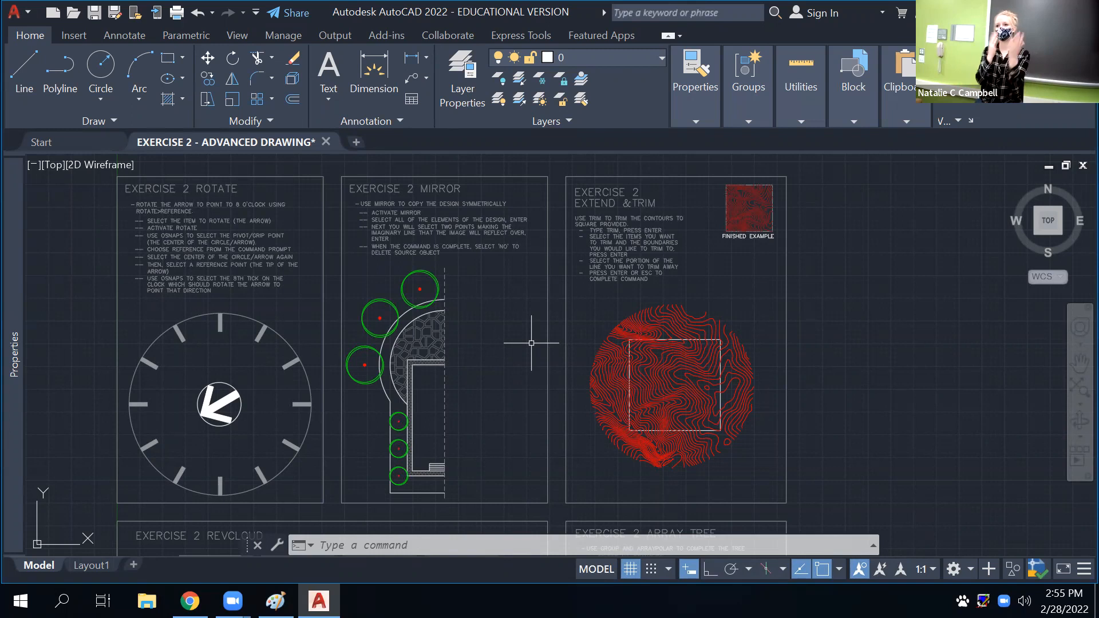
Examine the half garden design and its dashed centre line in the Exercise 2 Mirror frame
middle_click_drag(421, 345, 496, 353)
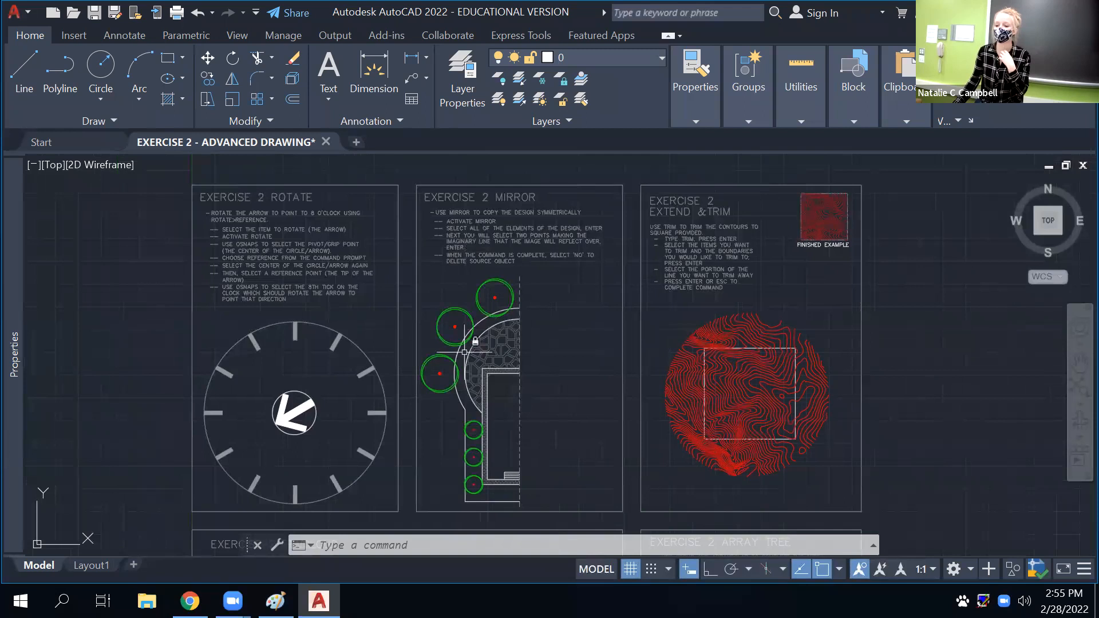
scroll(492, 343, "up", 4)
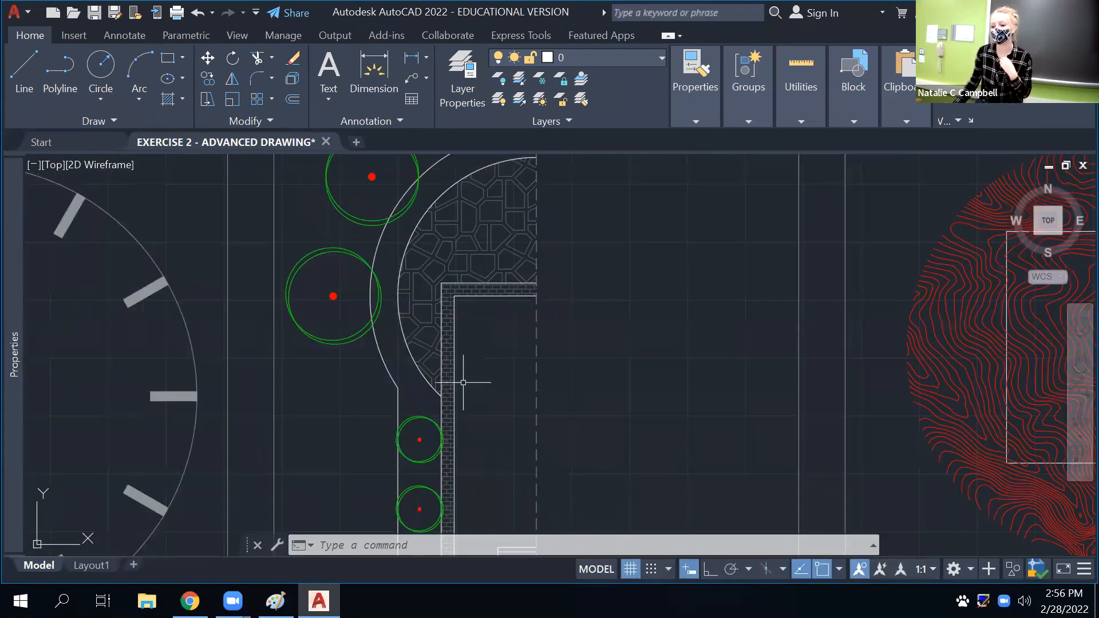
scroll(436, 449, "down", 2)
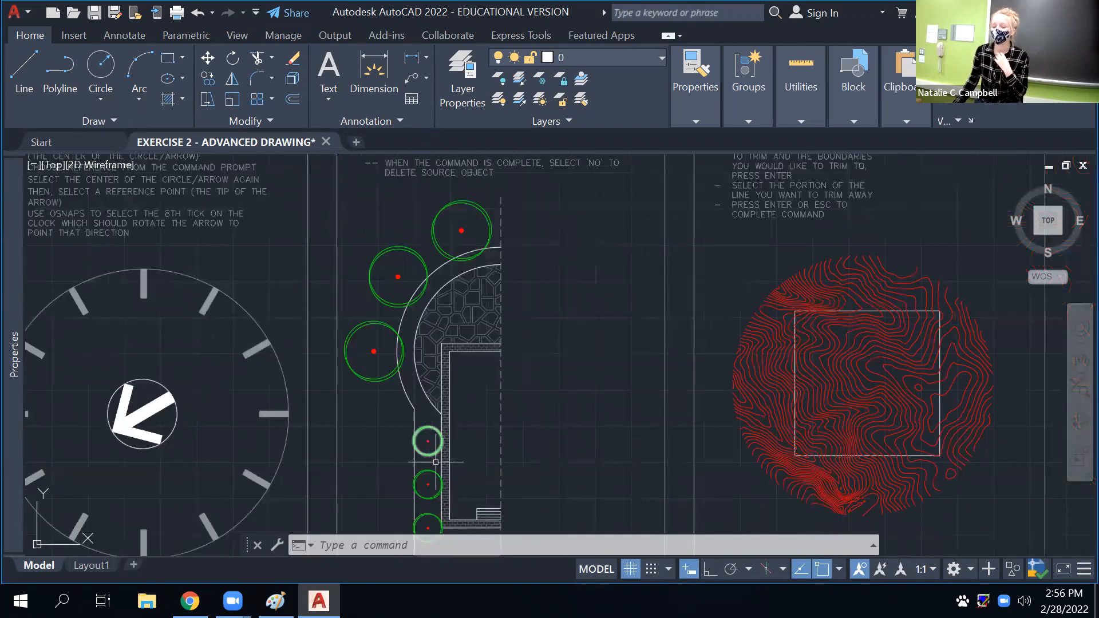
mouse_move(480, 466)
middle_mouse_down()
mouse_move(452, 312)
mouse_move(477, 424)
middle_mouse_up()
left_click(512, 251)
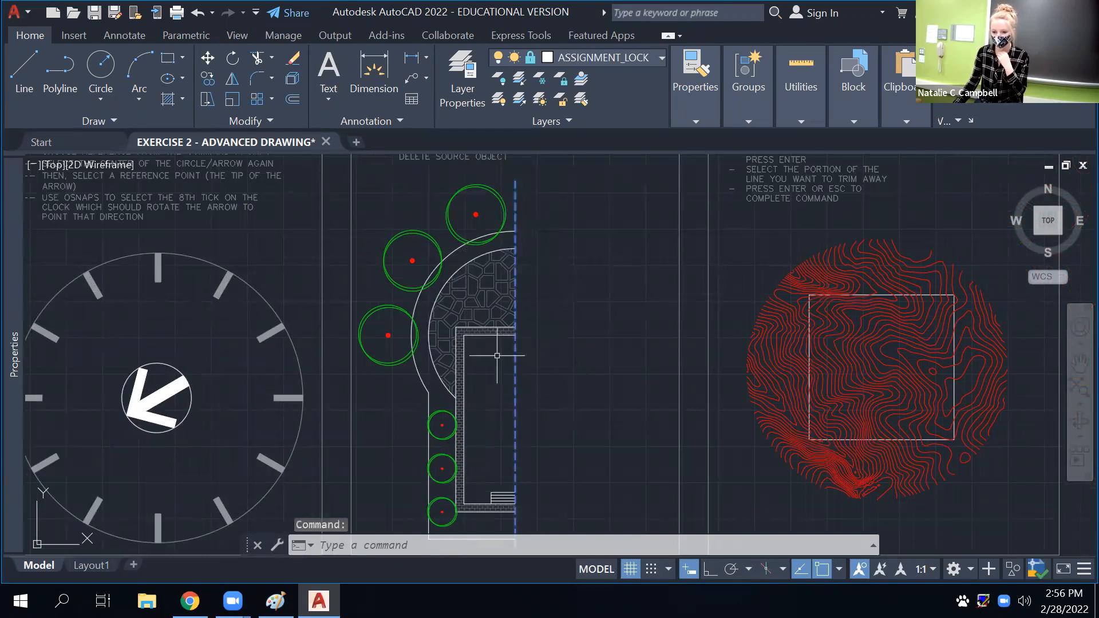
scroll(497, 356, "down", 4)
key("Escape")
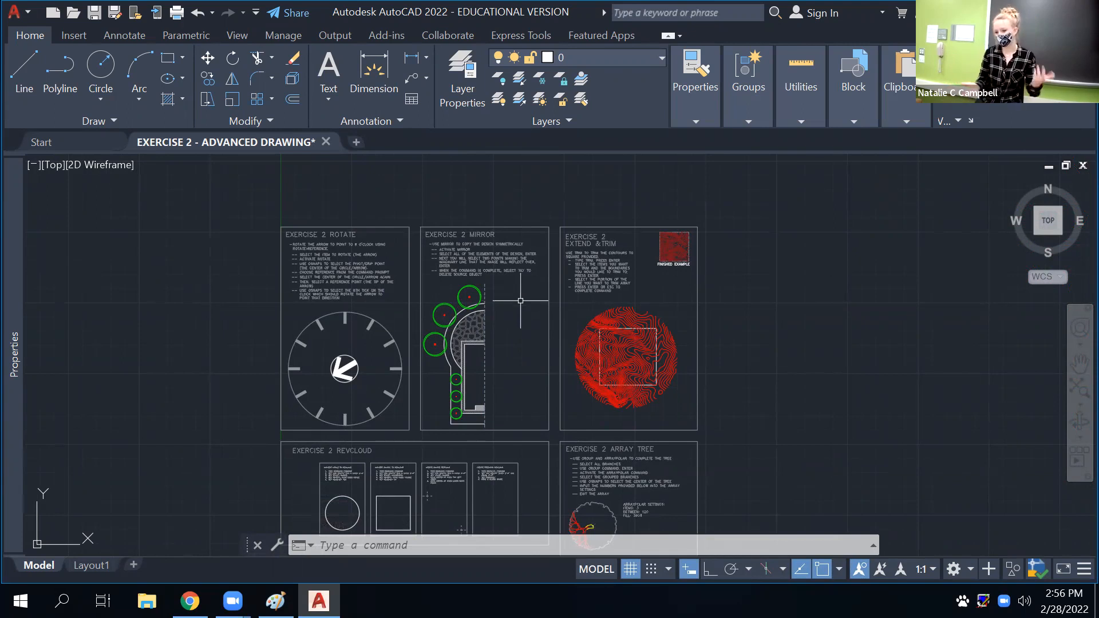
Start the Mirror command and select all elements of the half garden design in the Exercise 2 Mirror frame
type("MIrr")
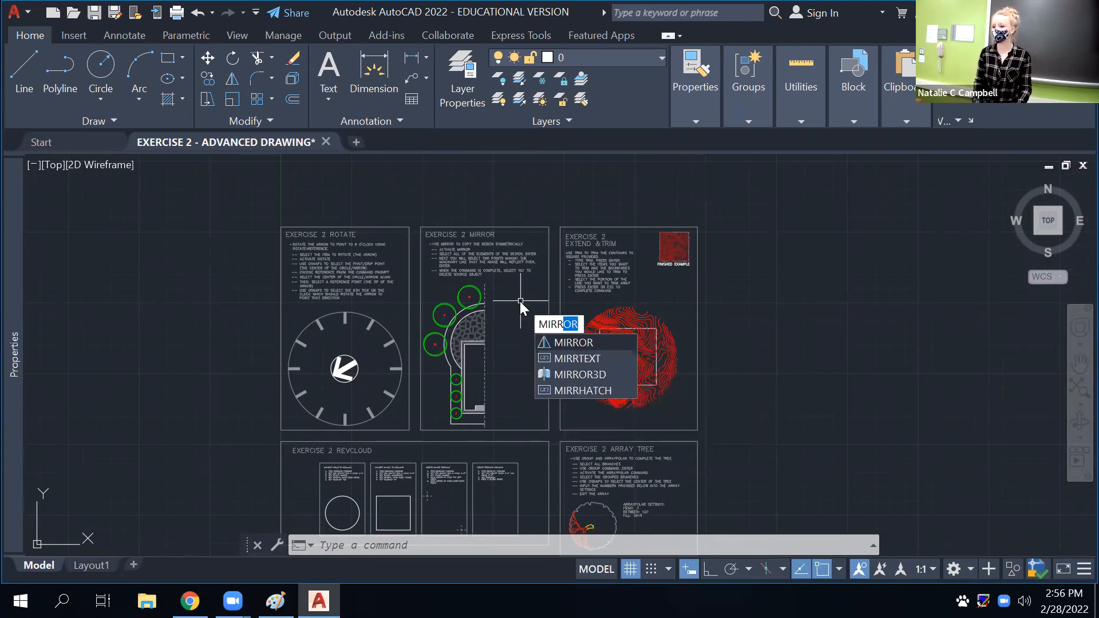
key("Return")
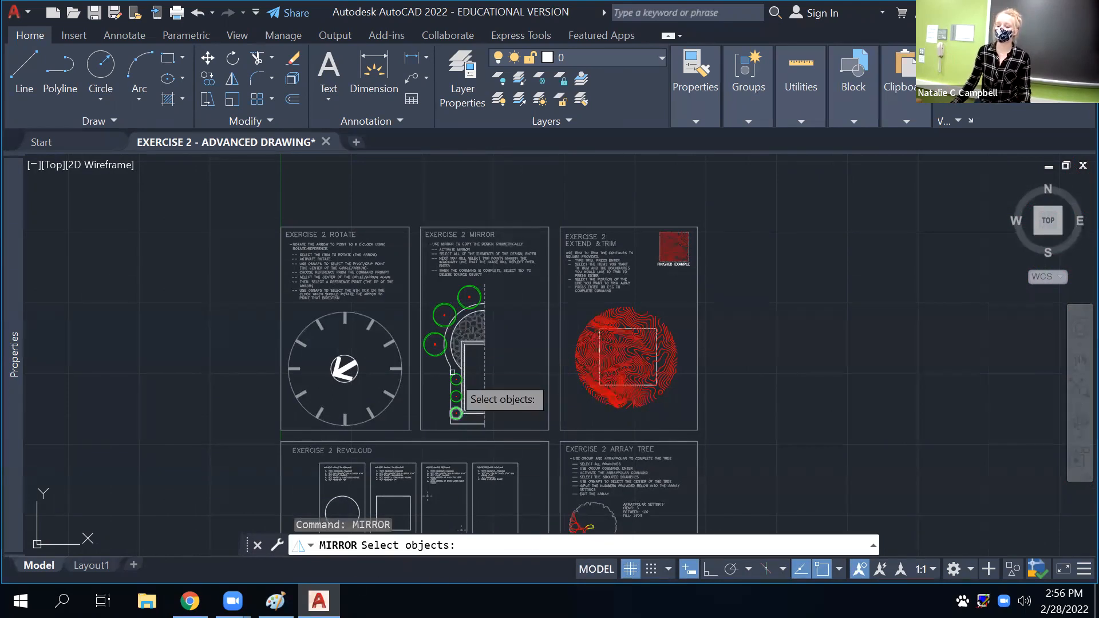
scroll(456, 331, "up", 4)
scroll(464, 338, "down", 2)
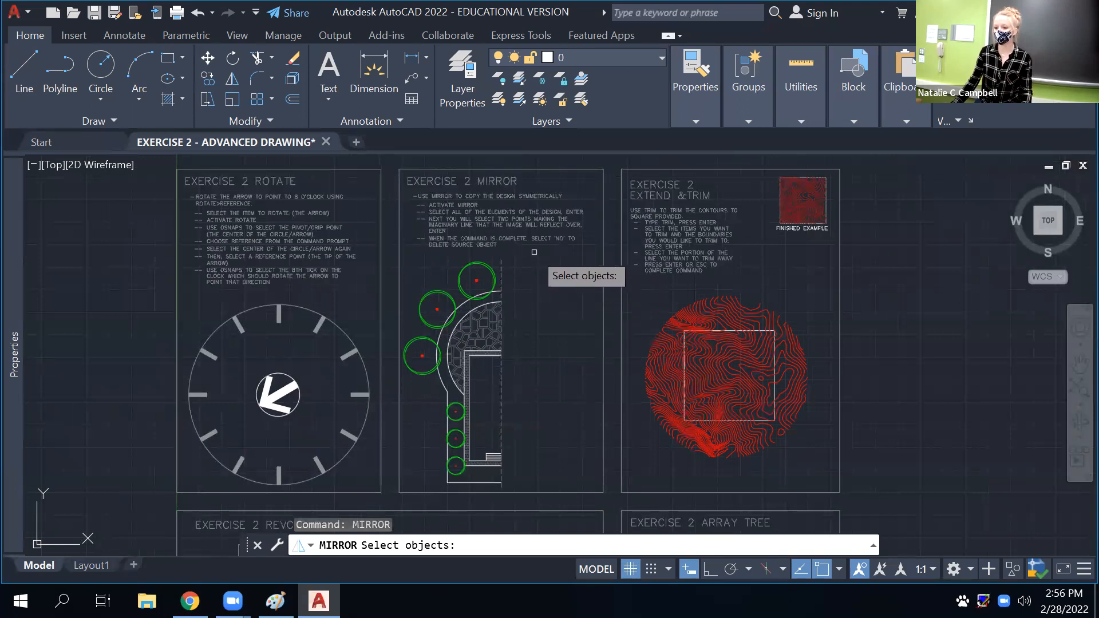
left_click(534, 252)
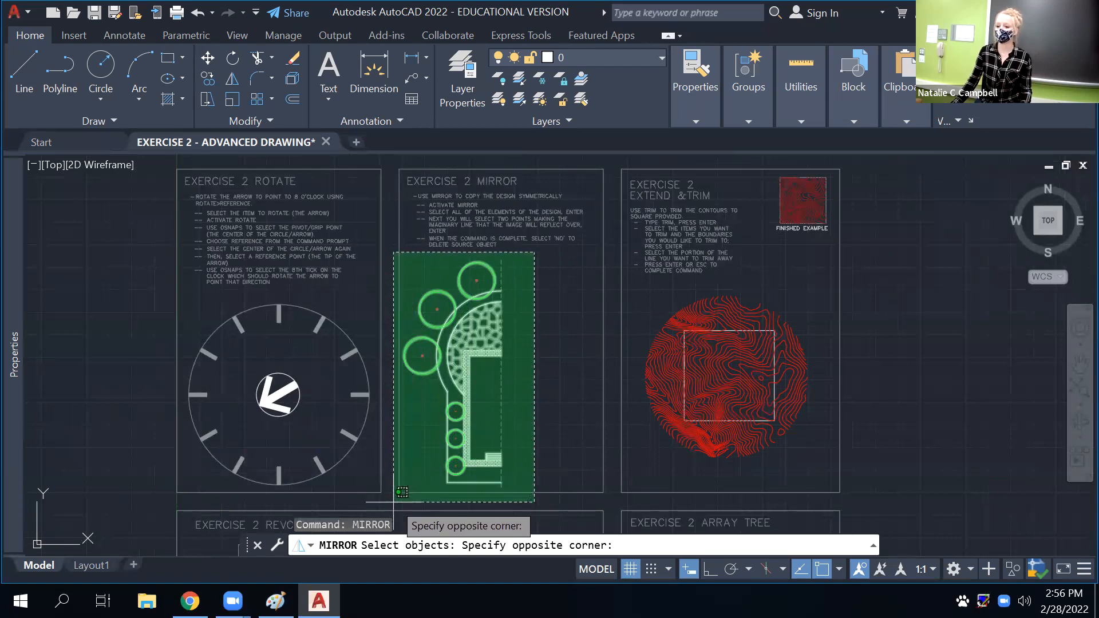
left_click(394, 502)
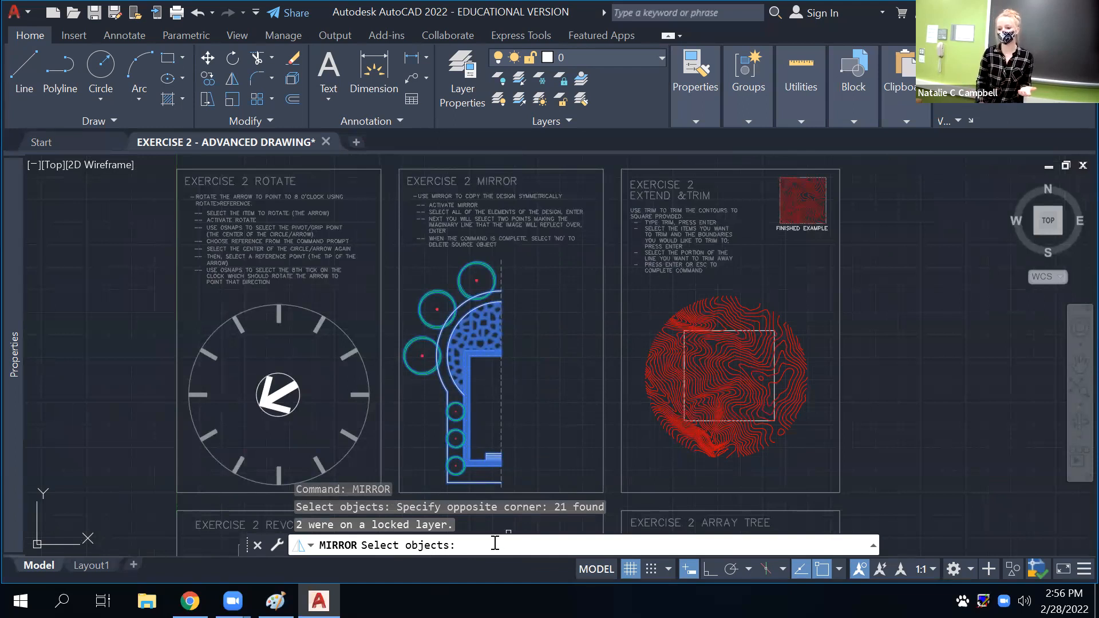
key("Return")
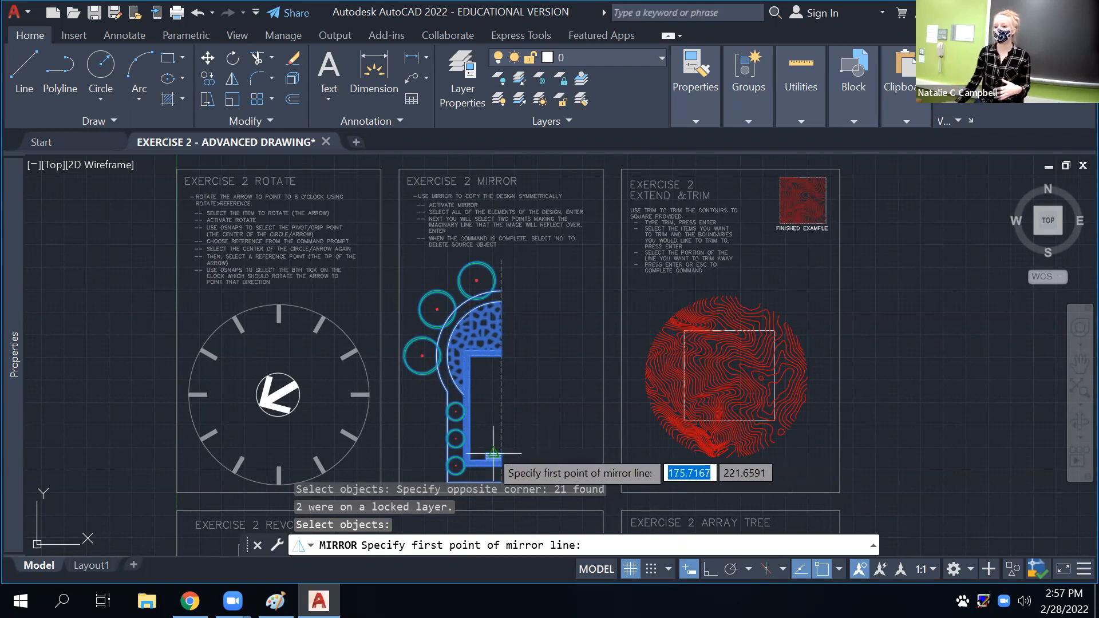
Set the first point of the mirror line at the lower endpoint of the dashed centre line
middle_click_drag(504, 462, 516, 402)
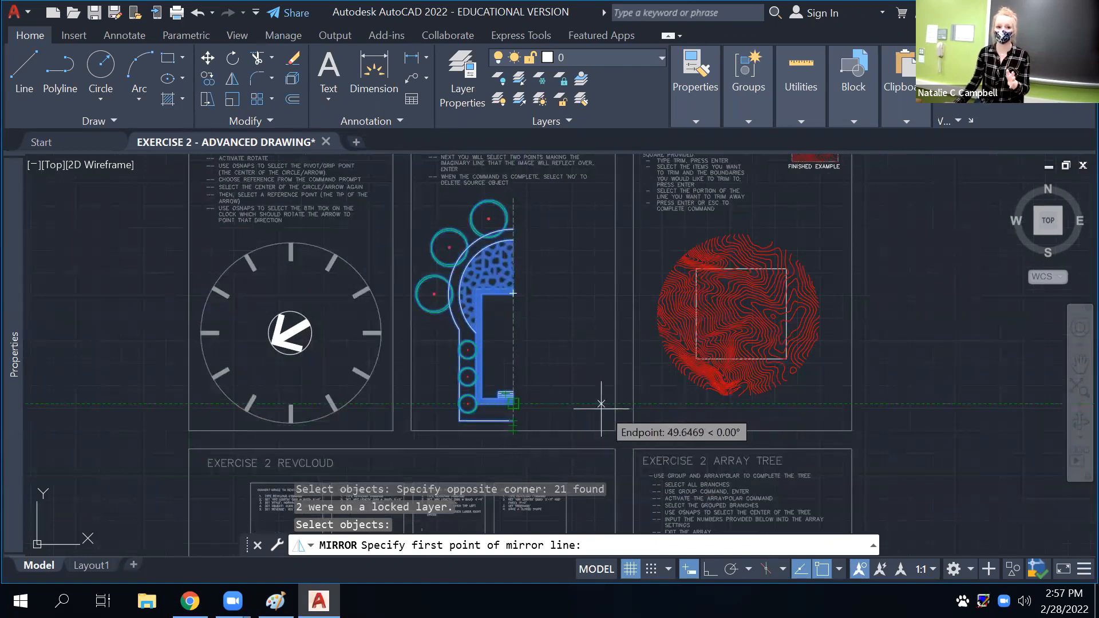
scroll(527, 395, "up", 4)
scroll(528, 404, "up", 2)
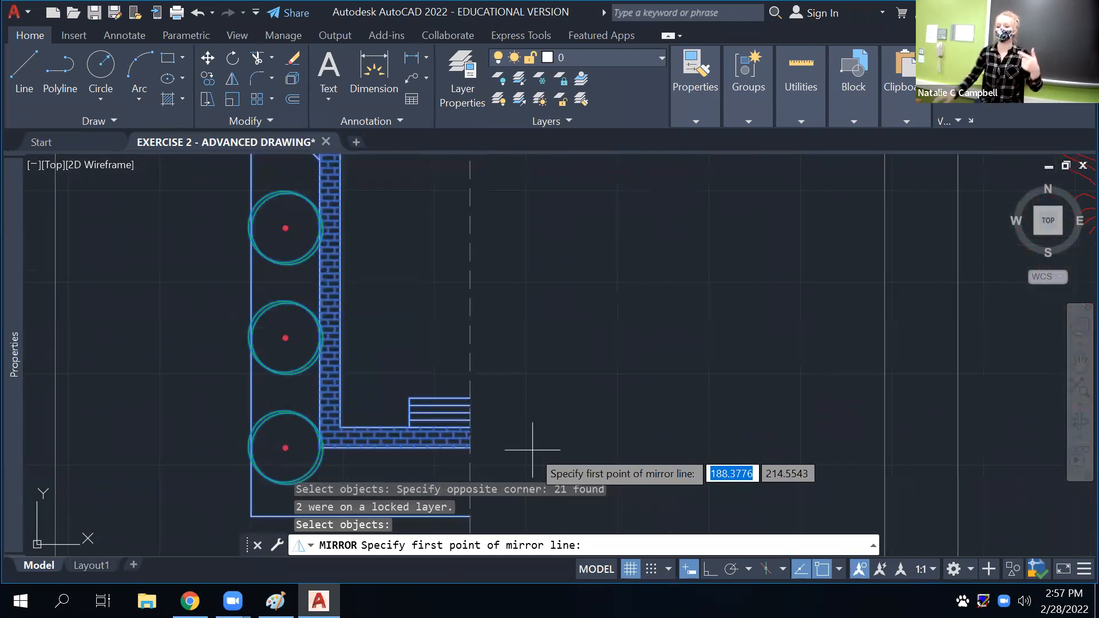
scroll(519, 434, "down", 2)
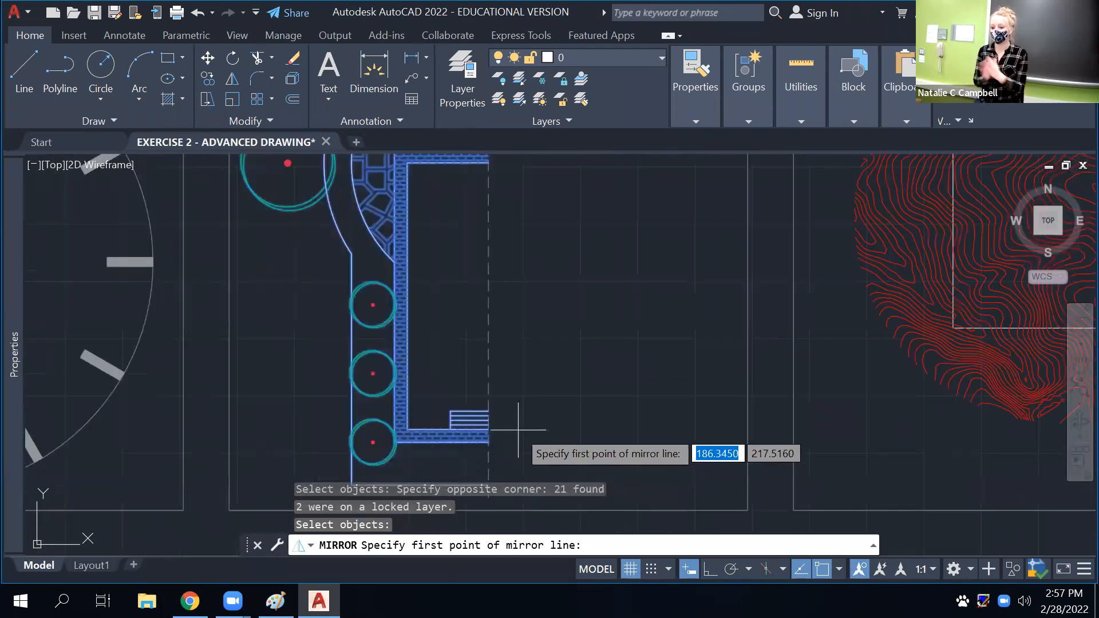
scroll(538, 429, "down", 3)
mouse_move(545, 429)
middle_mouse_down()
mouse_move(523, 449)
mouse_move(507, 442)
mouse_move(516, 433)
middle_mouse_up()
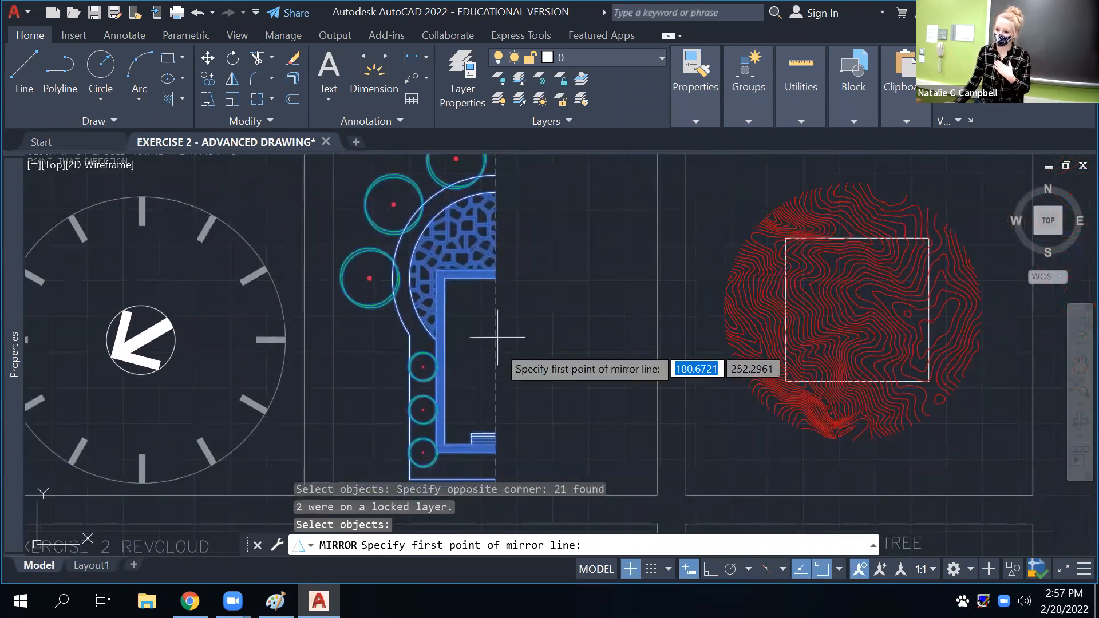
scroll(502, 417, "up", 5)
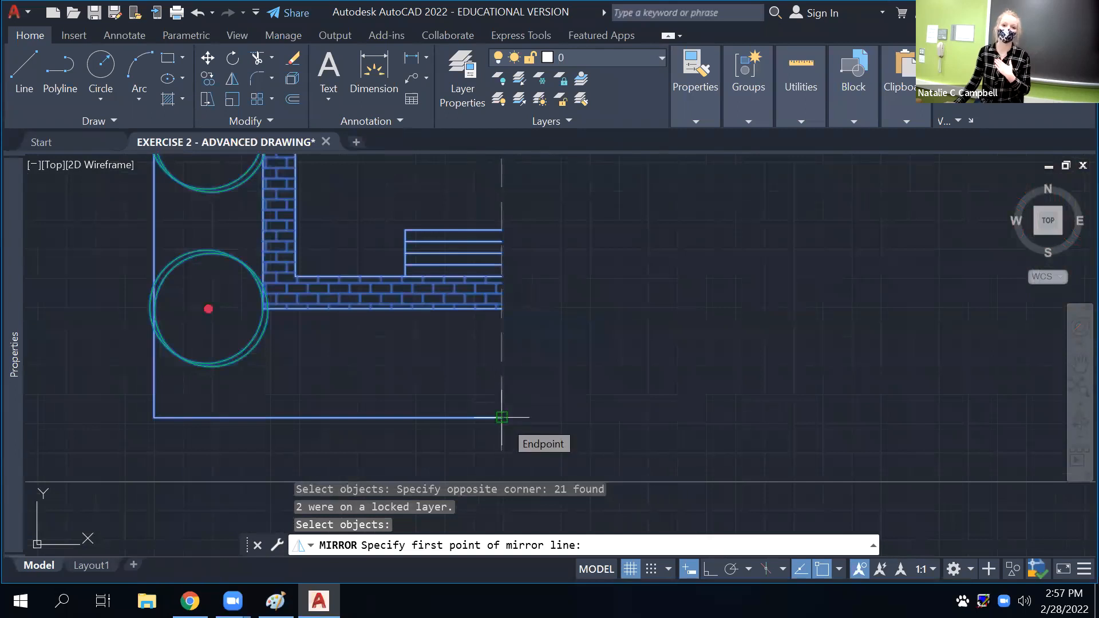
scroll(502, 418, "down", 6)
middle_click_drag(513, 193, 523, 345)
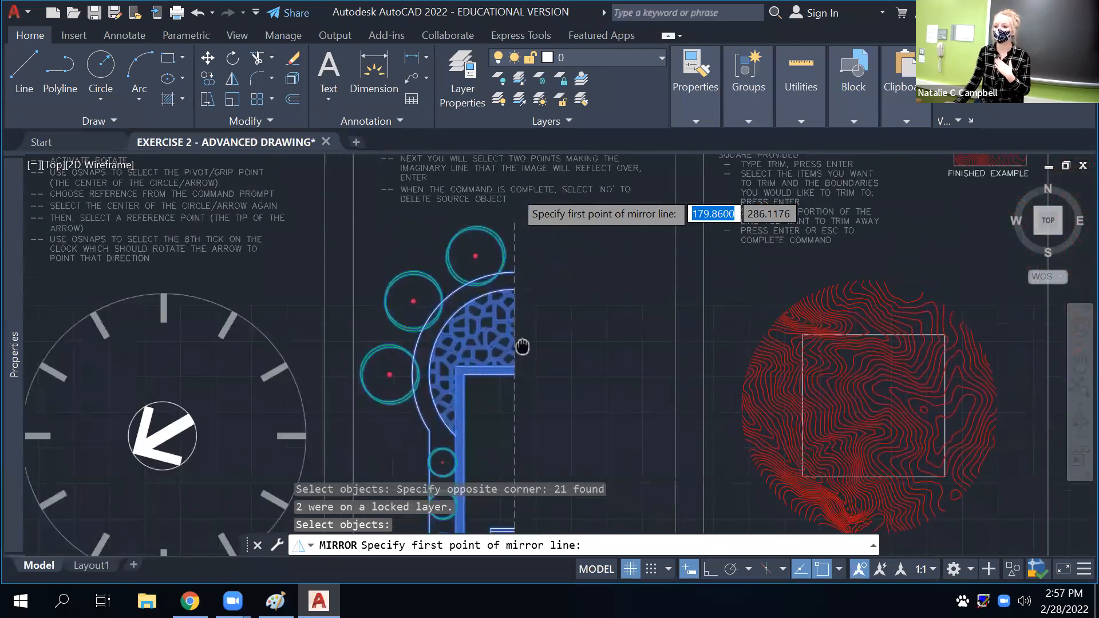
scroll(515, 304, "up", 6)
scroll(489, 290, "down", 6)
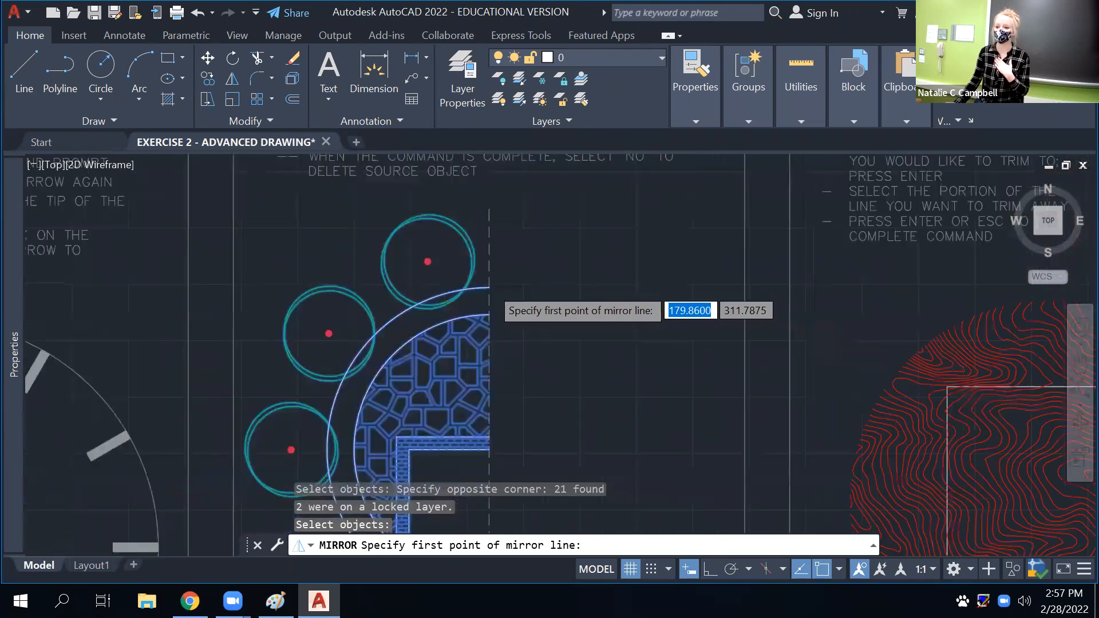
mouse_move(520, 459)
middle_mouse_down()
mouse_move(520, 280)
mouse_move(514, 315)
middle_mouse_up()
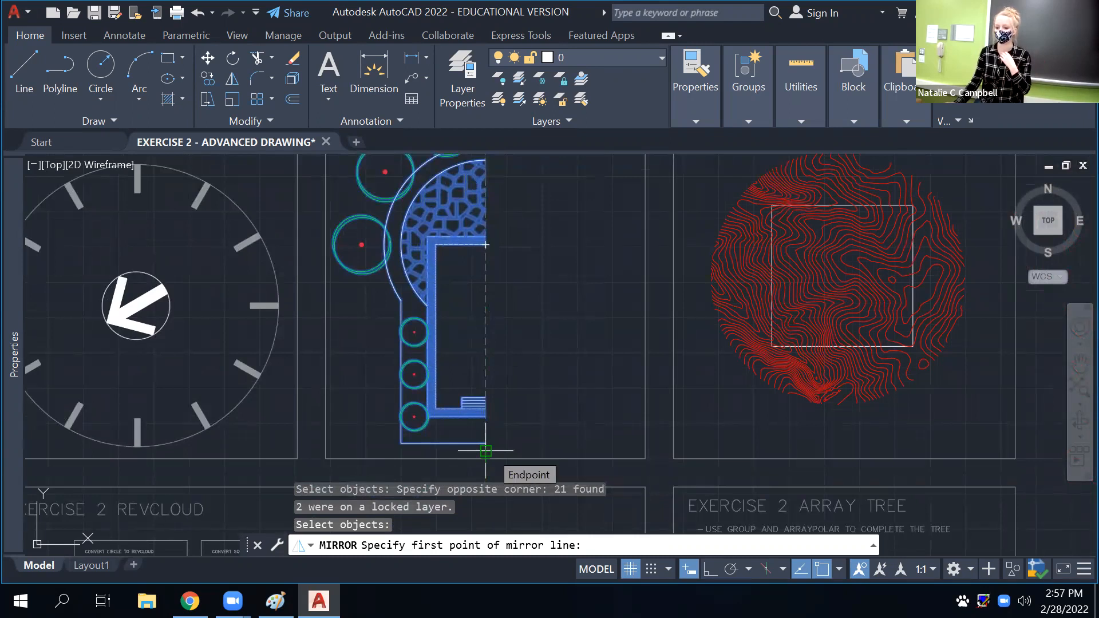
left_click(485, 451)
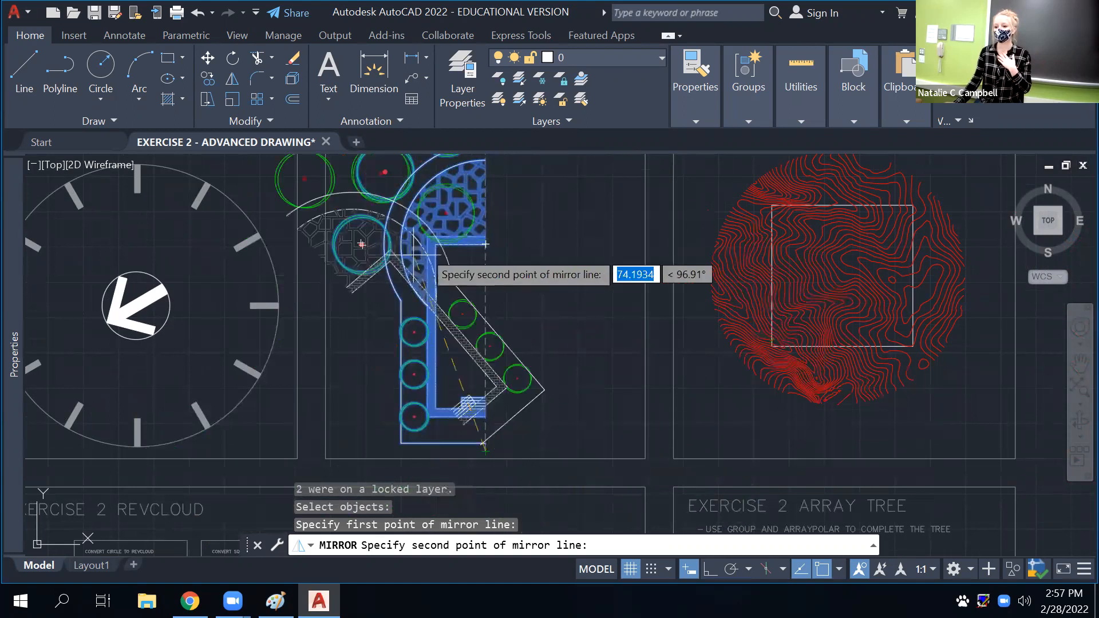
Set the mirror line's second point at the upper endpoint of the dashed centre line and erase the source objects
middle_click_drag(521, 248, 520, 312)
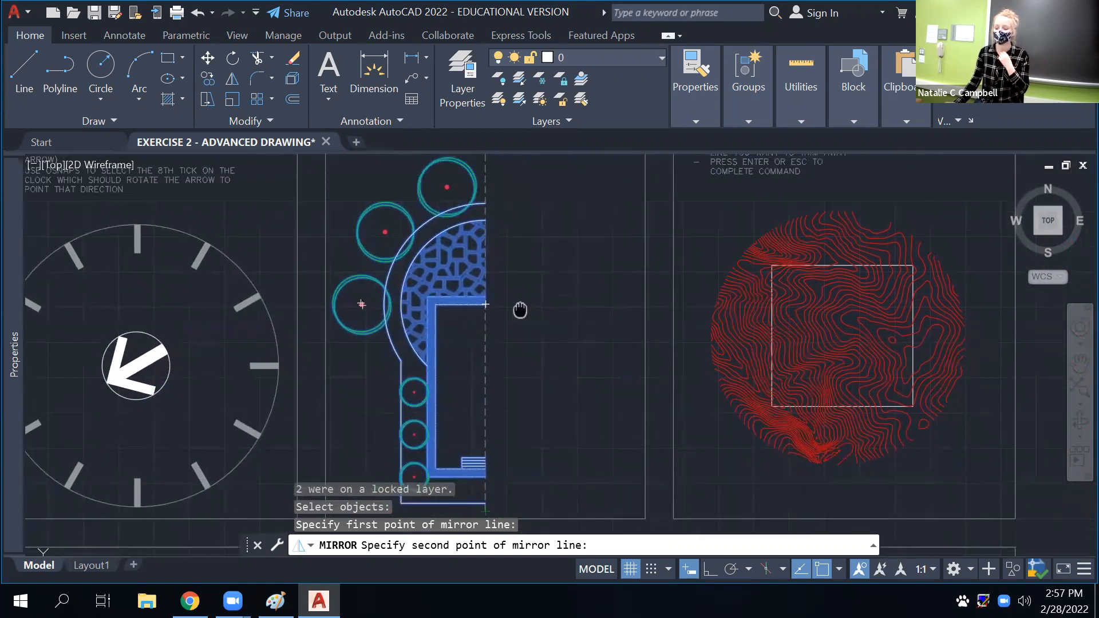
scroll(518, 315, "down", 2)
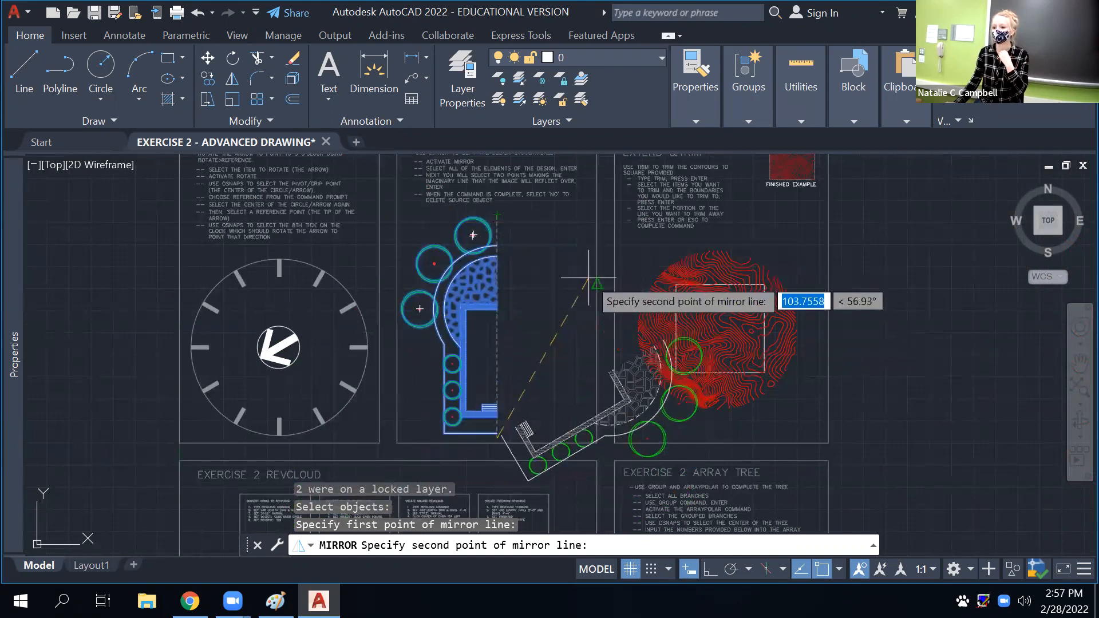
scroll(497, 216, "up", 6)
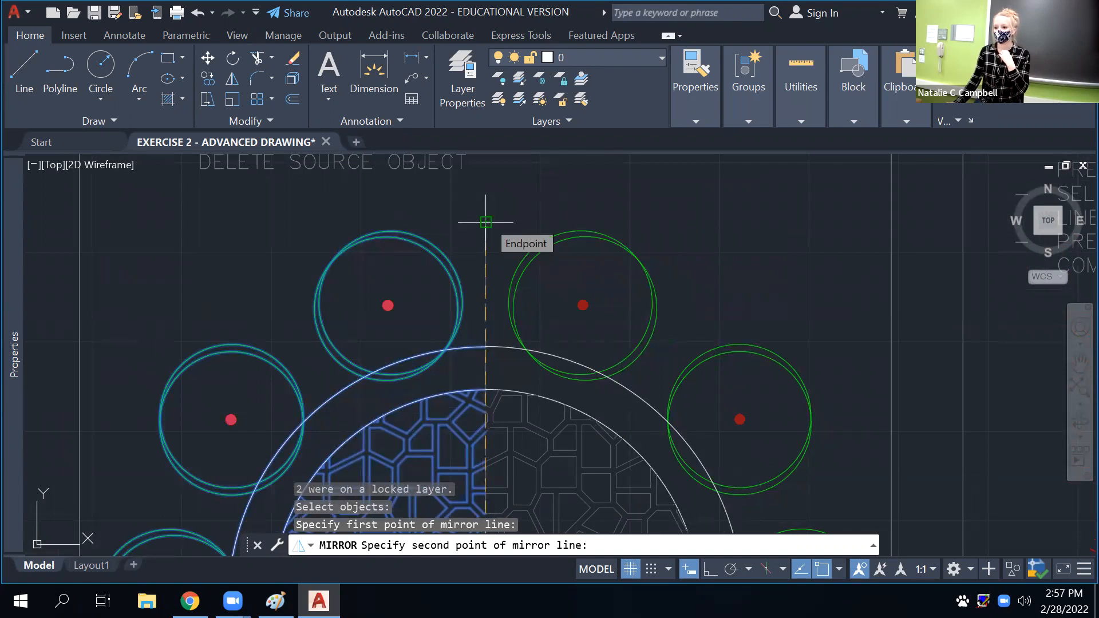
left_click(487, 223)
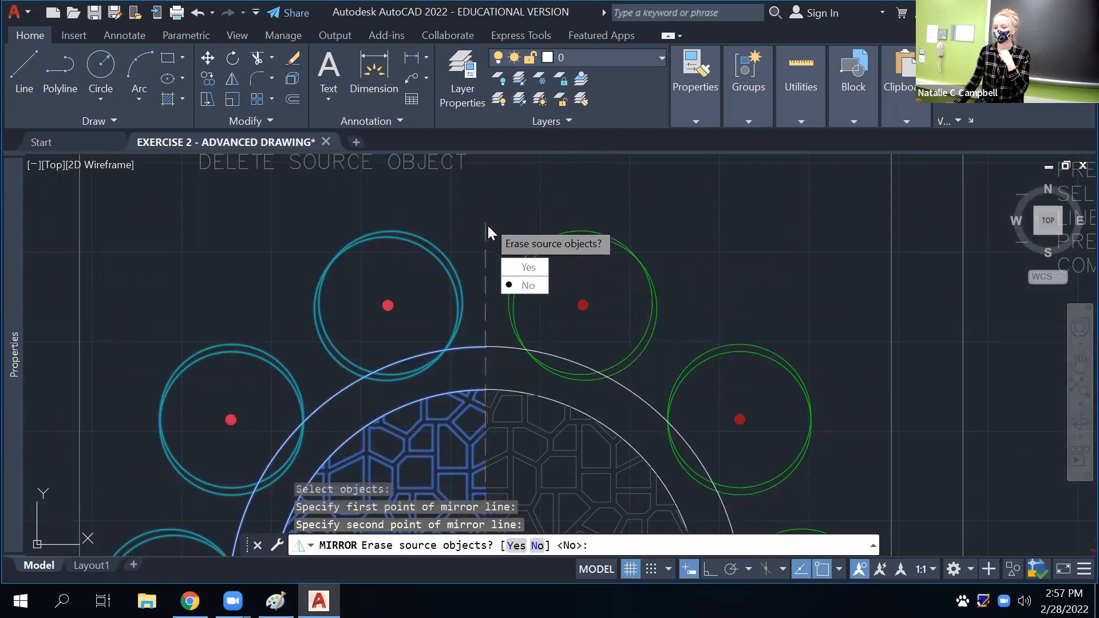
left_click(528, 268)
scroll(515, 258, "down", 9)
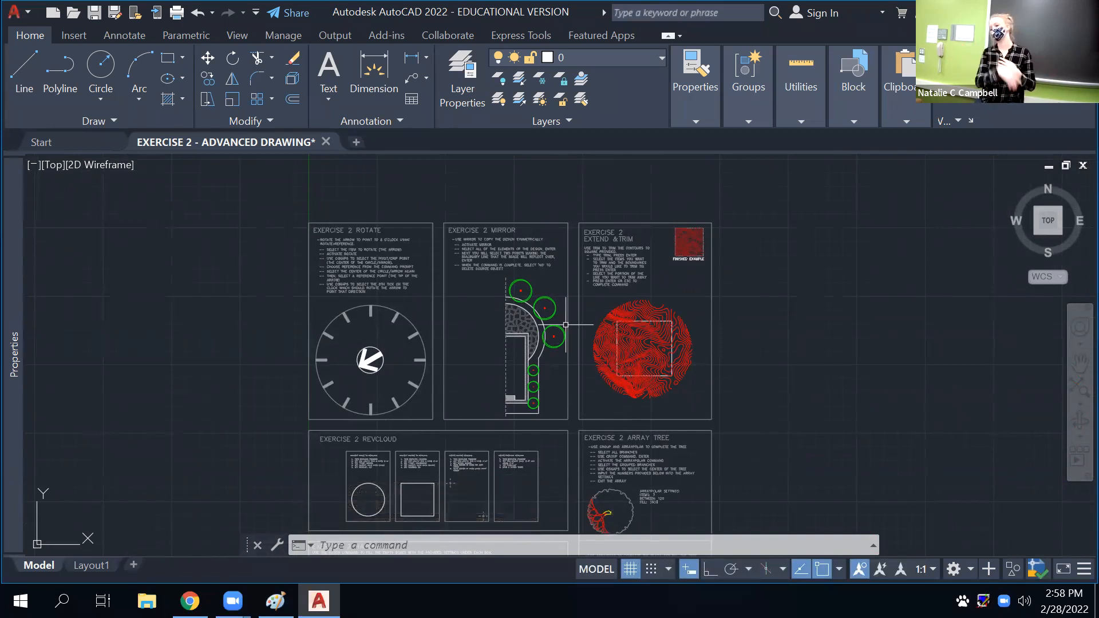
Try to undo the mirror that erased the source half of the garden design
key("ctrl+z")
scroll(509, 288, "up", 8)
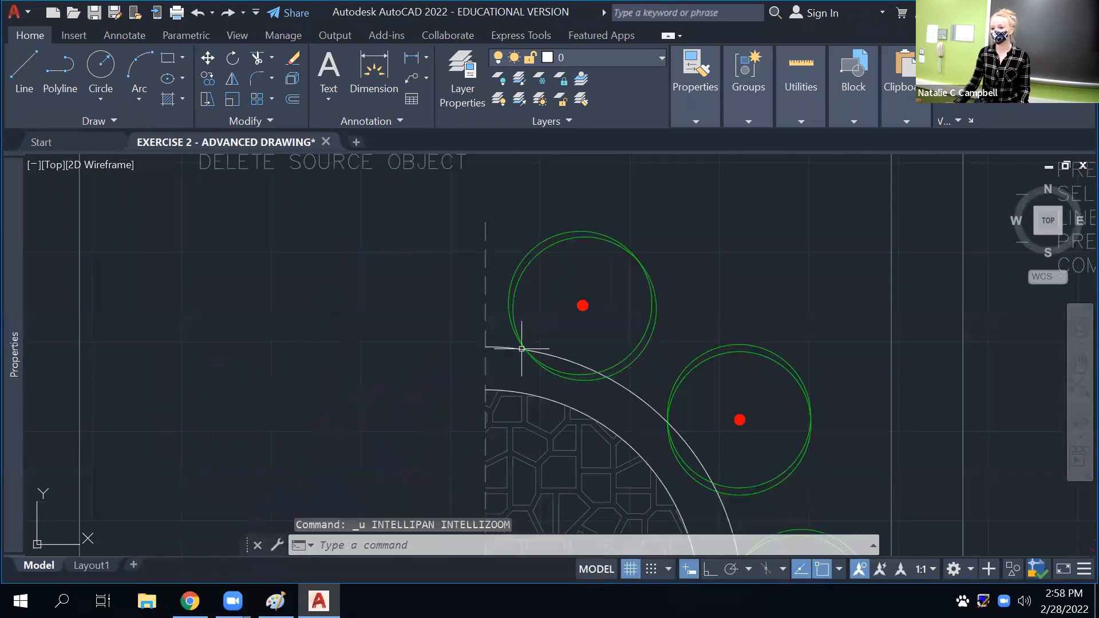
scroll(509, 288, "down", 9)
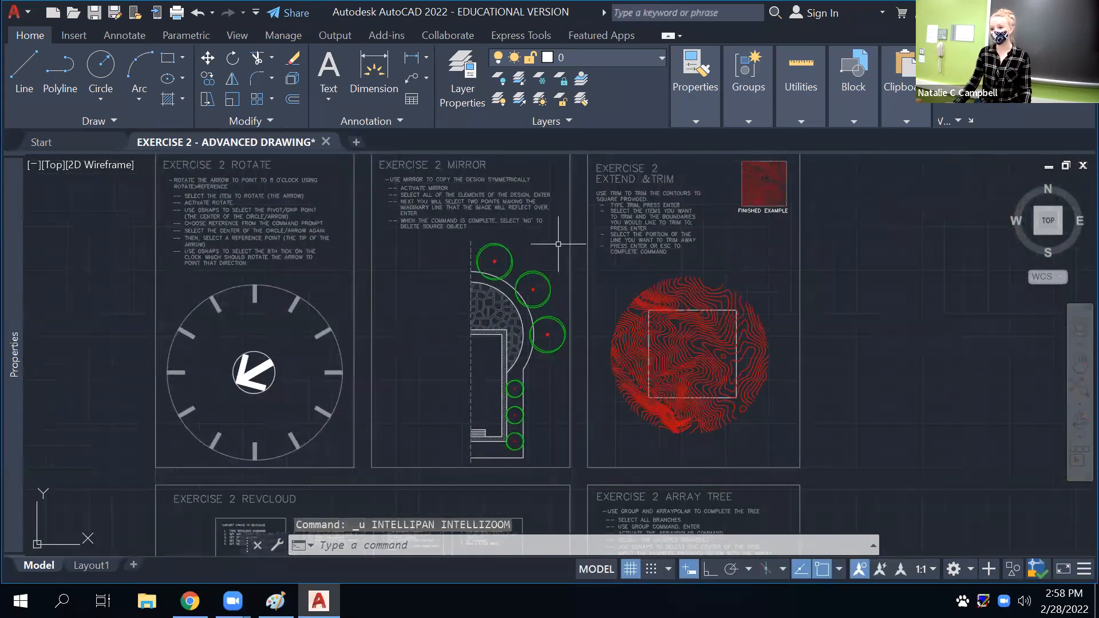
Mirror the whole half garden design about the dashed centre line from its upper to its lower endpoint, keeping the source objects
left_click(559, 244)
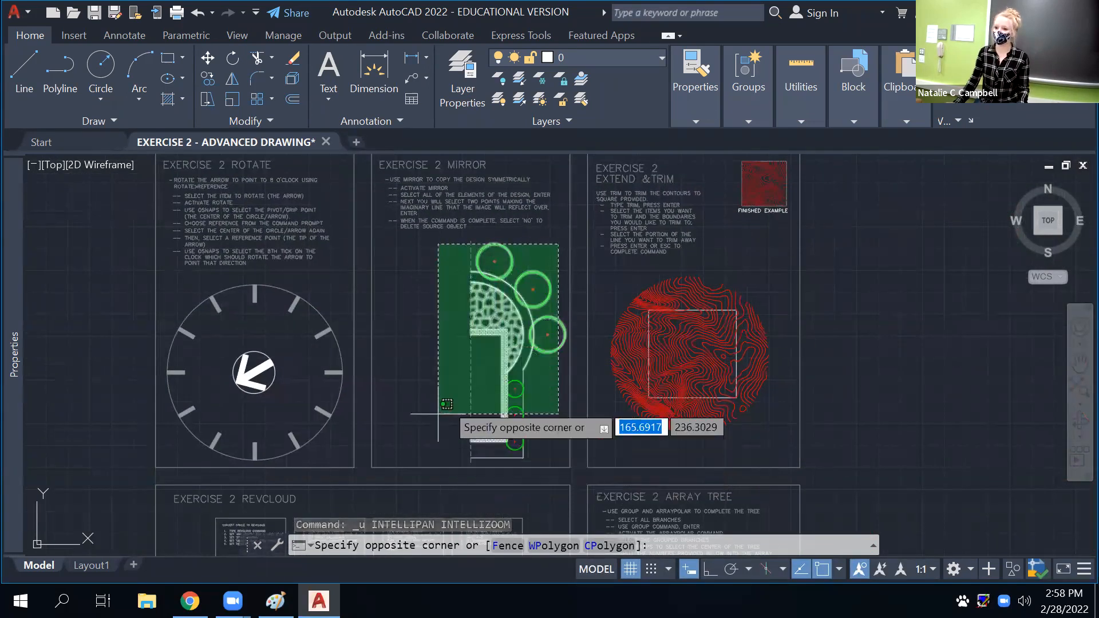
left_click(438, 460)
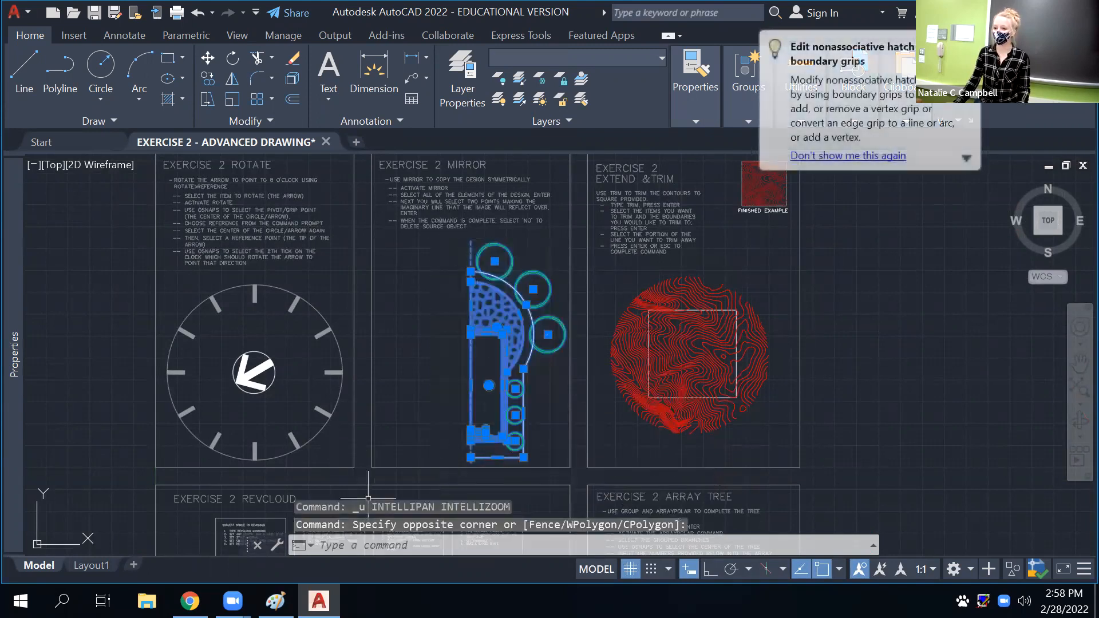
type("mir")
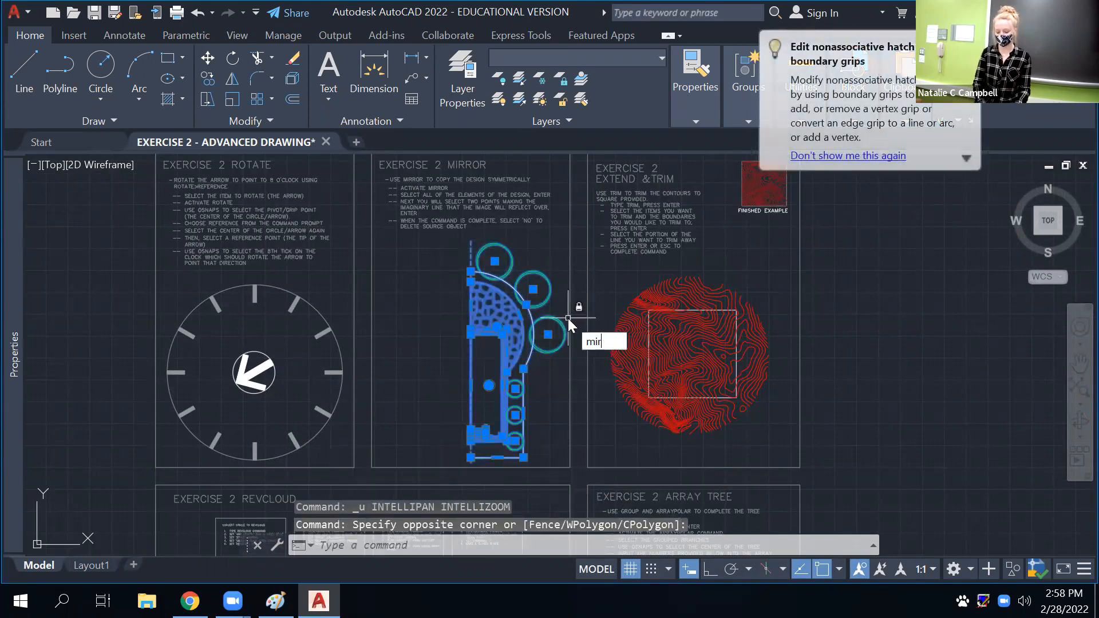
key("Return")
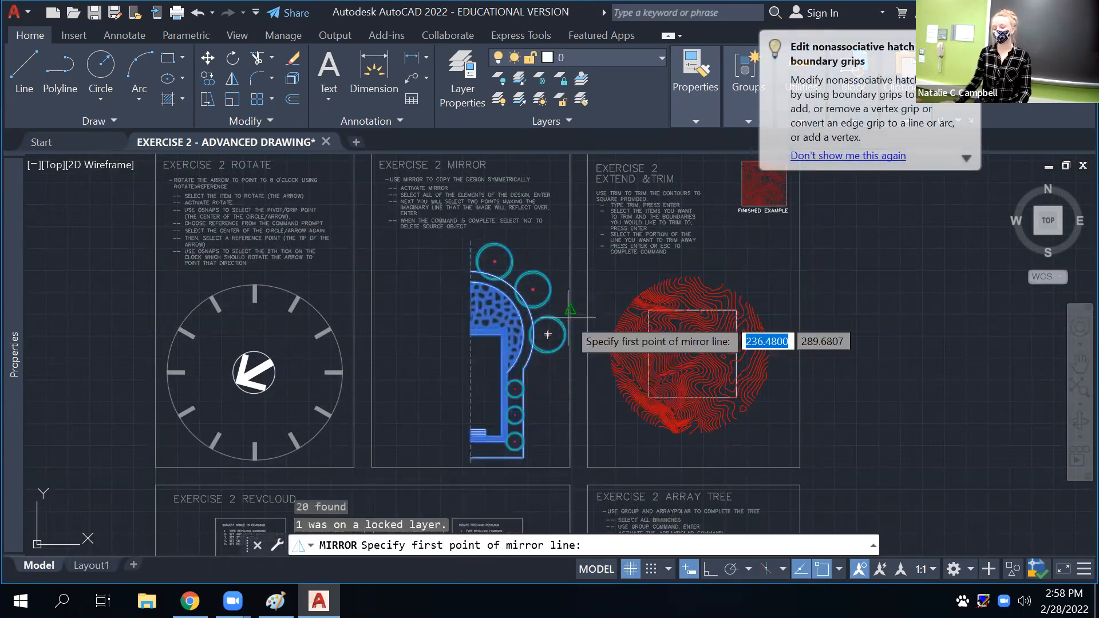
left_click(471, 241)
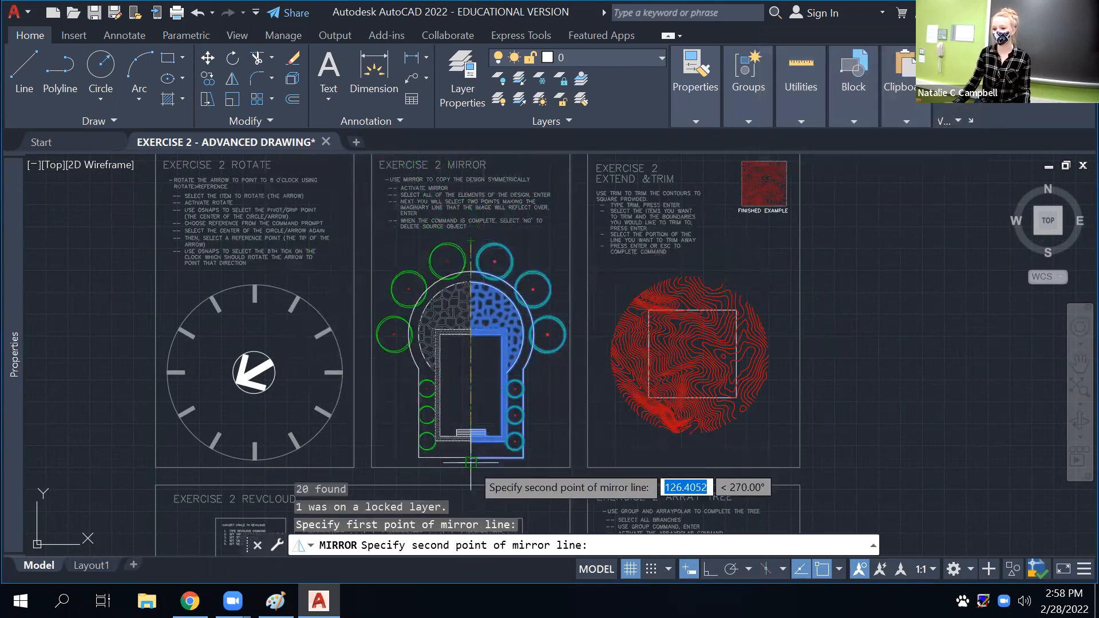
scroll(470, 458, "up", 4)
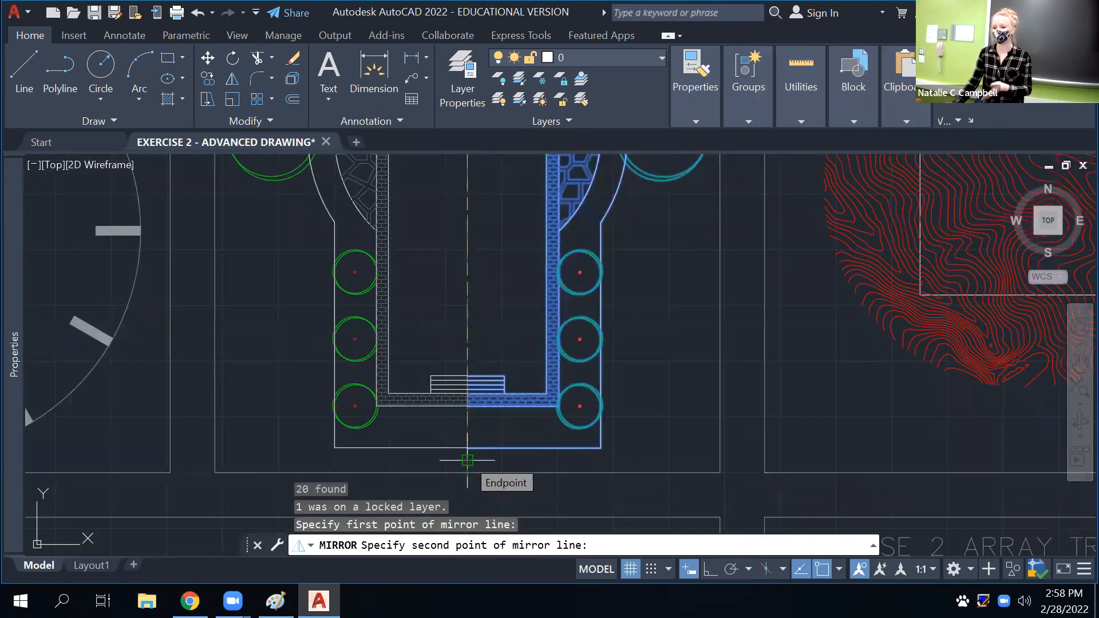
left_click(468, 459)
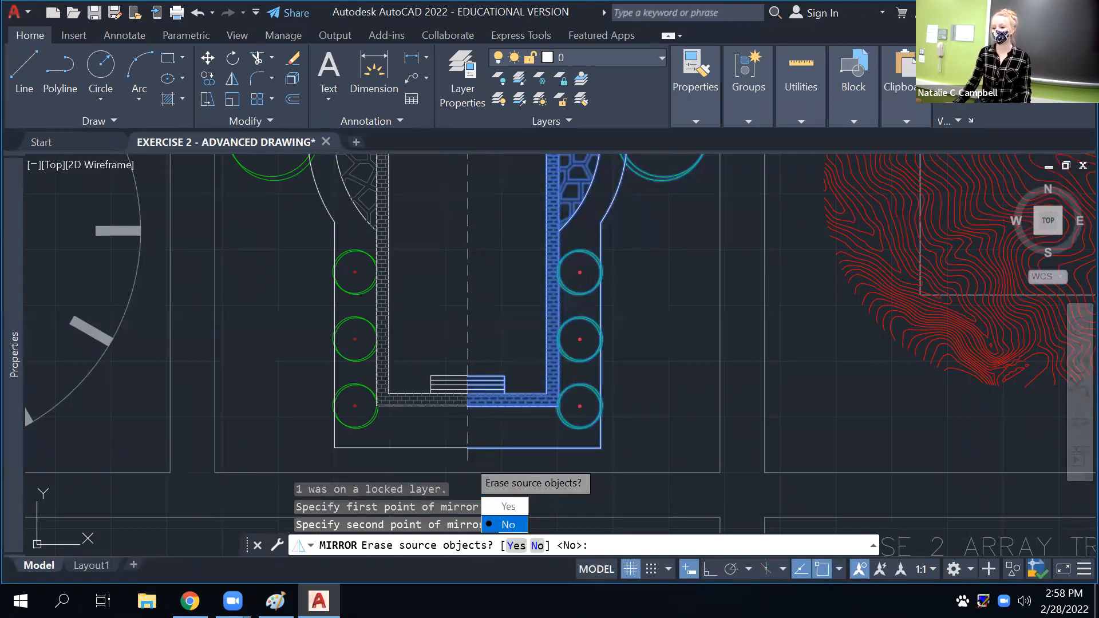
left_click(517, 525)
scroll(596, 416, "down", 5)
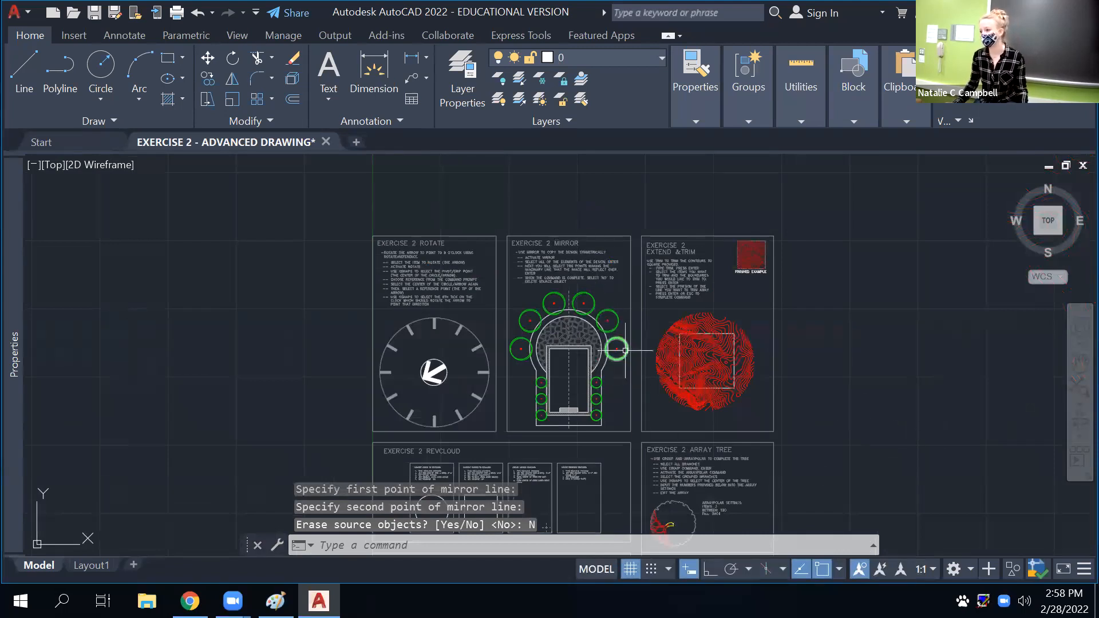
Switch to the Exercise 2 assignment page in Chrome, open the MIRROR command instructions link, and return to the AutoCAD drawing
scroll(792, 283, "up", 2)
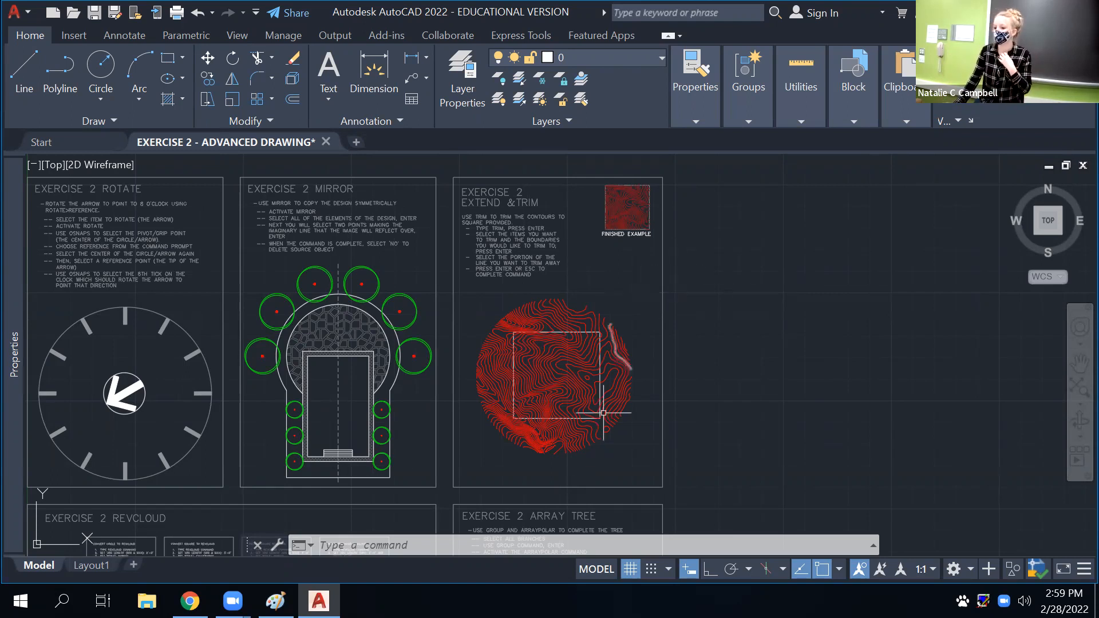
left_click(190, 533)
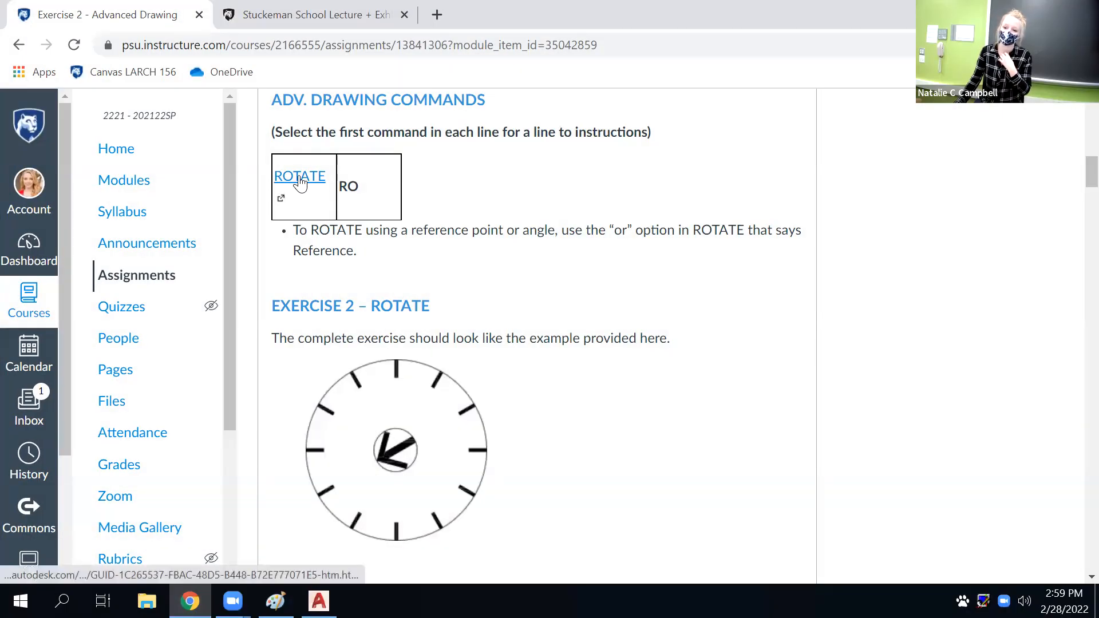
scroll(300, 184, "down", 6)
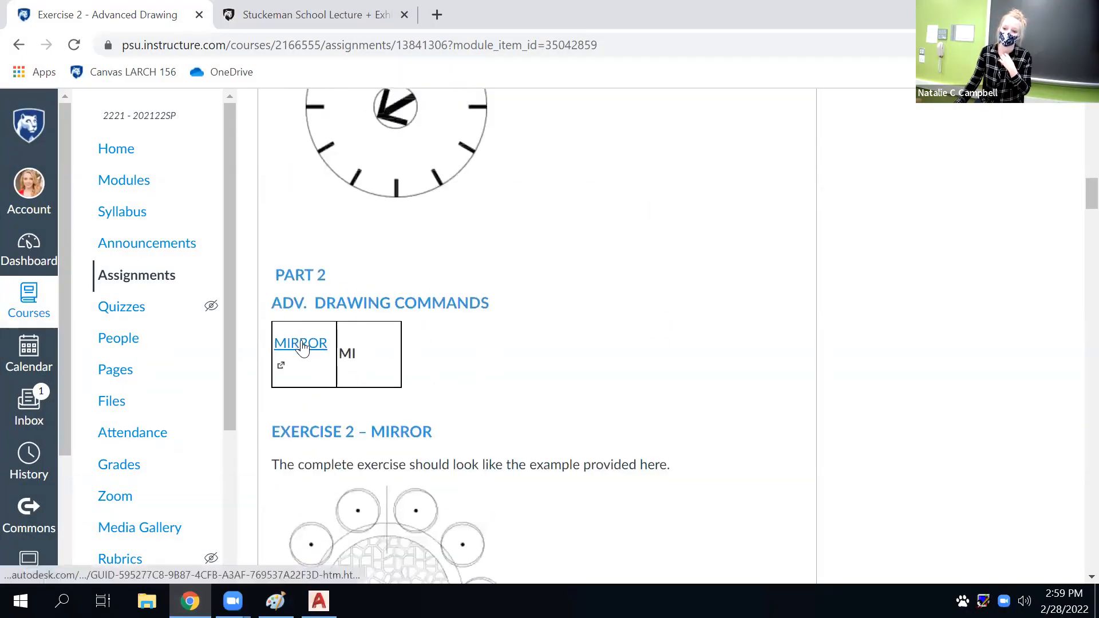
left_click(298, 344)
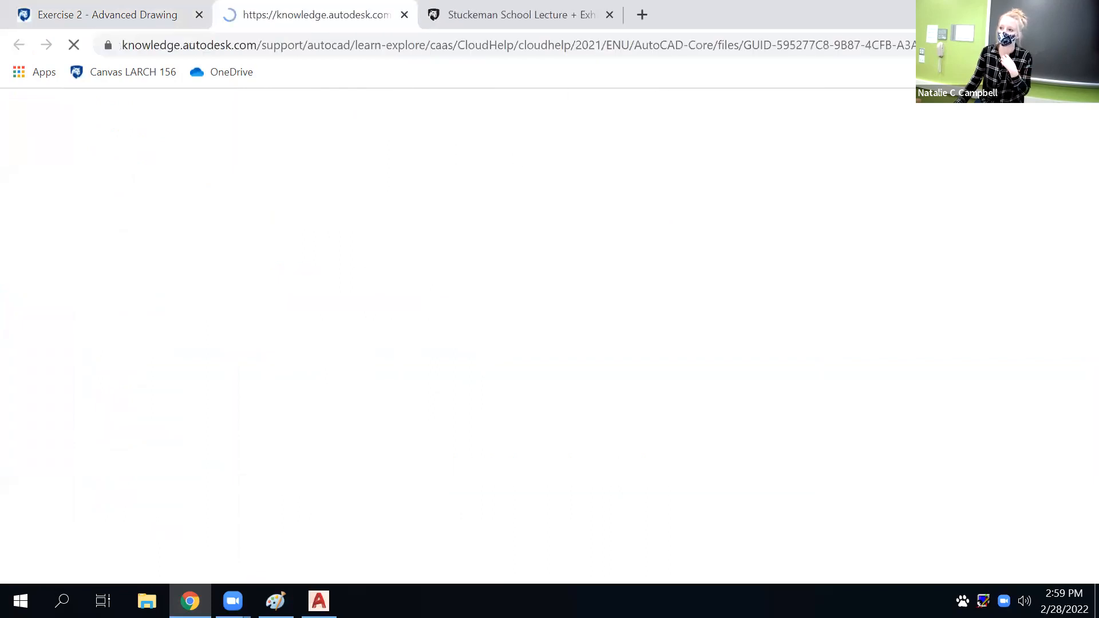
left_click(1000, 12)
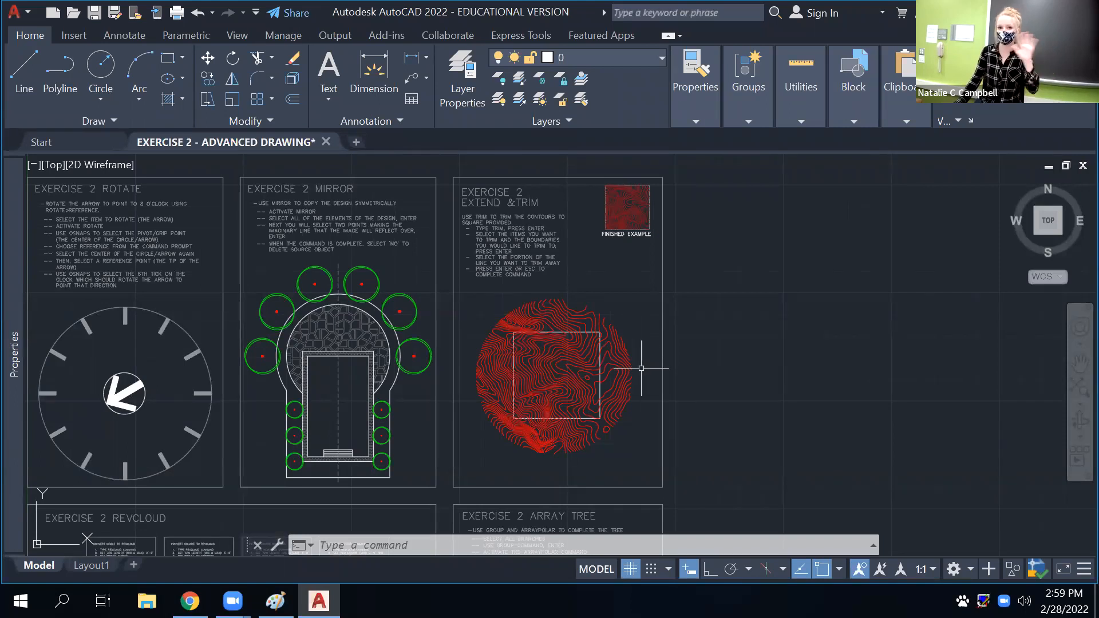
Examine the Exercise 2 Extend & Trim instructions, the finished example and the contour circle with its square boundary
middle_click_drag(613, 311, 575, 326)
scroll(561, 415, "up", 2)
middle_click_drag(572, 392, 569, 423)
scroll(568, 421, "down", 2)
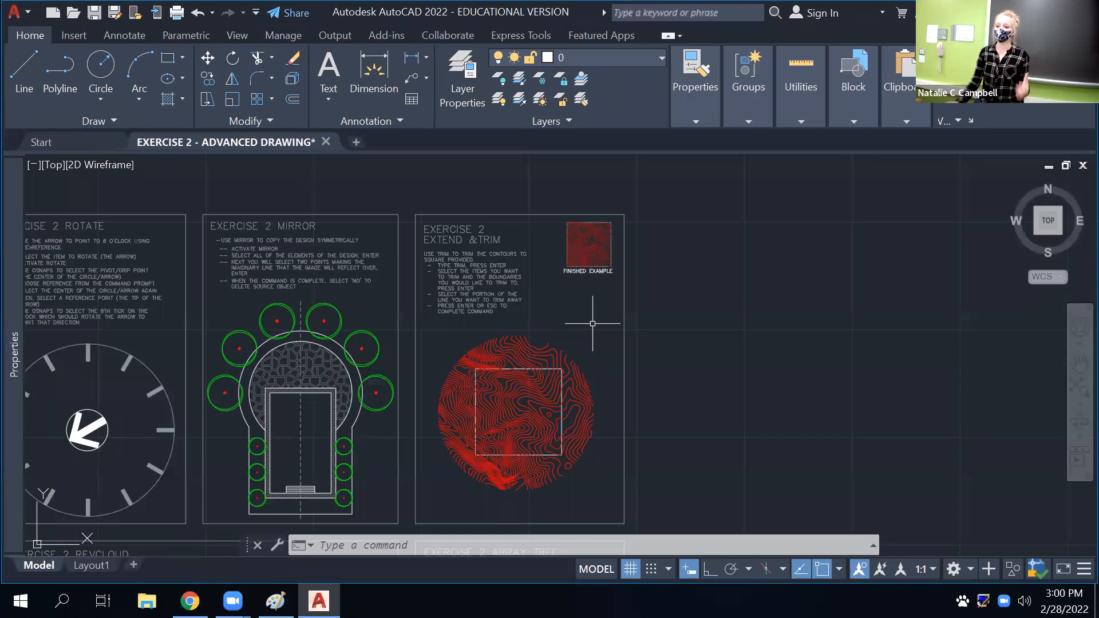
scroll(551, 387, "up", 4)
middle_click_drag(585, 232, 535, 532)
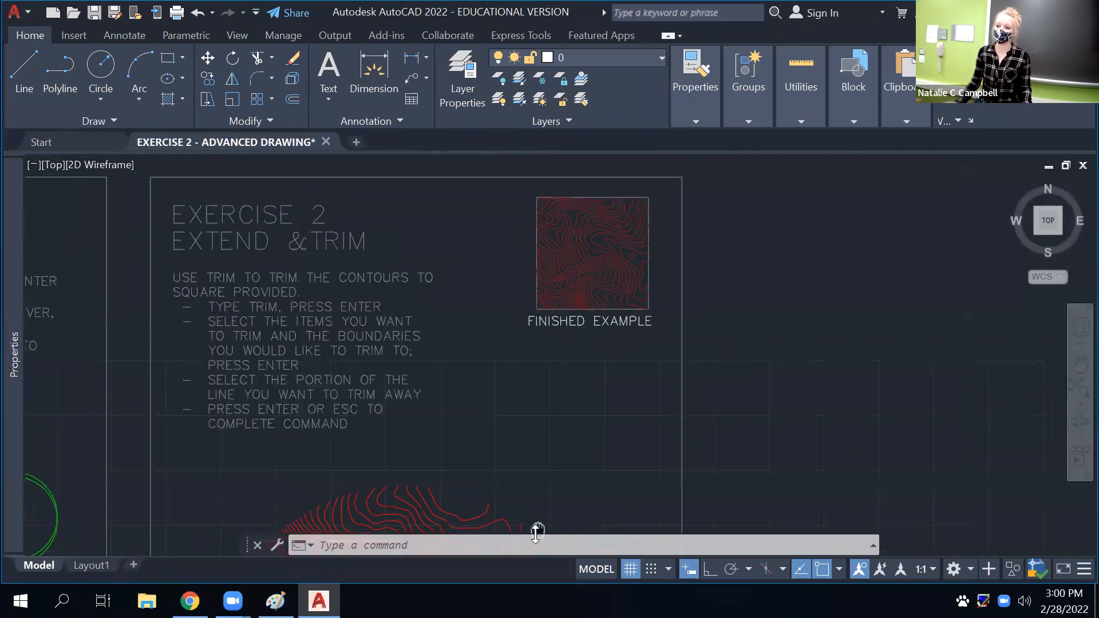
scroll(624, 229, "up", 4)
middle_click_drag(645, 233, 638, 318)
scroll(637, 318, "down", 5)
scroll(578, 437, "up", 4)
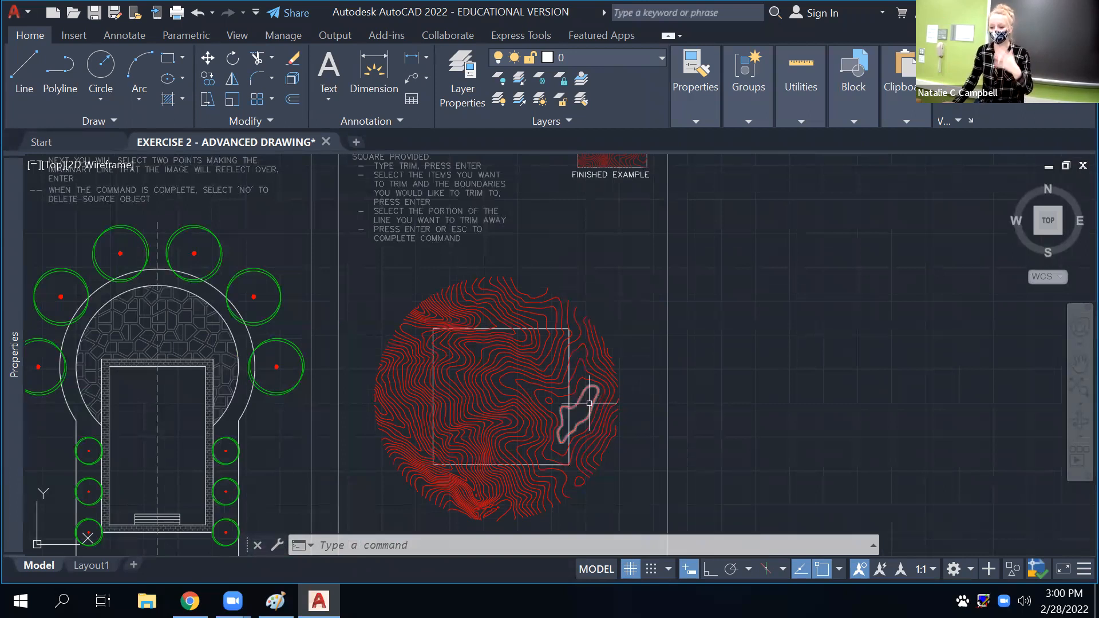
Try to trim two contour segments near the square's upper-left corner with TRIM, without preselecting a cutting edge
left_click(569, 399)
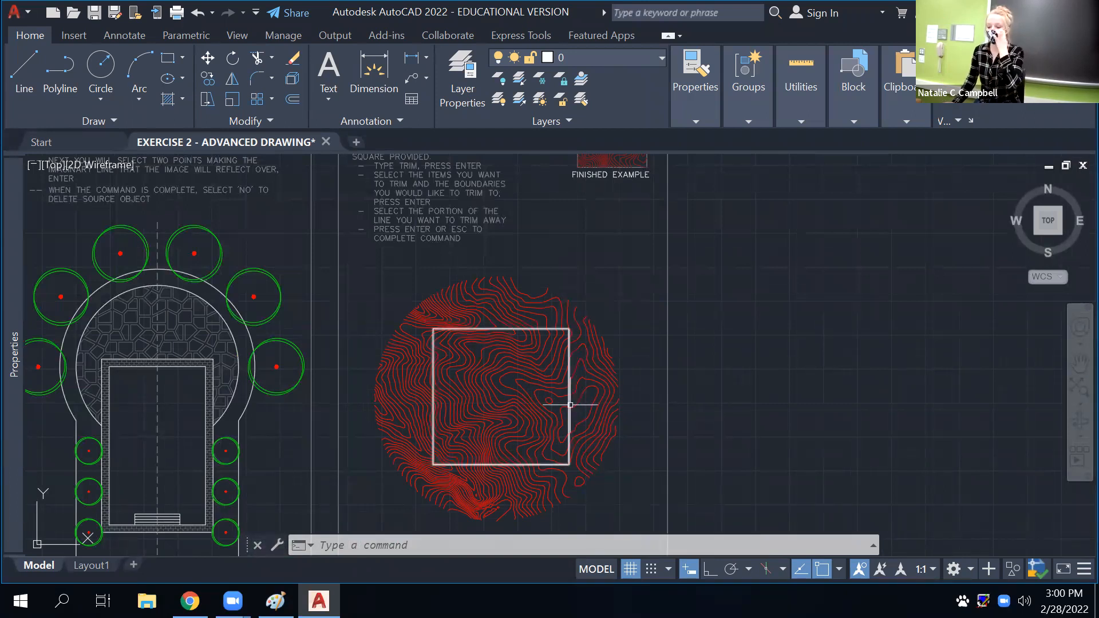
mouse_move(578, 334)
middle_mouse_down()
mouse_move(590, 336)
mouse_move(603, 390)
middle_mouse_up()
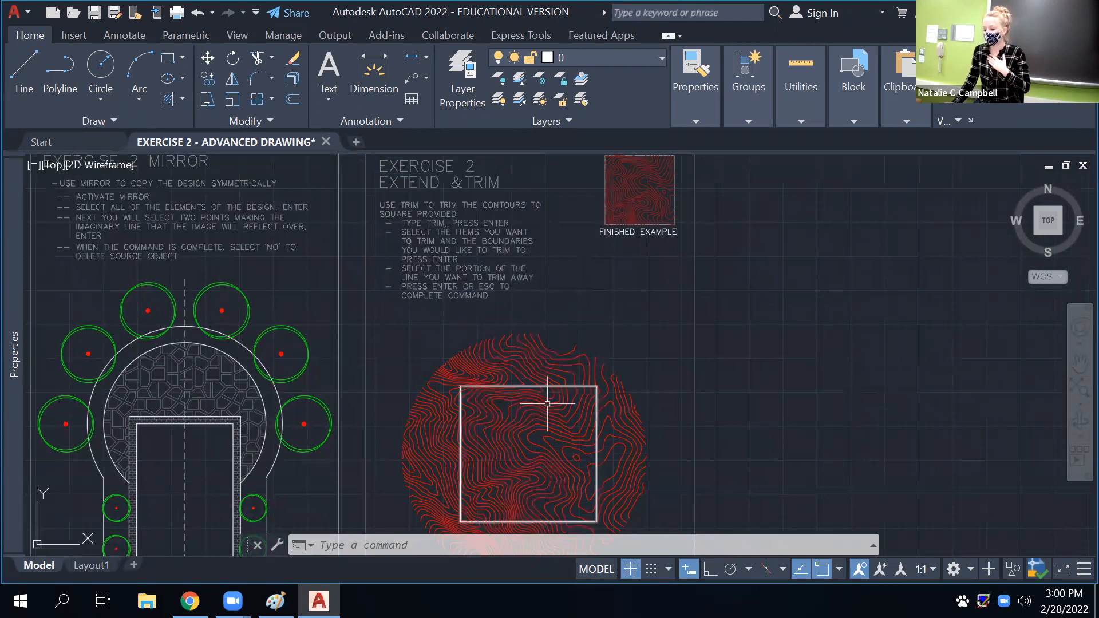
type("t")
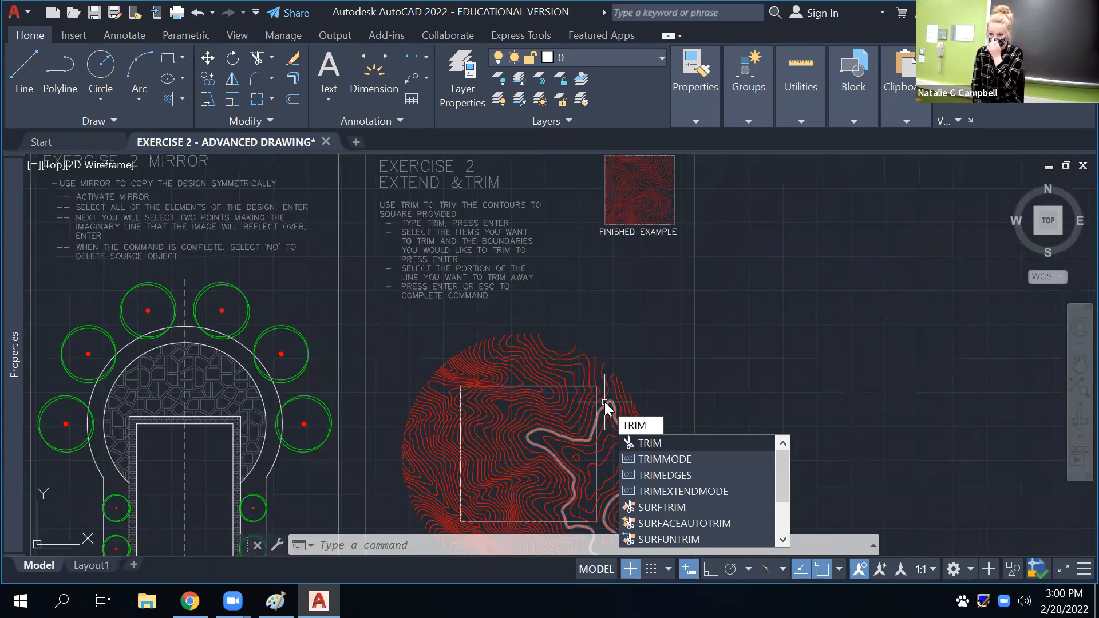
key("Return")
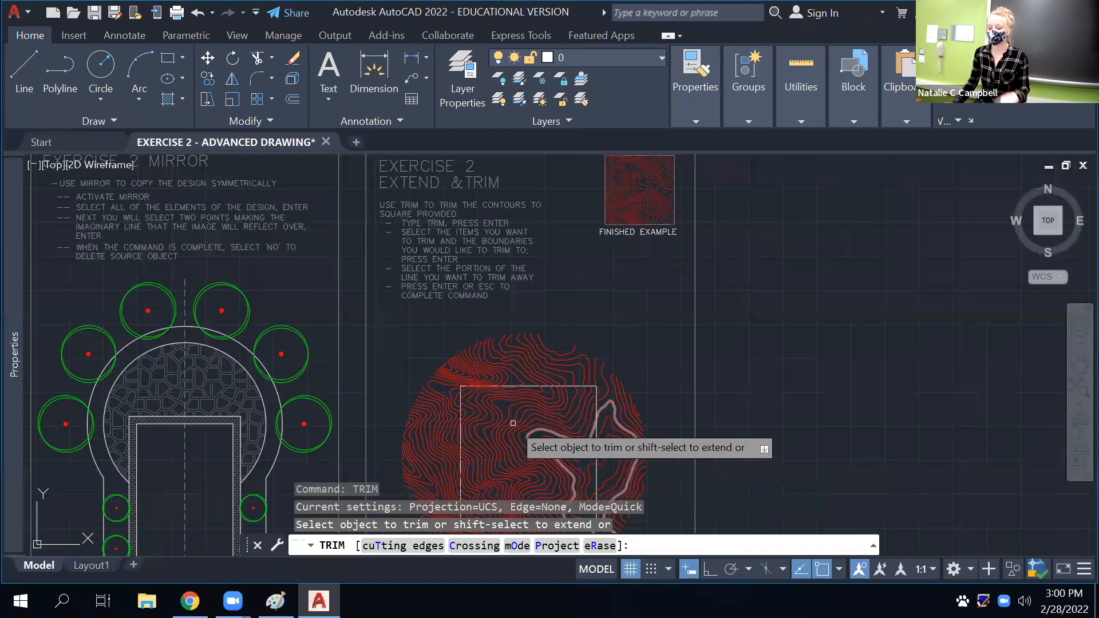
scroll(533, 404, "up", 4)
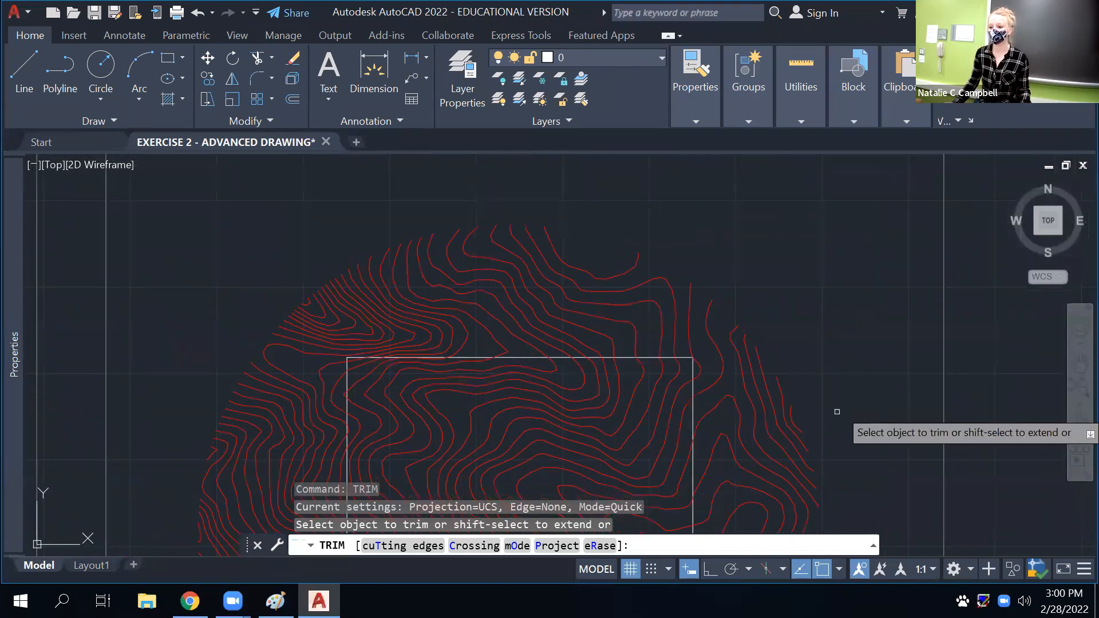
scroll(805, 420, "down", 6)
middle_click_drag(816, 444, 586, 408)
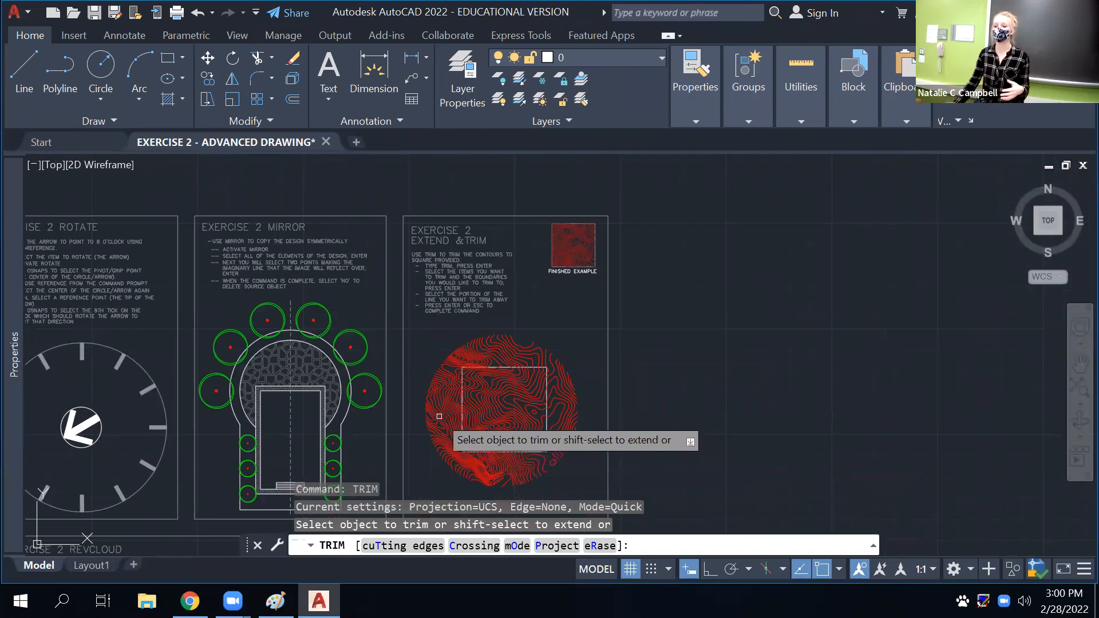
scroll(466, 398, "up", 4)
scroll(447, 349, "up", 4)
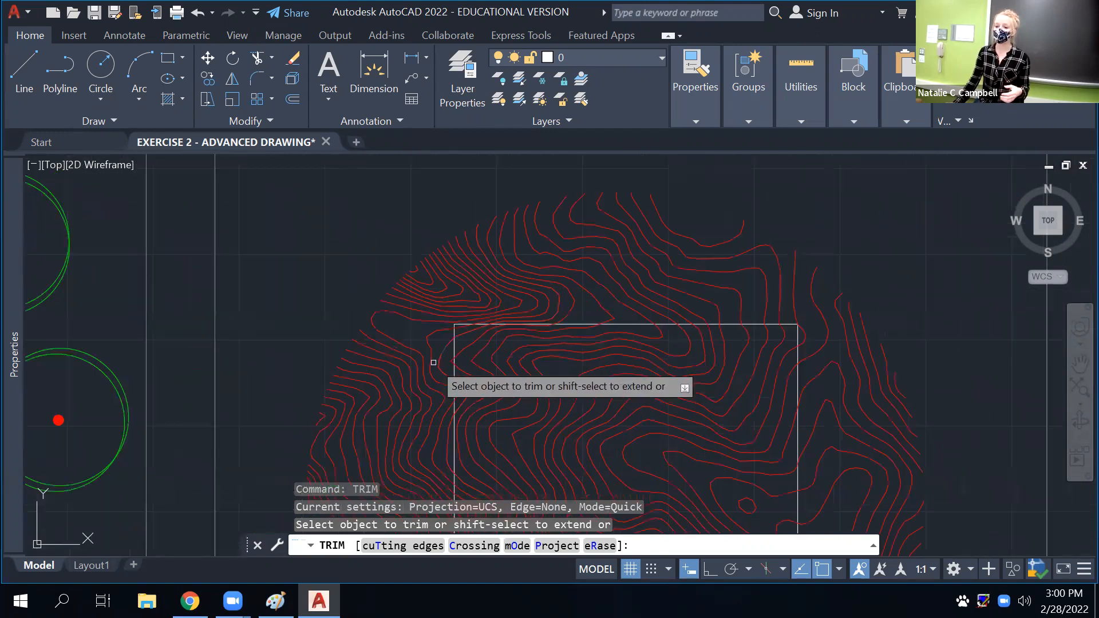
scroll(445, 342, "up", 3)
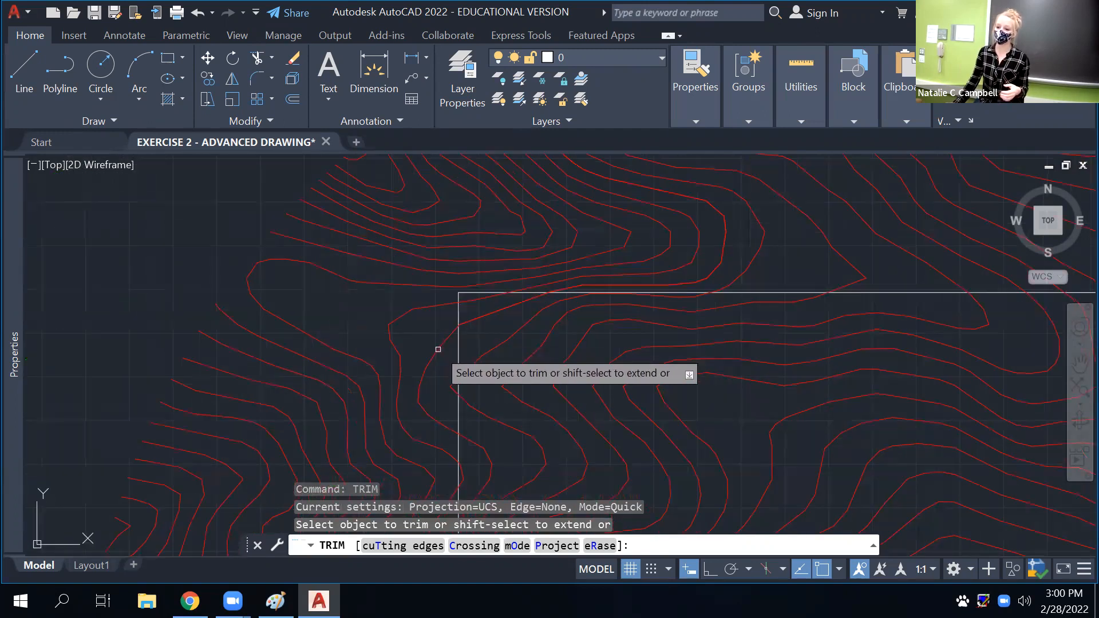
left_click(438, 351)
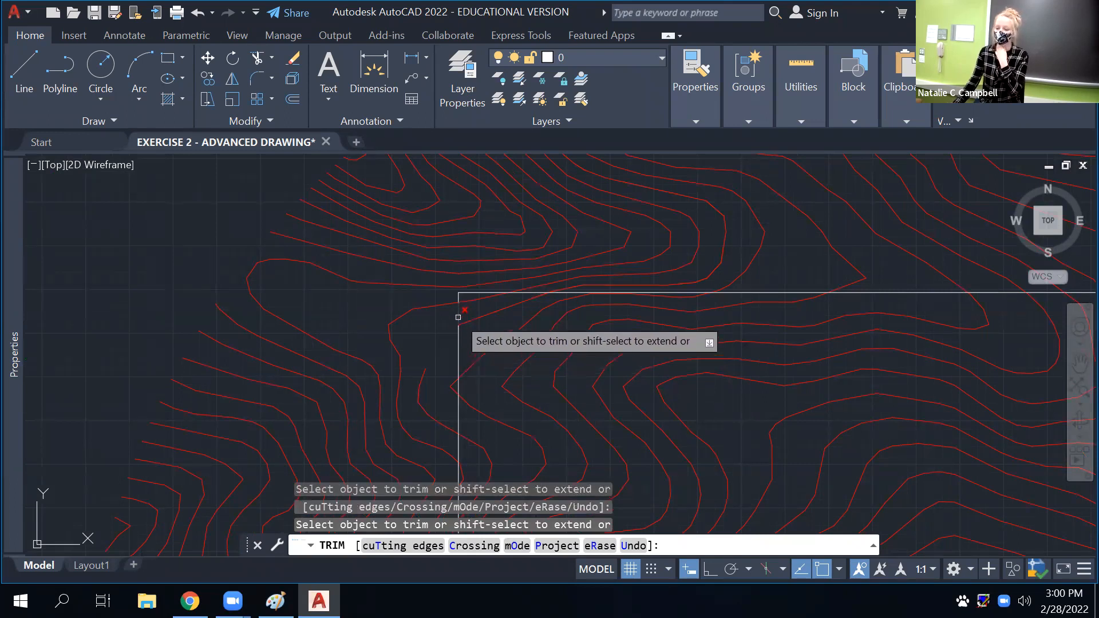
left_click(482, 356)
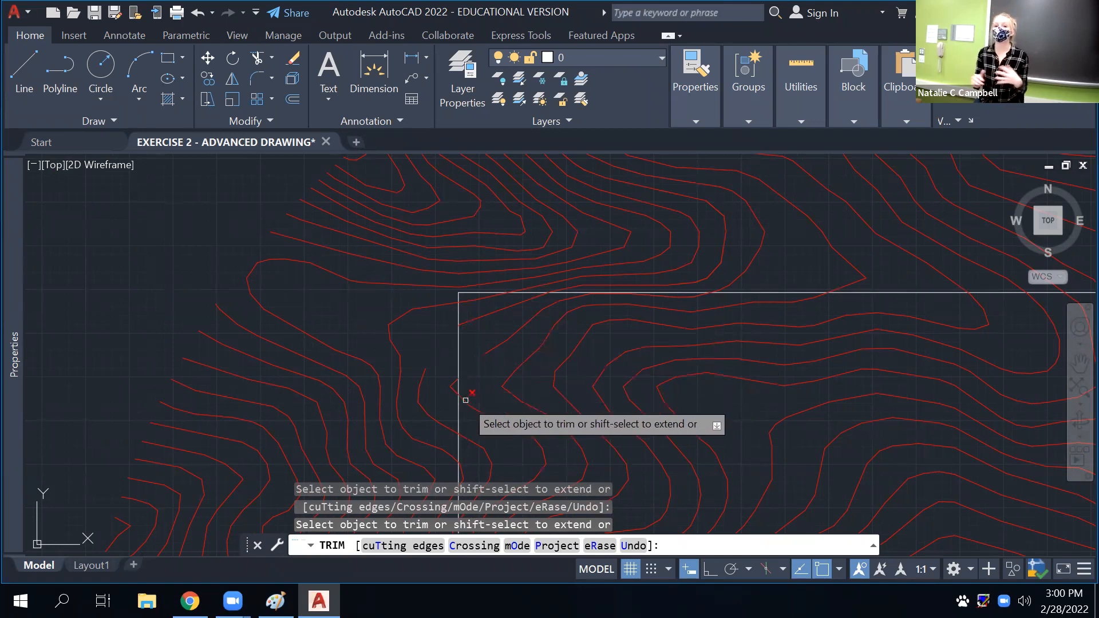
End the TRIM command and undo the trial trims of the contours near the square's corner
scroll(532, 349, "down", 6)
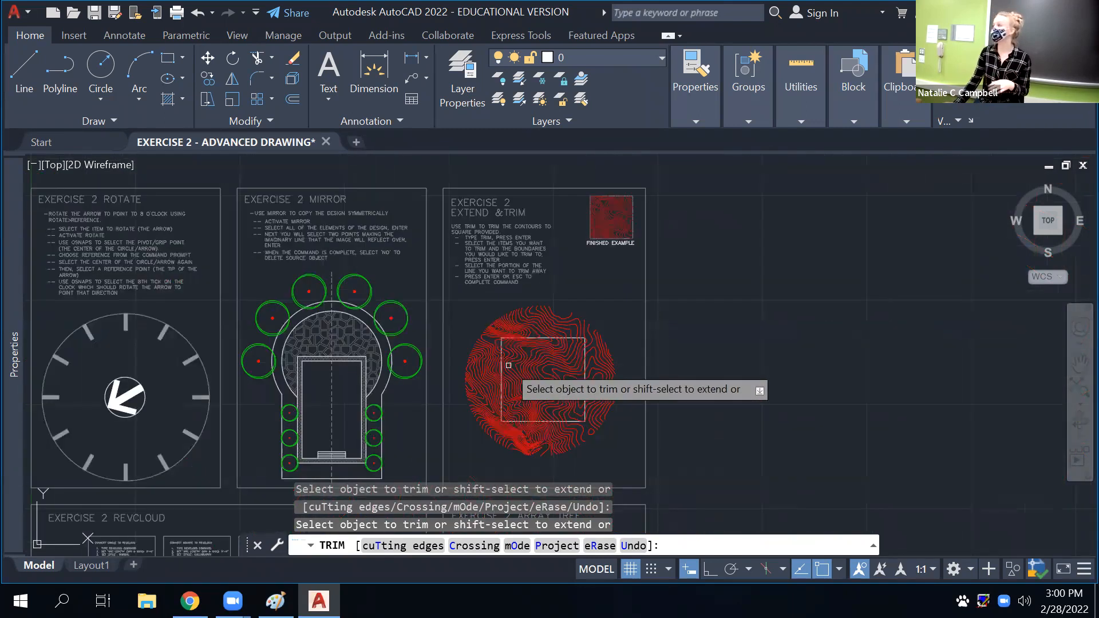
scroll(578, 358, "down", 4)
scroll(567, 364, "up", 2)
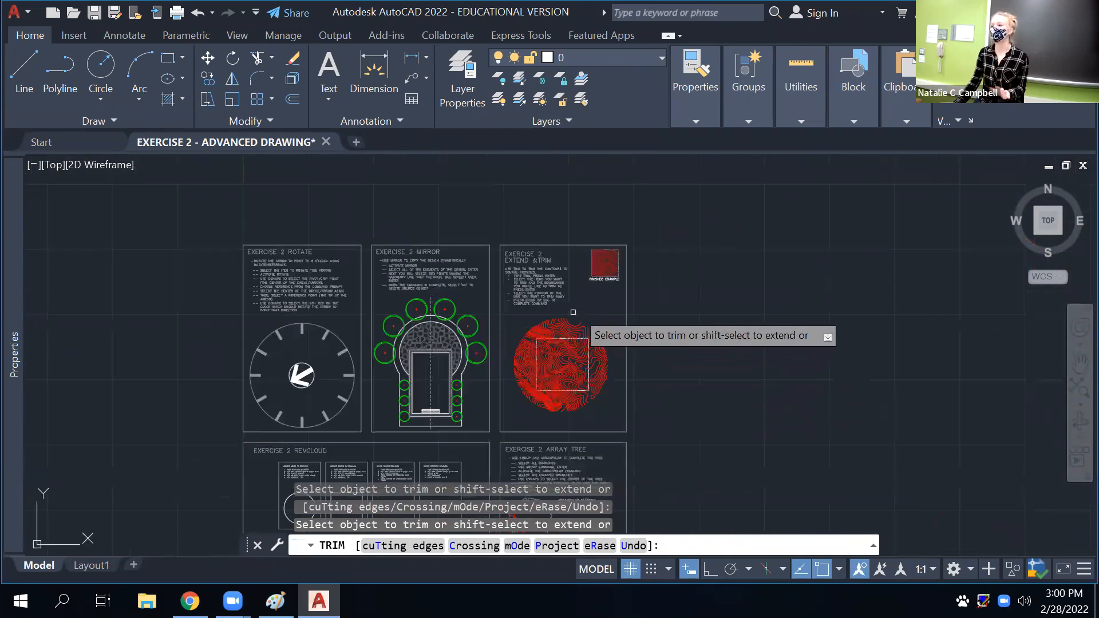
scroll(554, 349, "up", 2)
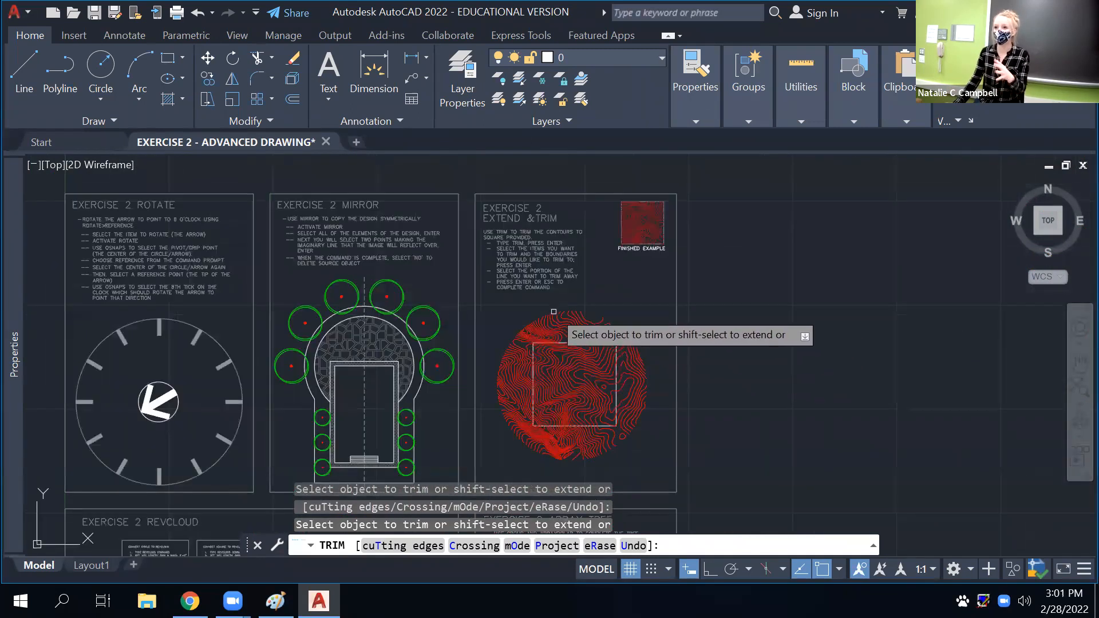
key("Escape")
scroll(556, 359, "up", 2)
scroll(558, 360, "up", 1)
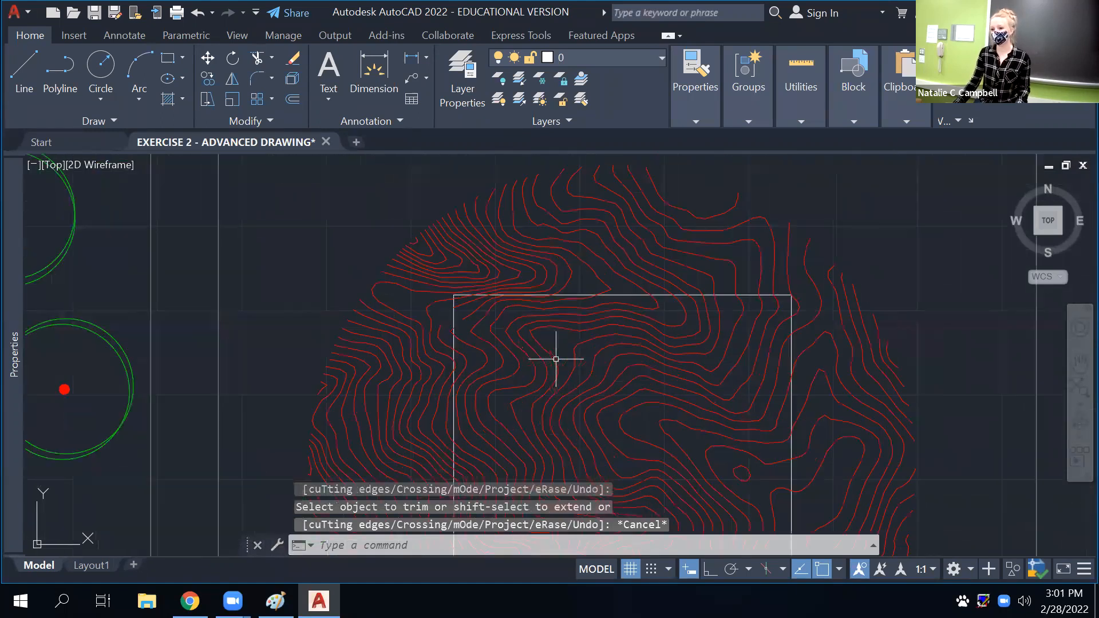
key("ctrl+z")
key("ctrl+z")
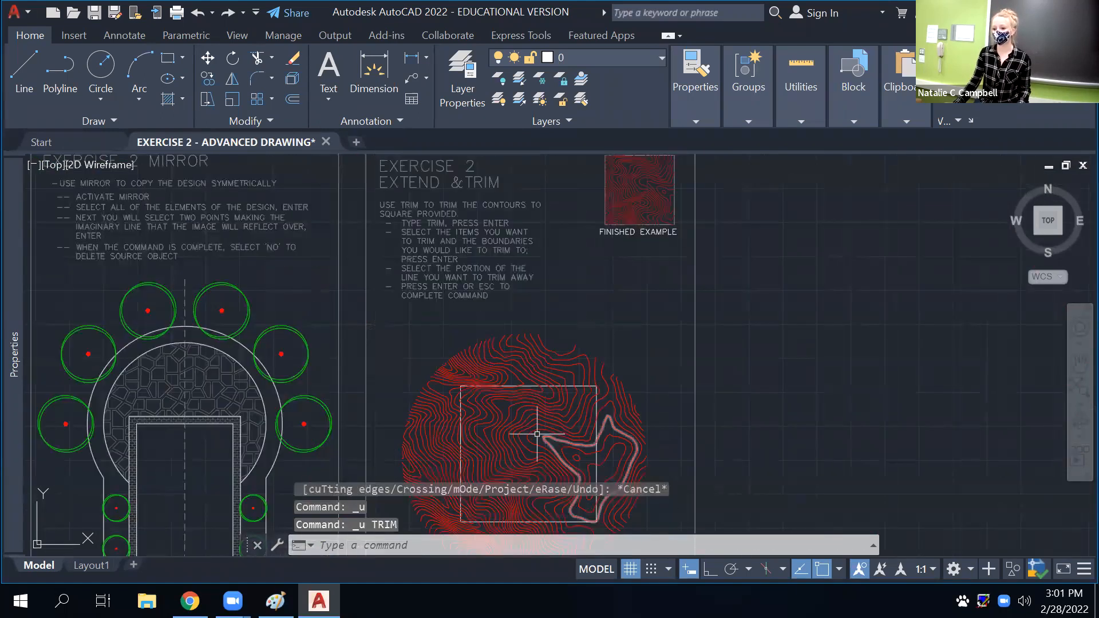
Start TRIM with the square as the cutting edge and trim one contour outside the square's upper edge
scroll(456, 410, "up", 2)
scroll(456, 409, "up", 2)
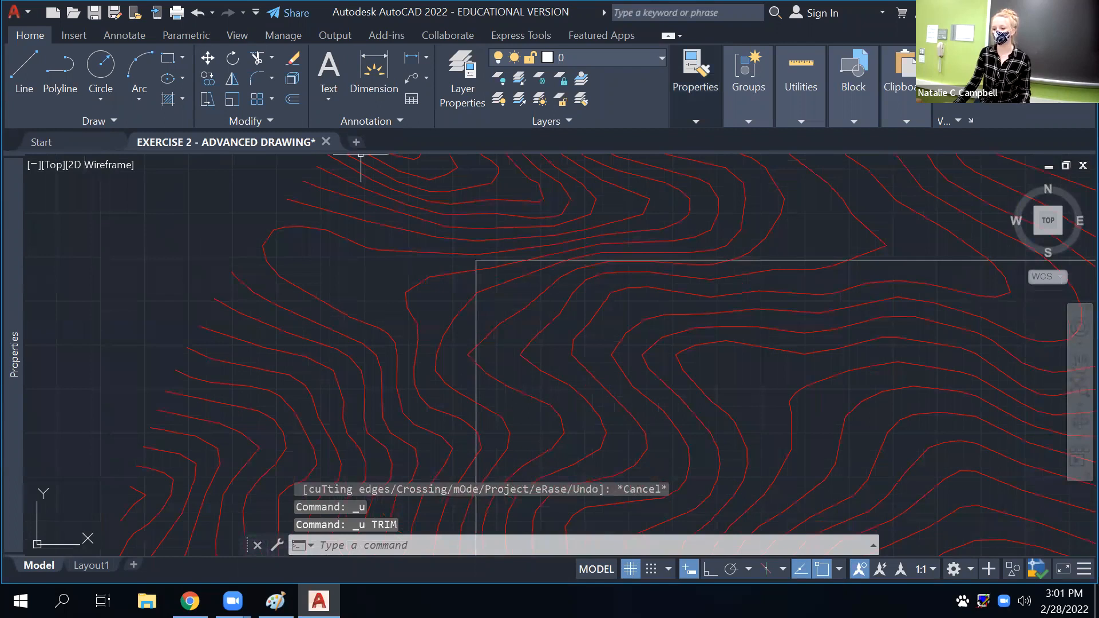
scroll(449, 235, "down", 3)
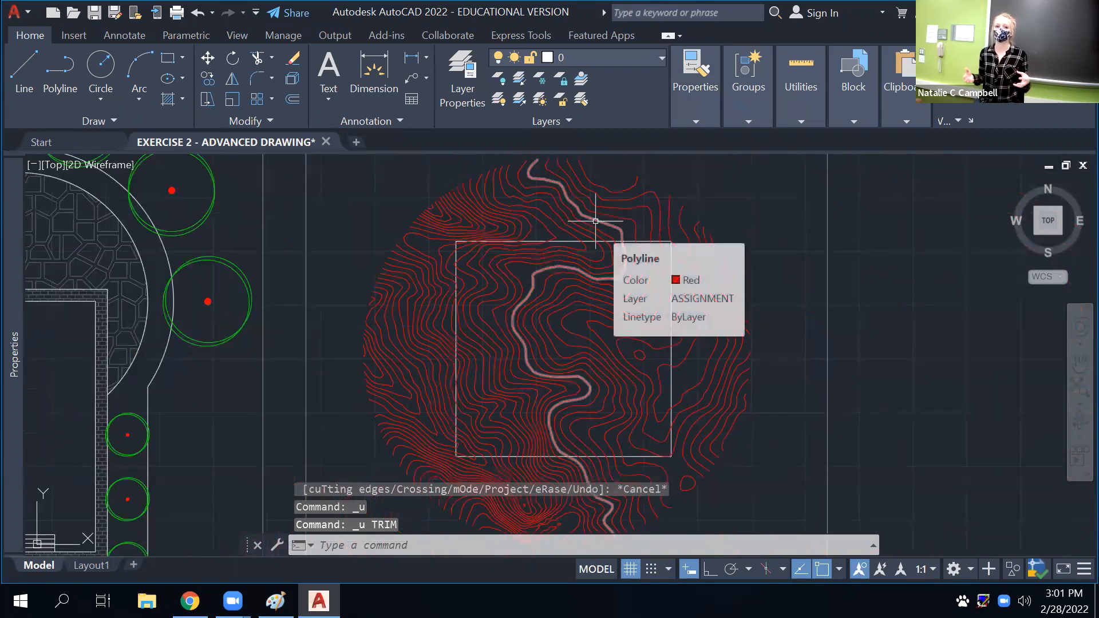
left_click(564, 241)
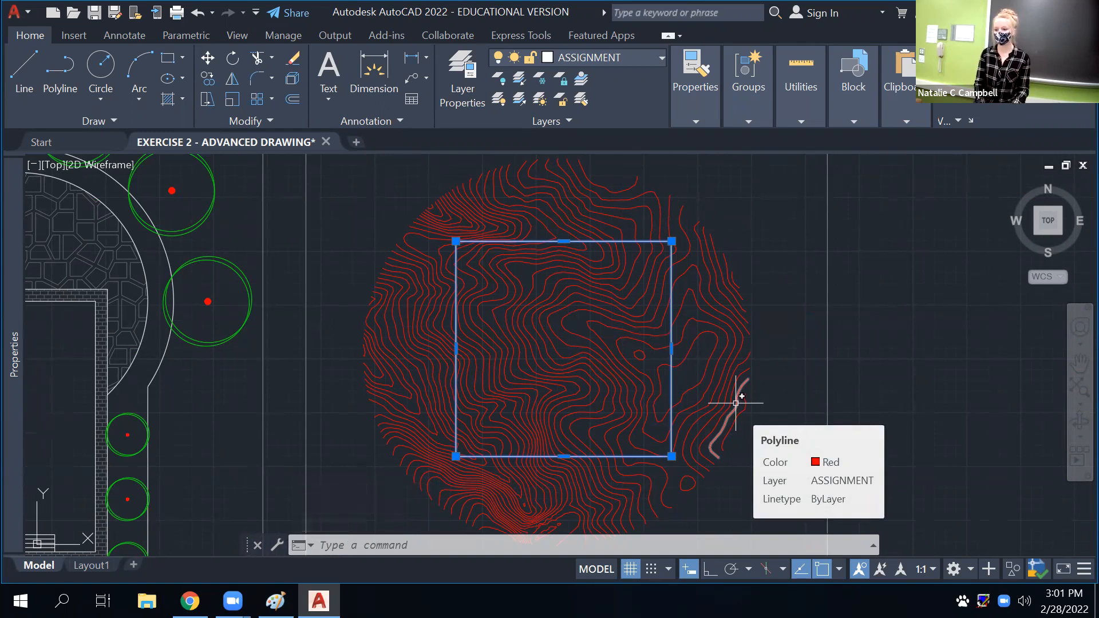
type("TRIM")
key("Return")
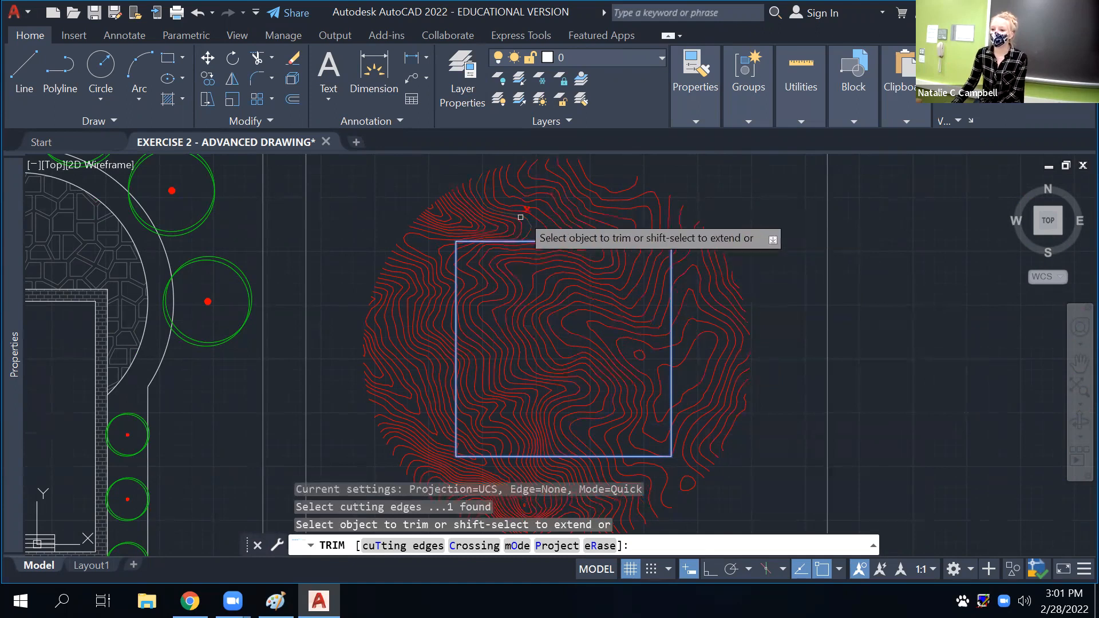
scroll(527, 252, "up", 5)
scroll(525, 255, "down", 5)
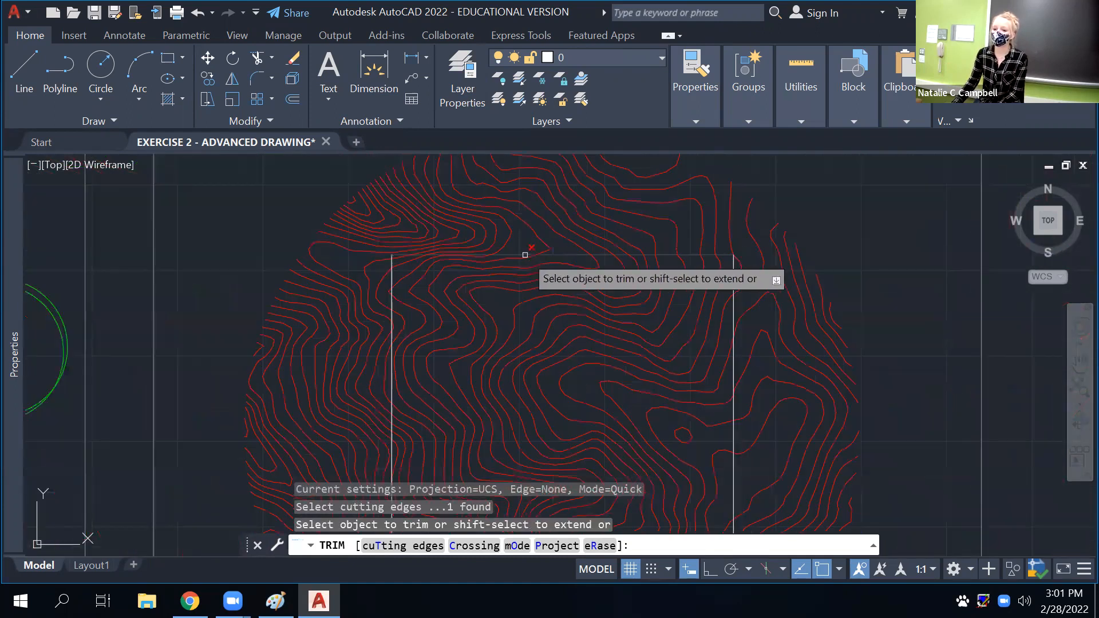
scroll(607, 269, "up", 3)
scroll(605, 269, "up", 2)
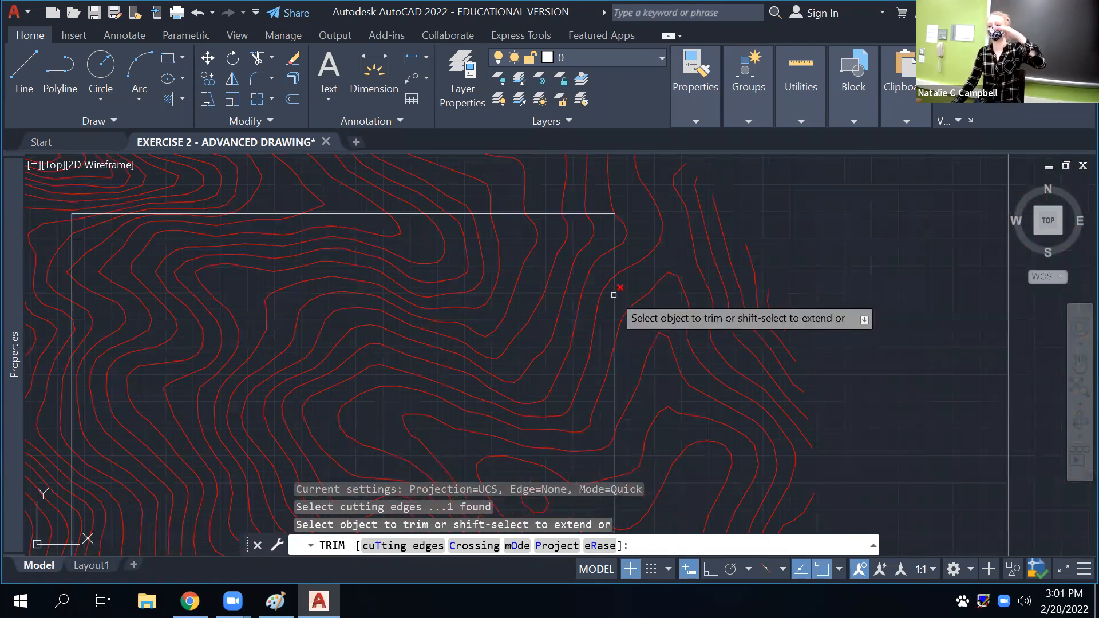
scroll(617, 300, "down", 4)
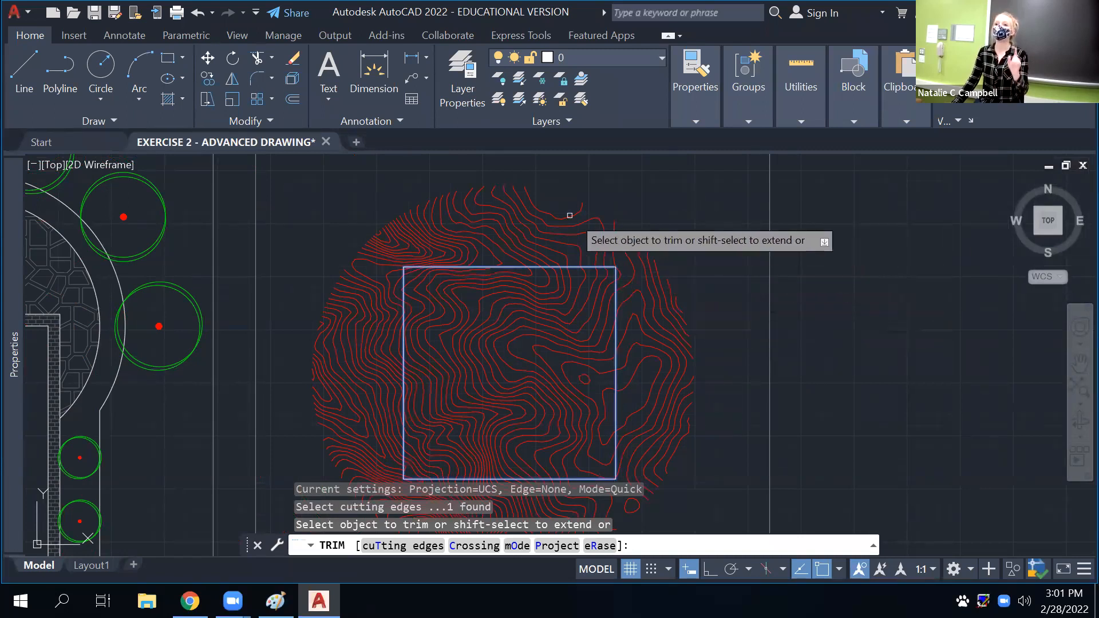
left_click(535, 233)
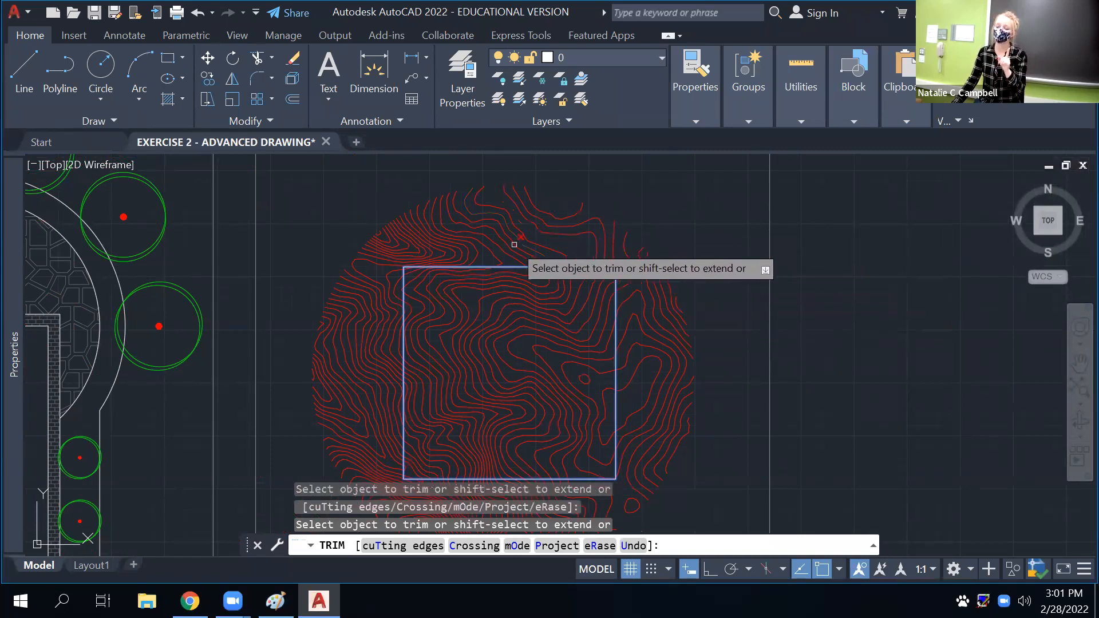
Trim the contours outside the square's right edge with a fence drawn diagonally across them
scroll(702, 302, "up", 2)
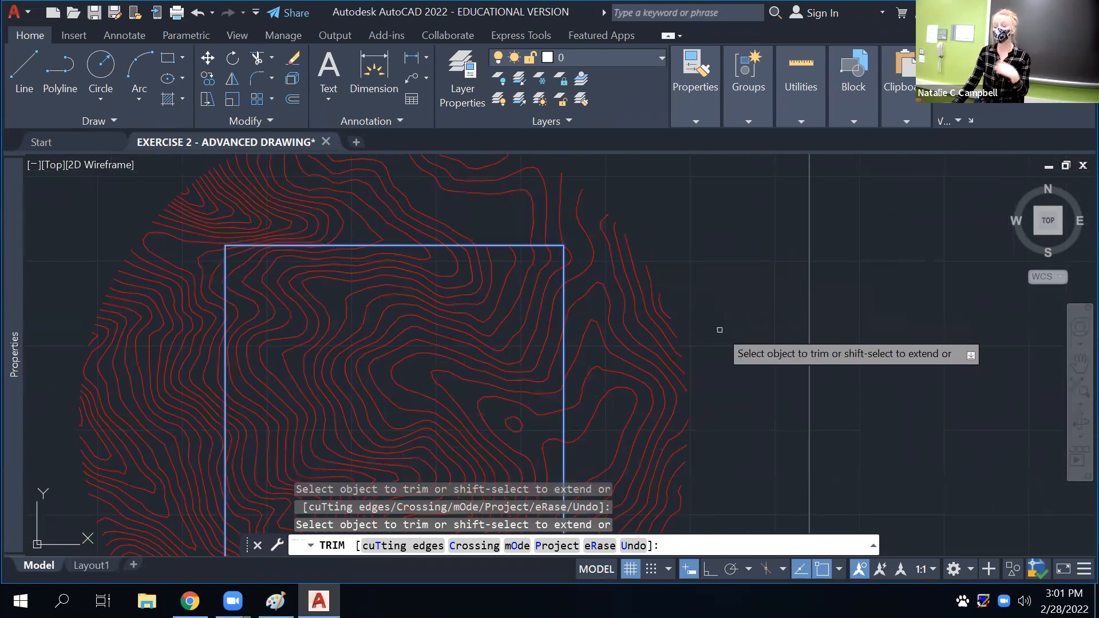
scroll(598, 320, "down", 2)
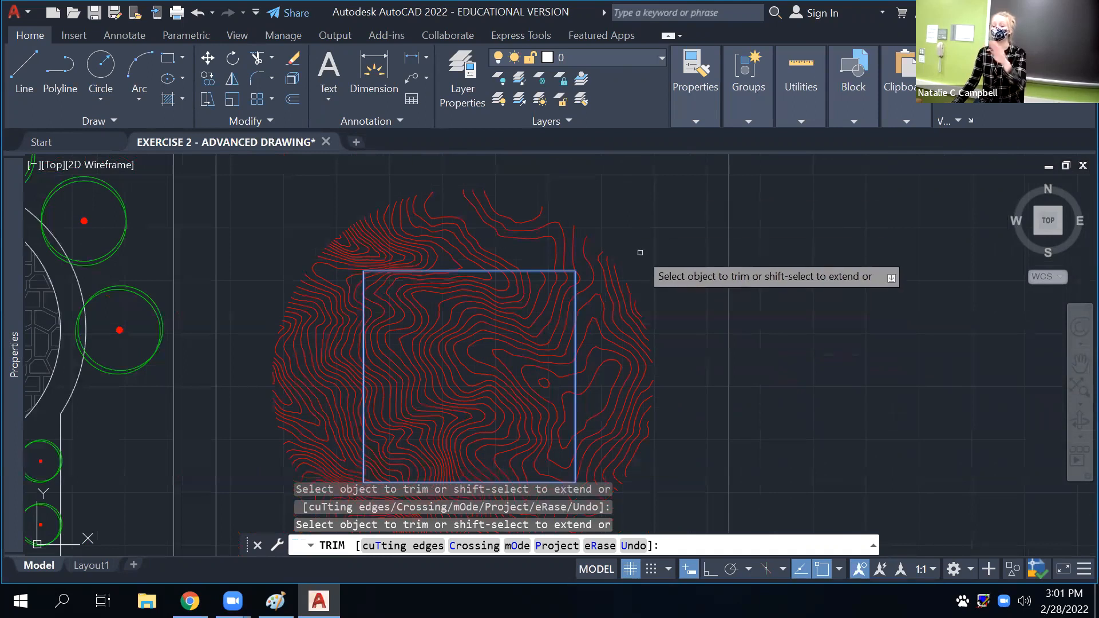
left_click(705, 227)
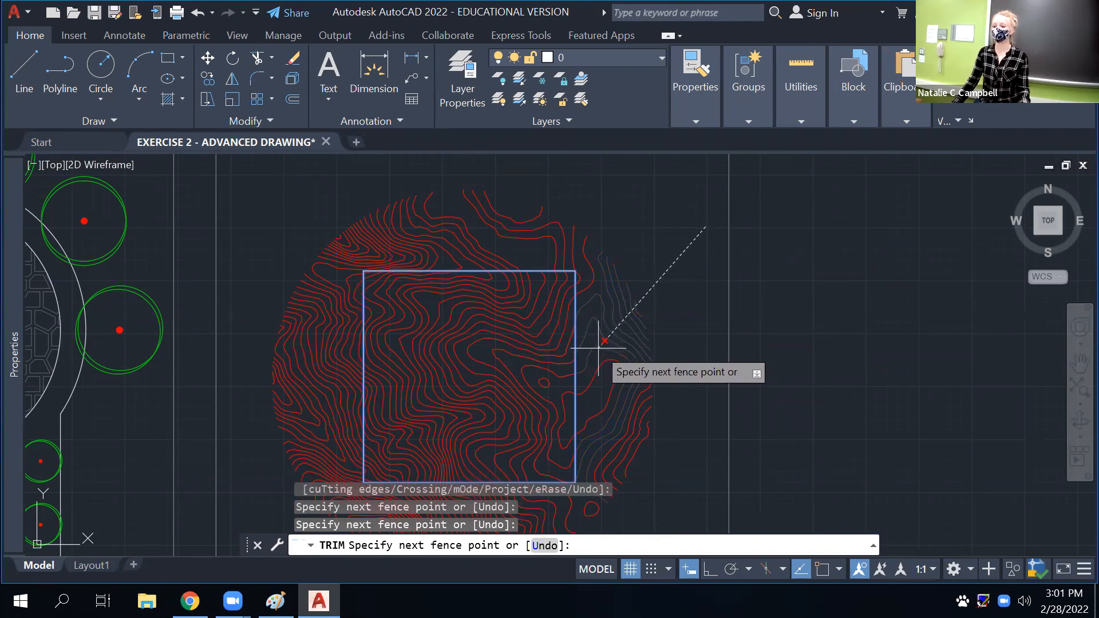
scroll(598, 346, "up", 3)
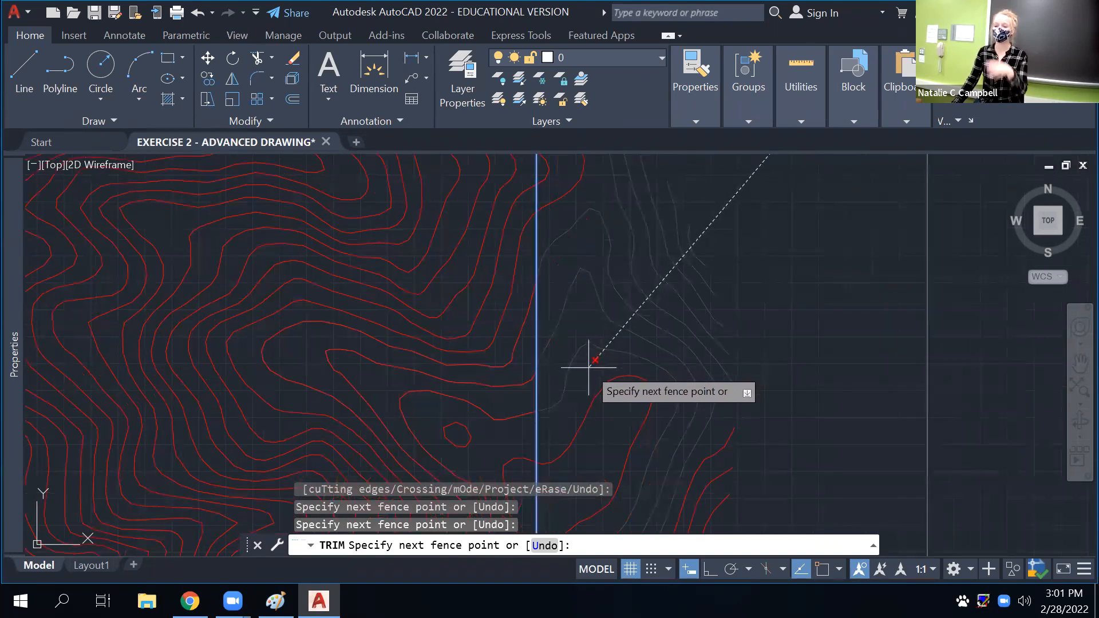
key("Return")
scroll(588, 367, "down", 5)
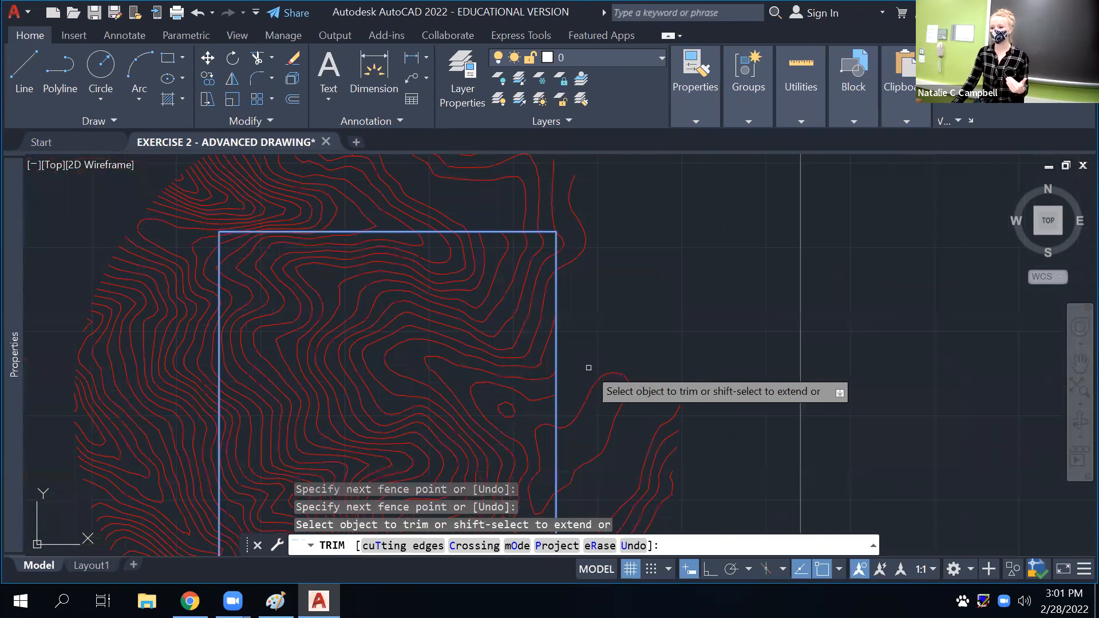
Trim the contours outside the square's left edge with a vertical fence from below the square to above it
middle_click_drag(601, 371, 648, 212)
mouse_move(383, 346)
middle_mouse_down()
mouse_move(410, 345)
mouse_move(463, 392)
mouse_move(488, 463)
mouse_move(514, 400)
middle_mouse_up()
left_click(516, 432)
middle_click_drag(508, 235, 514, 345)
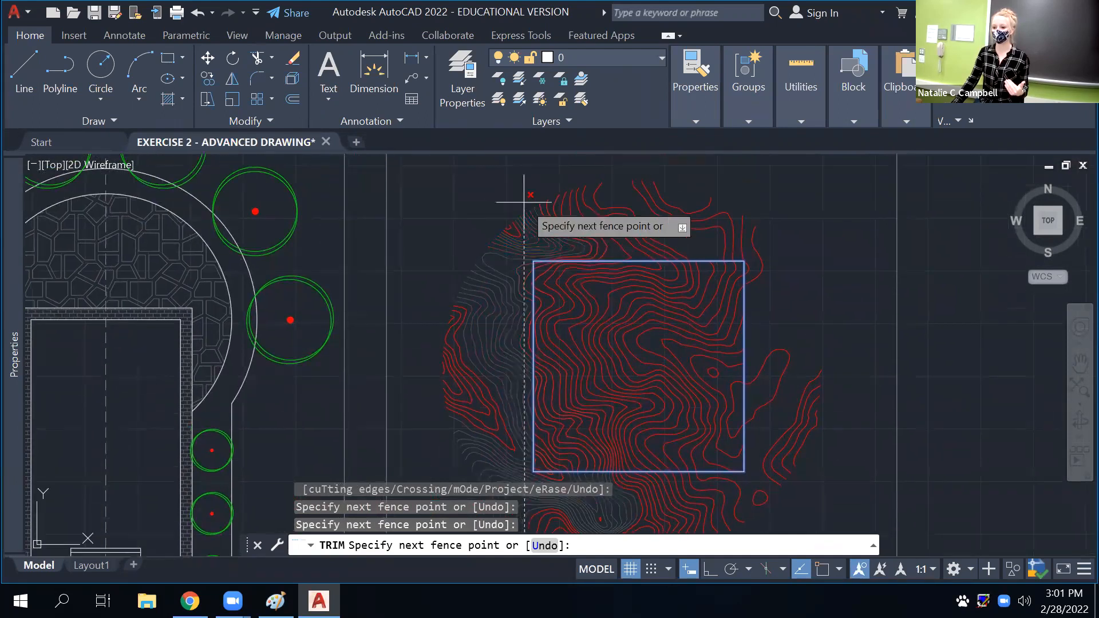
key("Return")
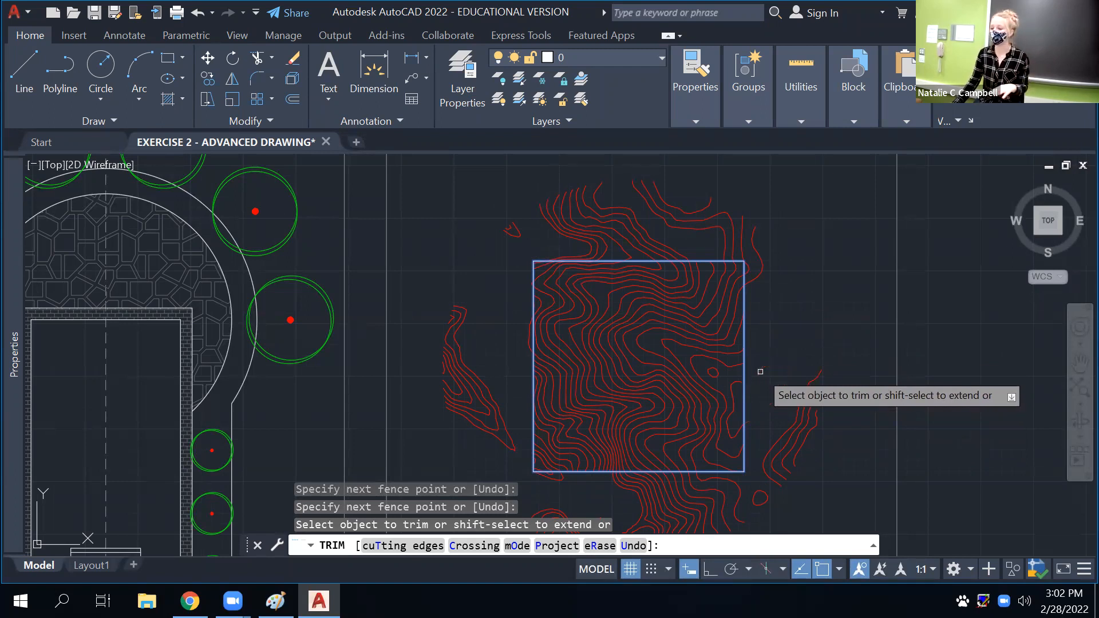
Trim the group of contours above the left half of the square's upper edge with short fences
left_click(760, 372)
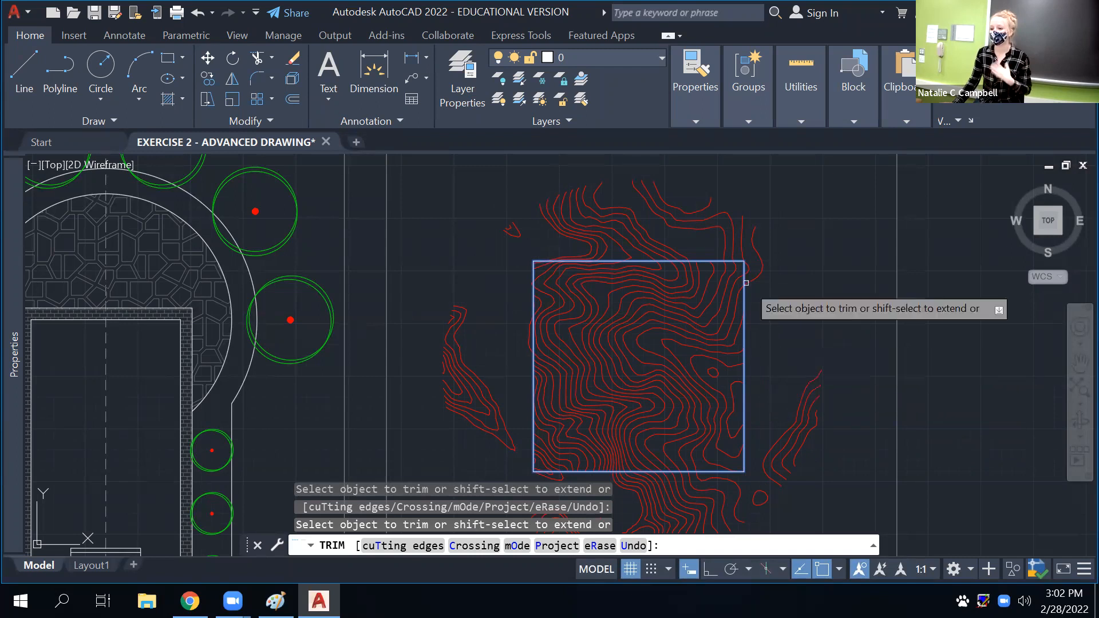
left_click_drag(669, 242, 655, 245)
left_click(622, 242)
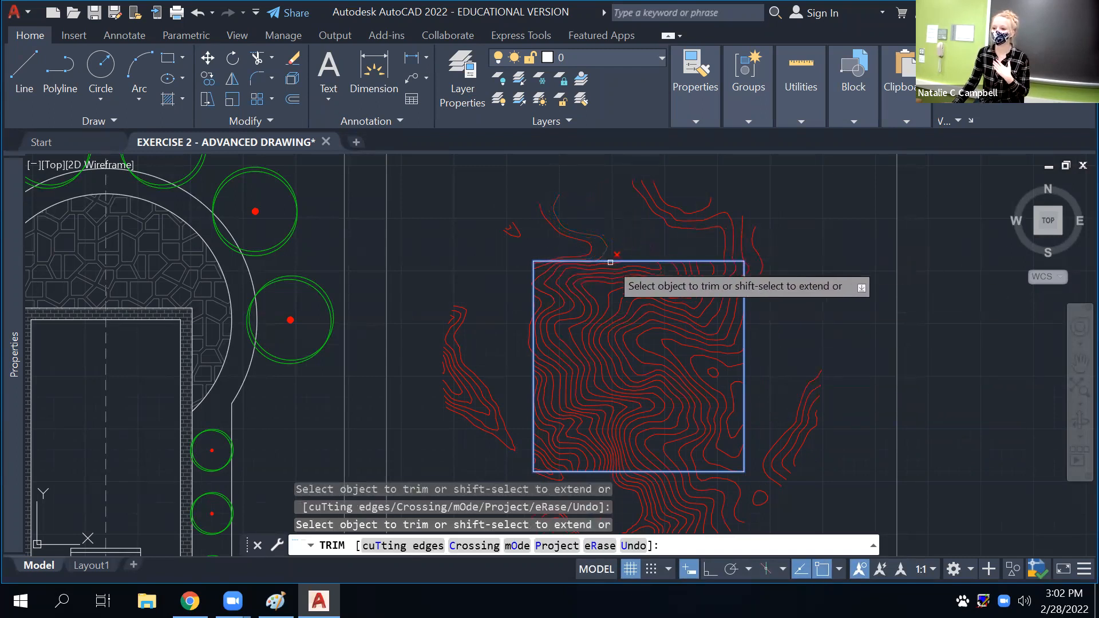
mouse_move(596, 247)
left_mouse_down()
mouse_move(584, 245)
mouse_move(606, 251)
left_mouse_up()
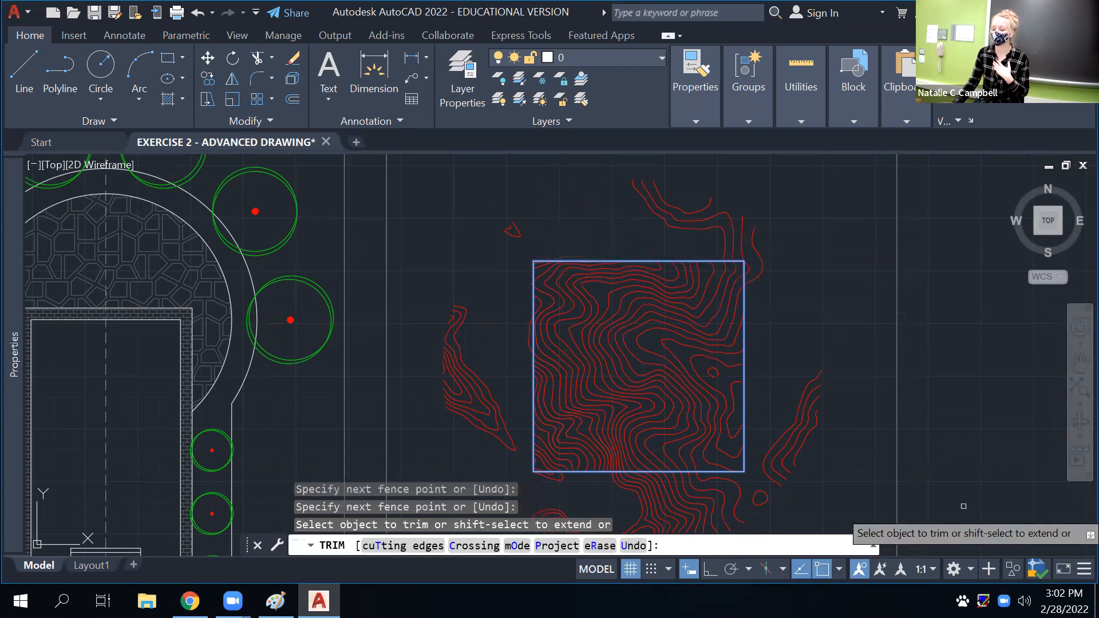
Try trimming a contour inside the square, undo that trim and end the TRIM command
middle_click_drag(775, 344, 714, 267)
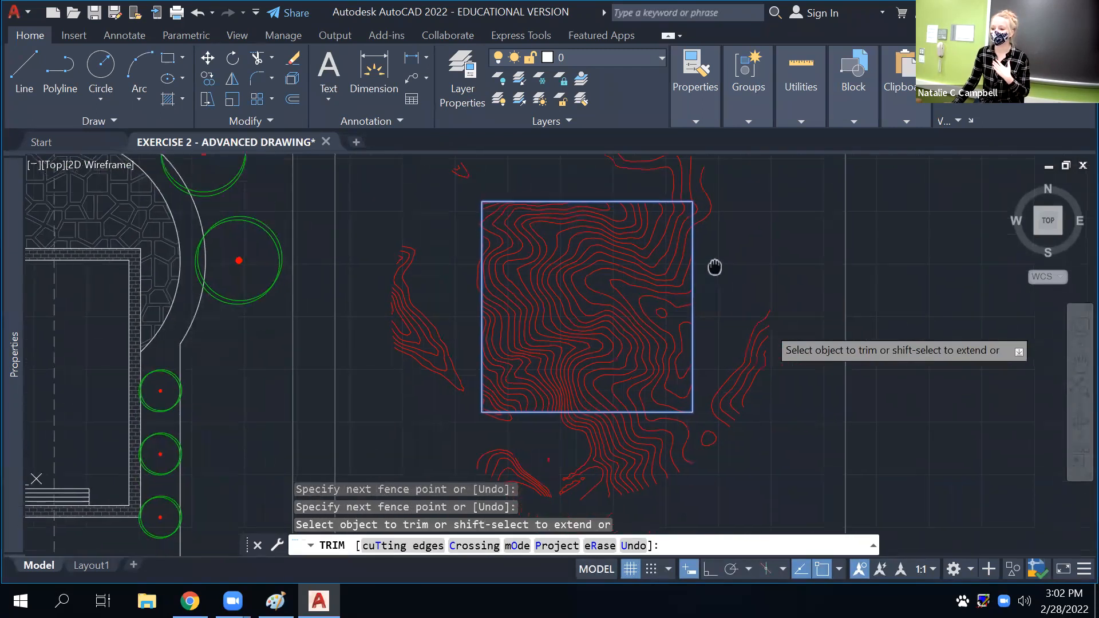
left_click(583, 278)
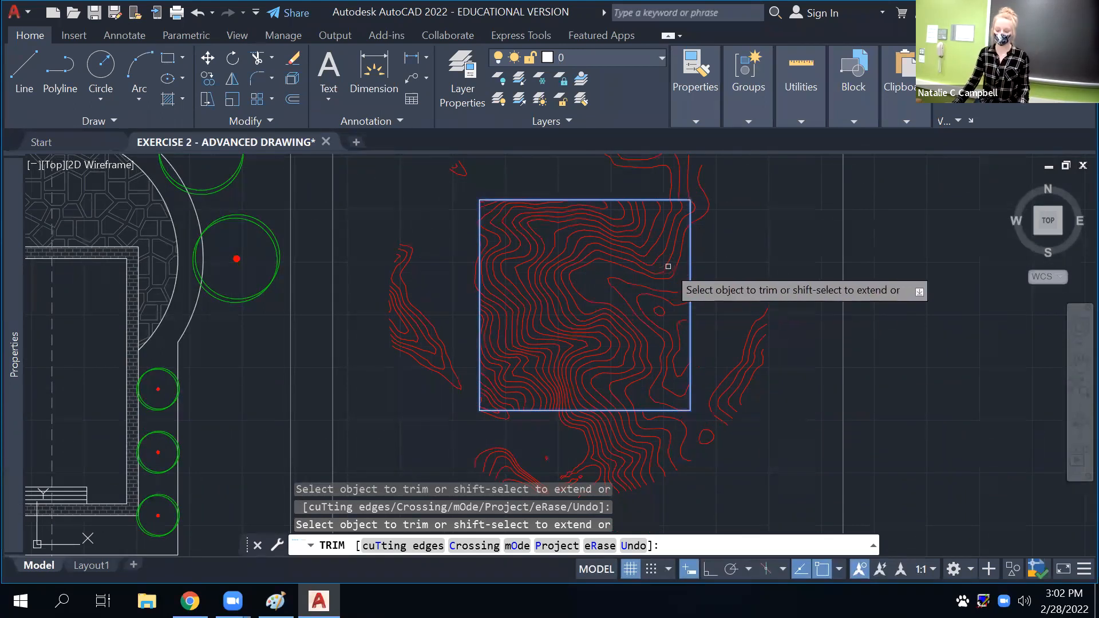
key("ctrl+z")
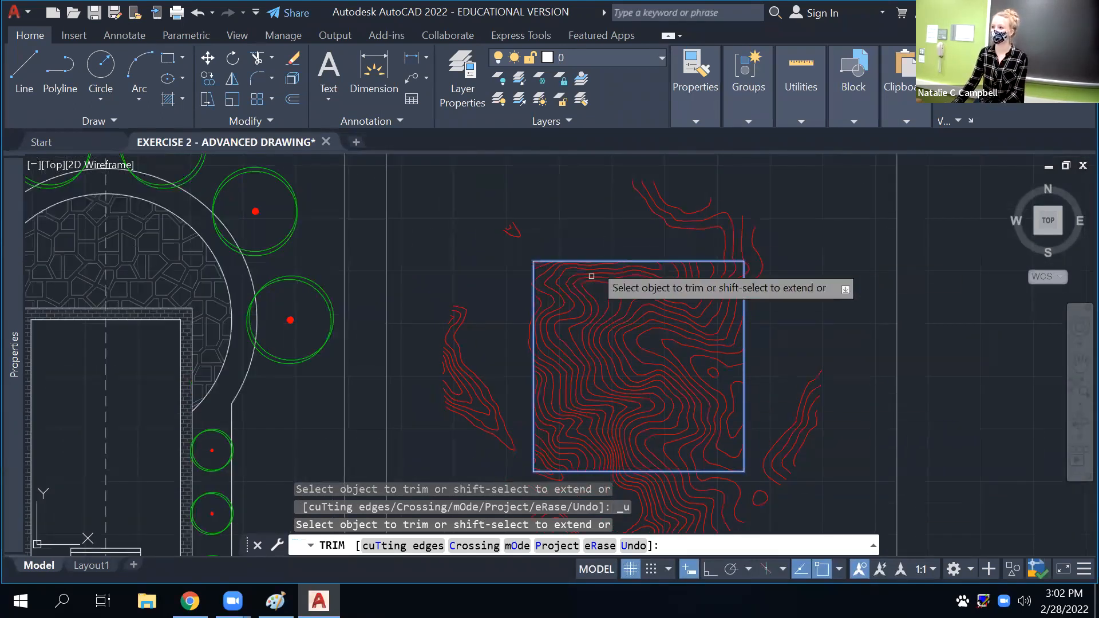
key("Escape")
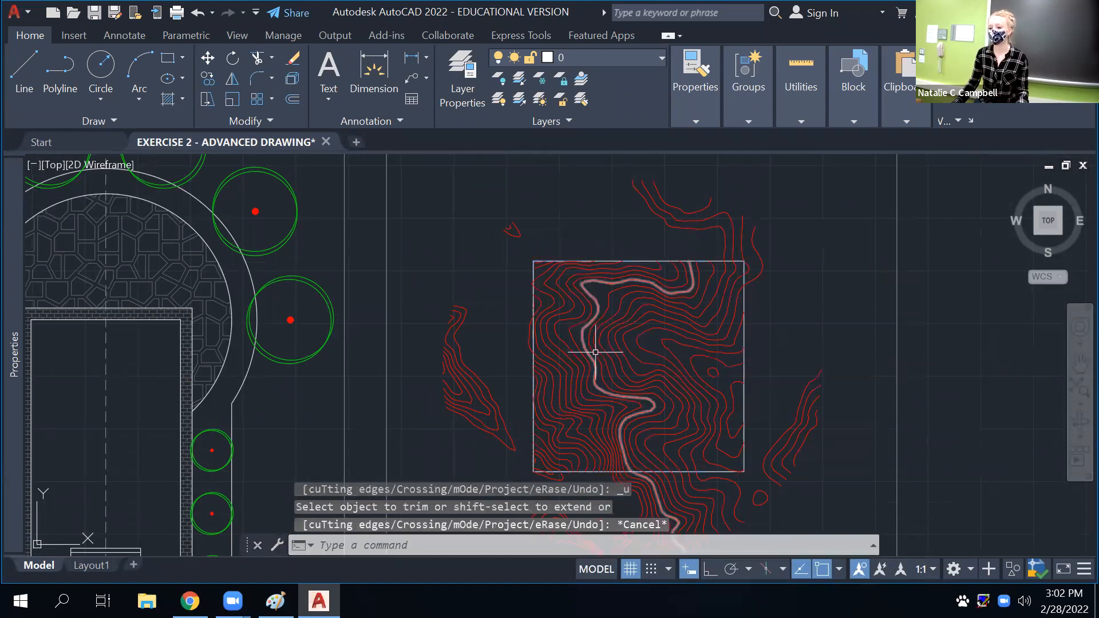
scroll(731, 390, "down", 4)
left_click(728, 324)
left_click(718, 394)
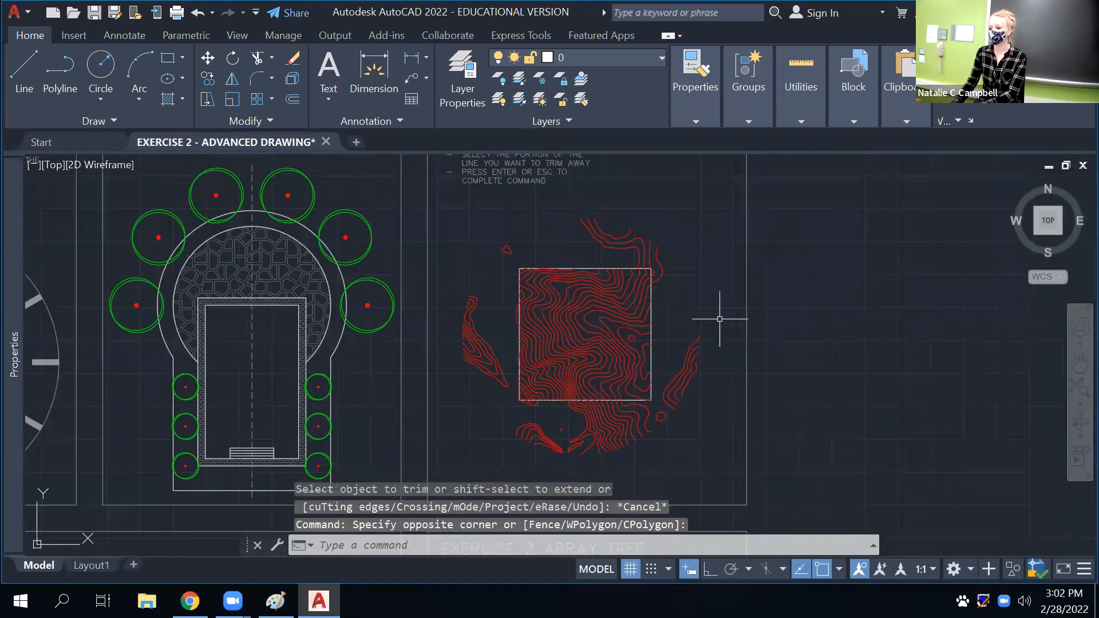
left_click(716, 314)
left_click(704, 399)
scroll(634, 312, "up", 4)
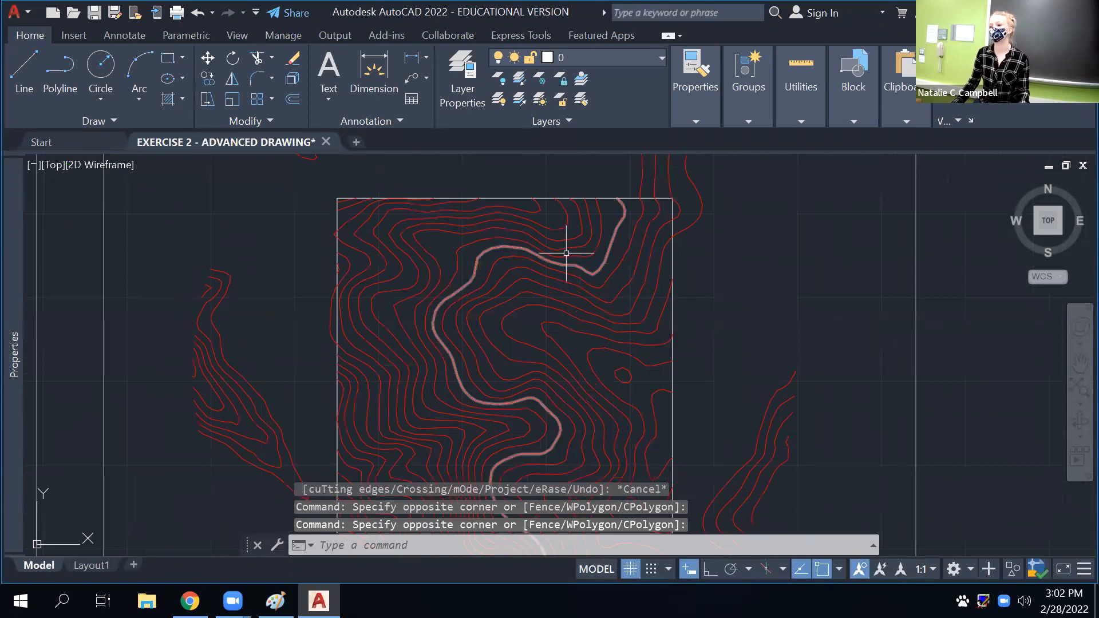
middle_click_drag(584, 196, 575, 314)
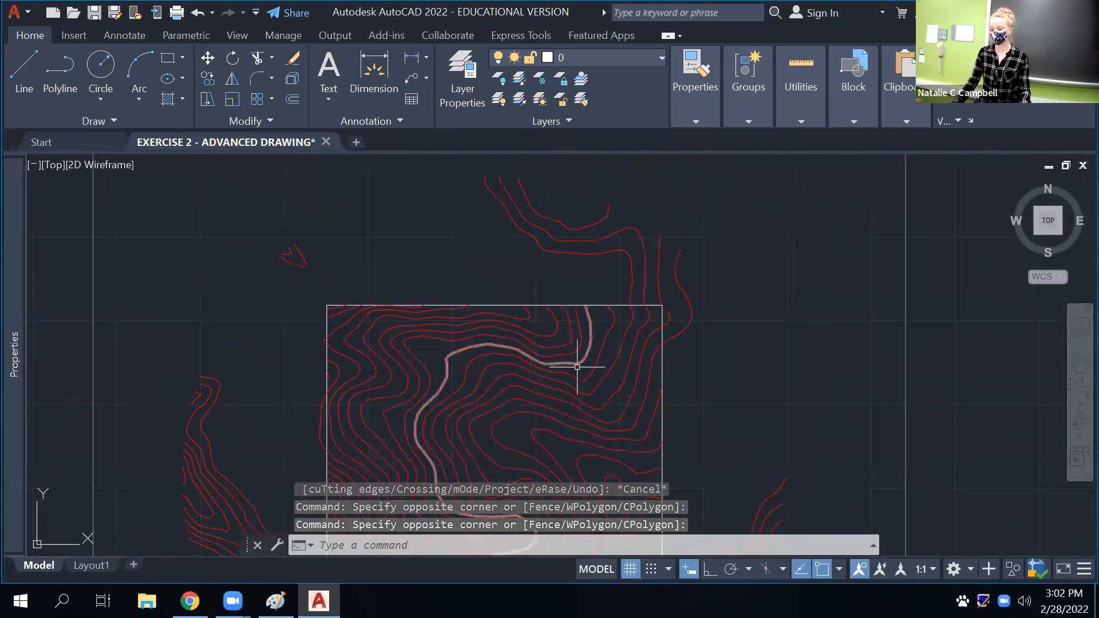
key("Escape")
Offset the contour boundary square inward with the Through option, placing a smaller square inside it
scroll(584, 344, "down", 2)
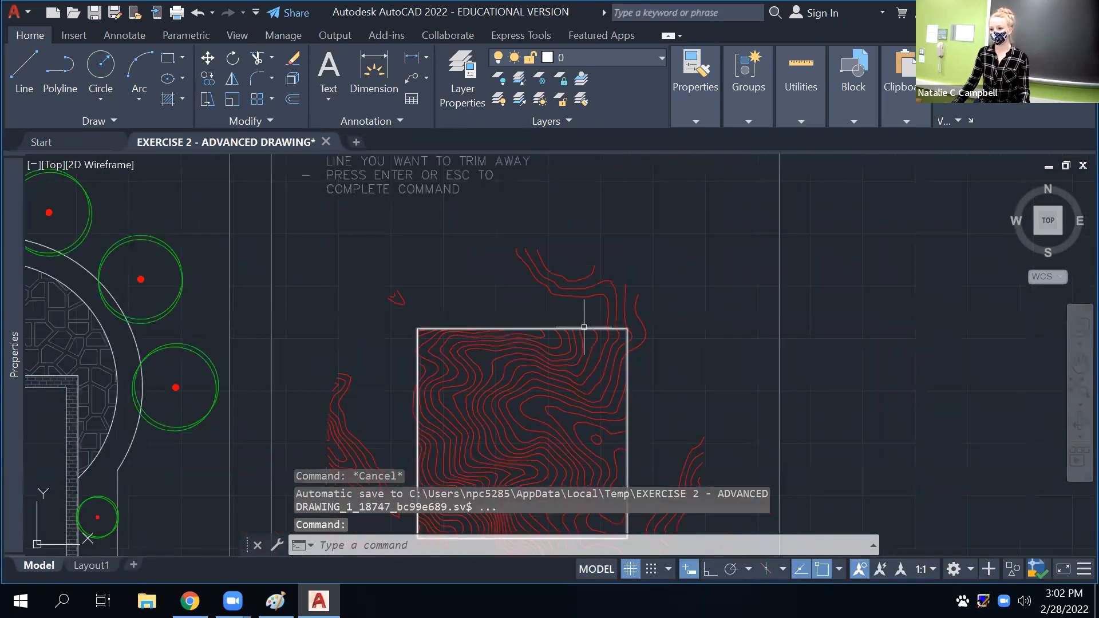
left_click(581, 327)
middle_click_drag(532, 307, 545, 214)
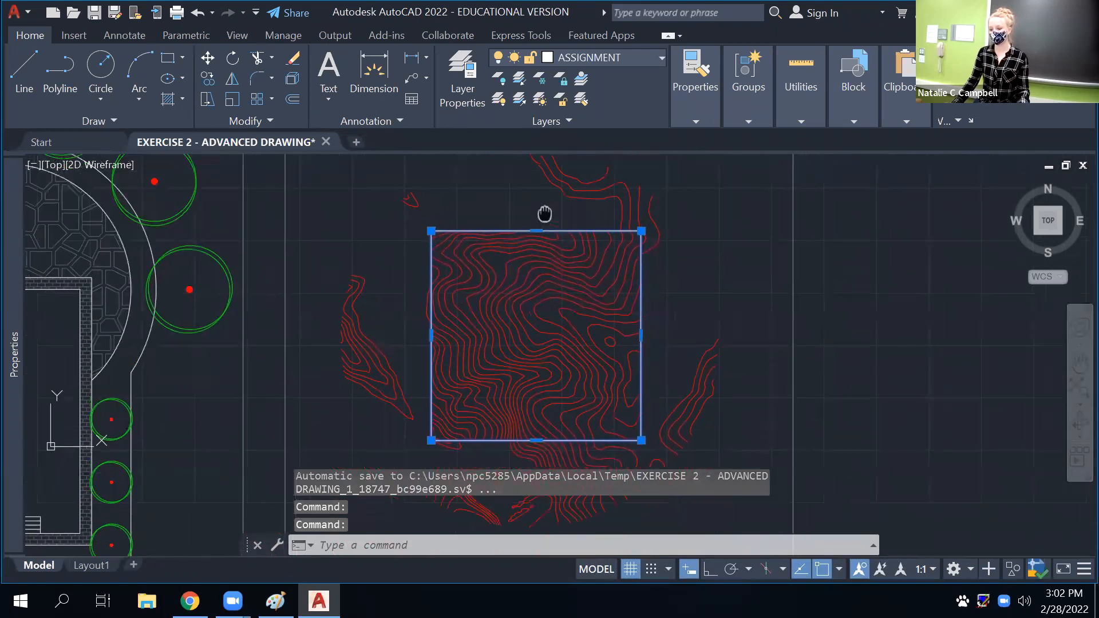
scroll(541, 235, "down", 2)
middle_click_drag(650, 312, 634, 351)
type("o")
key("Return")
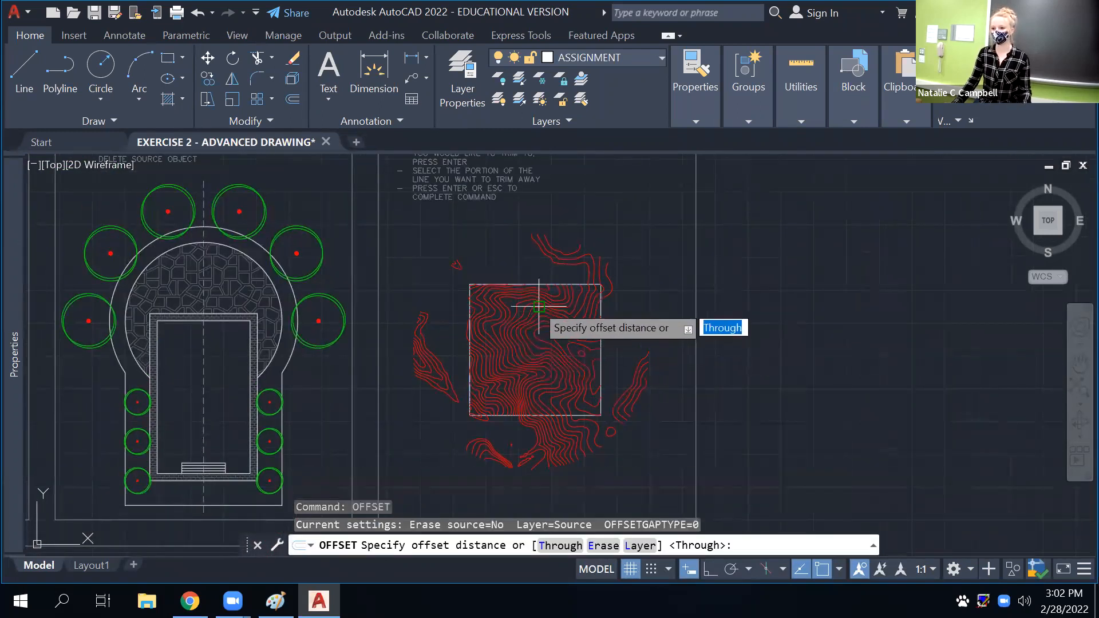
key("Return")
key("Escape")
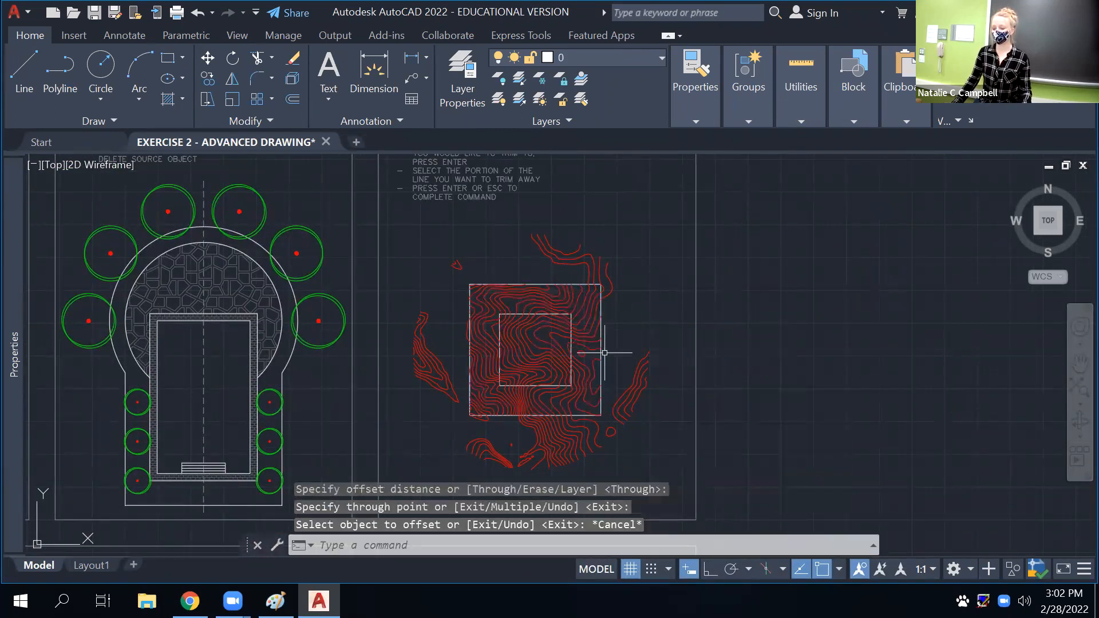
Undo the inward offset of the boundary square and leave the square deselected
scroll(537, 309, "up", 2)
scroll(537, 308, "up", 2)
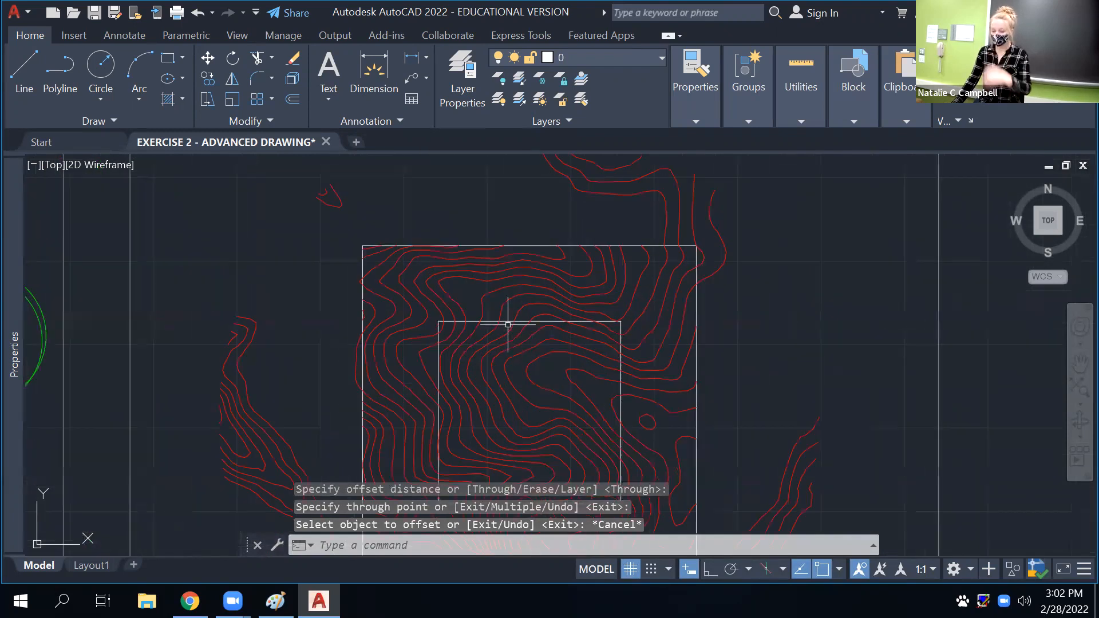
scroll(506, 321, "down", 2)
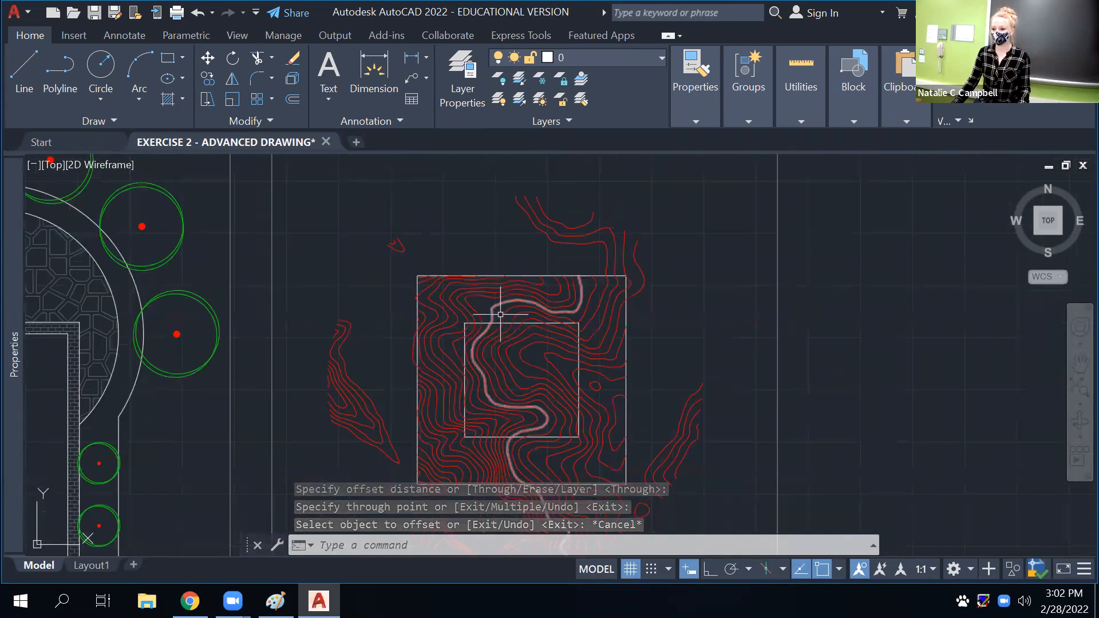
key("ctrl+z")
key("ctrl+z")
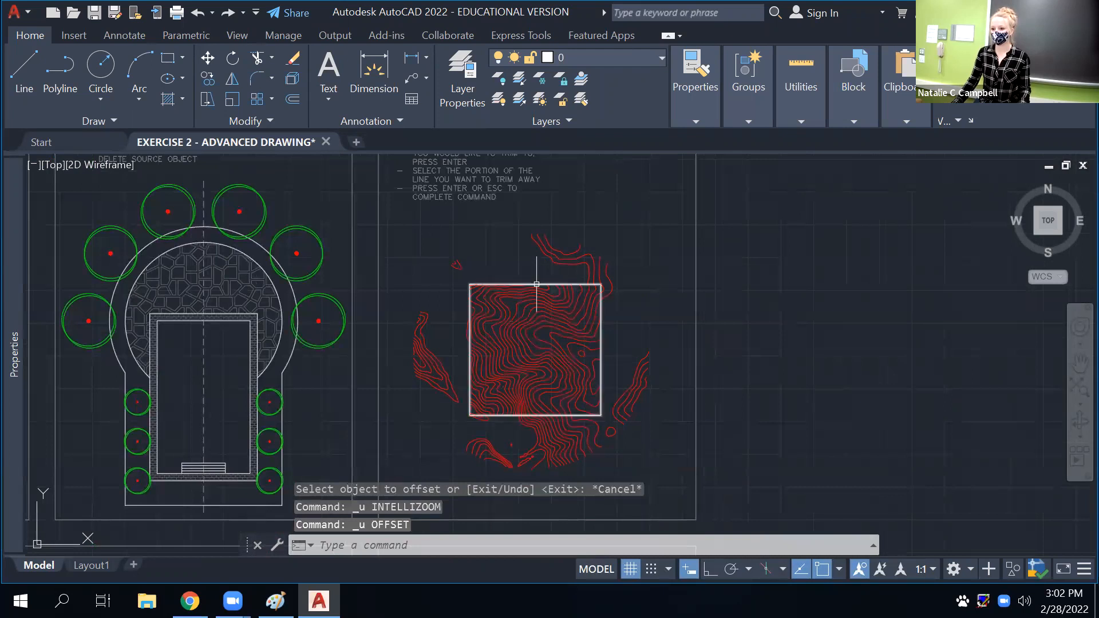
left_click(536, 284)
key("Escape")
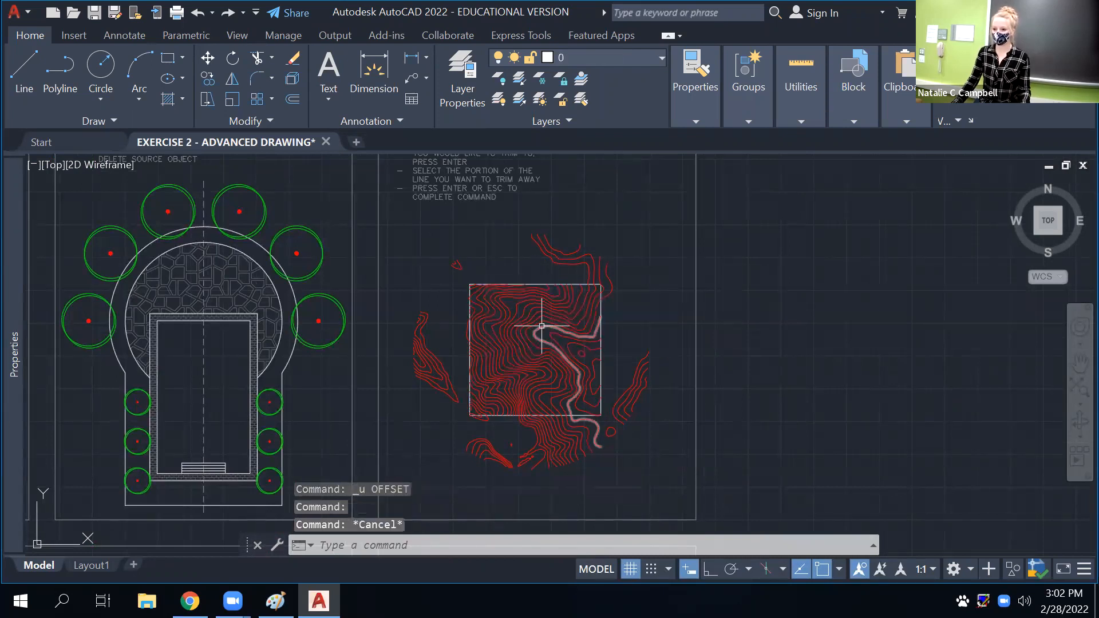
Copy the boundary square from its upper-left corner to the empty area right of the exercise frame
middle_click_drag(630, 340, 460, 335)
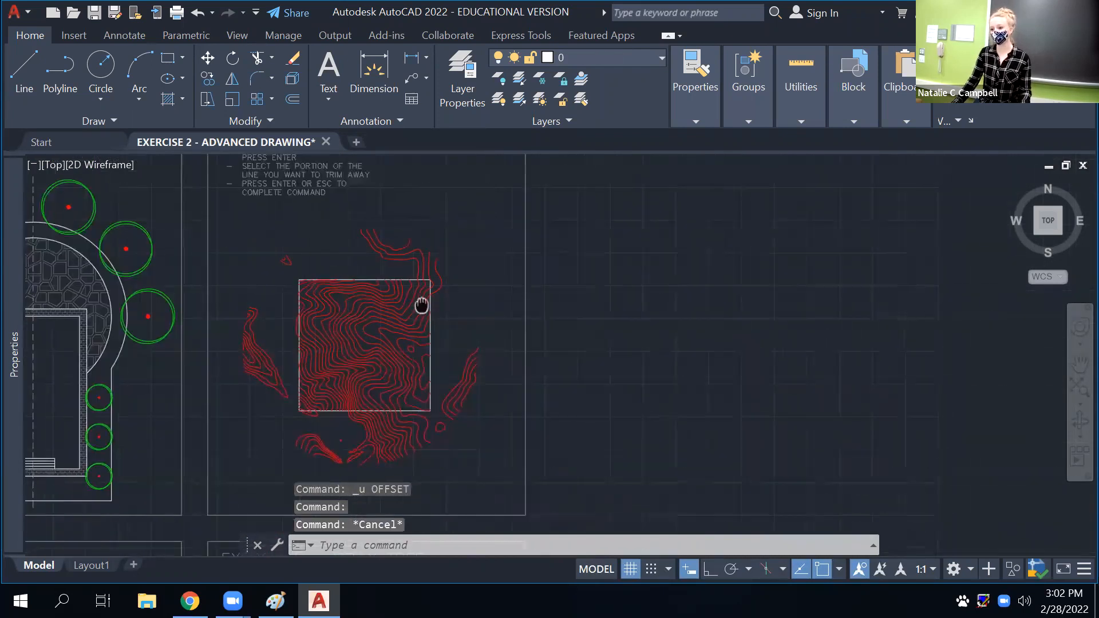
left_click(430, 349)
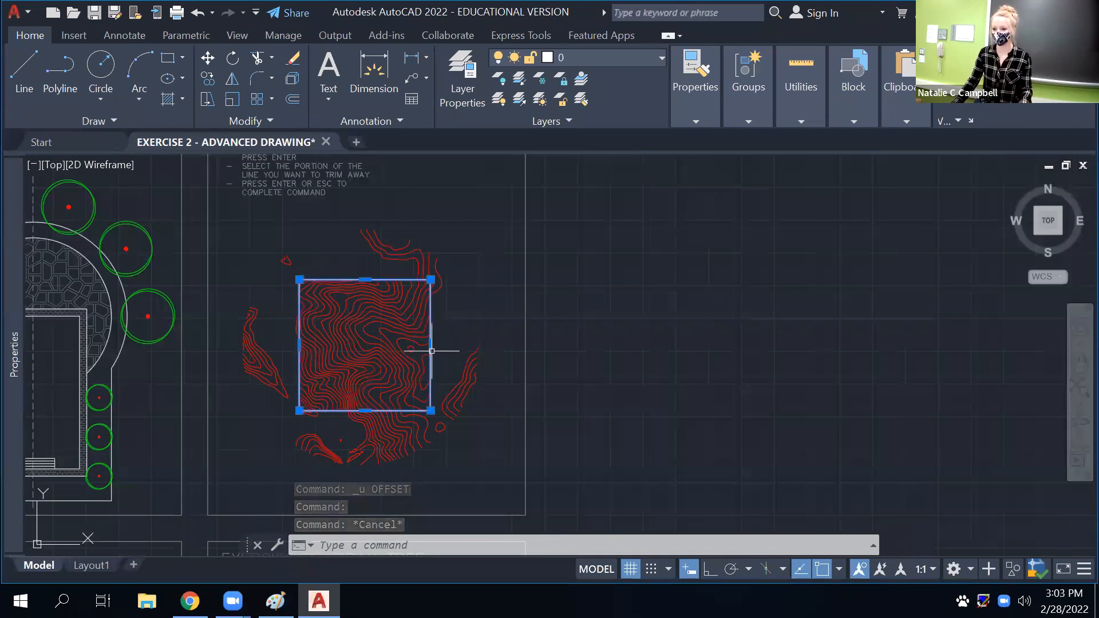
middle_click_drag(459, 292, 480, 365)
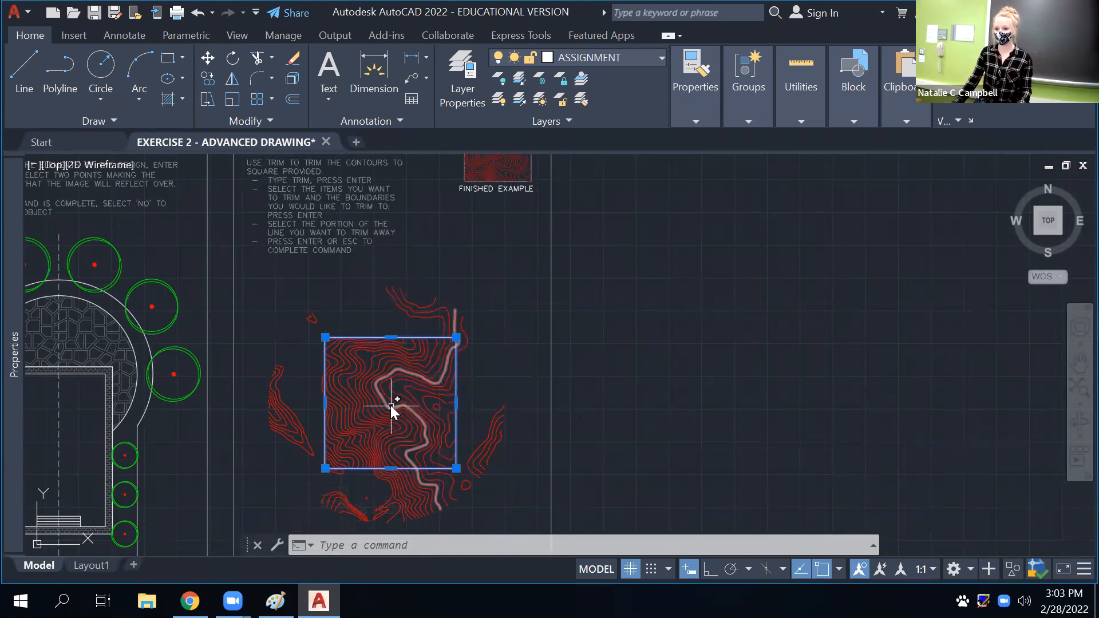
type("C")
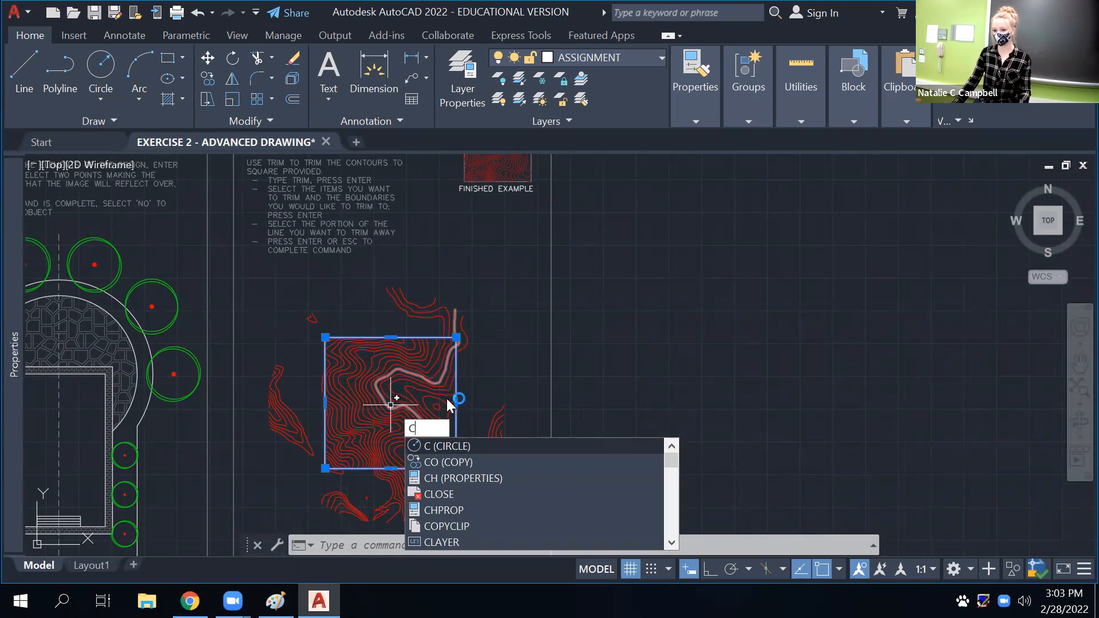
type("O")
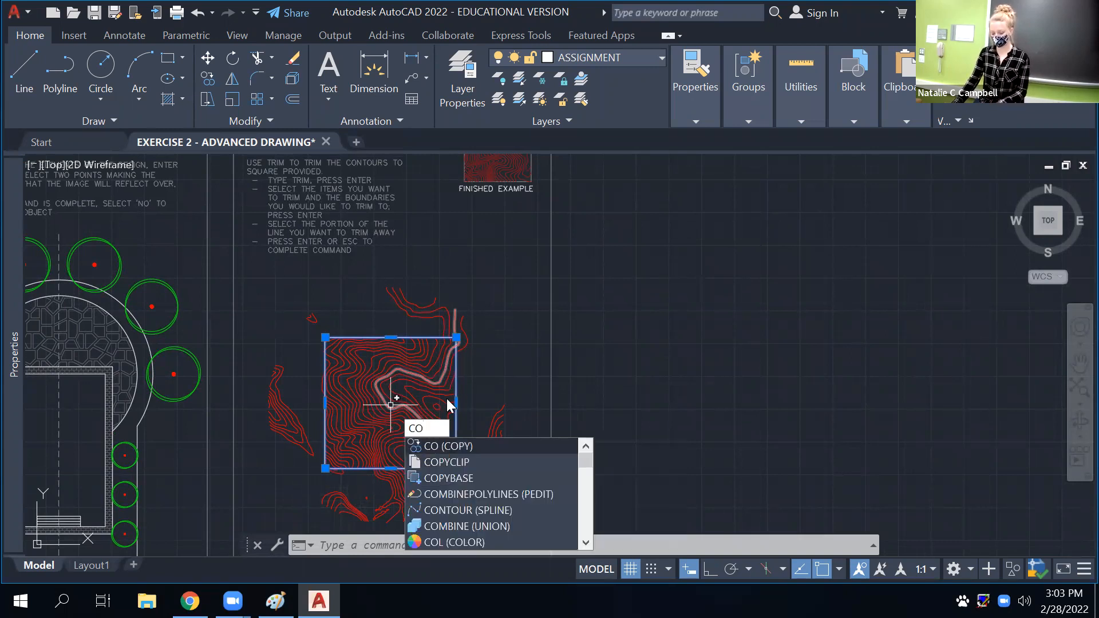
key("Return")
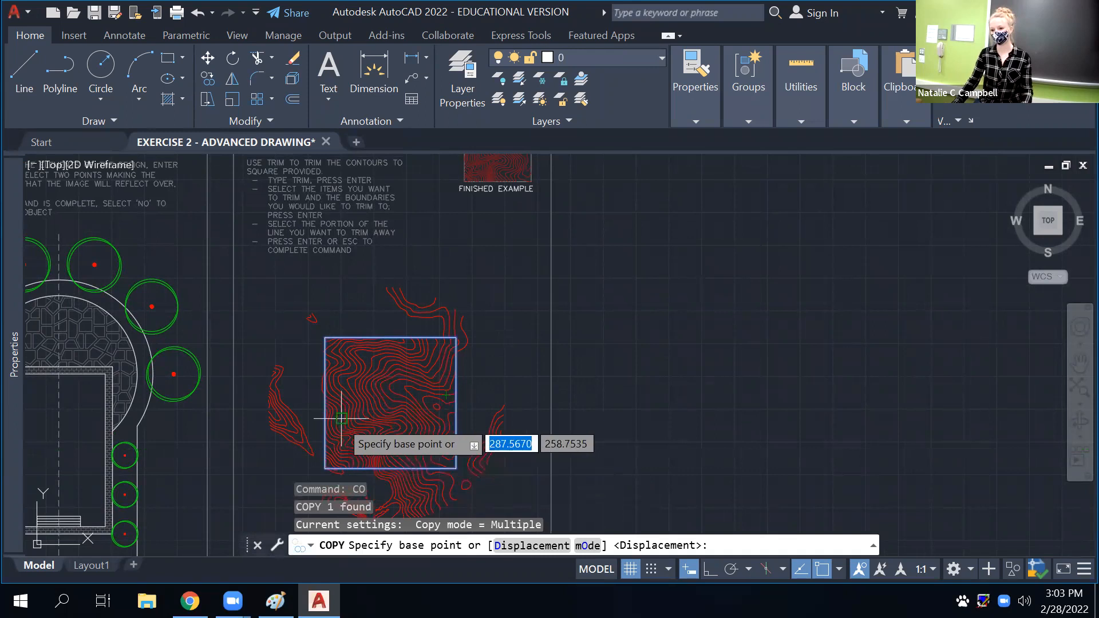
left_click(325, 338)
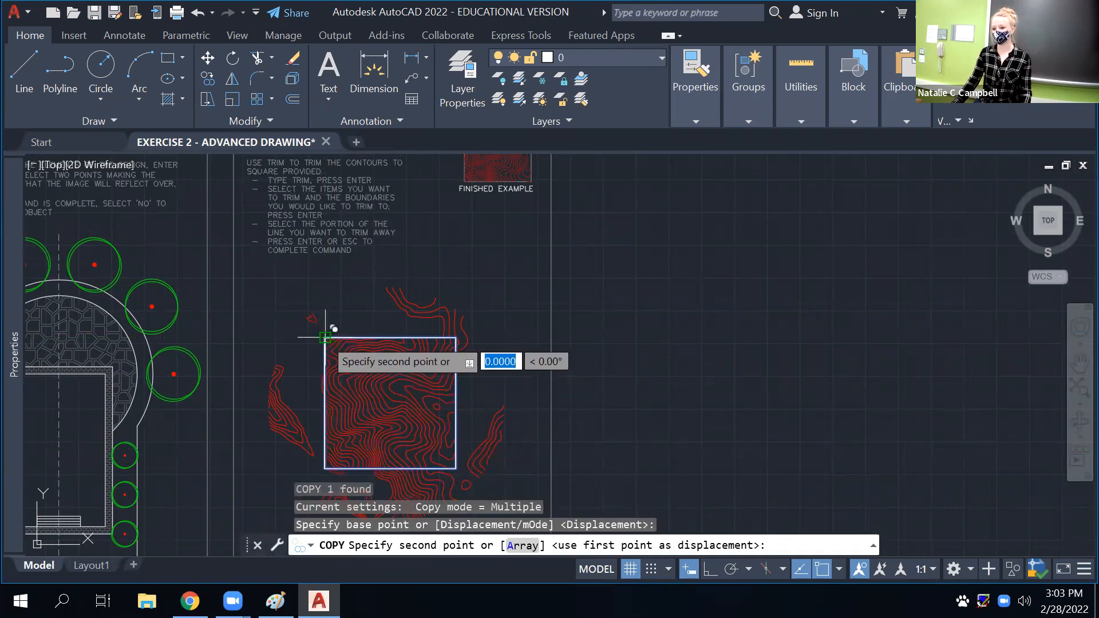
left_click(609, 338)
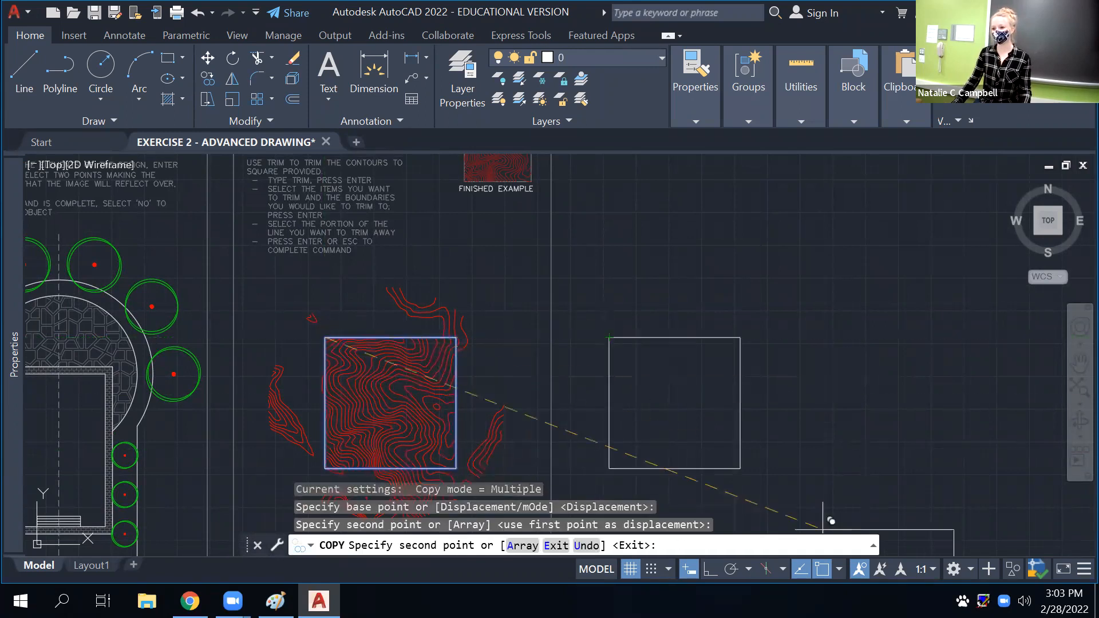
key("Escape")
Draw a short diagonal polyline inside the copied square, with both ends clear of its edges
middle_click_drag(773, 525, 628, 481)
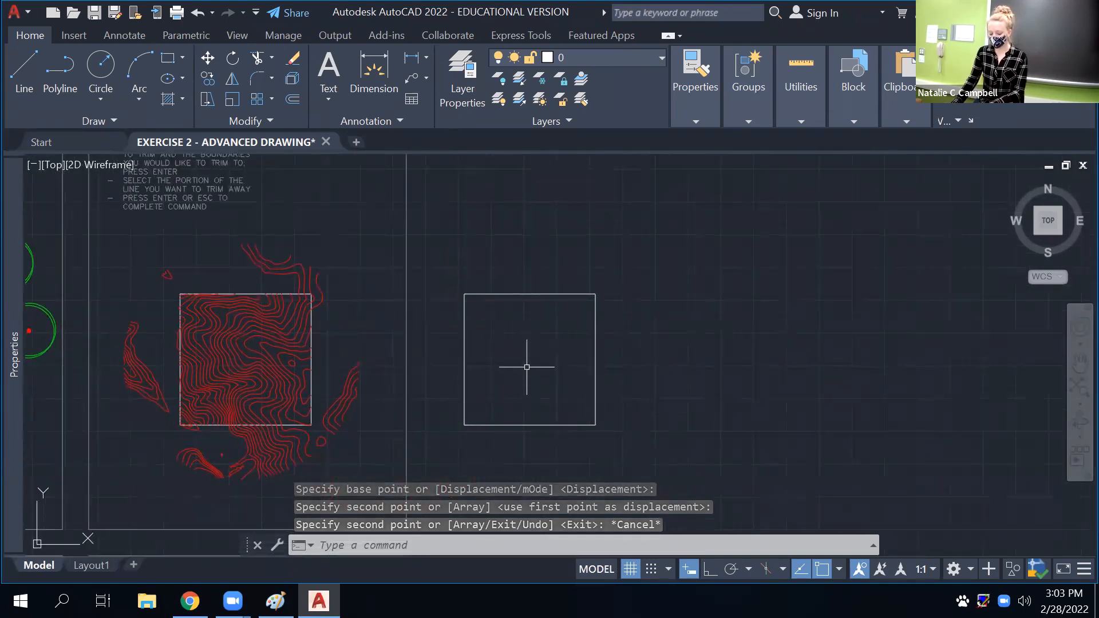
type("pline")
key("Return")
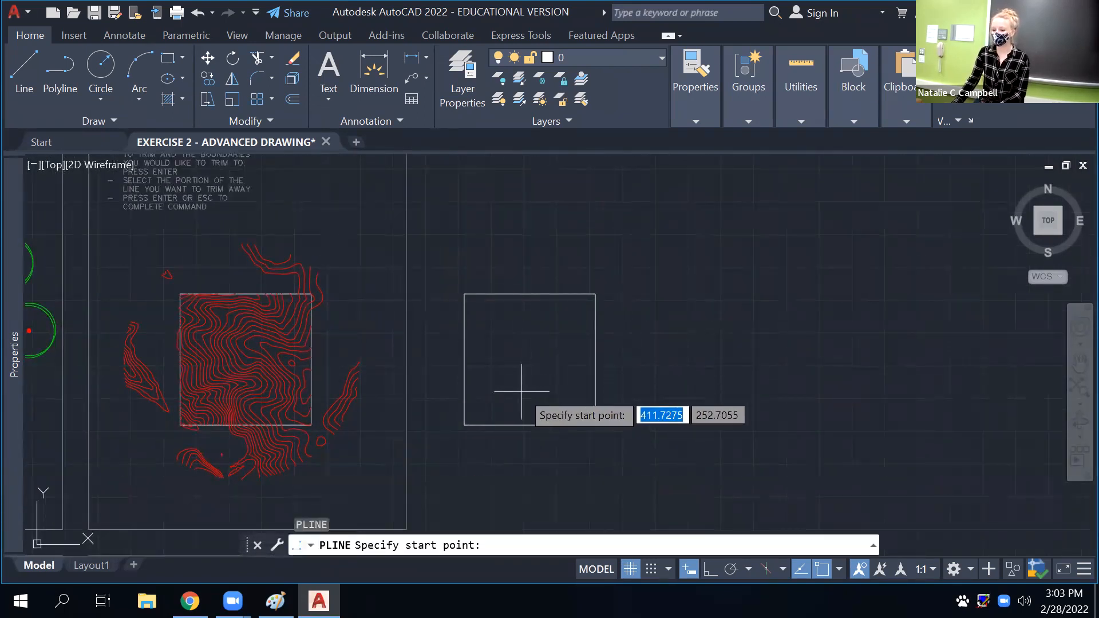
left_click(511, 390)
left_click(540, 359)
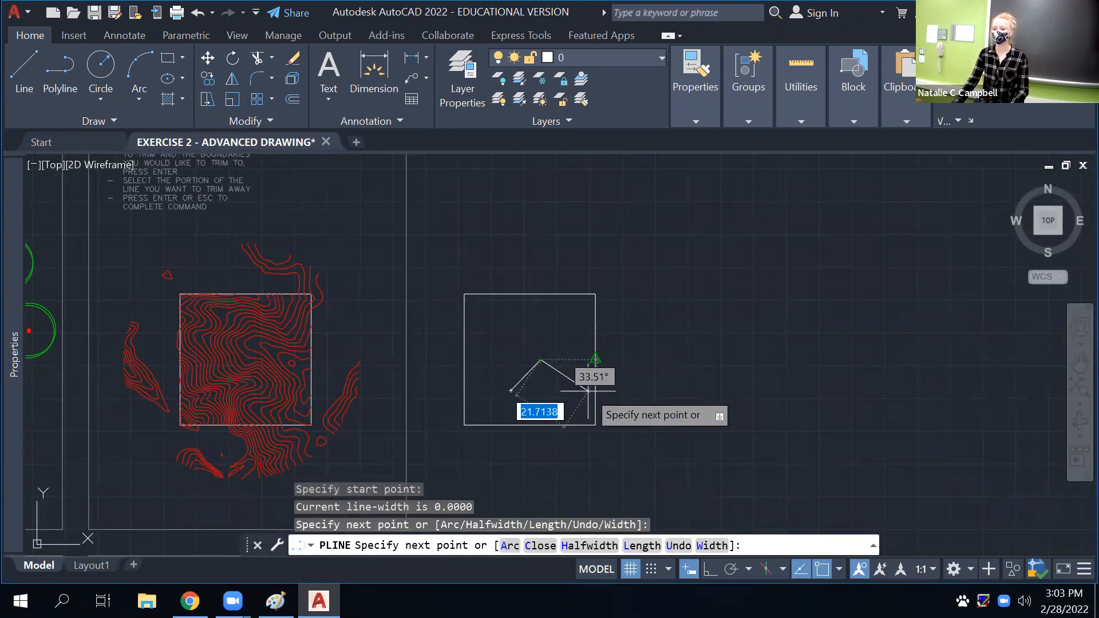
key("Return")
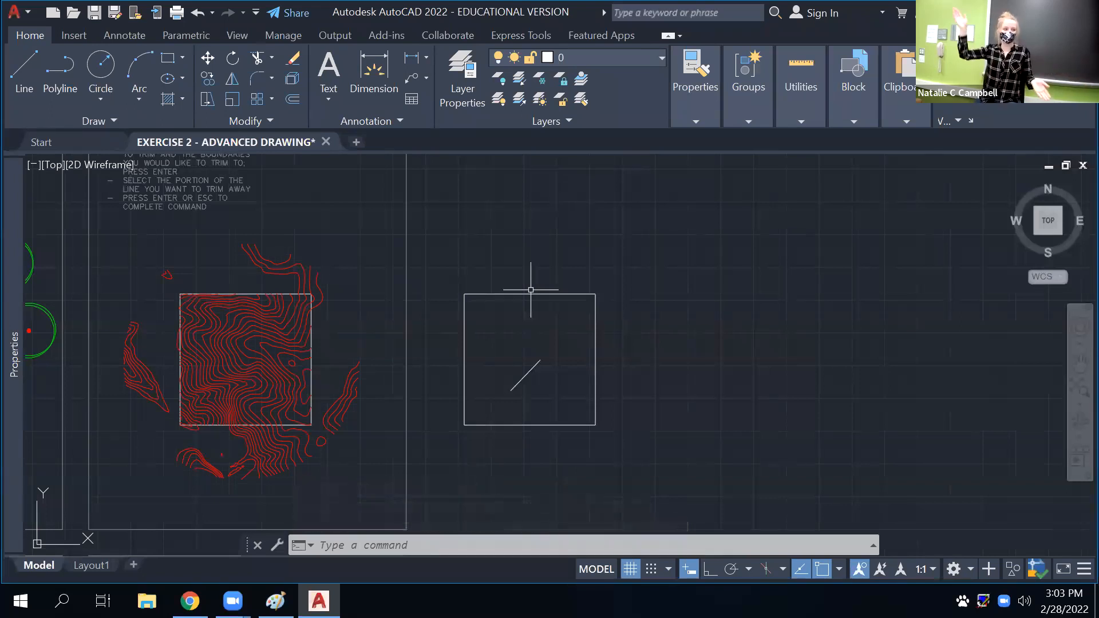
Extend both ends of the short diagonal line to the copied square, using the square as the boundary edge
left_click(567, 292)
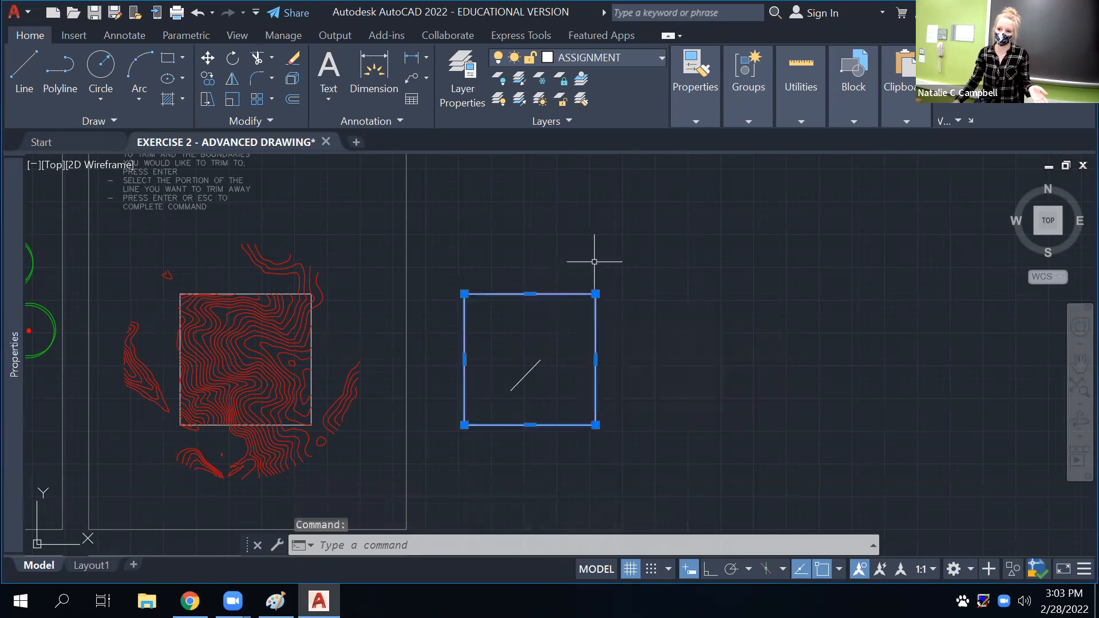
type("EXTE")
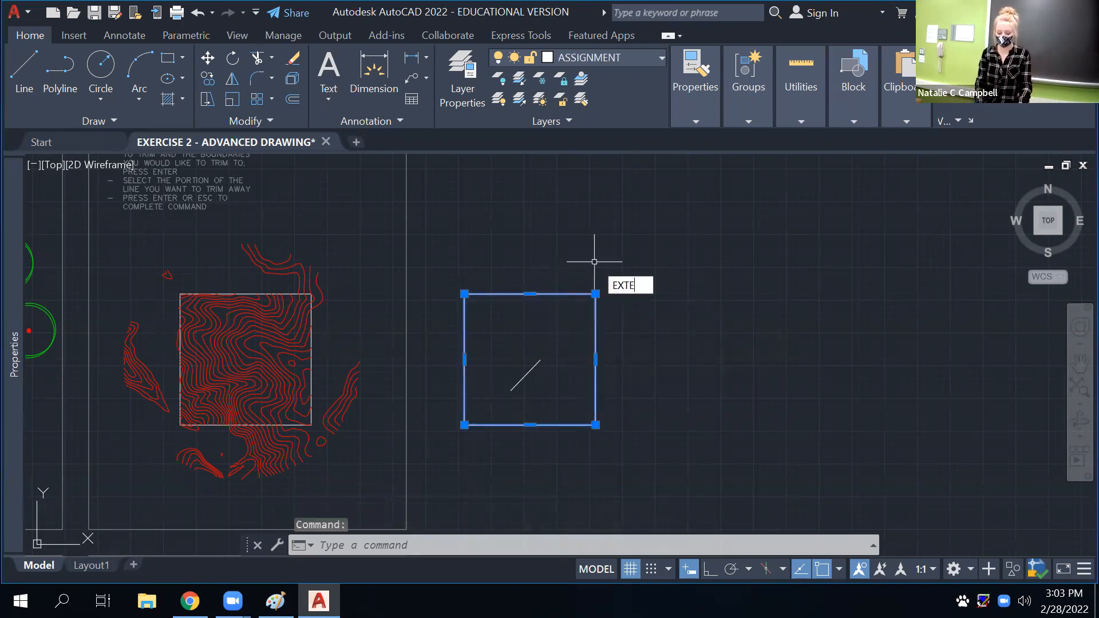
type("N")
key("Return")
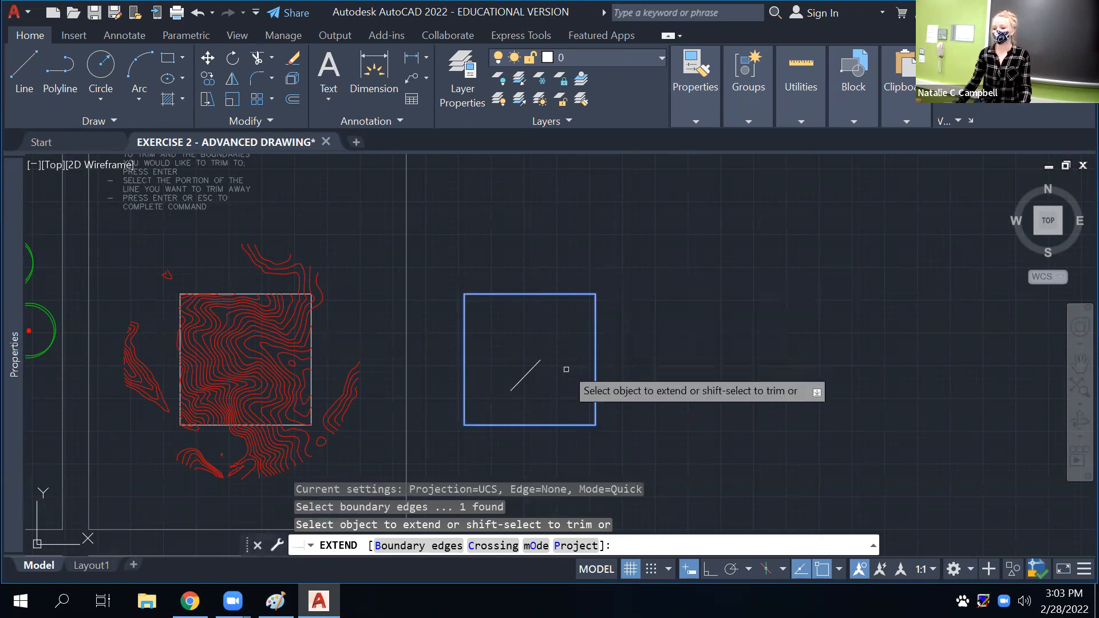
left_click(538, 363)
left_click(526, 377)
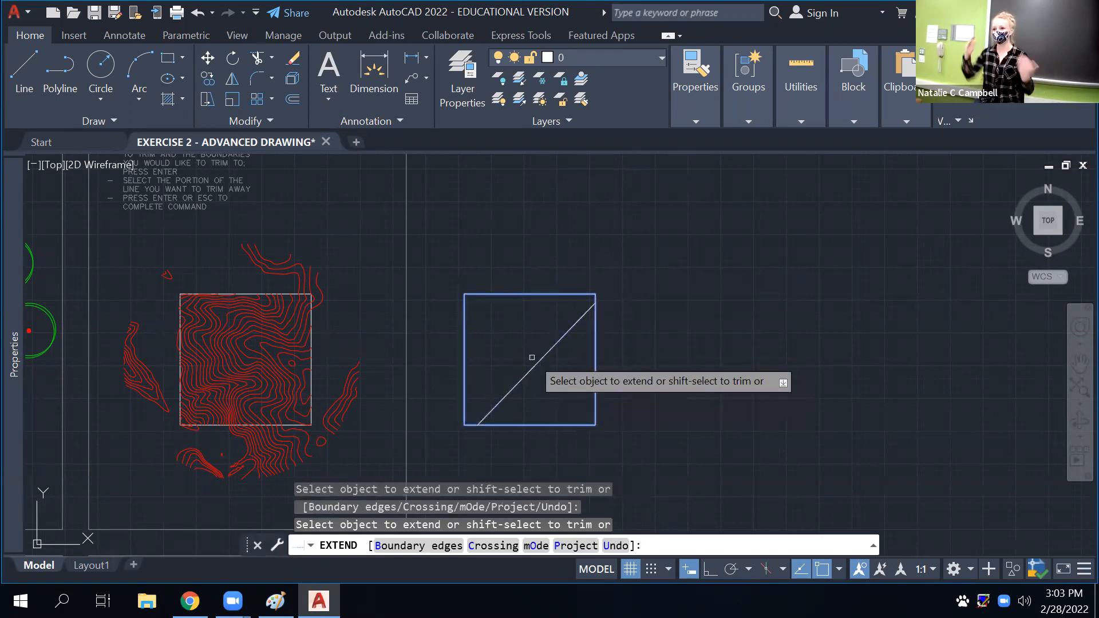
key("Escape")
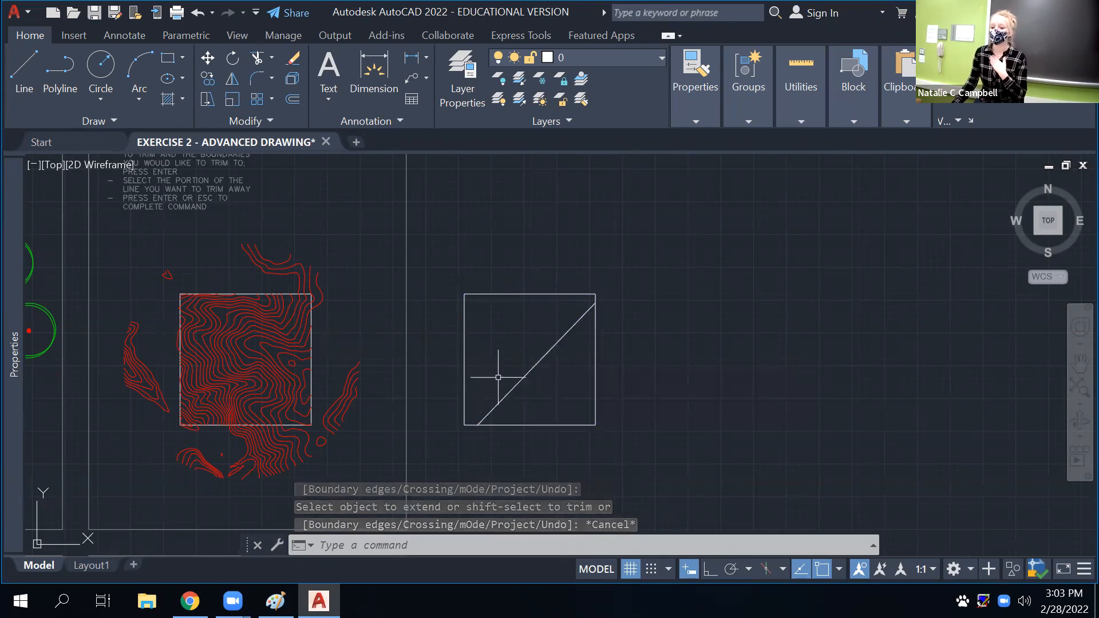
Stretch the diagonal line's upper end well outside the square to the upper right, and its lower end to near the square's center
left_click(537, 365)
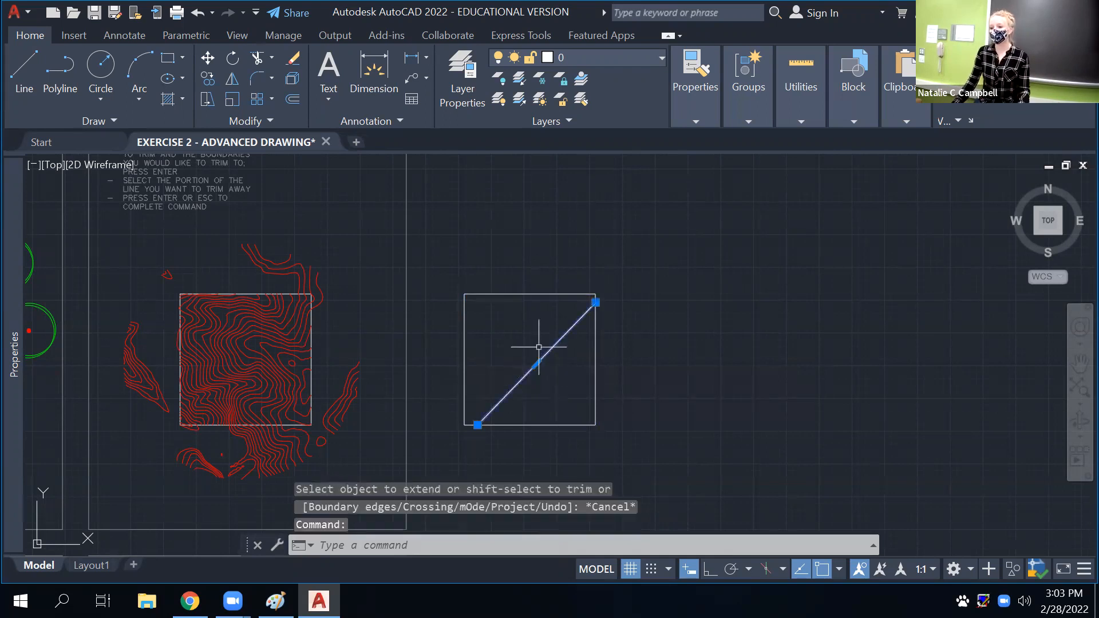
left_click(597, 301)
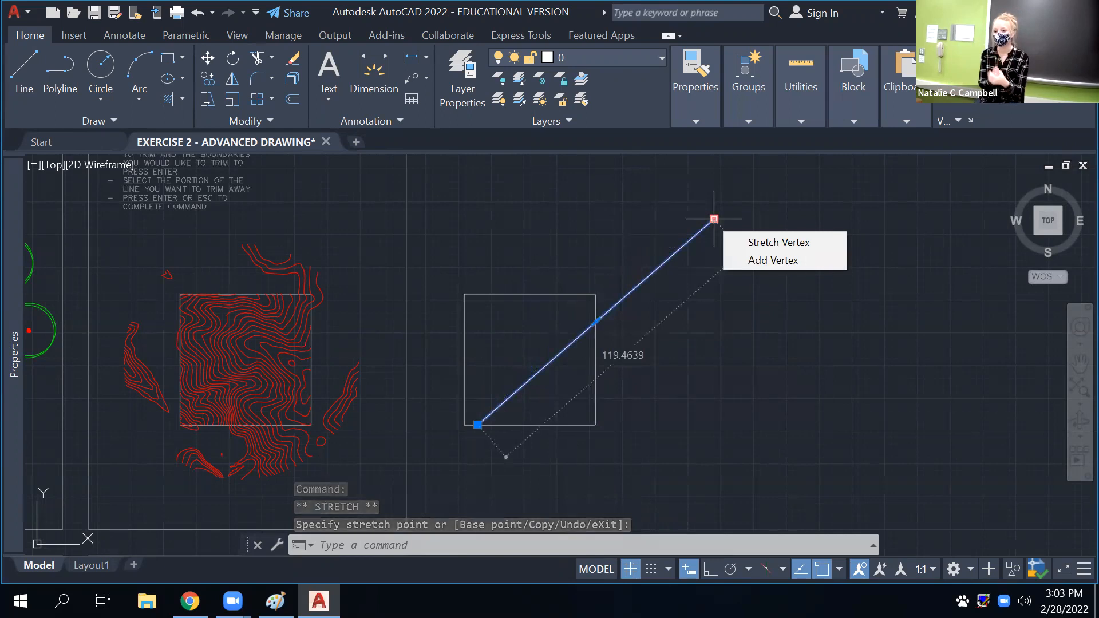
left_click(713, 219)
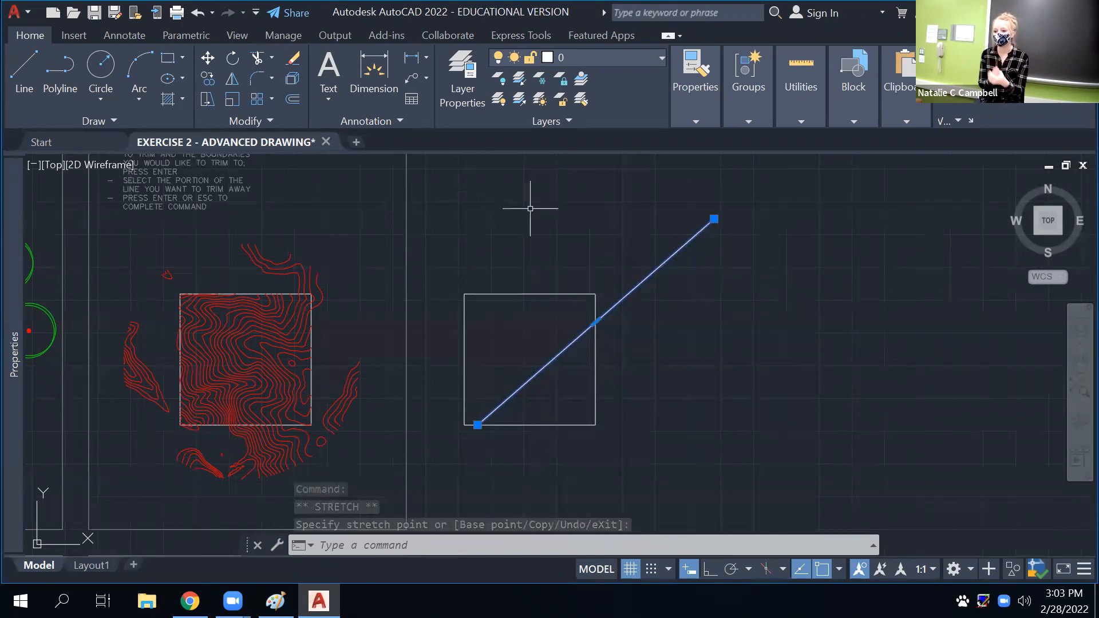
left_click(478, 426)
left_click(536, 354)
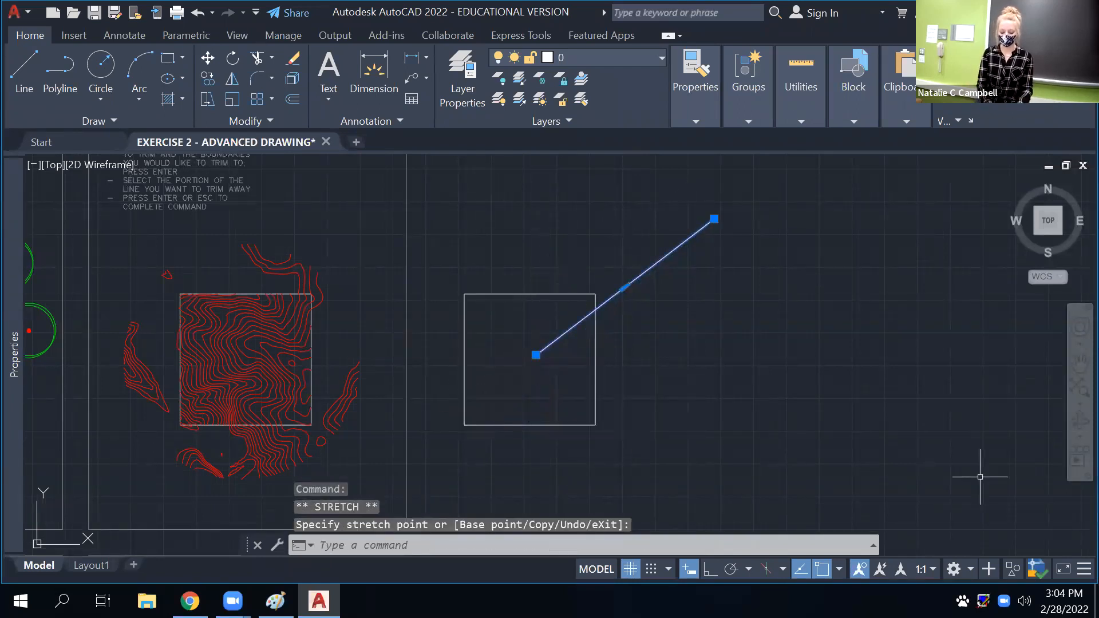
type("EX")
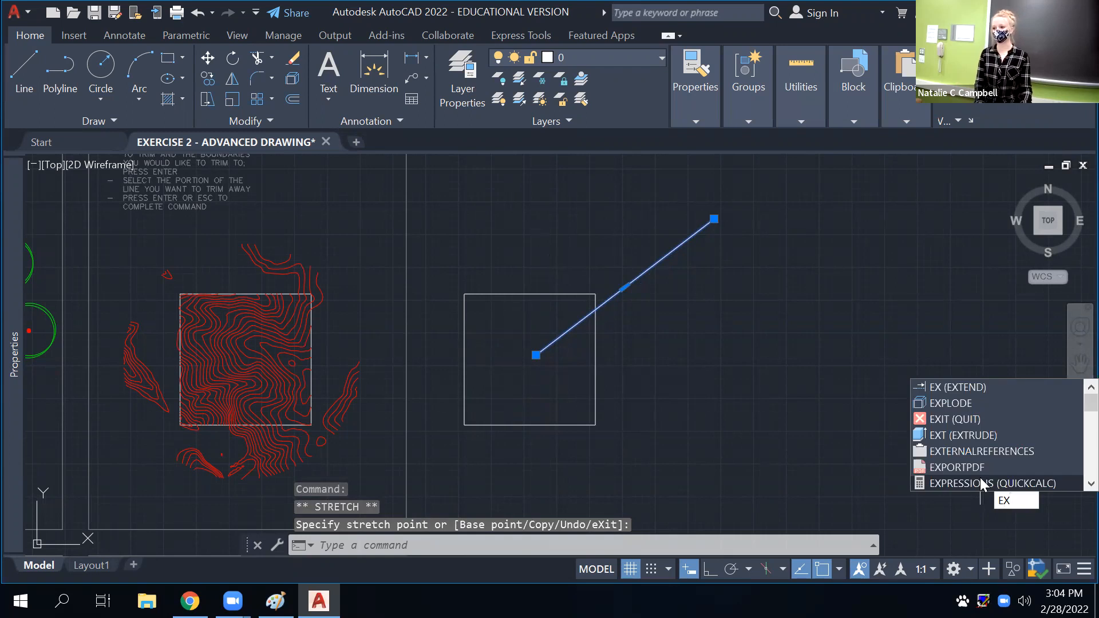
key("Return")
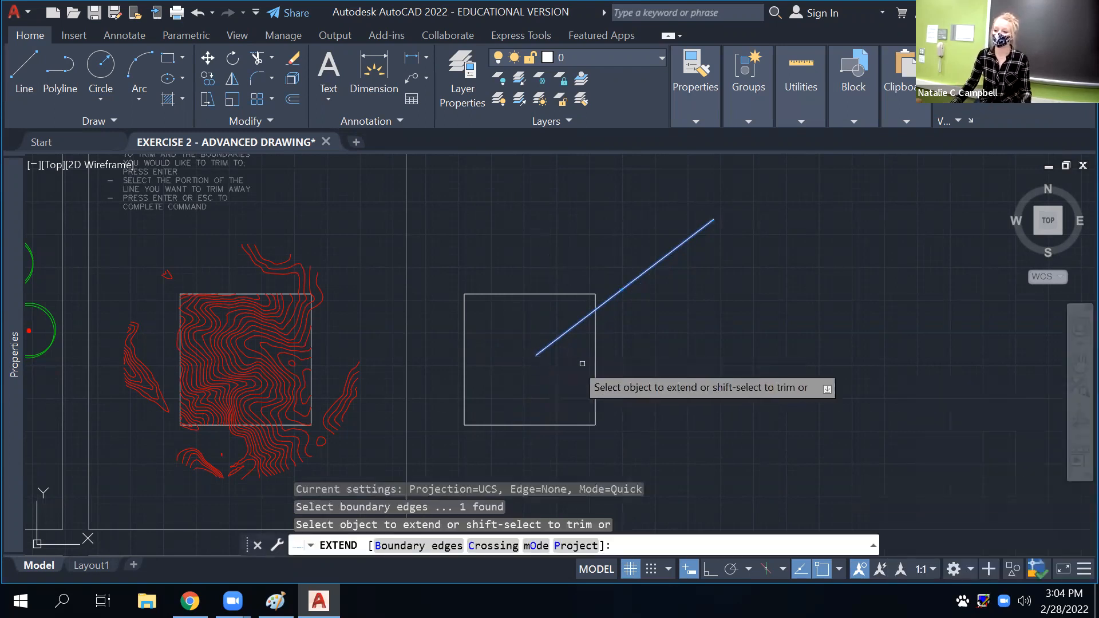
key("Escape")
With the copied square as boundary, extend the line's inner end to its left edge and trim the part outside its right edge
left_click(615, 370)
left_click(579, 400)
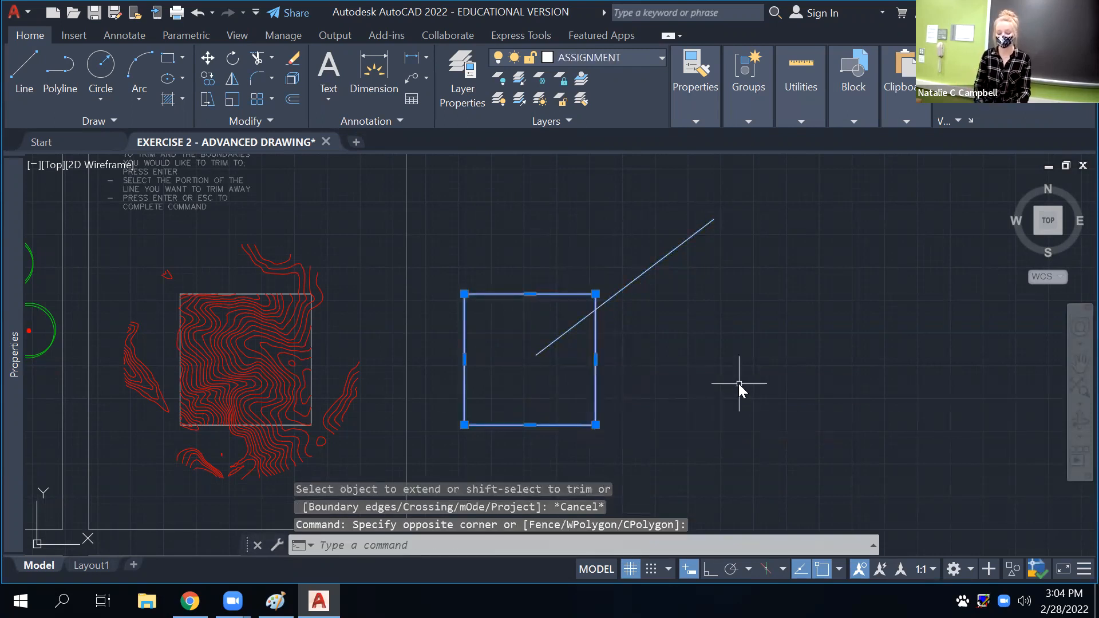
type("ex")
key("Return")
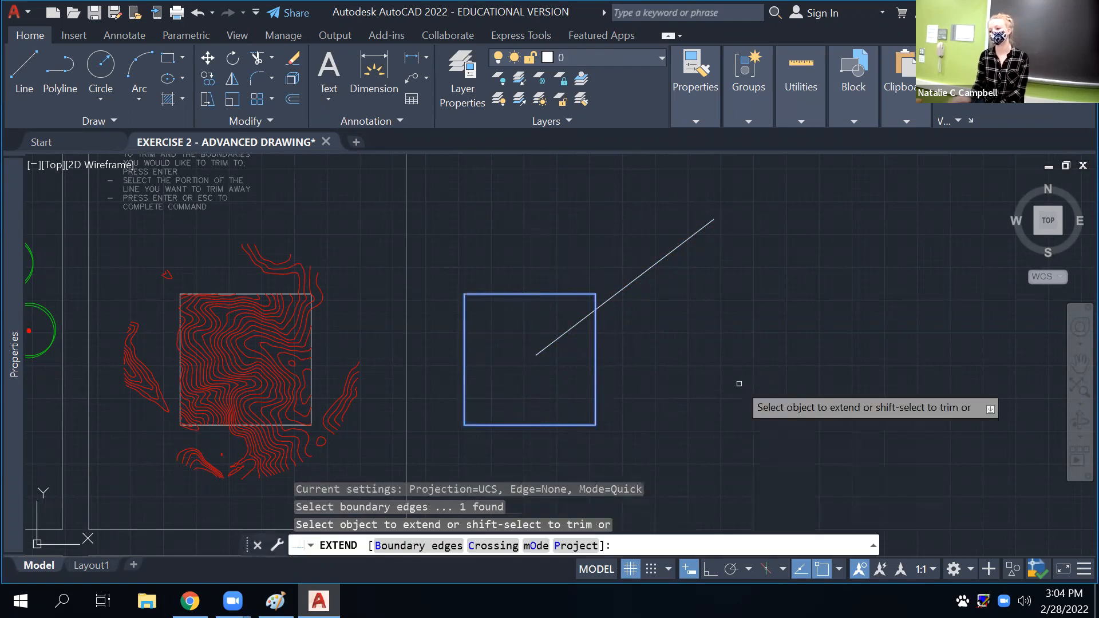
left_click(544, 354)
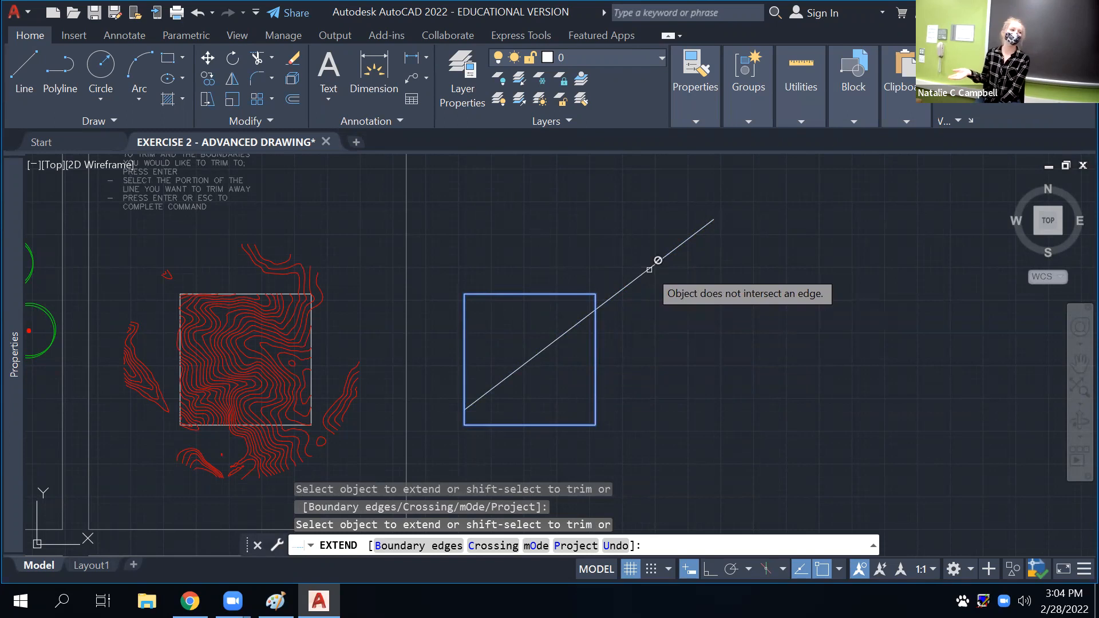
key("shift")
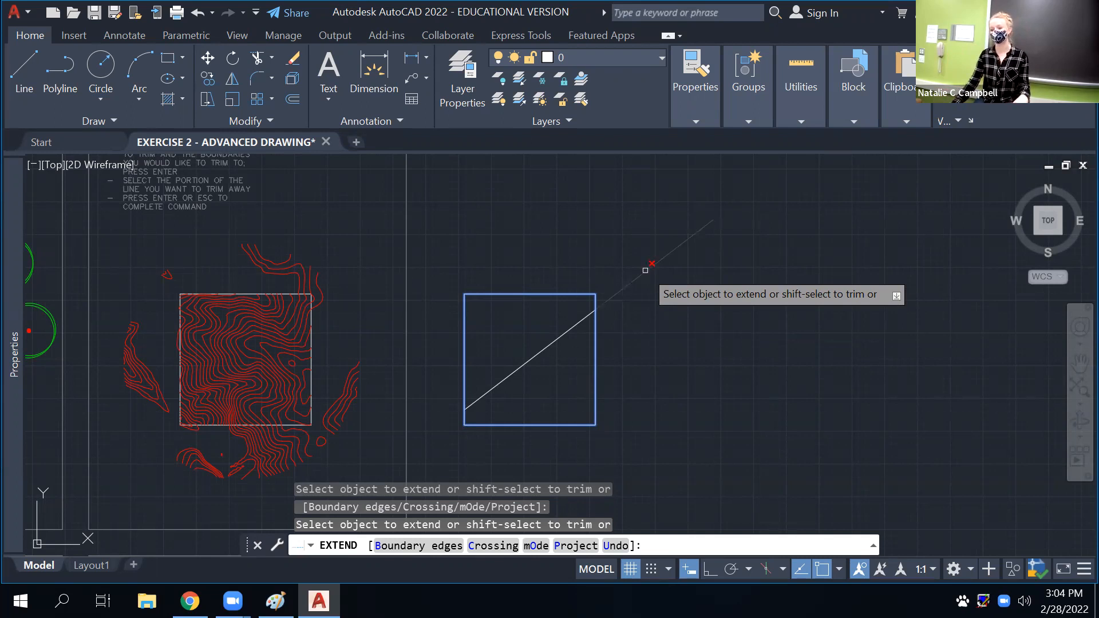
left_click(645, 270, "shift")
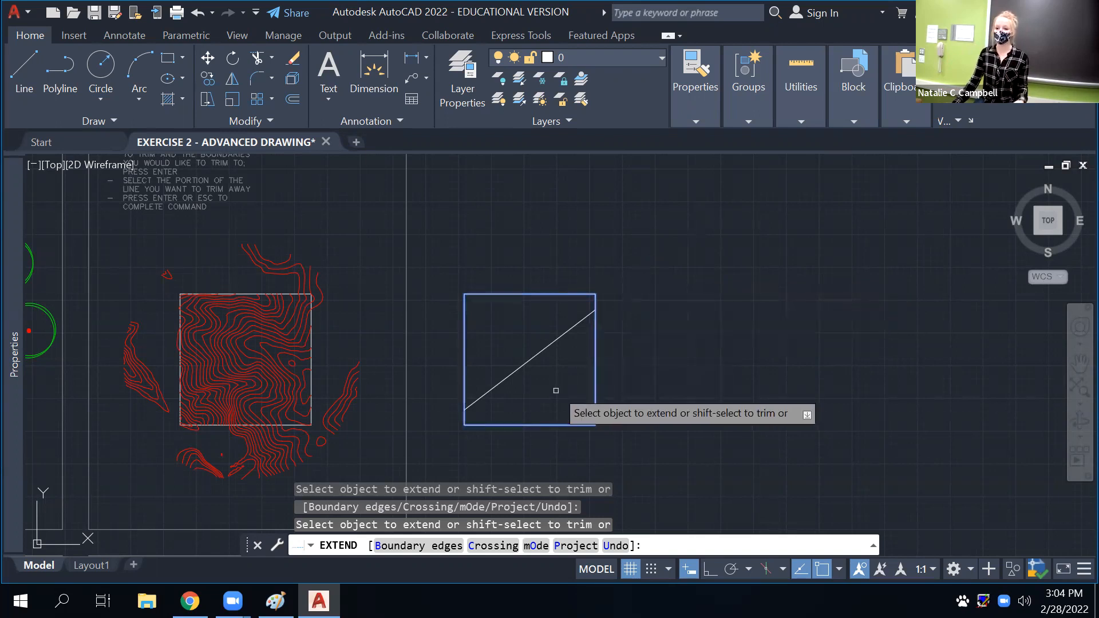
key("Return")
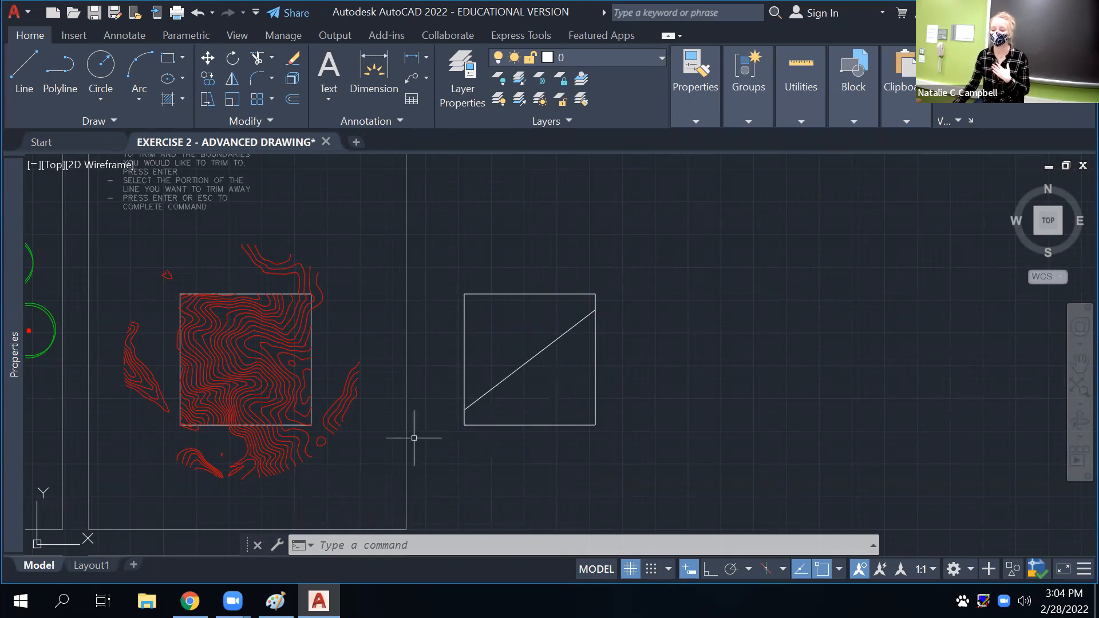
Delete the copied square together with the diagonal line inside it
scroll(421, 447, "down", 4)
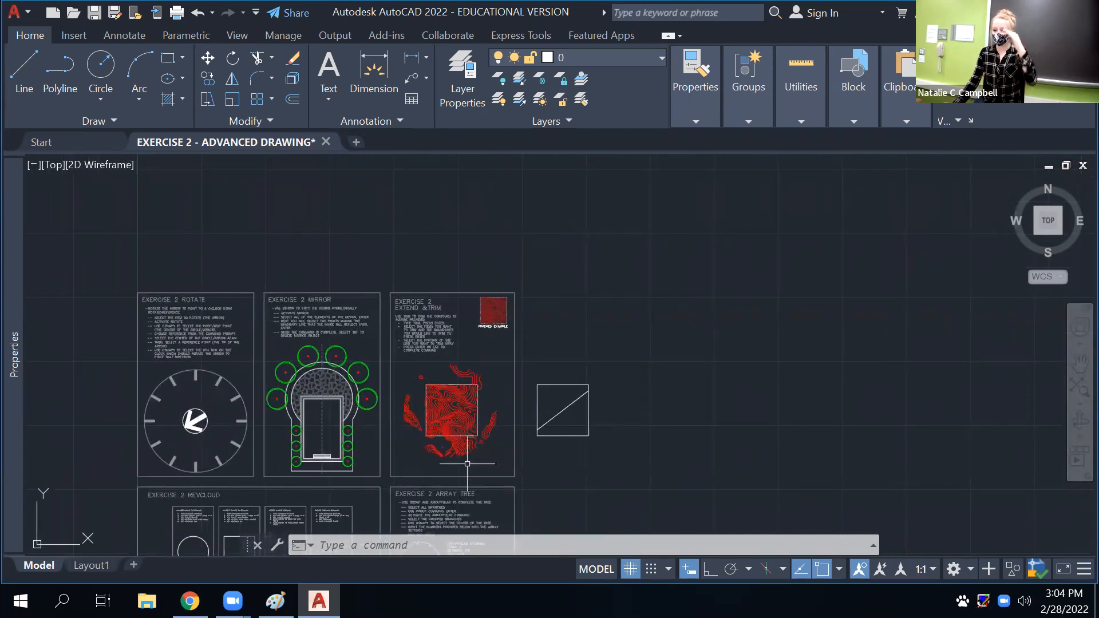
scroll(522, 398, "up", 2)
left_click(685, 339)
left_click(625, 463)
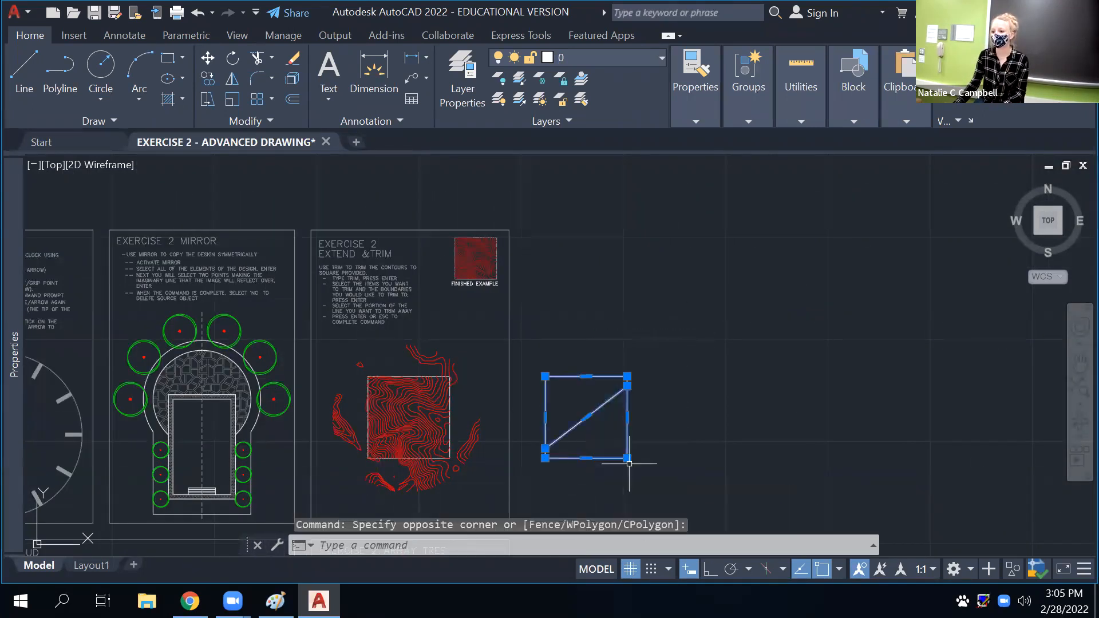
key("Delete")
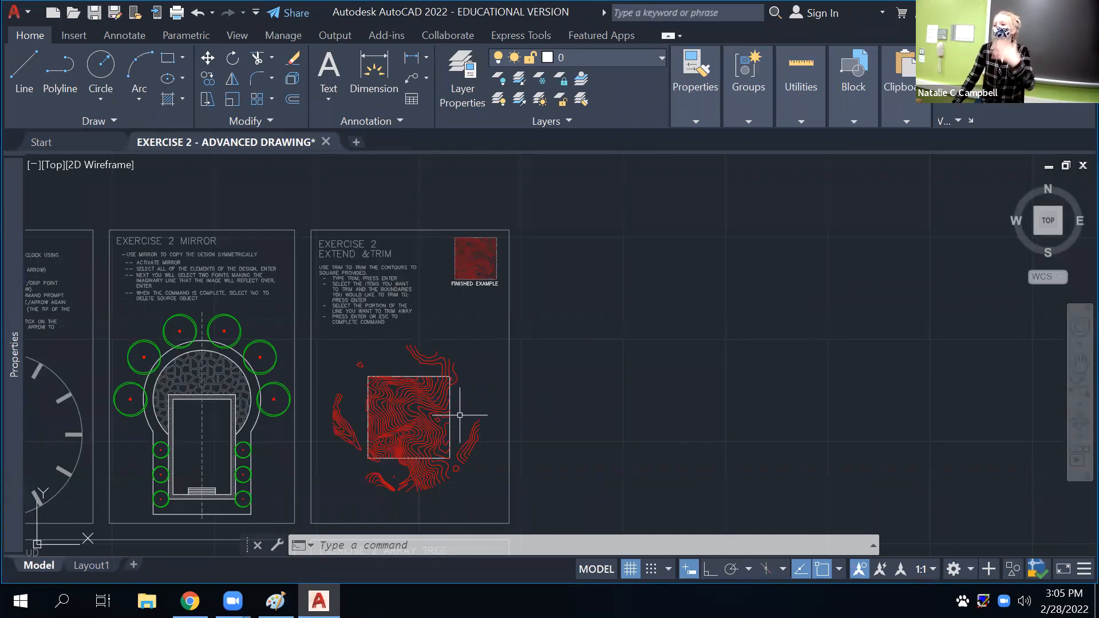
Trim the contours crossing the upper-right part of the boundary square's top edge, using the original square as the cutting edge
scroll(460, 415, "up", 4)
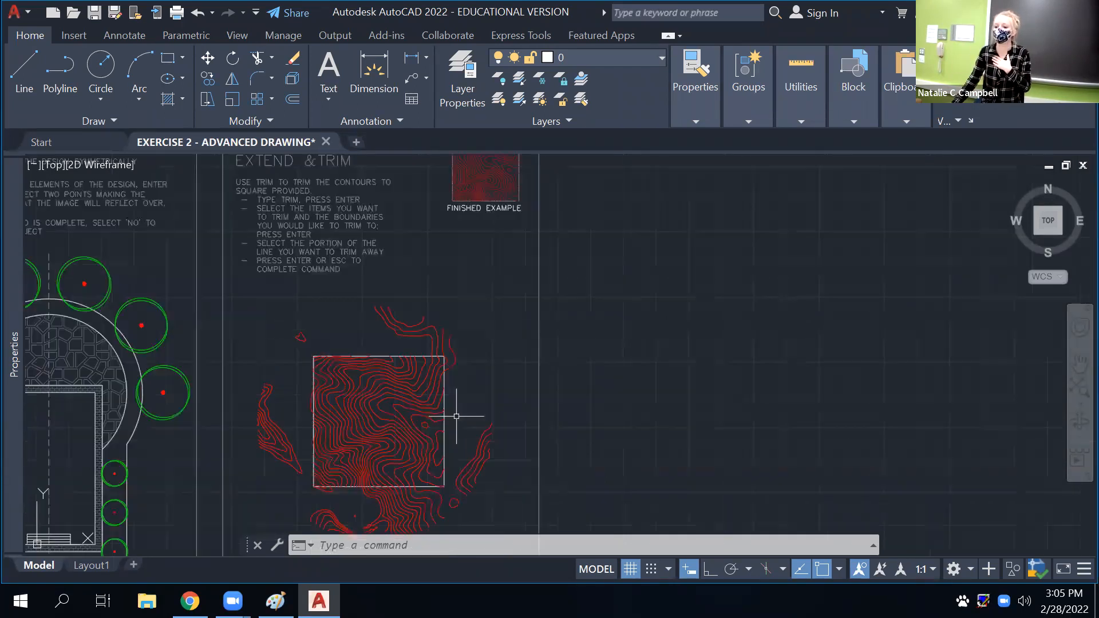
left_click(435, 437)
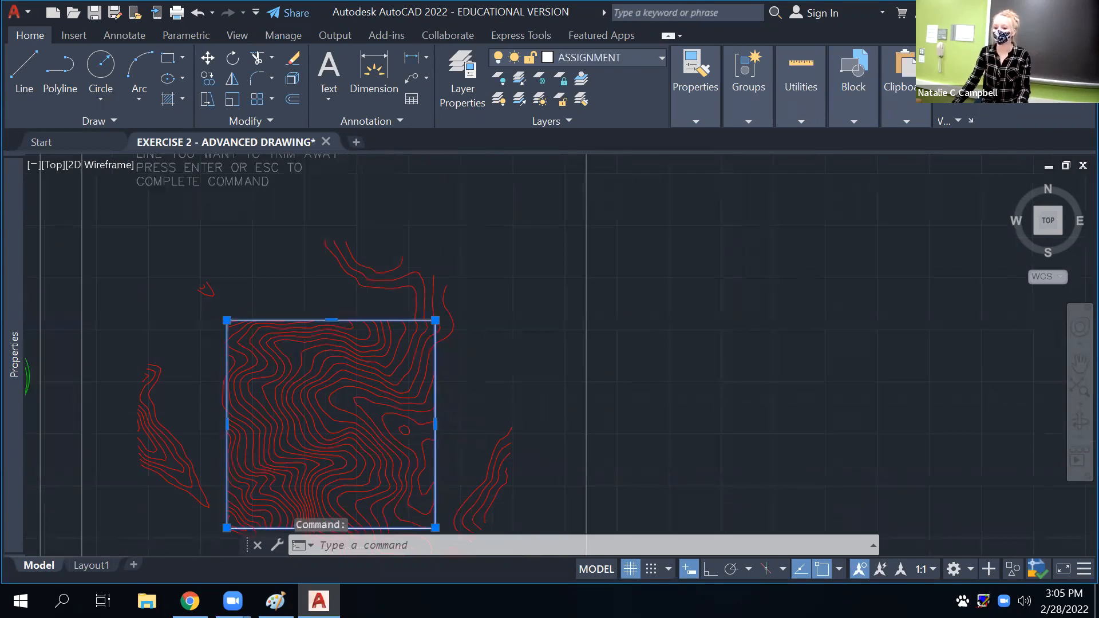
scroll(516, 421, "down", 4)
type("TR")
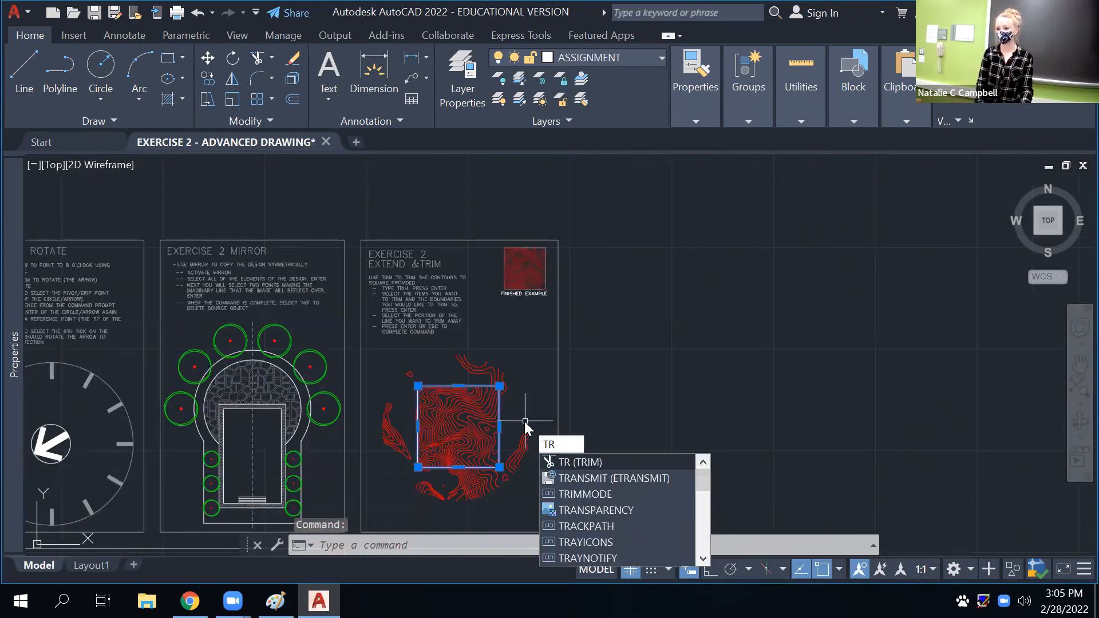
key("Return")
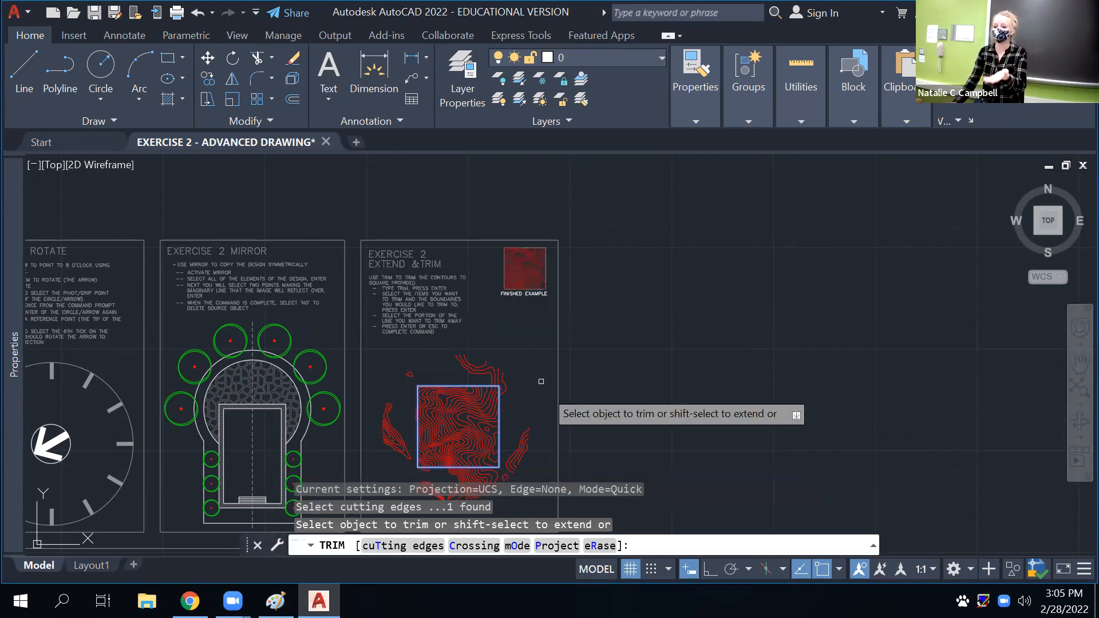
left_click(487, 372)
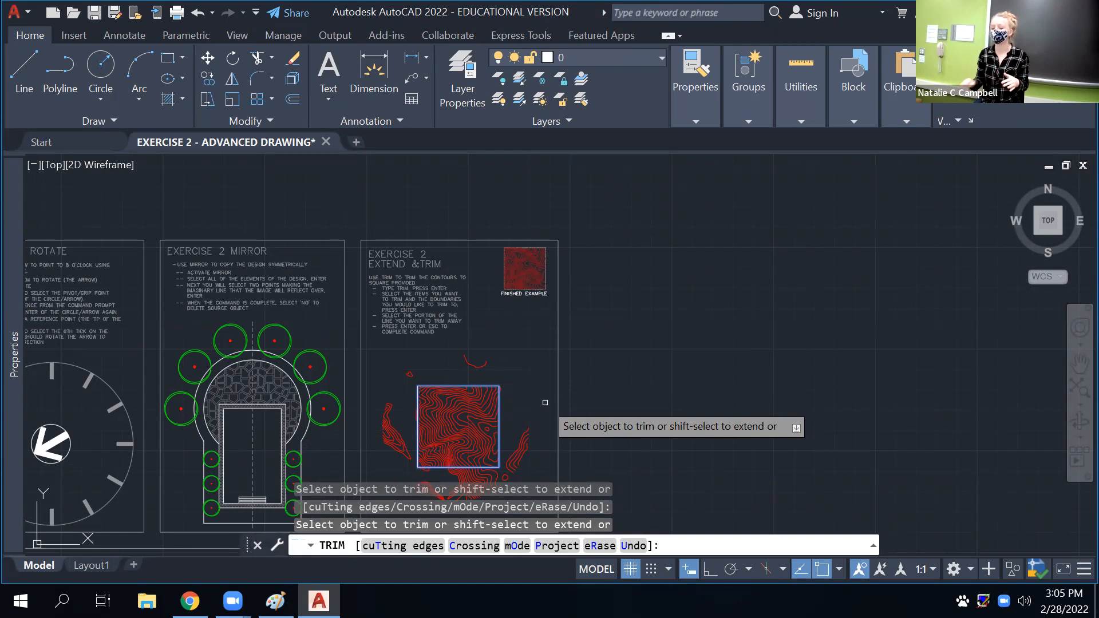
key("Return")
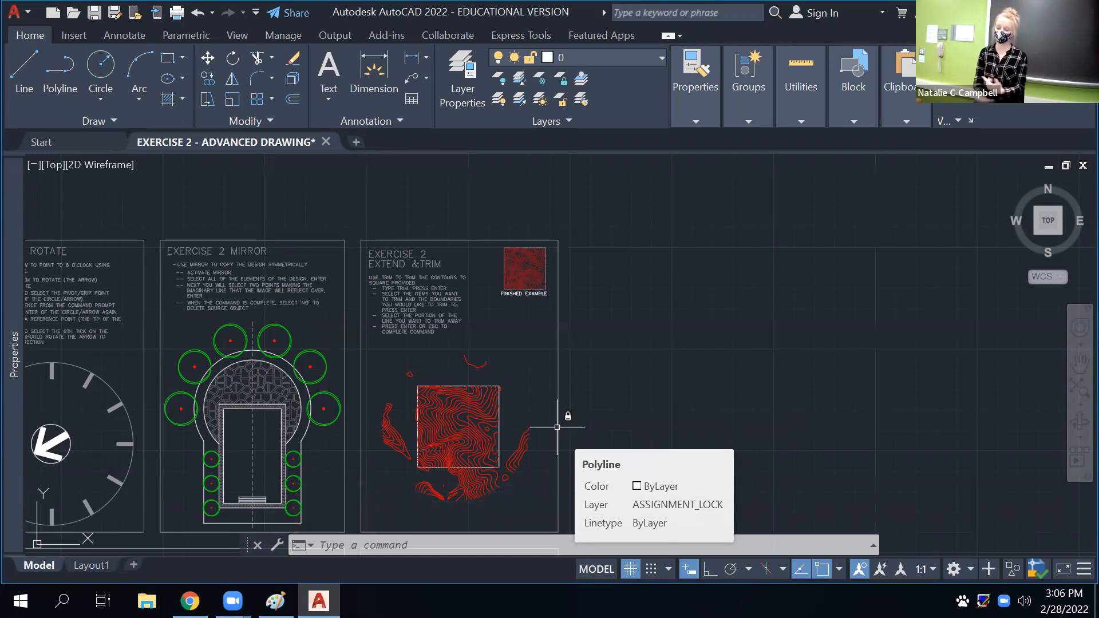
Examine the four Exercise 2 Revcloud boxes, including their instructions for arc length, style, object and reverse settings
mouse_move(529, 400)
middle_mouse_down()
mouse_move(572, 341)
mouse_move(641, 310)
middle_mouse_up()
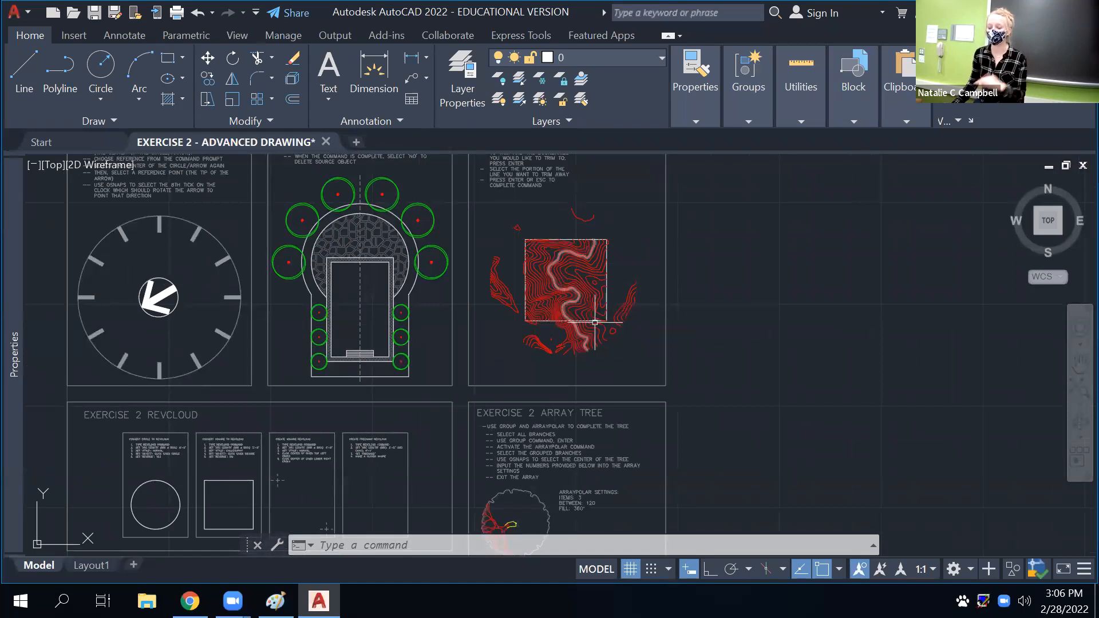
middle_click_drag(437, 409, 545, 328)
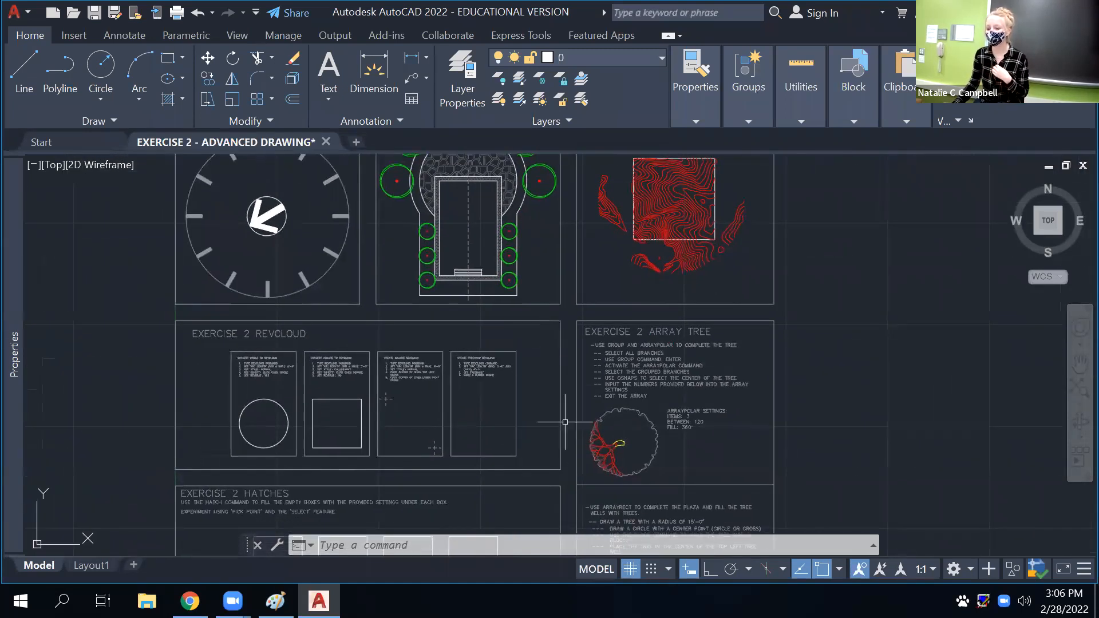
scroll(298, 446, "up", 2)
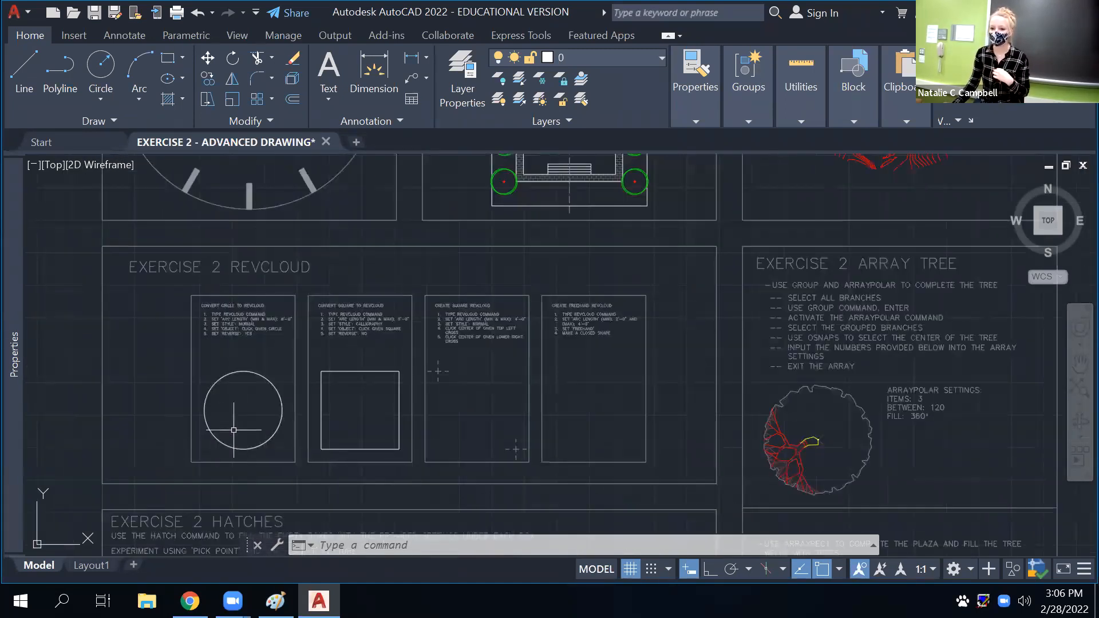
scroll(244, 395, "up", 2)
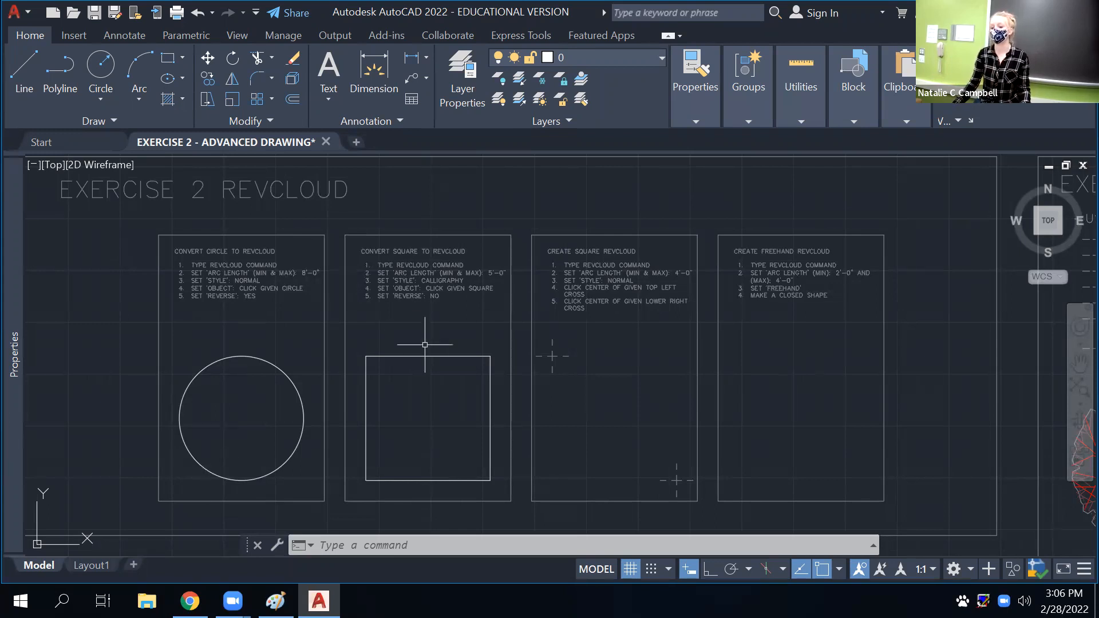
scroll(415, 342, "down", 3)
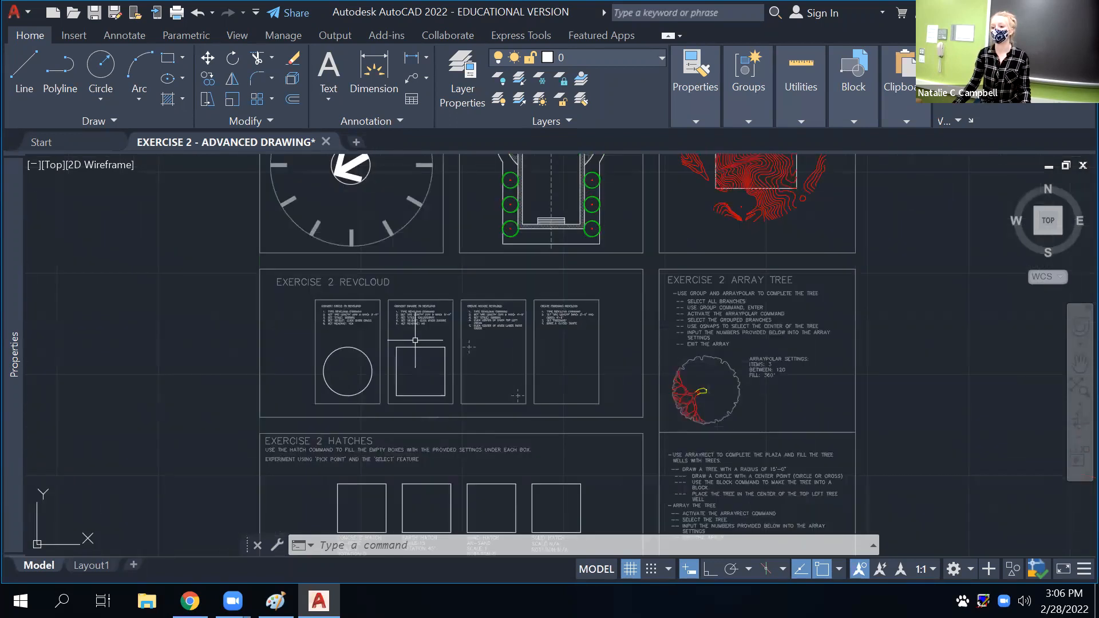
mouse_move(733, 274)
middle_mouse_down()
mouse_move(621, 329)
mouse_move(391, 410)
middle_mouse_up()
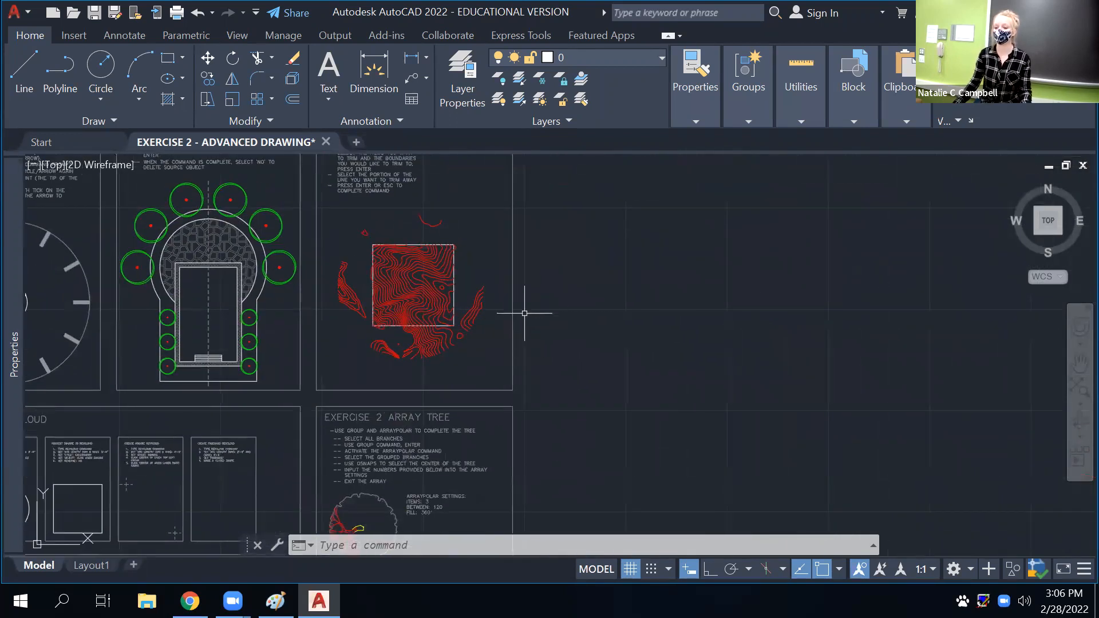
key("Escape")
middle_click_drag(569, 238, 544, 341)
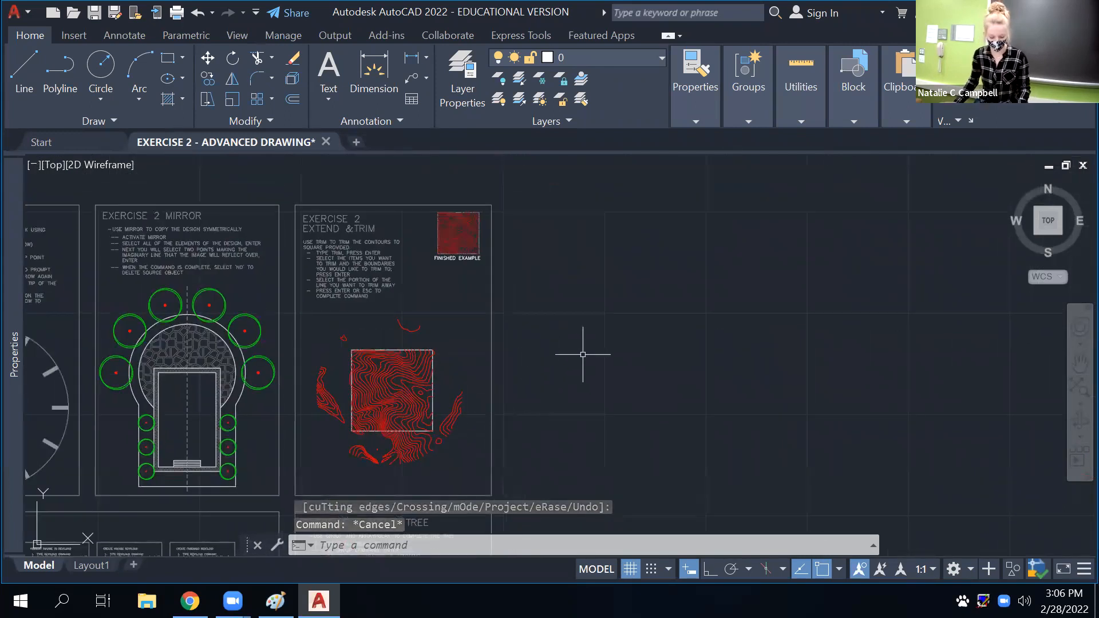
type("RE")
key("Escape")
key("Escape")
type("REC")
key("Return")
key("Escape")
Copy the contours' boundary square into the empty space beside the Extend & Trim exercise box
scroll(444, 383, "up", 4)
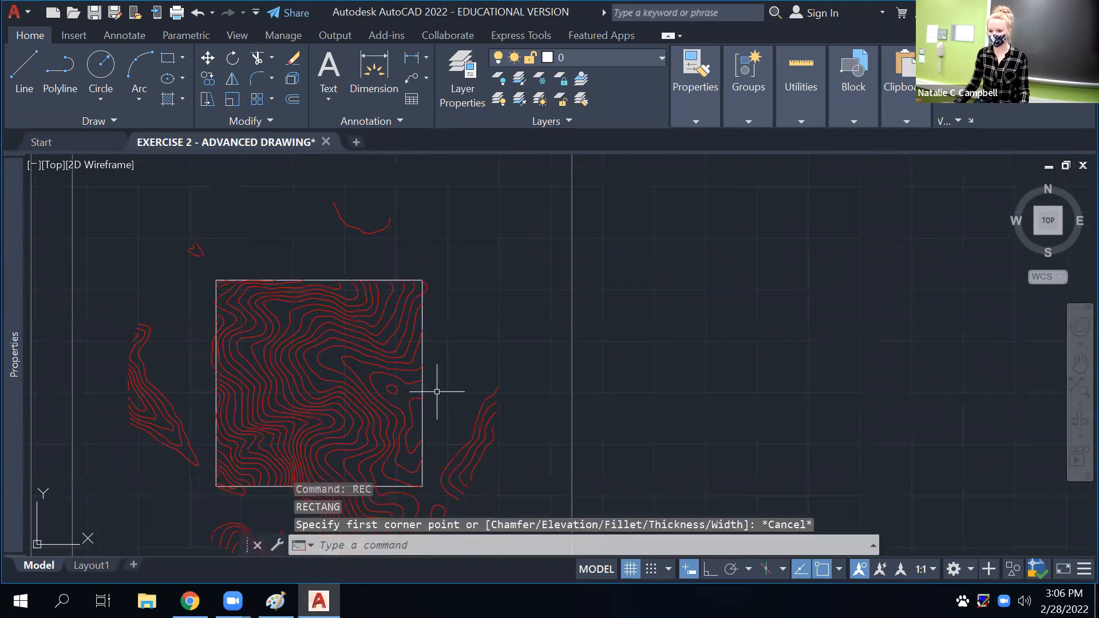
left_click(423, 390)
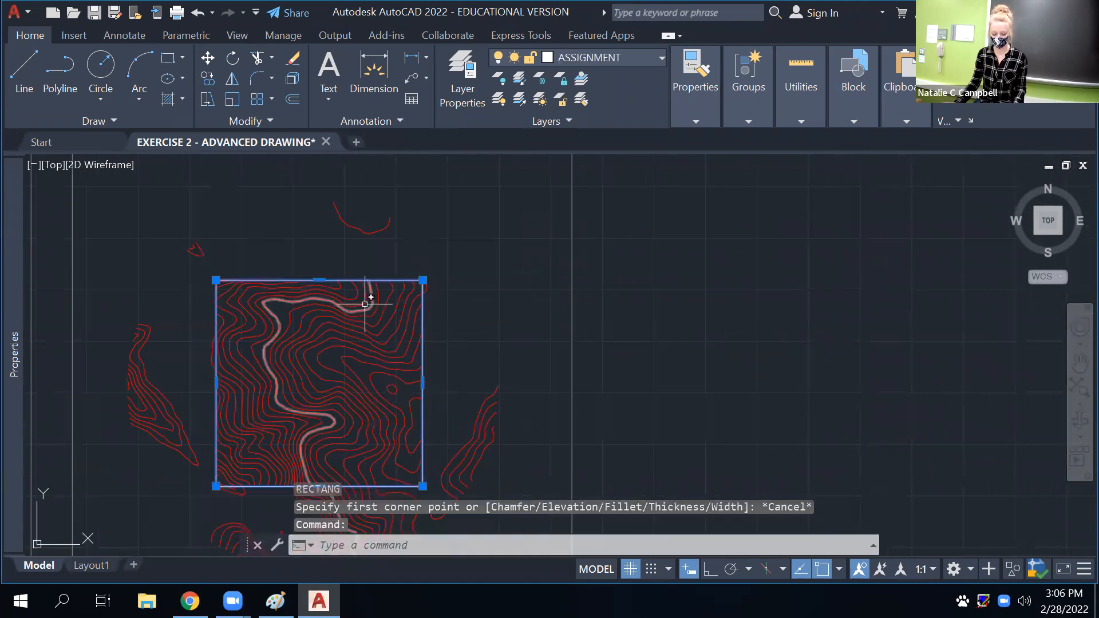
type("CO")
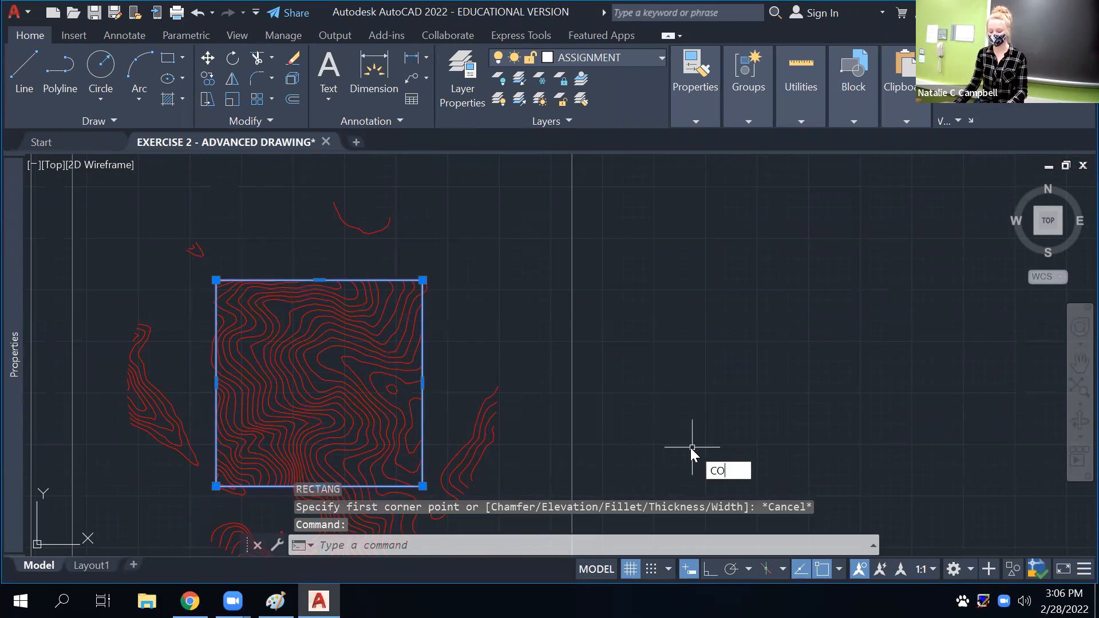
key("Return")
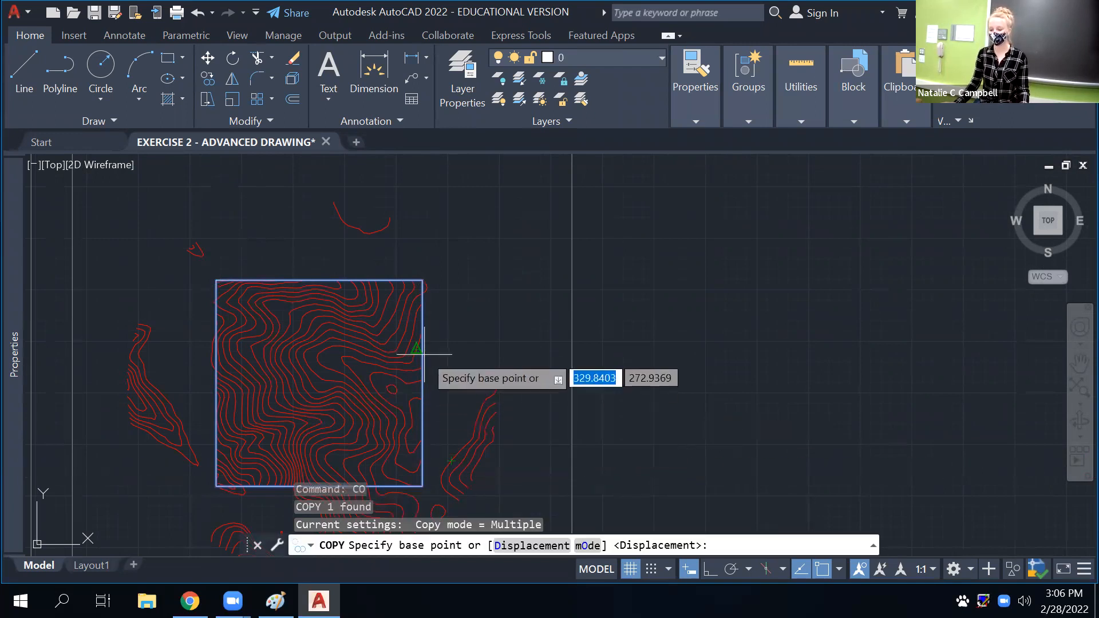
left_click(320, 366)
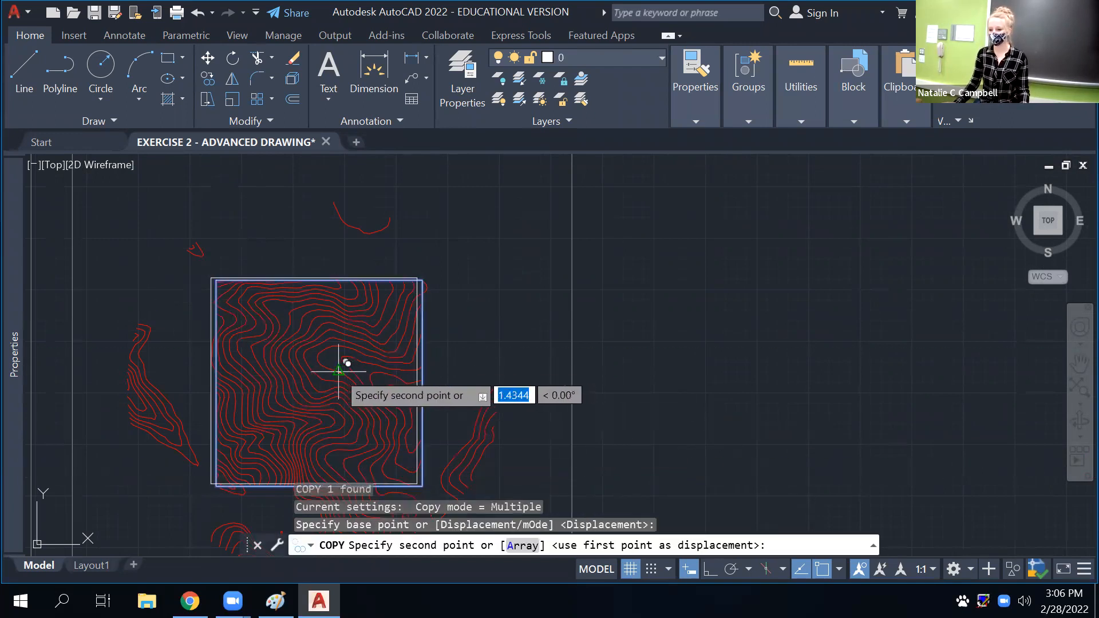
scroll(253, 347, "down", 5)
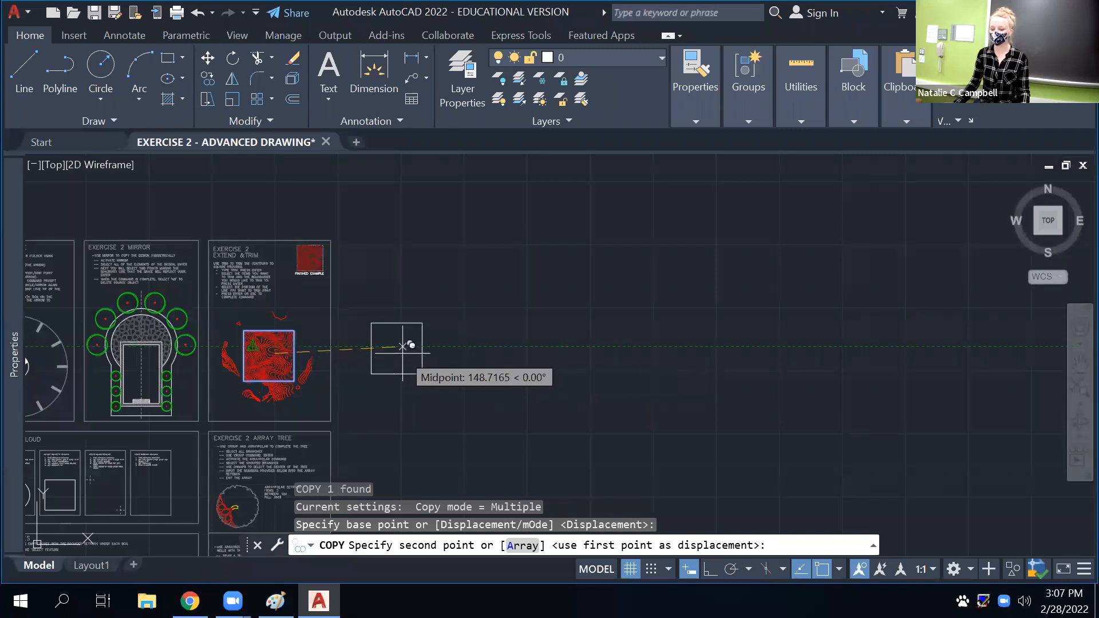
left_click(426, 363)
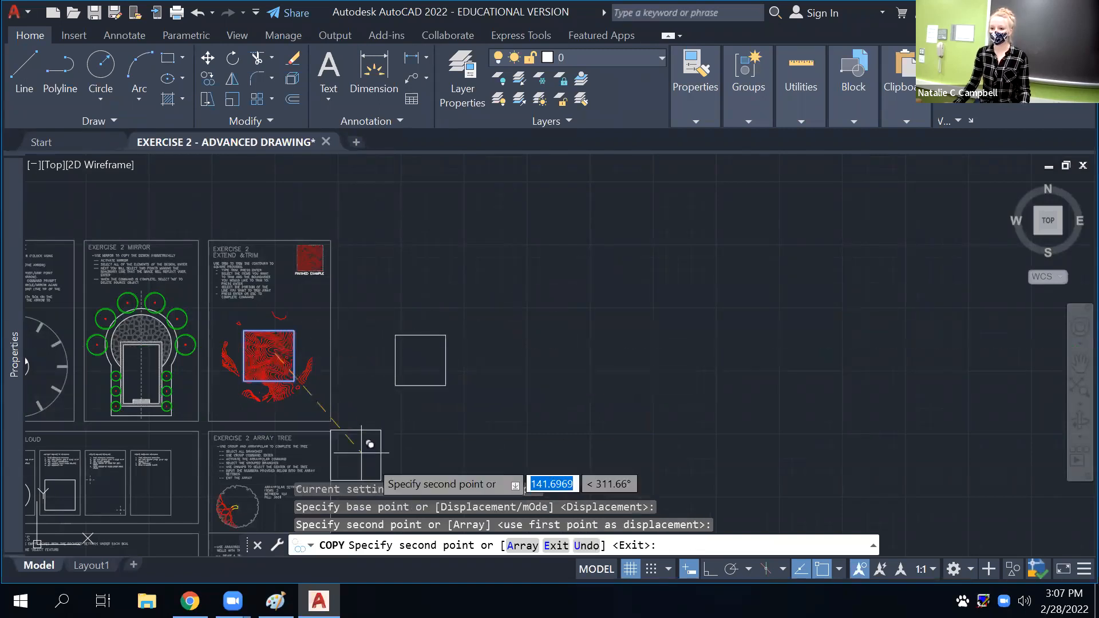
key("Escape")
Draw a short diagonal polyline inside the copied square, with both ends clear of its edges
scroll(420, 370, "up", 4)
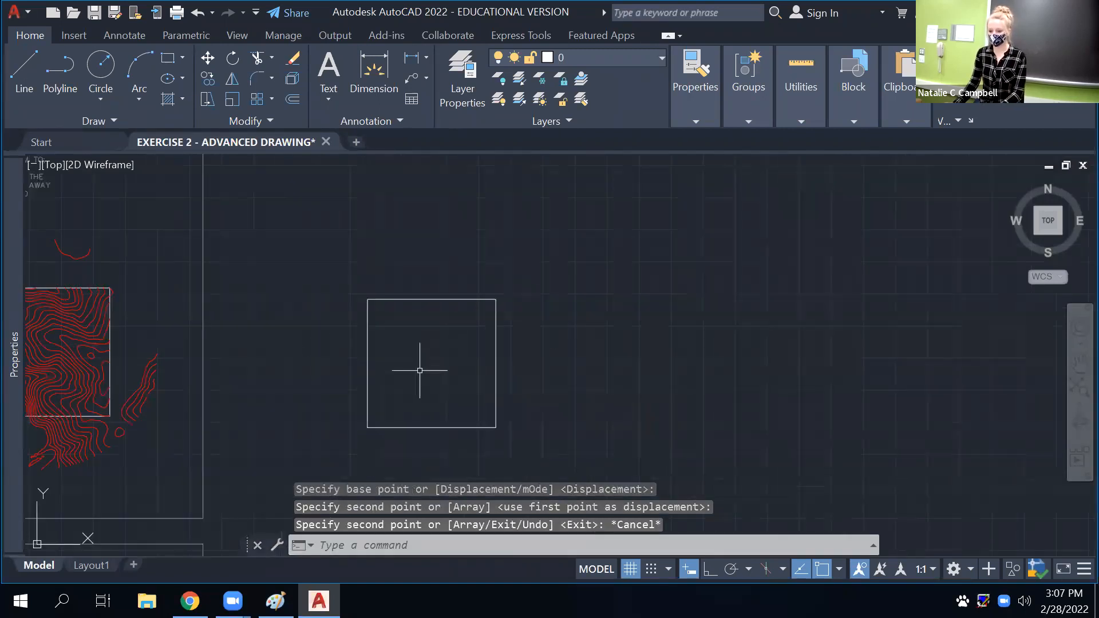
type("PL")
key("Return")
key("Escape")
type("PL")
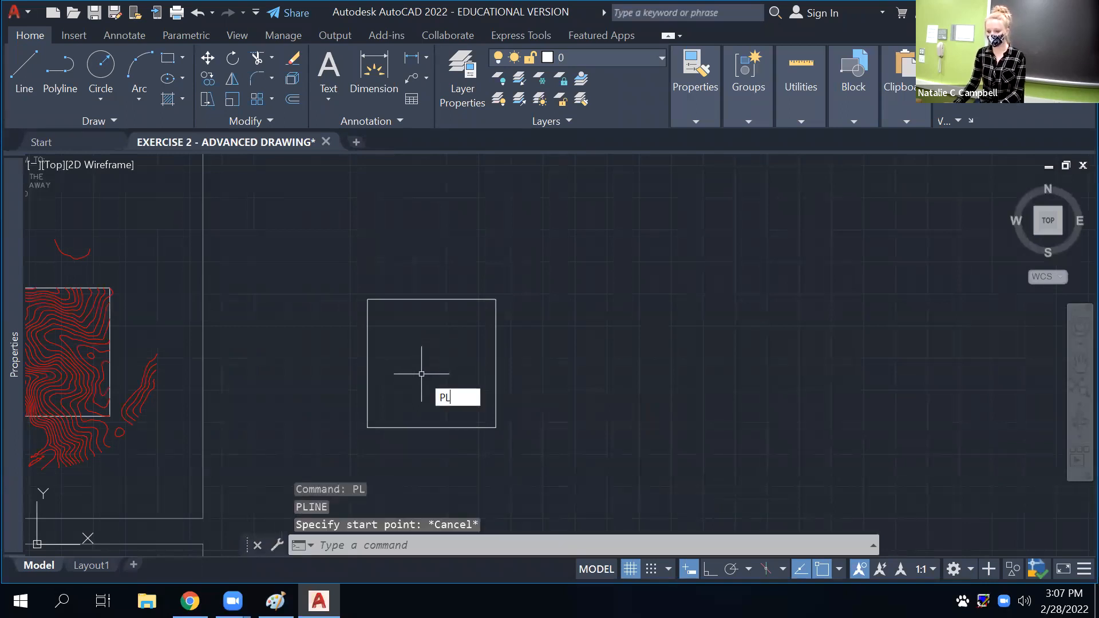
key("Return")
left_click(458, 340)
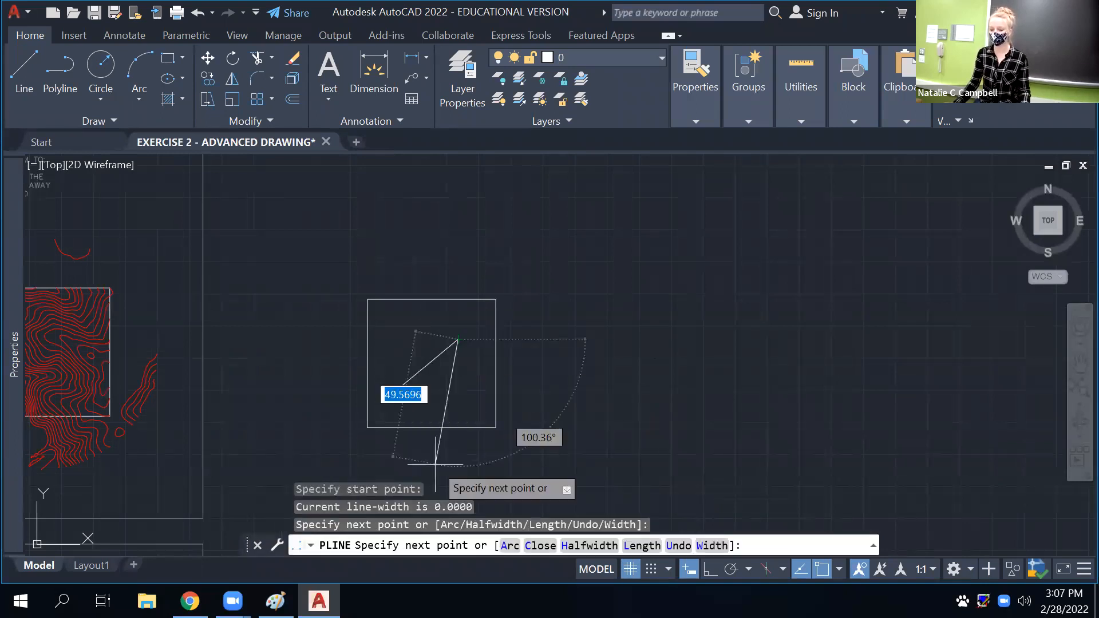
key("Escape")
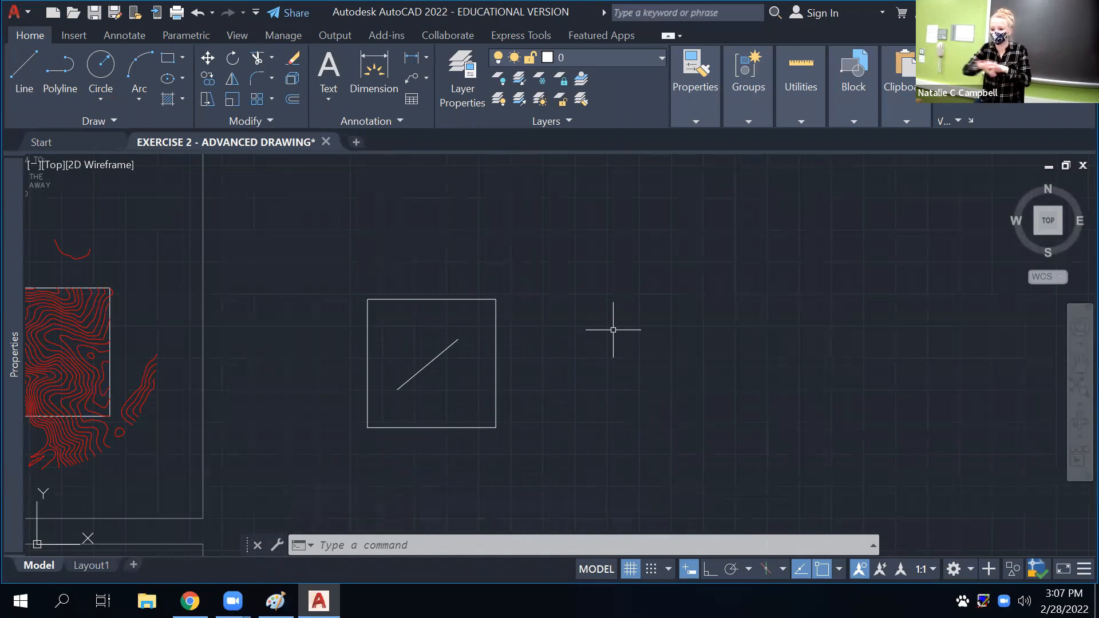
Extend both ends of the diagonal line to the copied square's edges, using the square as the boundary
scroll(613, 329, "up", 2)
left_click(453, 401)
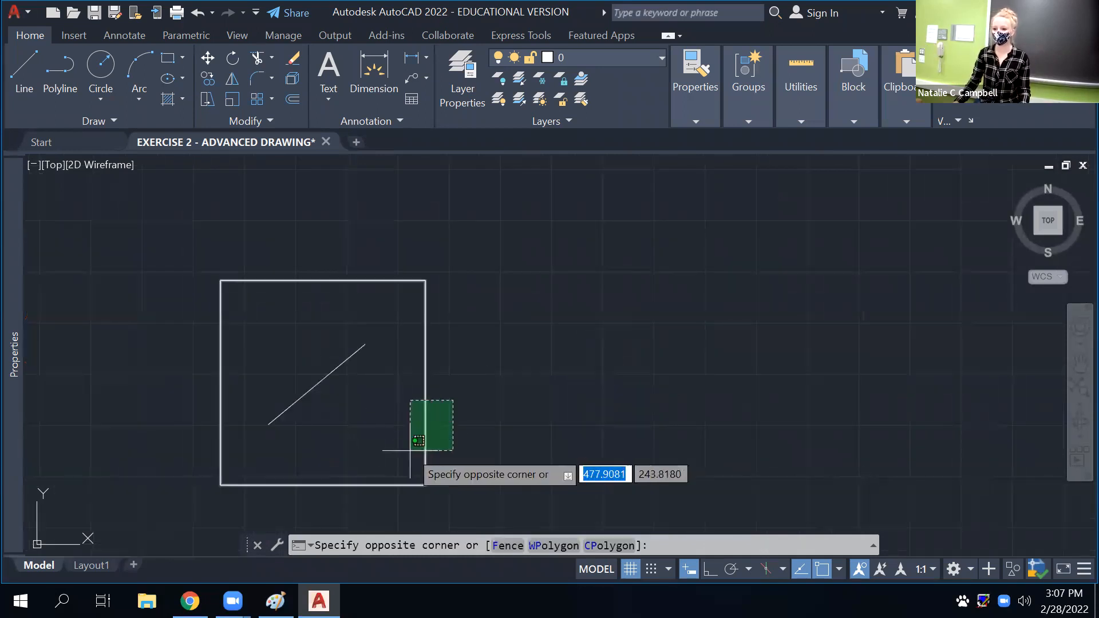
left_click(410, 451)
scroll(410, 451, "down", 2)
middle_click_drag(412, 450, 456, 447)
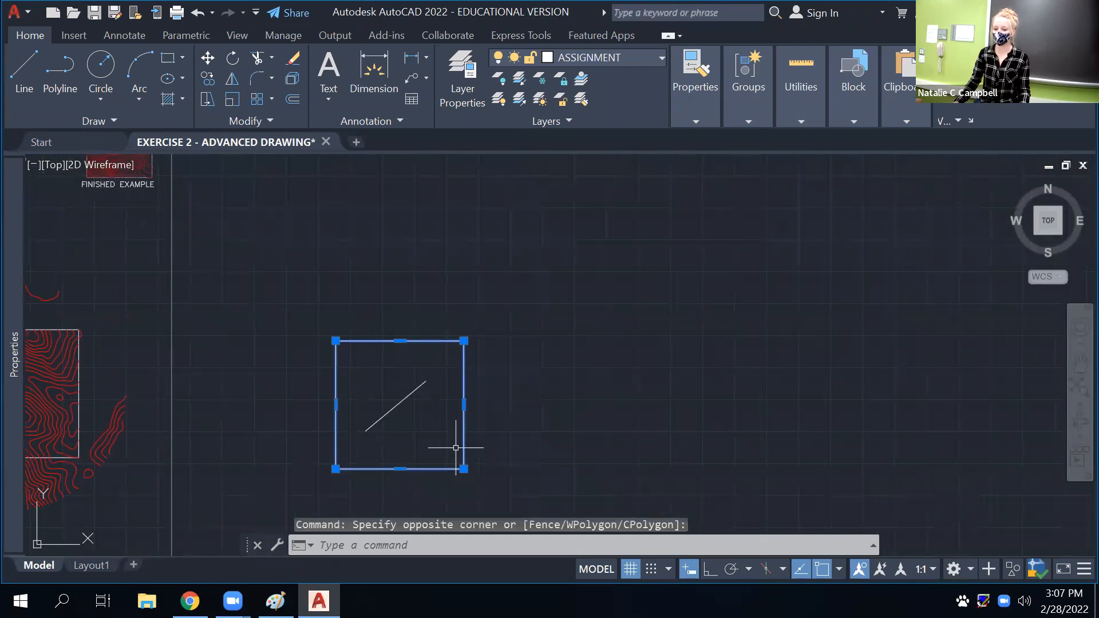
type("EX")
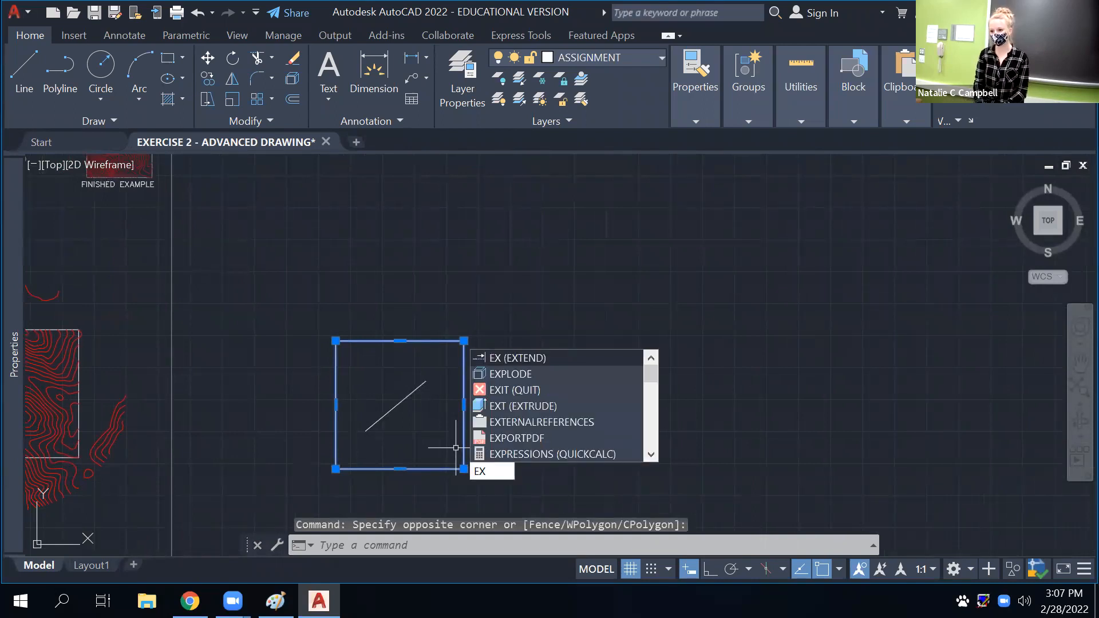
key("Return")
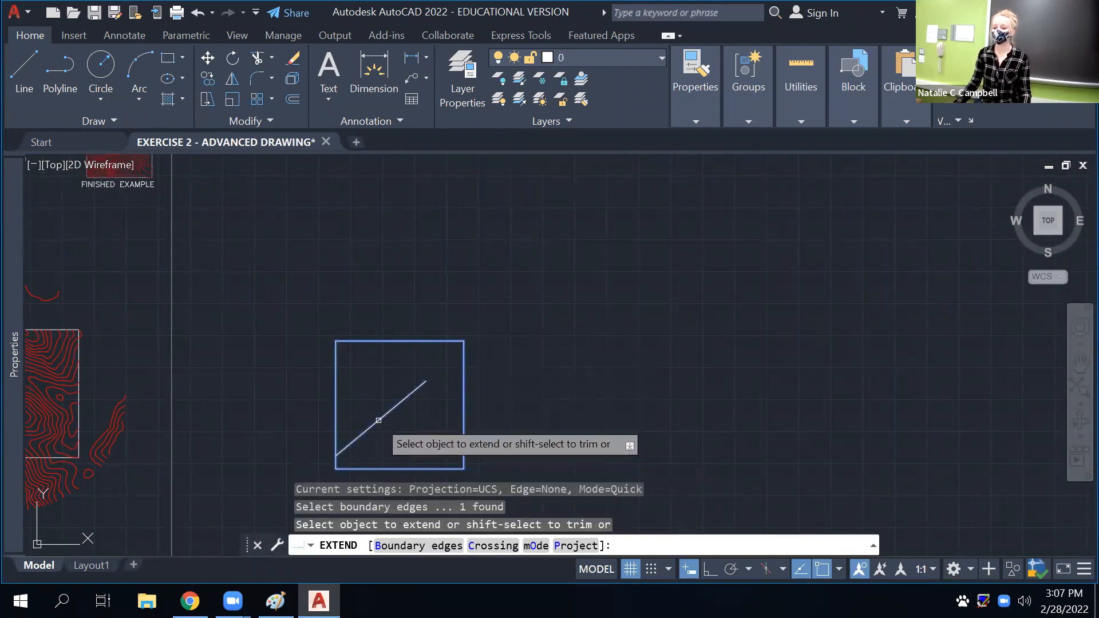
left_click(408, 397)
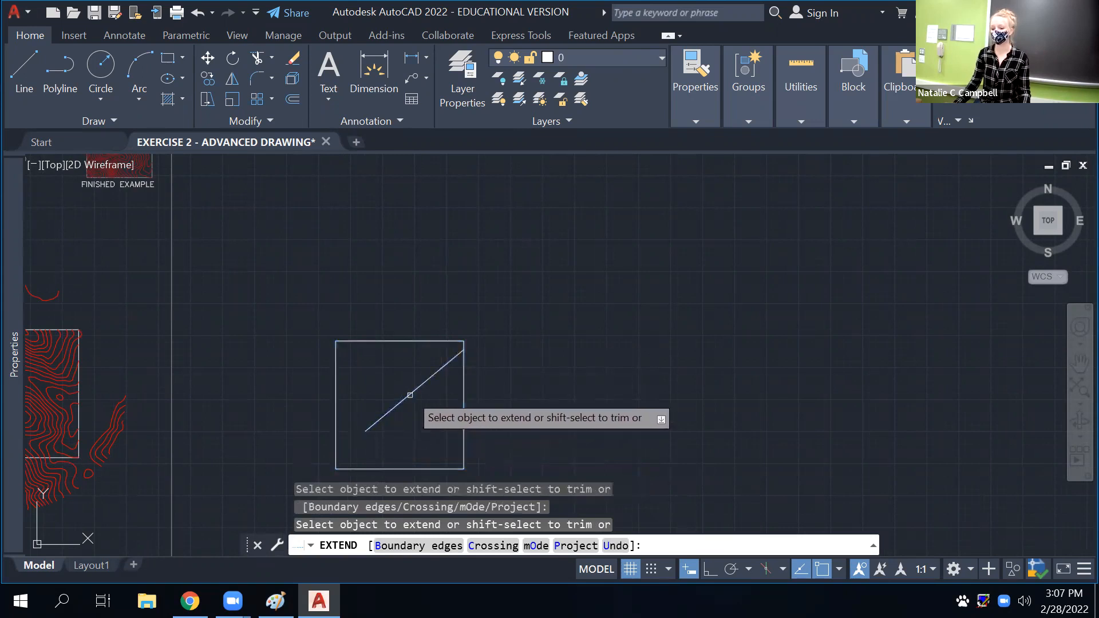
left_click(363, 432)
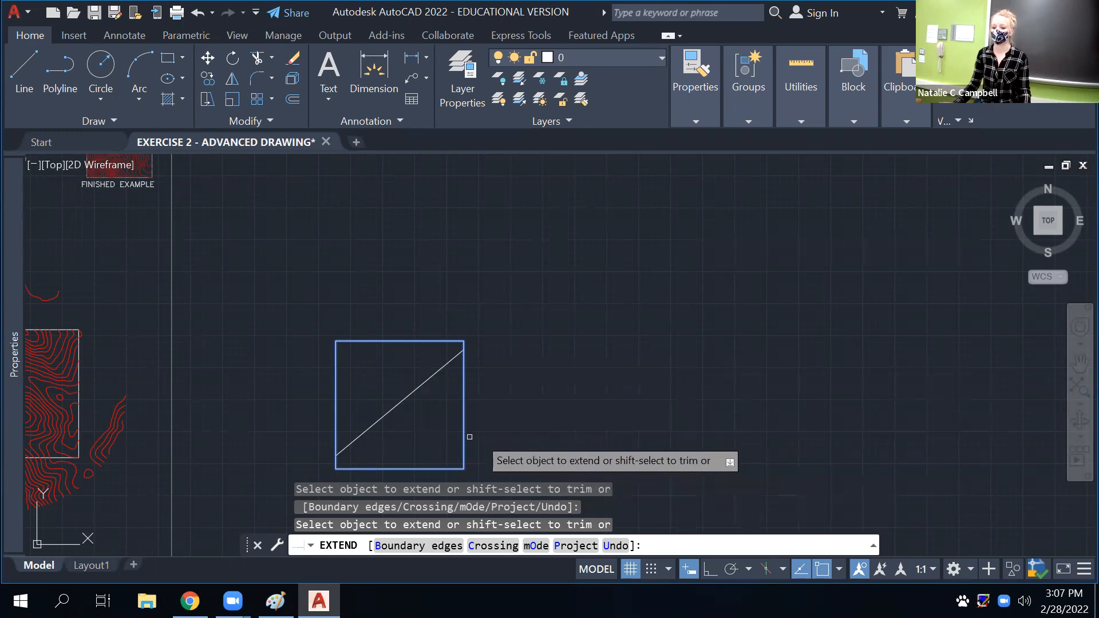
key("Escape")
Stretch the diagonal line's upper end outward past the copied square's right edge
left_click(458, 354)
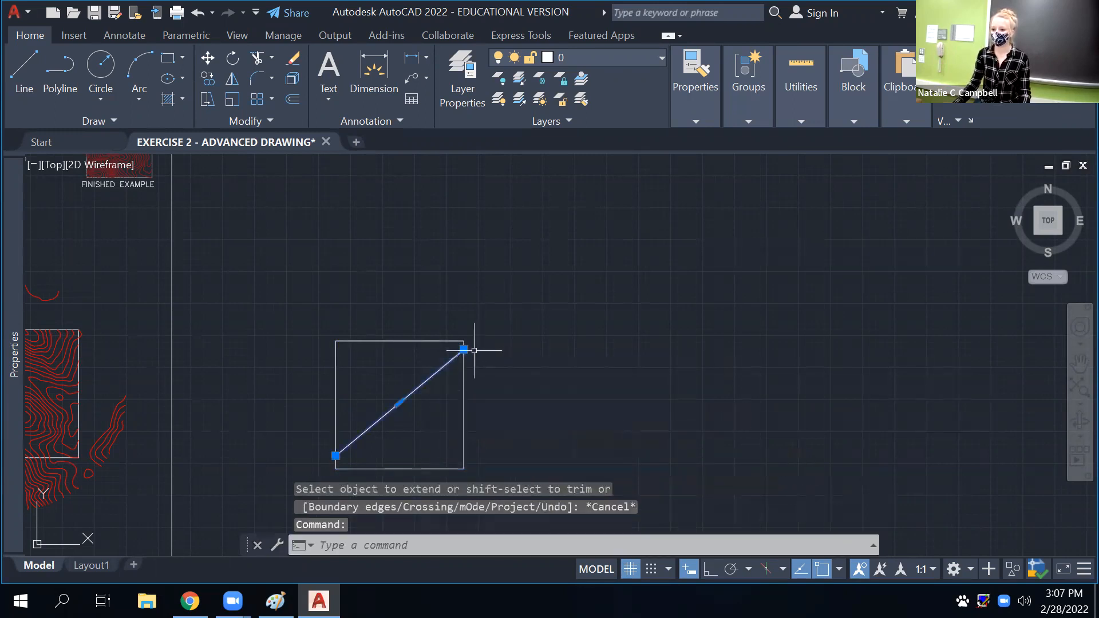
left_click(463, 349)
left_click(547, 295)
key("Escape")
Using Extend's trim option with the square and line as boundaries, trim the line's portion outside the copied square
left_click(521, 226)
left_click(391, 488)
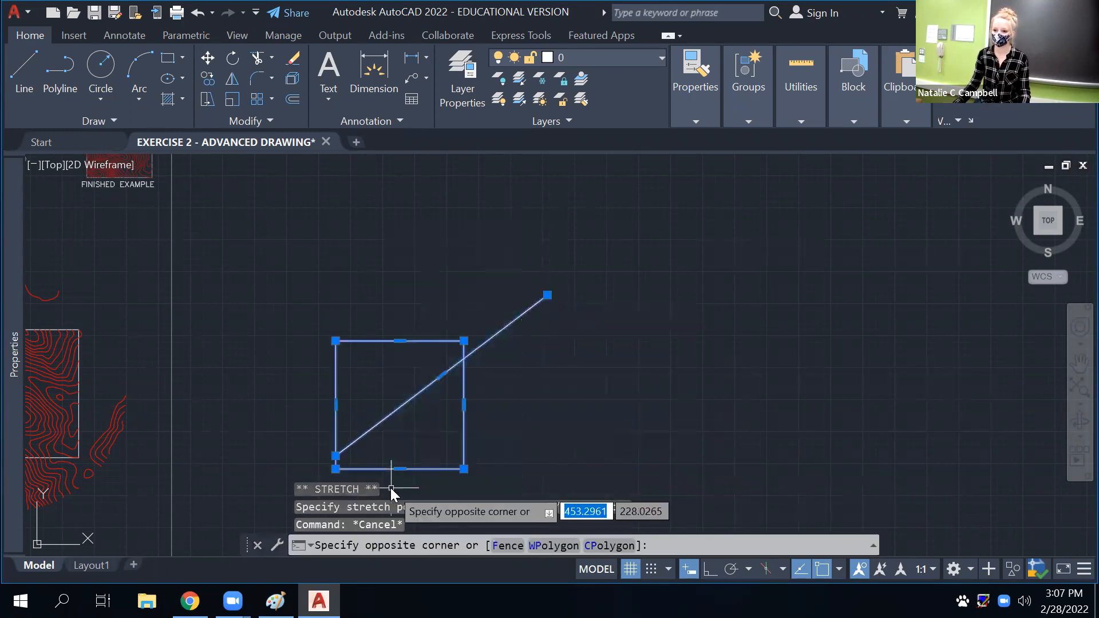
left_click(413, 299)
type("ex")
key("Return")
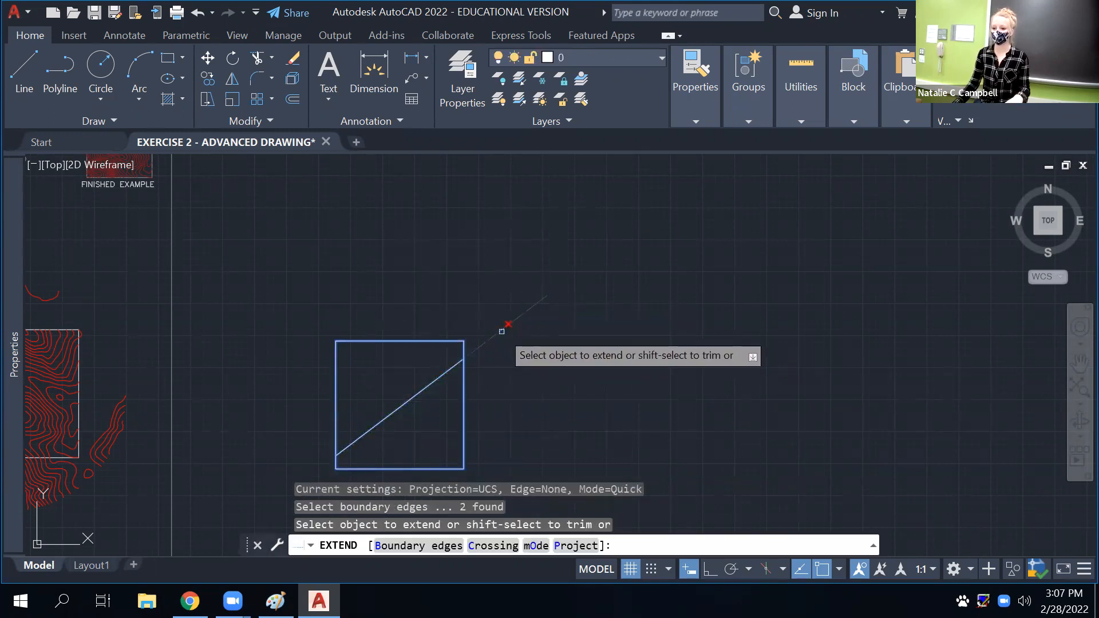
left_click(502, 331, "shift")
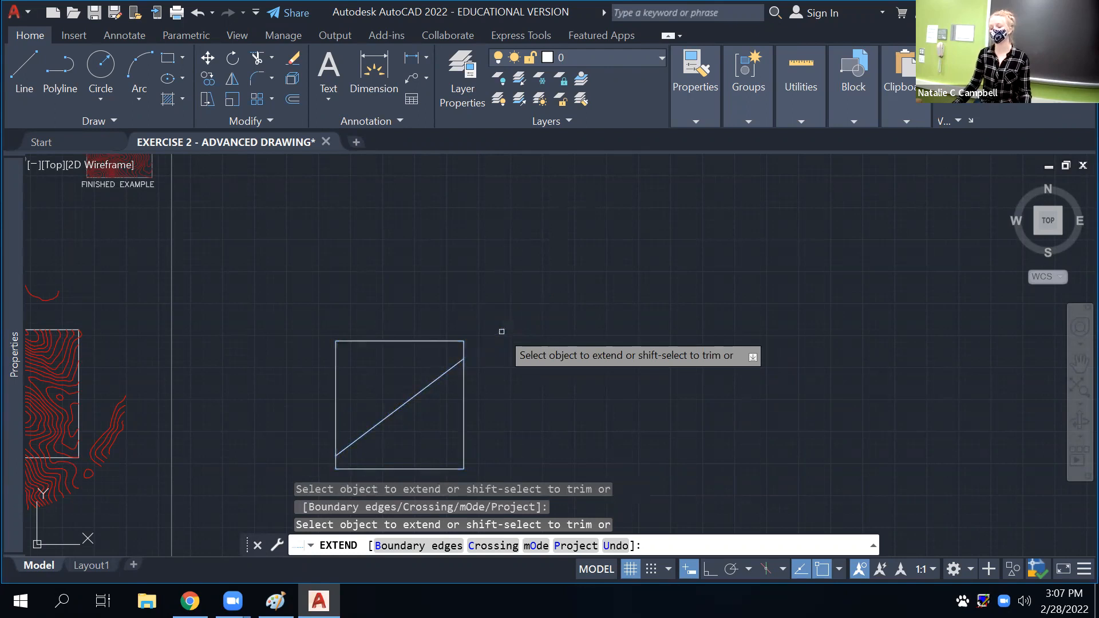
key("Escape")
Delete the practice square and its diagonal line from the space beside the exercise boxes
scroll(167, 407, "down", 2)
middle_click_drag(167, 407, 424, 389)
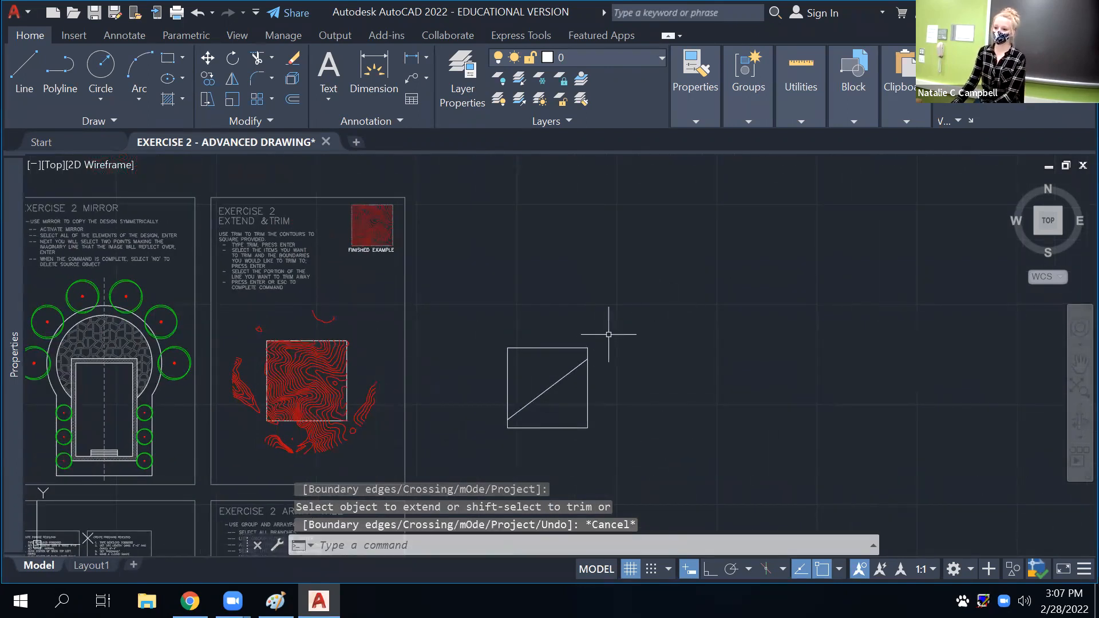
left_click(632, 313)
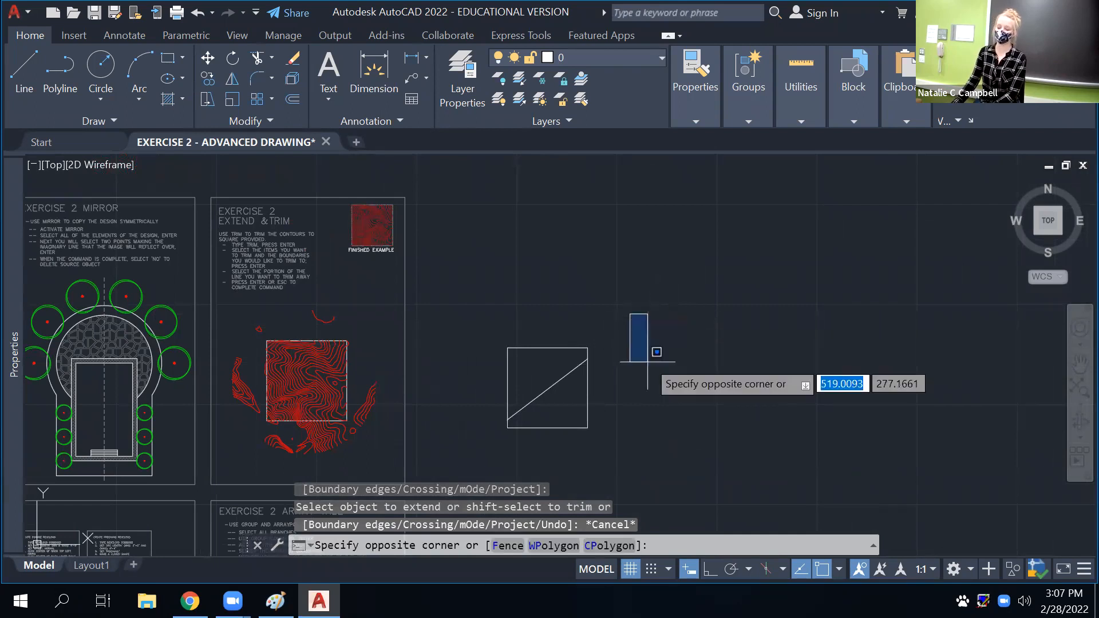
left_click(647, 298)
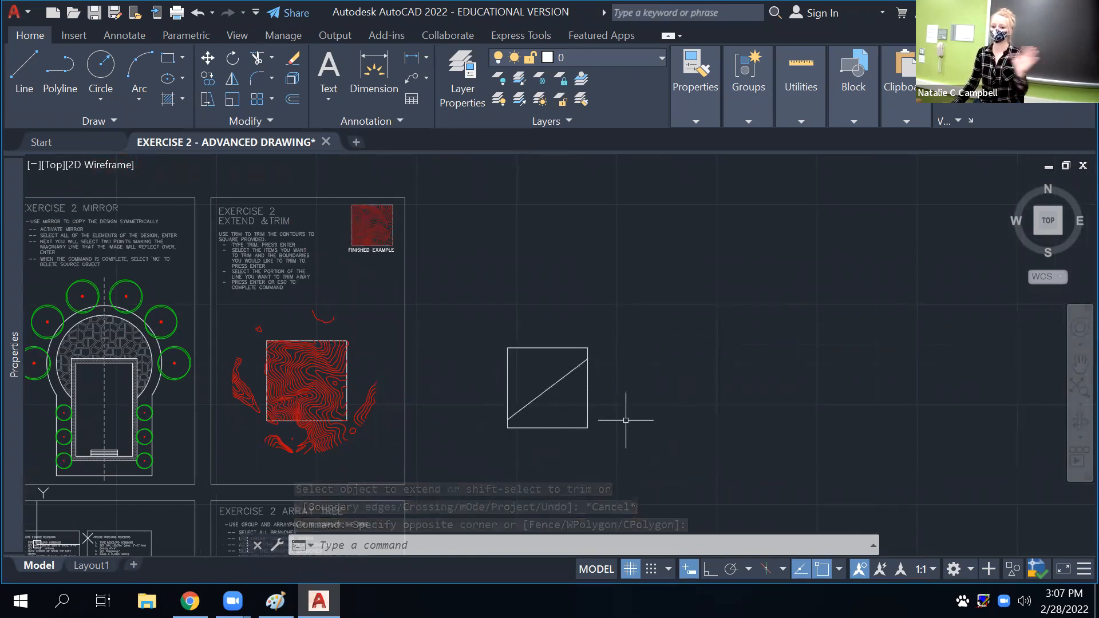
scroll(437, 429, "down", 2)
middle_click_drag(209, 419, 343, 328)
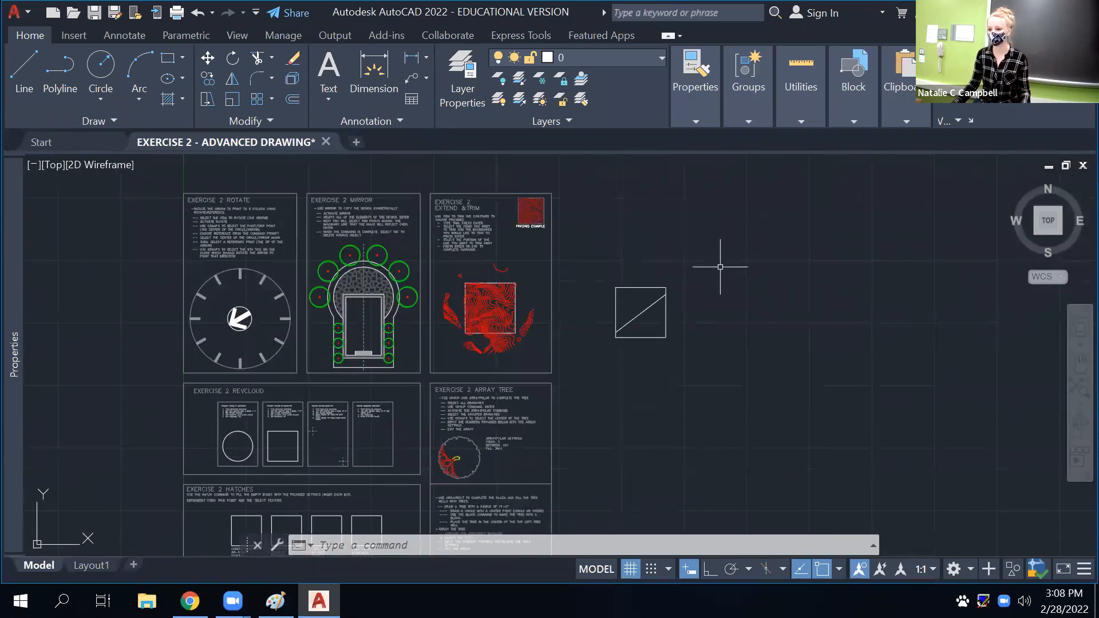
left_click(687, 266)
left_click(618, 381)
key("Delete")
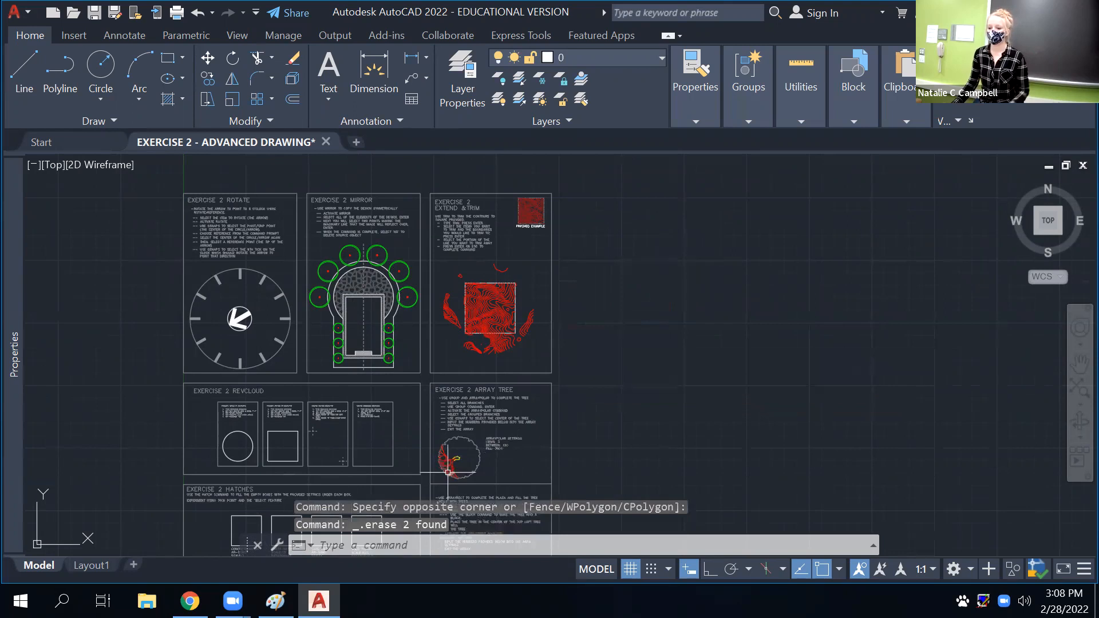
Examine the Revcloud exercise, focusing on the instructions for converting the given circle and square
scroll(260, 458, "up", 2)
scroll(123, 452, "up", 2)
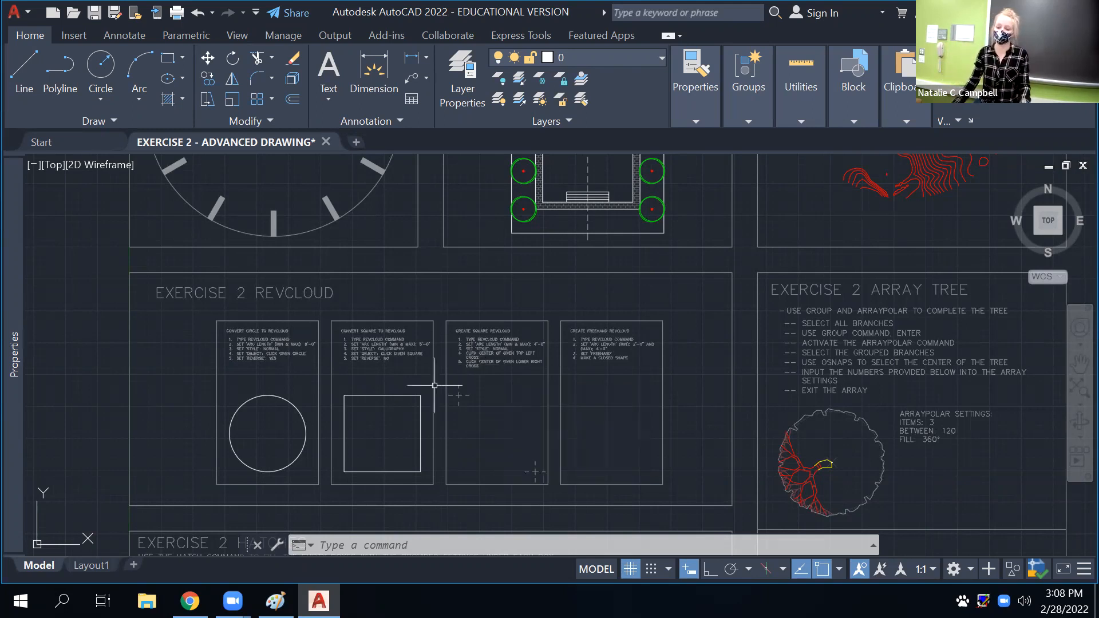
scroll(301, 388, "up", 2)
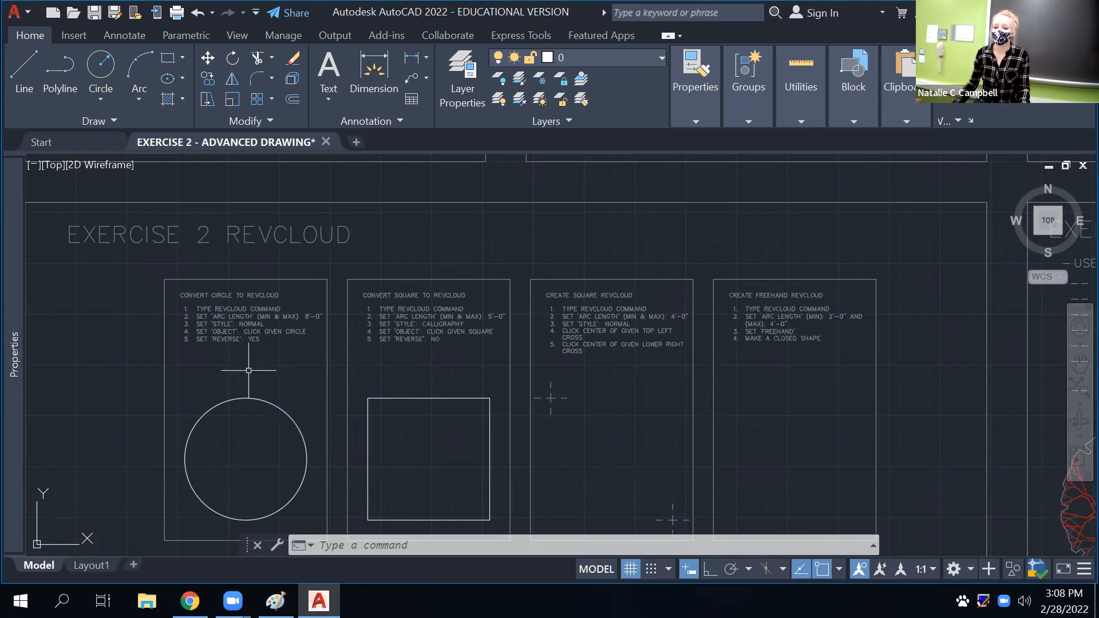
middle_click_drag(237, 379, 304, 382)
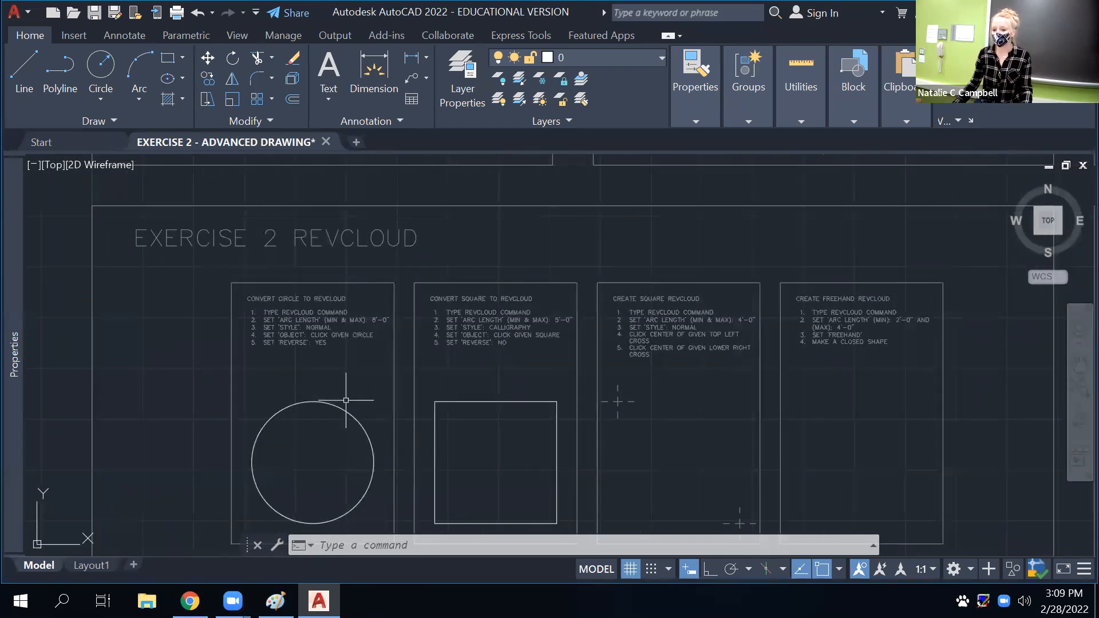
scroll(302, 381, "up", 3)
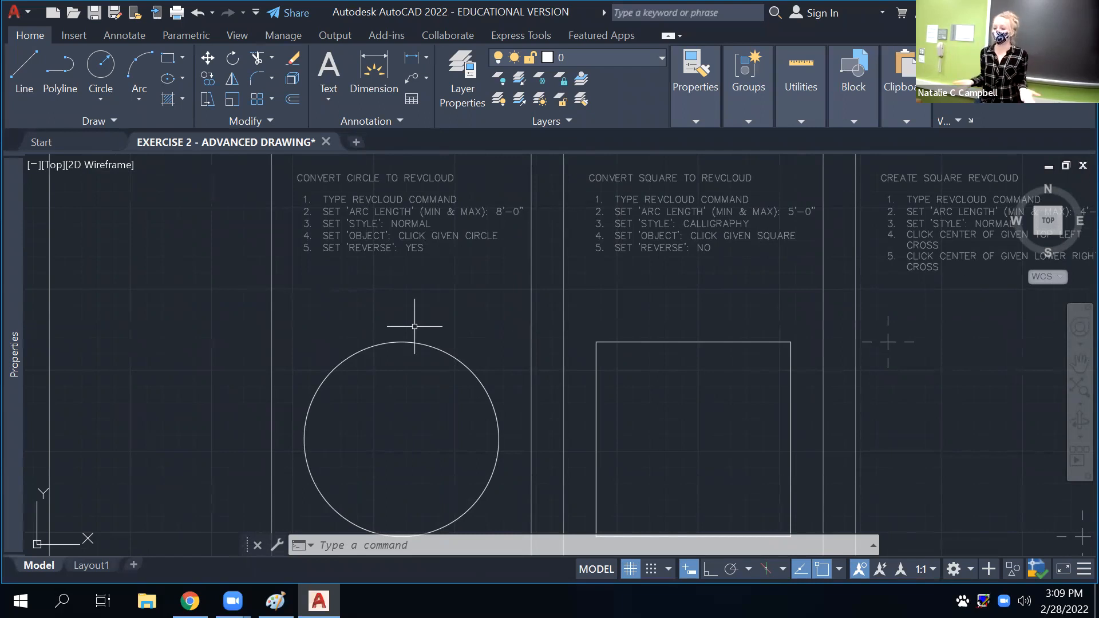
scroll(450, 437, "down", 3)
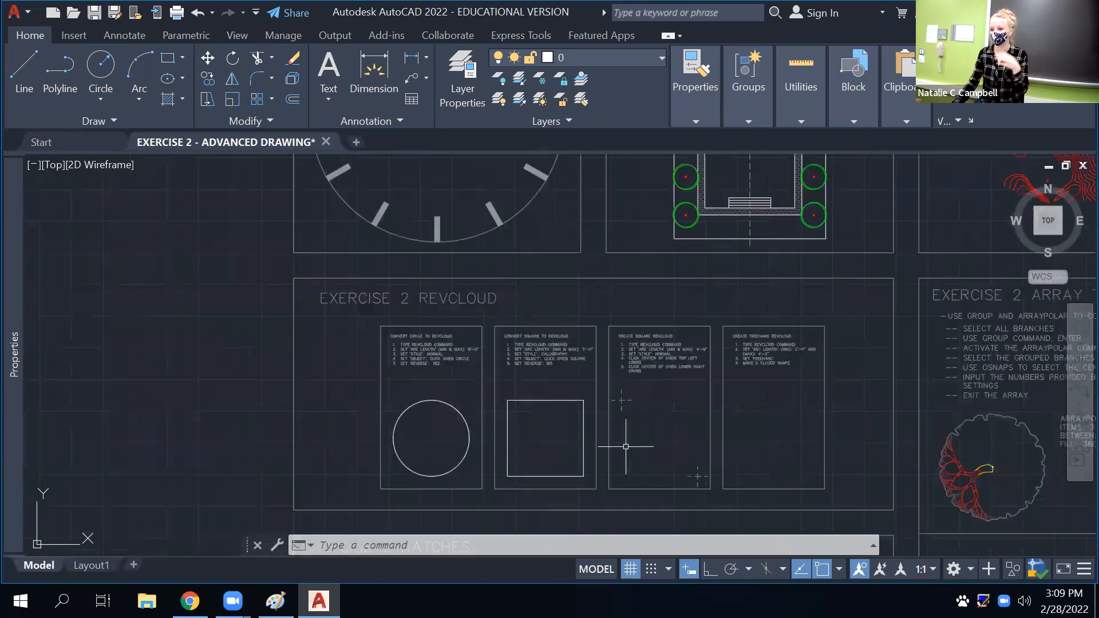
scroll(491, 447, "up", 2)
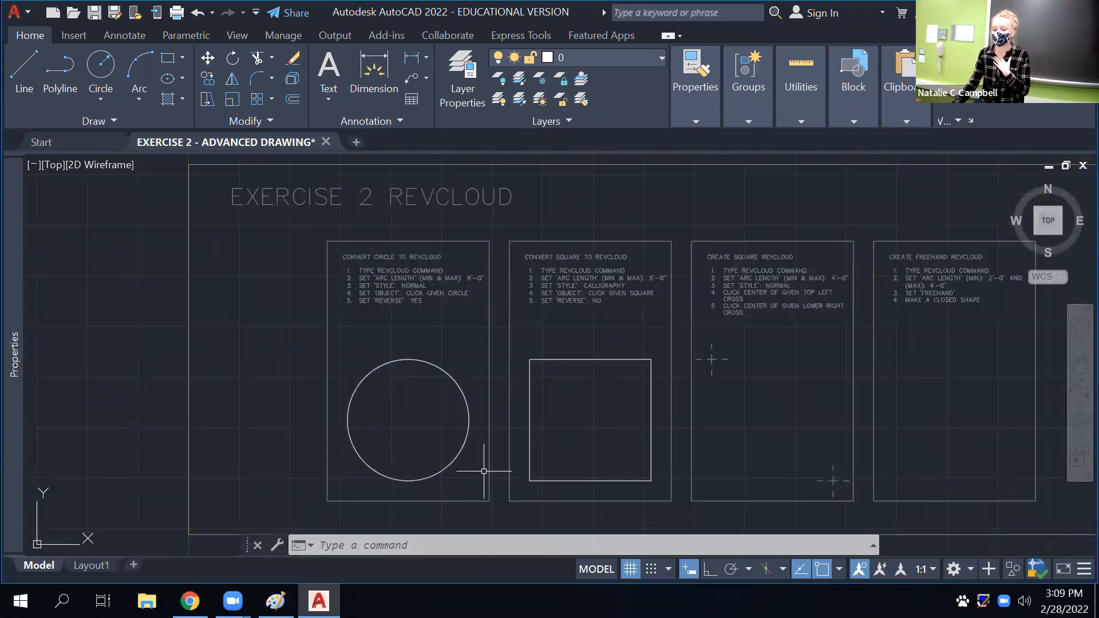
scroll(445, 416, "up", 2)
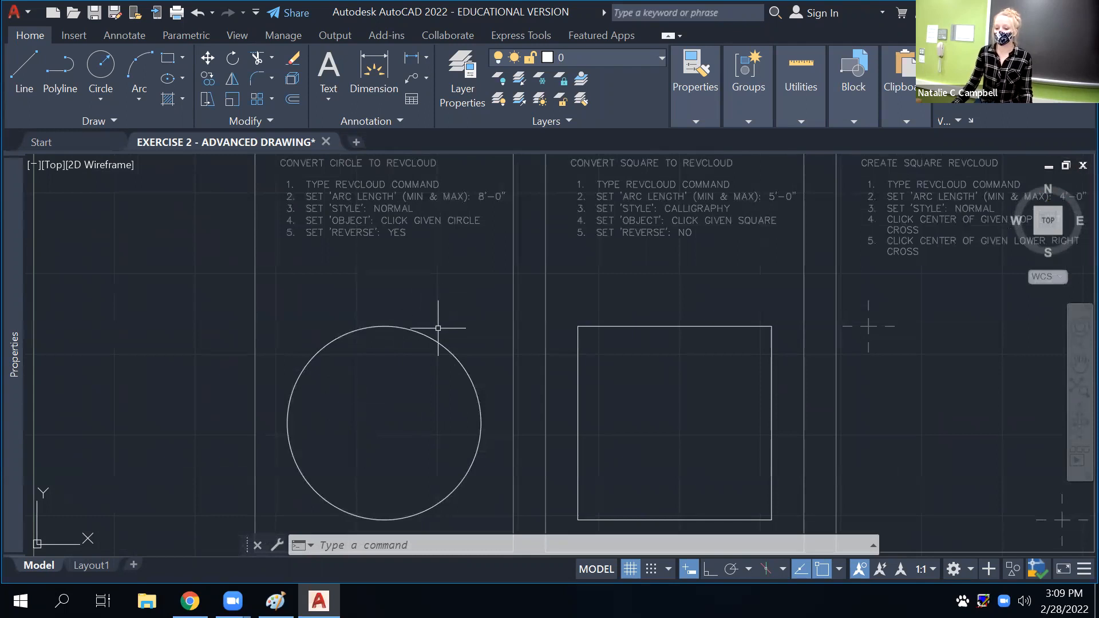
type("REV")
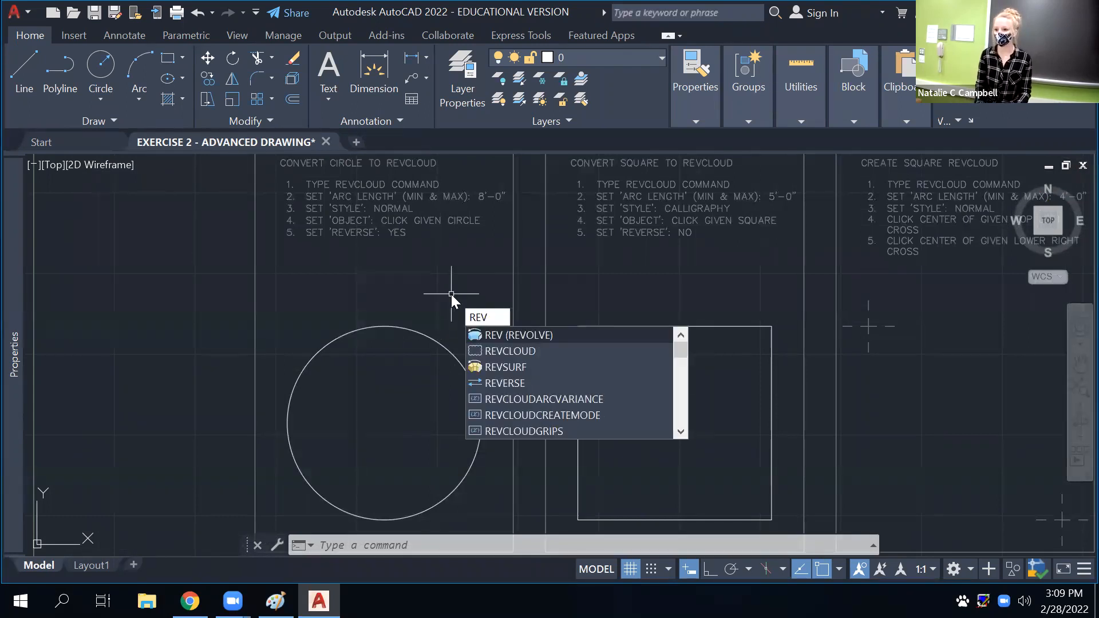
key("Down")
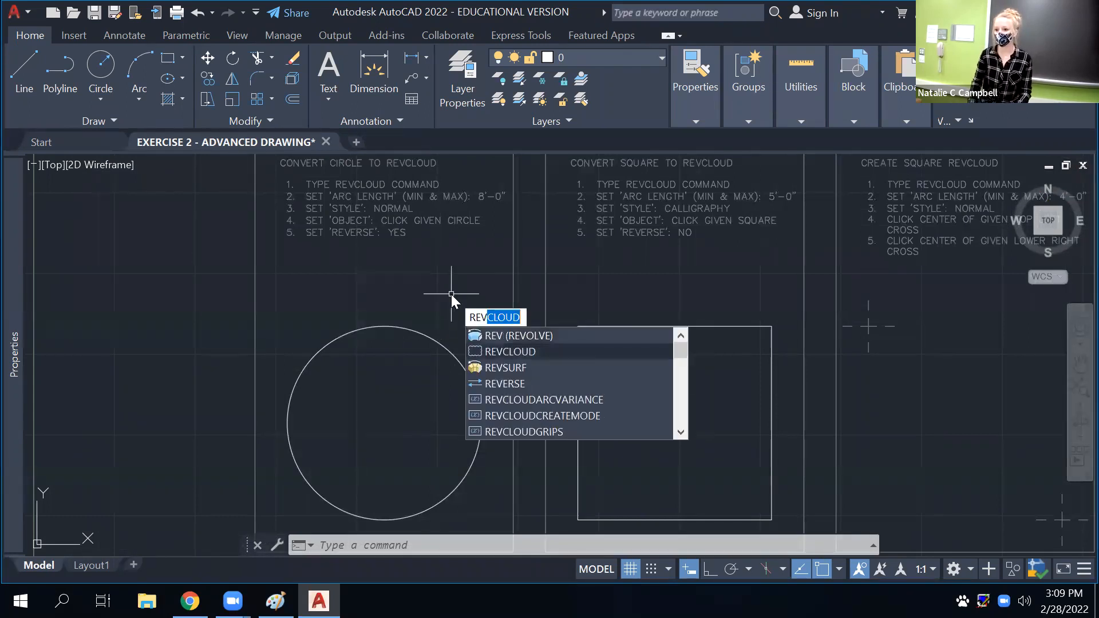
key("Return")
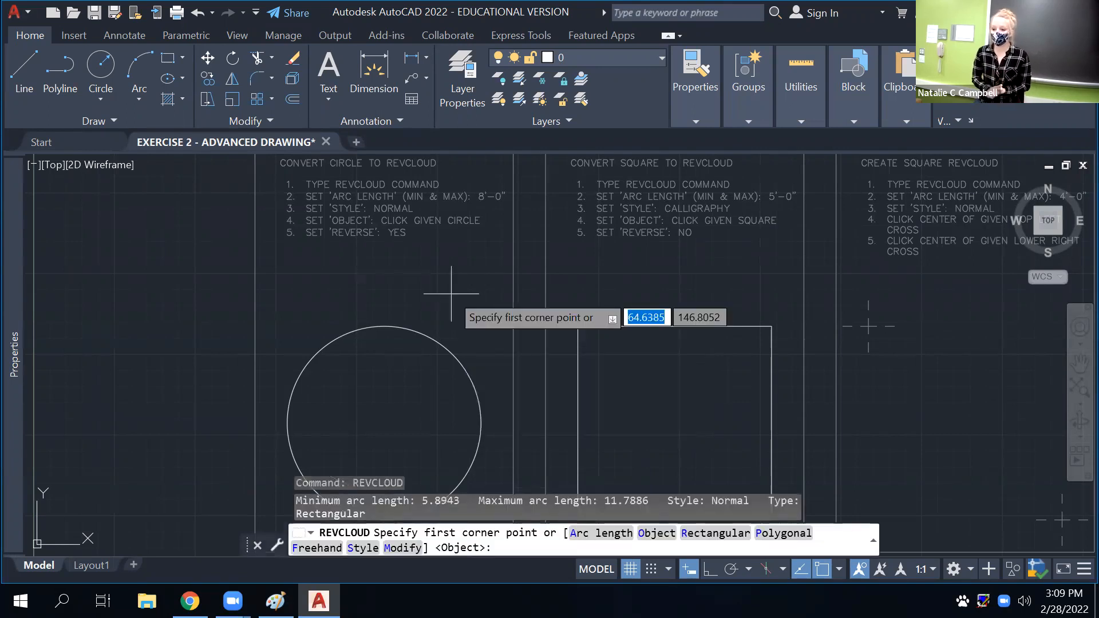
key("Escape")
type("REVIS")
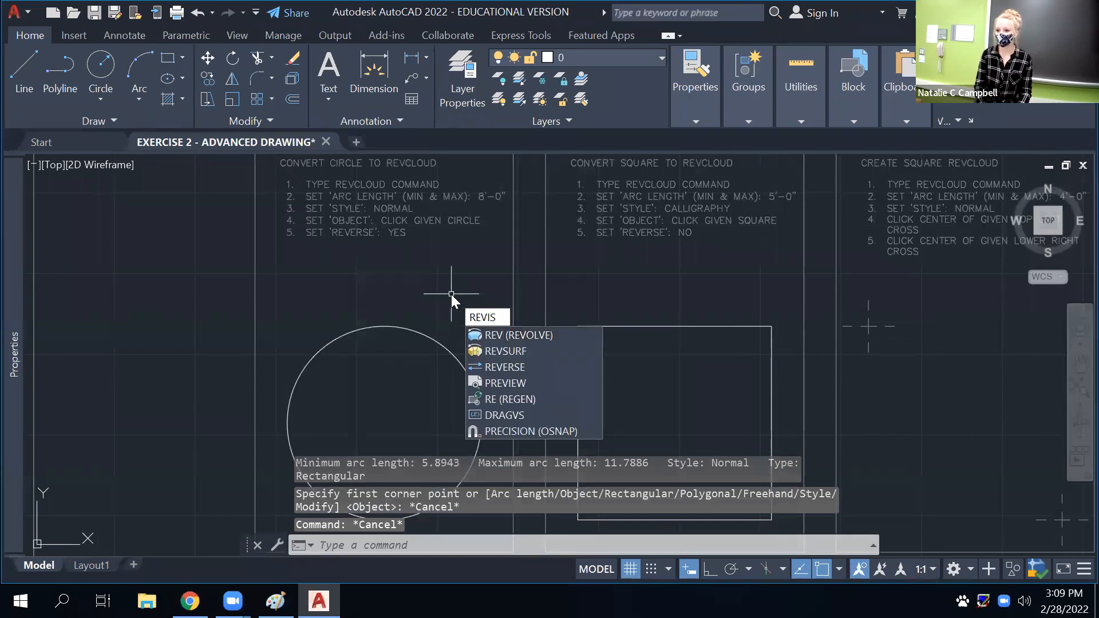
key("BackSpace")
type("SION")
key("BackSpace")
key("BackSpace")
key("BackSpace")
key("BackSpace")
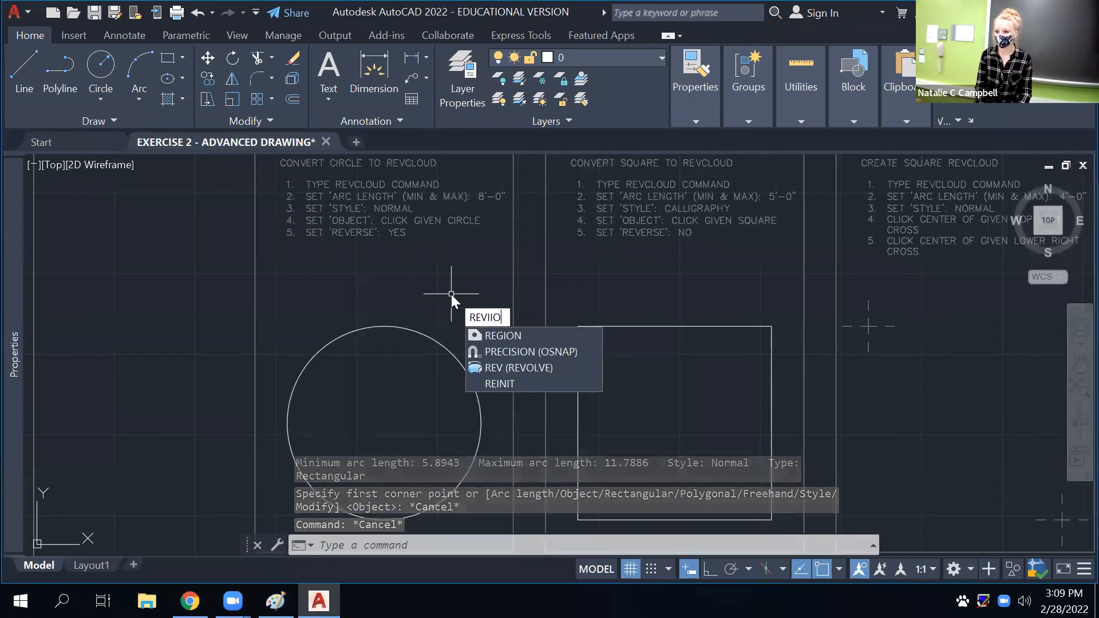
type("SION")
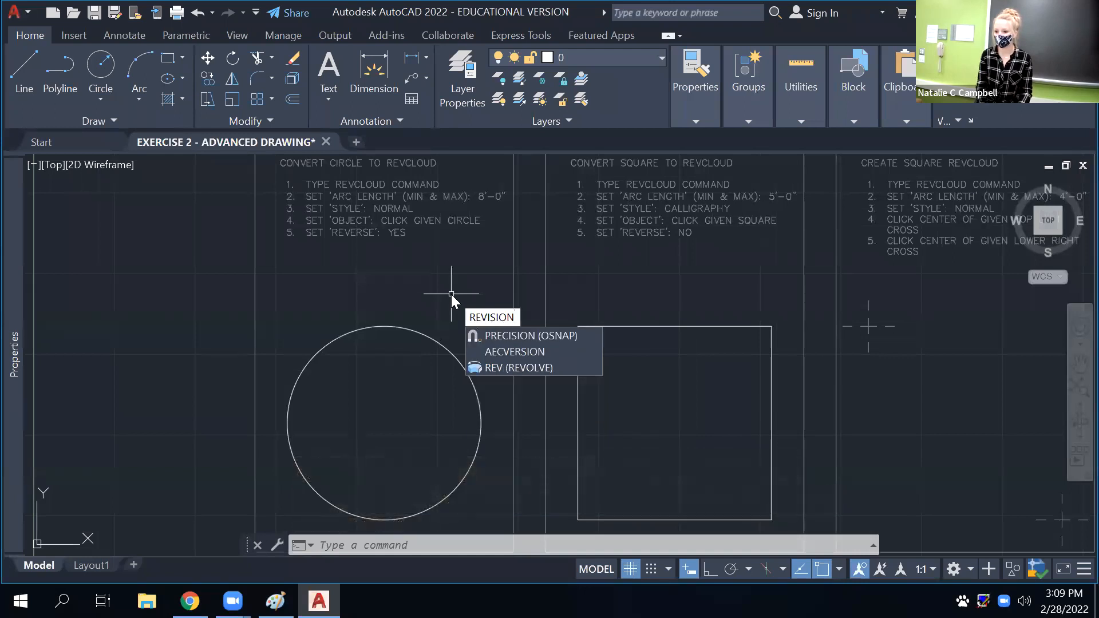
key("BackSpace")
key("BackSpace")
key("BackSpace")
key("BackSpace")
key("BackSpace")
key("BackSpace")
key("BackSpace")
Start the Revcloud command and set its approximate arc length to 8
type("REV")
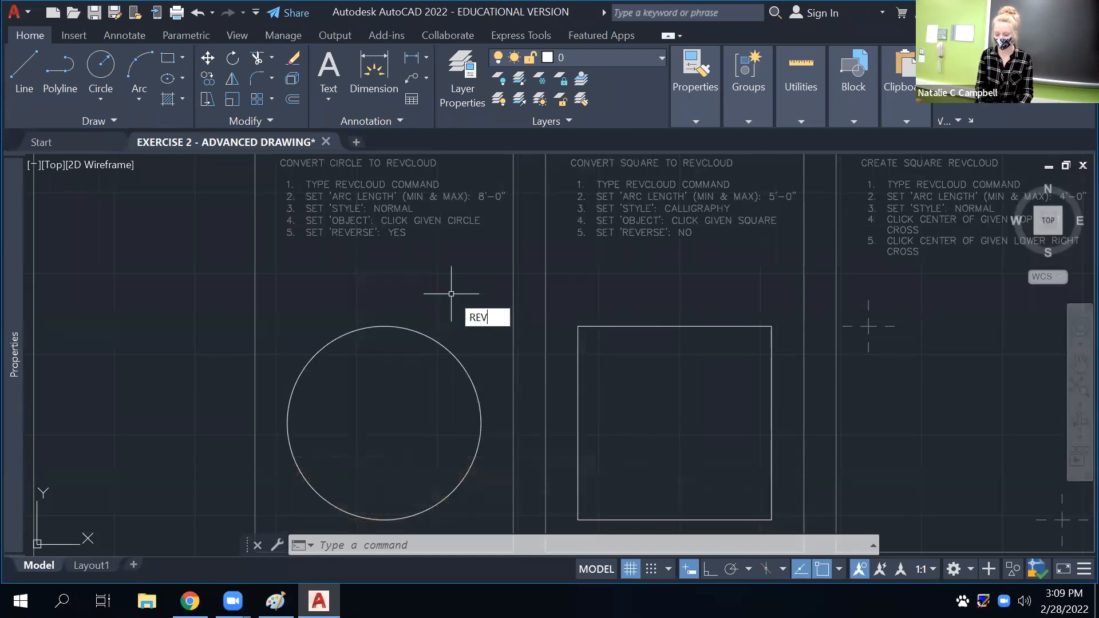
key("Down")
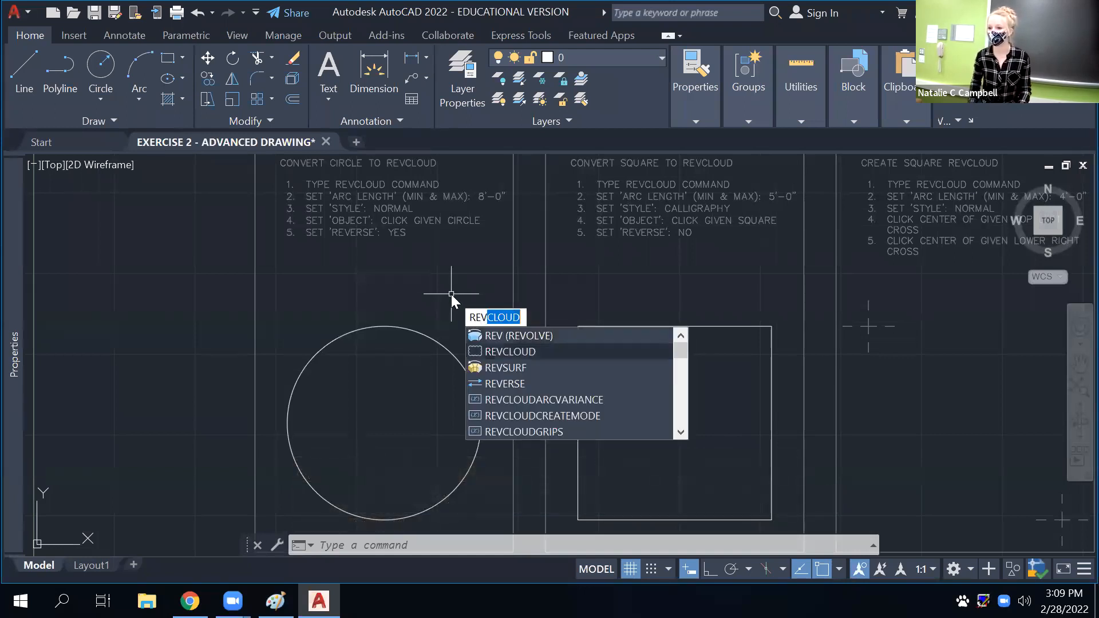
key("Return")
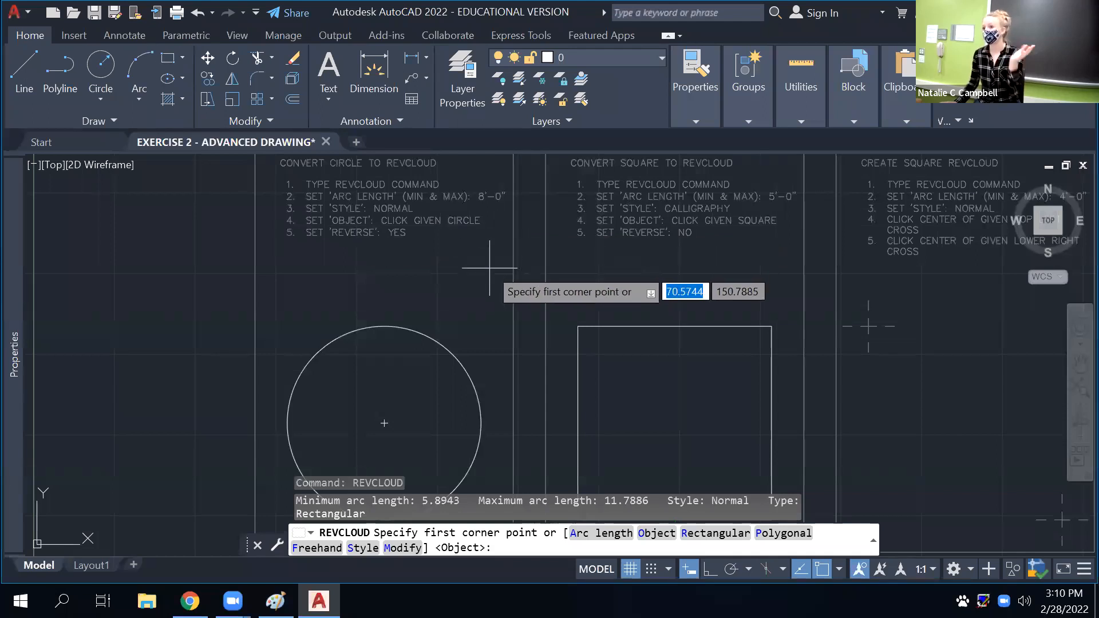
left_click(587, 540)
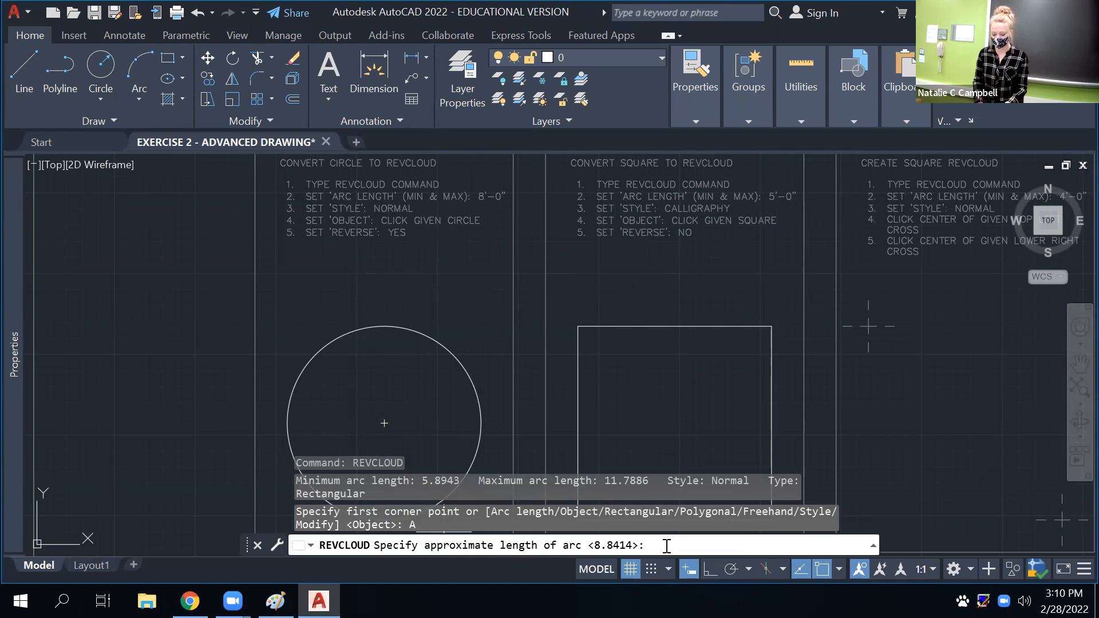
type("8")
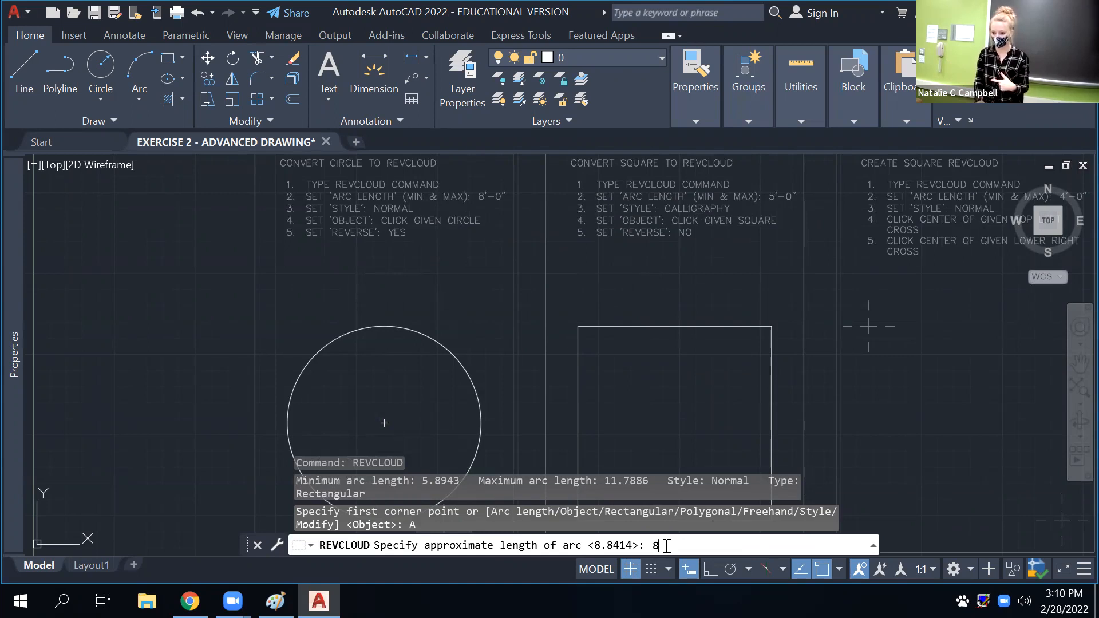
key("Return")
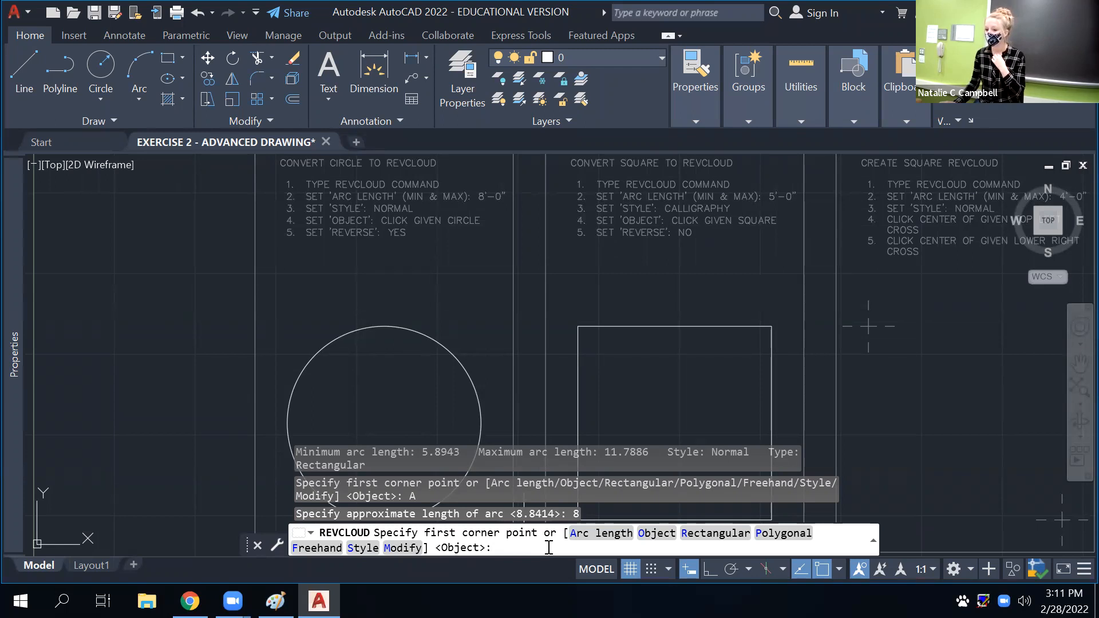
type("A")
key("Return")
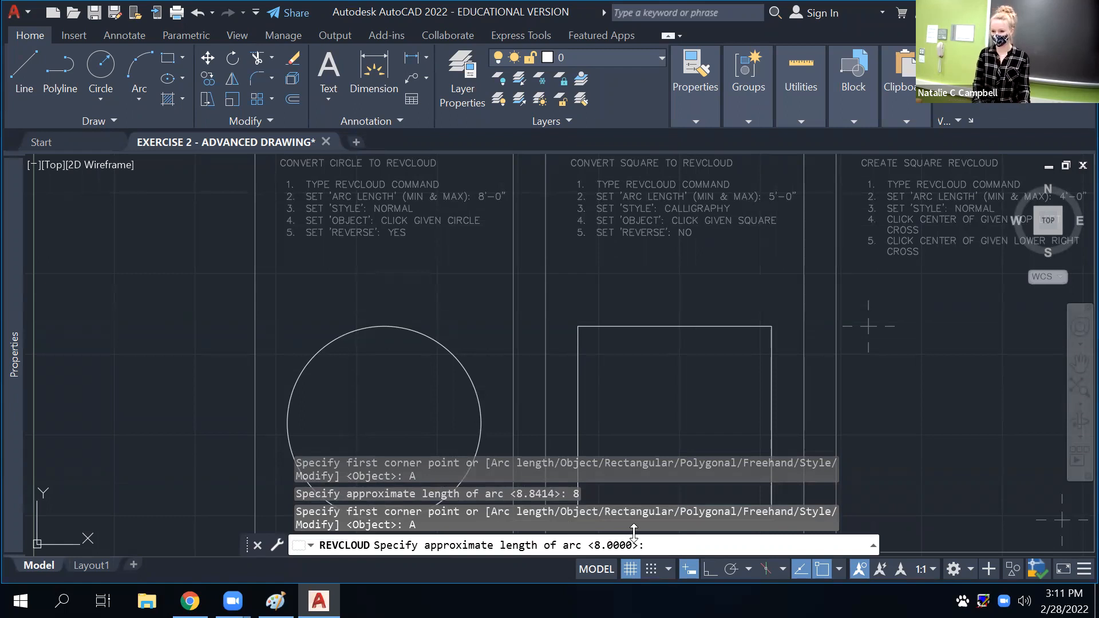
key("Return")
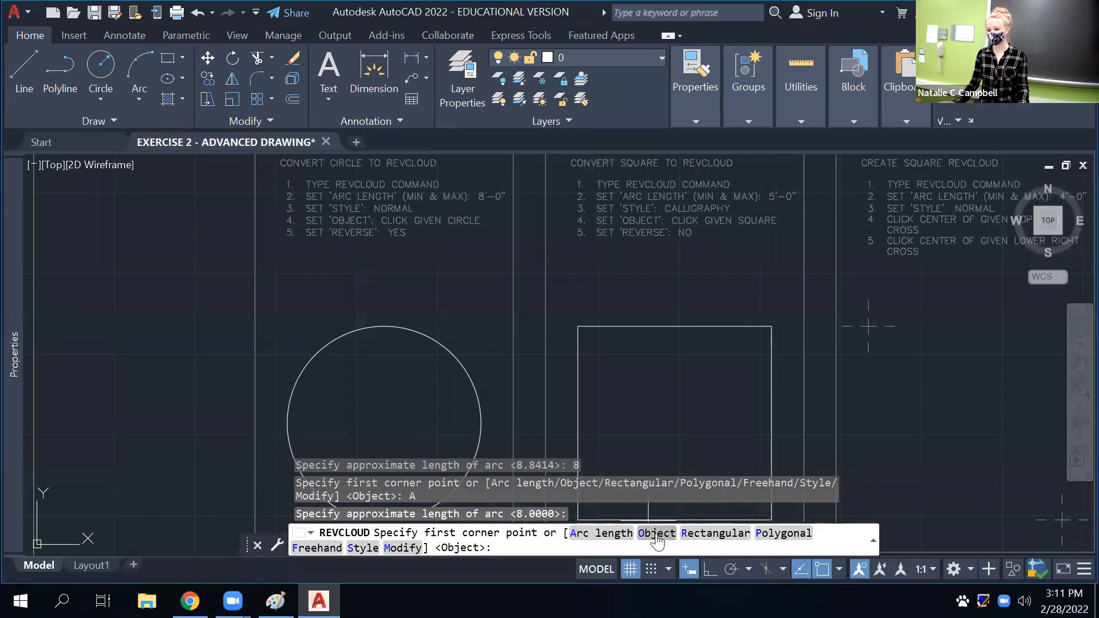
left_click(657, 533)
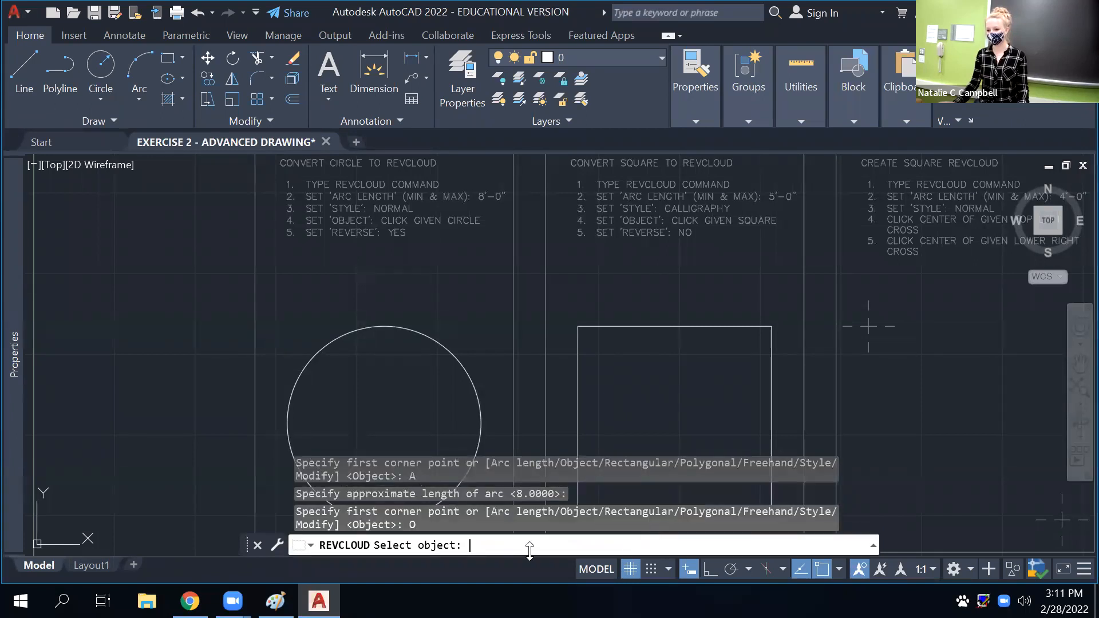
key("Escape")
Convert the given circle into a revision cloud, keeping the arc length at 8, with Normal style and reversed direction
key("Return")
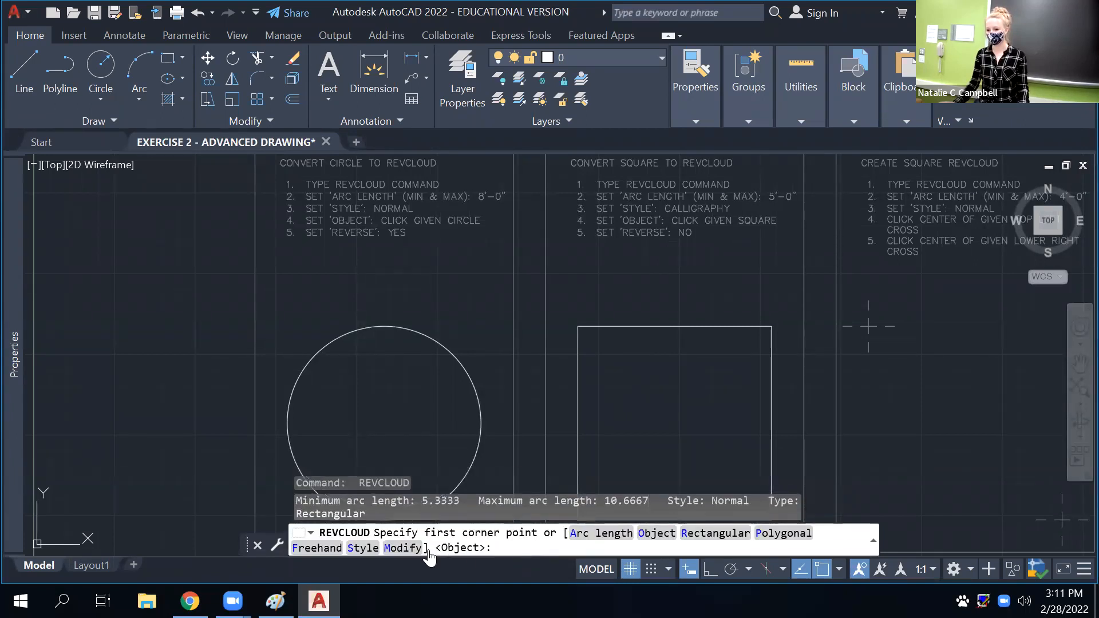
left_click(598, 533)
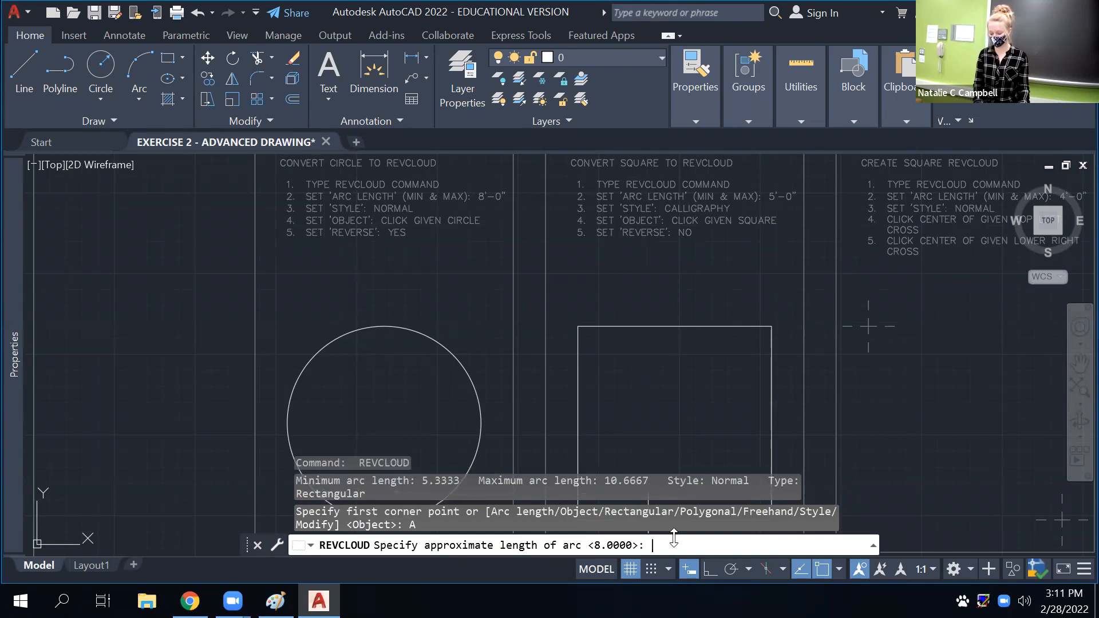
key("Return")
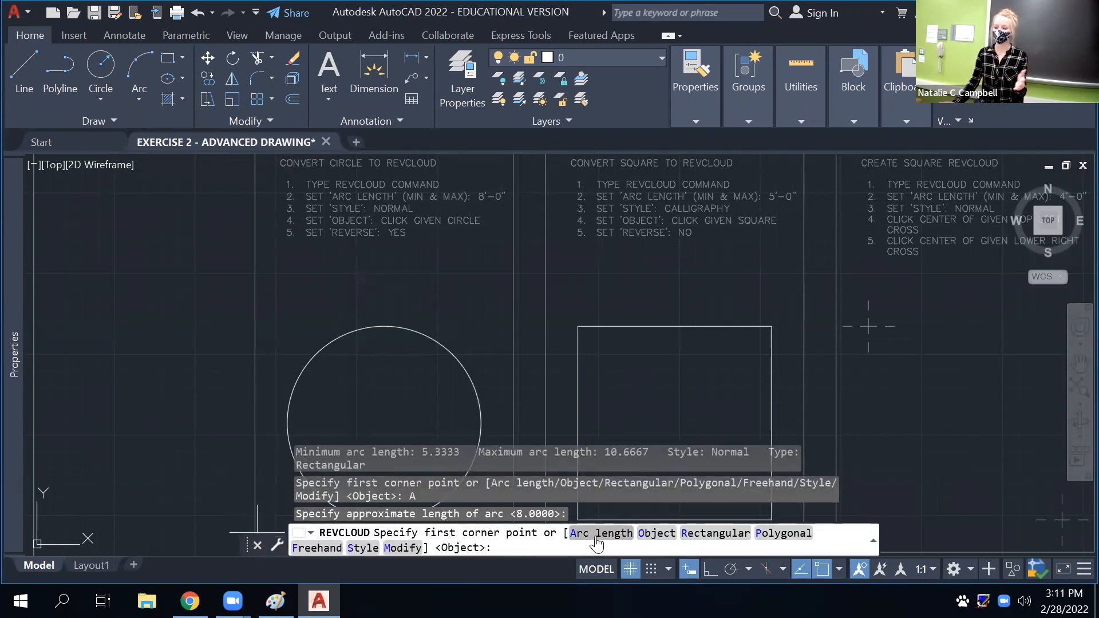
left_click(597, 539)
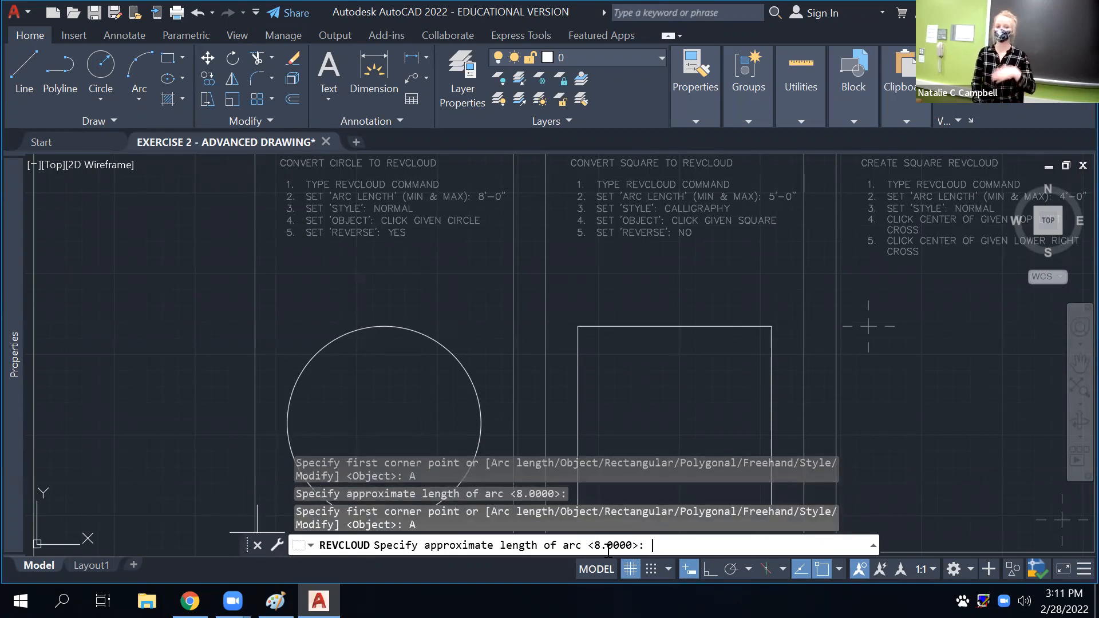
key("Return")
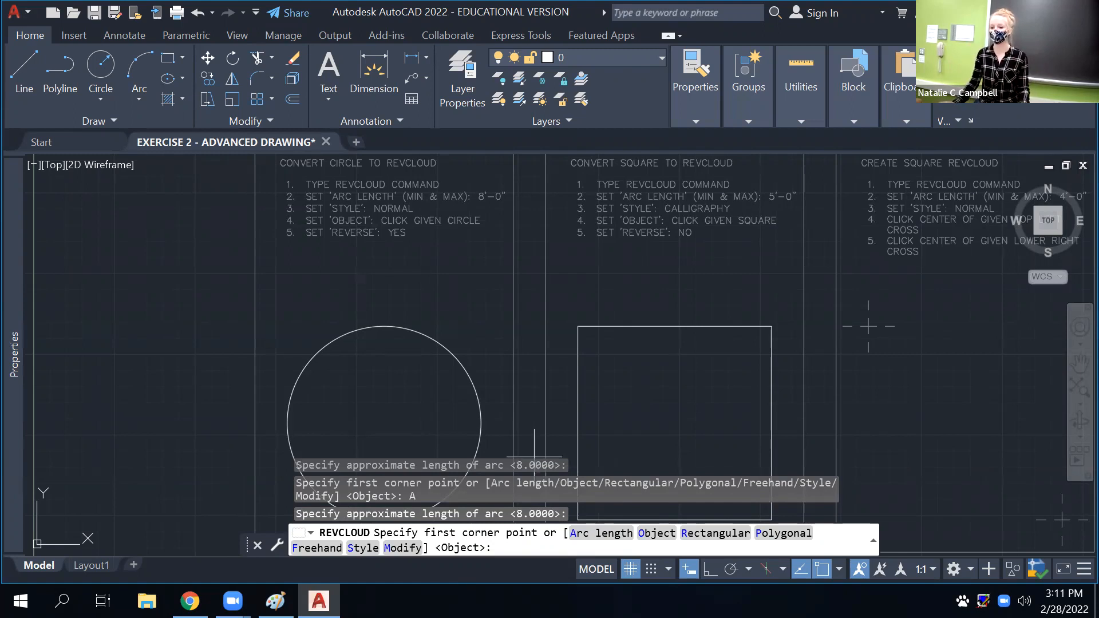
left_click(366, 548)
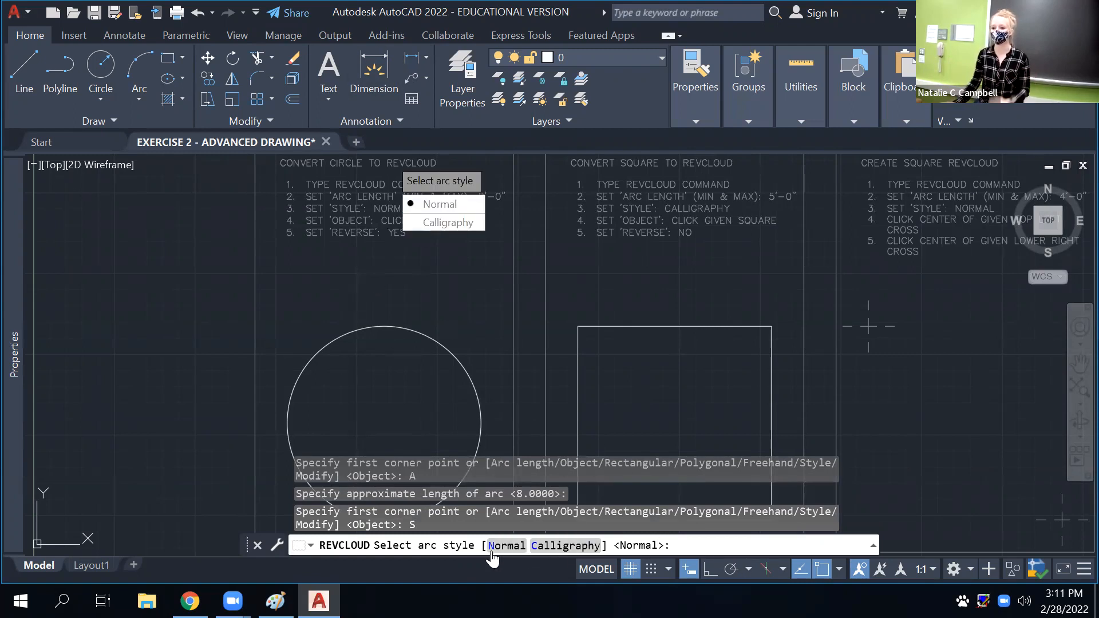
left_click(506, 546)
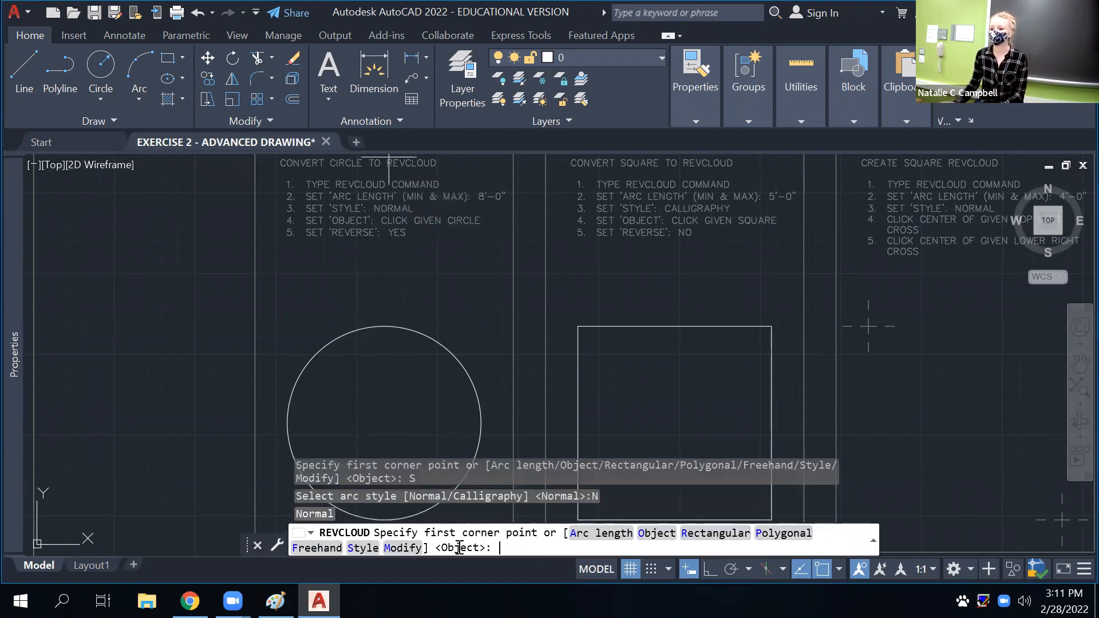
left_click(655, 533)
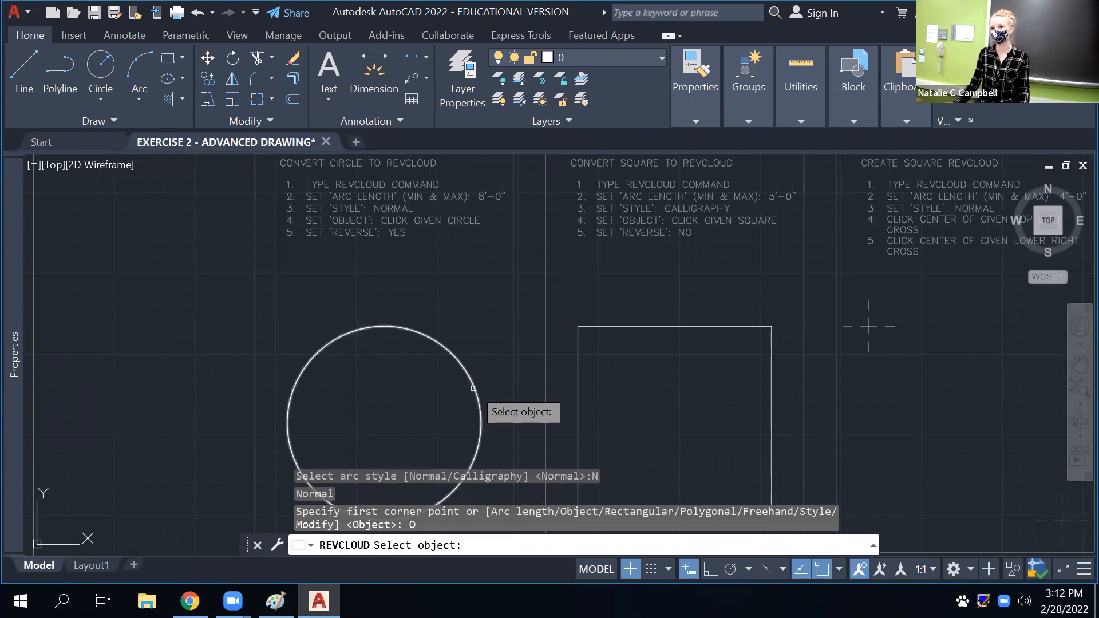
left_click(473, 388)
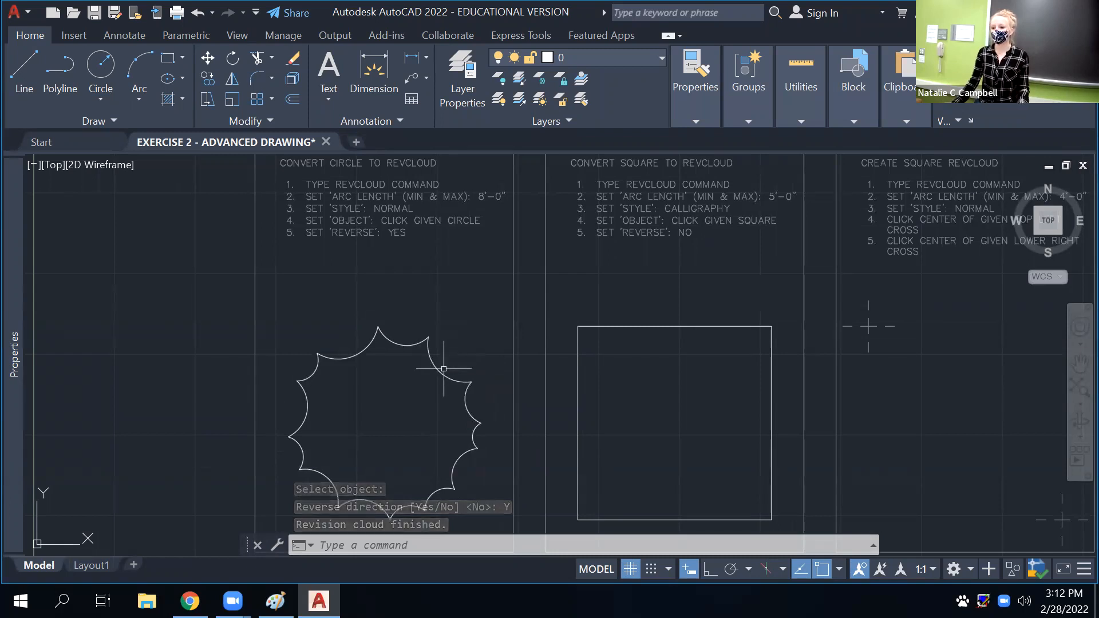
key("Return")
left_click(464, 366)
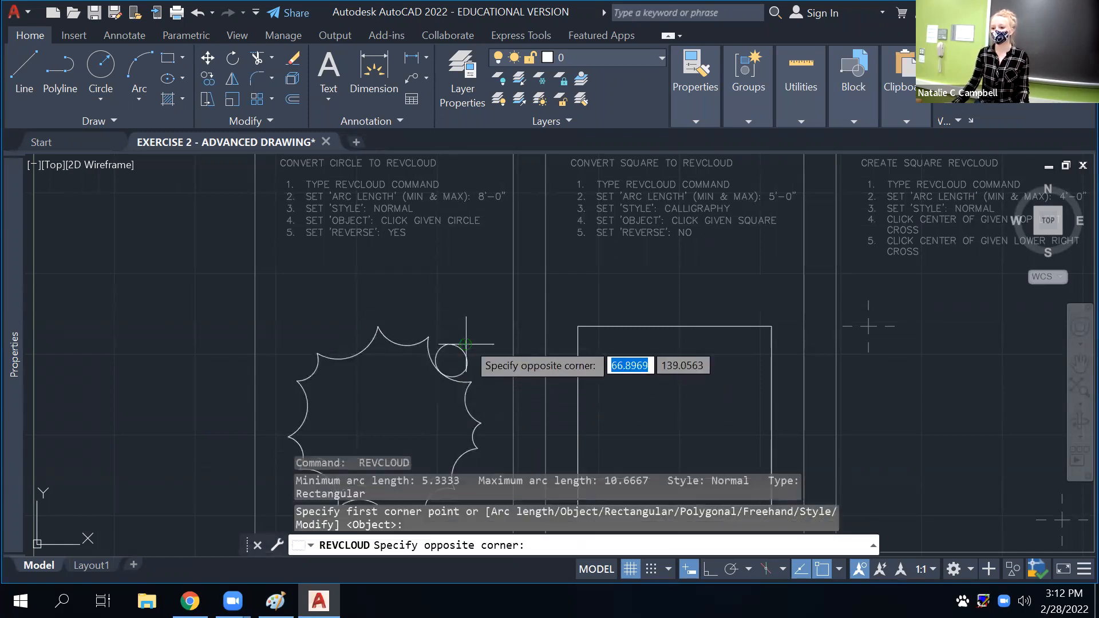
key("Escape")
type("pl")
key("Return")
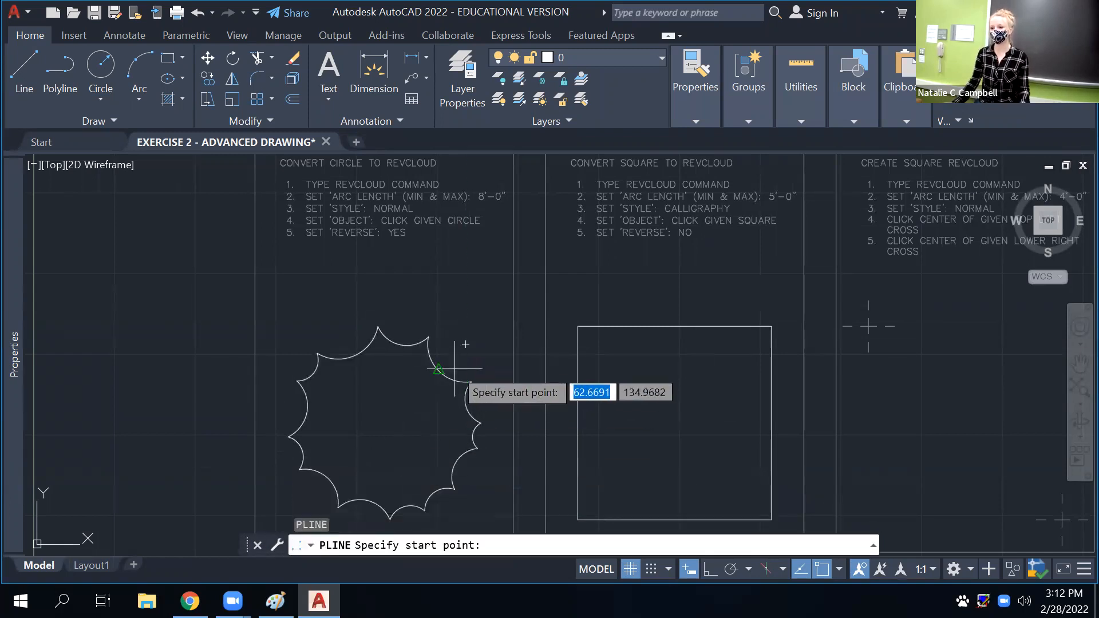
left_click(439, 370)
key("Escape")
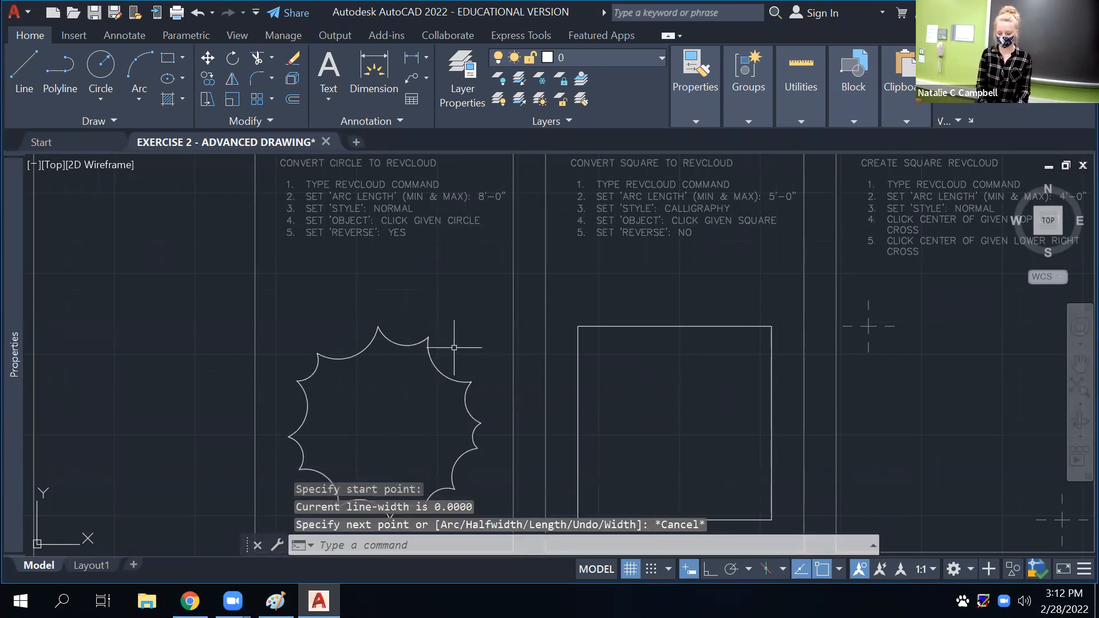
Try Revcloud's Freehand option, and try modifying the converted circle's revision cloud with the Modify option
type("REV")
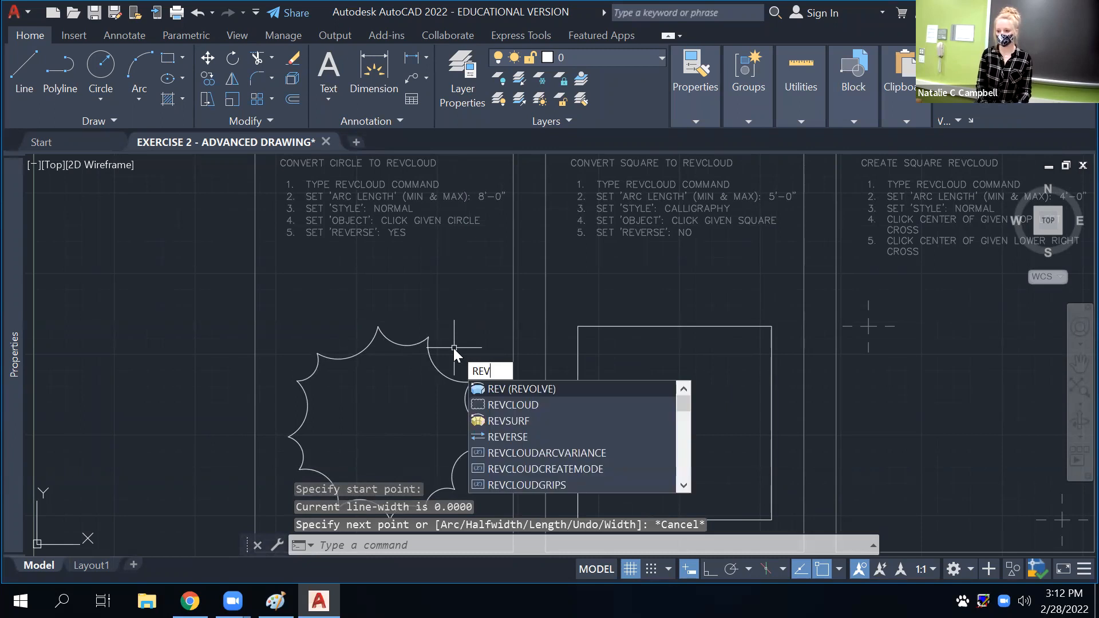
key("Down")
key("Return")
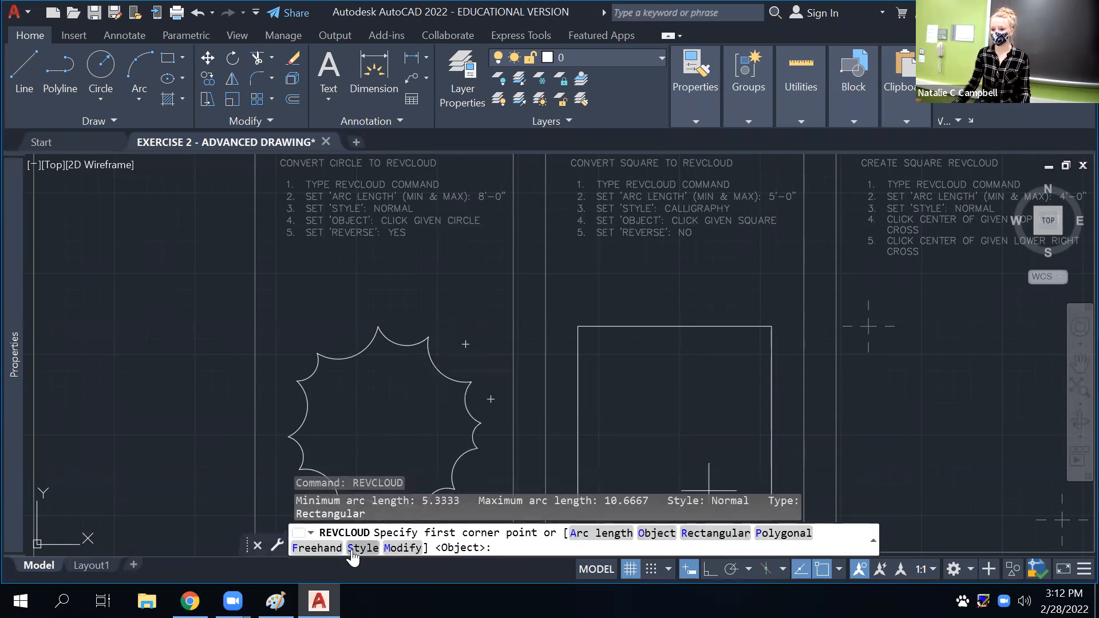
left_click(315, 549)
key("Escape")
key("Return")
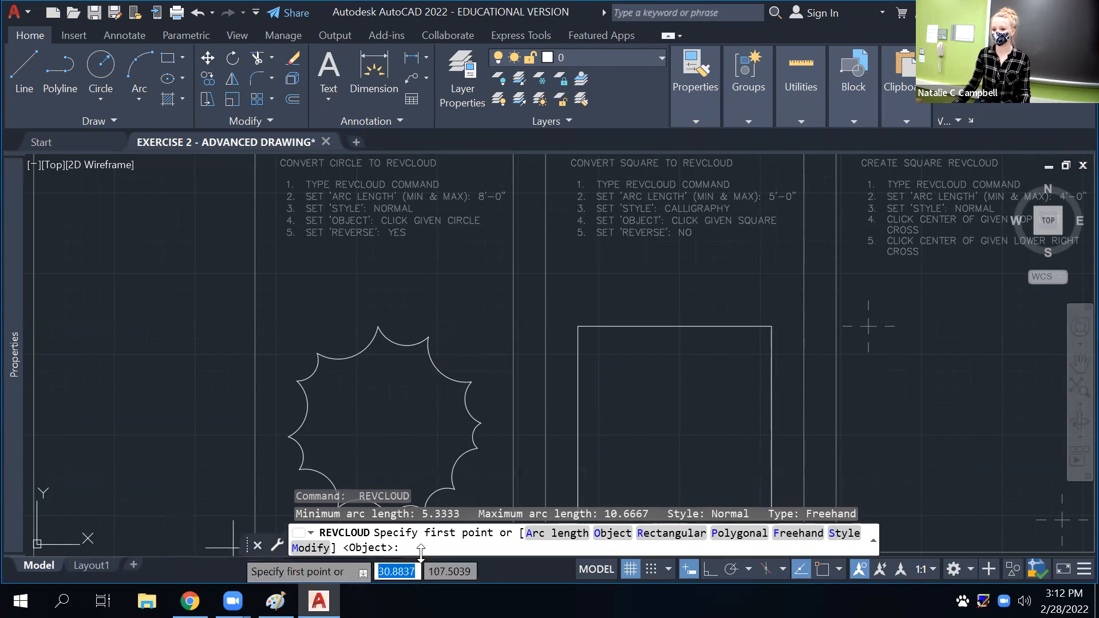
left_click(311, 547)
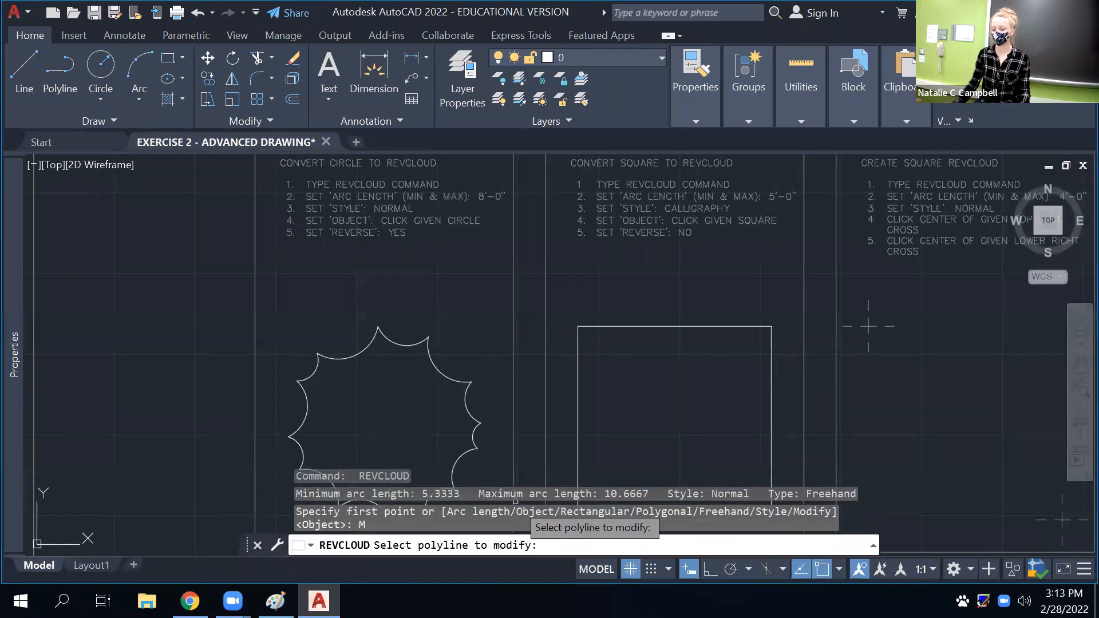
left_click(477, 450)
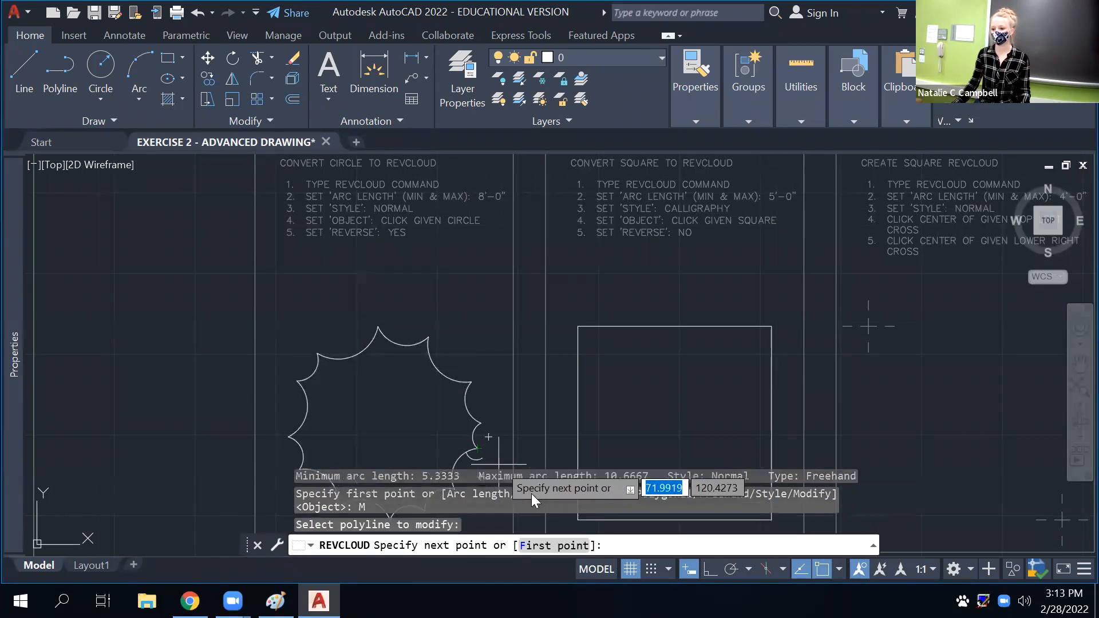
key("Escape")
Review Revcloud's current minimum and maximum arc lengths in the command history, keeping the approximate arc length at 8
scroll(440, 390, "down", 2)
scroll(440, 391, "up", 2)
scroll(439, 391, "down", 2)
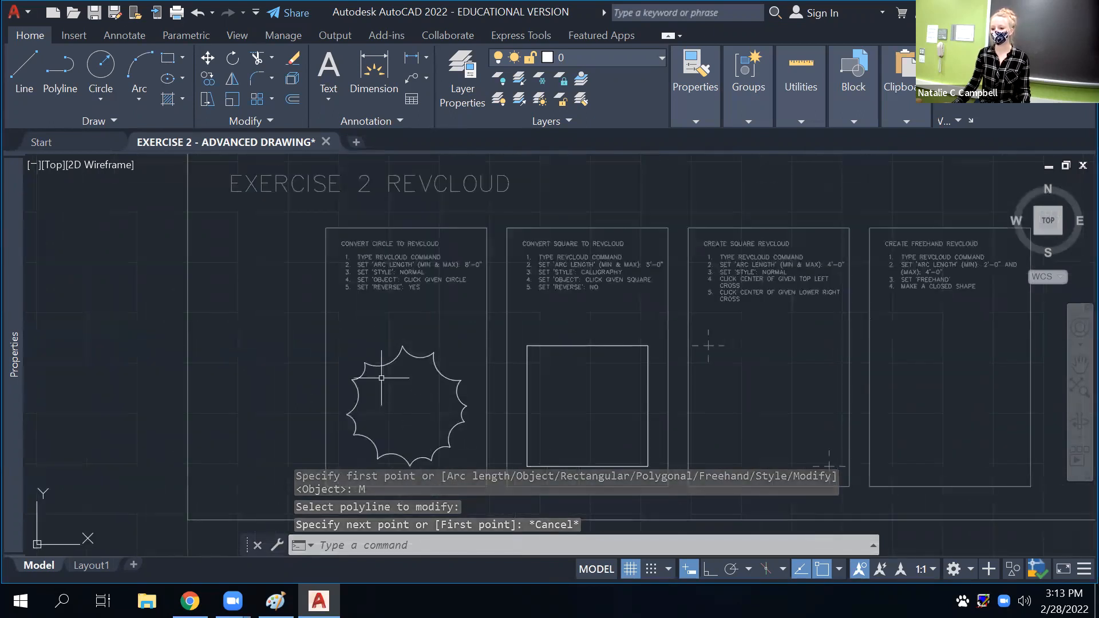
type("REVCLOUD")
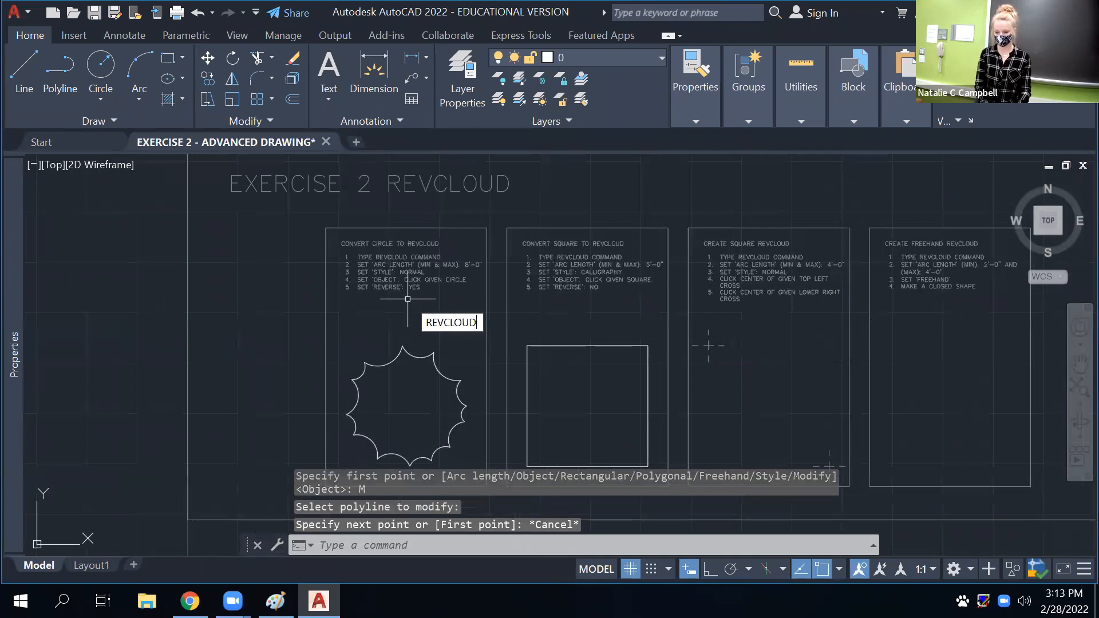
key("Return")
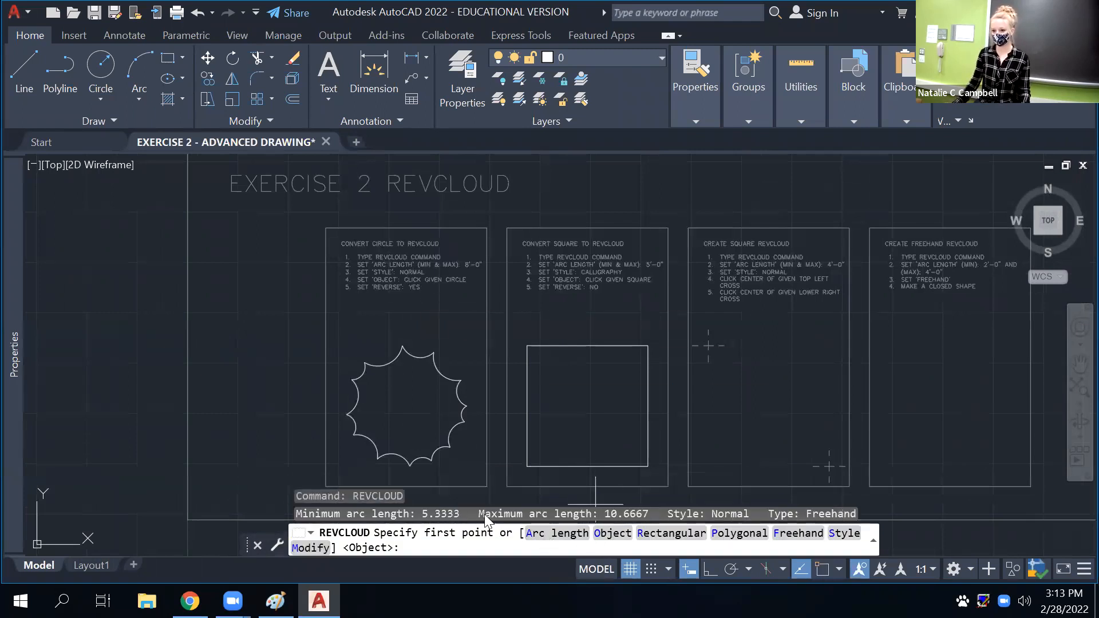
left_click(873, 544)
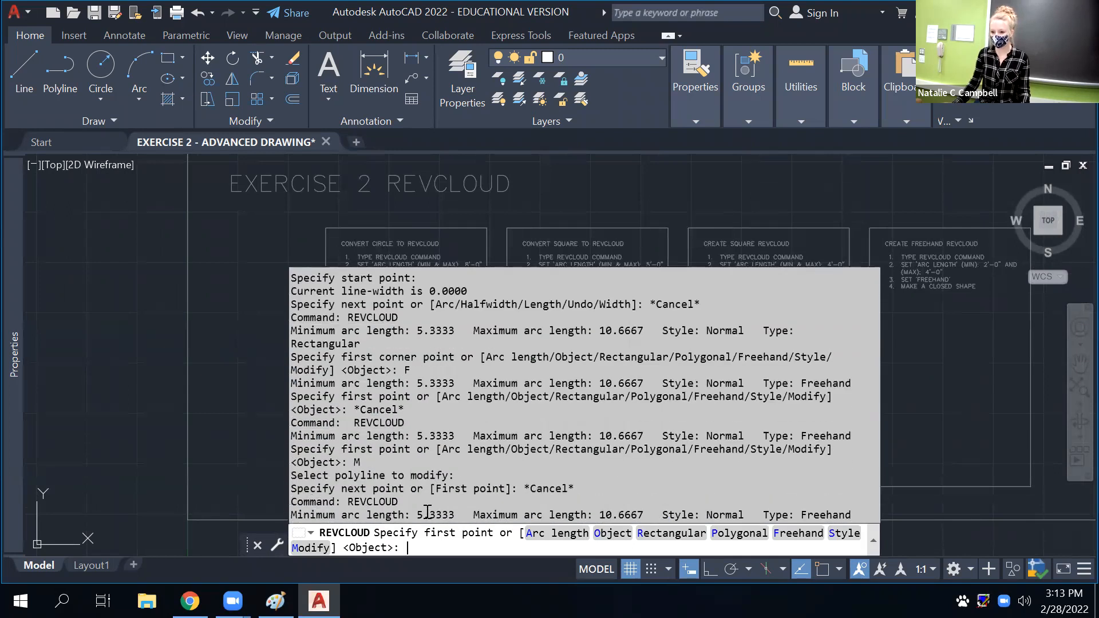
left_click_drag(427, 514, 663, 515)
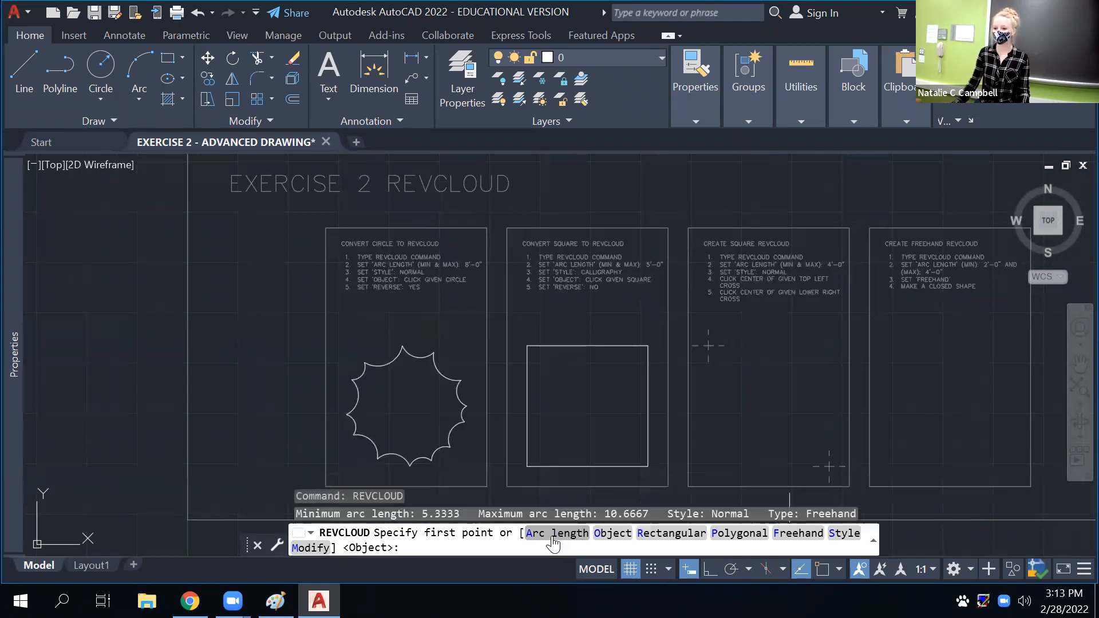
left_click(558, 543)
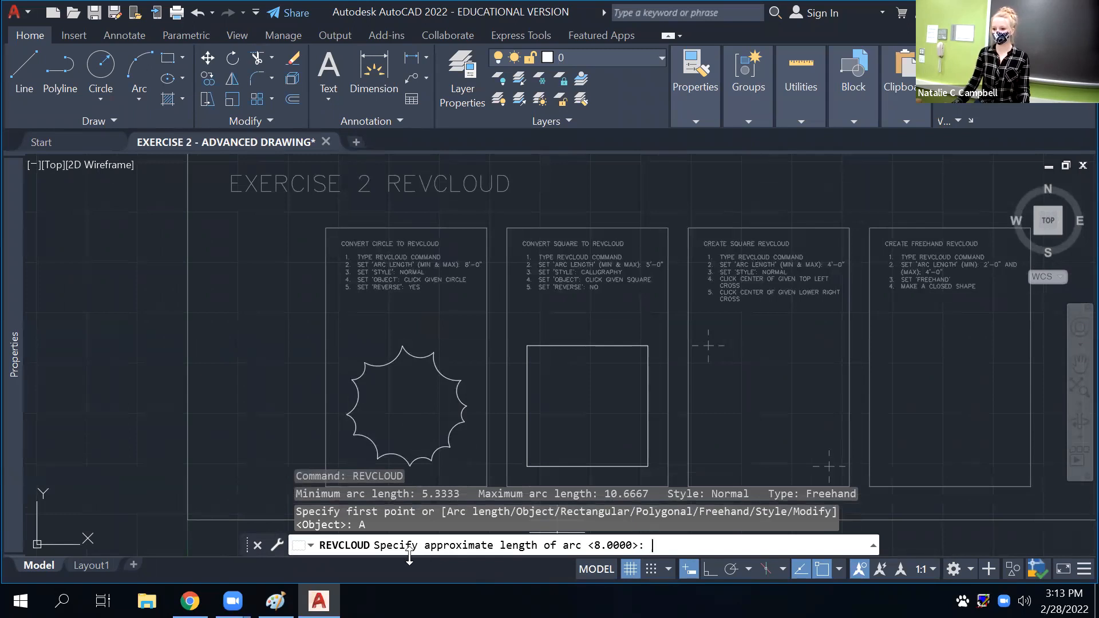
key("Return")
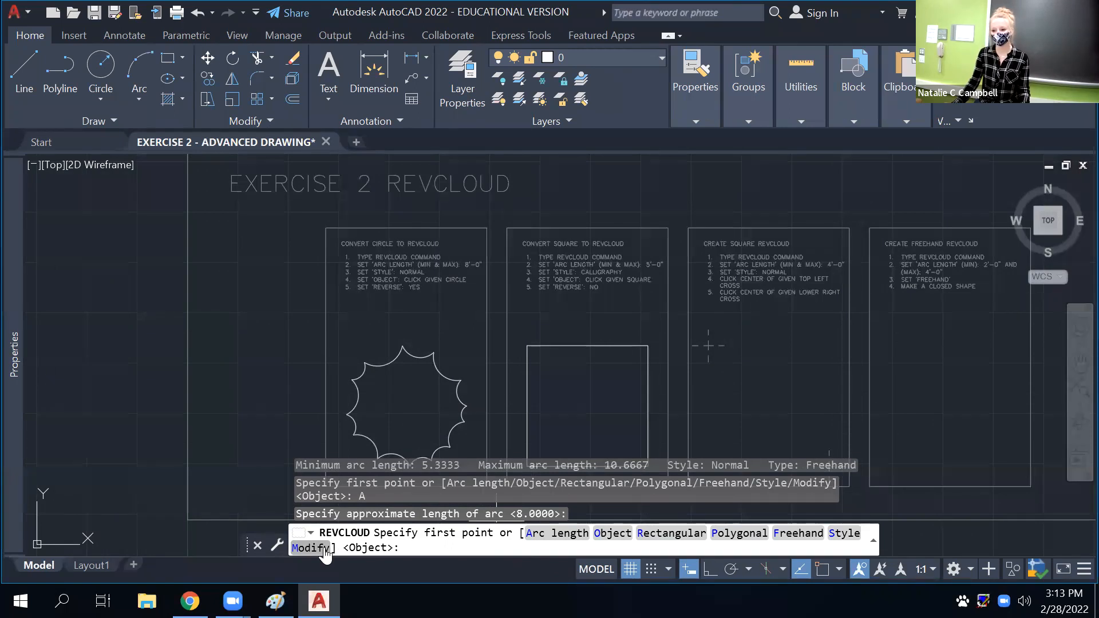
key("Escape")
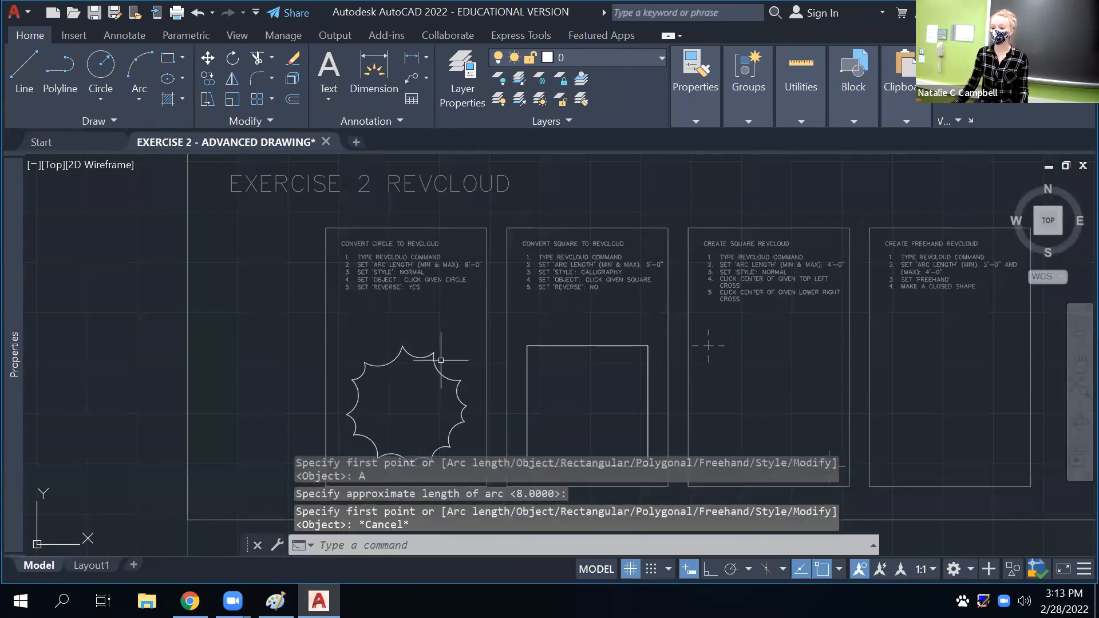
left_click(386, 447)
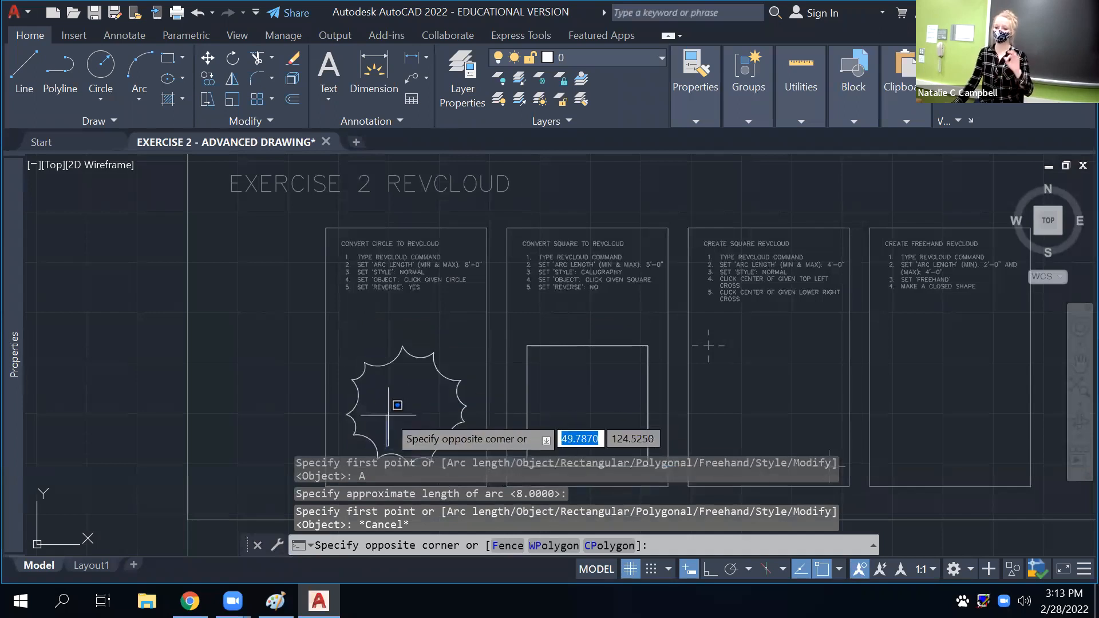
left_click(389, 415)
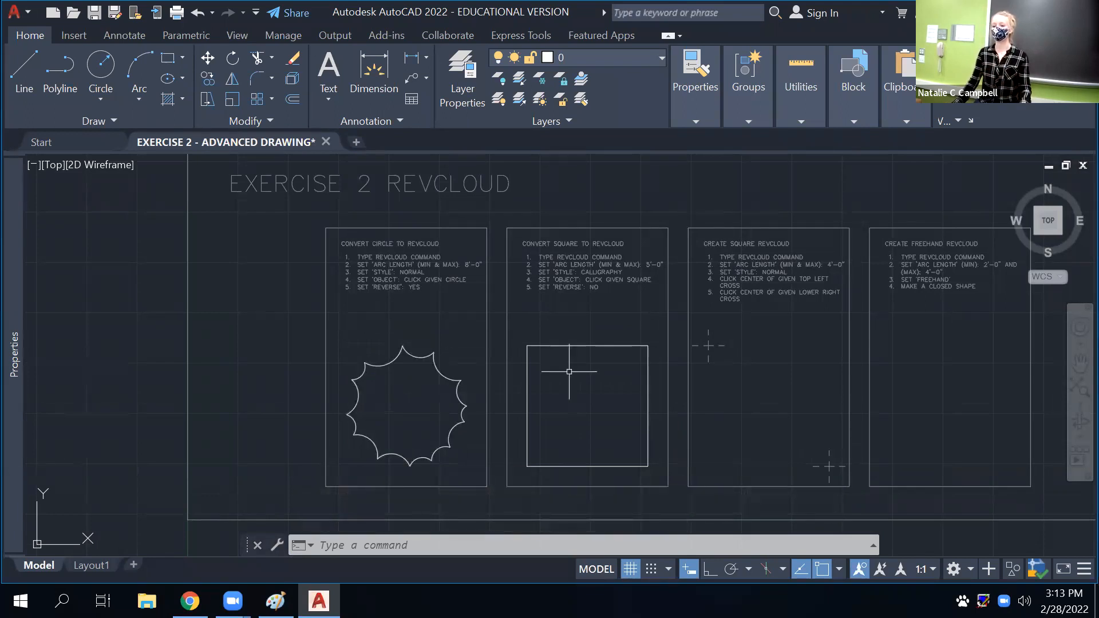
middle_click_drag(767, 404, 679, 398)
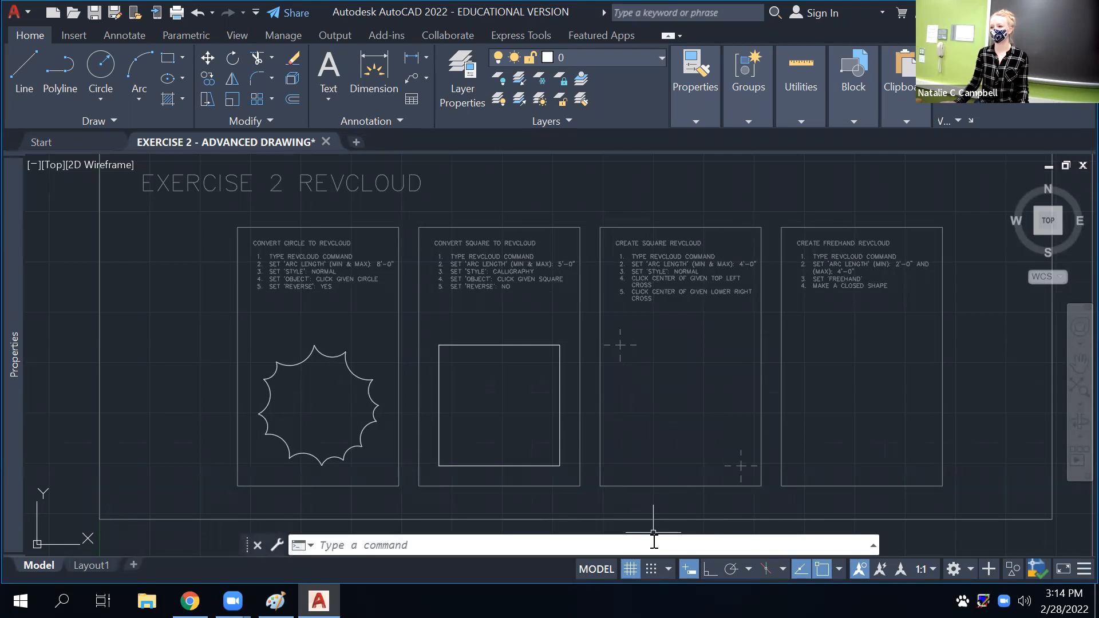
left_click(502, 339)
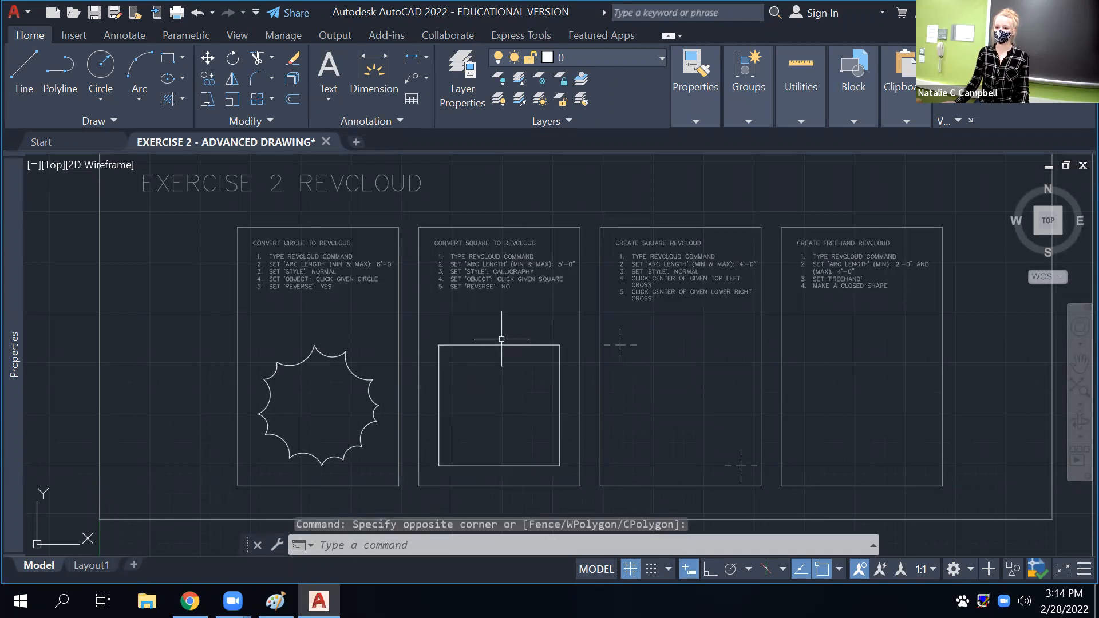
key("Escape")
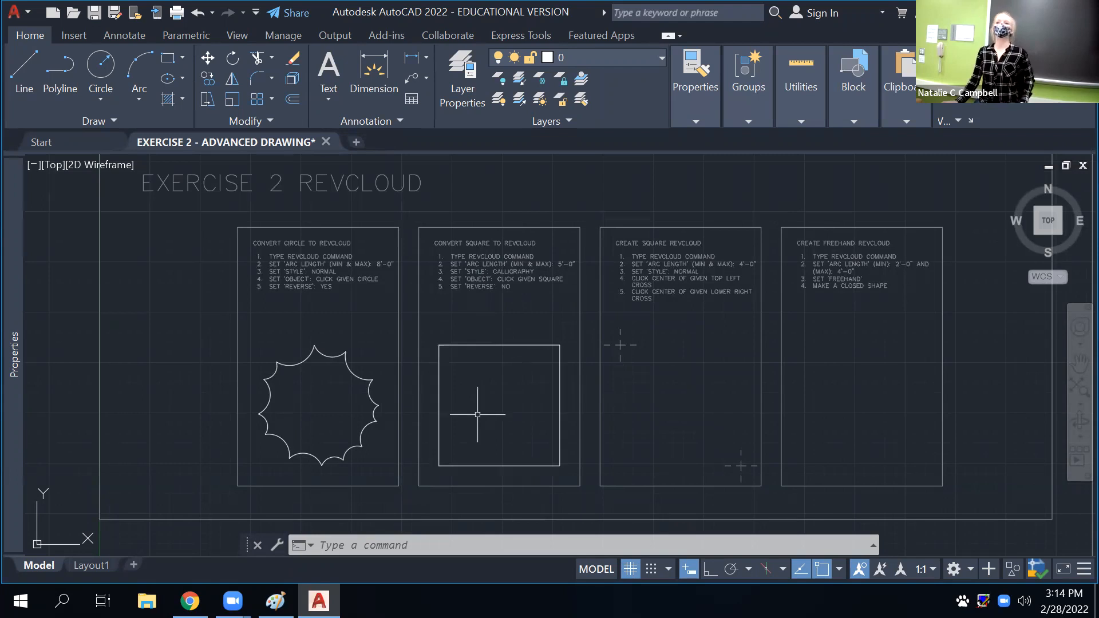
left_click(356, 329)
left_click(325, 389)
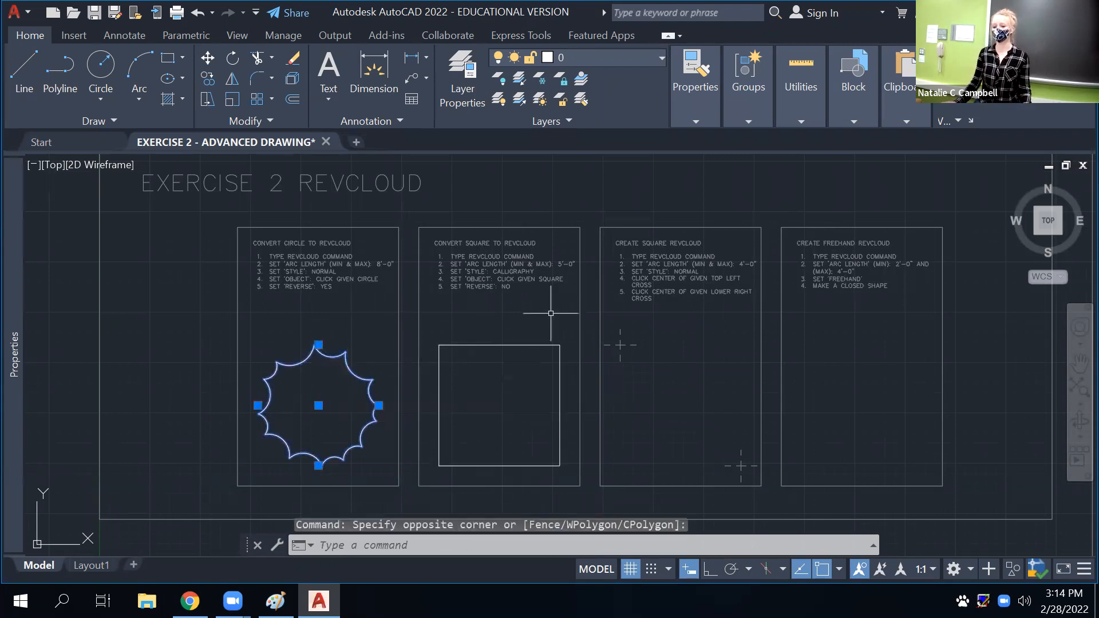
key("Escape")
Start the Revcloud command for the given square and set its approximate arc length to 5
scroll(538, 327, "up", 2)
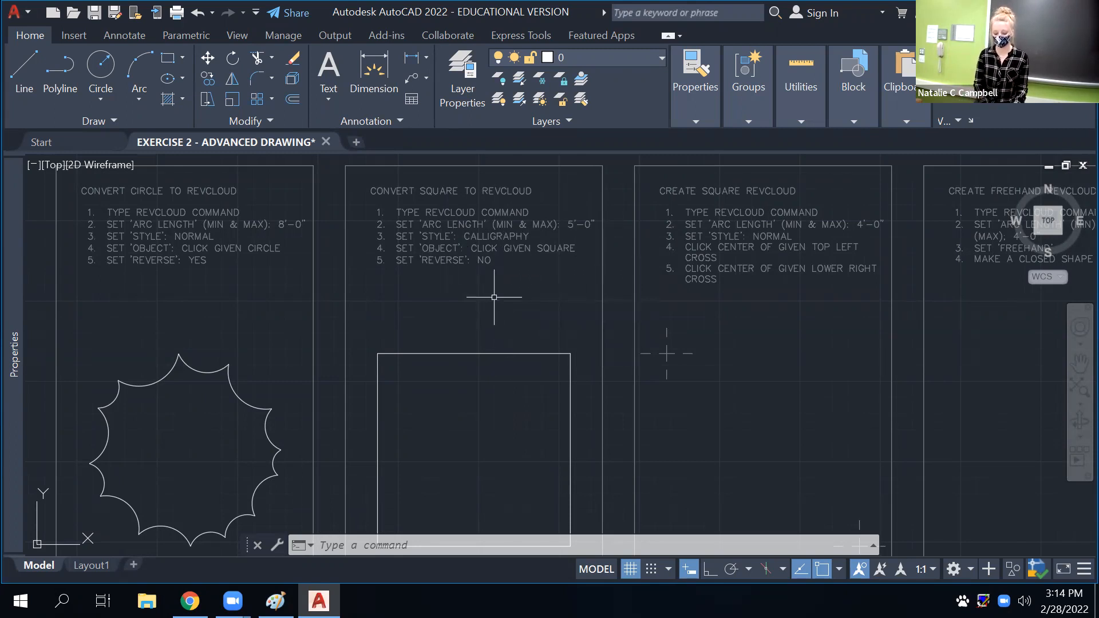
type("REV")
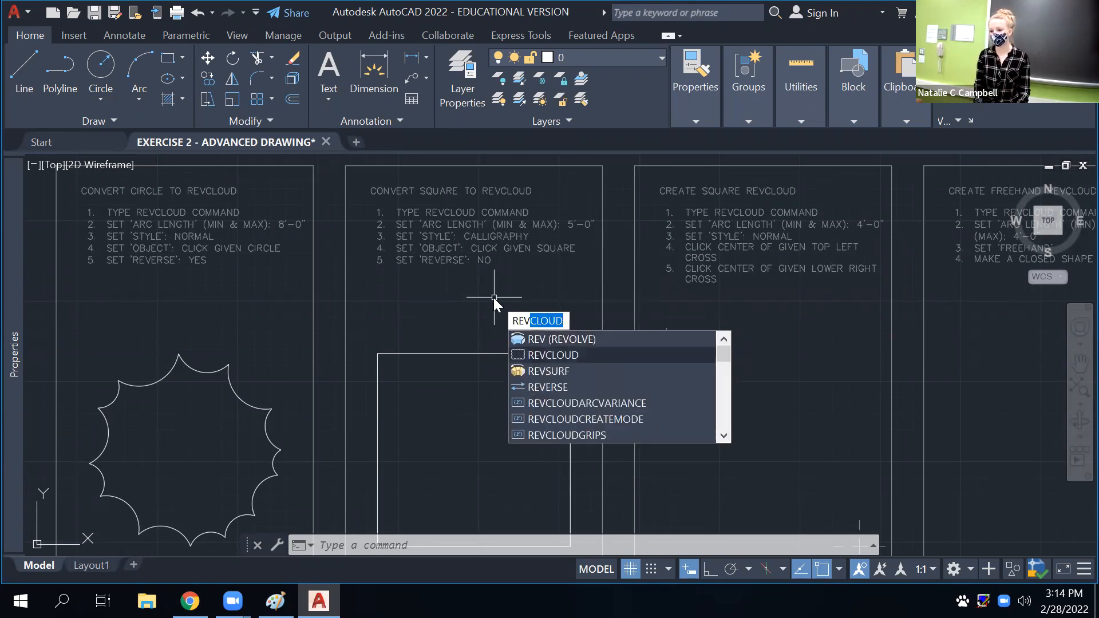
key("Return")
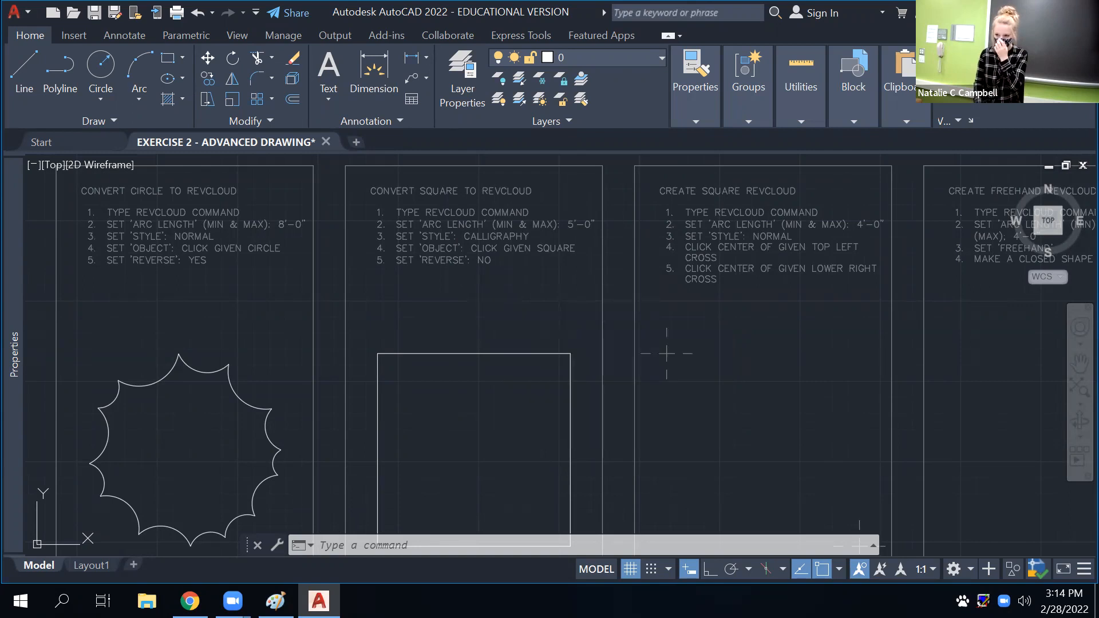
left_click(580, 533)
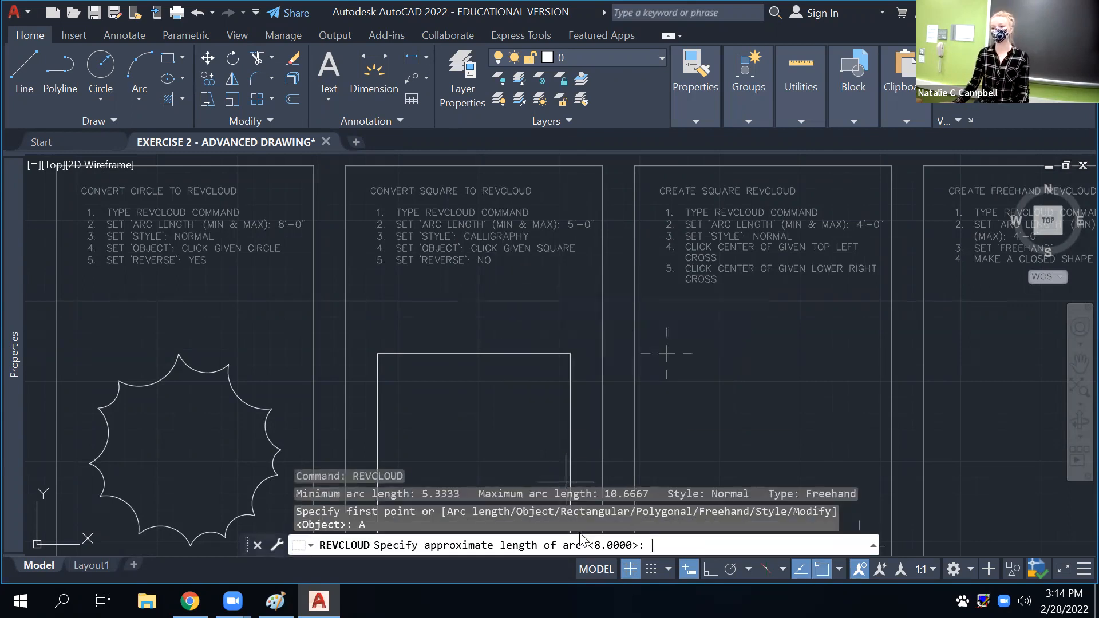
type("5")
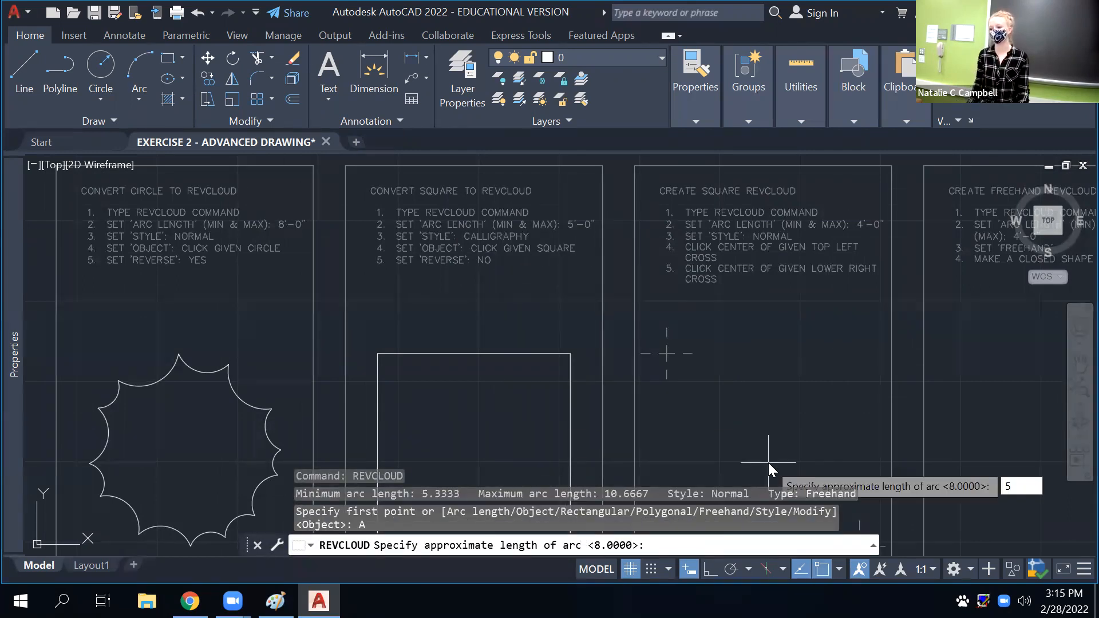
key("Return")
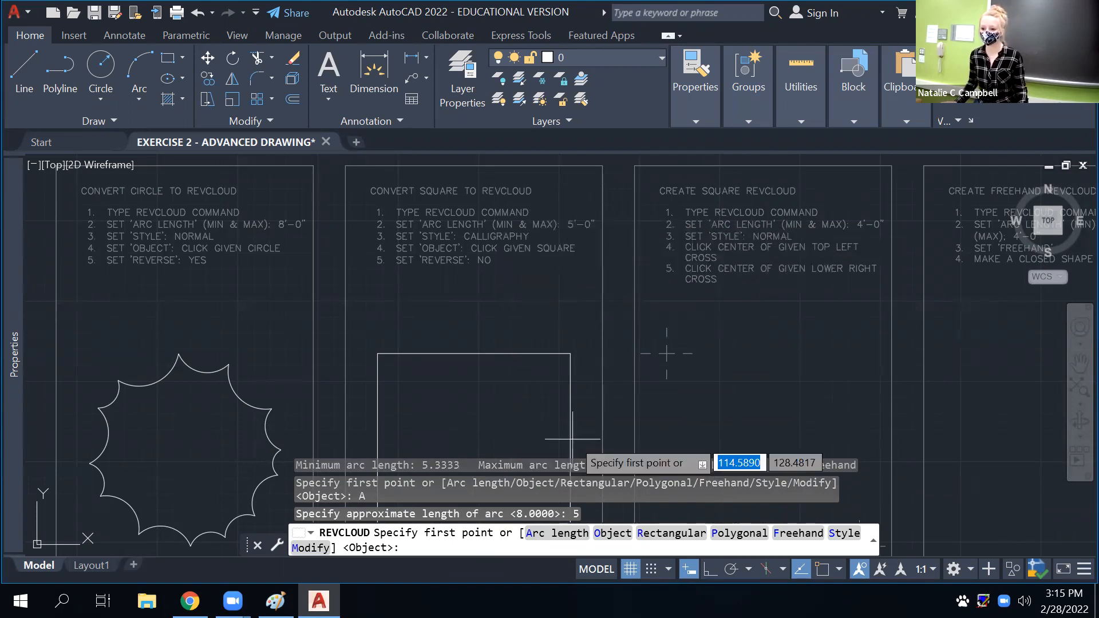
Convert the given square into a revision cloud with the Calligraphy style, without reversing its direction
left_click(845, 534)
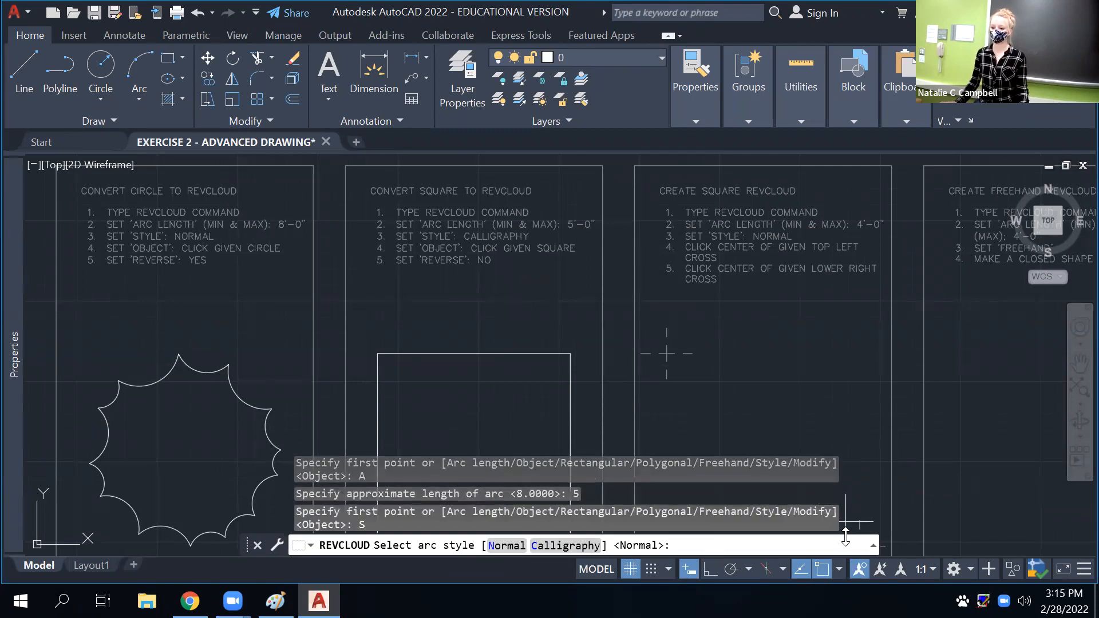
left_click(589, 545)
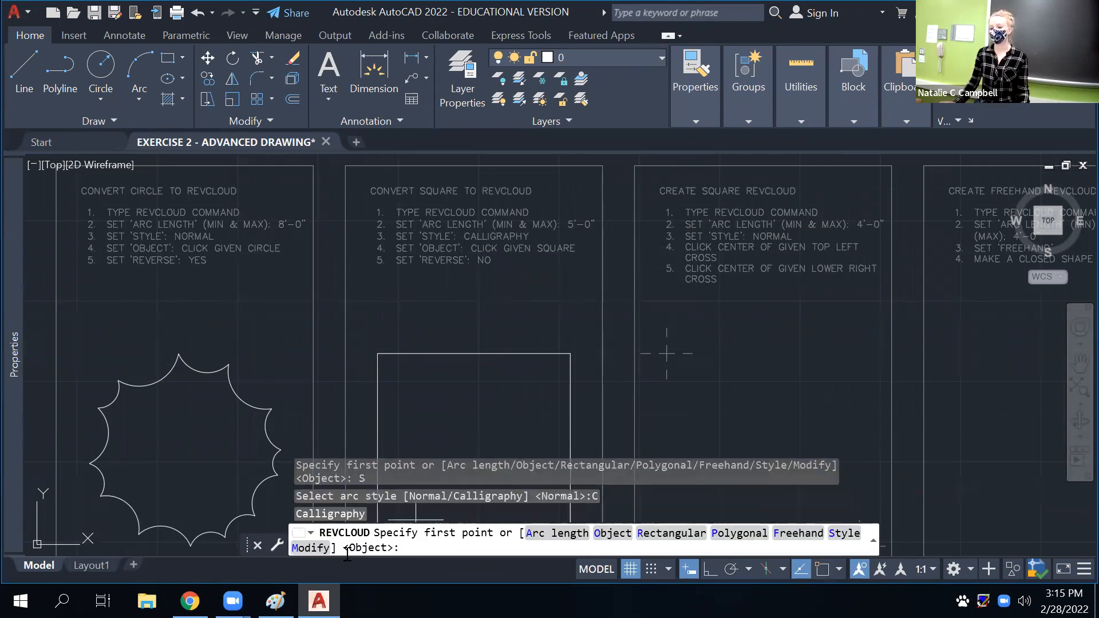
left_click(614, 533)
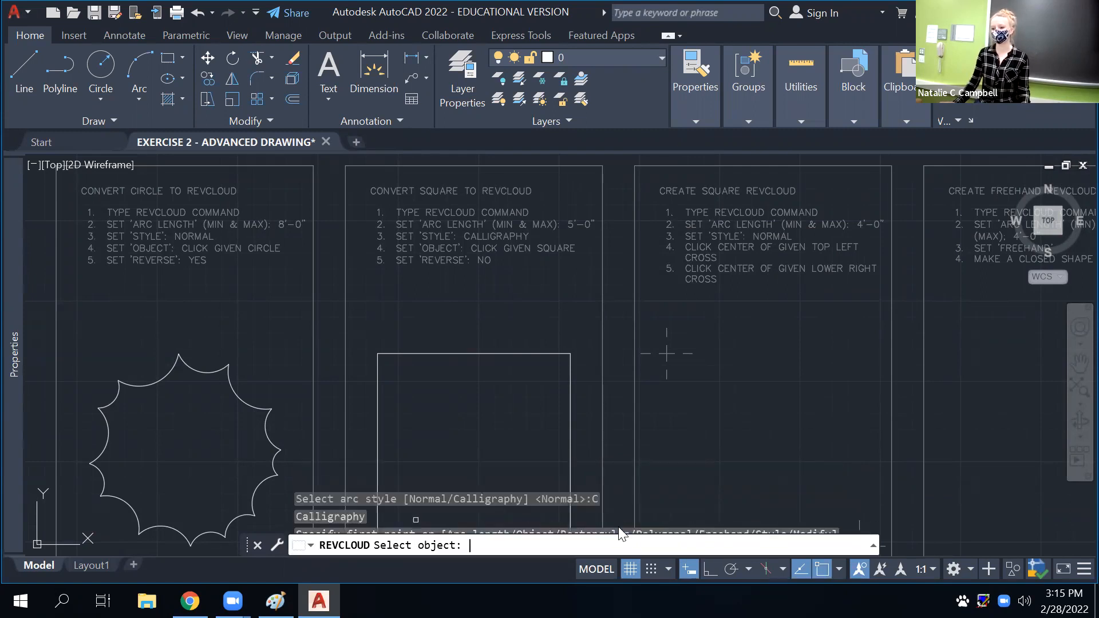
left_click(552, 355)
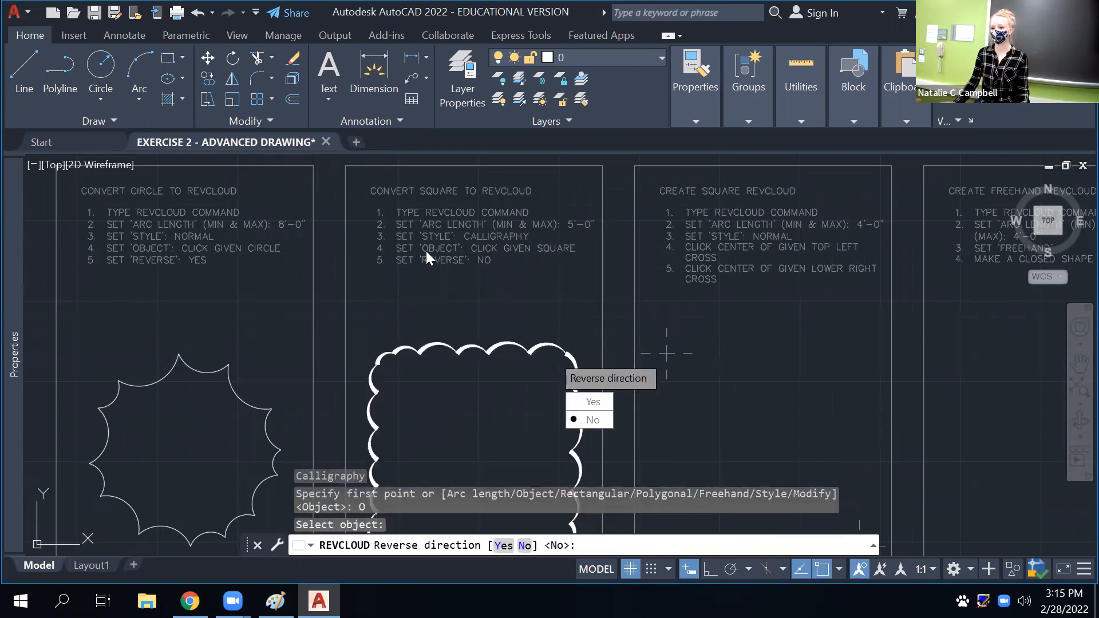
left_click(593, 421)
Inspect the converted circle and square clouds, and examine the instructions for the square and freehand revision clouds
scroll(557, 445, "down", 4)
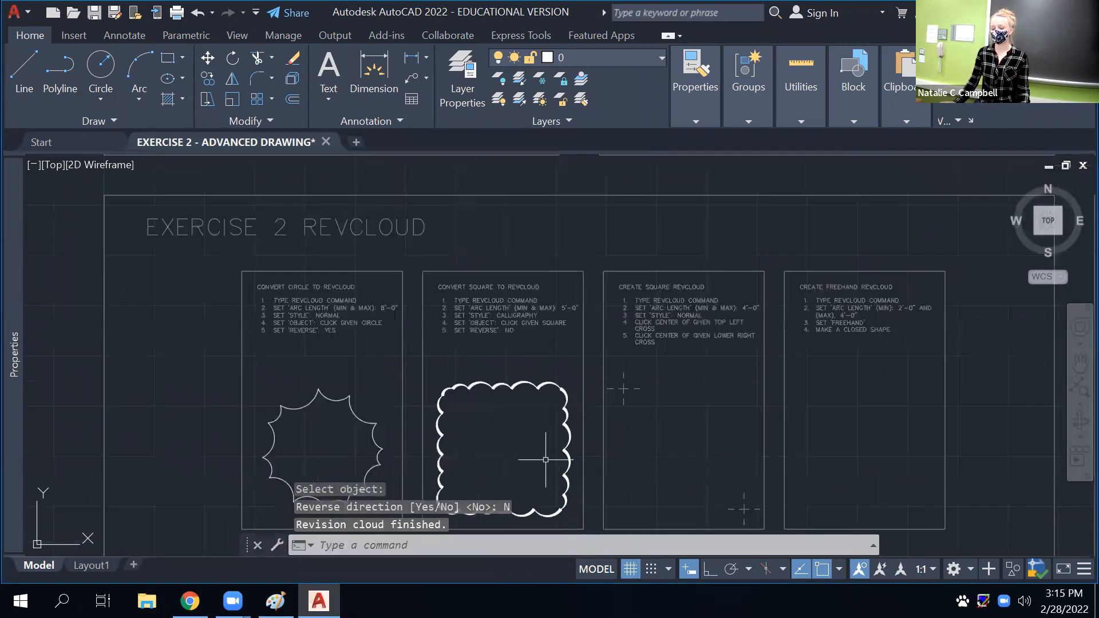
scroll(550, 342, "up", 2)
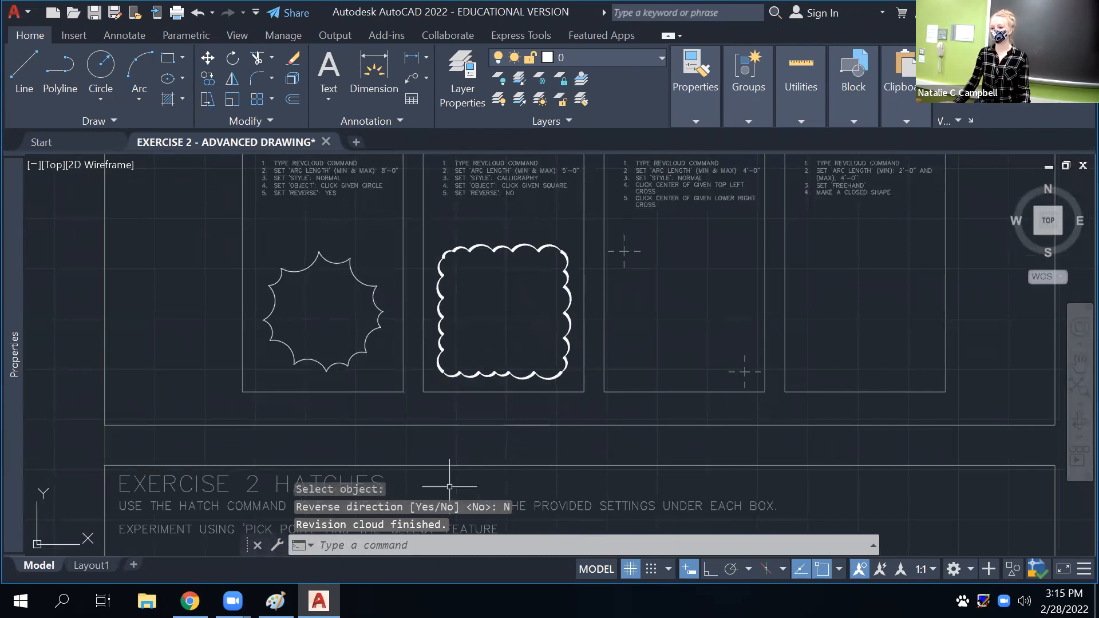
left_click(350, 245)
left_click(304, 320)
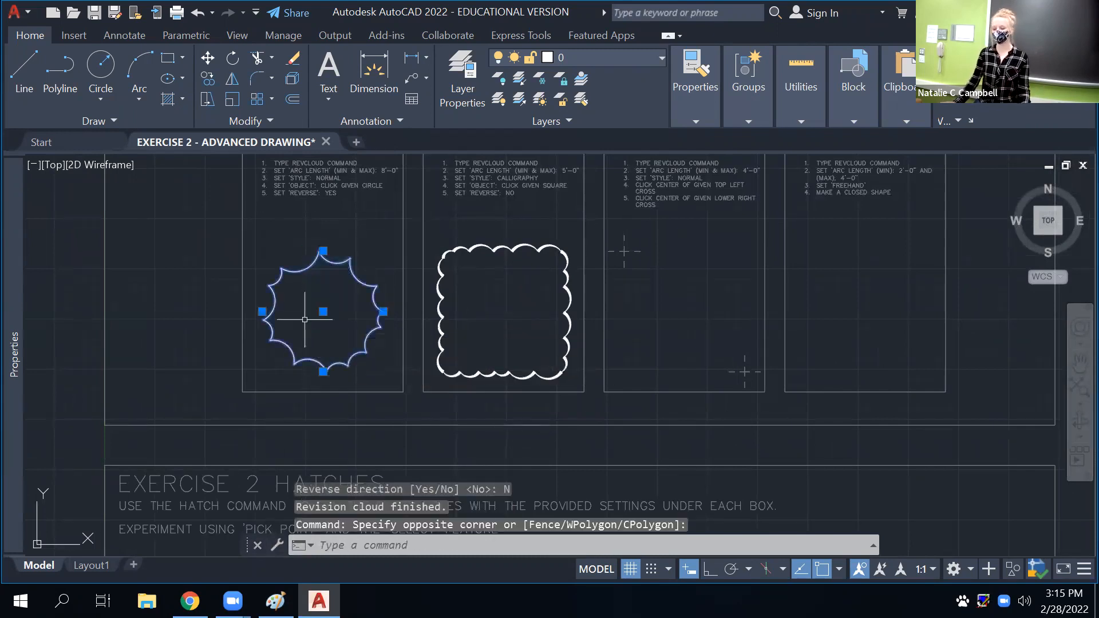
middle_click_drag(624, 327, 422, 434)
key("Escape")
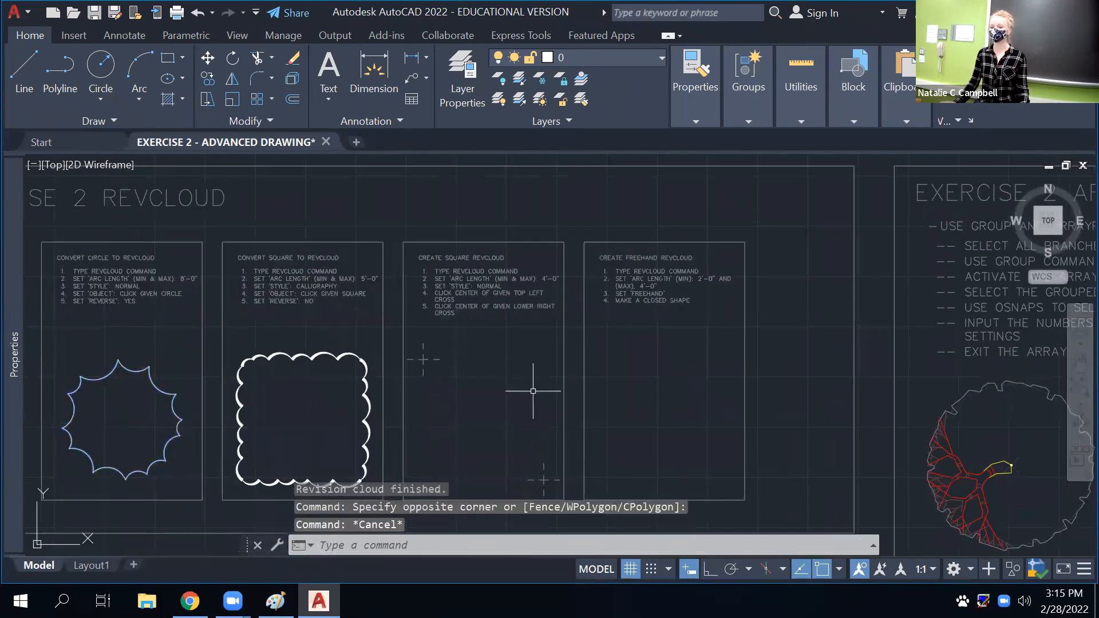
middle_click_drag(533, 390, 510, 370)
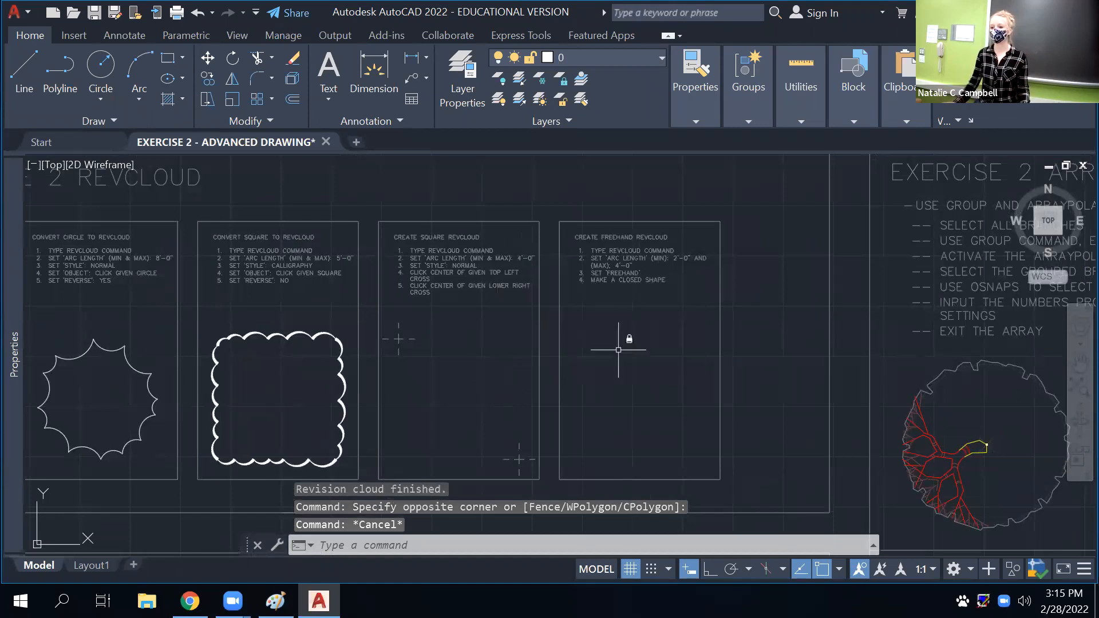
scroll(478, 347, "up", 5)
scroll(471, 378, "down", 2)
scroll(473, 344, "down", 2)
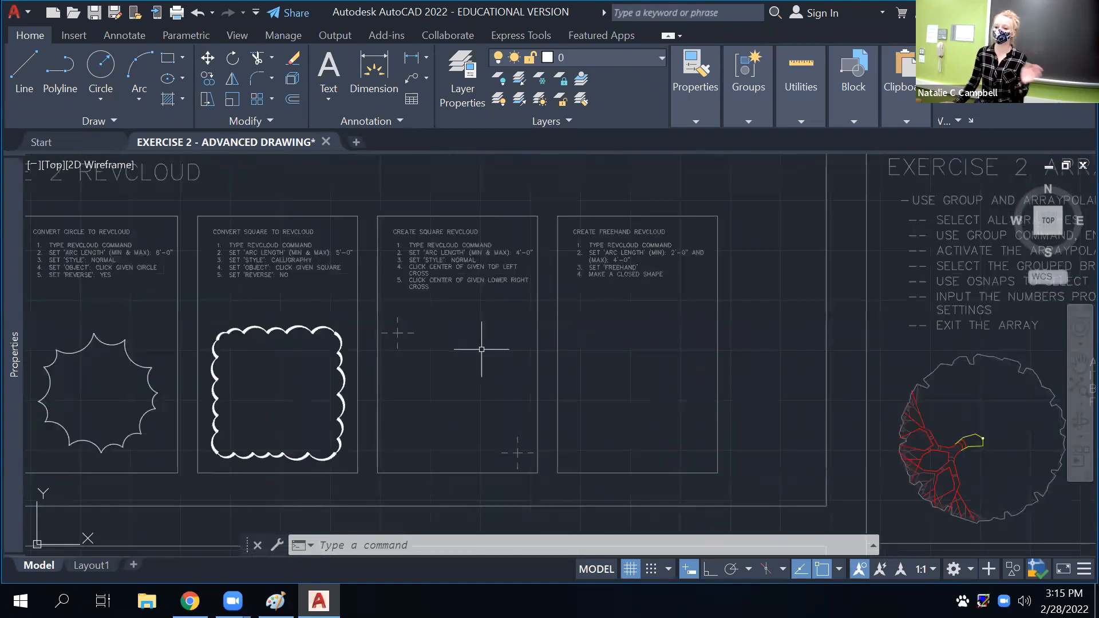
type("REV")
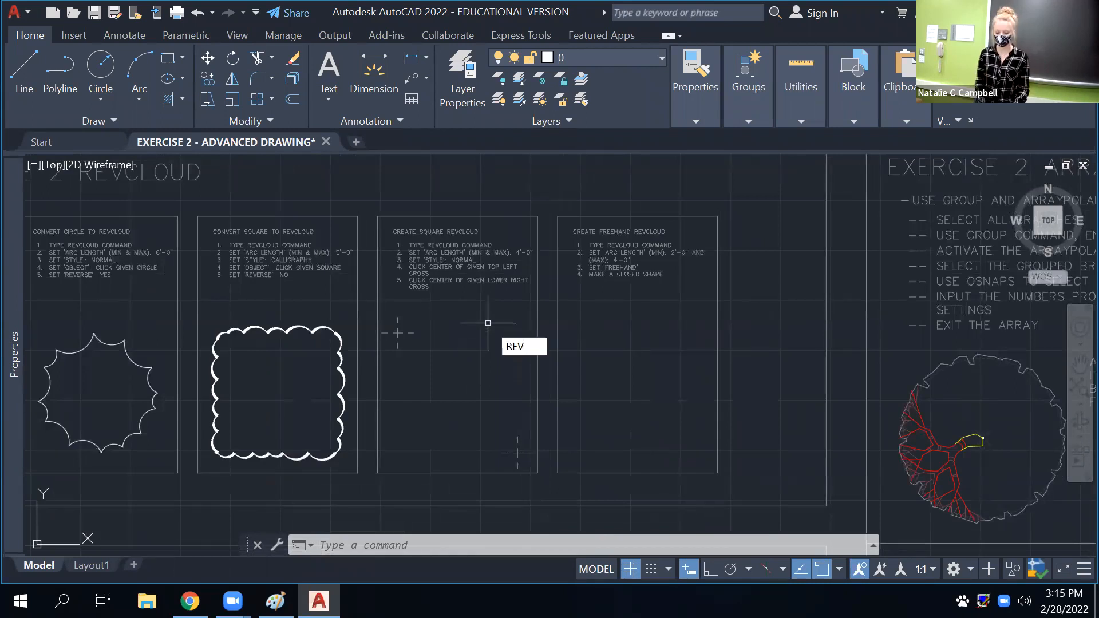
key("Return")
key("Escape")
Start Revcloud for the square revision cloud task and set the approximate arc length to 4
type("RE")
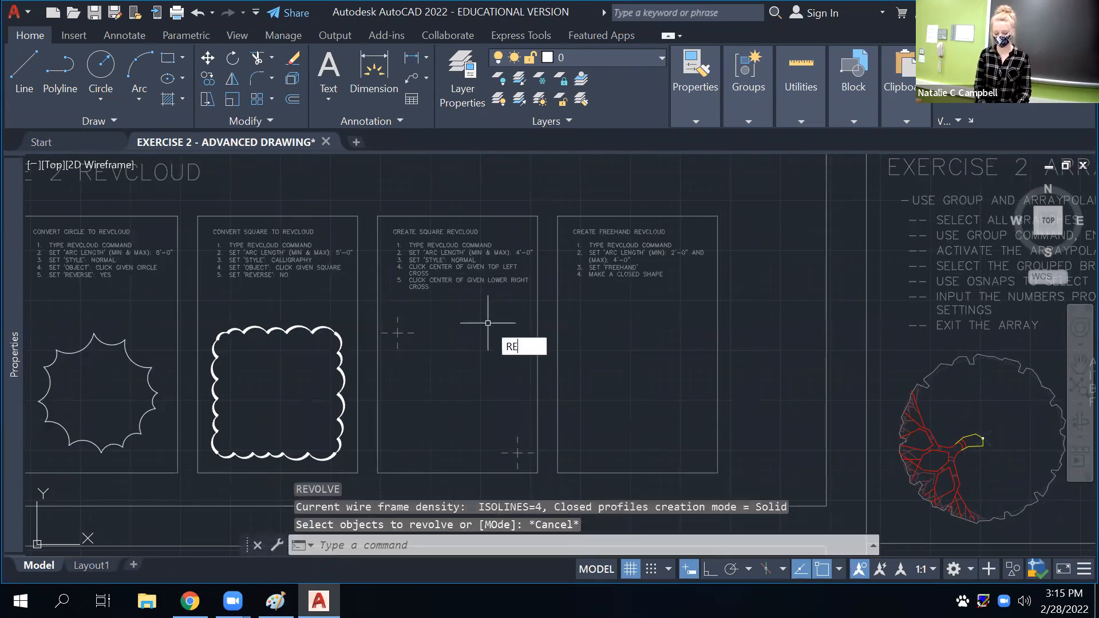
type("VCLOUD")
key("Return")
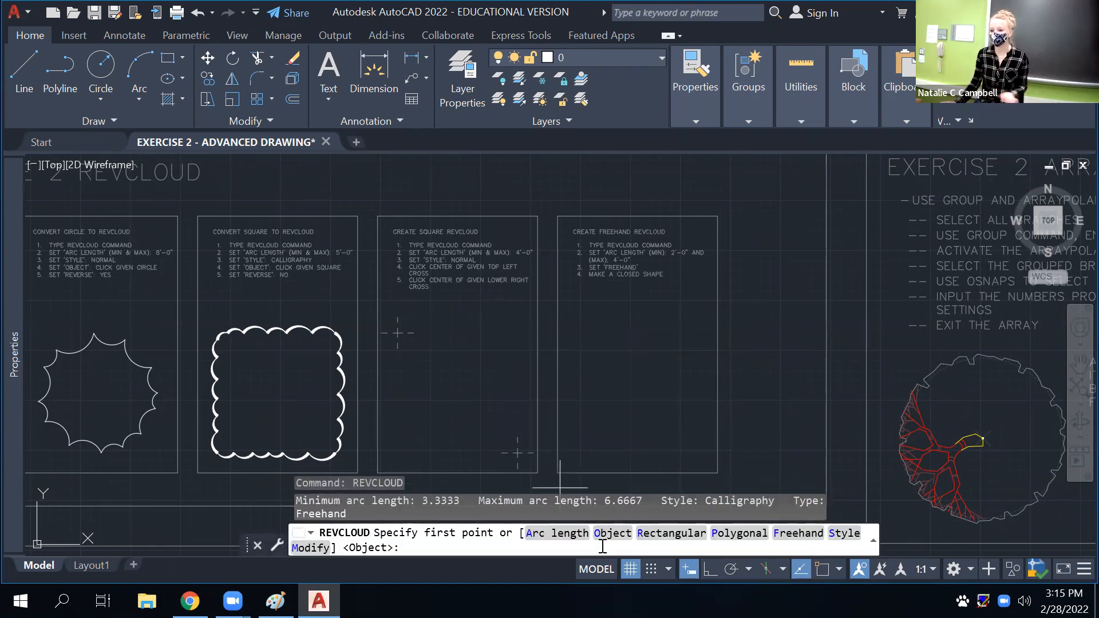
scroll(432, 349, "up", 2)
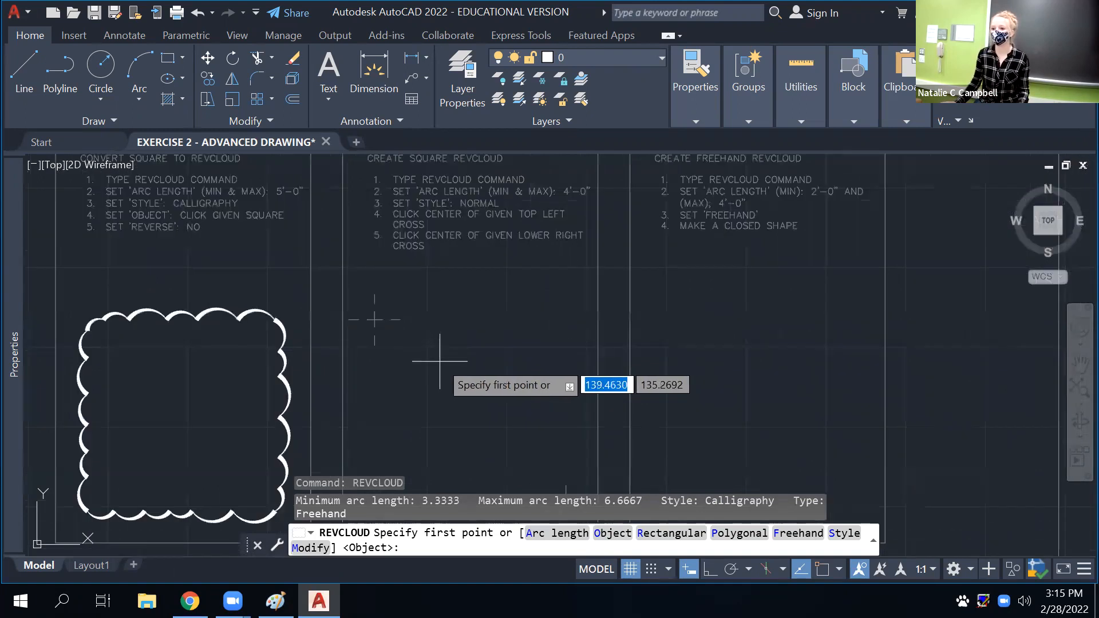
left_click(542, 535)
type("4")
key("Return")
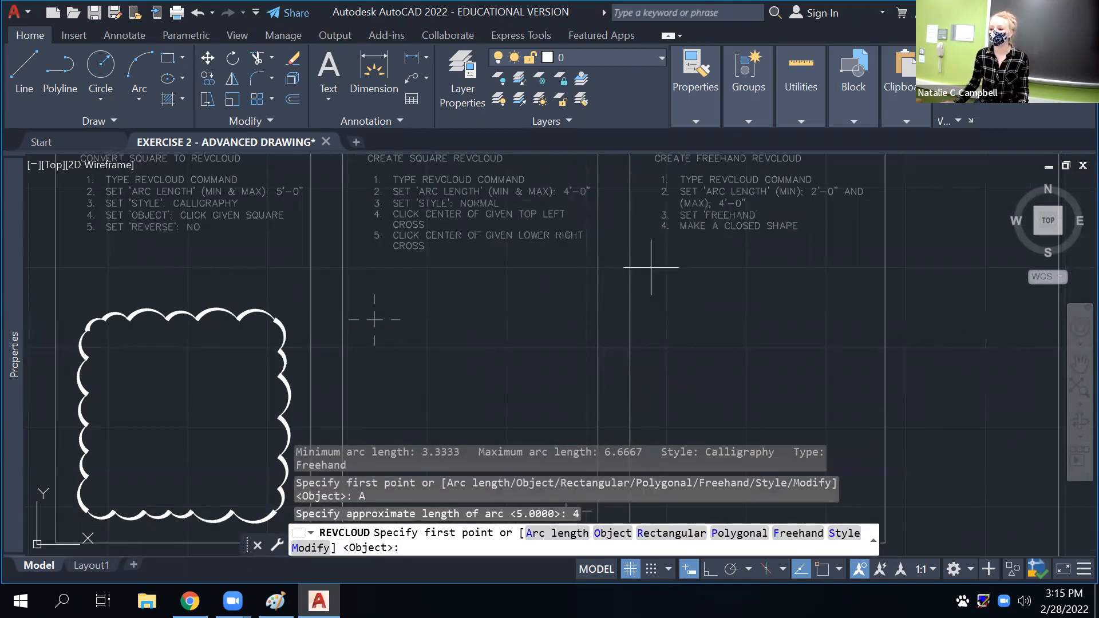
Set the revision cloud style to Normal and choose the Rectangular type for the square revision cloud
left_click(852, 538)
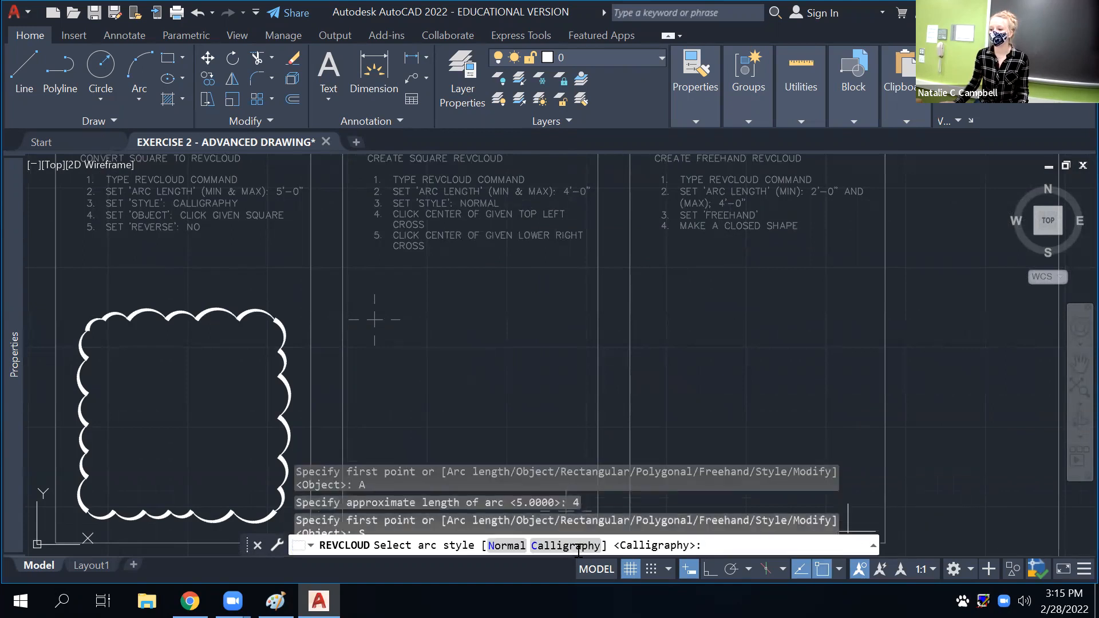
left_click(504, 541)
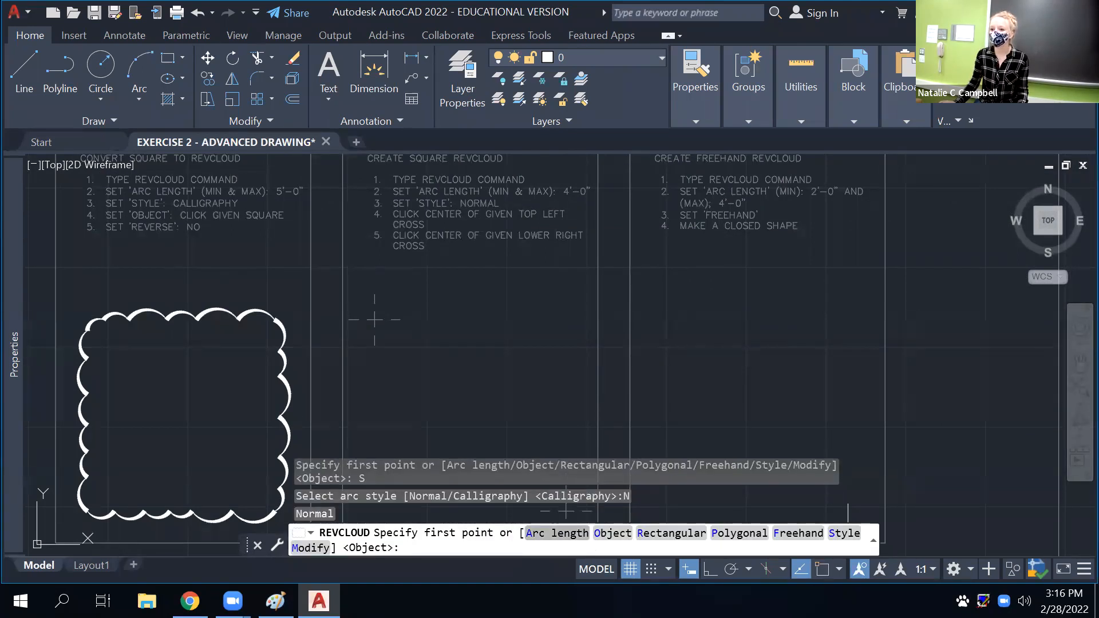
scroll(575, 404, "down", 2)
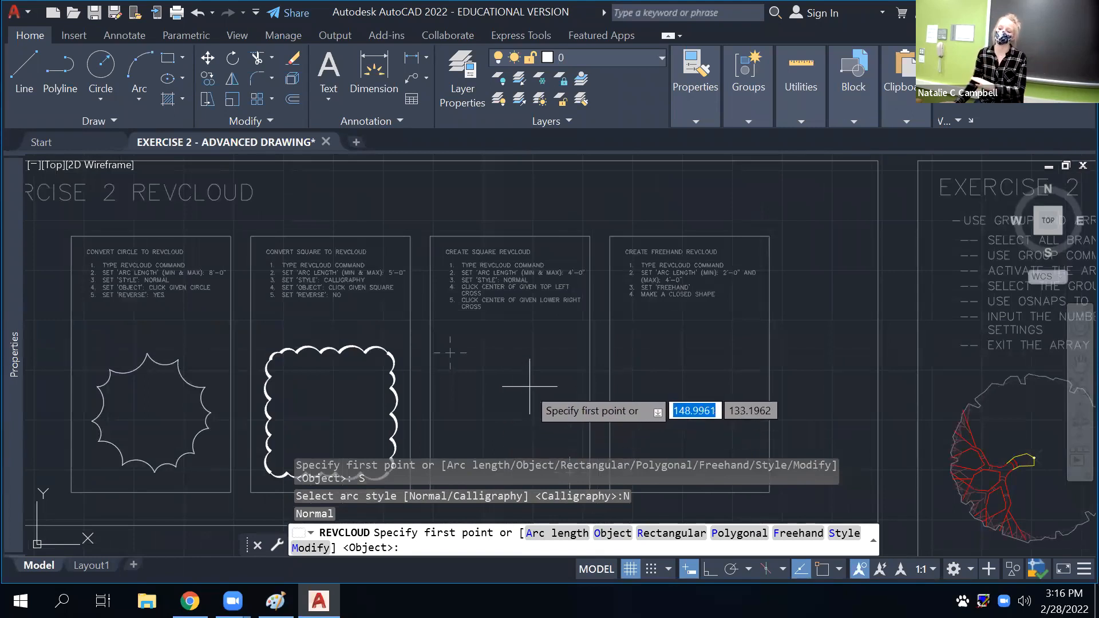
middle_click_drag(523, 388, 530, 341)
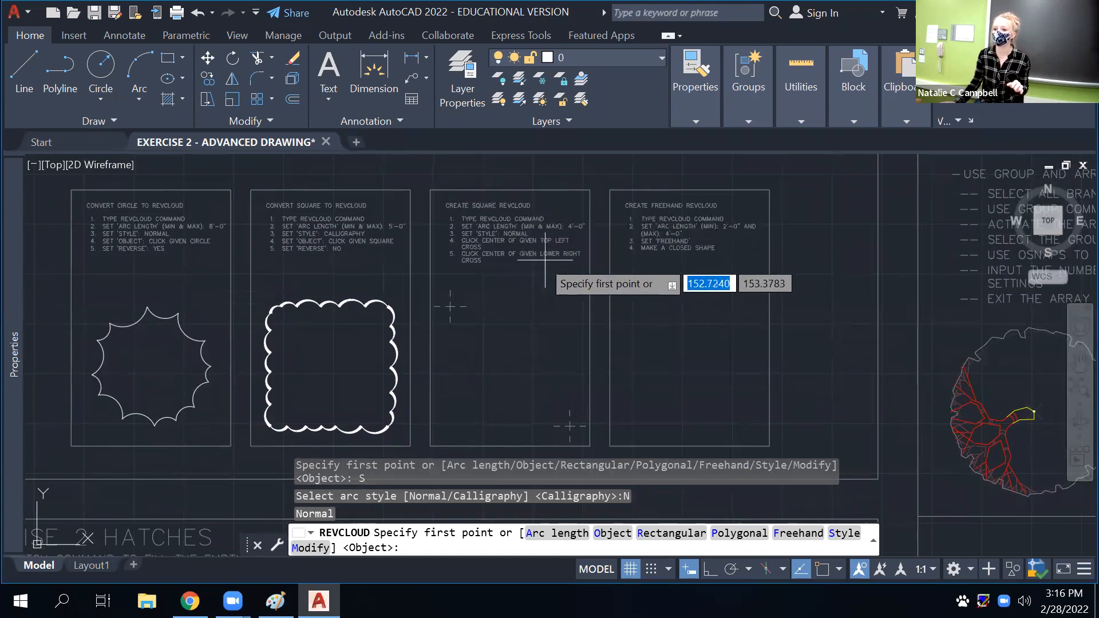
left_click(689, 537)
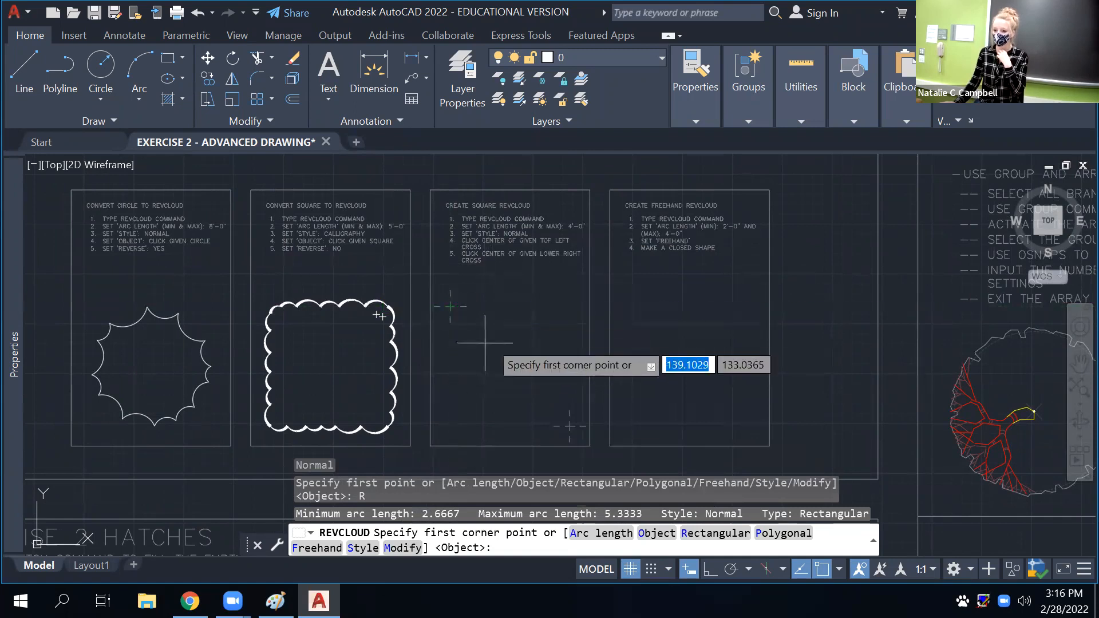
Draw the rectangular revision cloud from the center of the given top left cross to the center of the lower right cross
left_click(450, 306)
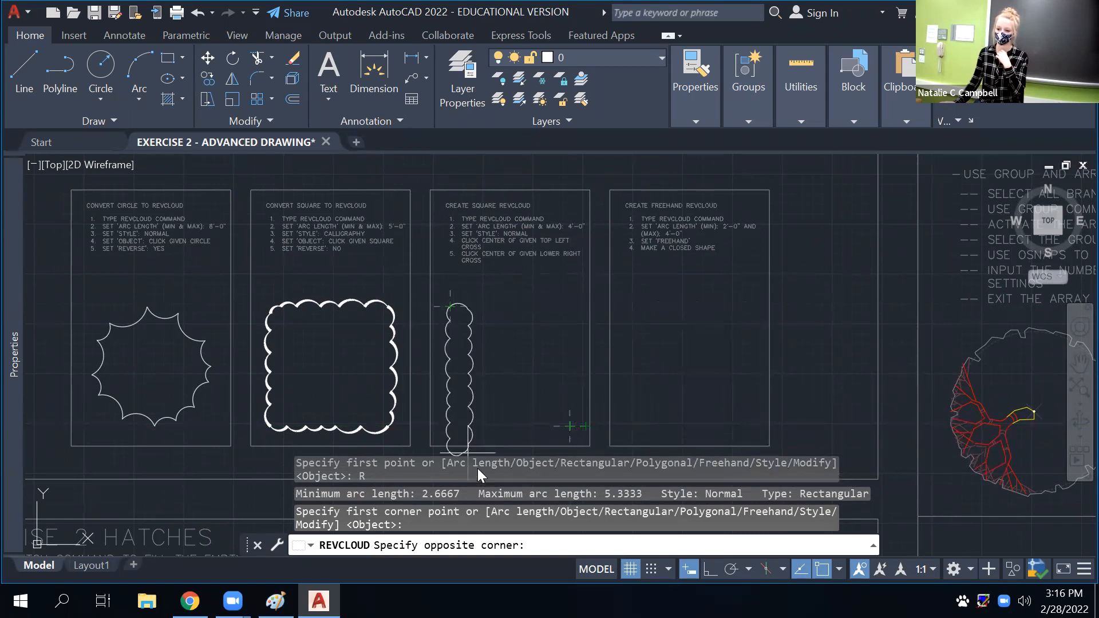
scroll(552, 426, "up", 8)
scroll(643, 439, "down", 8)
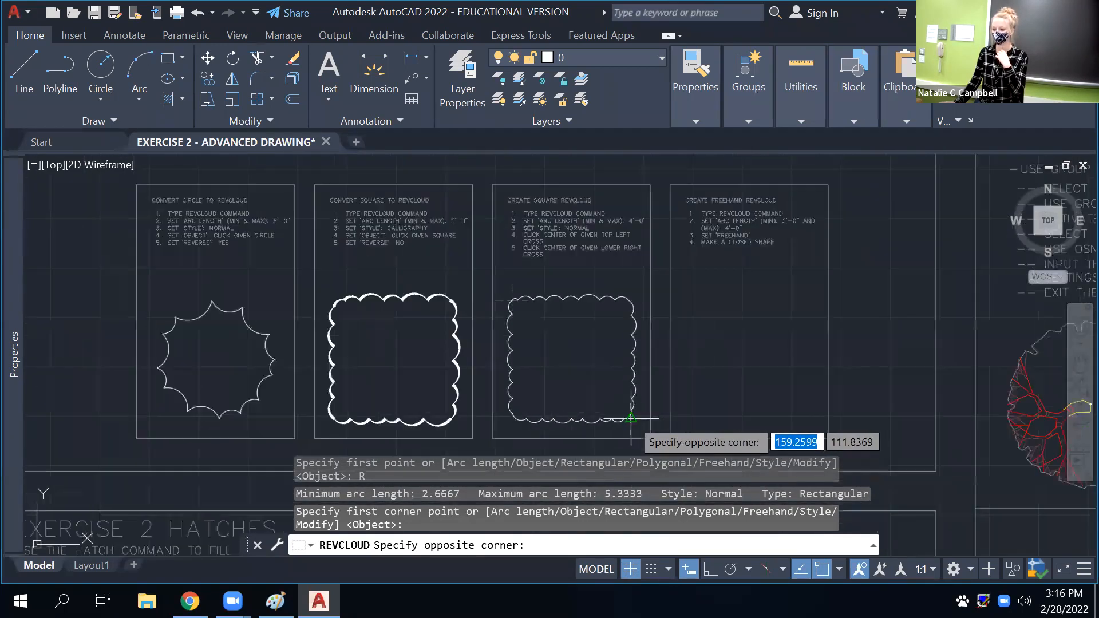
left_click(839, 569)
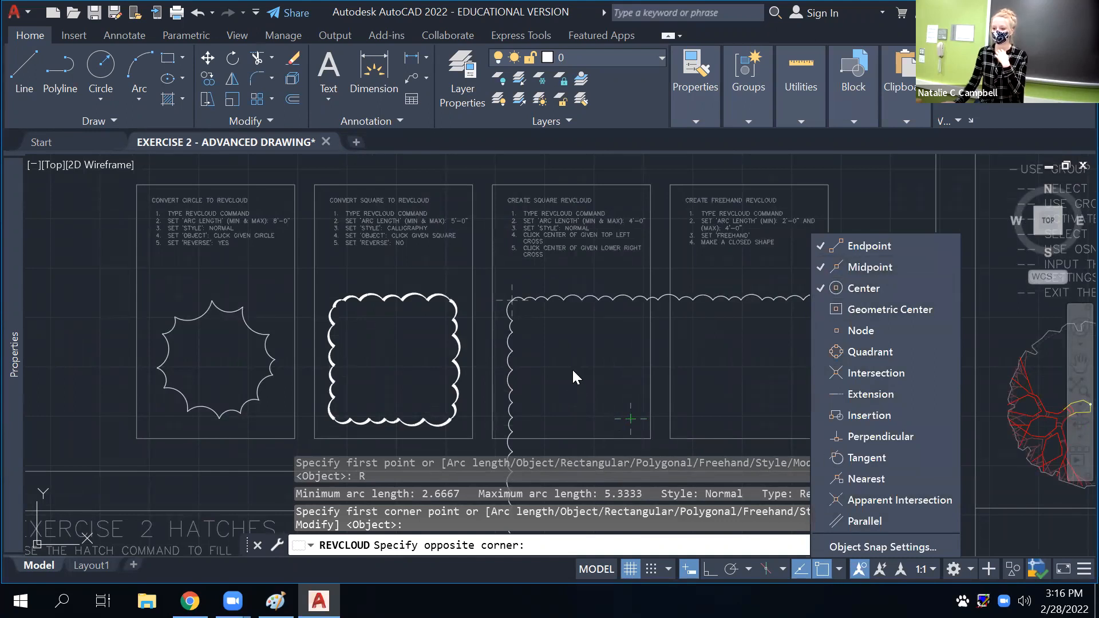
left_click(816, 567)
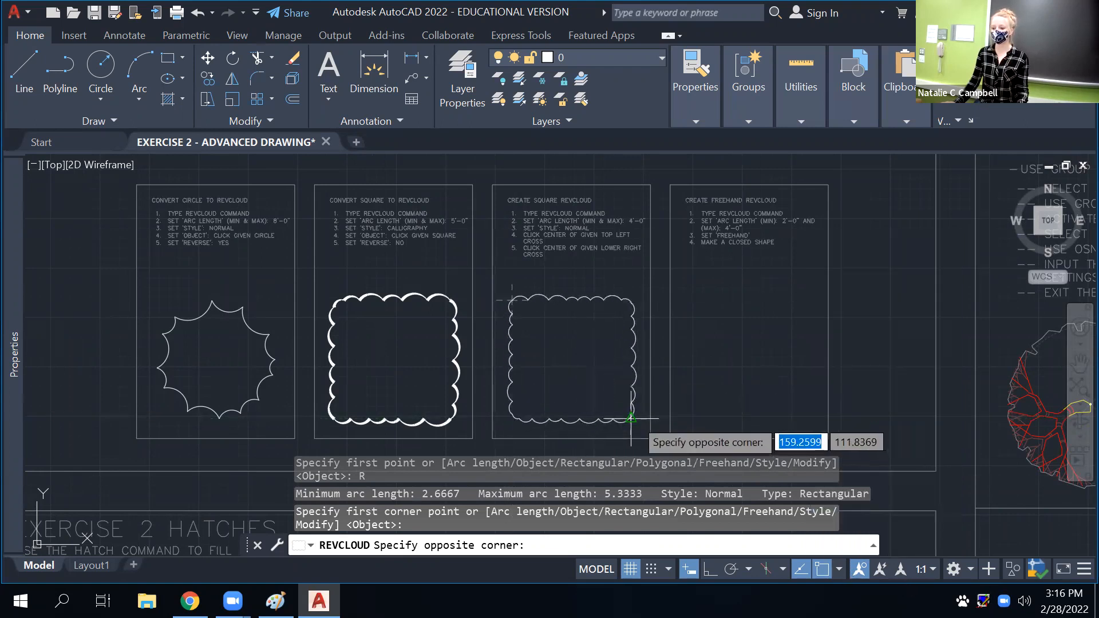
left_click(630, 418)
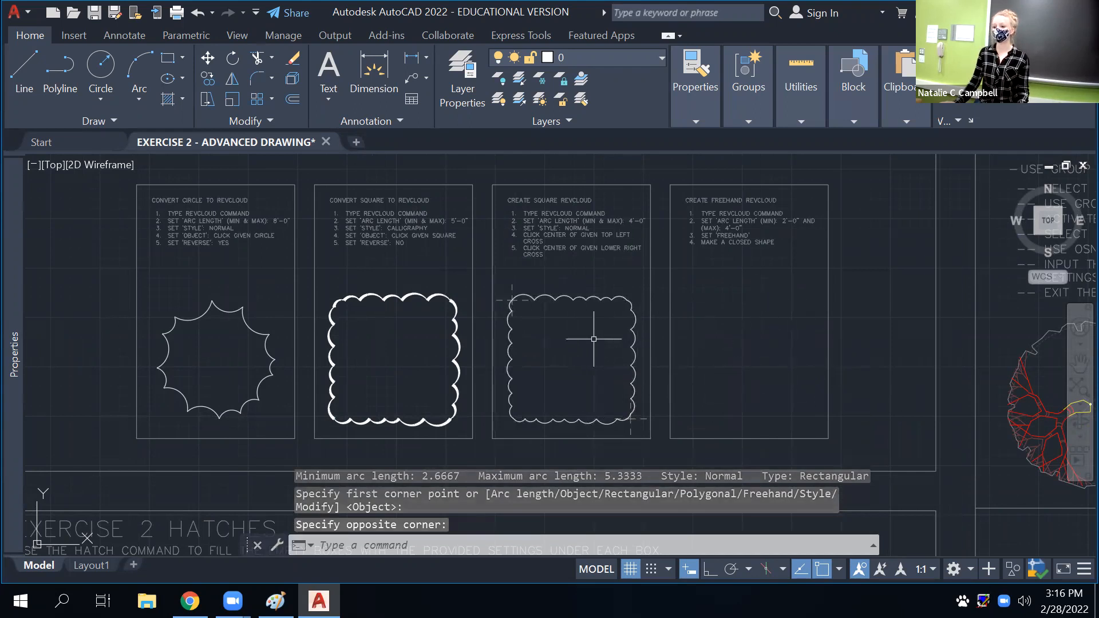
Start Revcloud for the freehand task, check the minimum and maximum arc lengths in the command history, and keep the approximate length at 4
mouse_move(754, 321)
middle_mouse_down()
mouse_move(600, 320)
mouse_move(587, 309)
mouse_move(589, 319)
middle_mouse_up()
scroll(587, 306, "up", 2)
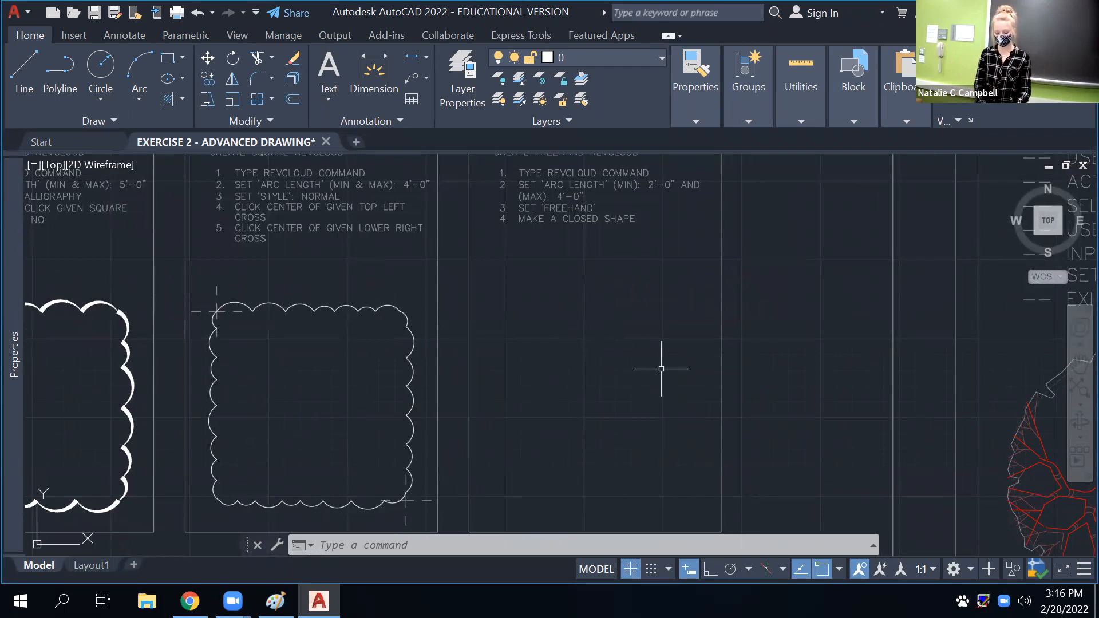
type("REVCLOUD")
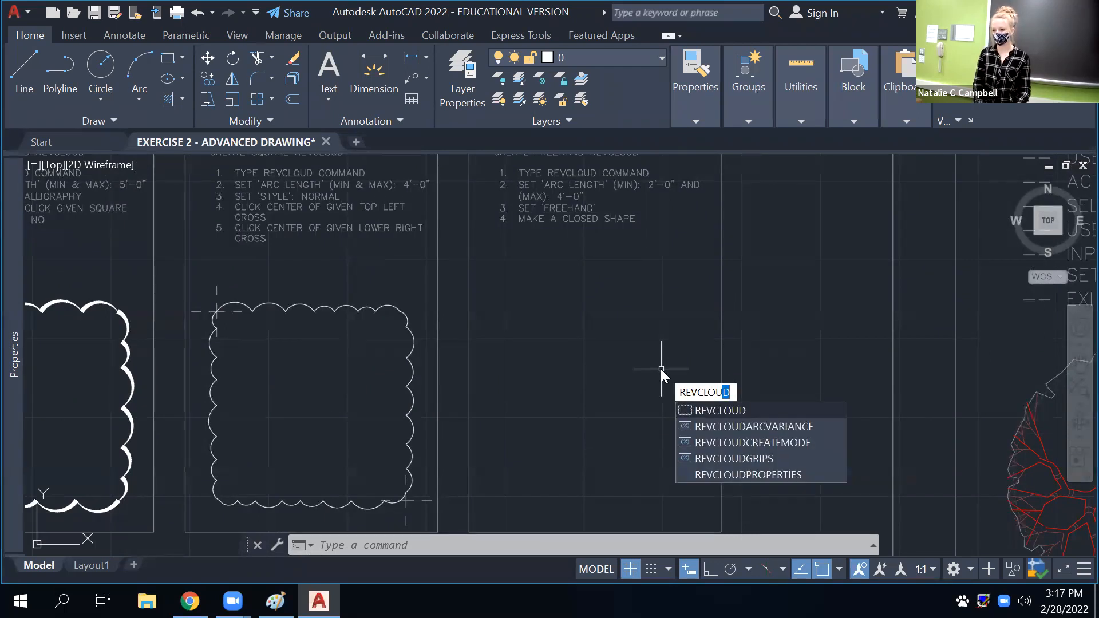
key("Return")
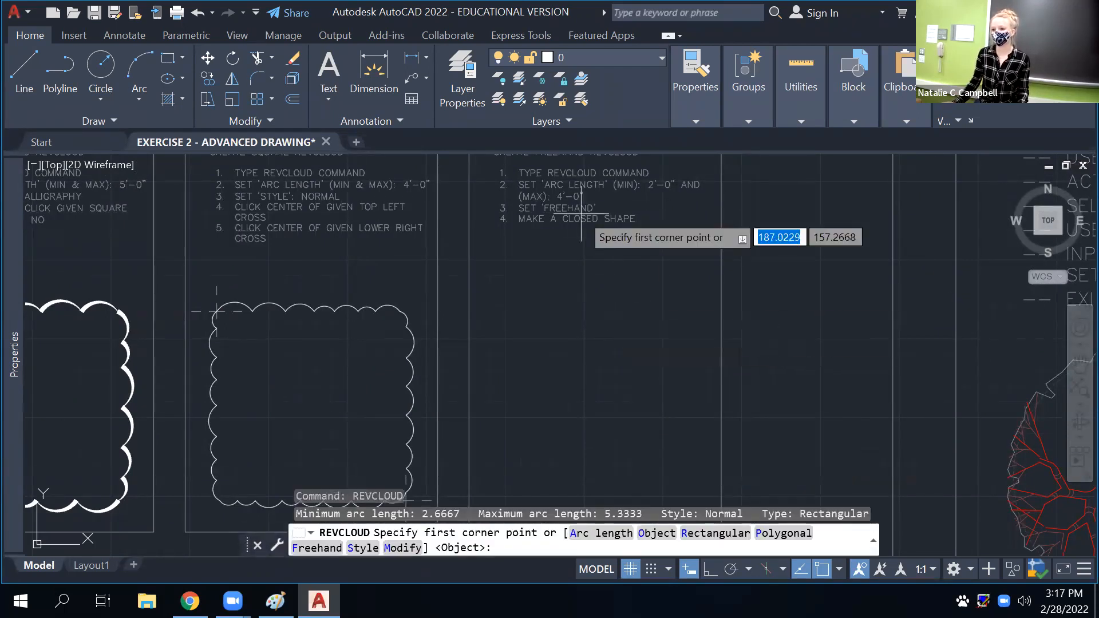
scroll(590, 314, "up", 2)
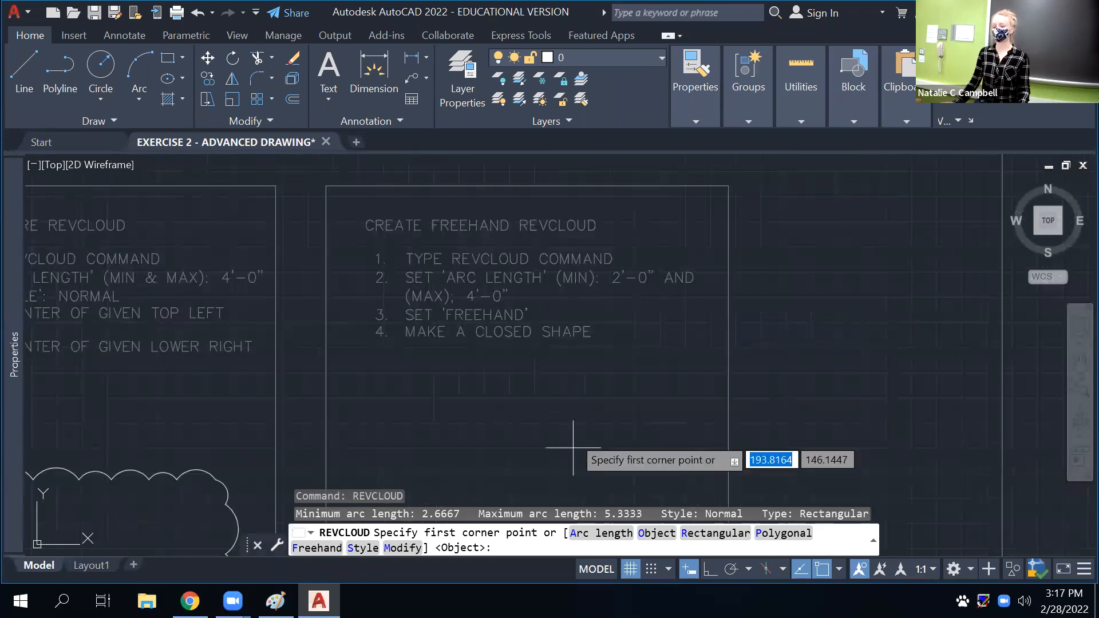
left_click(618, 534)
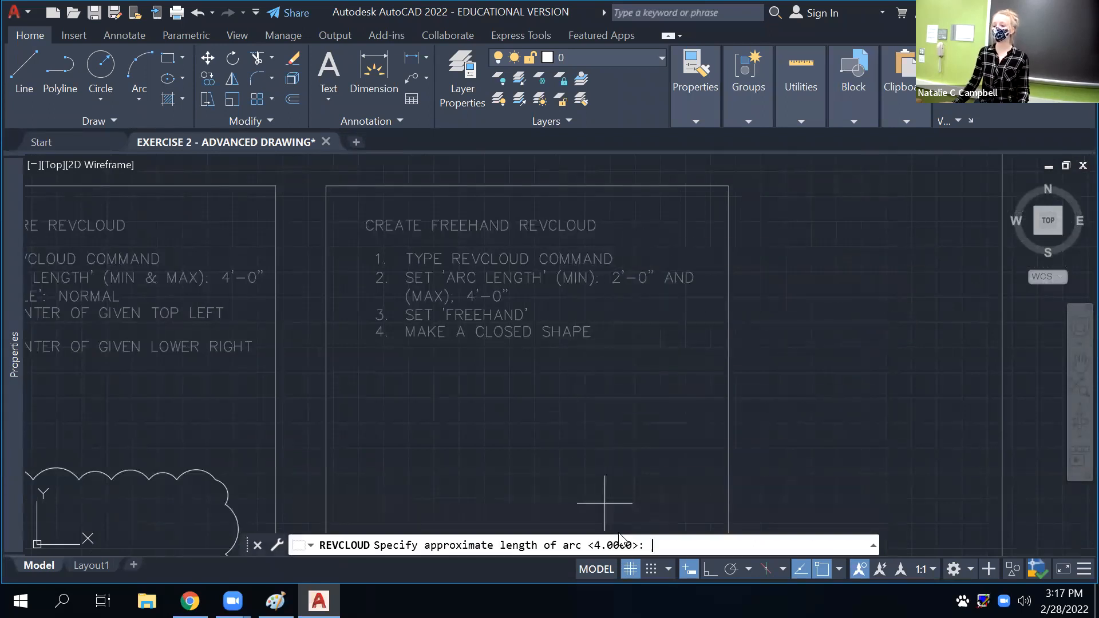
left_click(874, 548)
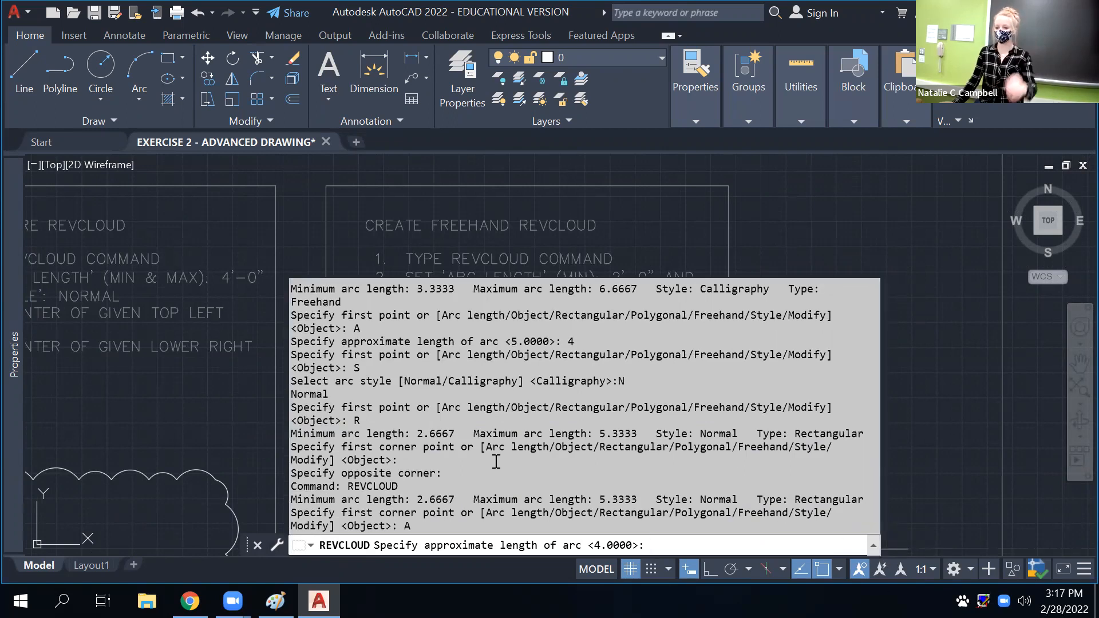
left_click_drag(302, 503, 637, 501)
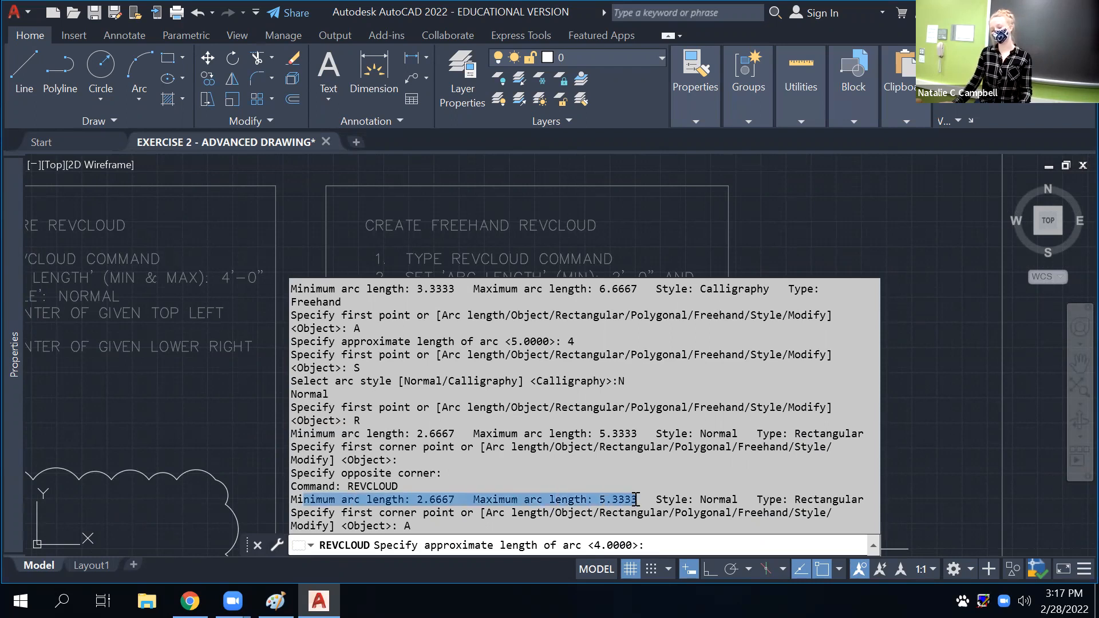
left_click(668, 544)
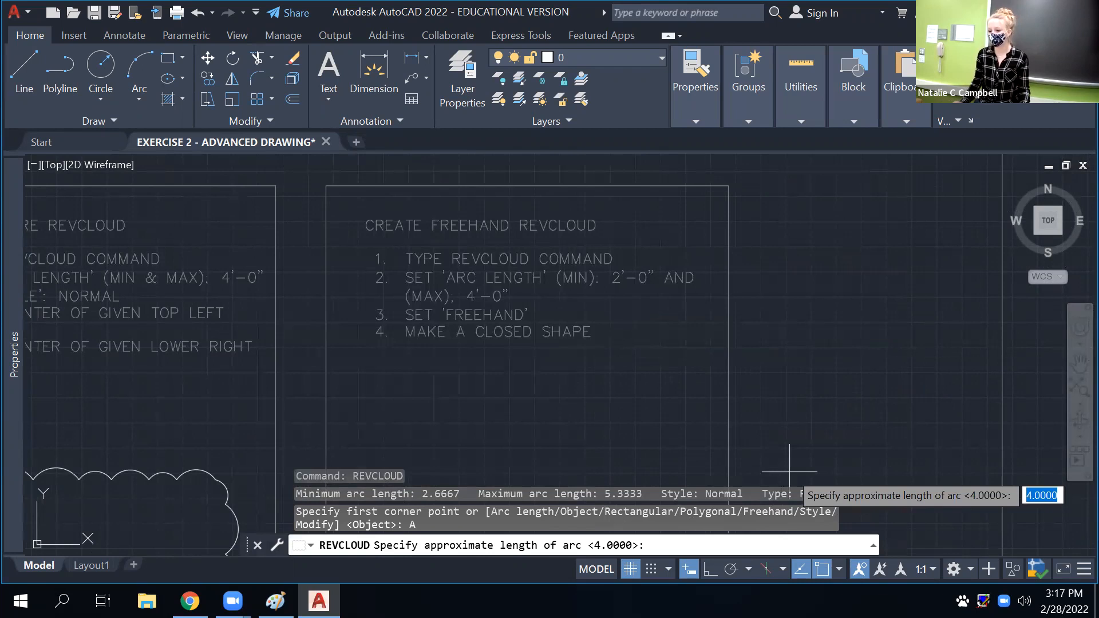
key("Return")
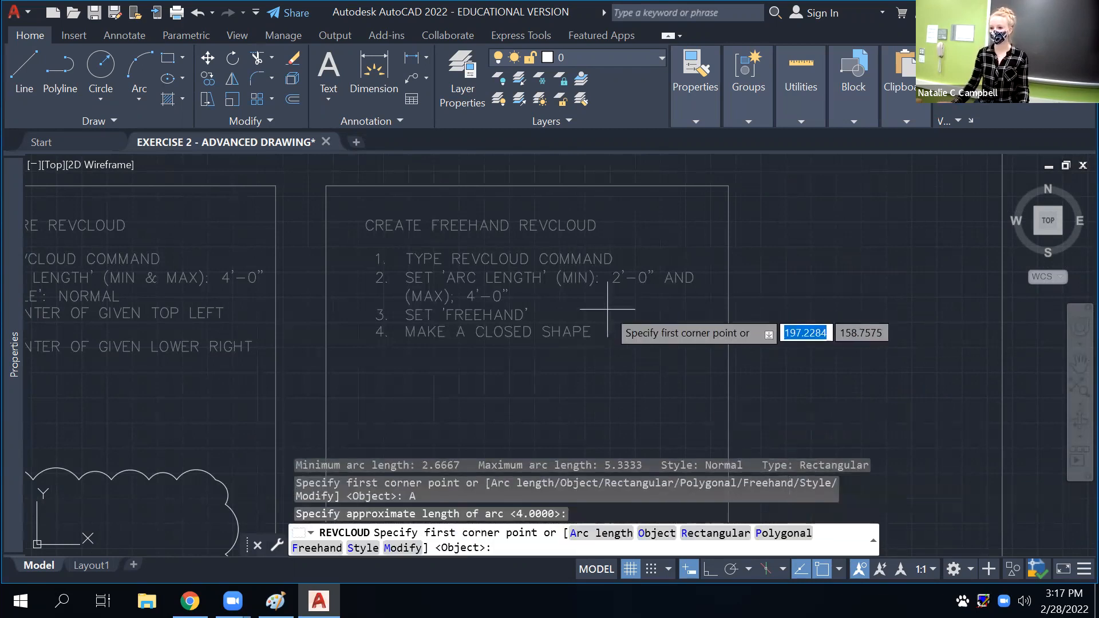
Set the revision cloud style to Calligraphy and choose the Freehand type
scroll(620, 280, "down", 3)
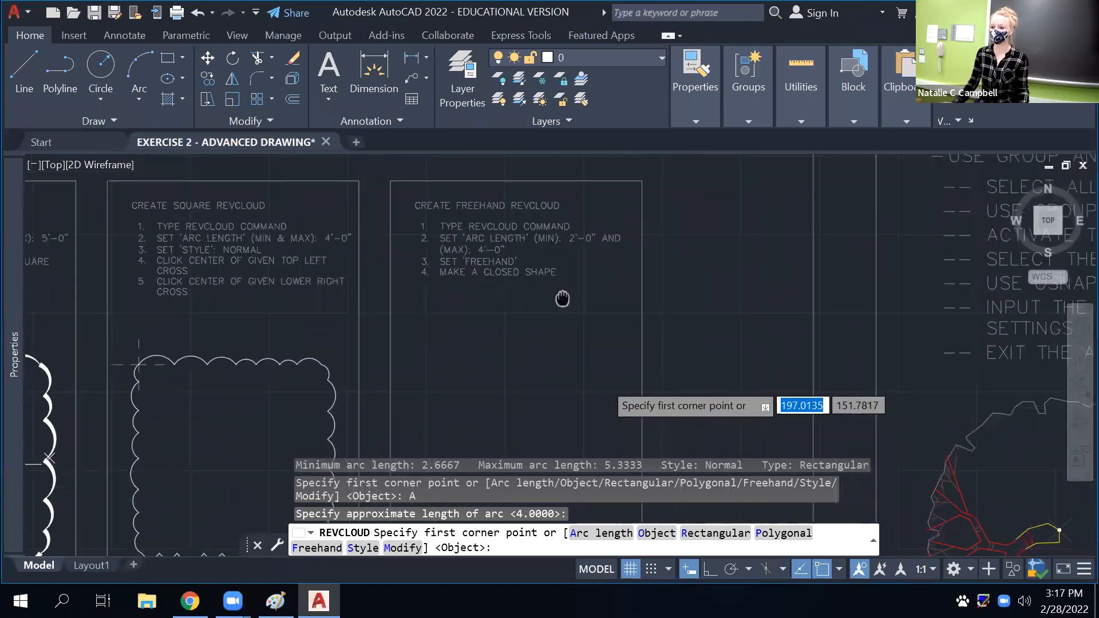
scroll(550, 344, "up", 2)
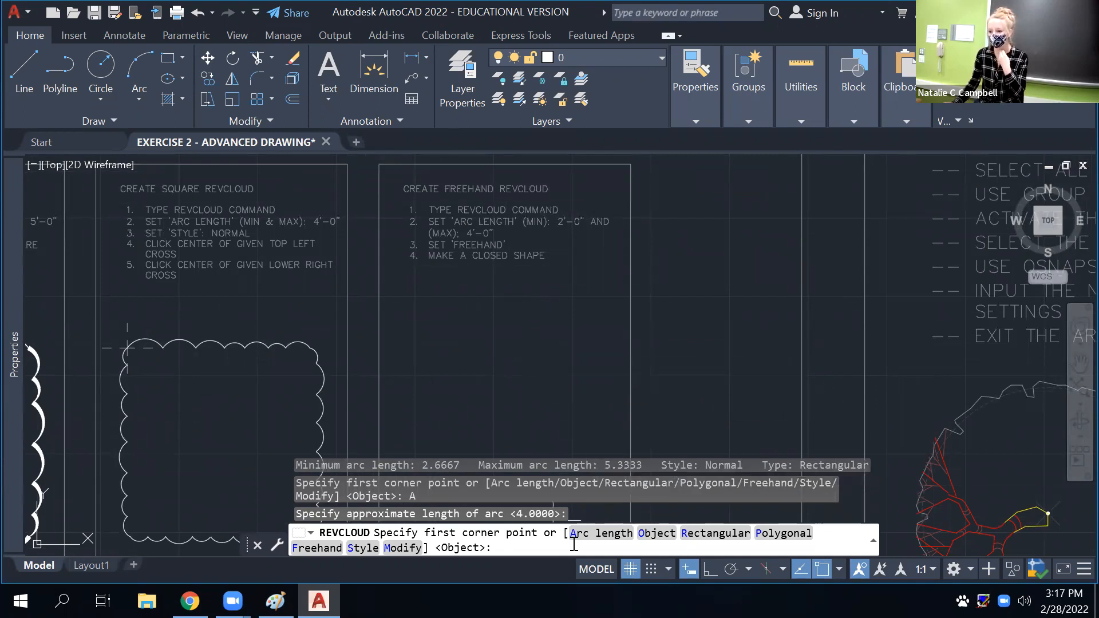
left_click(363, 548)
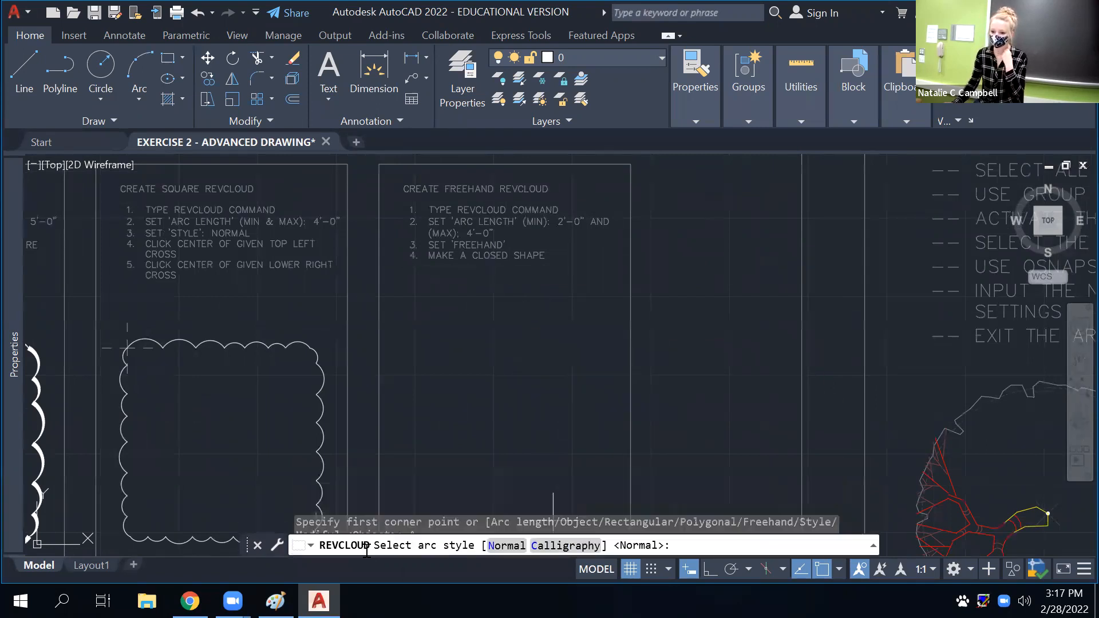
left_click(565, 546)
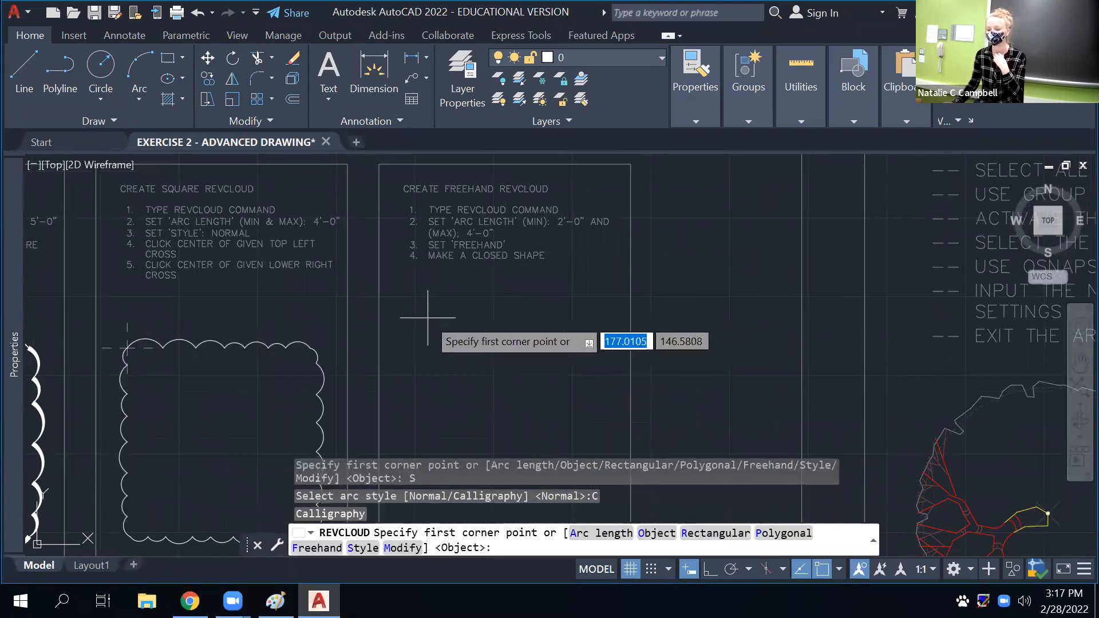
left_click(318, 548)
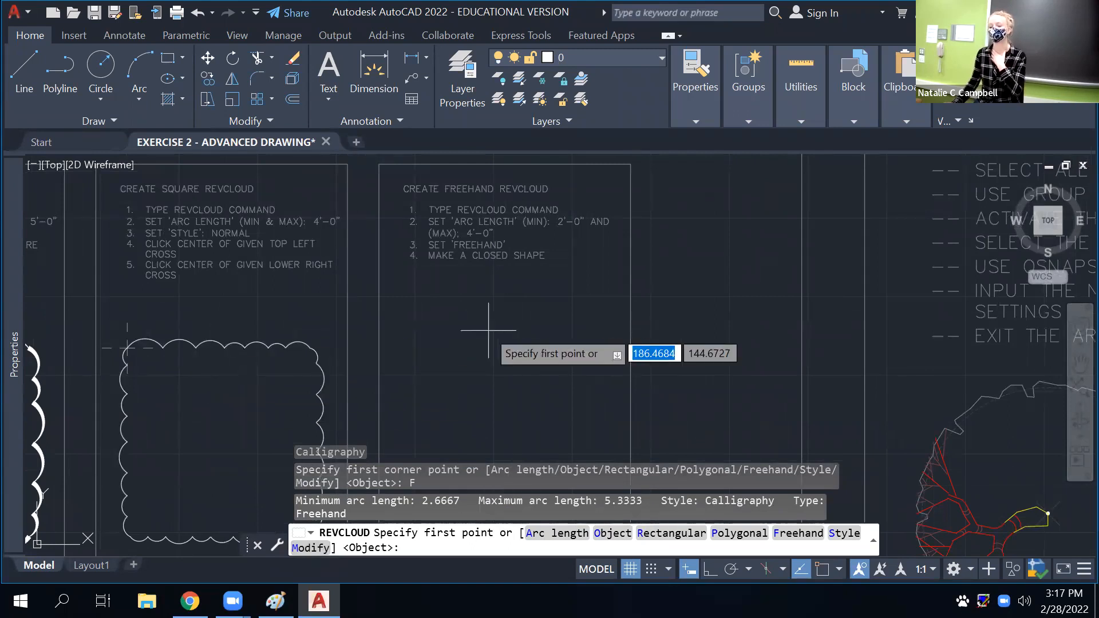
Draw a closed, irregular C-shaped freehand revision cloud inside the Create Freehand Revcloud box
scroll(413, 314, "down", 3)
scroll(478, 196, "up", 3)
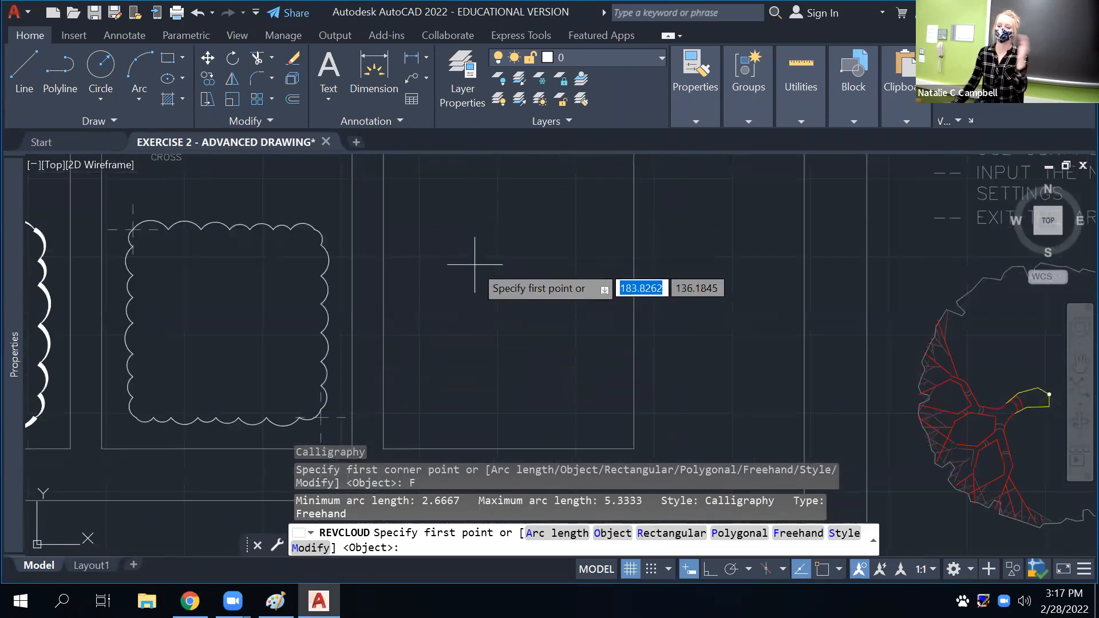
left_click(444, 209)
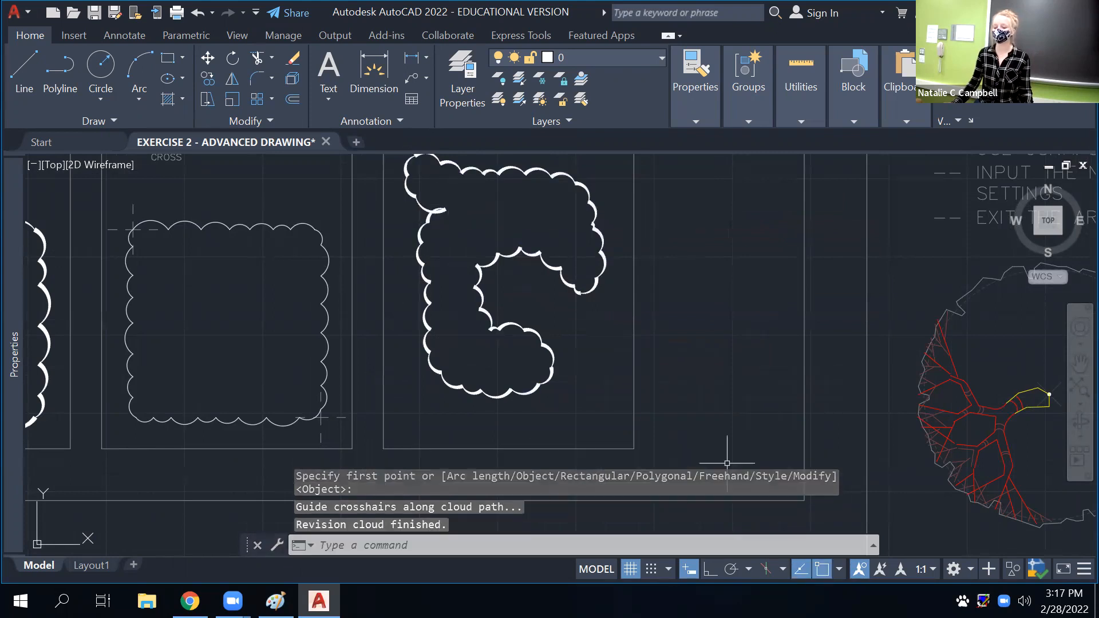
Erase the freehand revision cloud from the Create Freehand Revcloud box
scroll(587, 403, "down", 3)
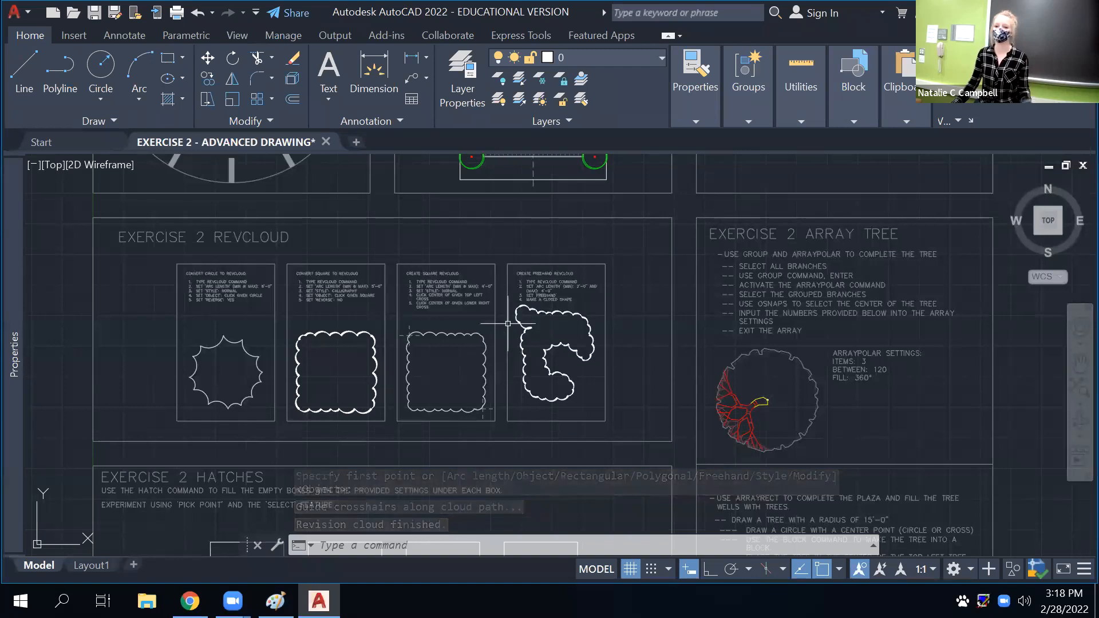
left_click(546, 309)
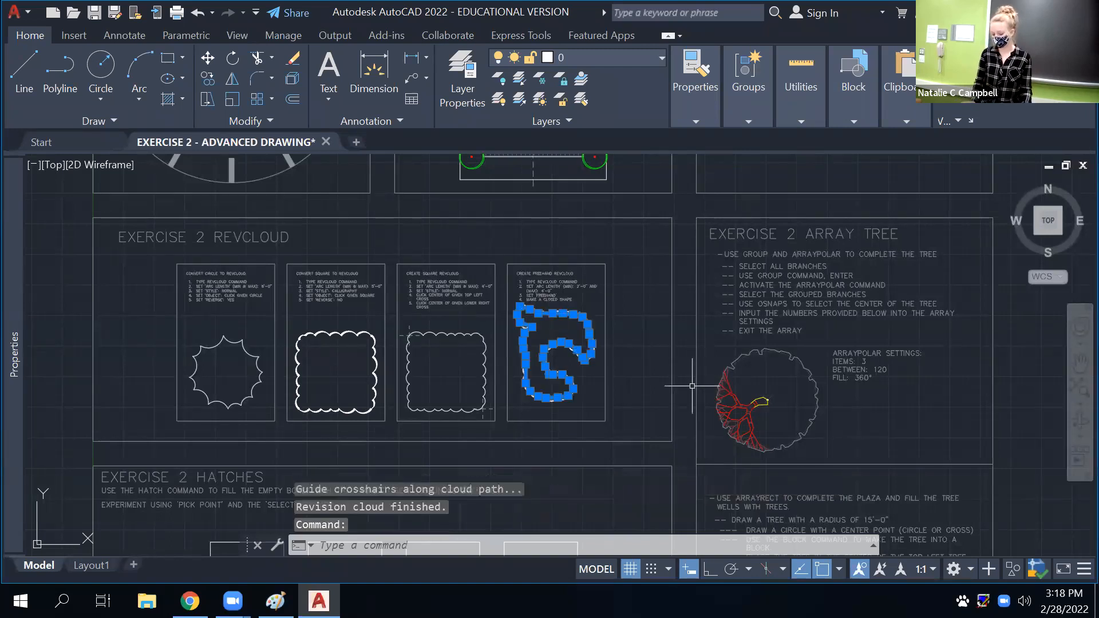
key("Delete")
key("Return")
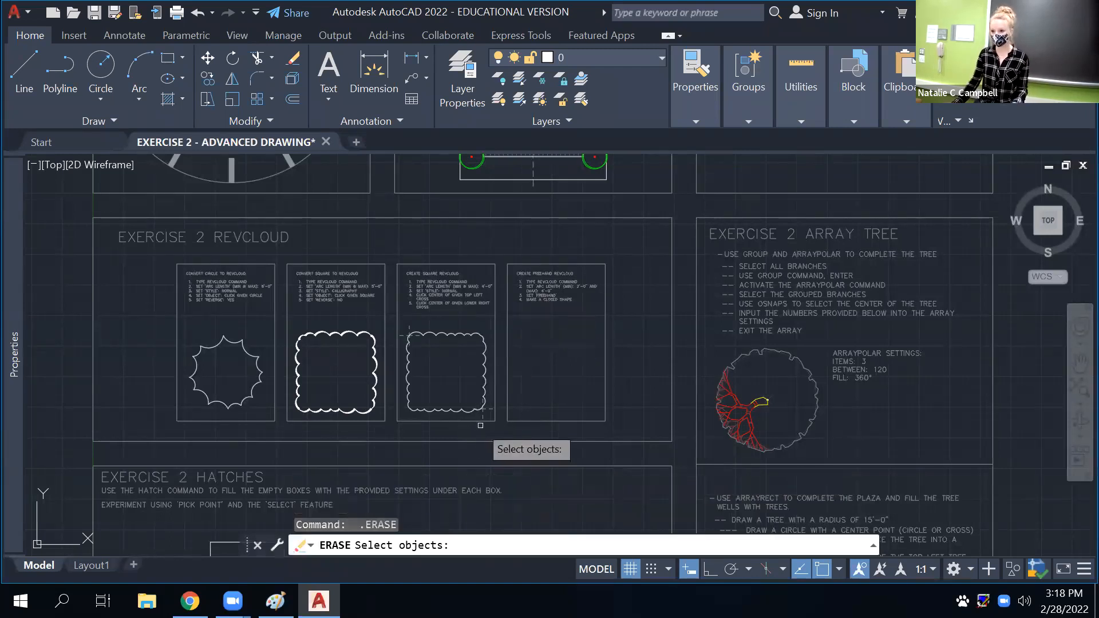
key("Escape")
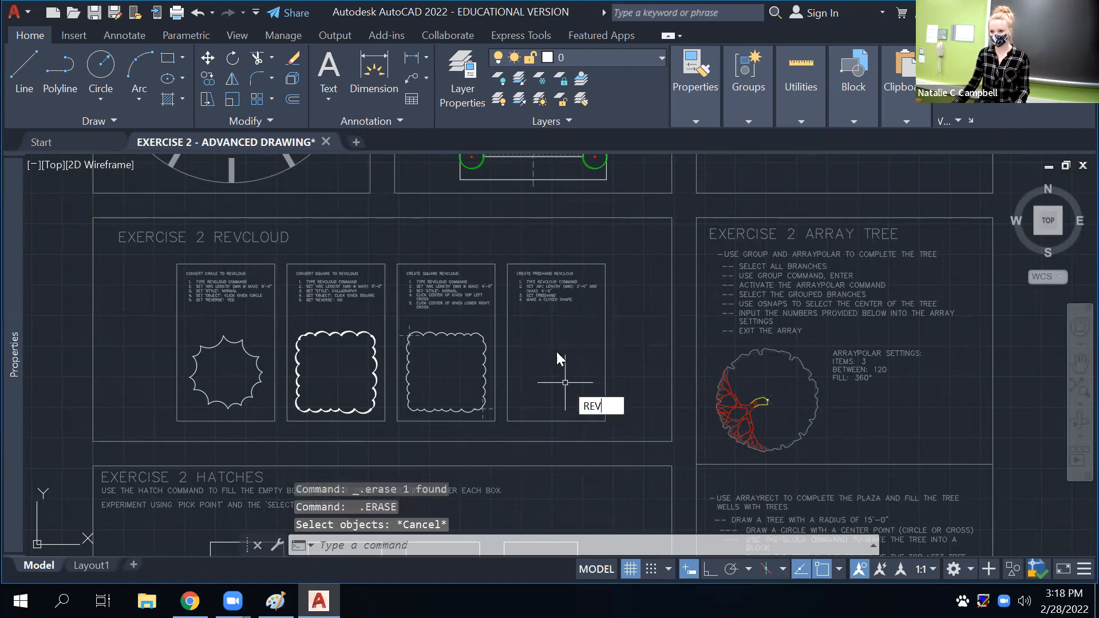
Try to draw a large, looping freehand revision cloud starting inside the Create Freehand Revcloud box
left_click(620, 436)
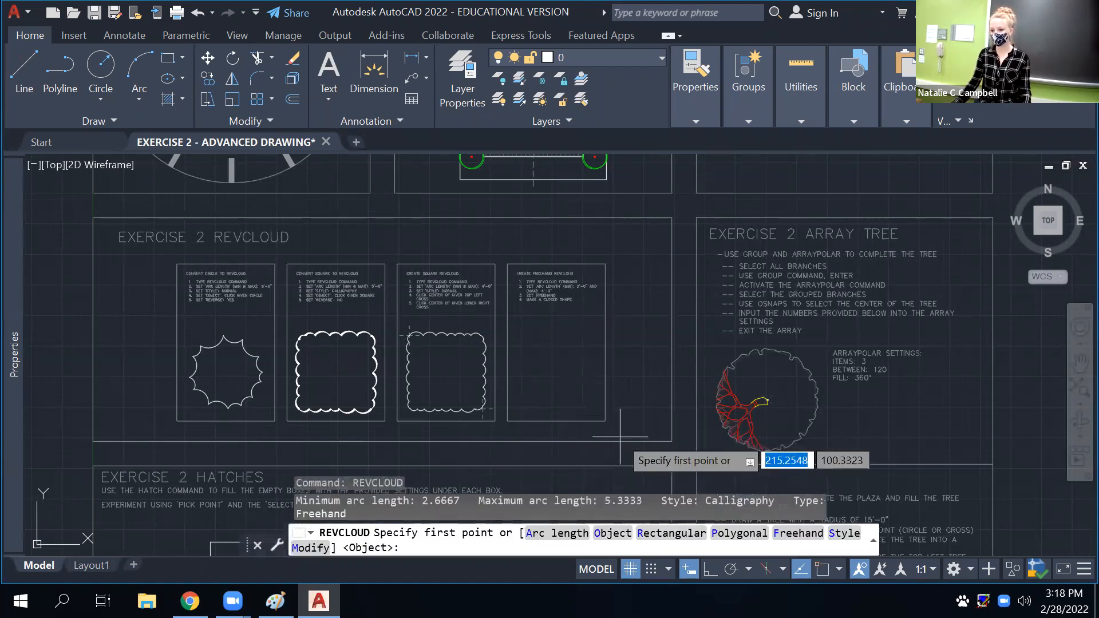
left_click(799, 534)
scroll(572, 380, "up", 5)
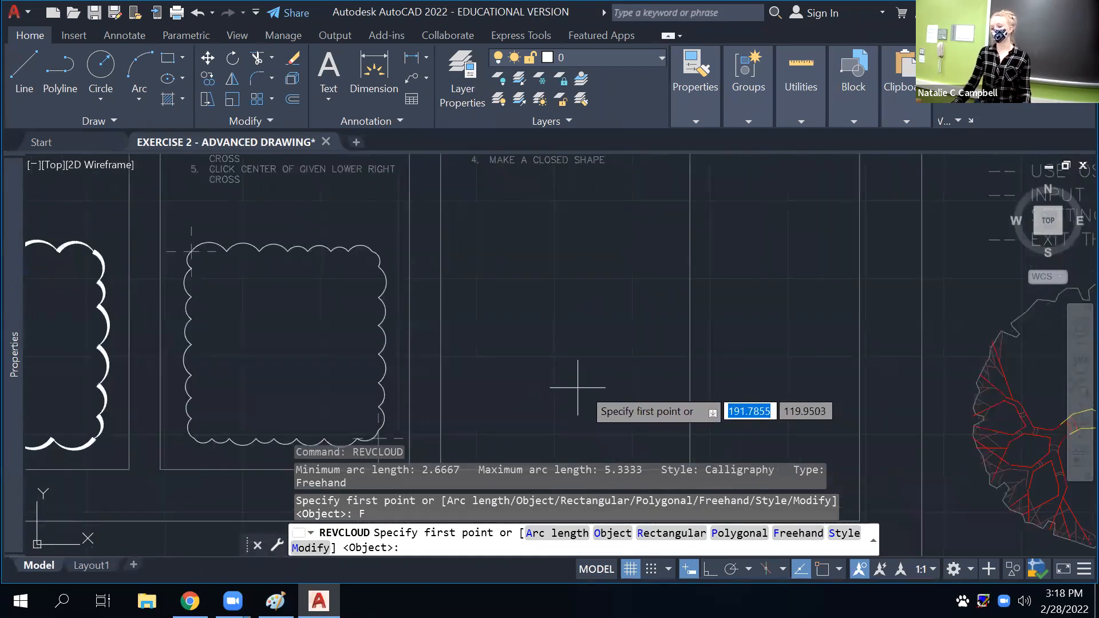
scroll(550, 395, "down", 3)
left_click(529, 408)
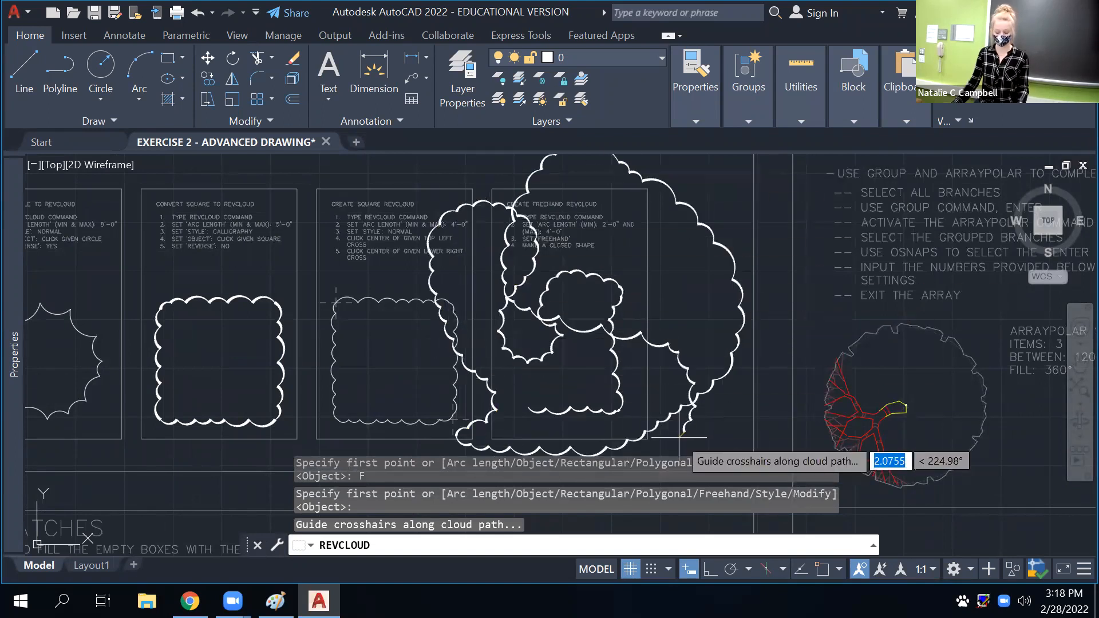
key("Escape")
Draw a closed, roughly oval revision cloud inside the Create Freehand Revcloud box using the Freehand type
key("Return")
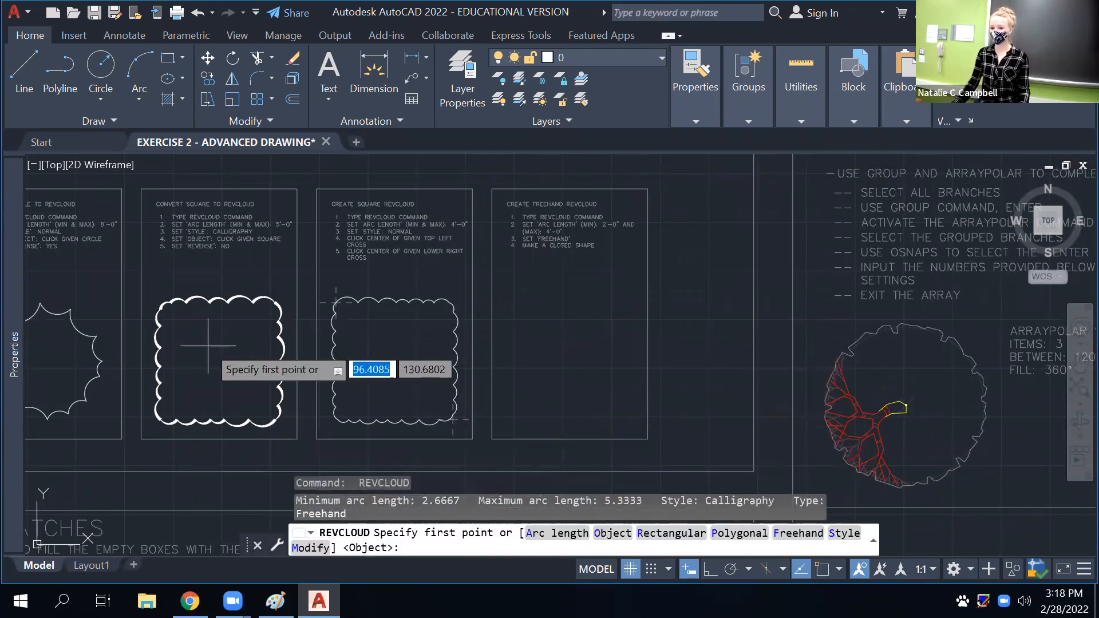
scroll(196, 344, "down", 2)
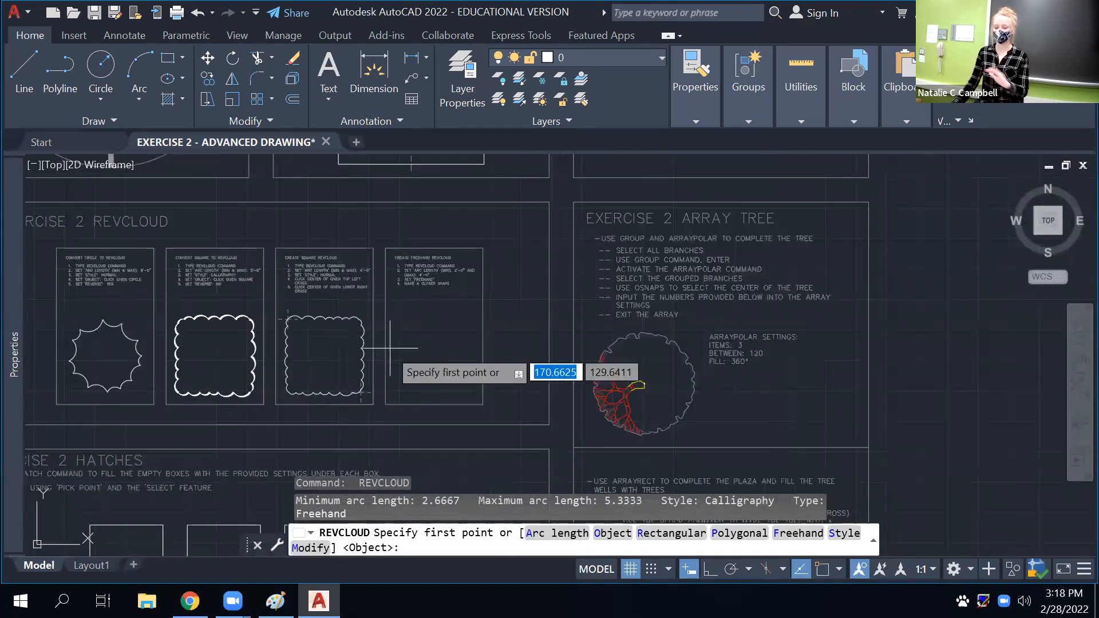
left_click(779, 534)
scroll(372, 334, "up", 2)
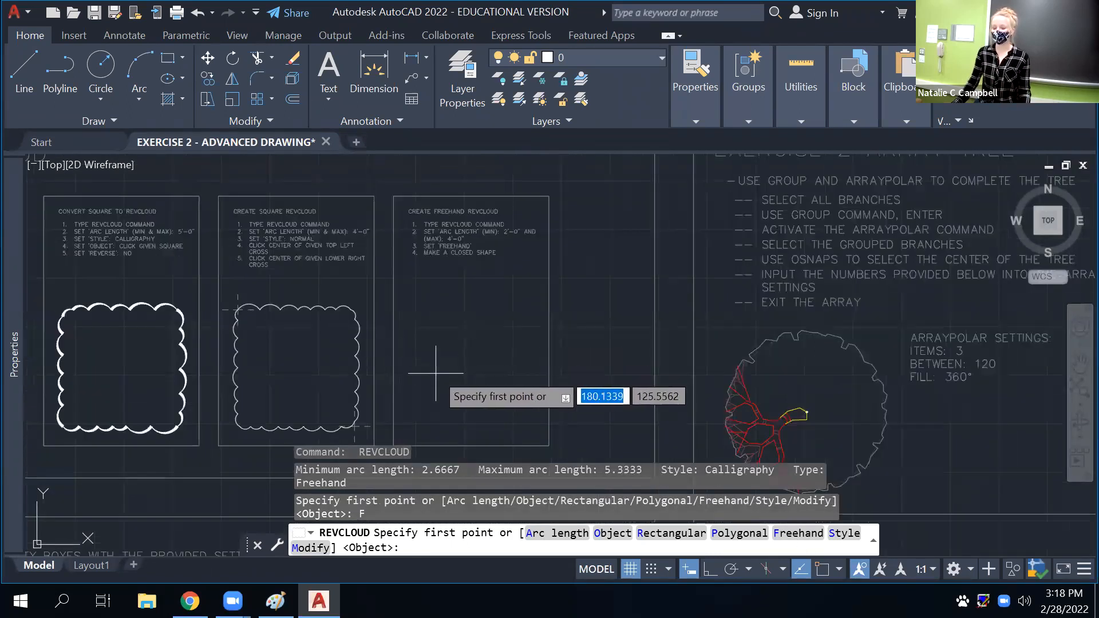
left_click(431, 391)
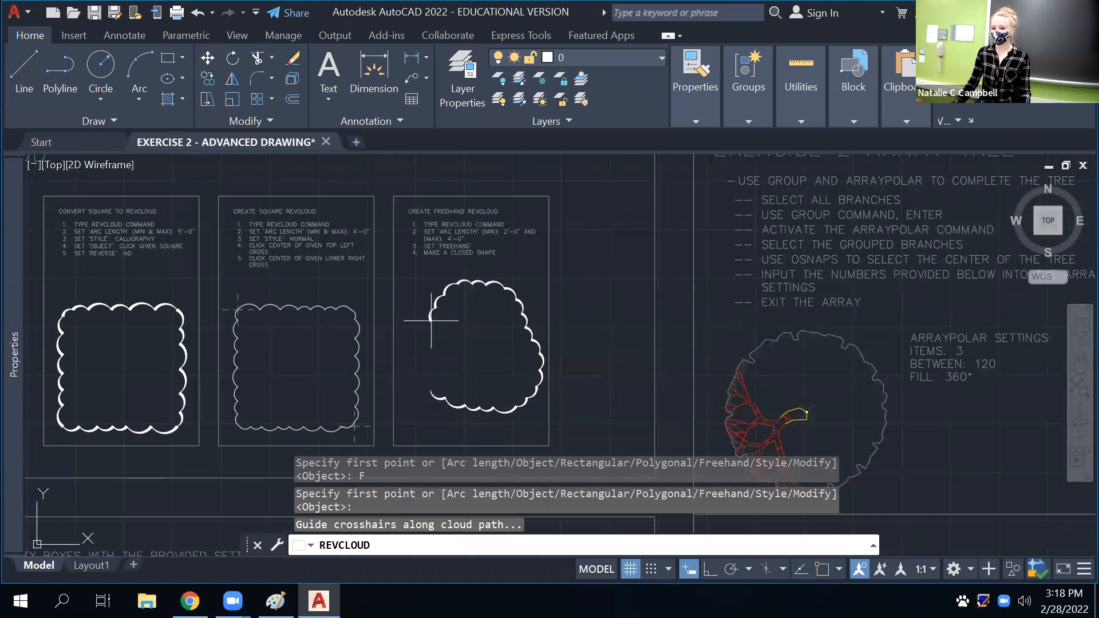
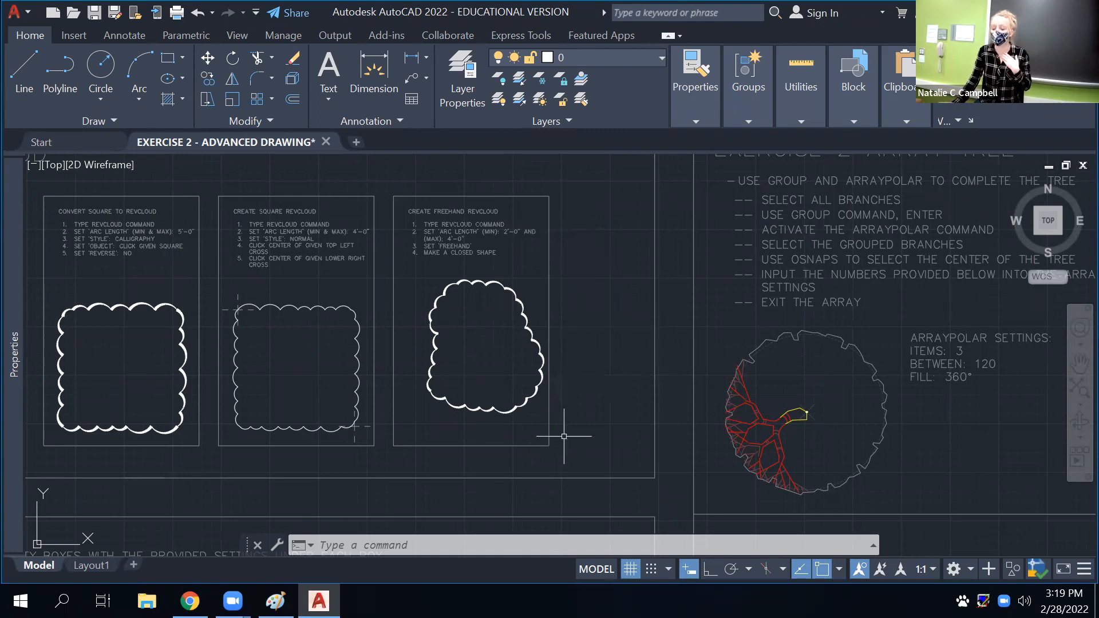
double_click(524, 313)
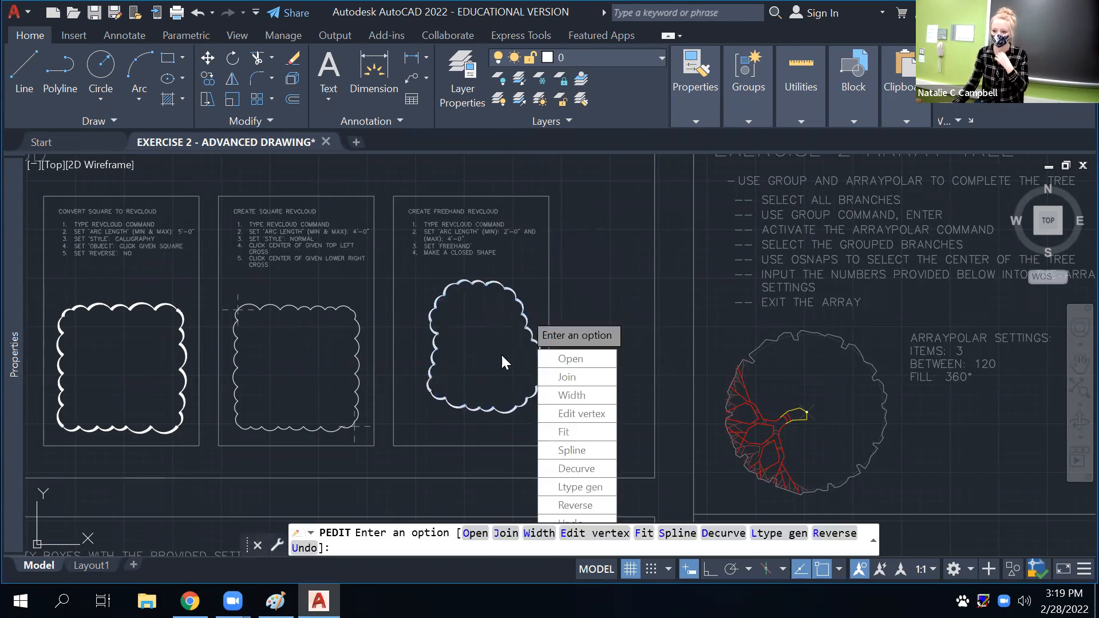
key("Escape")
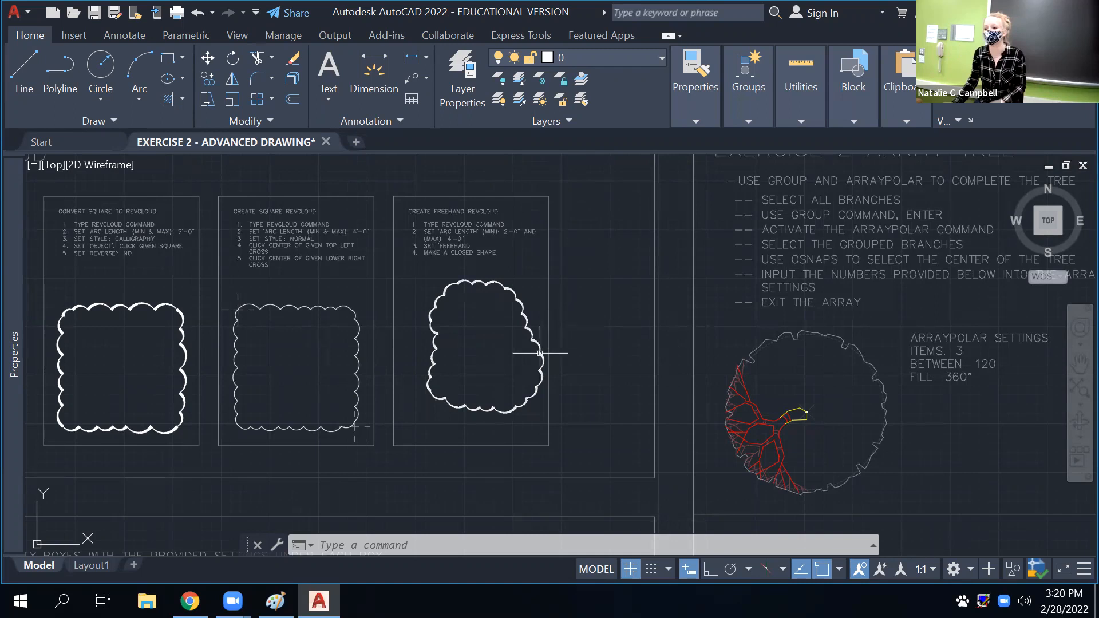
Examine the Exercise 2 Array Tree instructions and tree drawing, and select the arrow at the clock's center as a comparison
scroll(528, 373, "down", 2)
scroll(496, 394, "down", 2)
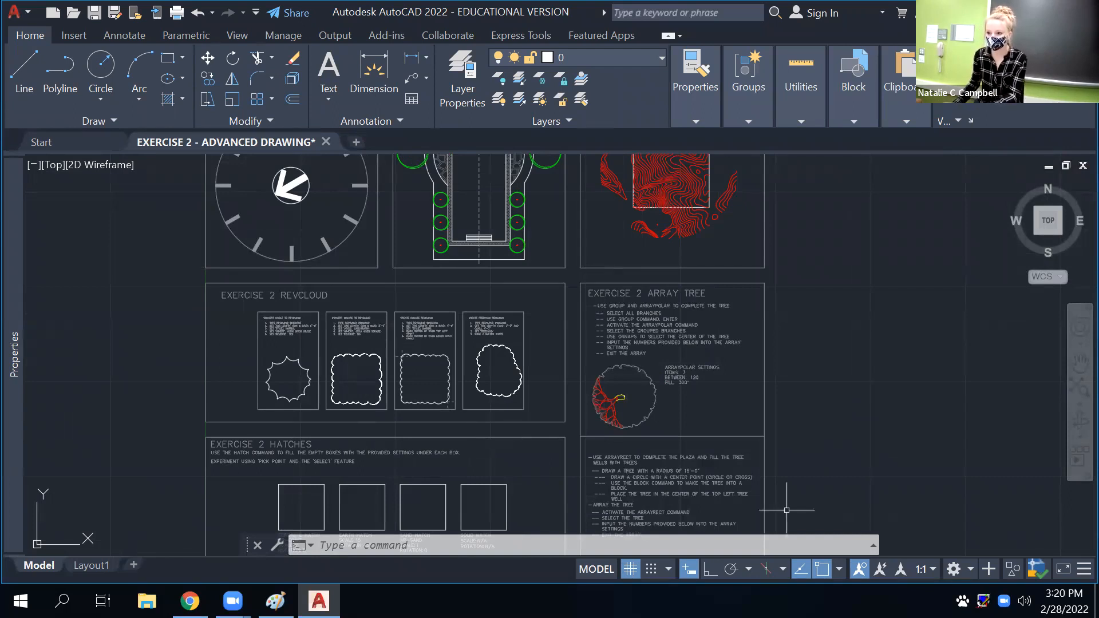
middle_click_drag(538, 453, 527, 448)
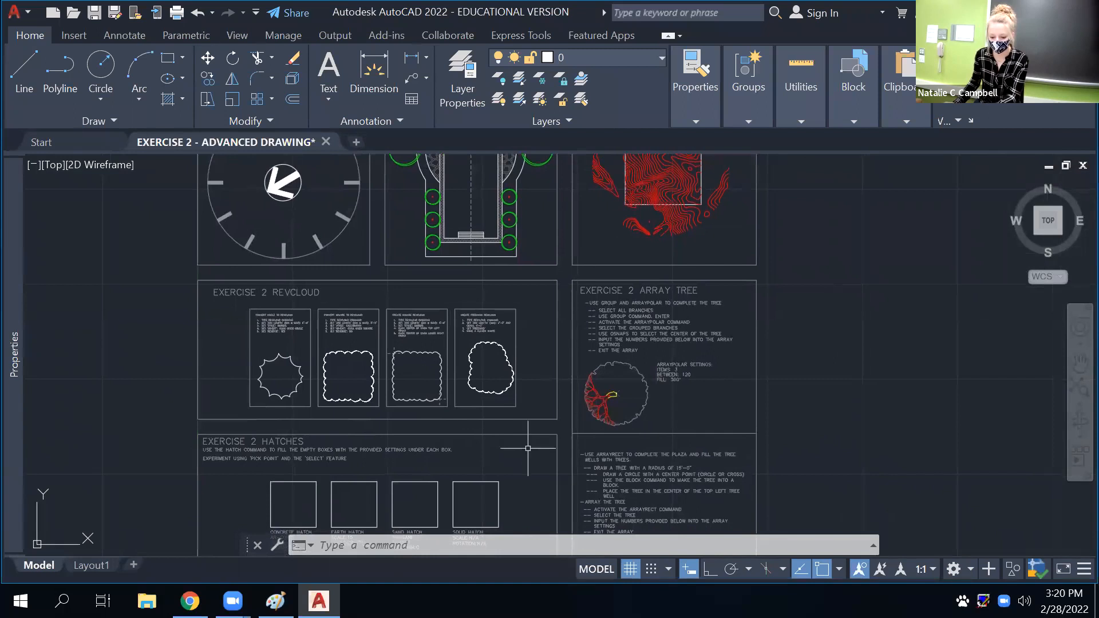
mouse_move(761, 400)
middle_mouse_down()
mouse_move(623, 361)
mouse_move(587, 378)
middle_mouse_up()
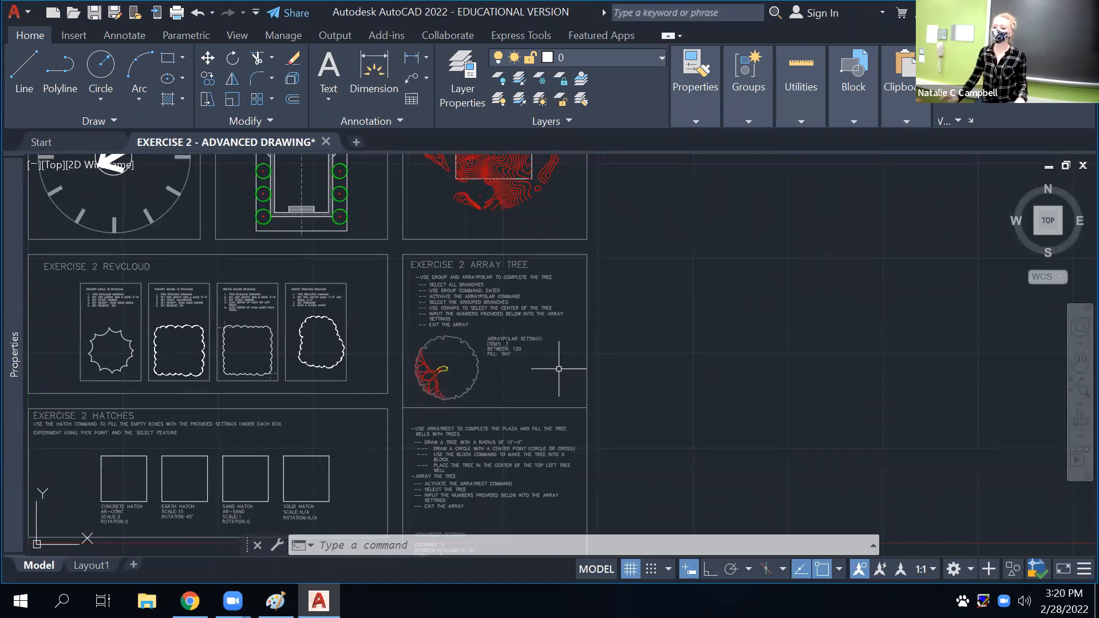
scroll(293, 339, "up", 4)
scroll(664, 365, "down", 2)
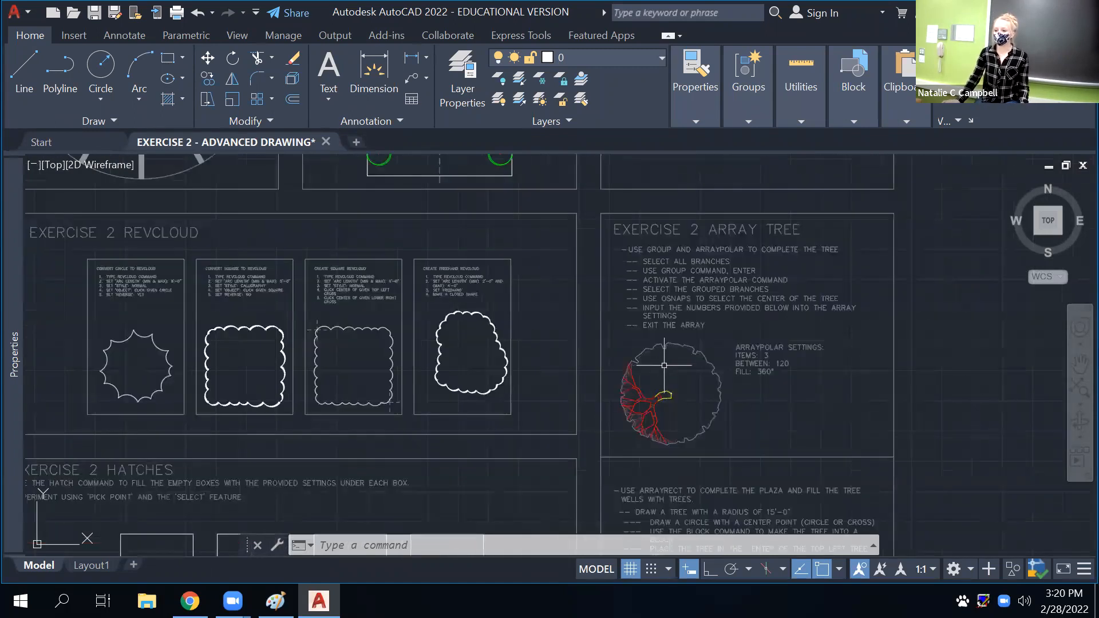
middle_click_drag(664, 365, 533, 347)
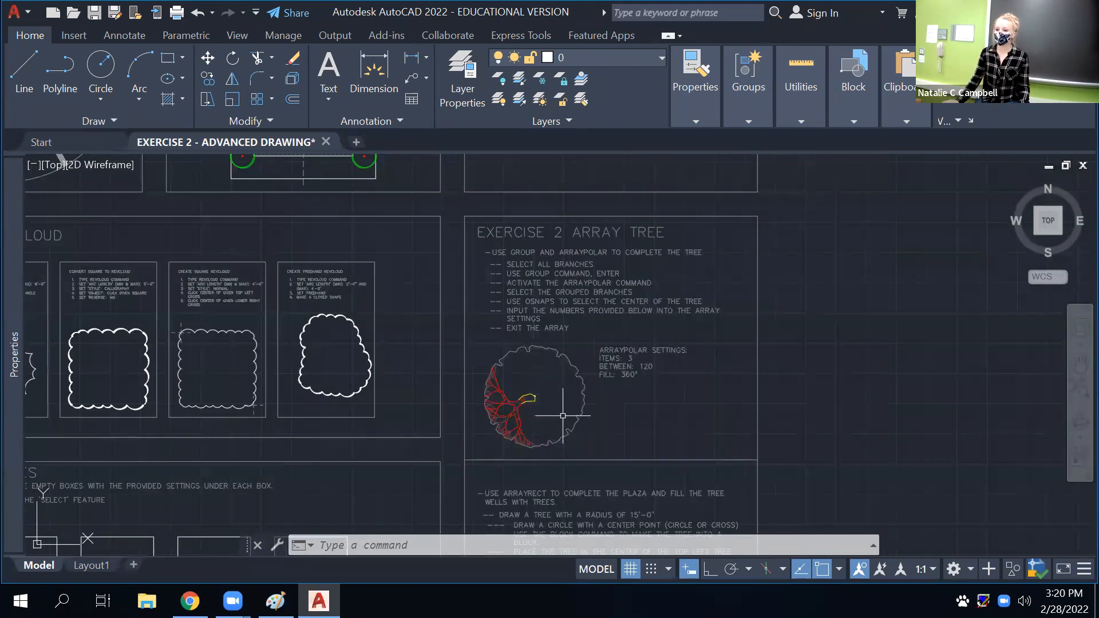
scroll(553, 408, "up", 2)
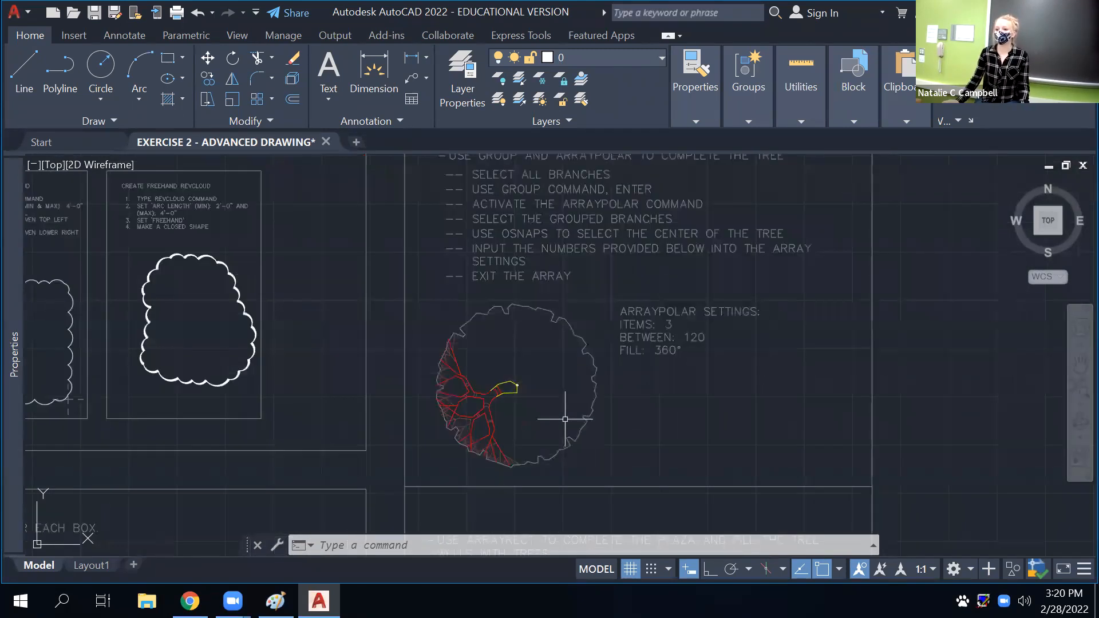
scroll(527, 442, "down", 4)
scroll(395, 332, "up", 2)
left_click(411, 301)
left_click(392, 344)
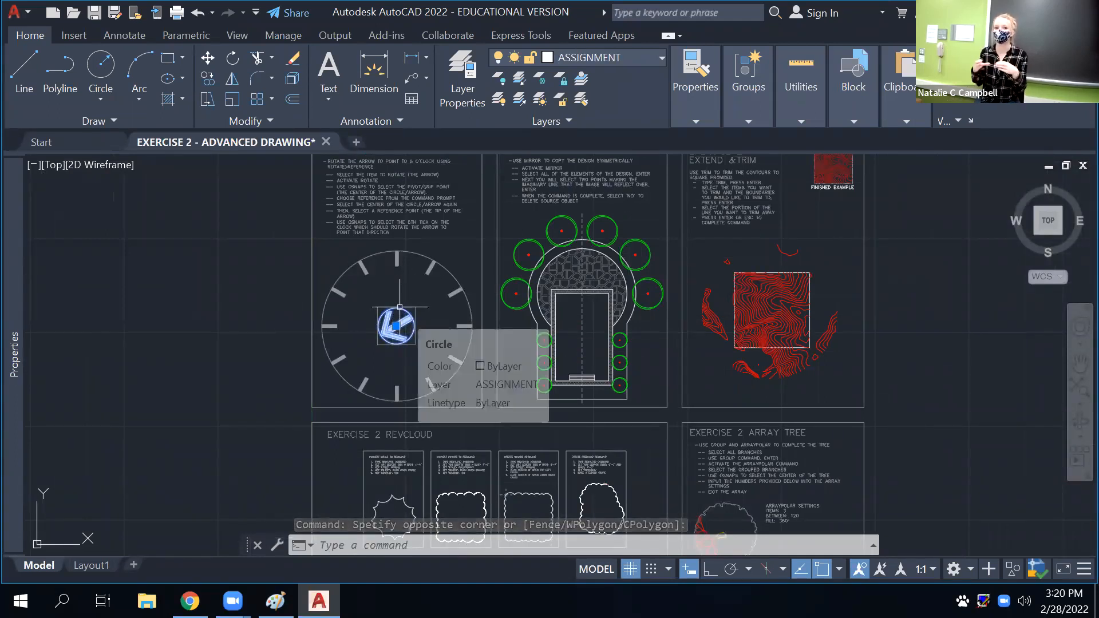
mouse_move(794, 419)
middle_mouse_down()
mouse_move(724, 411)
mouse_move(688, 288)
middle_mouse_up()
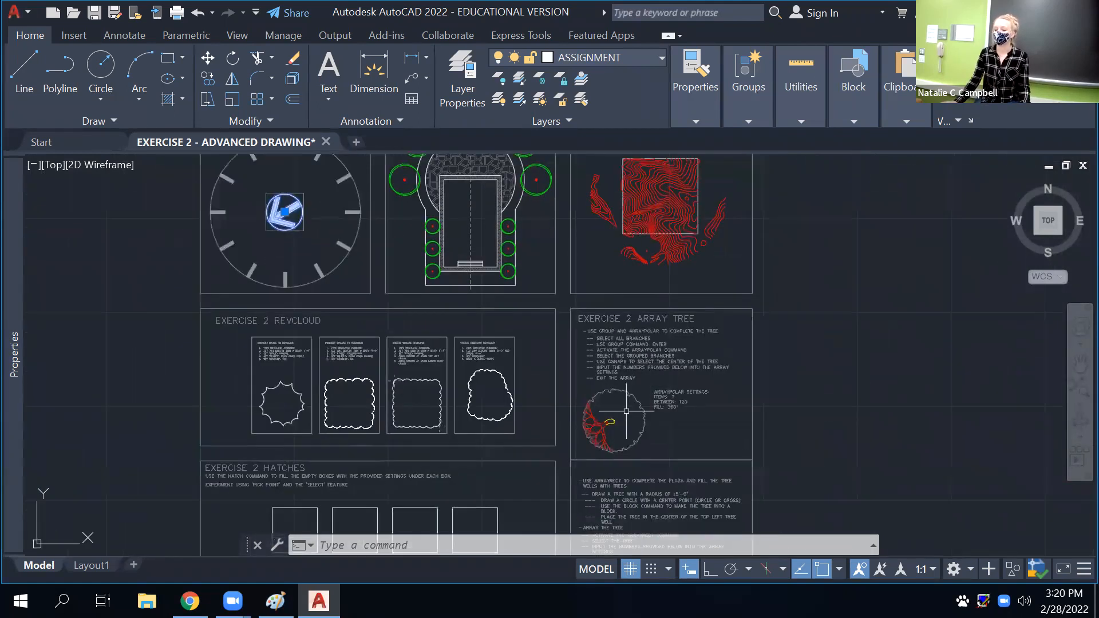
Select all branches of the tree in the Exercise 2 Array Tree box using crossing selections
scroll(641, 378, "up", 4)
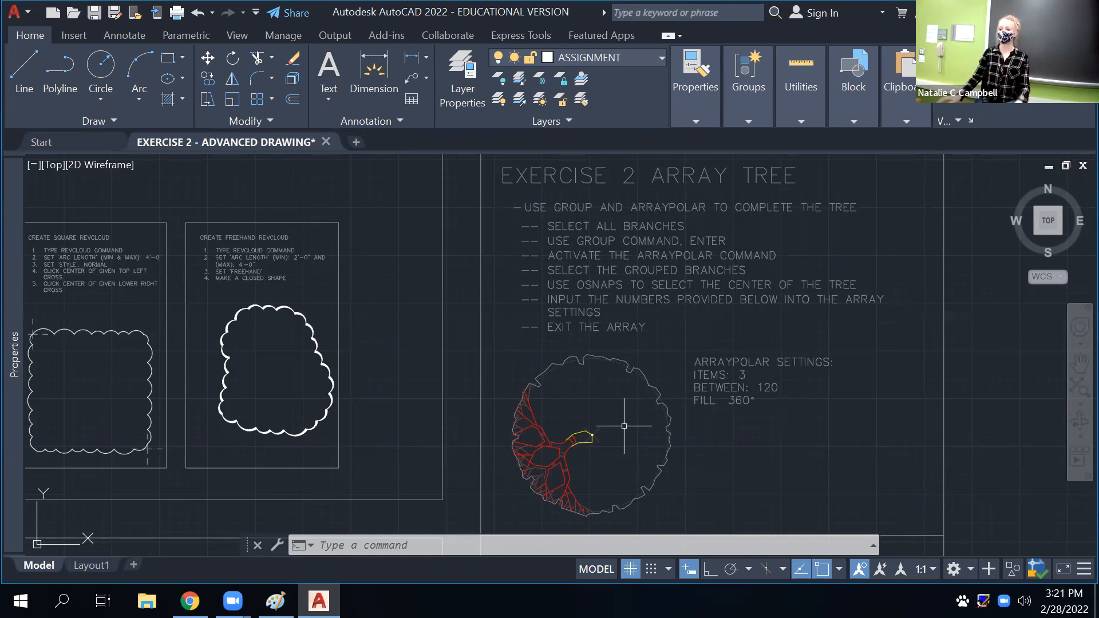
mouse_move(654, 435)
middle_mouse_down()
mouse_move(574, 378)
mouse_move(486, 353)
middle_mouse_up()
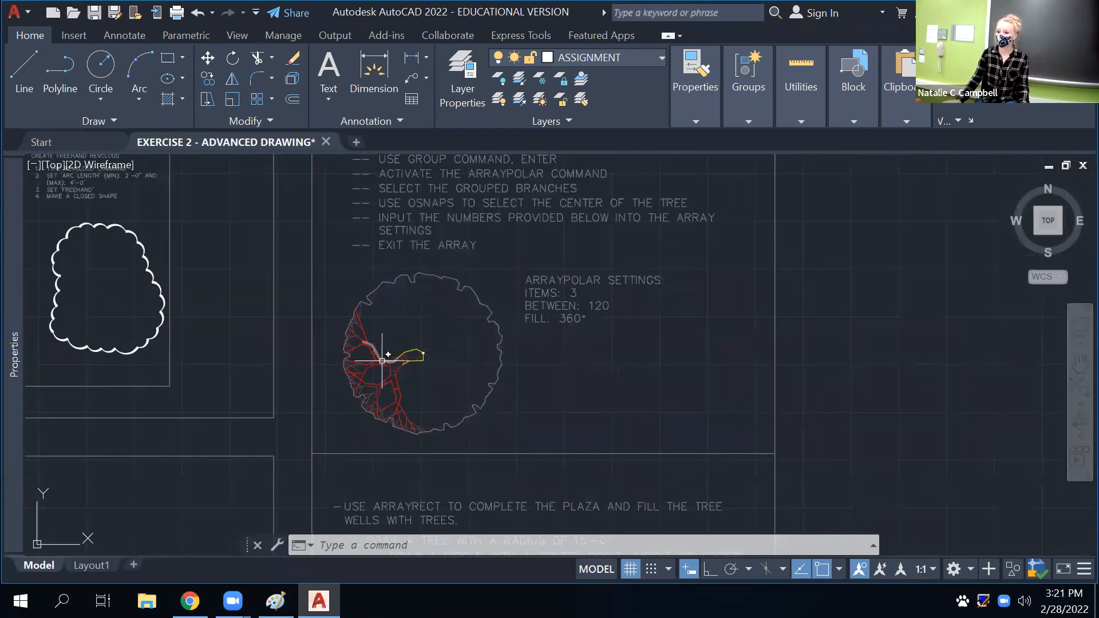
left_click(382, 360)
middle_click_drag(449, 315, 466, 422)
middle_click_drag(479, 484, 499, 372)
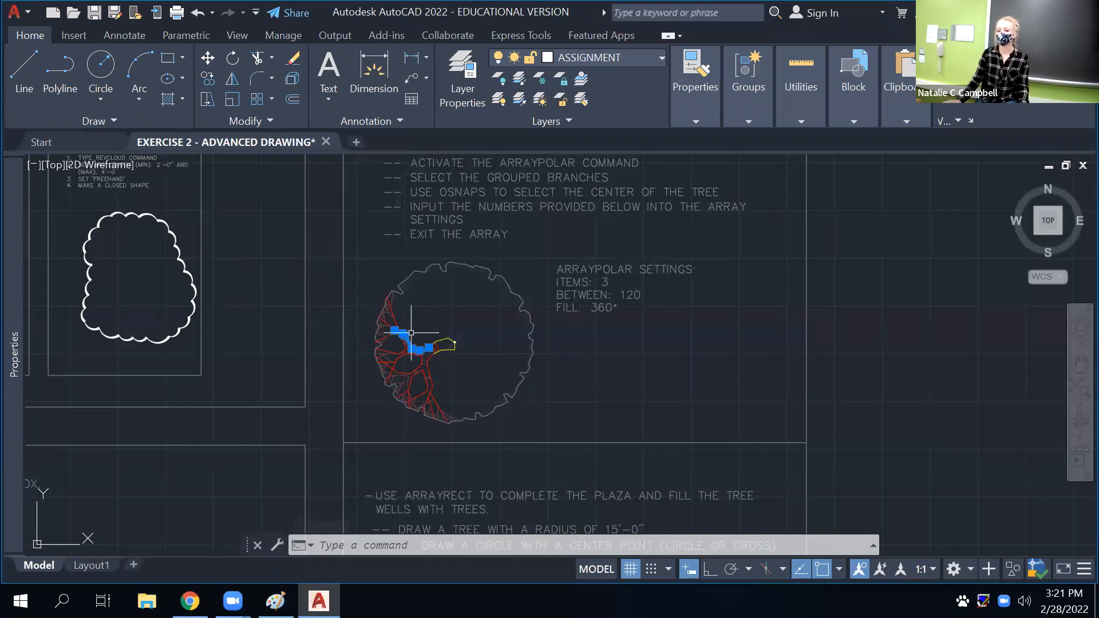
scroll(411, 332, "up", 5)
left_click(421, 298)
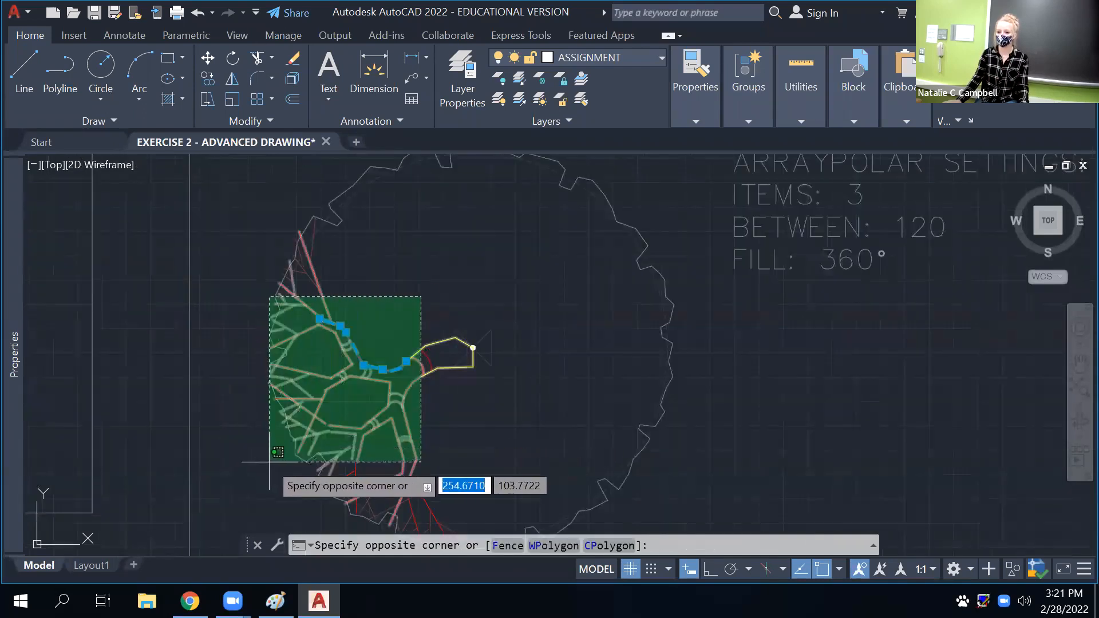
left_click(269, 462)
scroll(458, 320, "down", 3)
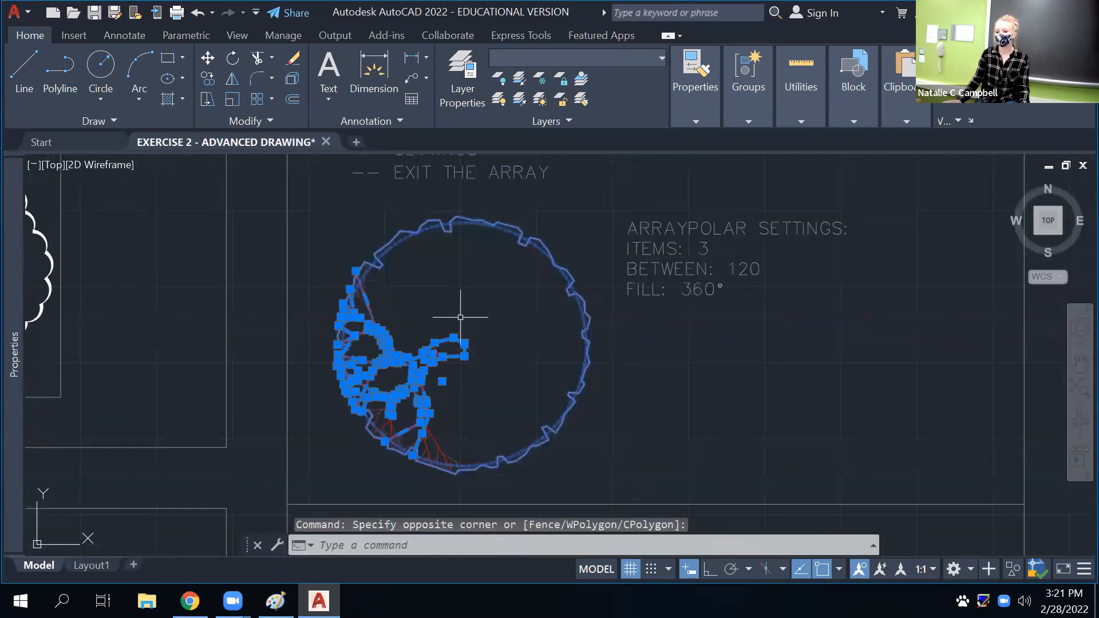
left_click(529, 275)
left_click(320, 478)
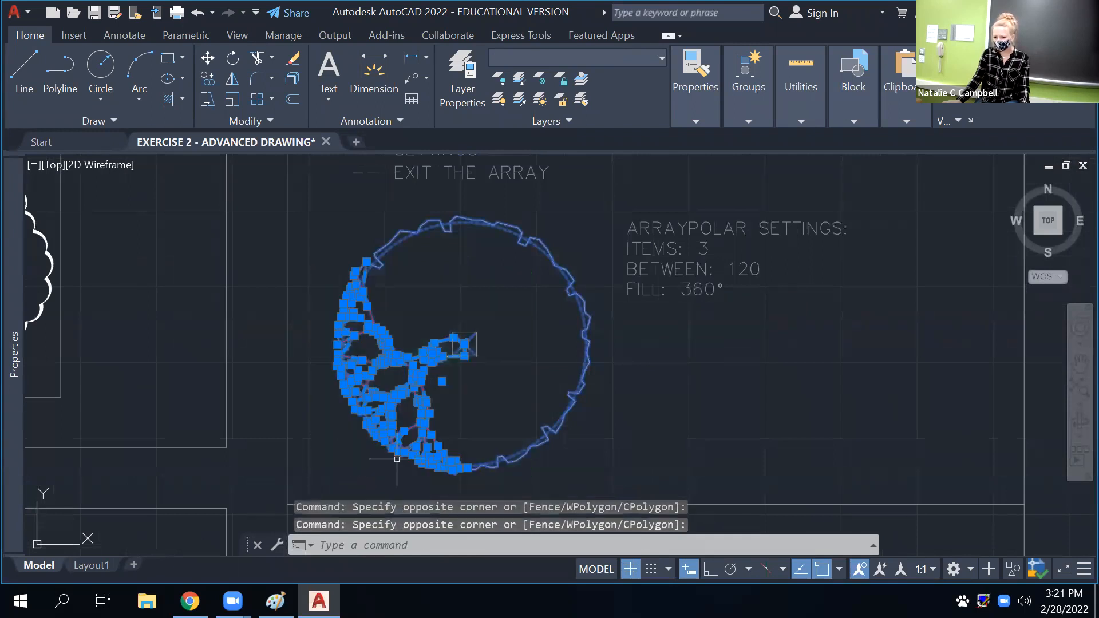
Remove the tree's circular canopy outline and the small marker at its center from the selection
left_click(602, 352)
left_click(541, 392)
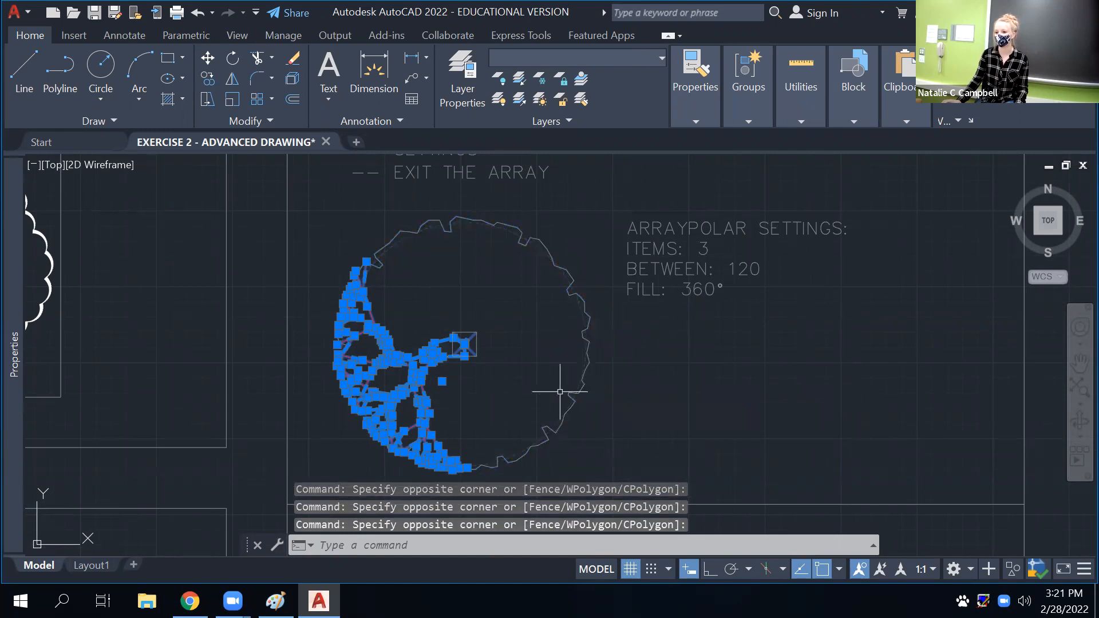
scroll(476, 335, "up", 5)
left_click(497, 307, "shift")
left_click(462, 359, "shift")
scroll(484, 416, "down", 5)
scroll(379, 350, "down", 2)
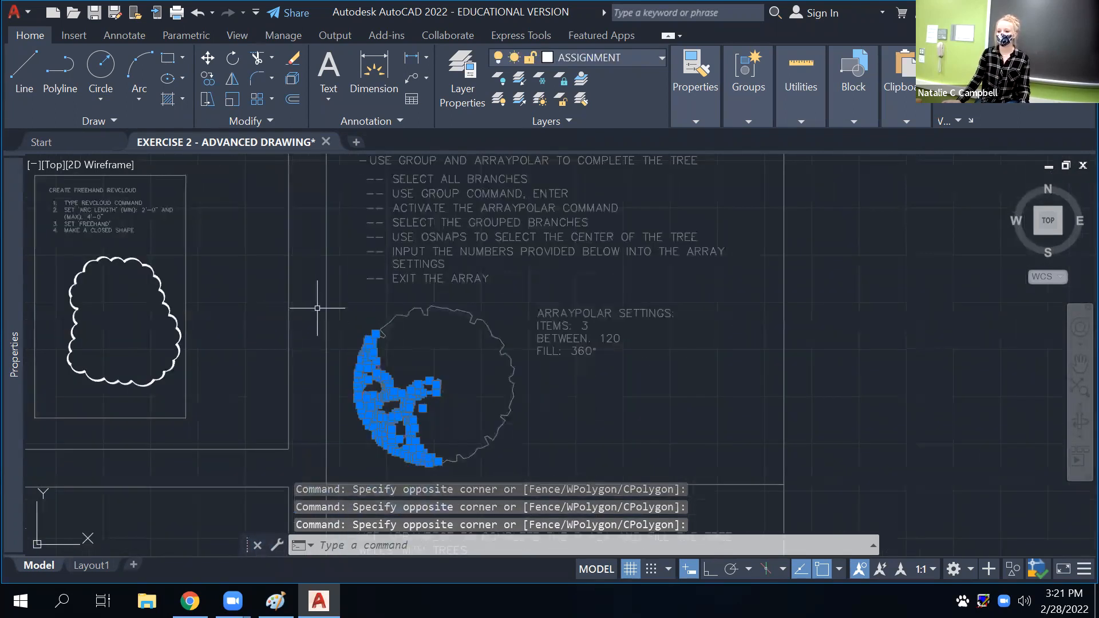
Inspect the selected branches, especially the uppermost tips near the canopy edge, for missed lines
left_click(332, 299)
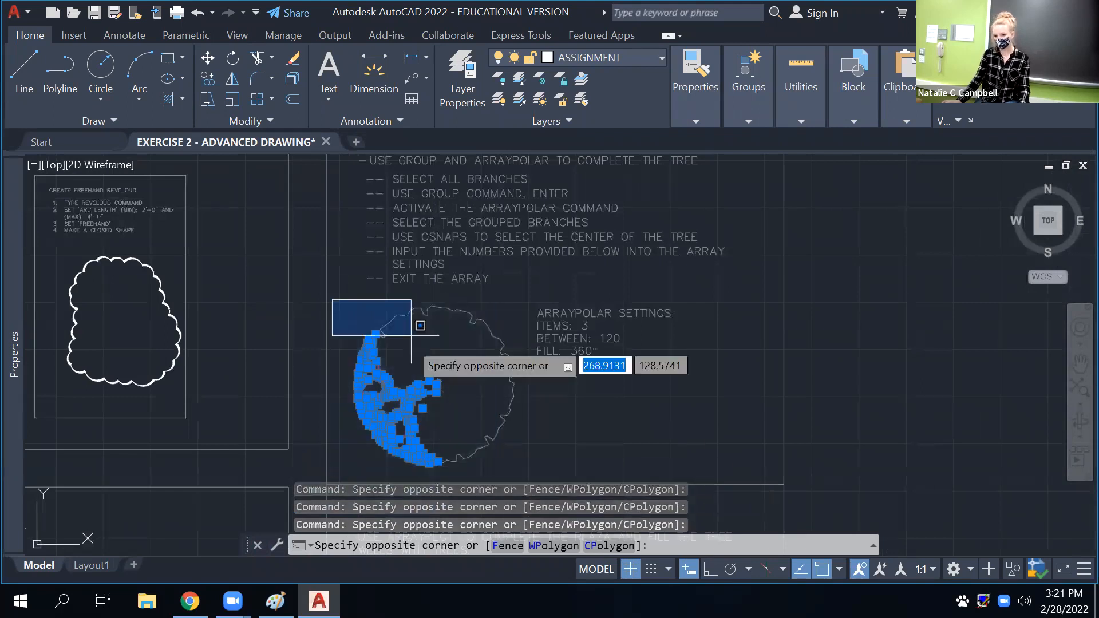
key("Escape")
scroll(374, 365, "up", 5)
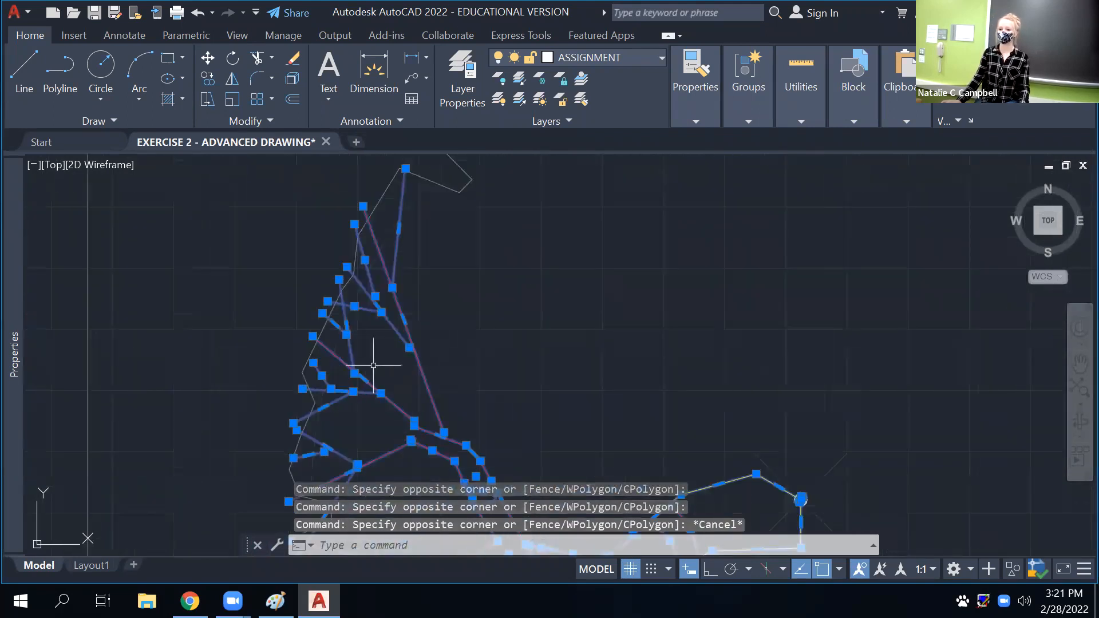
scroll(374, 365, "up", 4)
scroll(277, 314, "down", 8)
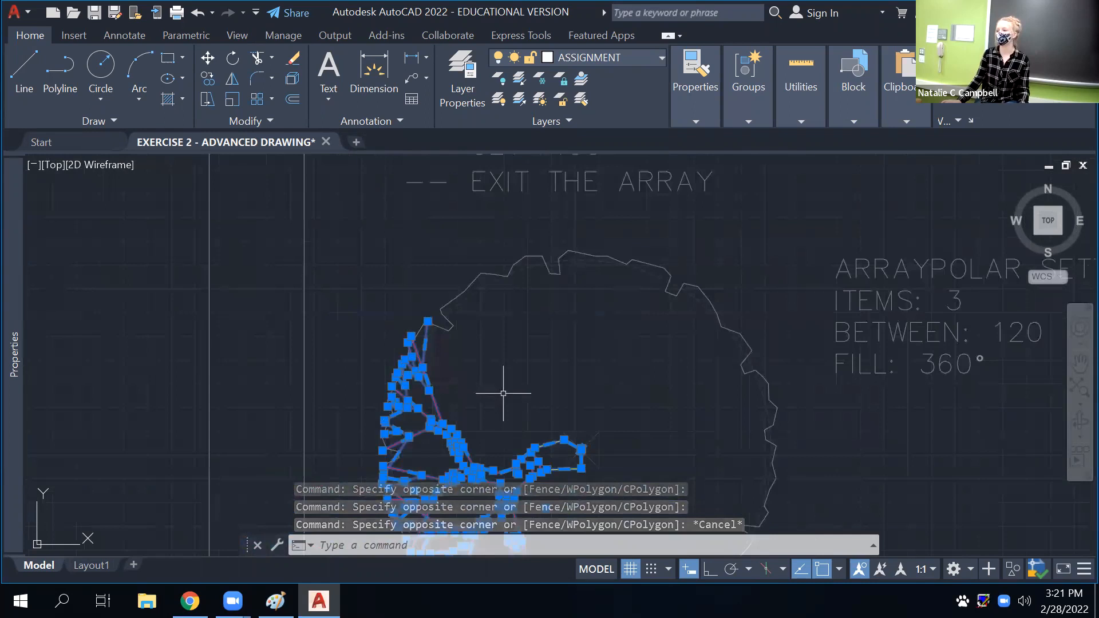
middle_click_drag(504, 394, 486, 299)
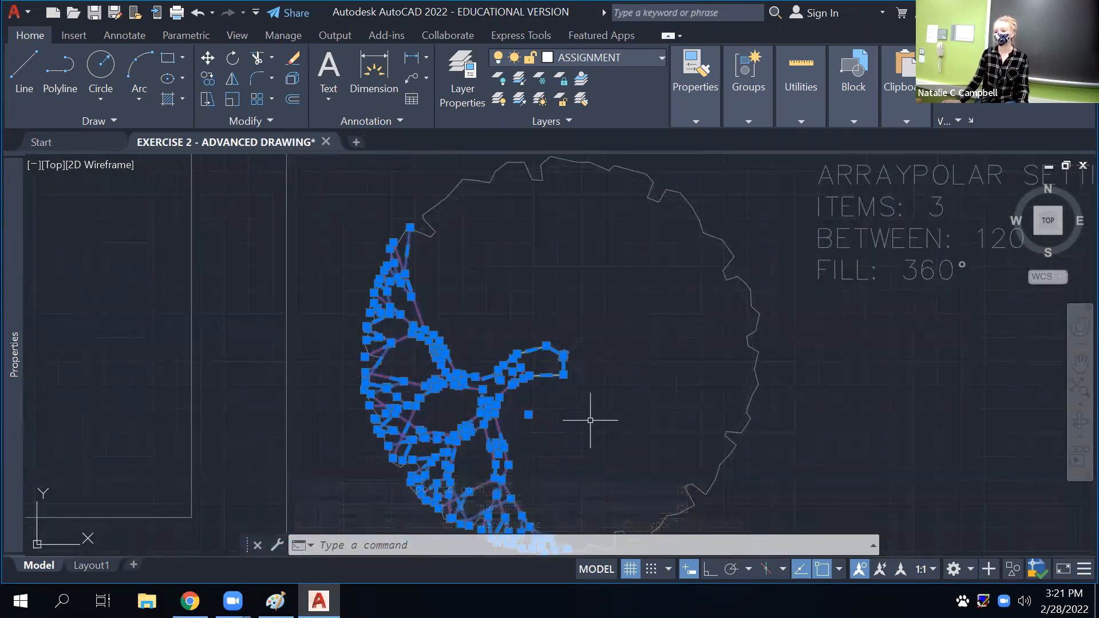
Remove the exercise frame from the selection and group the remaining selected objects with the tree branches
scroll(477, 309, "down", 4)
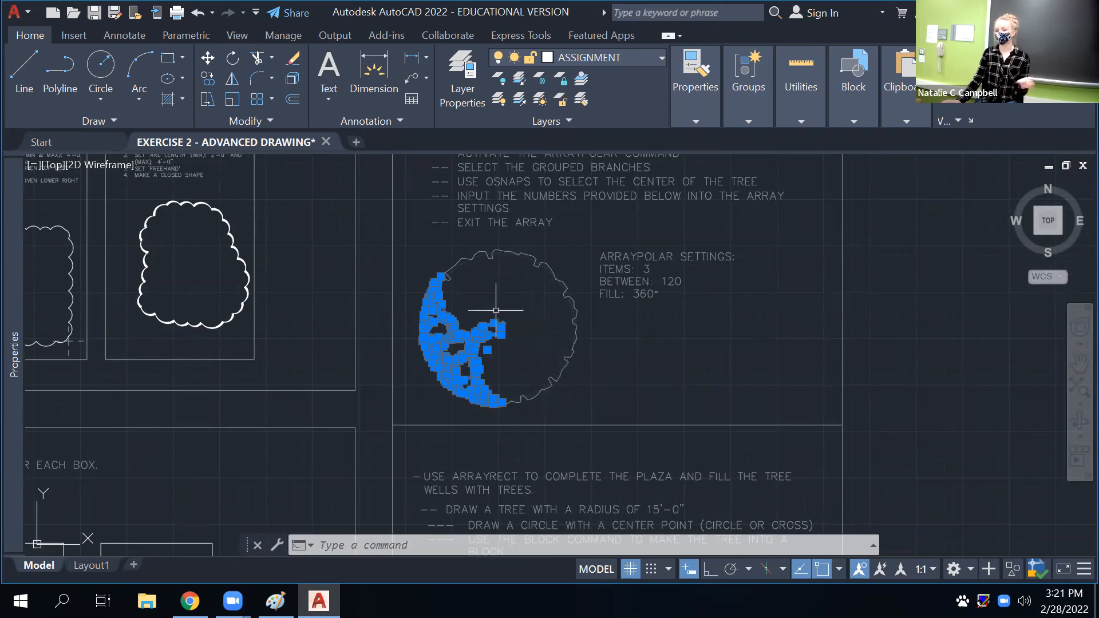
key("ctrl+shift+p")
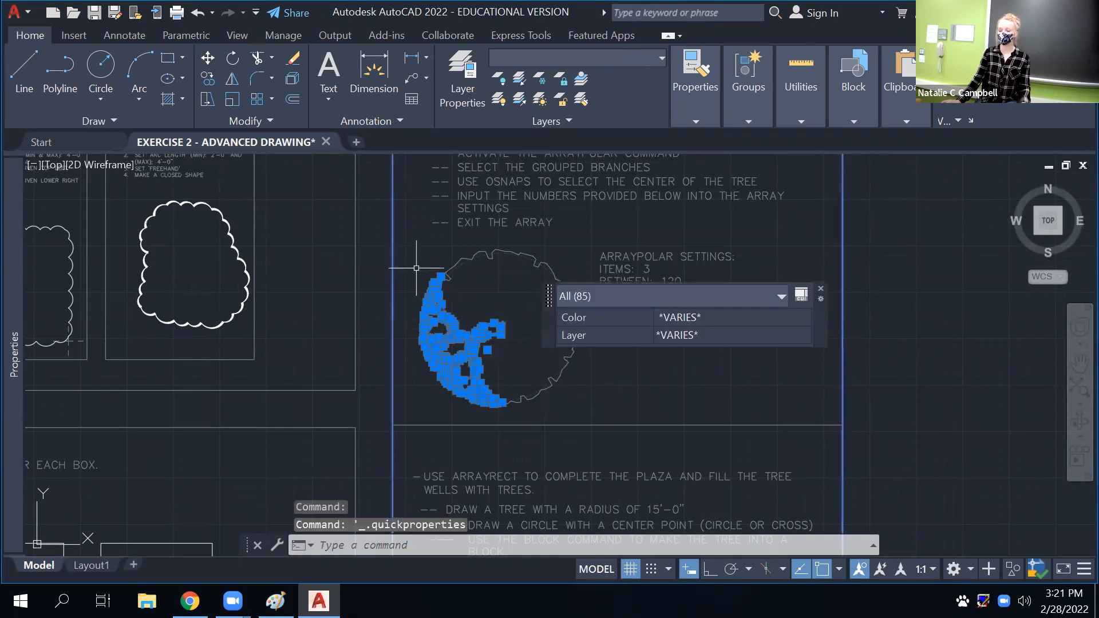
left_click(393, 264, "shift")
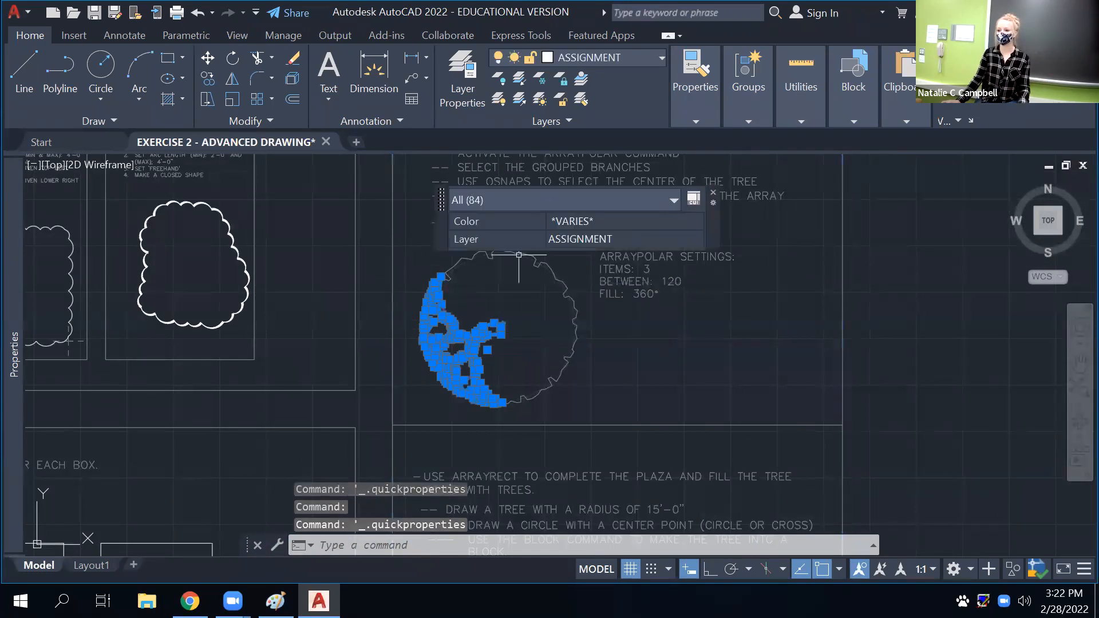
left_click(713, 193)
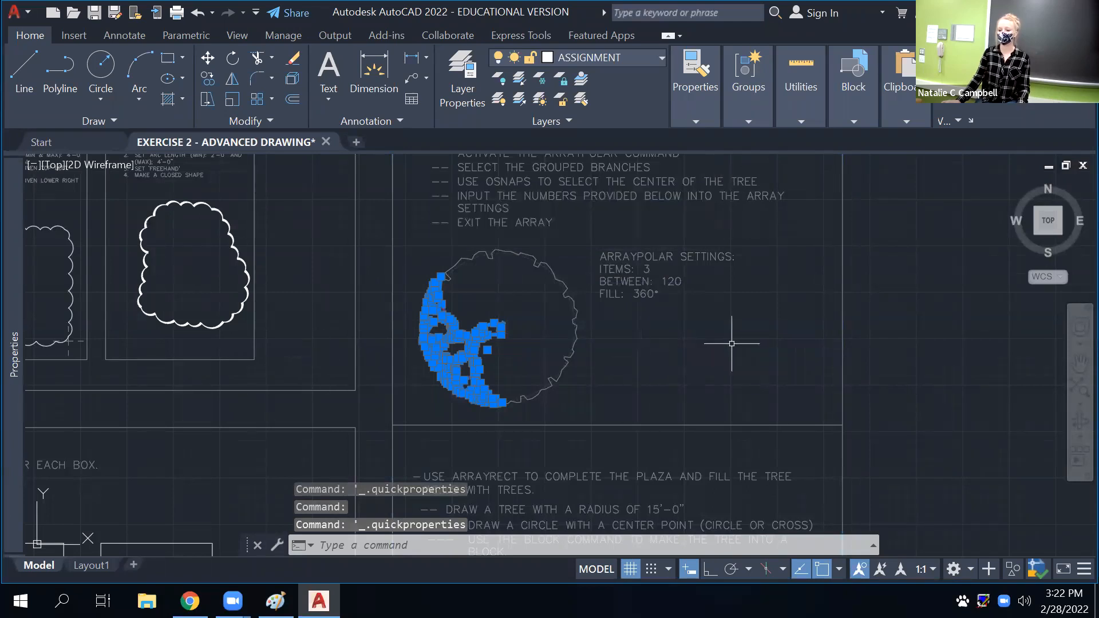
scroll(685, 376, "down", 3)
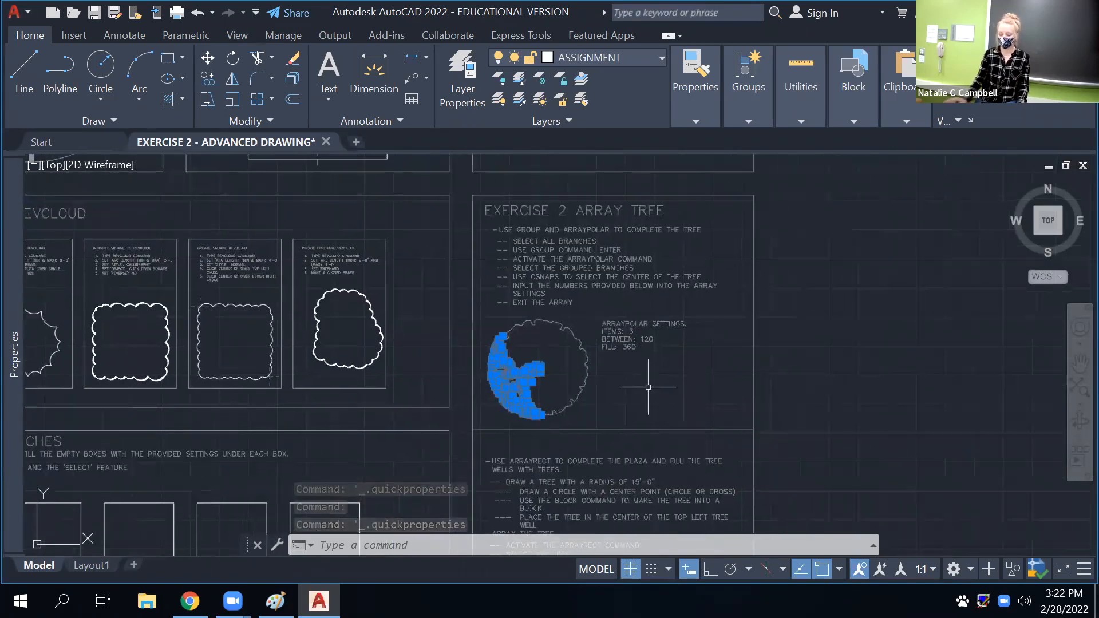
type("GROUP")
key("Return")
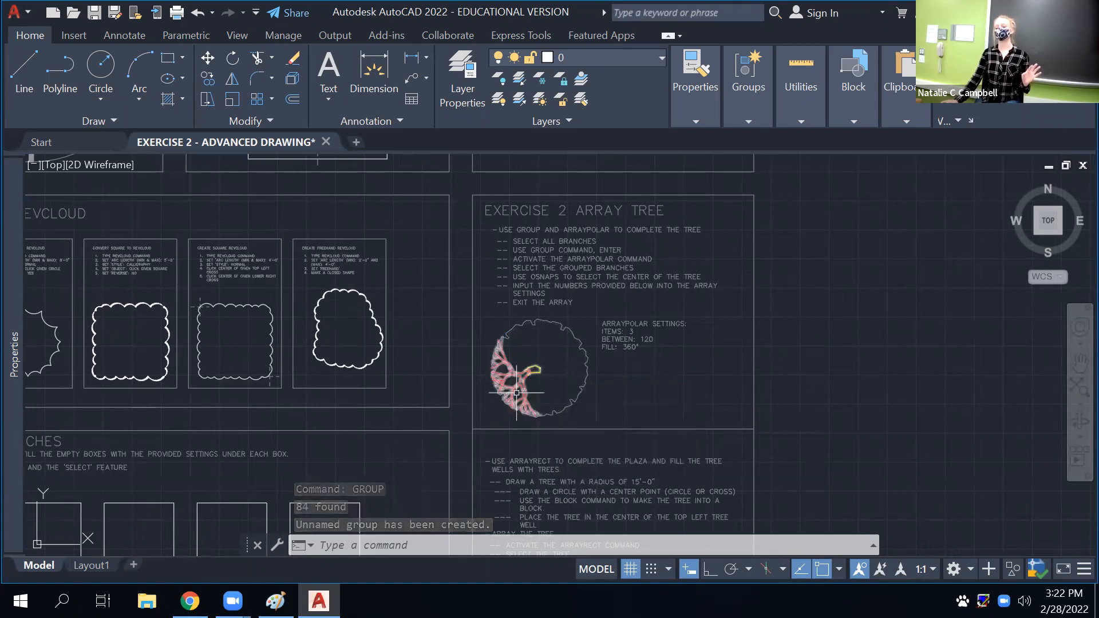
left_click(873, 546)
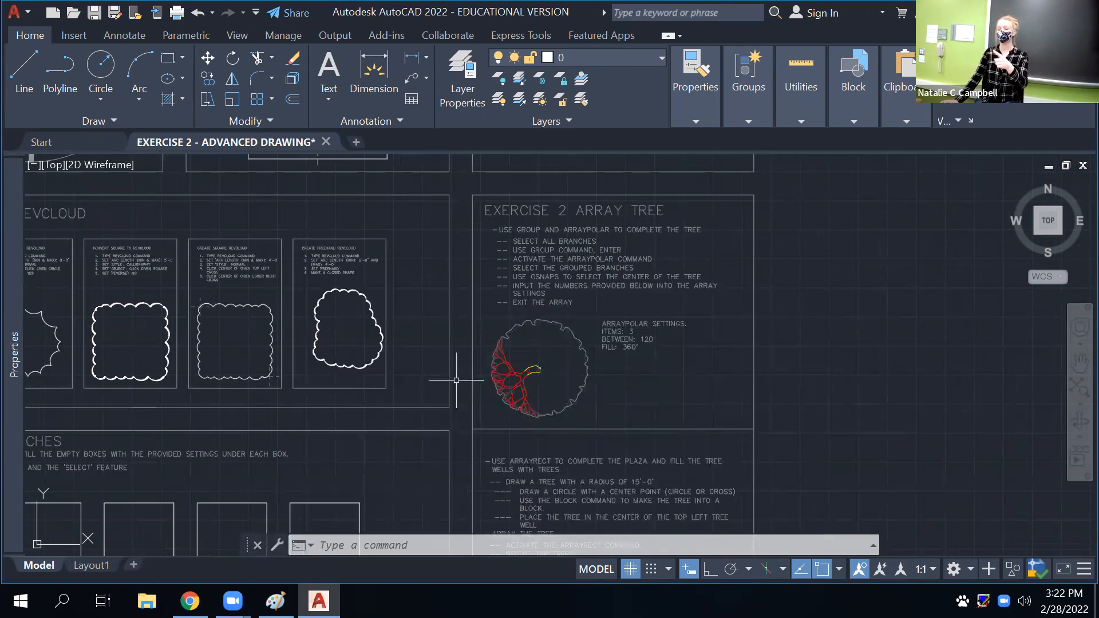
Ungroup the object group that combines the tree branches with the arrow inside the clock circle
left_click(530, 373)
scroll(409, 333, "down", 4)
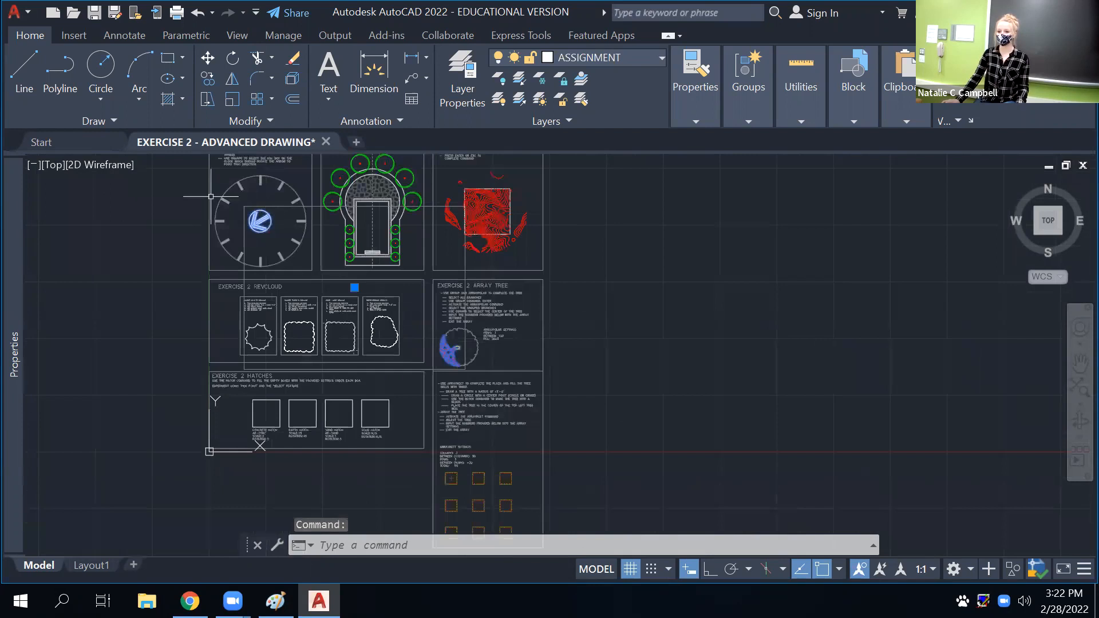
scroll(341, 254, "up", 2)
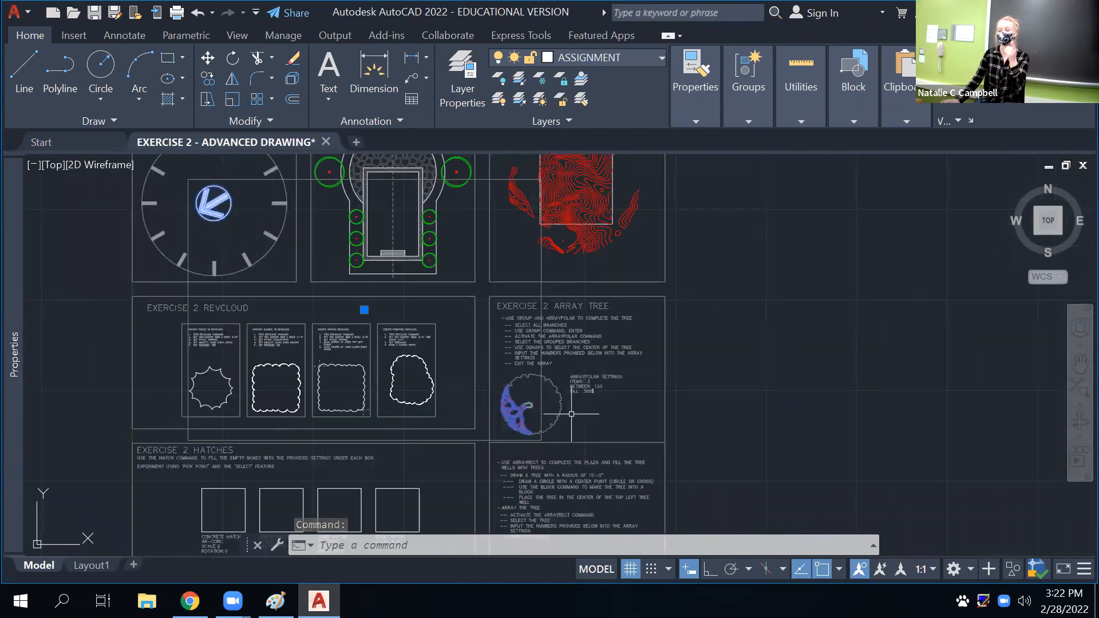
type("UNGR")
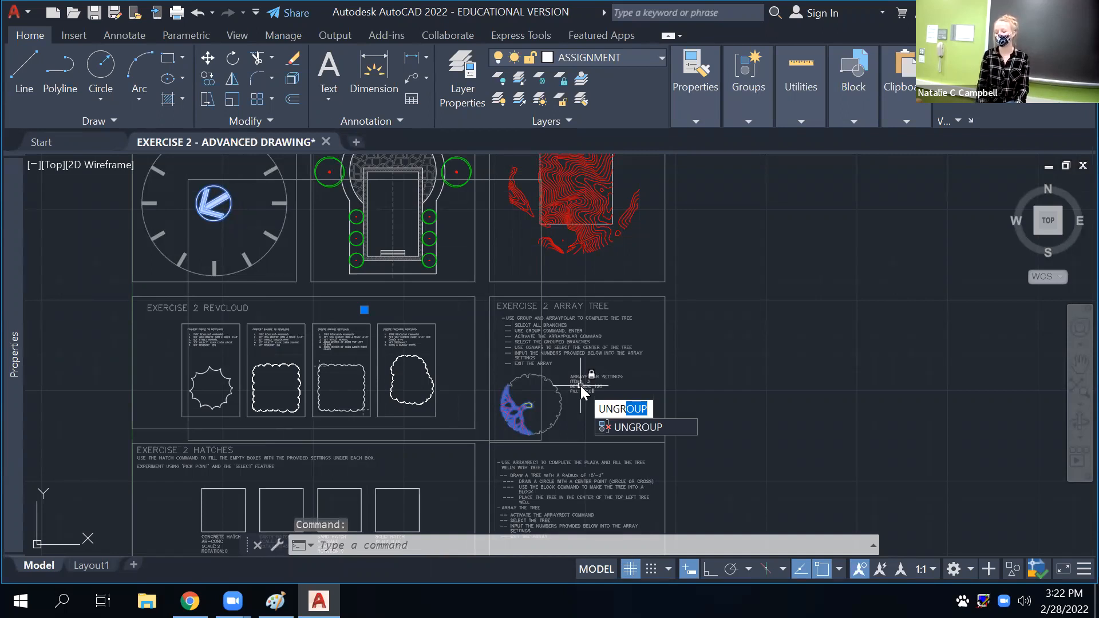
key("Return")
left_click(235, 210)
left_click(182, 181)
key("Escape")
key("Escape")
key("Escape")
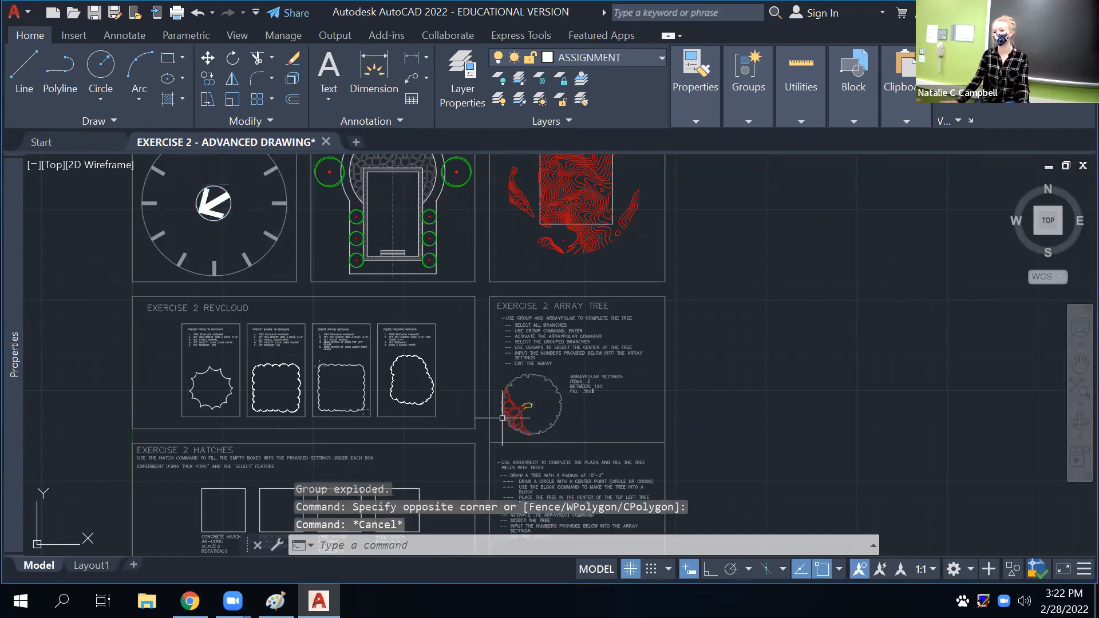
Select only the branches inside the array tree's outline and combine them into one group
scroll(476, 386, "up", 5)
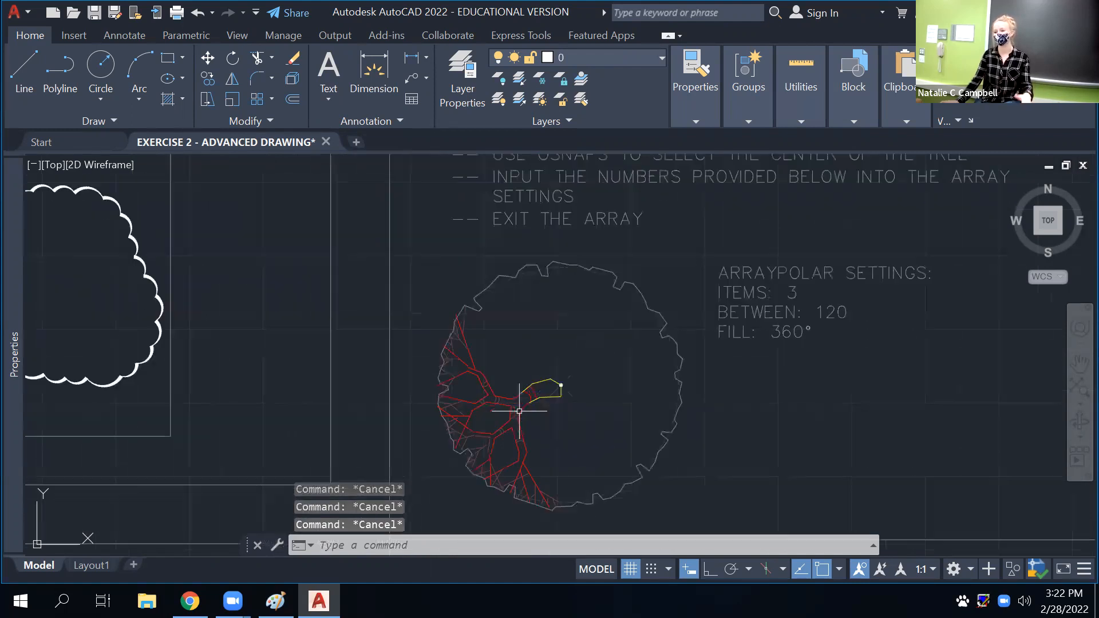
left_click(415, 261)
left_click(611, 523)
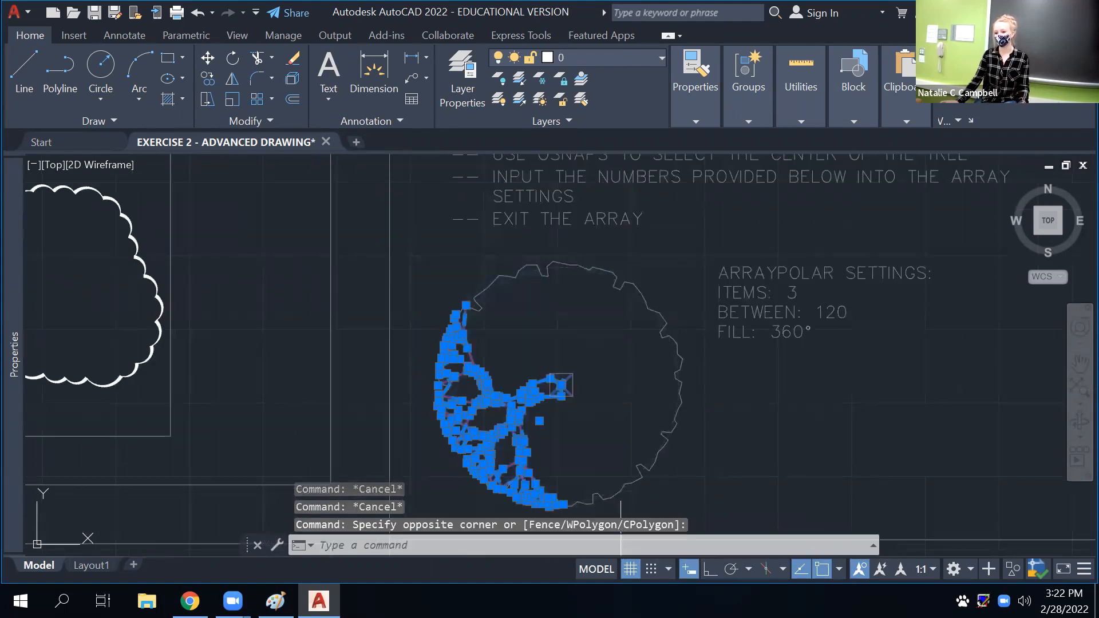
scroll(504, 295, "down", 5)
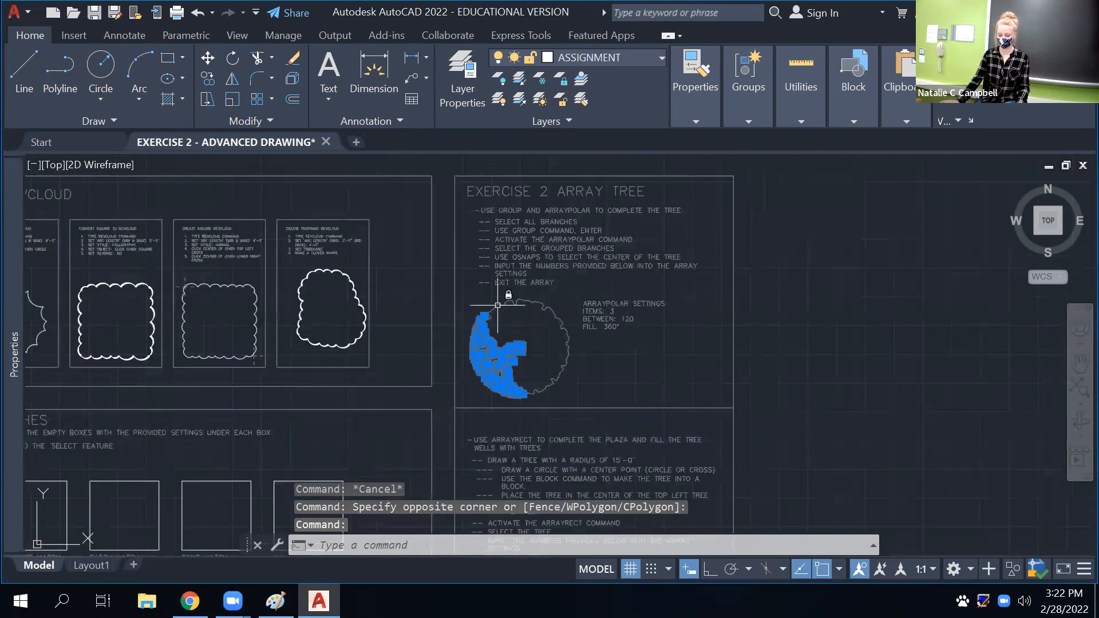
type("g")
key("Return")
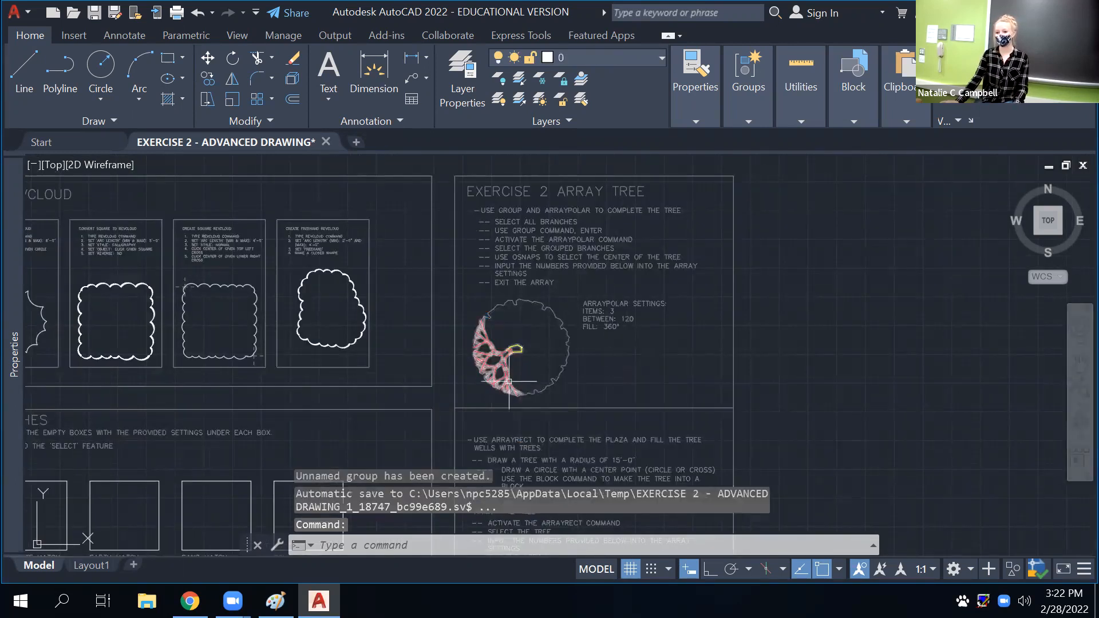
Create a polar array (ARRAYPOLAR) of the grouped branches, centred on the white dot at the middle of the tree
left_click(507, 362)
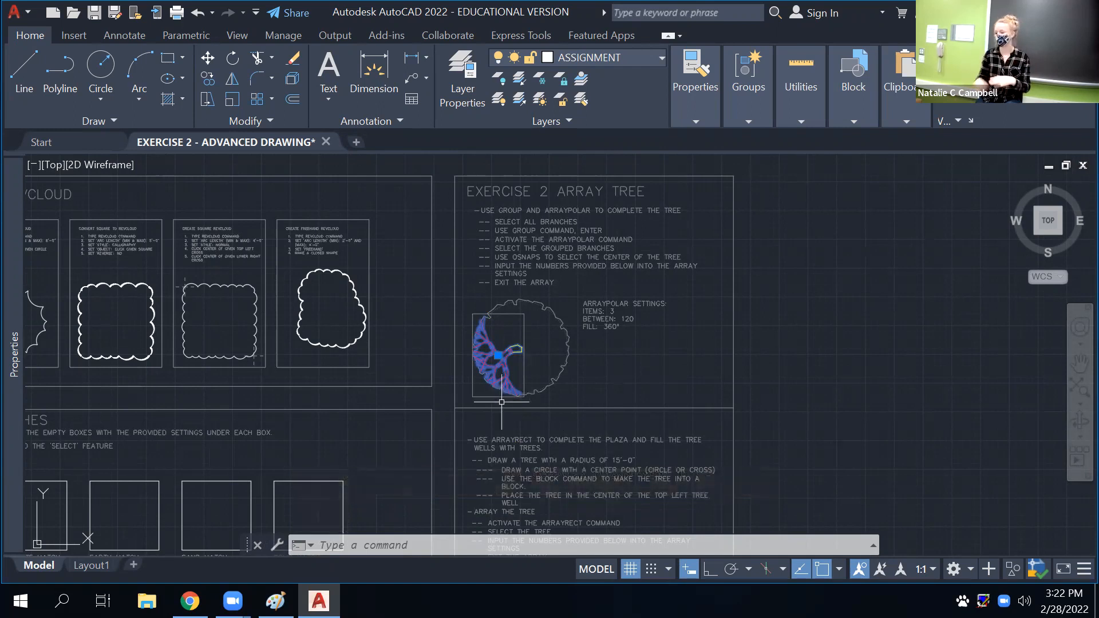
scroll(521, 347, "up", 3)
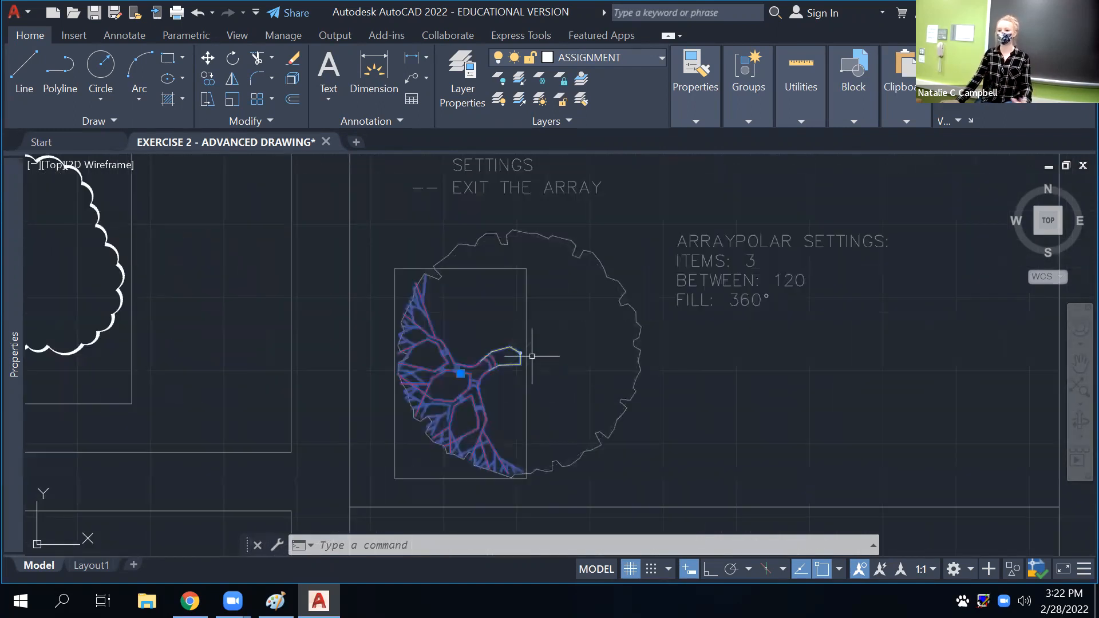
scroll(525, 368, "down", 2)
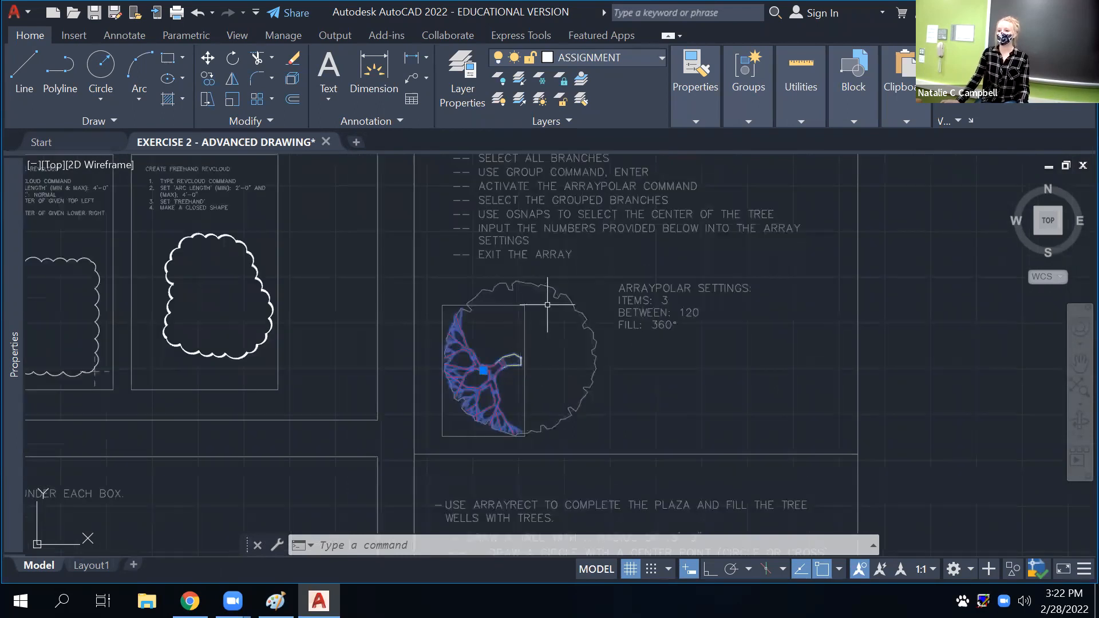
middle_click_drag(548, 305, 552, 387)
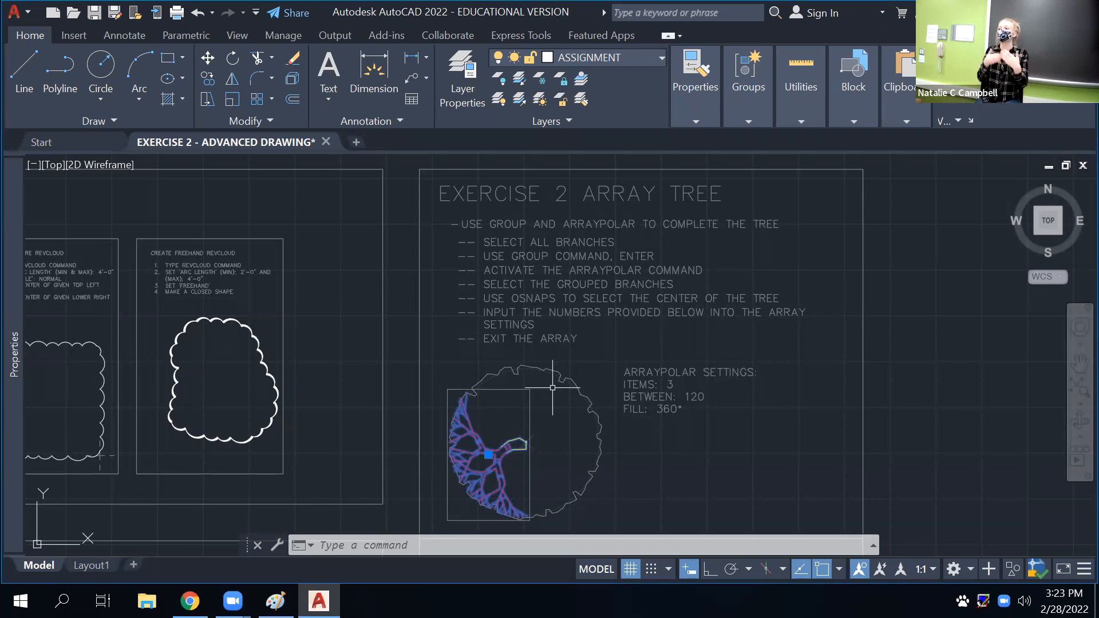
type("ARRAY")
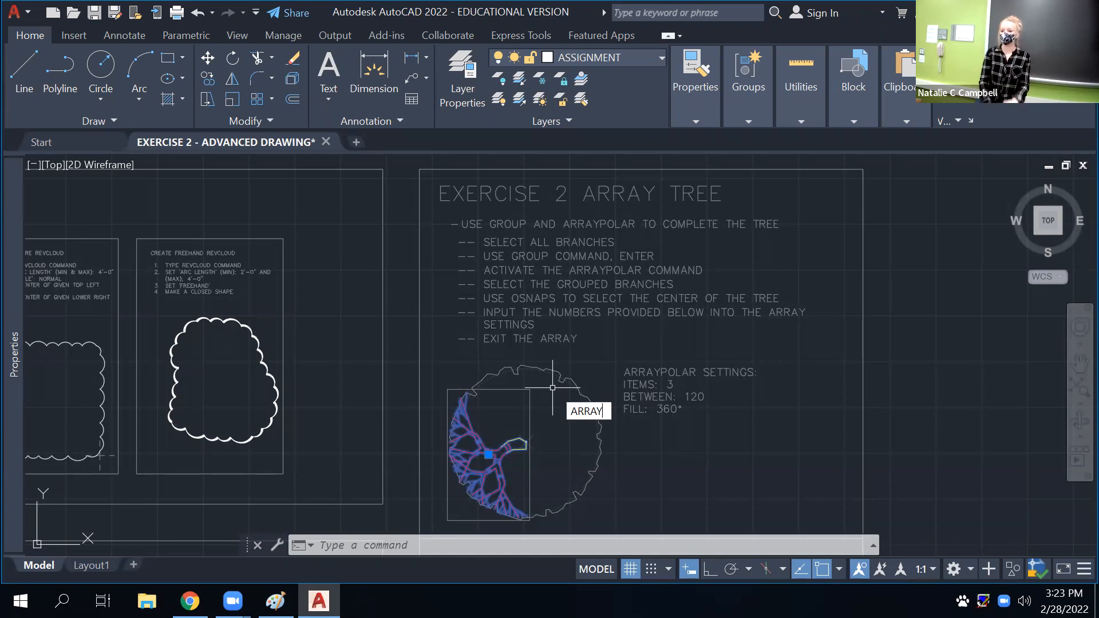
key("Down")
key("Down")
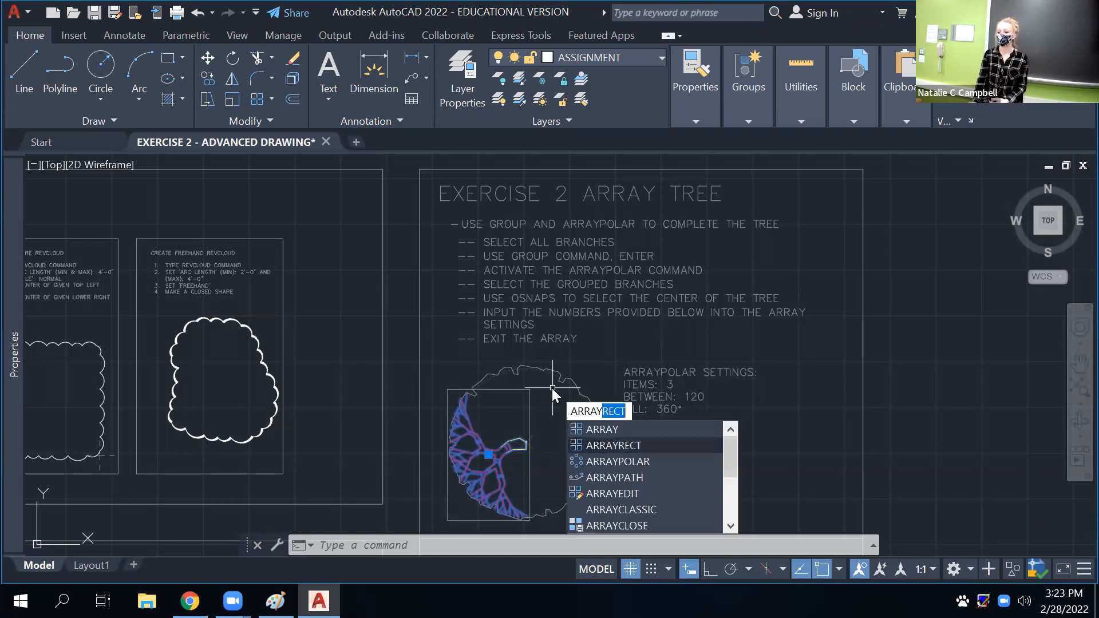
key("Down")
key("Up")
key("Up")
key("Up")
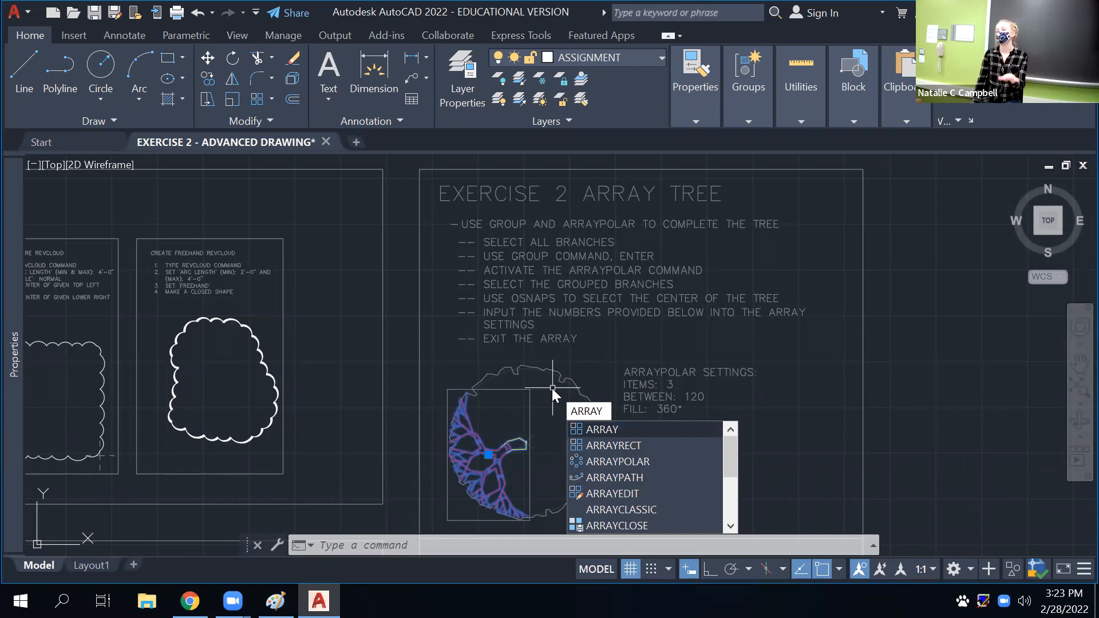
key("Down")
key("Down")
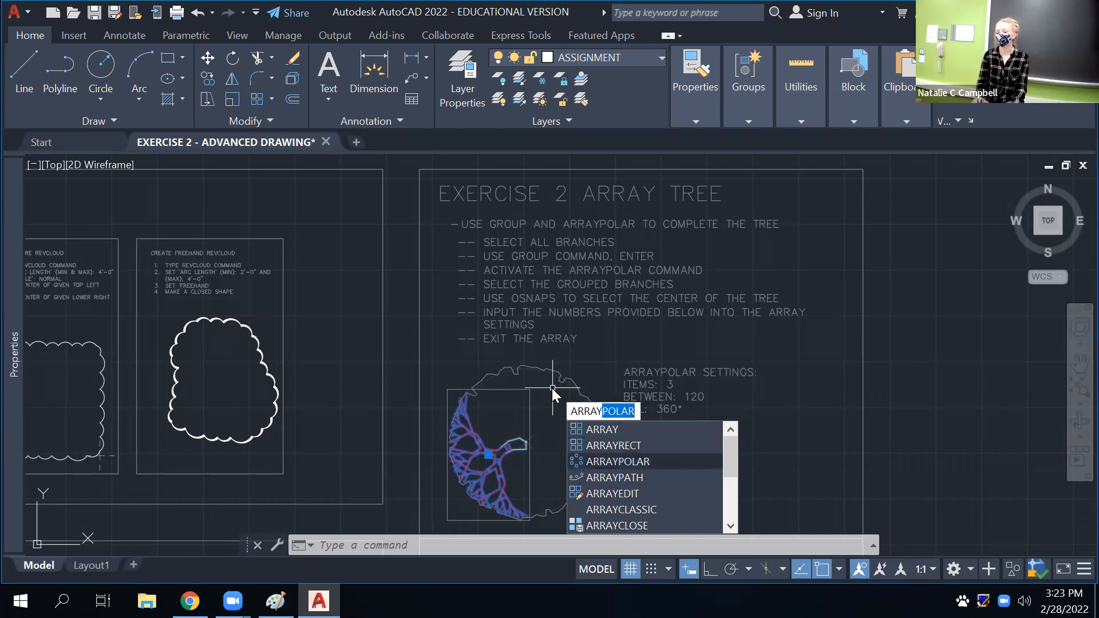
key("Return")
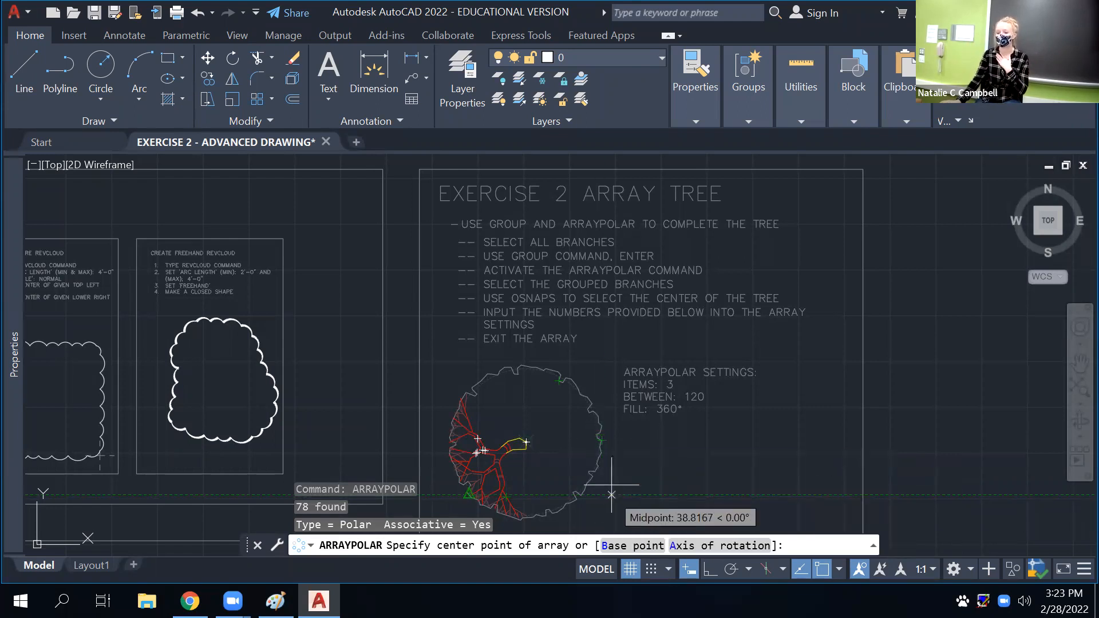
scroll(576, 454, "up", 10)
scroll(632, 361, "down", 8)
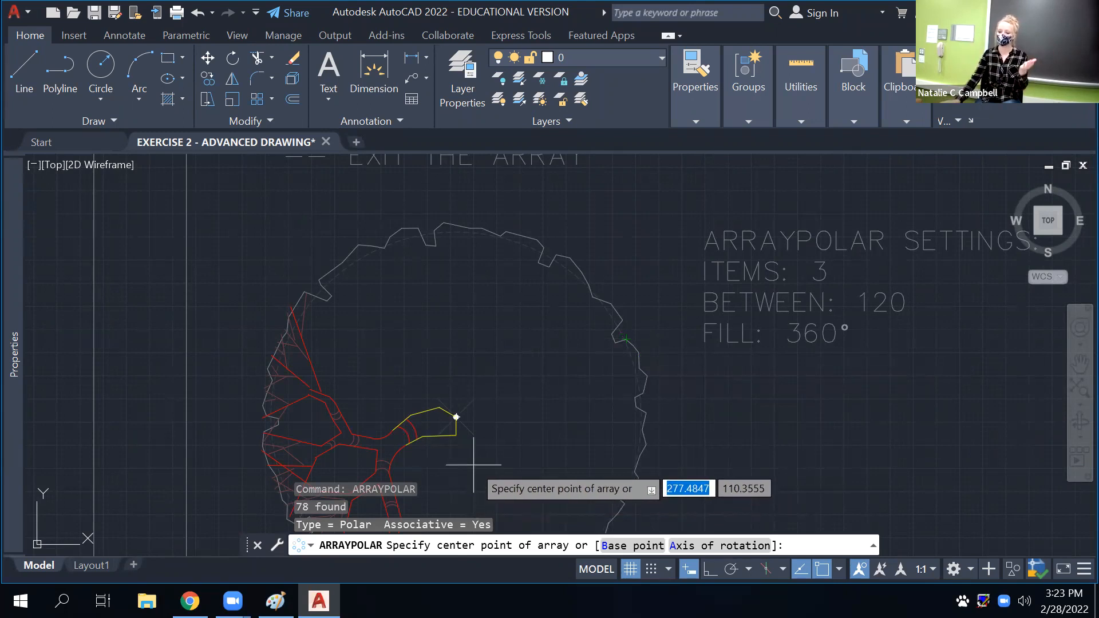
scroll(455, 427, "up", 8)
scroll(470, 357, "up", 2)
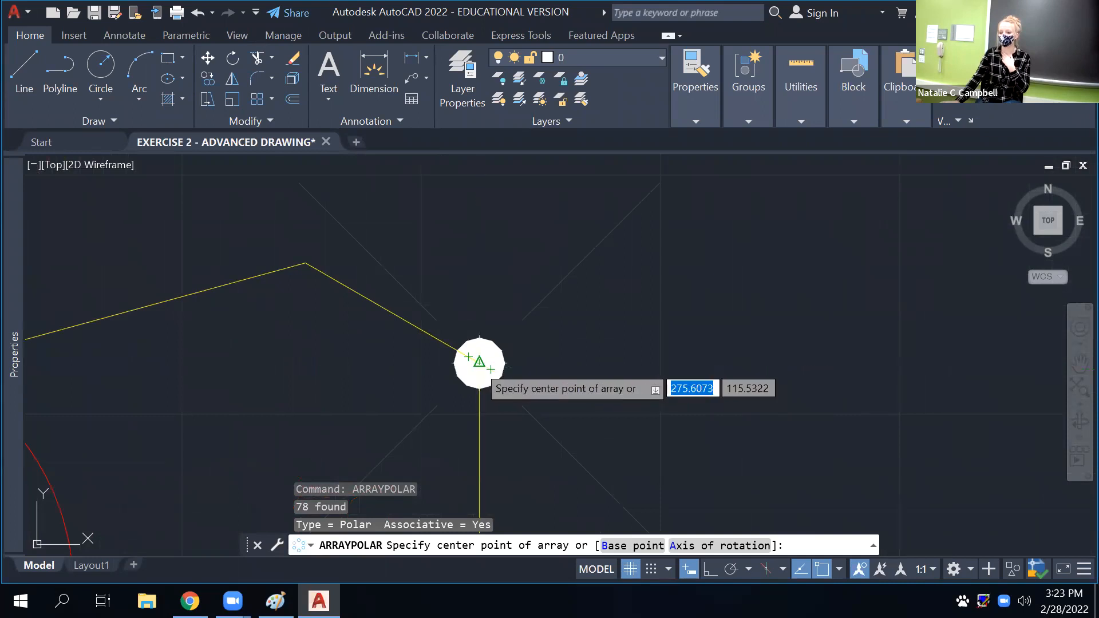
left_click(479, 362)
scroll(475, 373, "down", 10)
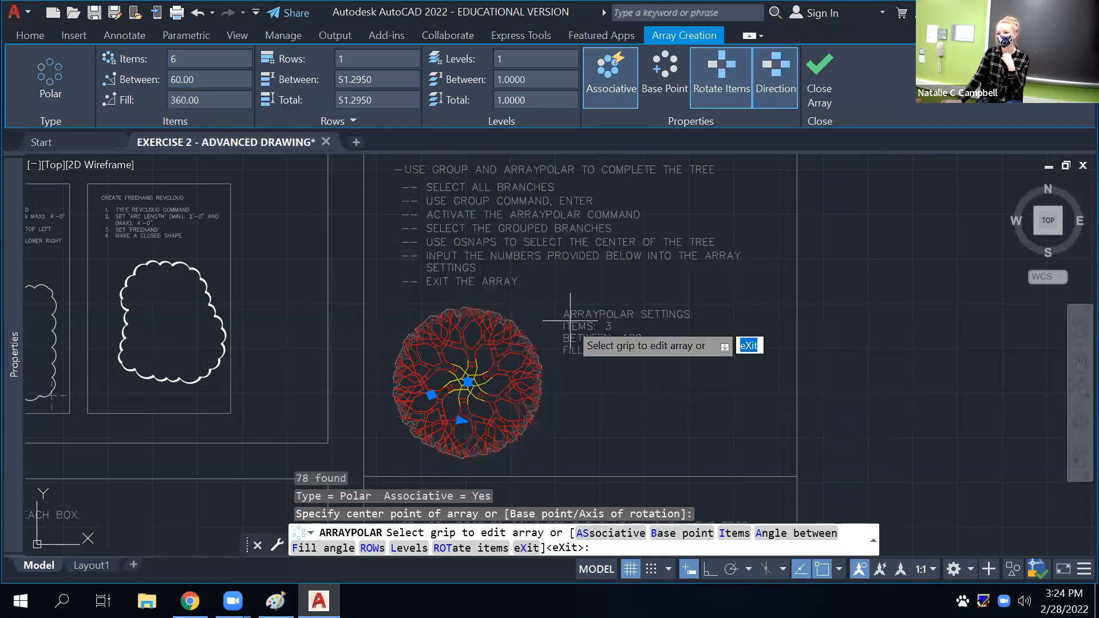
Set the polar array's item count to 3 and exit the array command
left_click(184, 60)
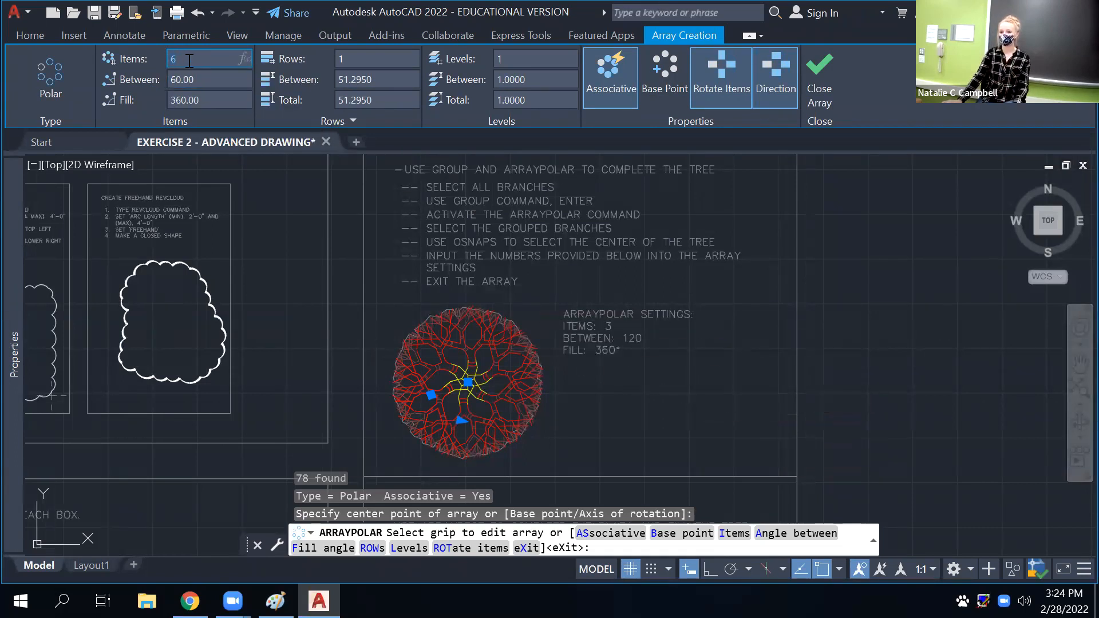
type("3")
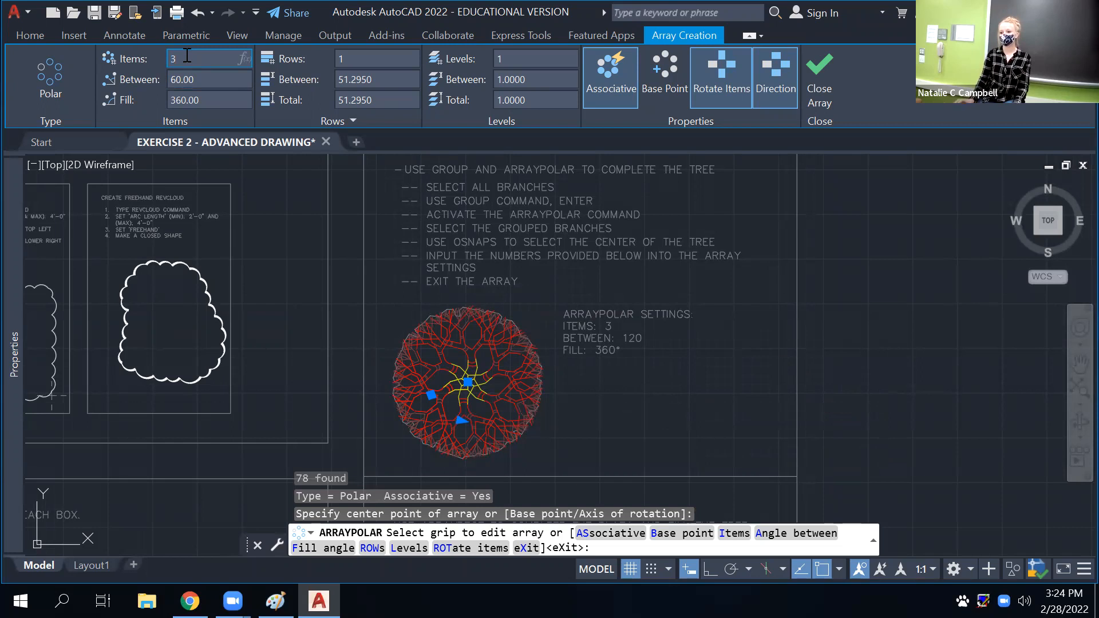
key("Return")
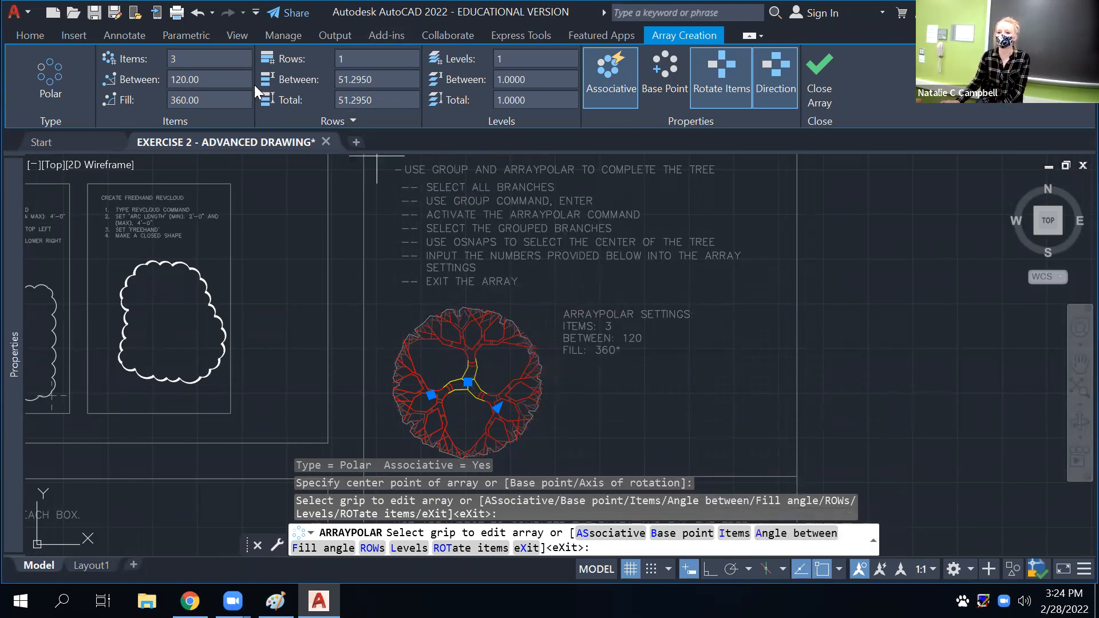
left_click(192, 58)
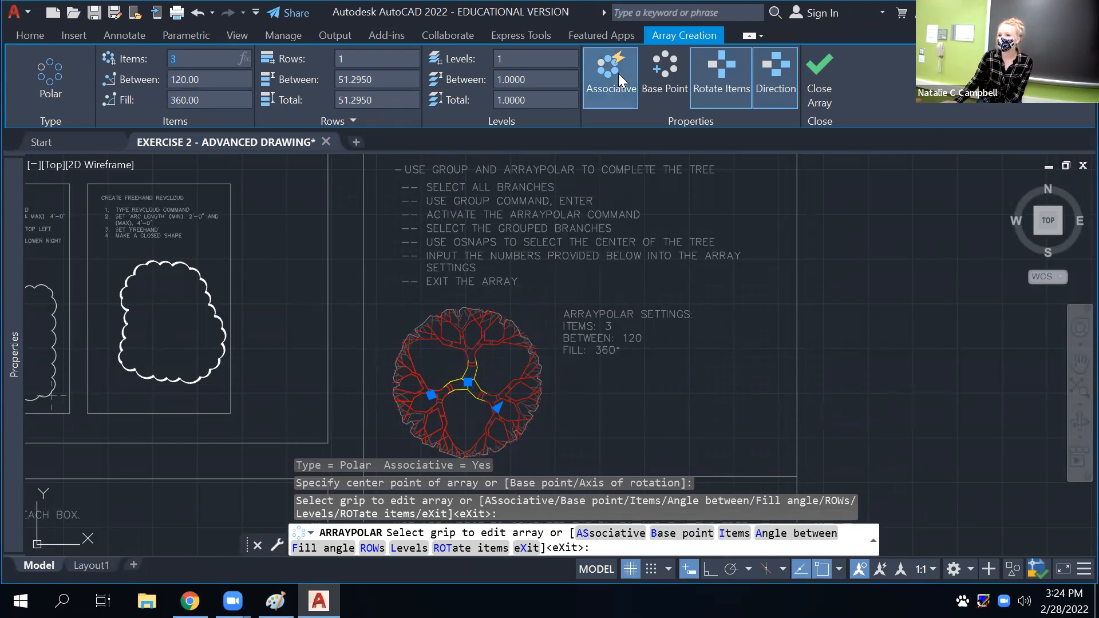
left_click(662, 68)
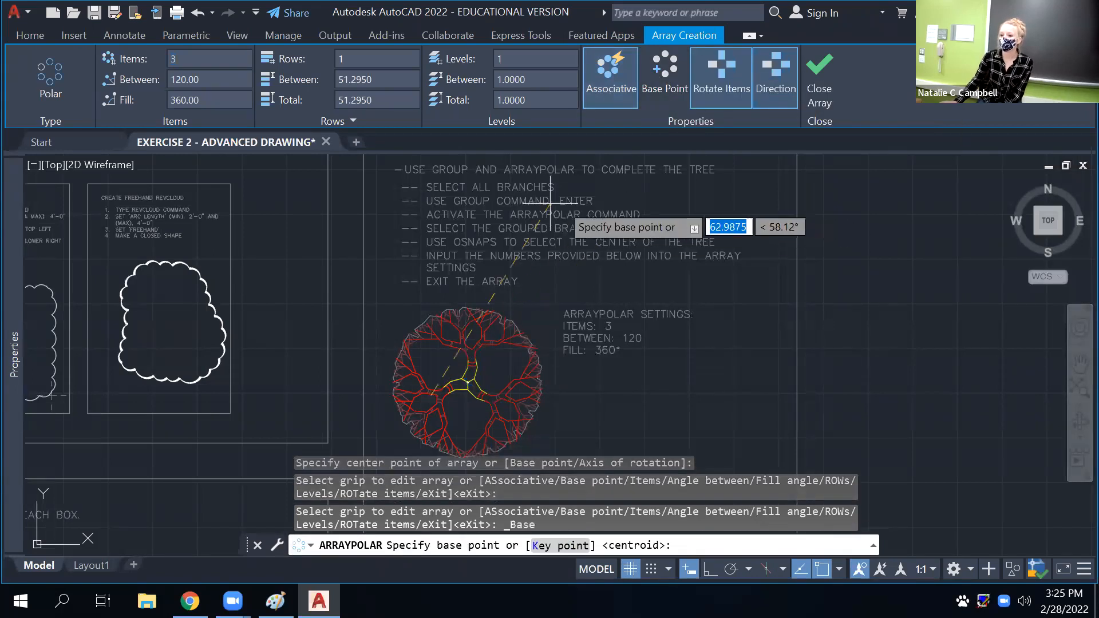
key("Escape")
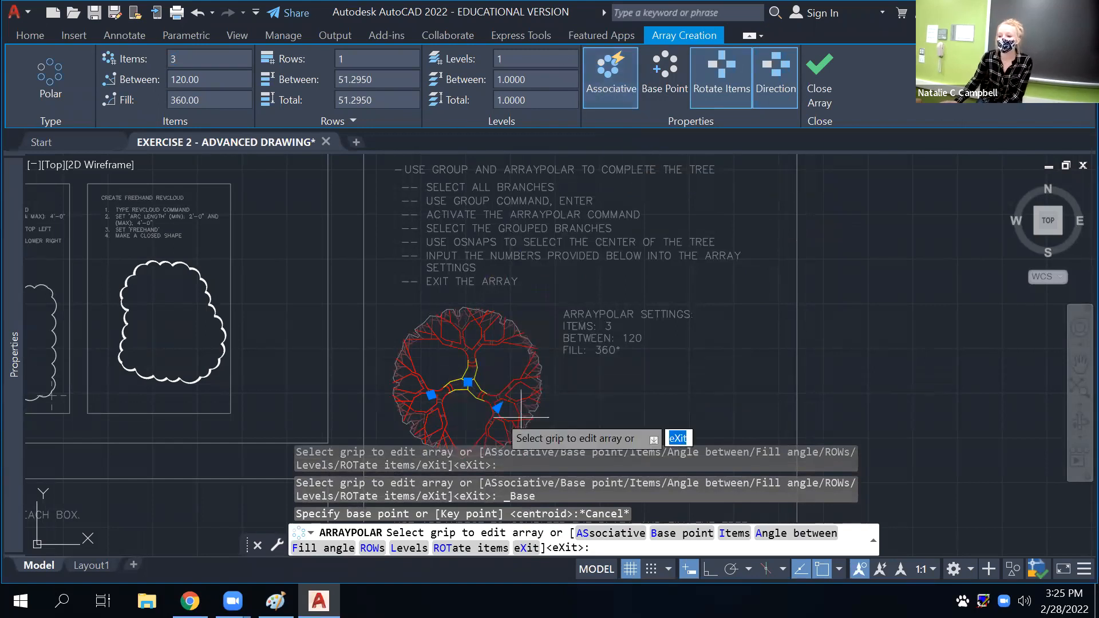
key("Return")
Select the completed branch array to examine it as a single object with its array settings
left_click(525, 388)
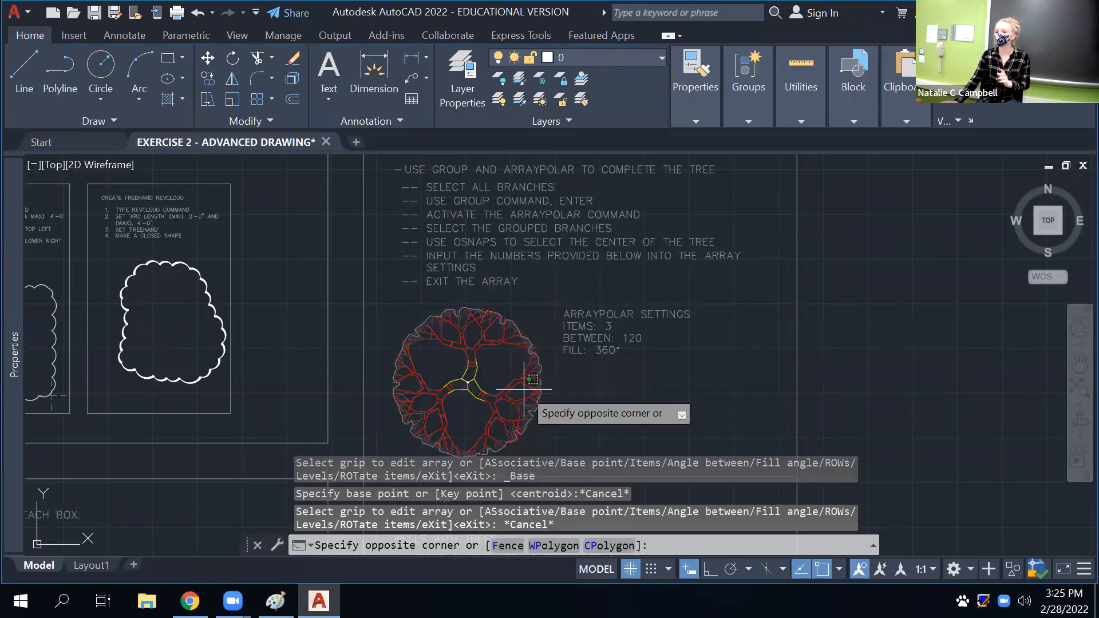
left_click(497, 373)
scroll(601, 397, "down", 2)
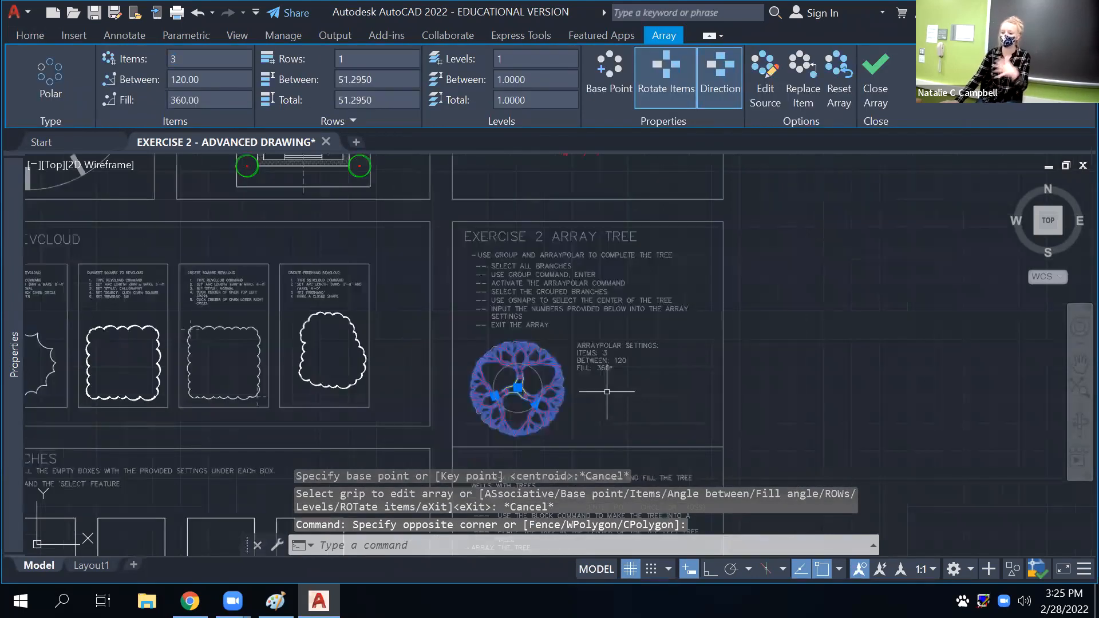
Try moving the branch array out of the tree outline by its center grip and undo the move
scroll(561, 396, "up", 2)
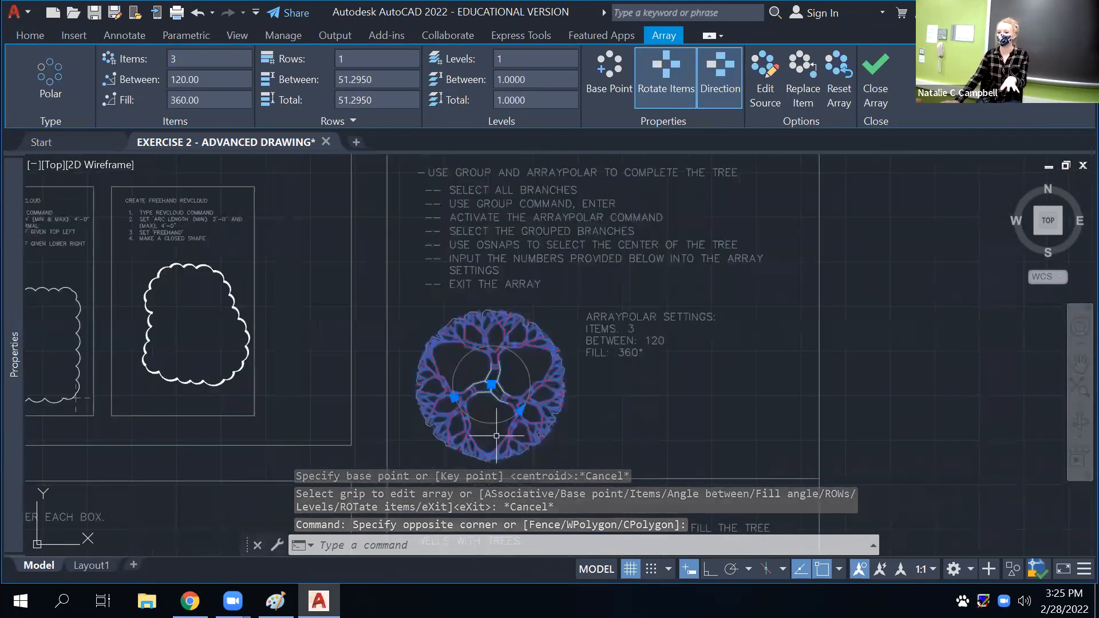
left_click(518, 389)
left_click(928, 367)
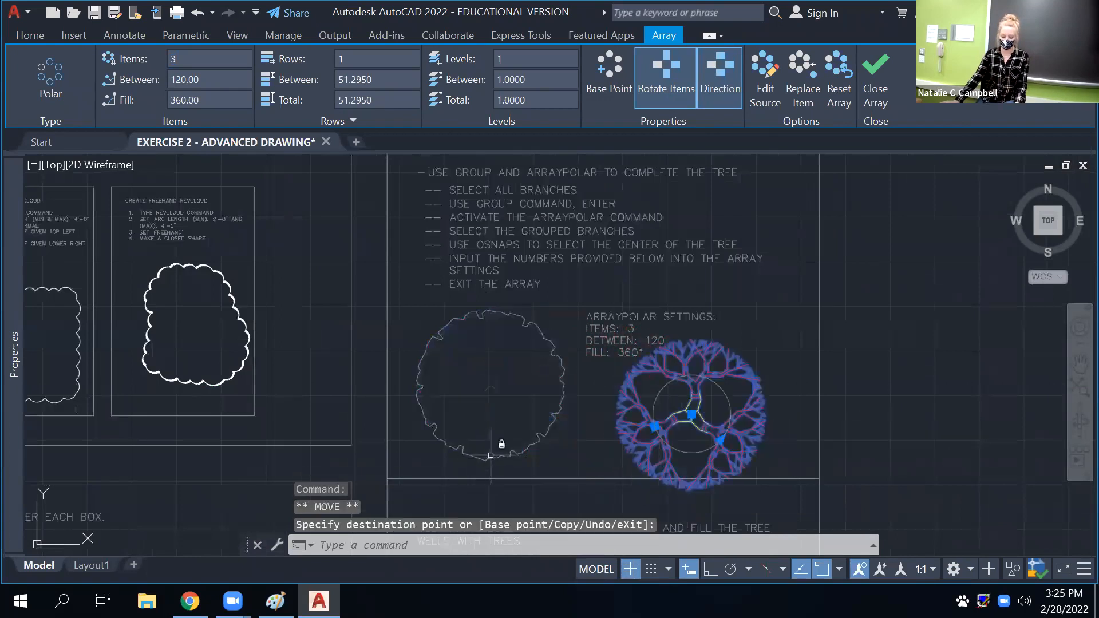
key("ctrl+z")
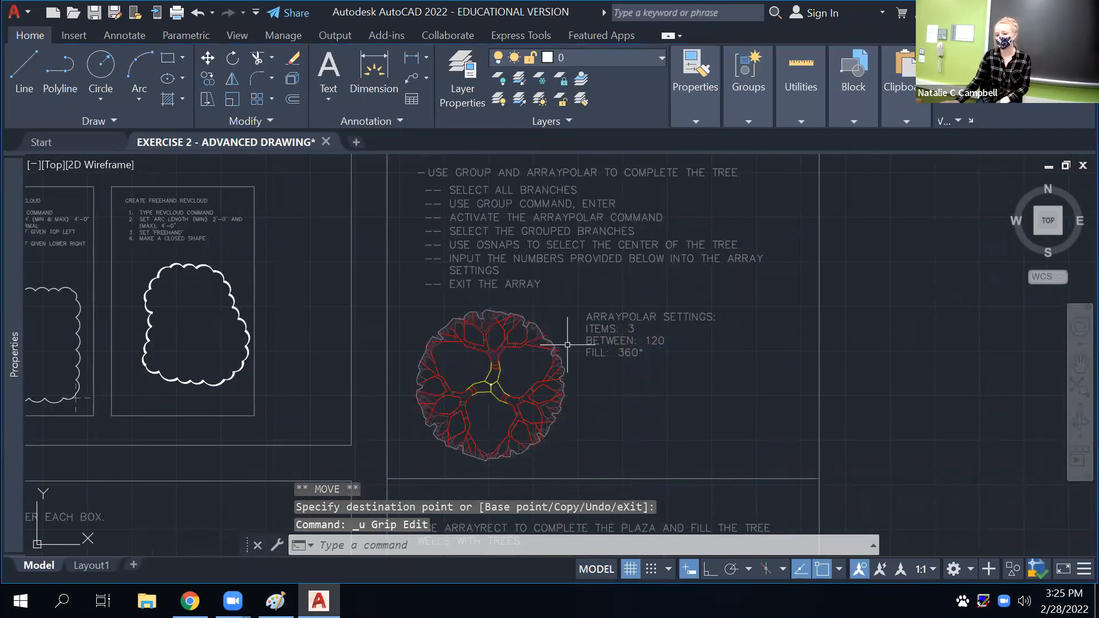
Reselect the branch array to check its polar array settings and clear the selection
left_click(540, 403)
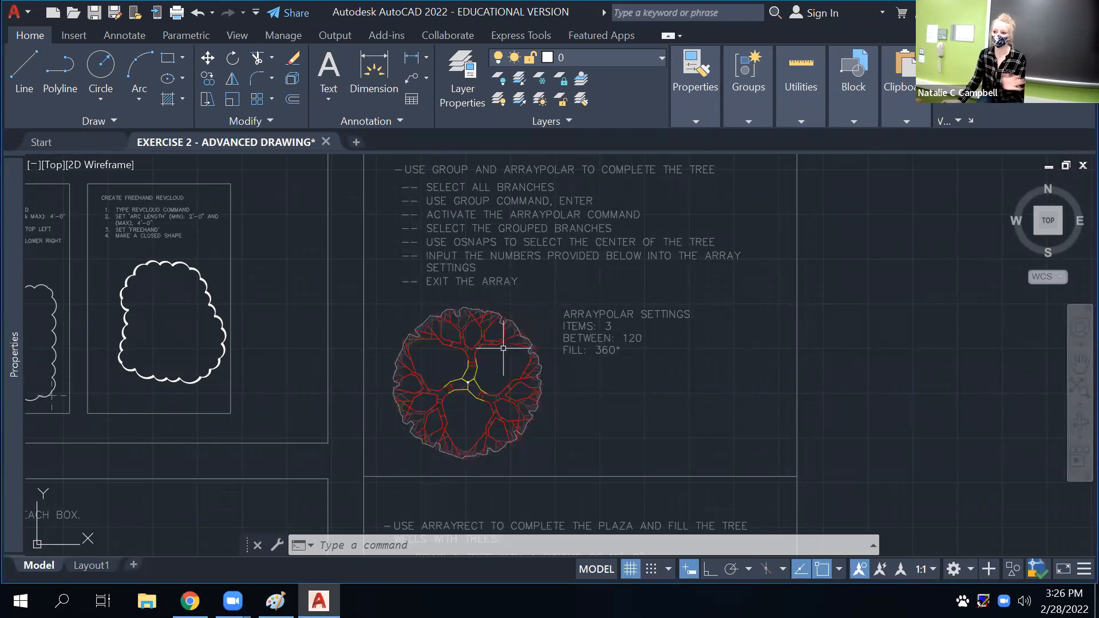
left_click(521, 425)
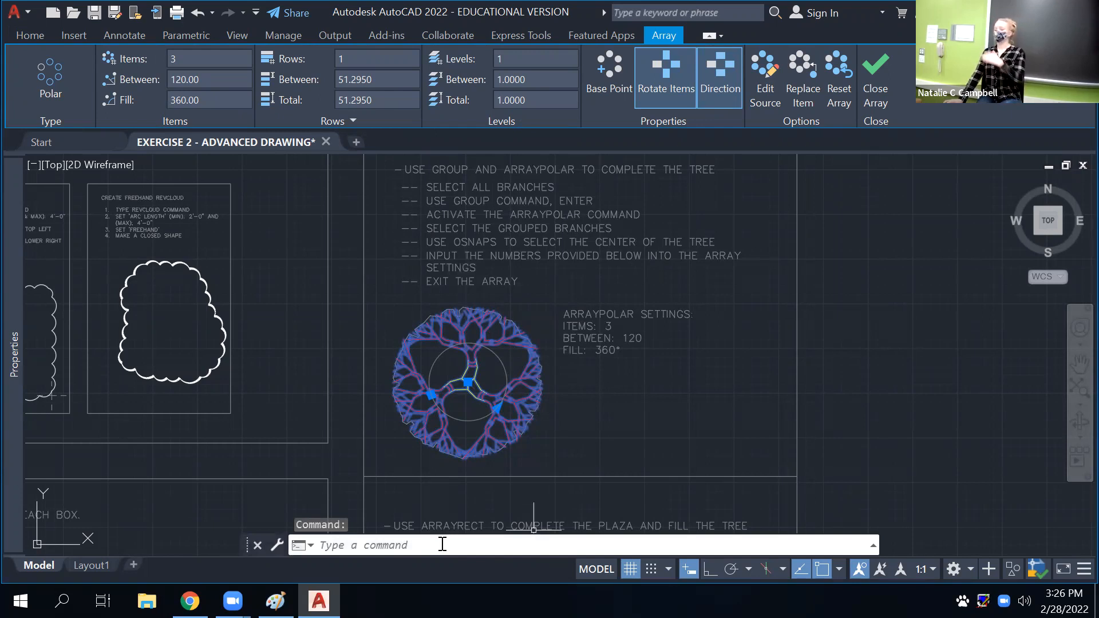
key("Escape")
Read the ARRAYRECT plaza instructions and array settings, and examine the tree wells below them
scroll(643, 393, "down", 3)
mouse_move(670, 429)
middle_mouse_down()
mouse_move(530, 317)
mouse_move(497, 274)
middle_mouse_up()
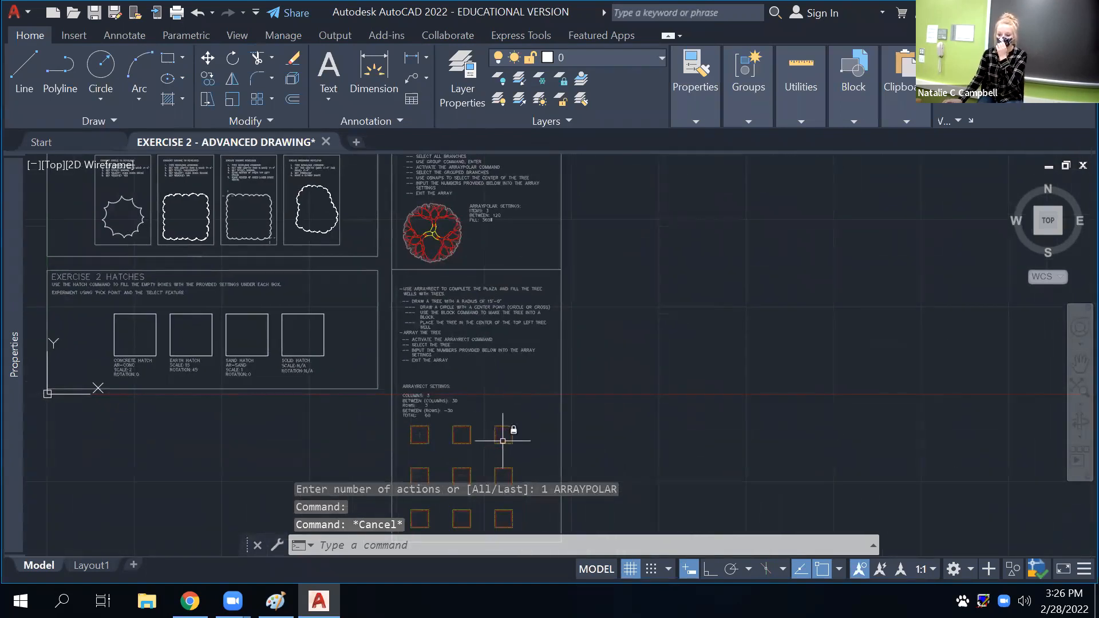
scroll(434, 456, "up", 2)
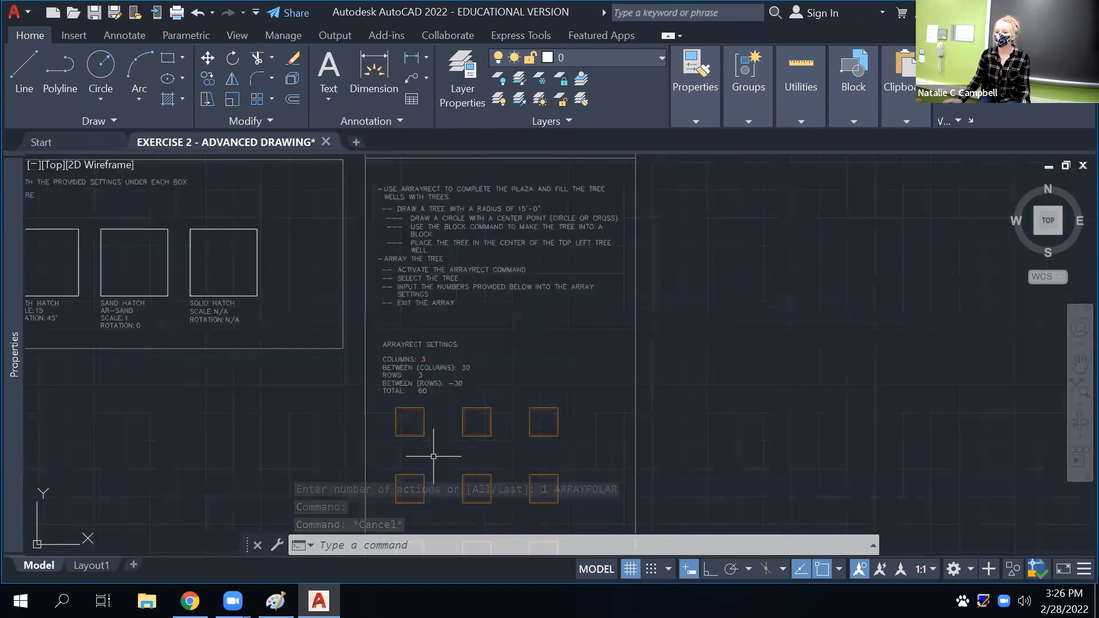
middle_click_drag(484, 284, 490, 359)
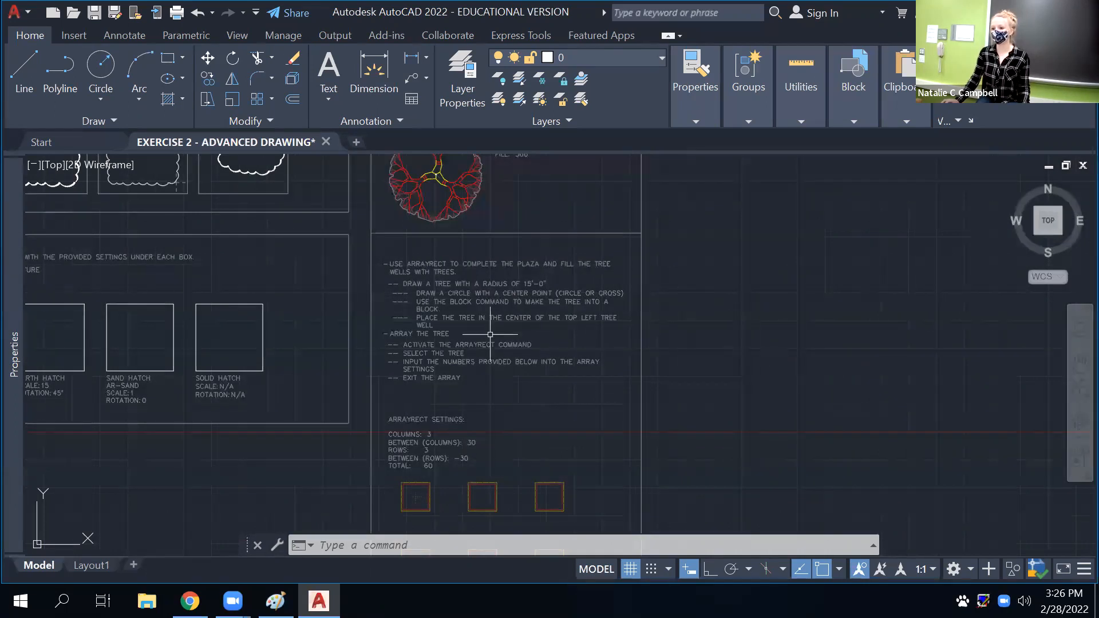
scroll(439, 303, "up", 4)
scroll(421, 238, "up", 1)
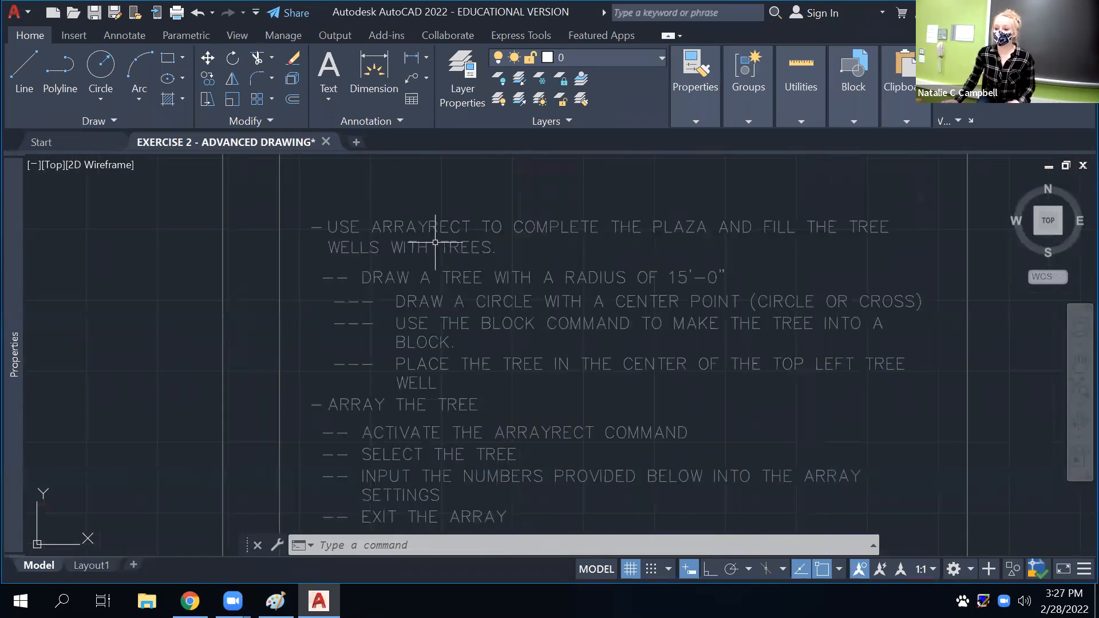
middle_click_drag(650, 334, 543, 338)
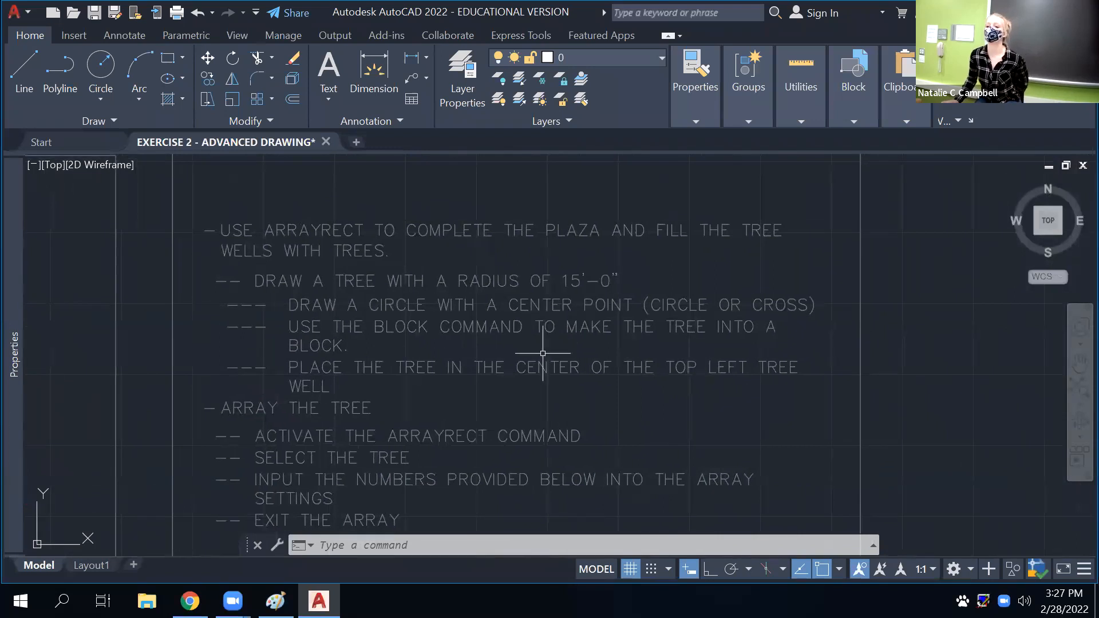
scroll(528, 361, "down", 6)
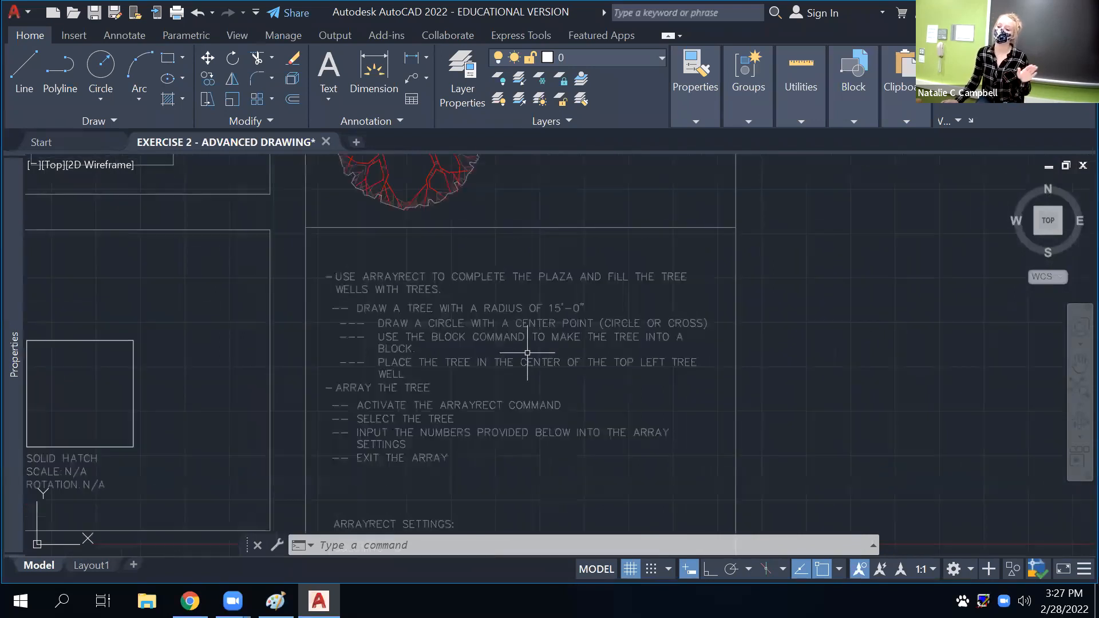
scroll(402, 317, "up", 4)
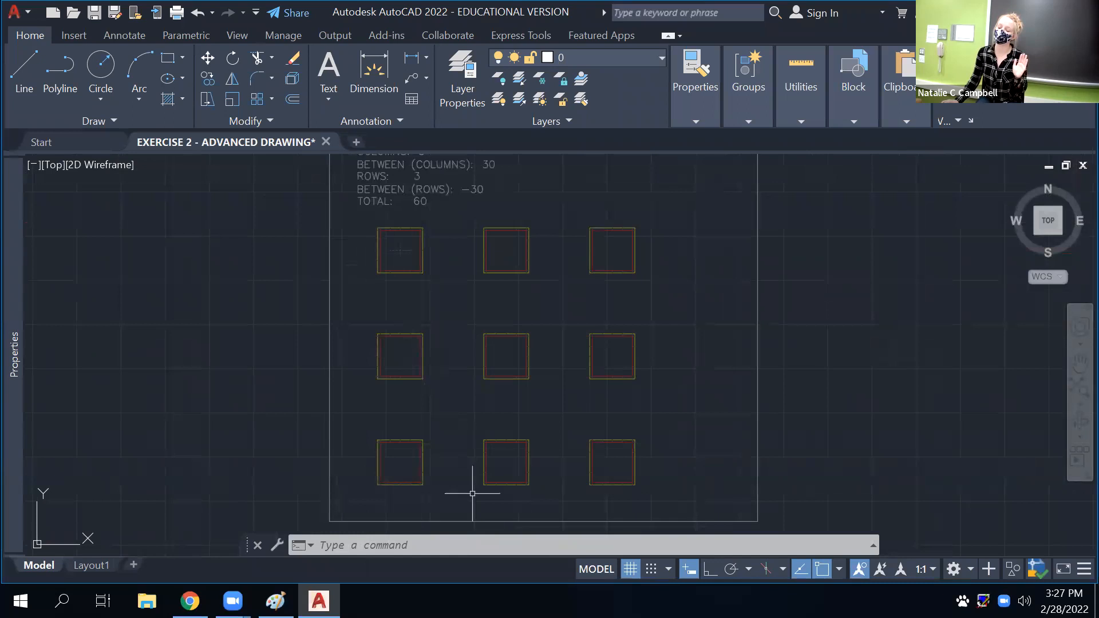
scroll(682, 417, "up", 2)
scroll(620, 324, "down", 2)
middle_click_drag(657, 206, 660, 447)
middle_click_drag(584, 264, 570, 396)
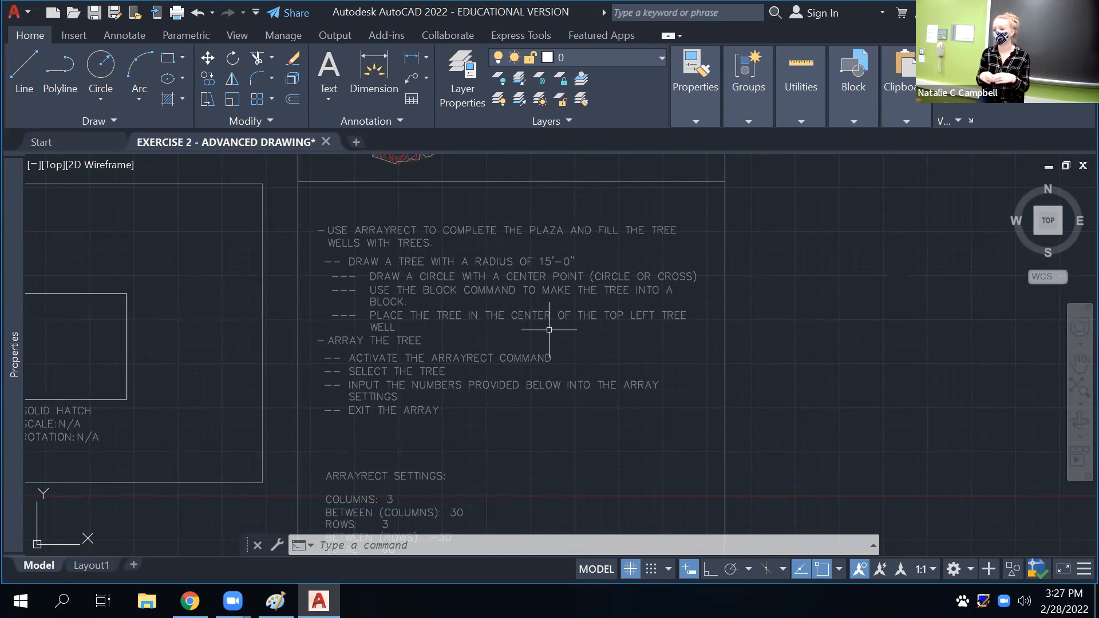
type("c")
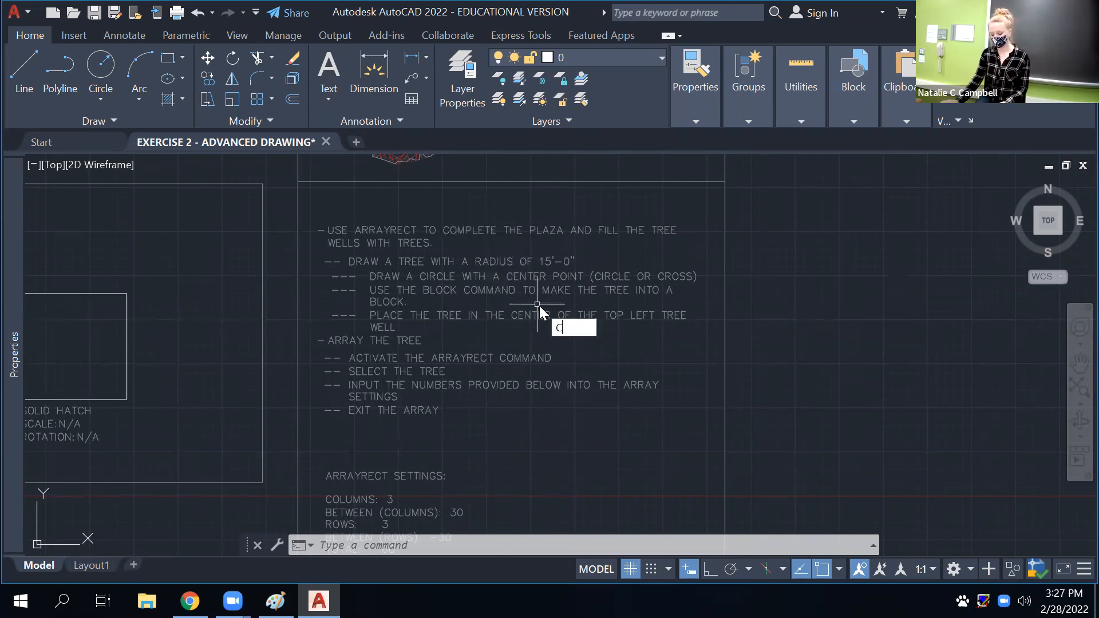
key("Return")
middle_click_drag(544, 437, 510, 245)
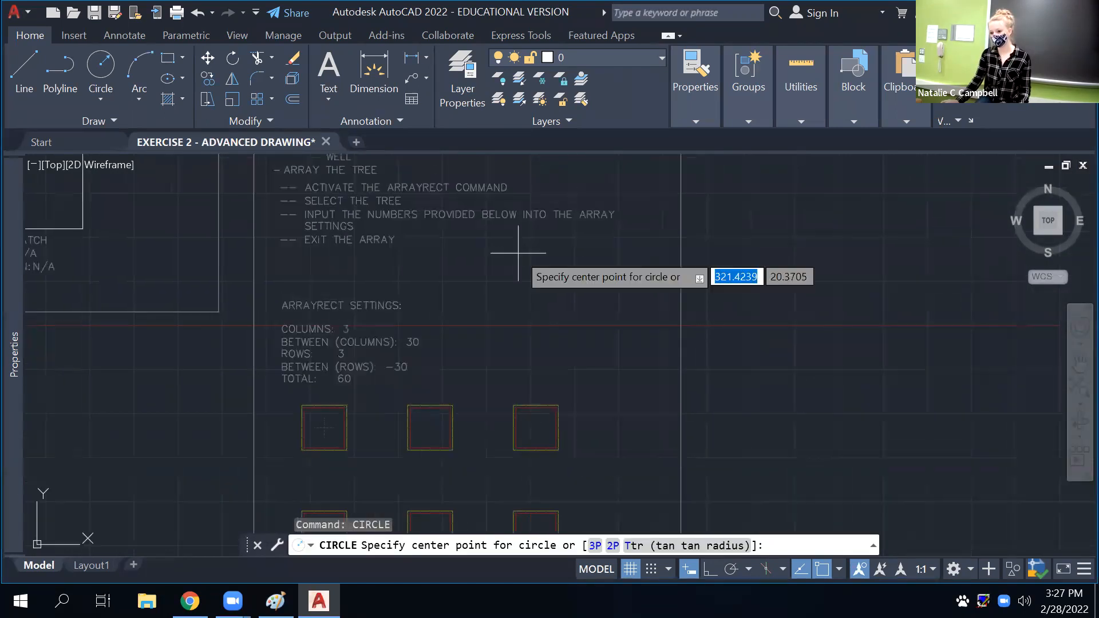
left_click(581, 309)
type("15")
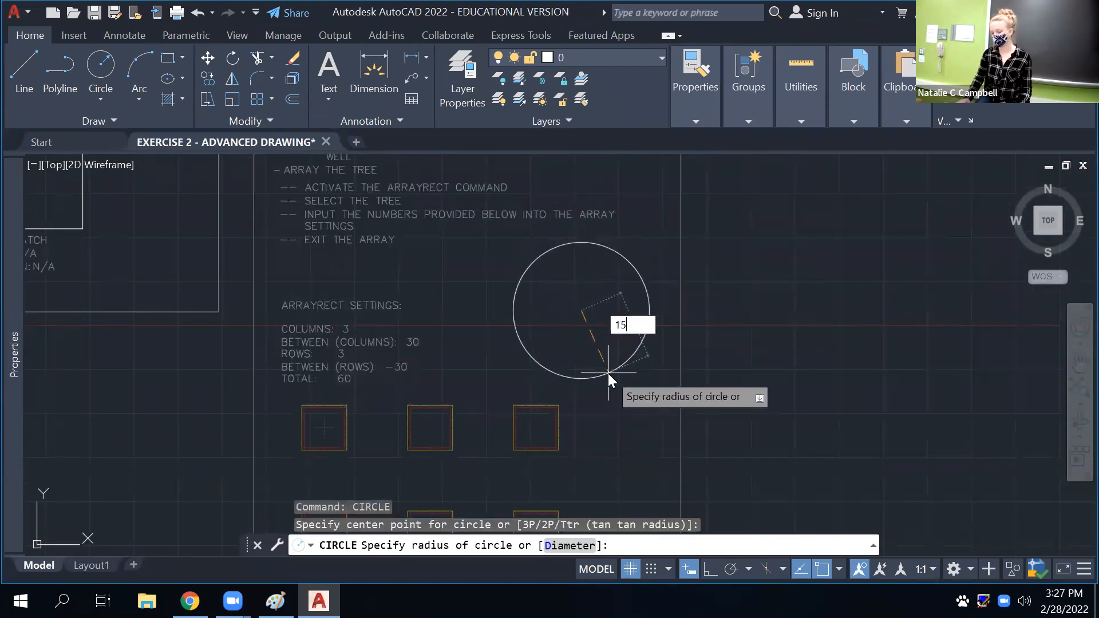
key("Escape")
Draw a circle with a radius of 15 in the empty space beside the ARRAYRECT settings text
type("c")
key("Return")
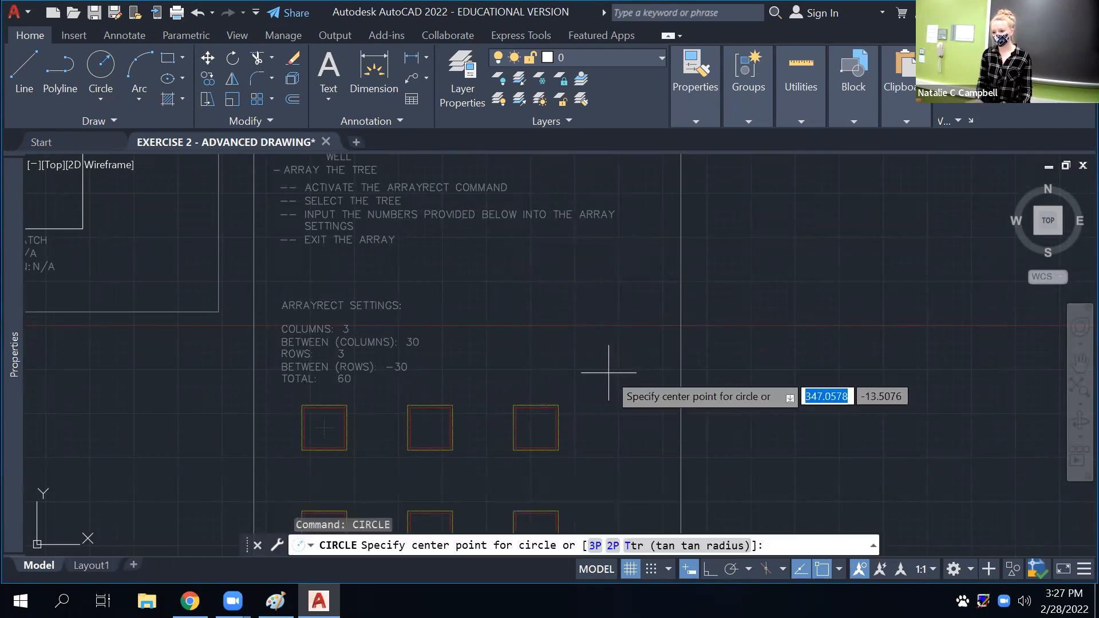
left_click(535, 322)
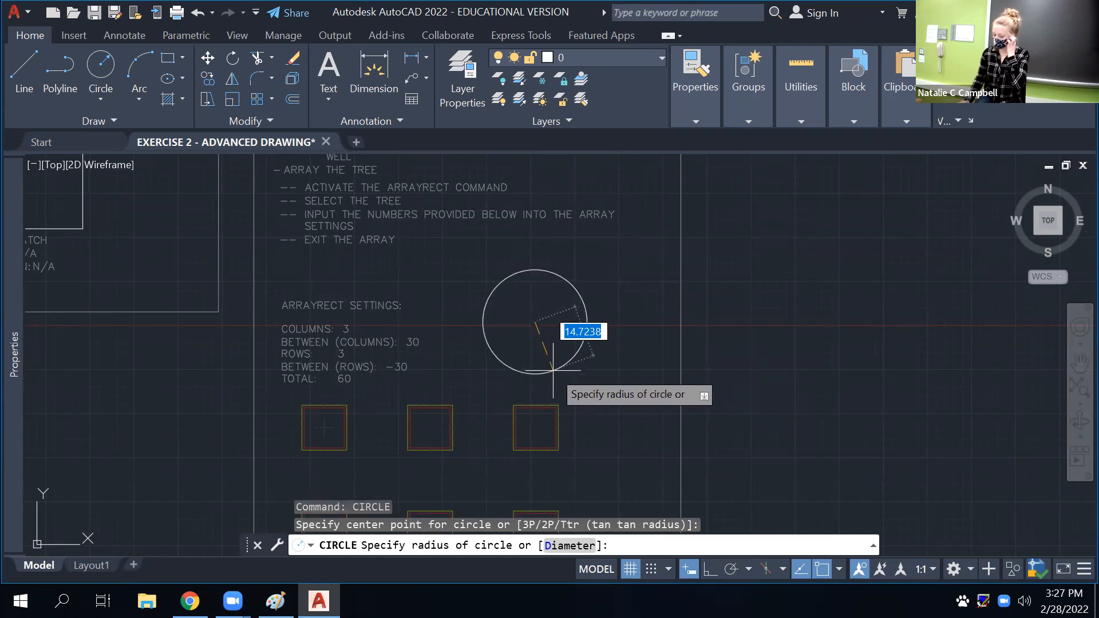
type("15")
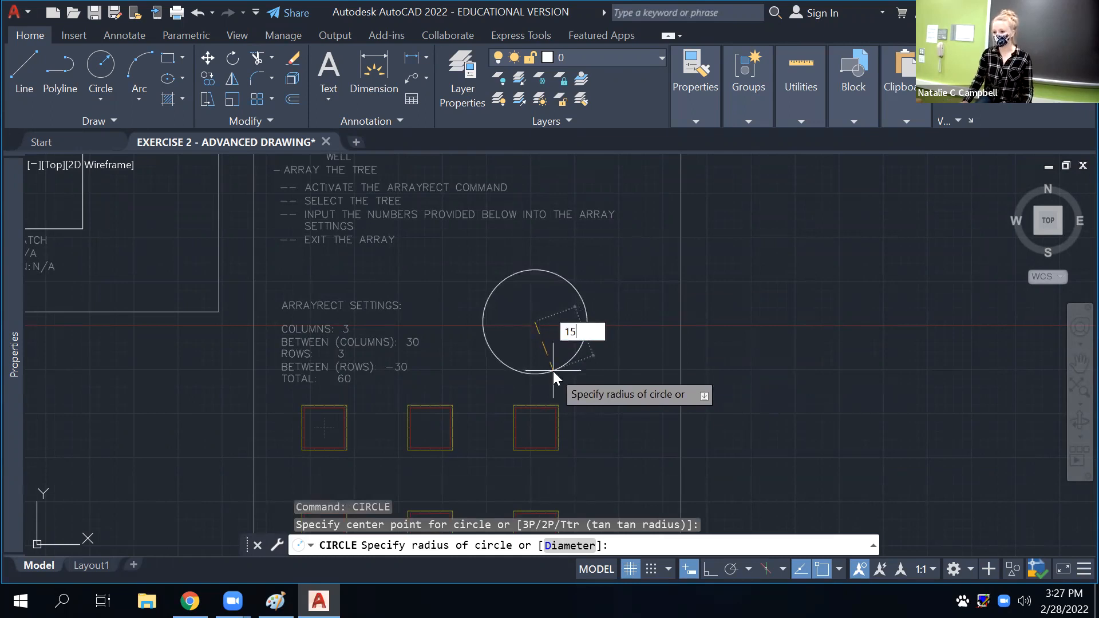
key("Return")
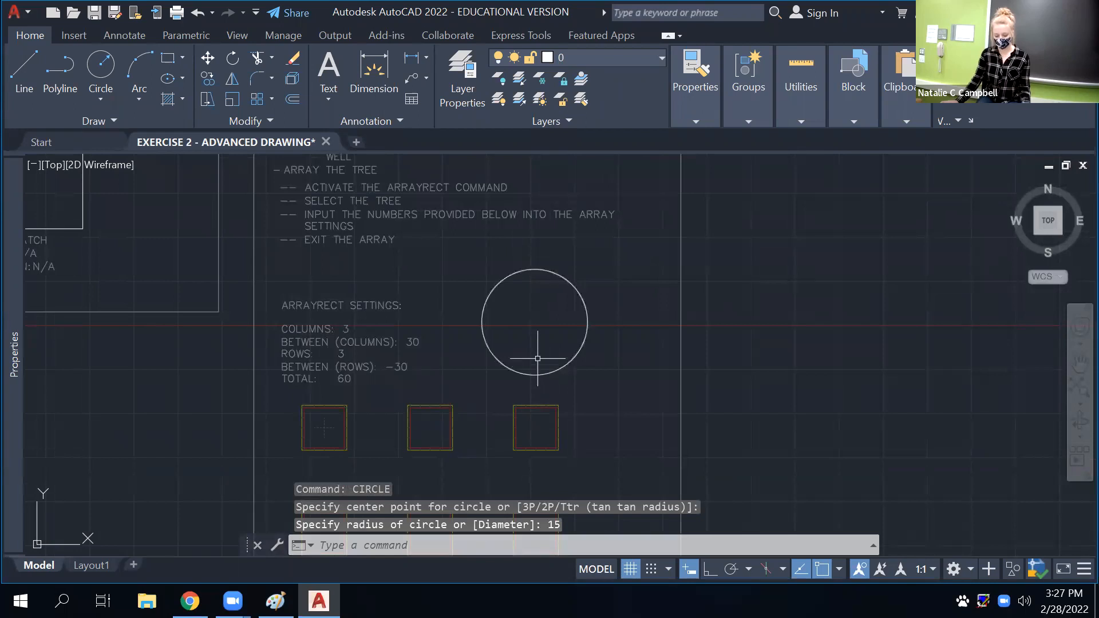
type("pl")
key("Return")
scroll(526, 310, "up", 4)
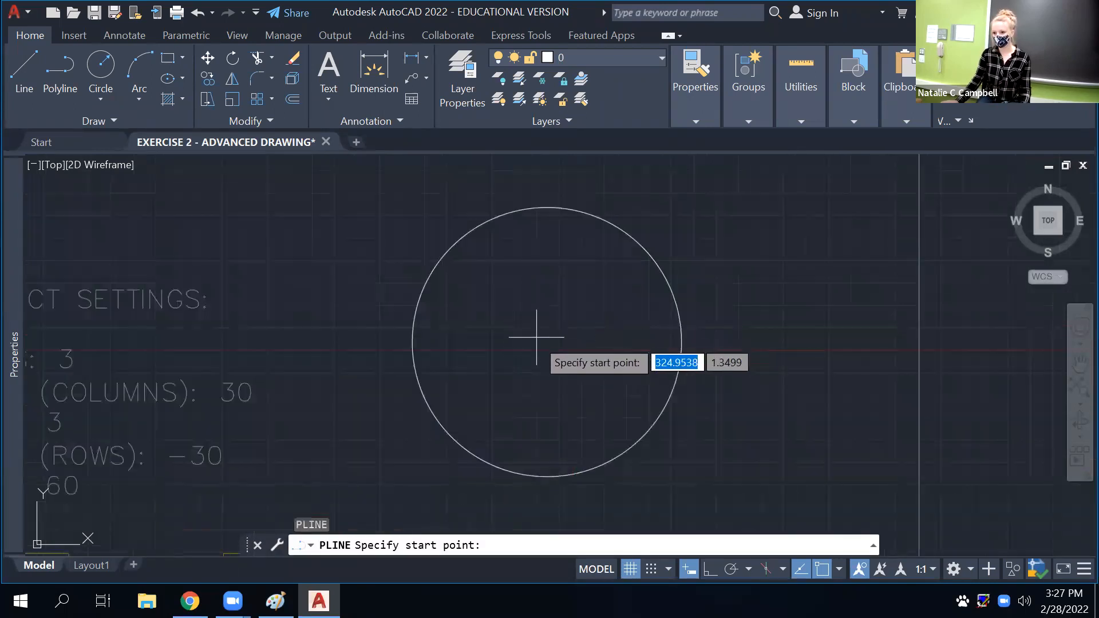
key("Escape")
key("Return")
key("Escape")
type("ci")
key("Return")
left_click(335, 333)
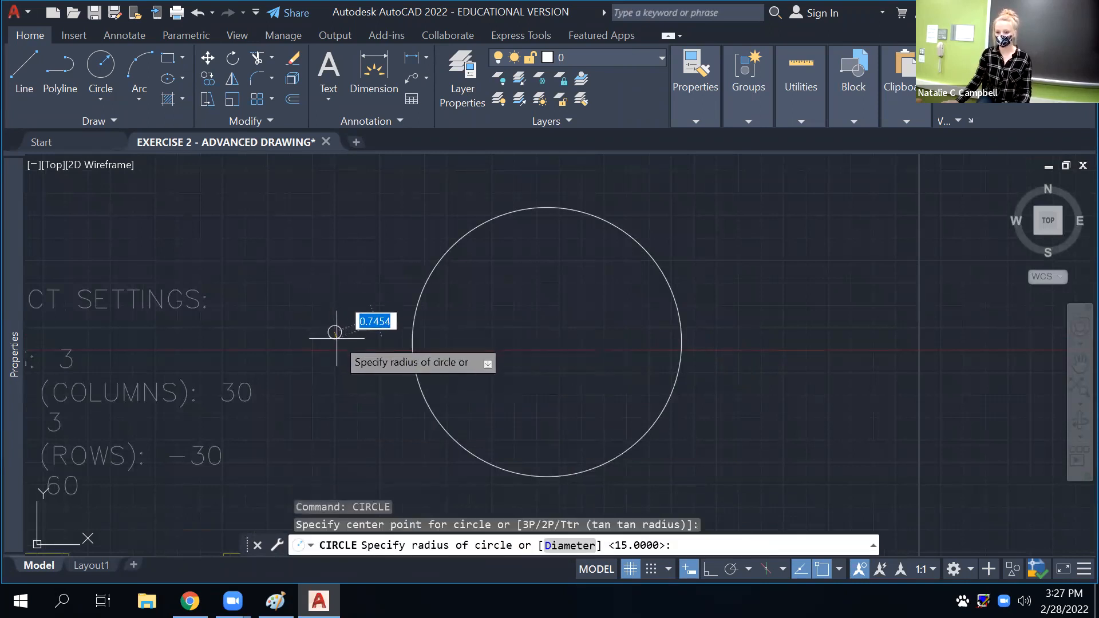
key("Escape")
Draw a small circle with a radius of .75 at the center of the large tree circle
key("Return")
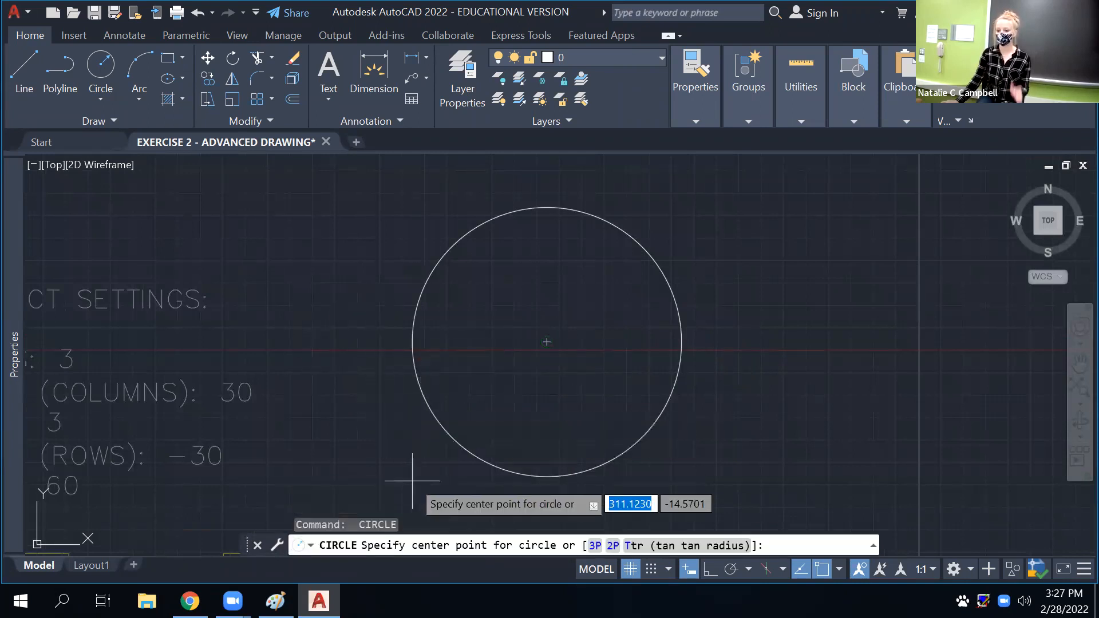
left_click(546, 342)
scroll(547, 342, "down", 5)
type(".7")
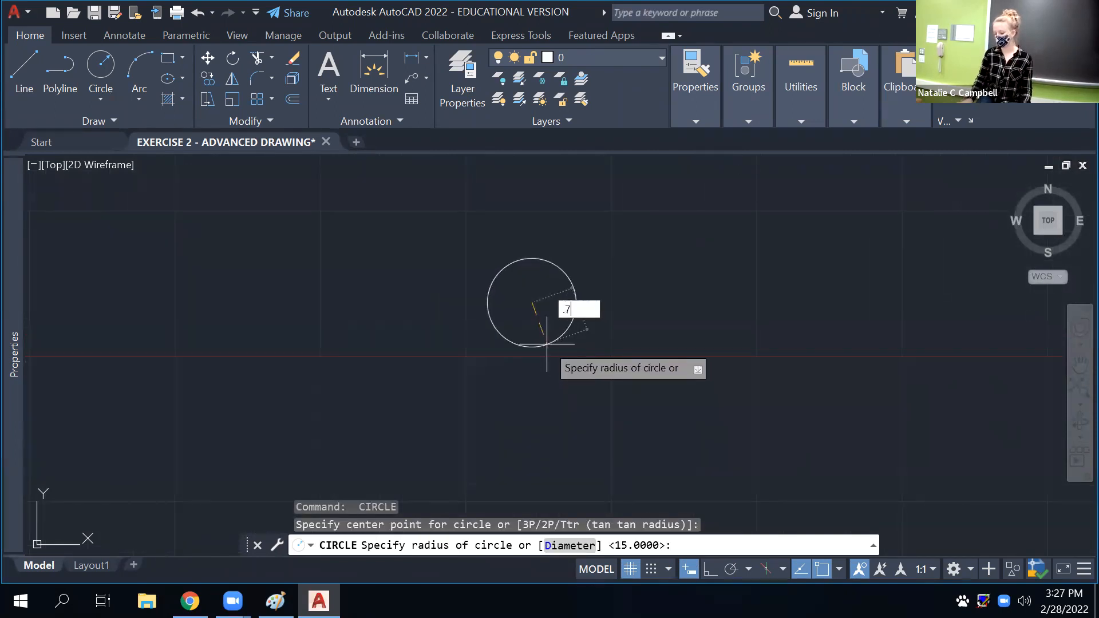
type("5")
key("Return")
scroll(574, 286, "up", 3)
scroll(653, 287, "down", 2)
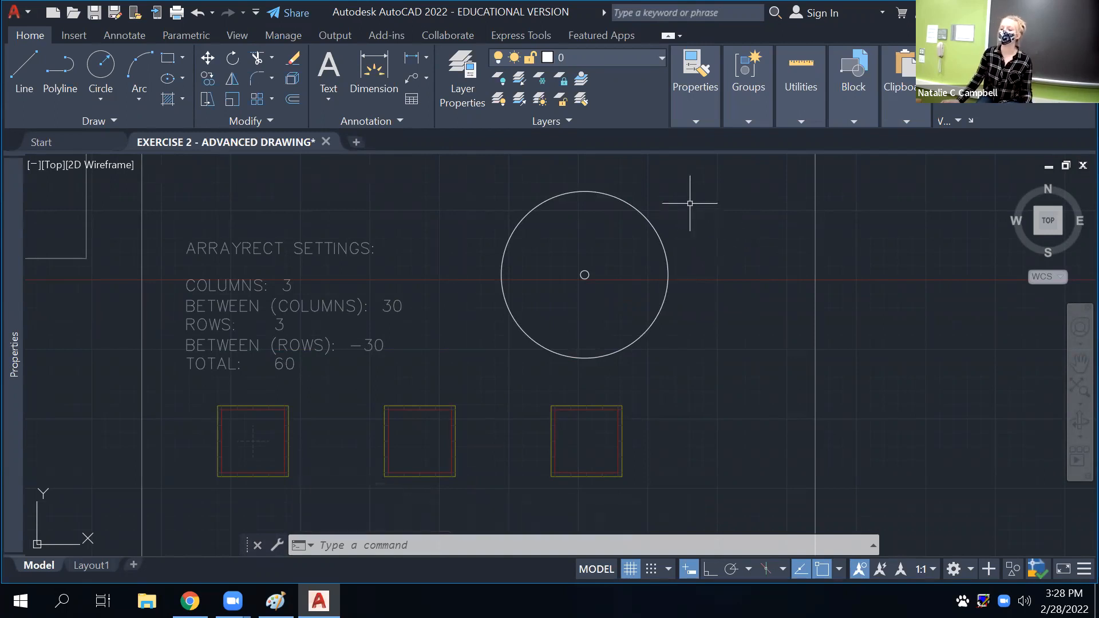
Select both tree circles and start a block definition (BLOCK) from them
middle_click_drag(694, 197, 681, 256)
left_click(723, 264)
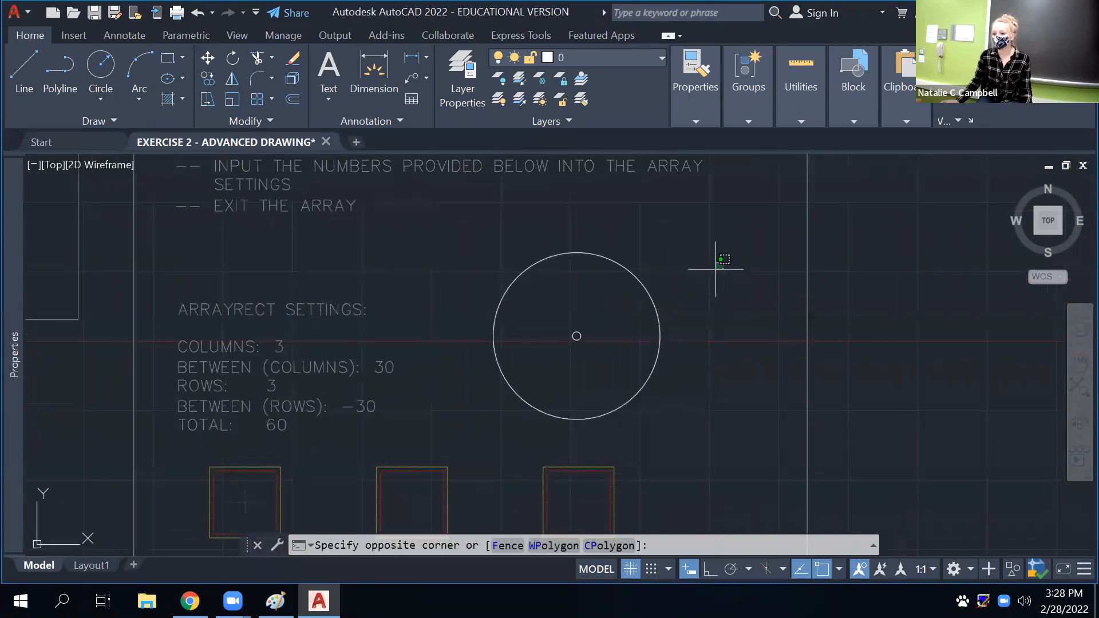
left_click(551, 381)
scroll(647, 285, "down", 2)
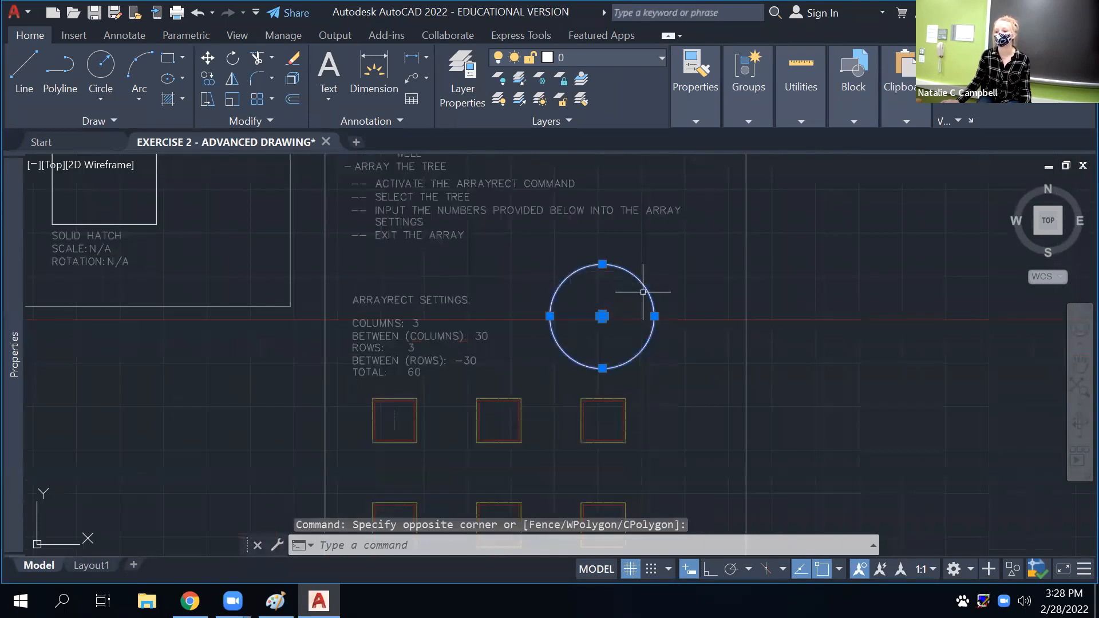
type("BLOCK")
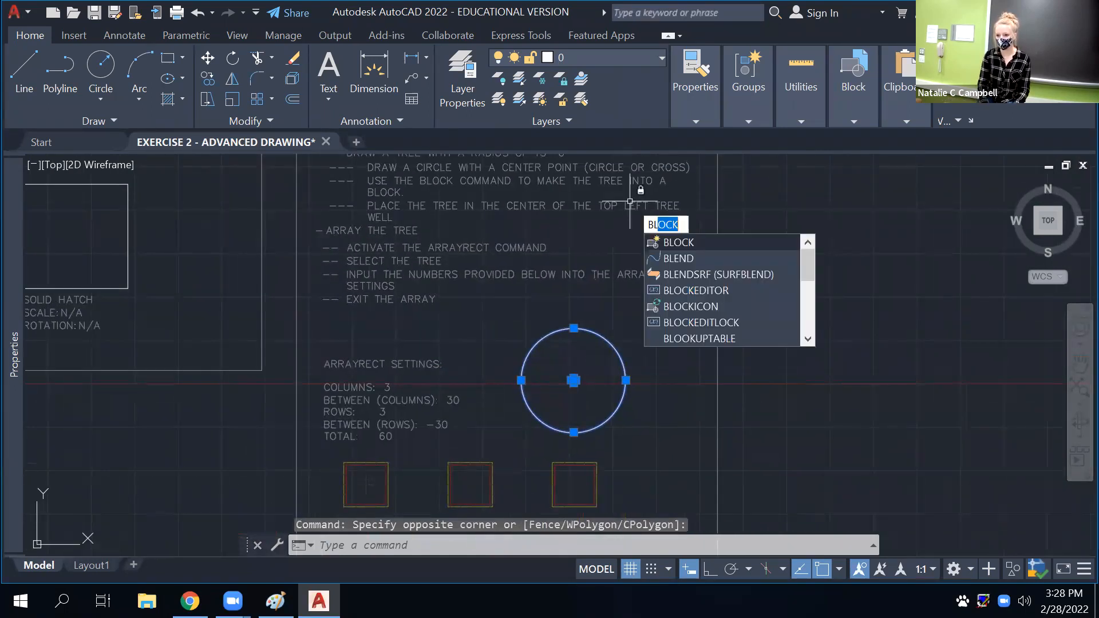
key("Return")
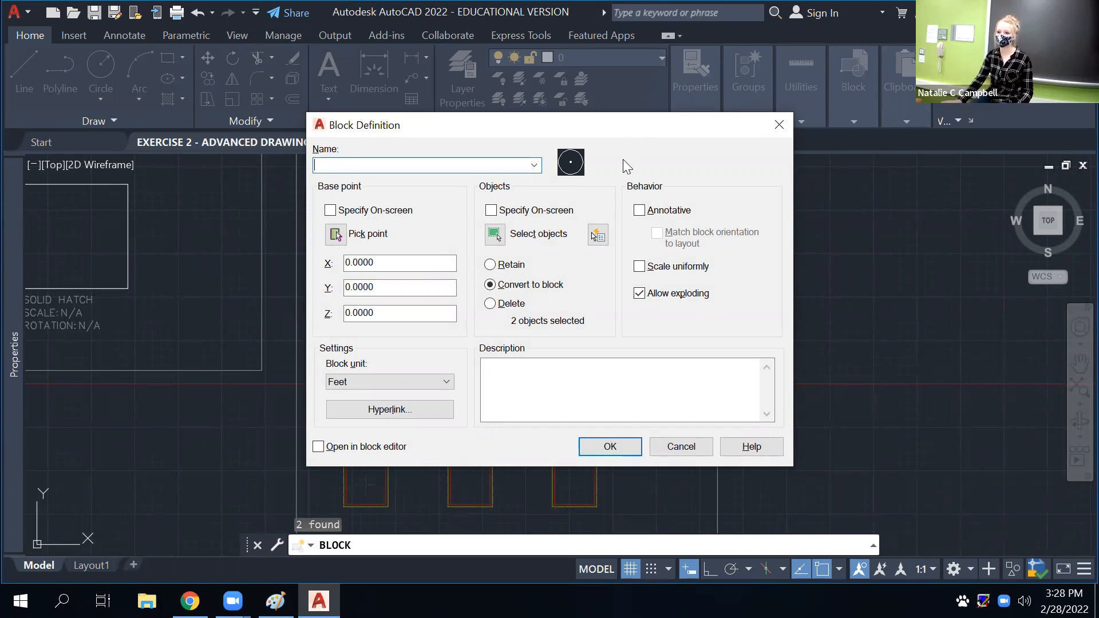
Name the block TREE, have its base point specified on-screen, and pick the center of the small circle as the base point
left_click_drag(631, 133, 622, 122)
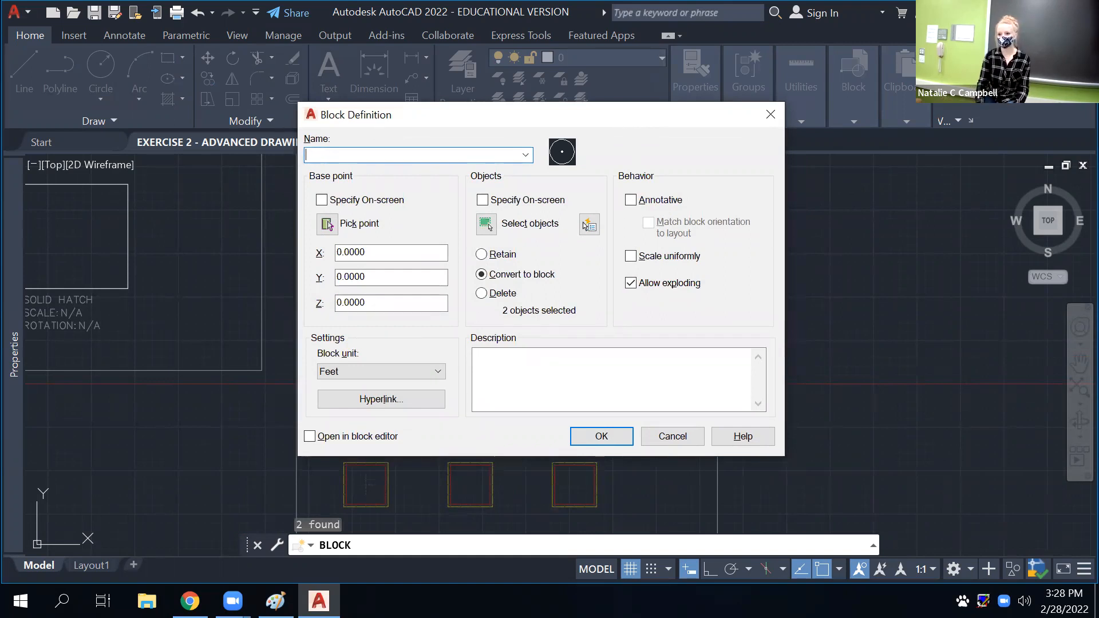
key("BackSpace")
key("BackSpace")
key("BackSpace")
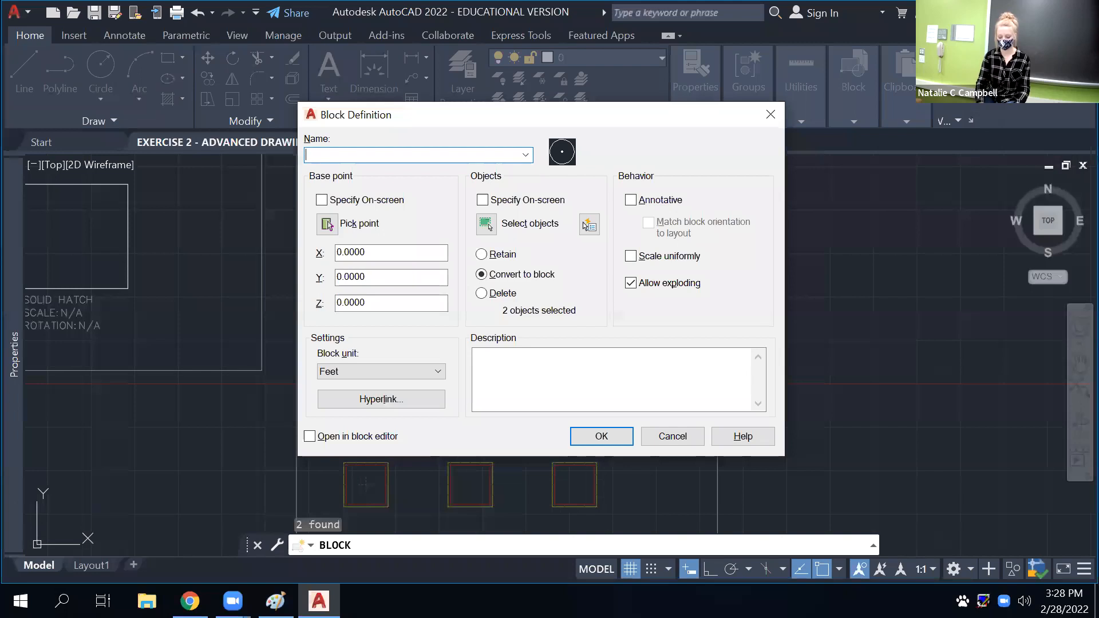
type("TREE")
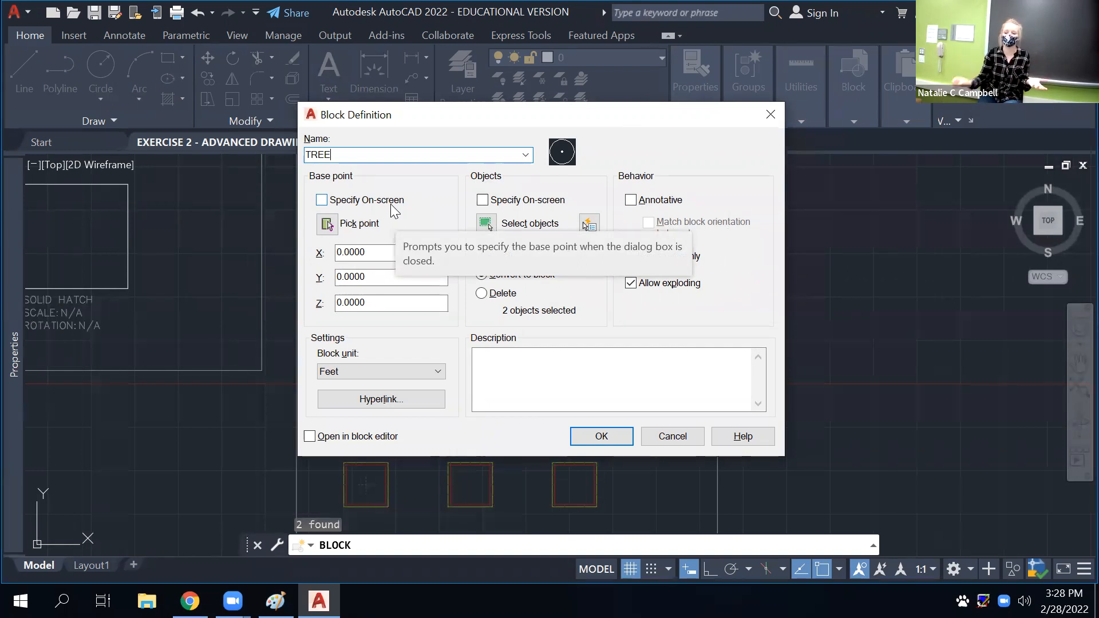
left_click(322, 201)
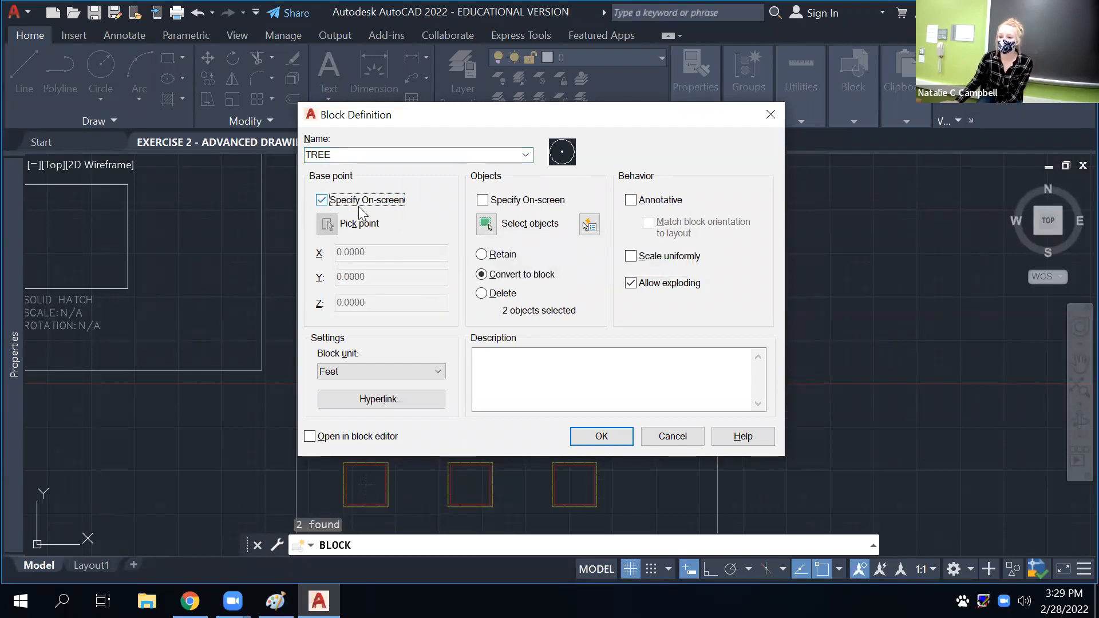
left_click(605, 385)
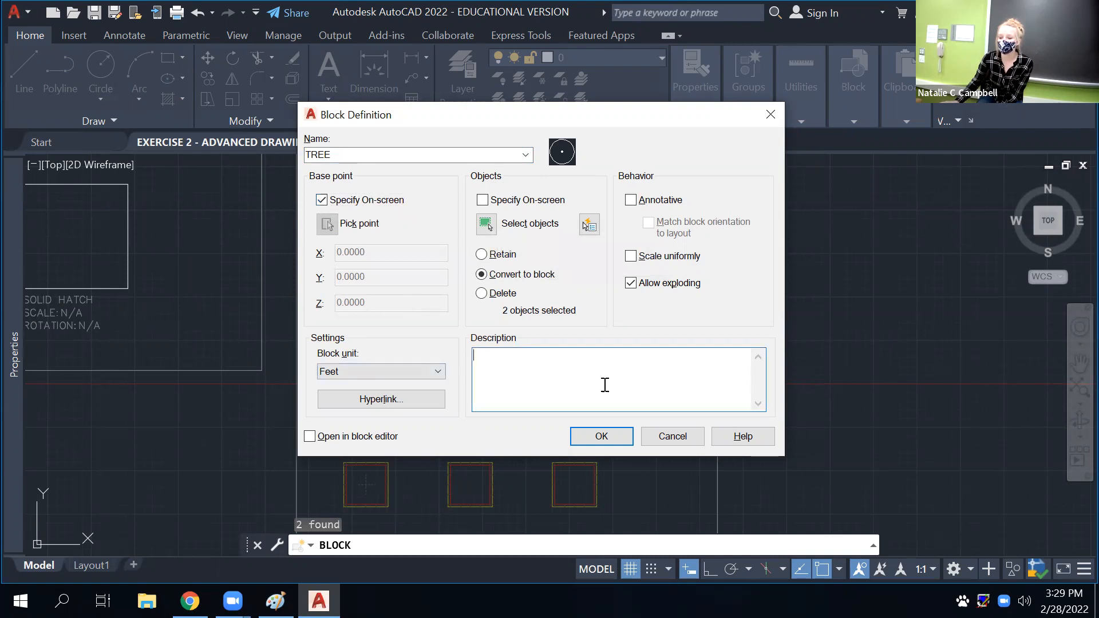
left_click(601, 437)
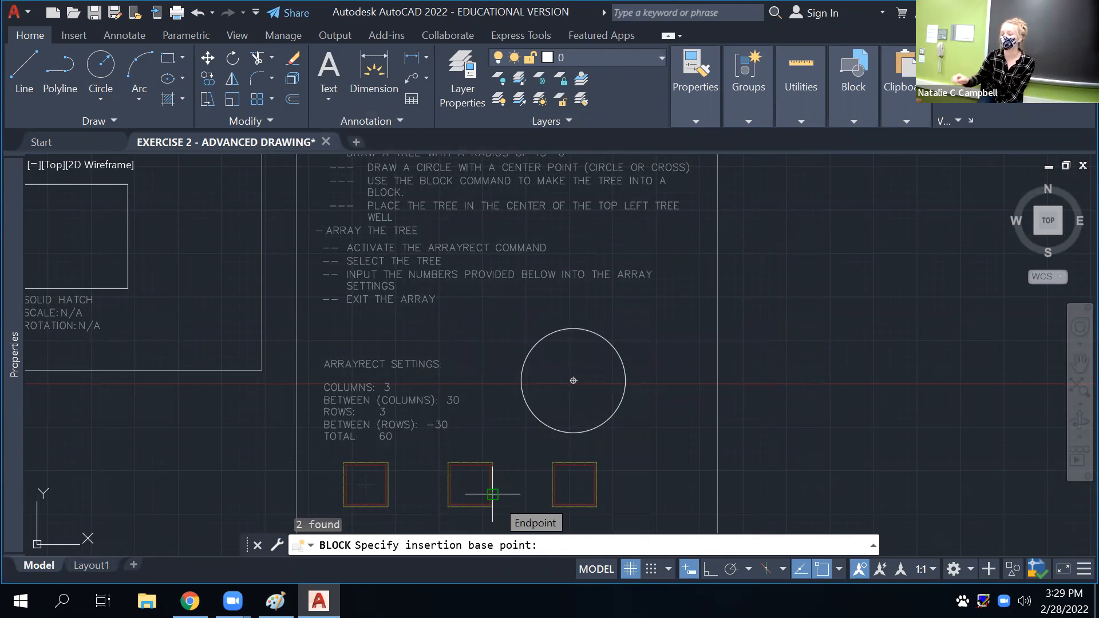
scroll(605, 379, "up", 3)
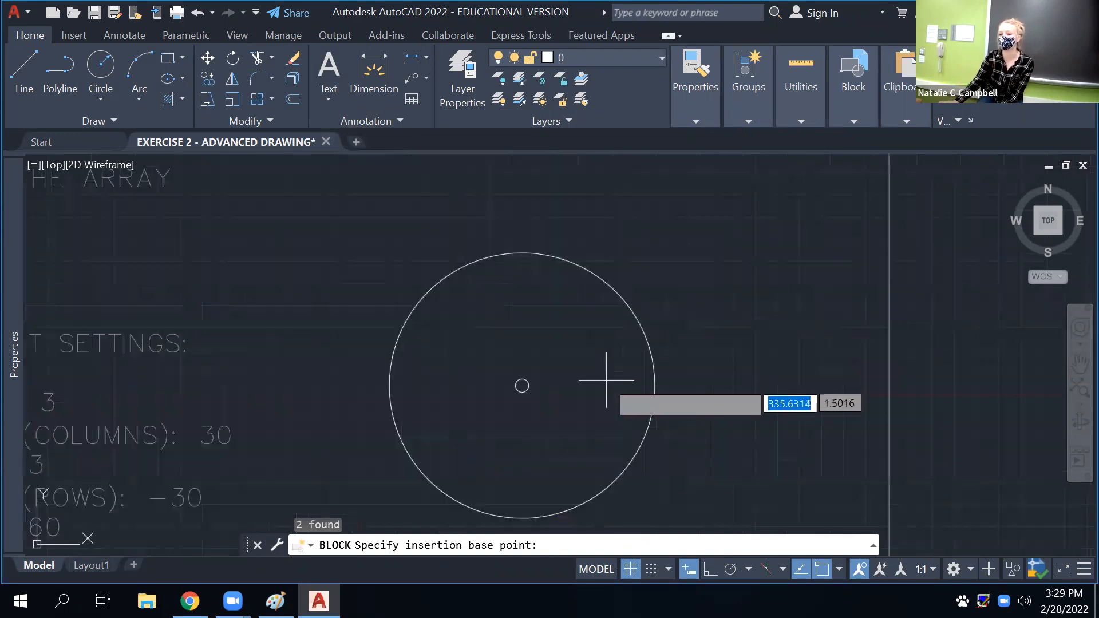
left_click(522, 385)
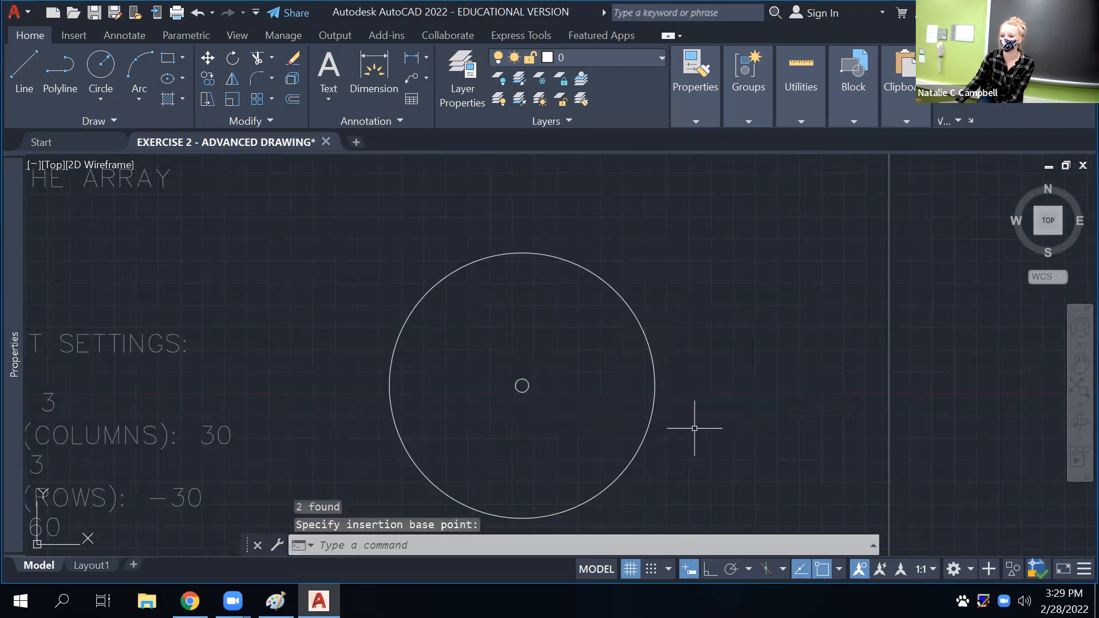
left_click(645, 331)
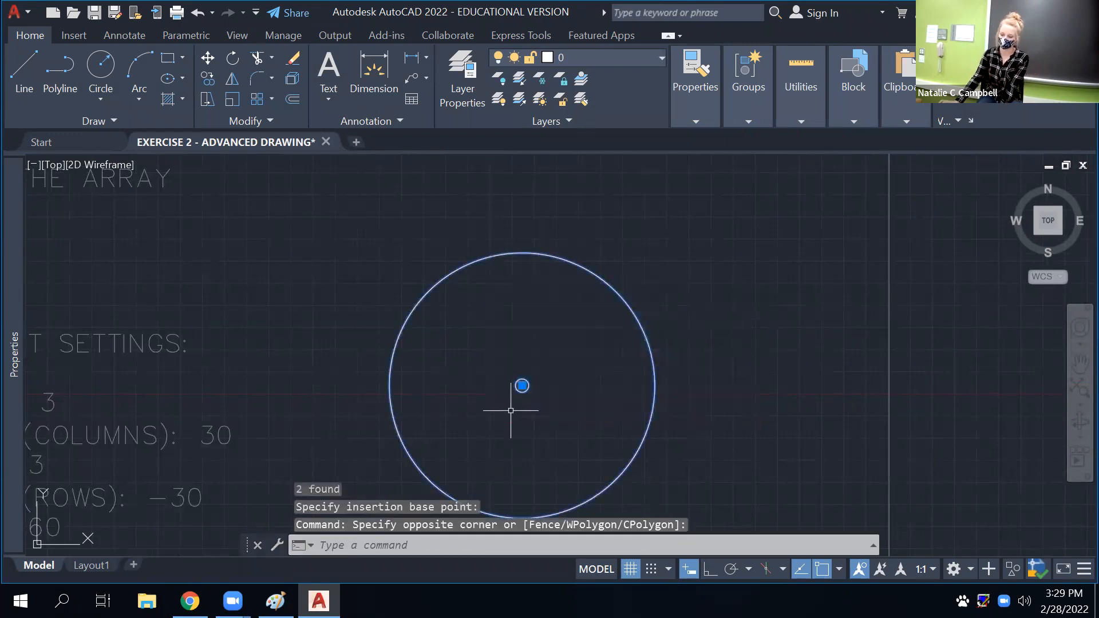
scroll(512, 400, "down", 8)
scroll(516, 401, "up", 8)
scroll(545, 401, "down", 6)
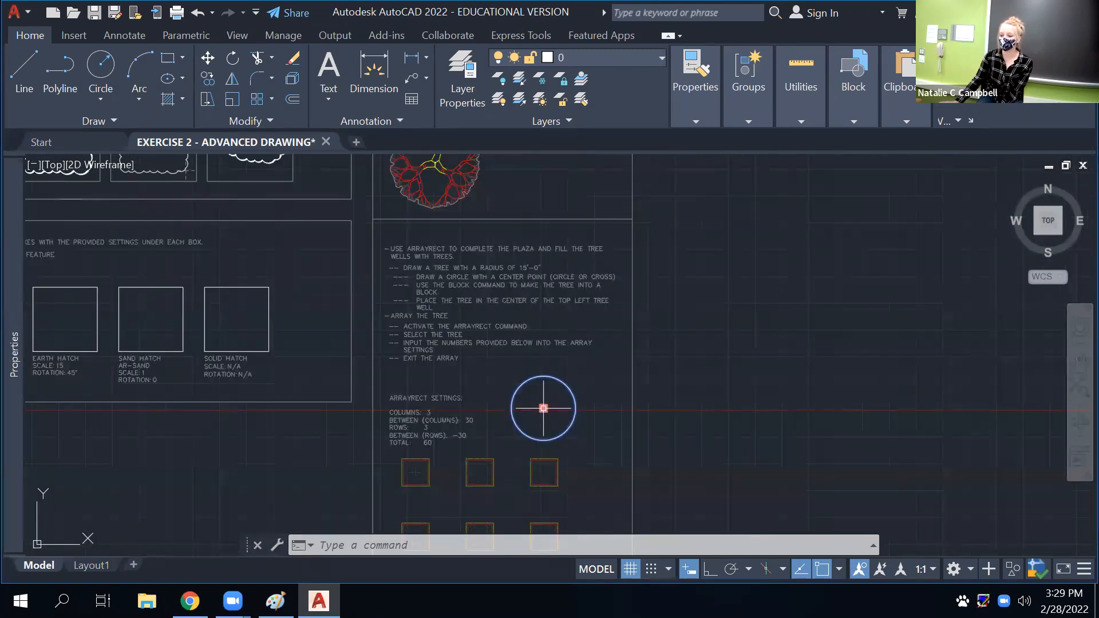
left_click(543, 408)
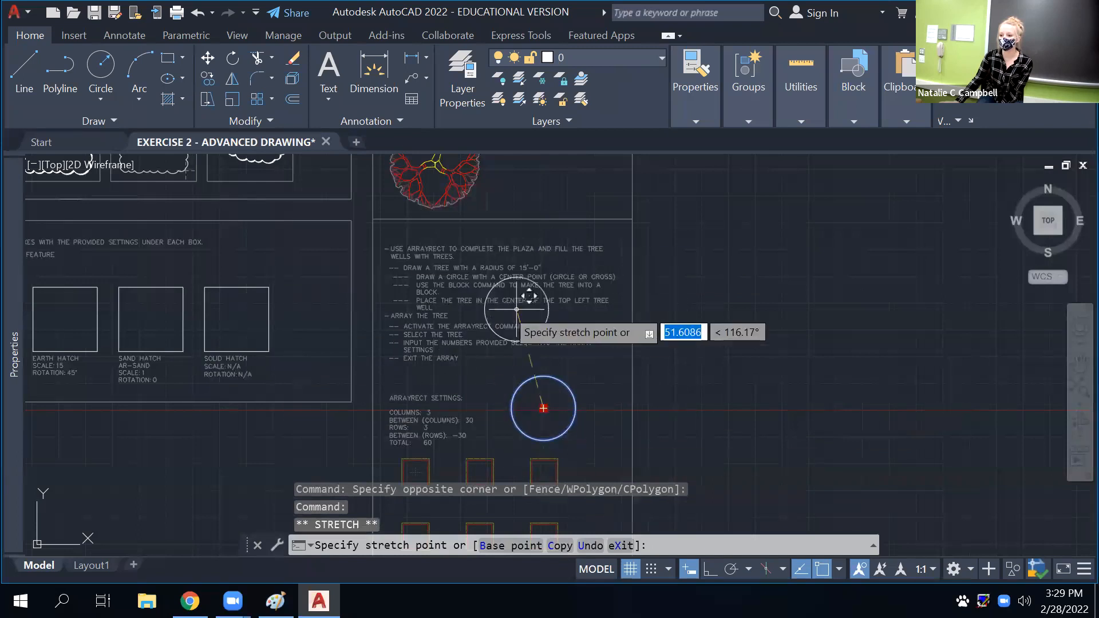
key("Escape")
key("Escape")
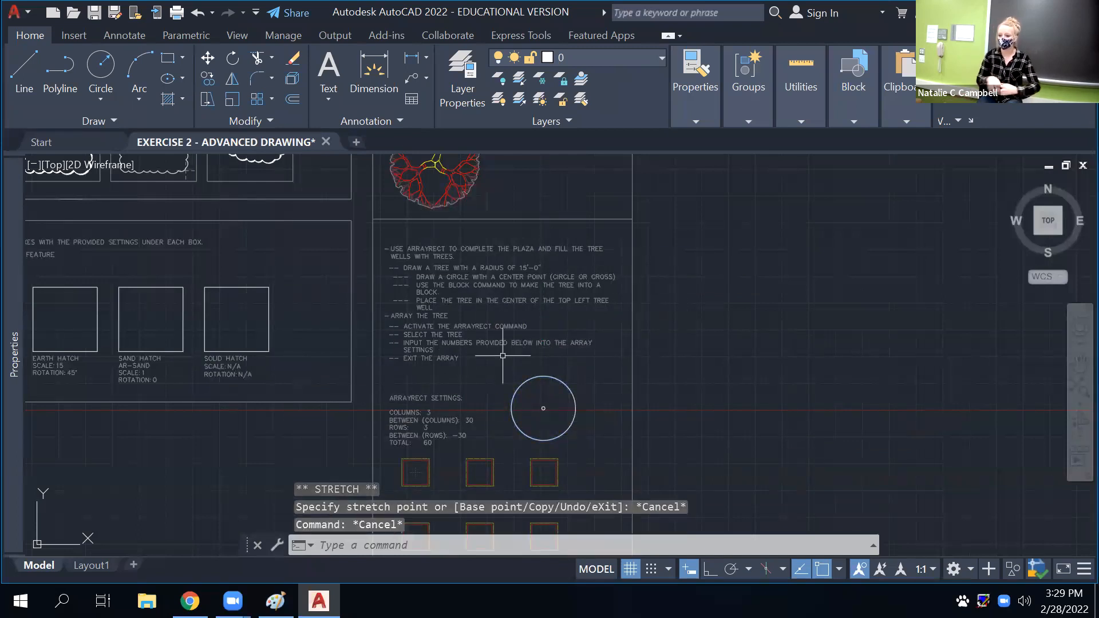
Move the TREE block by its center point to the center mark inside the top left tree well
left_click(544, 408)
left_click(564, 416)
middle_click_drag(441, 396, 469, 271)
scroll(445, 352, "up", 7)
left_click(457, 272)
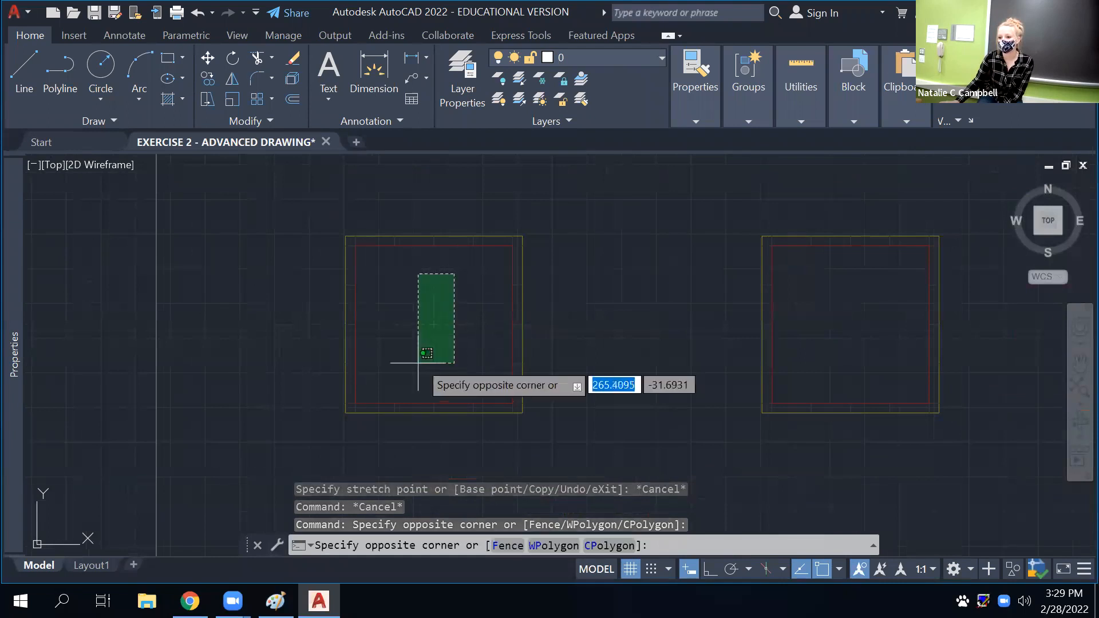
left_click(419, 363)
scroll(577, 377, "down", 4)
scroll(577, 378, "down", 2)
key("Escape")
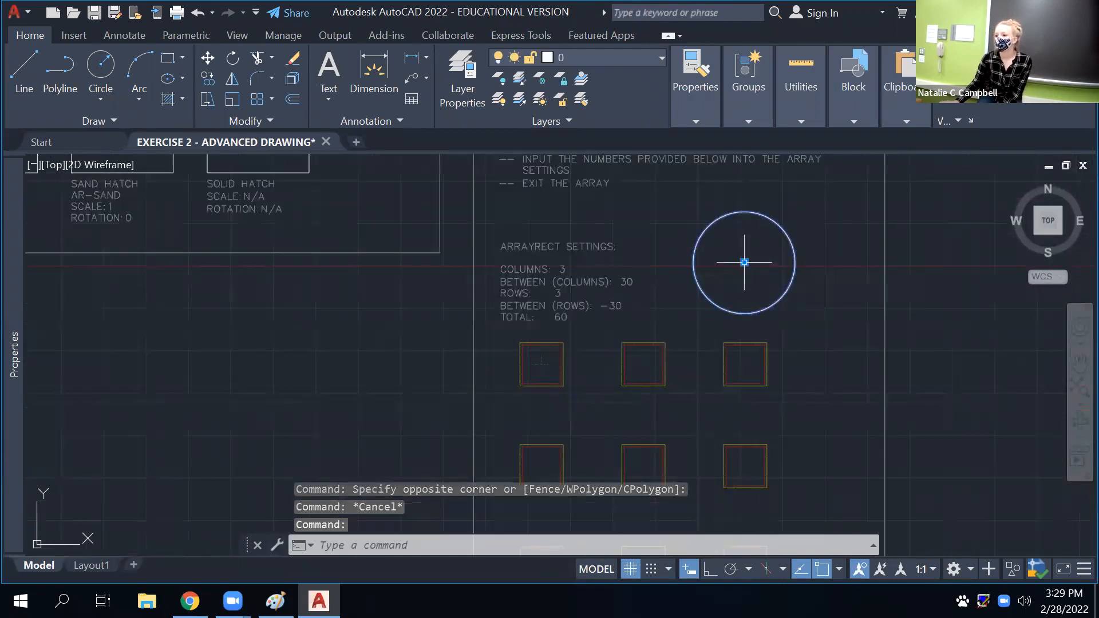
left_click(744, 262)
scroll(538, 355, "up", 4)
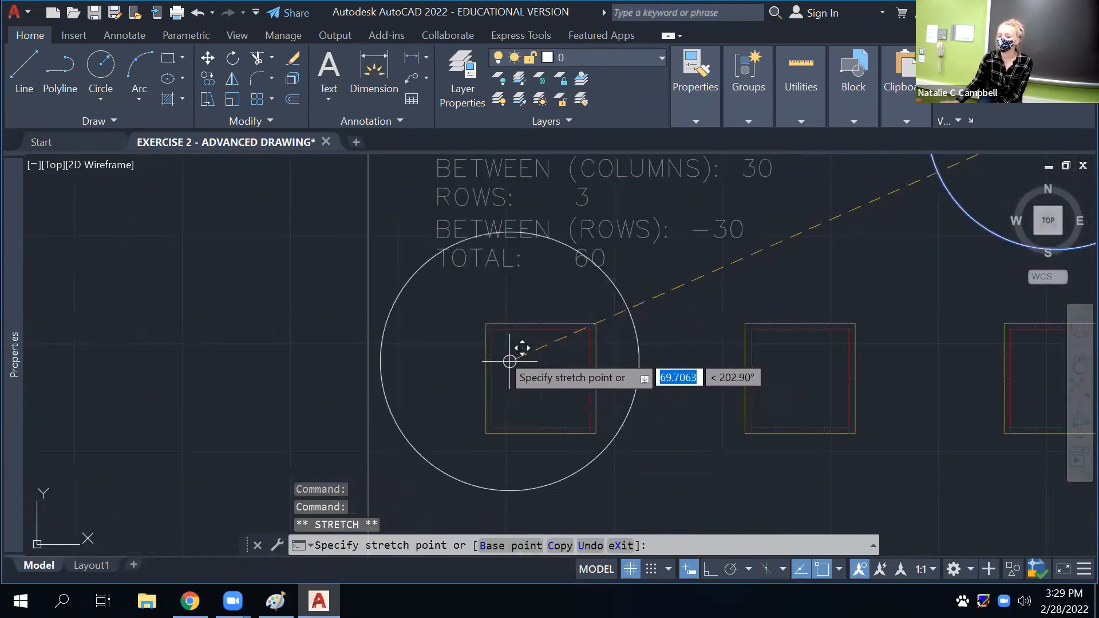
scroll(504, 389, "up", 2)
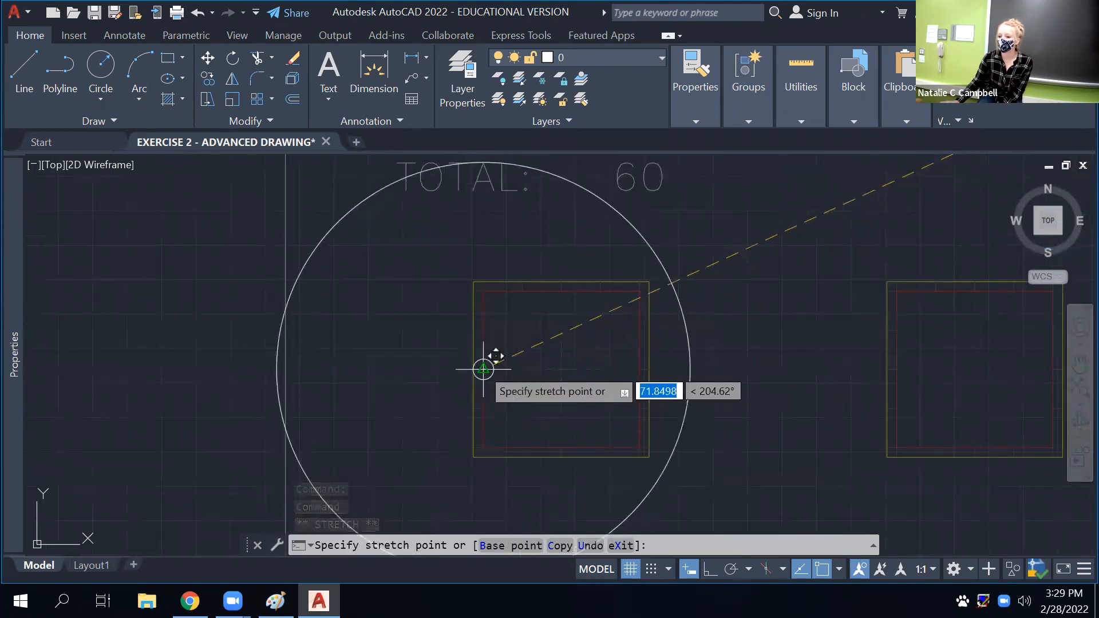
left_click(839, 569)
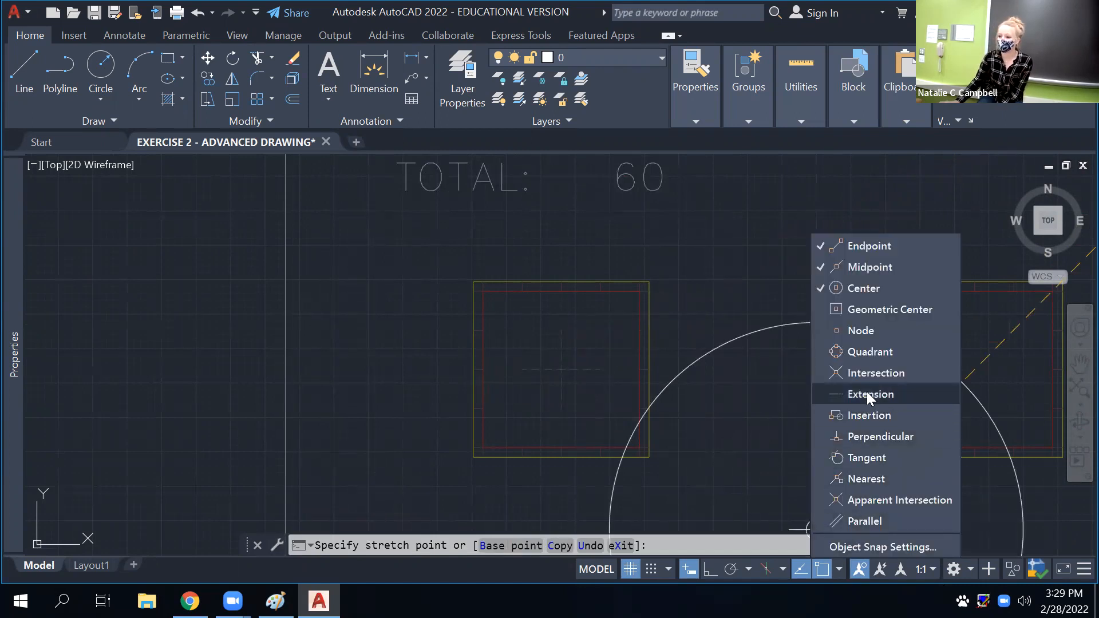
left_click(507, 384)
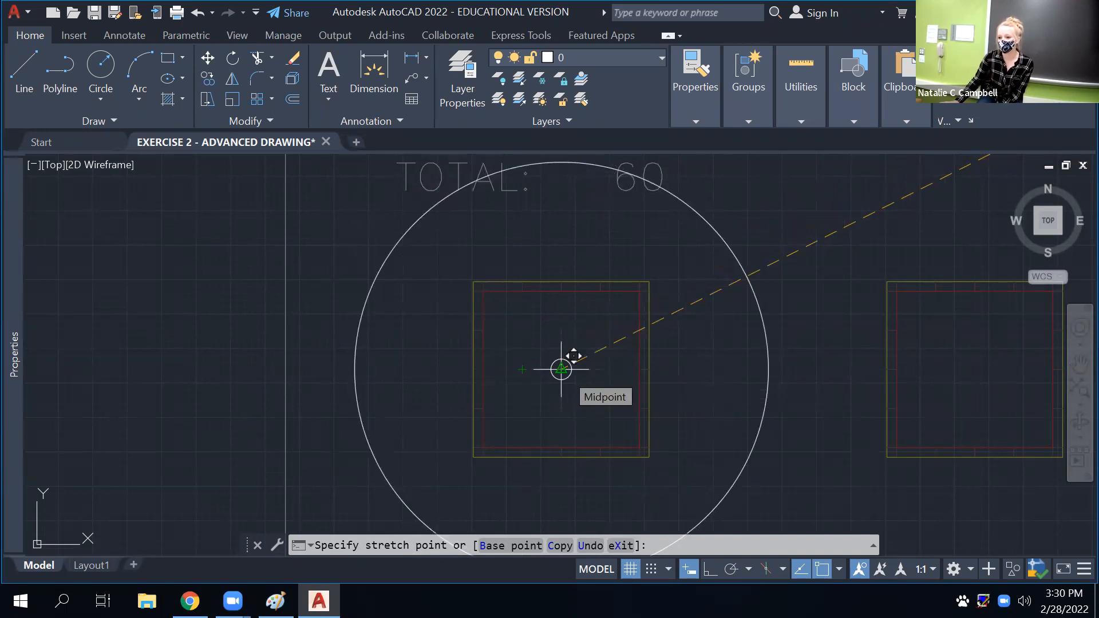
left_click(561, 370)
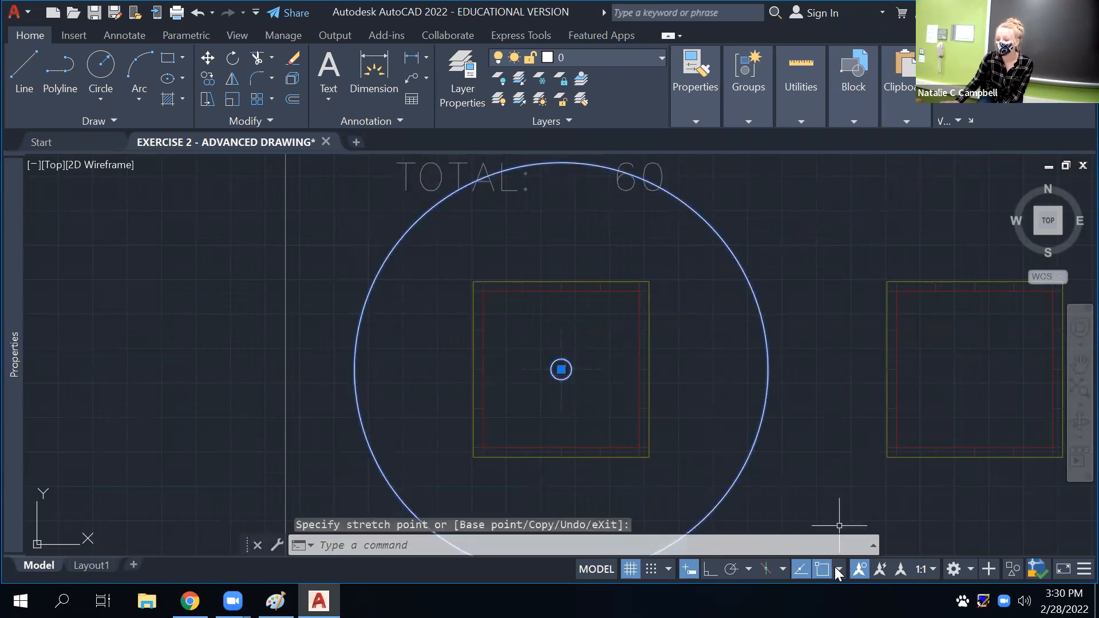
Erase the TREE block from the drawing
left_click(839, 569)
left_click(881, 395)
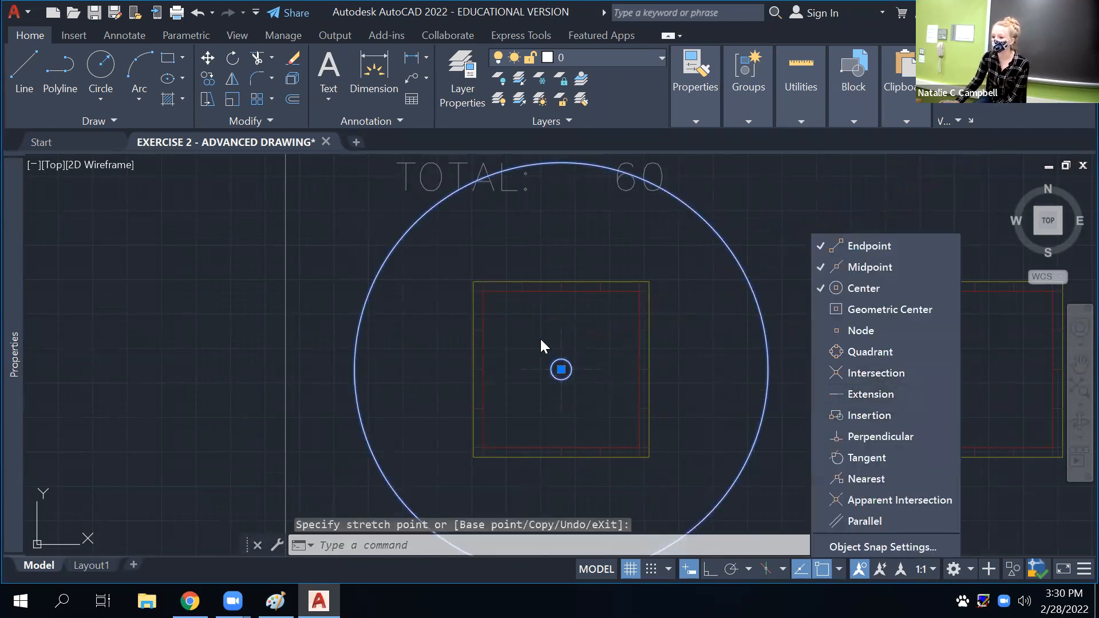
key("ctrl+z")
scroll(478, 459, "down", 5)
key("Delete")
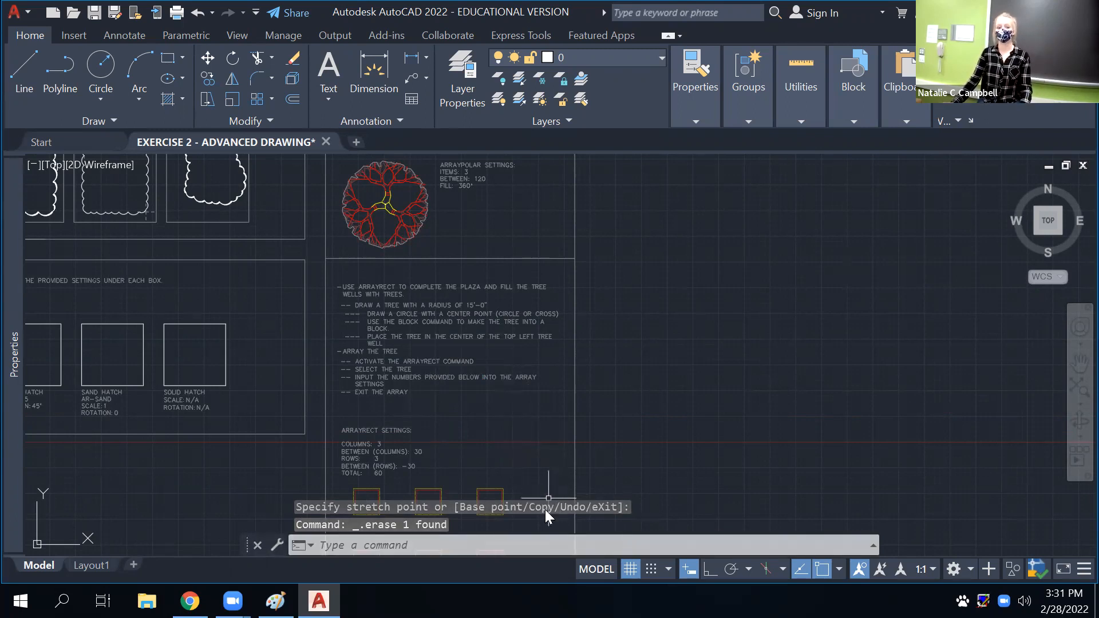
Draw a circle with a radius of 15 in the empty space beside the ARRAYRECT settings text
type("ci")
key("Return")
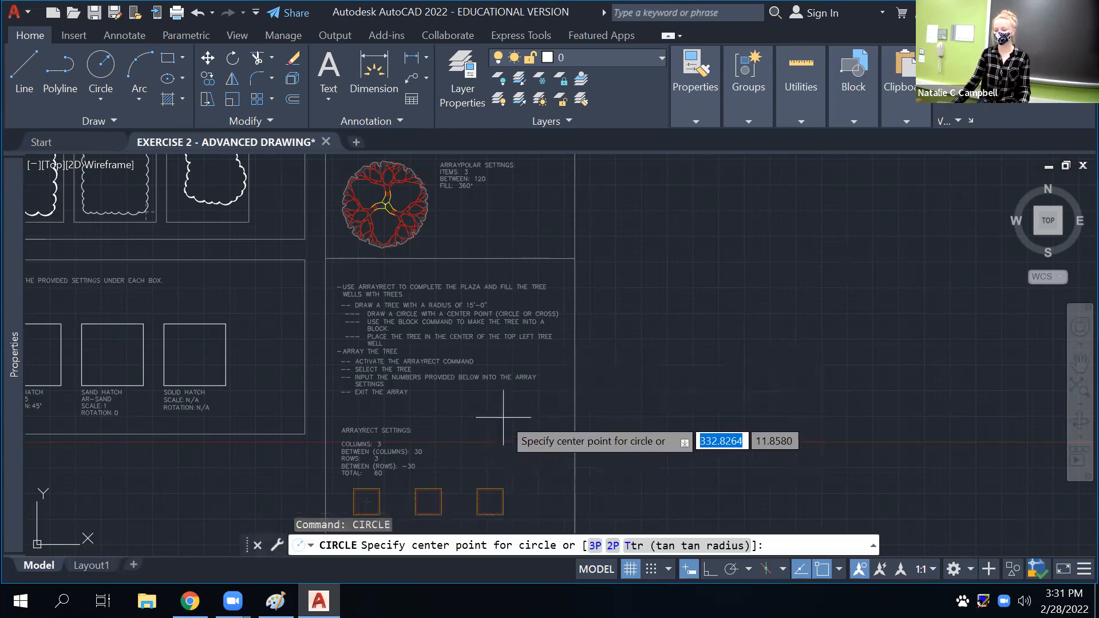
left_click(496, 429)
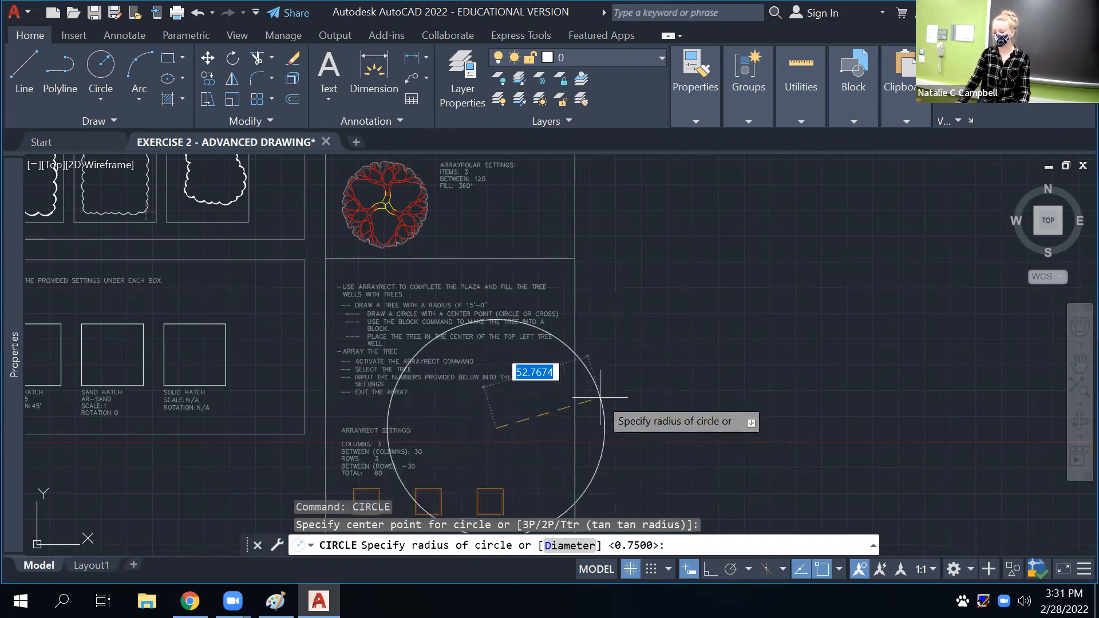
type("15")
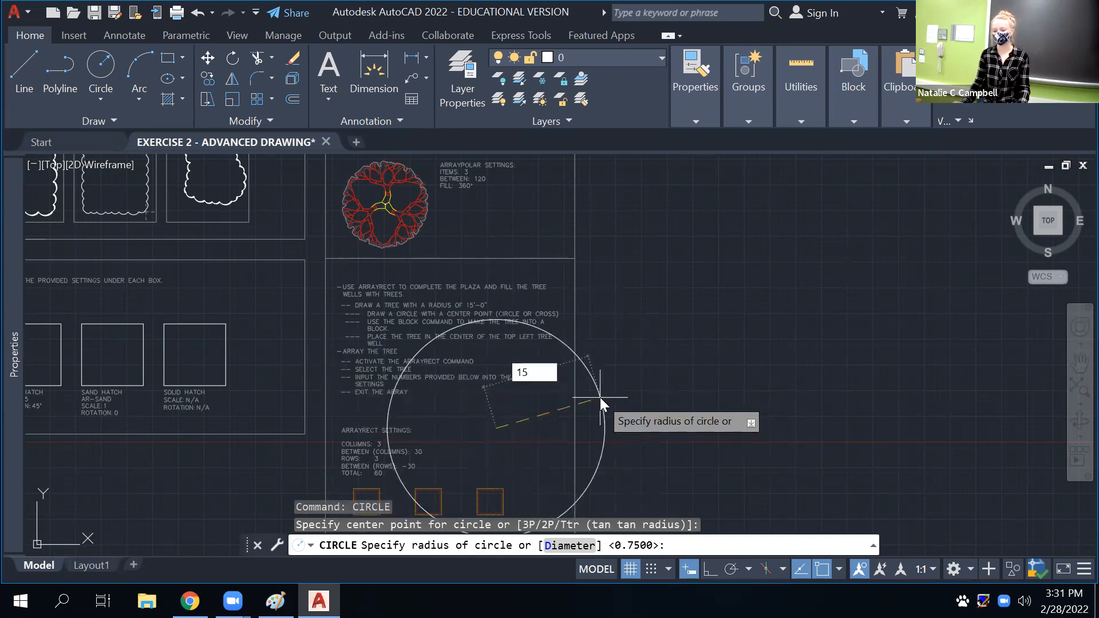
key("Return")
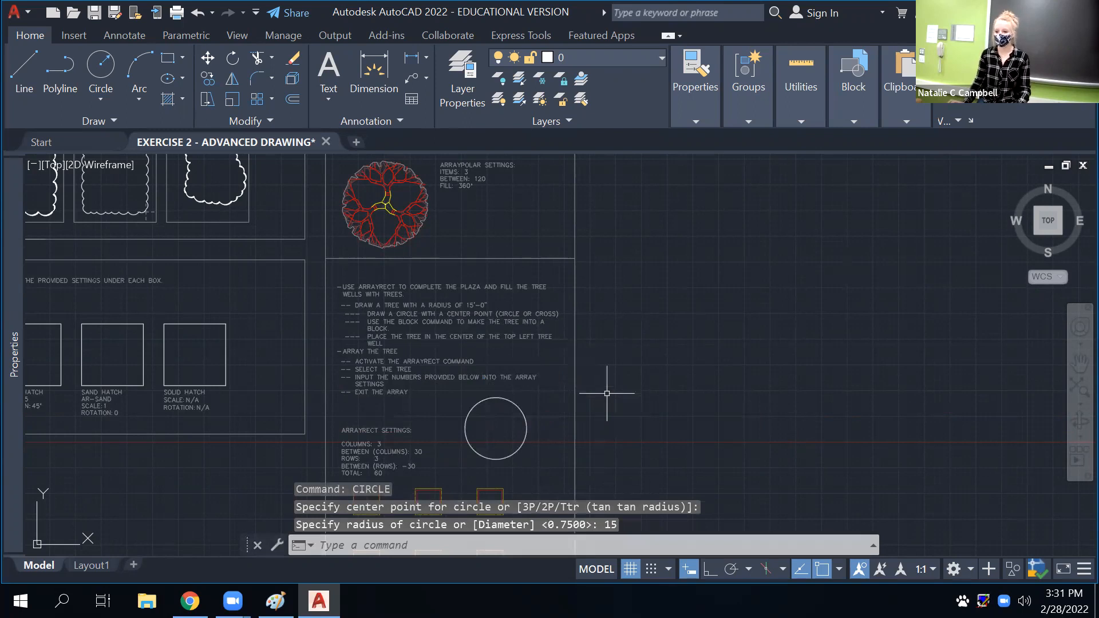
Draw a vertical polyline 1 unit long with Ortho on in the empty space beside the new circle
type("pl")
key("Return")
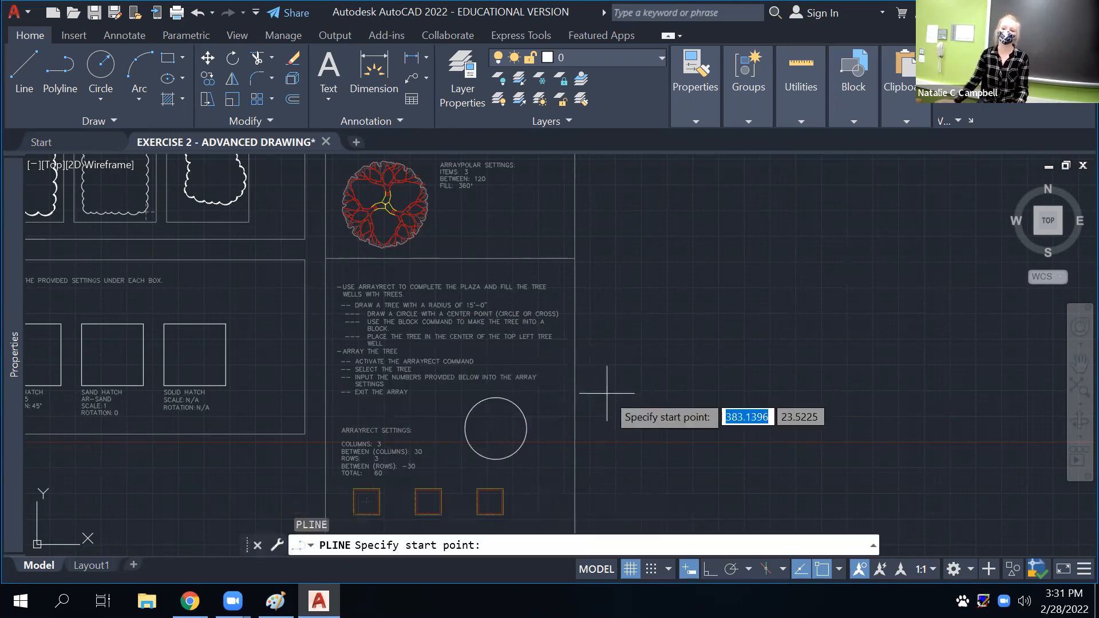
scroll(493, 429, "up", 2)
scroll(492, 430, "up", 4)
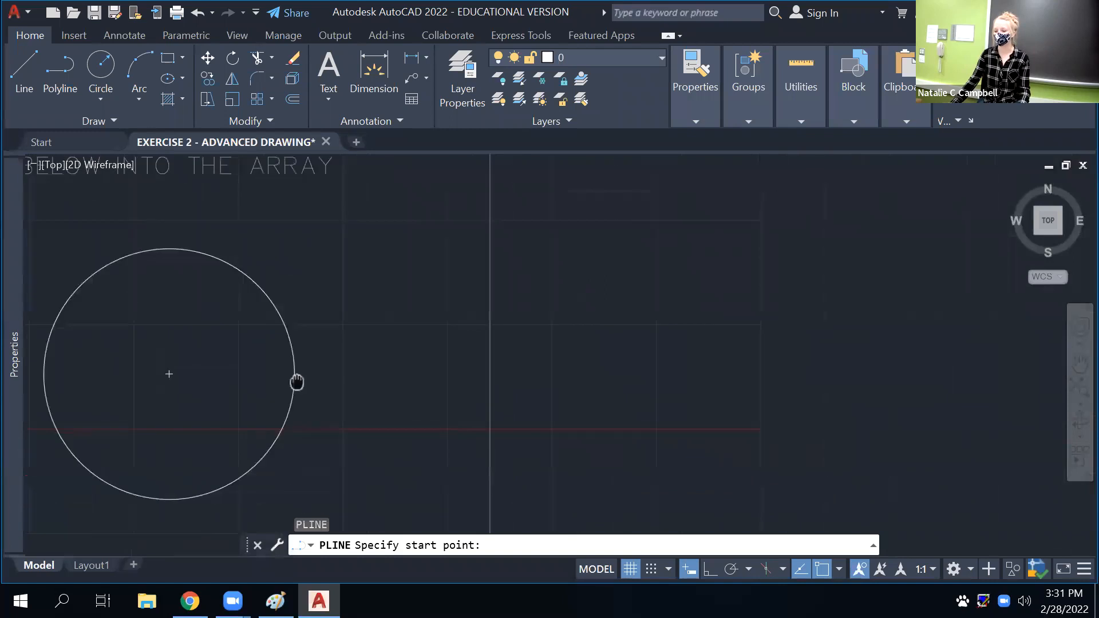
left_click(373, 324)
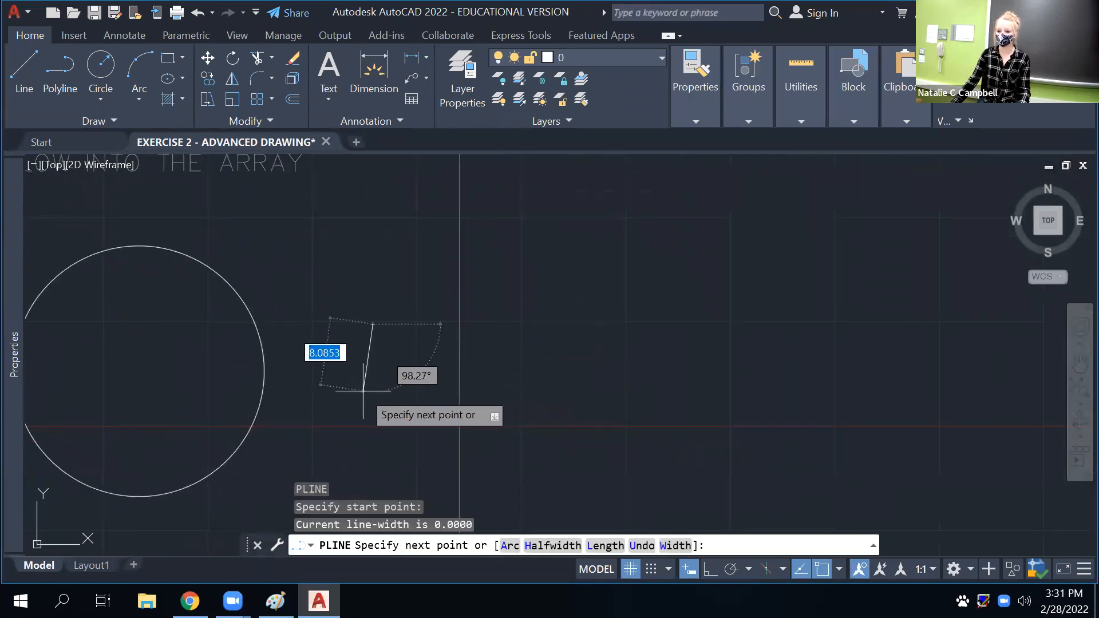
left_click(710, 570)
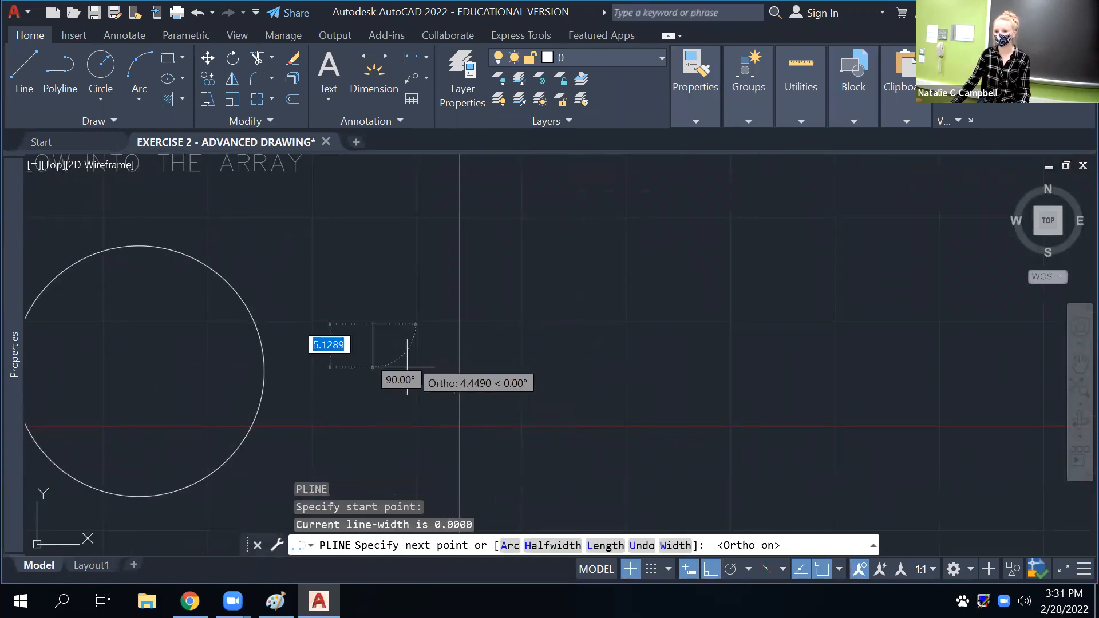
type("1")
key("Return")
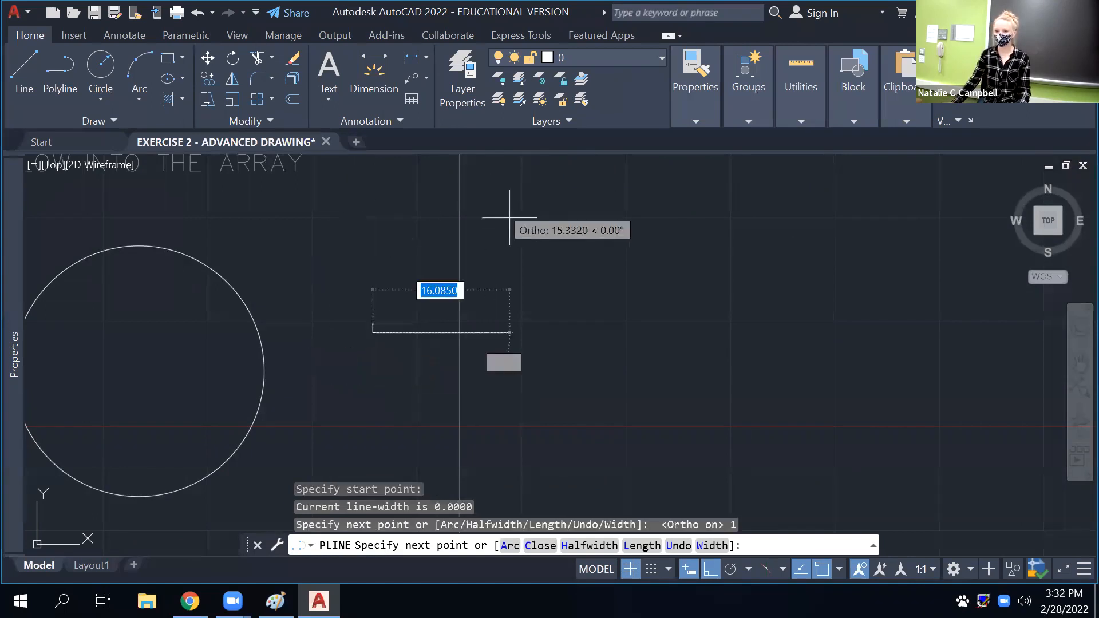
key("Return")
Stretch one end of the short vertical line to make it 2 units long
scroll(397, 326, "up", 4)
scroll(343, 286, "up", 2)
left_click(336, 361)
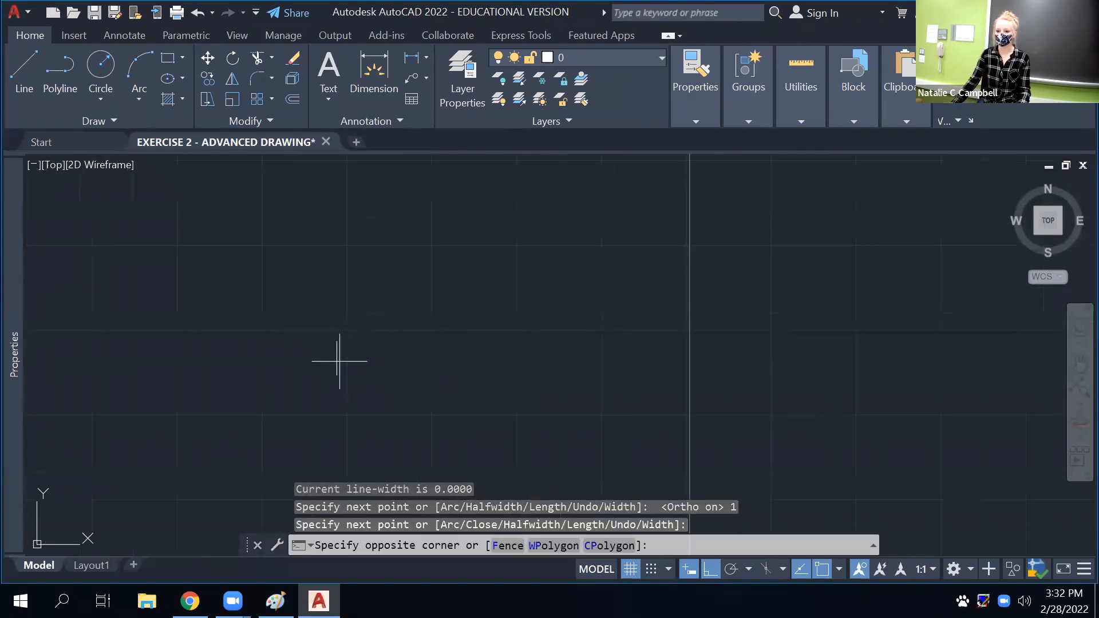
left_click(340, 369)
left_click(338, 375)
type("2")
key("Return")
key("Escape")
scroll(498, 358, "down", 4)
left_click(464, 339)
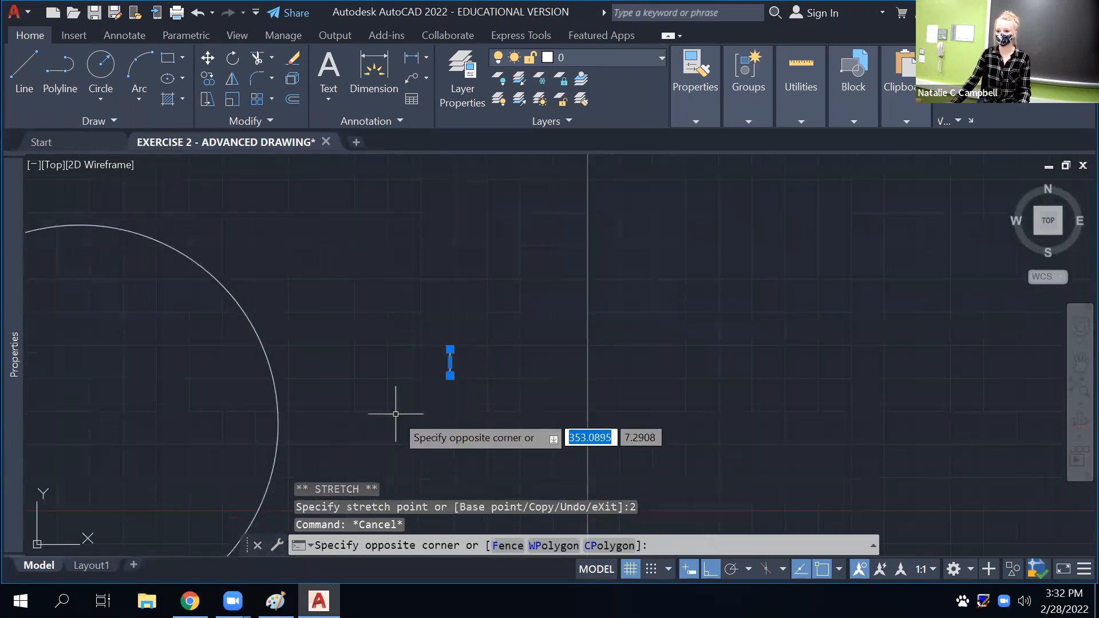
Draw a horizontal polyline 2 units long below the short vertical line
key("Escape")
type("pl")
key("Return")
left_click(414, 418)
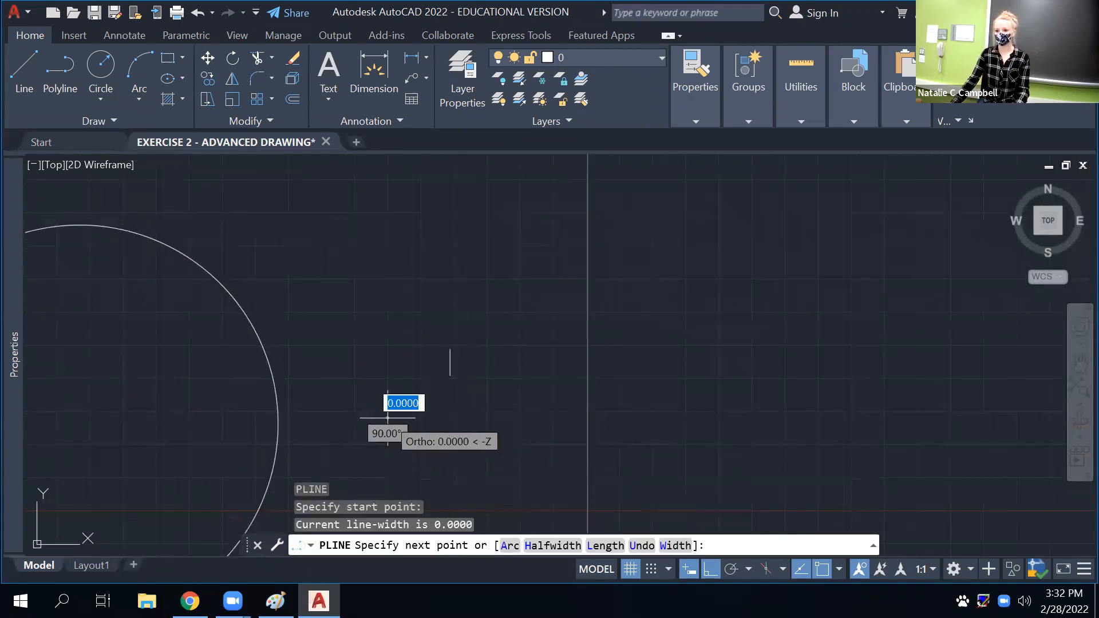
key("Escape")
Move the horizontal line by its midpoint onto the vertical line's midpoint to form a cross
left_click(421, 390)
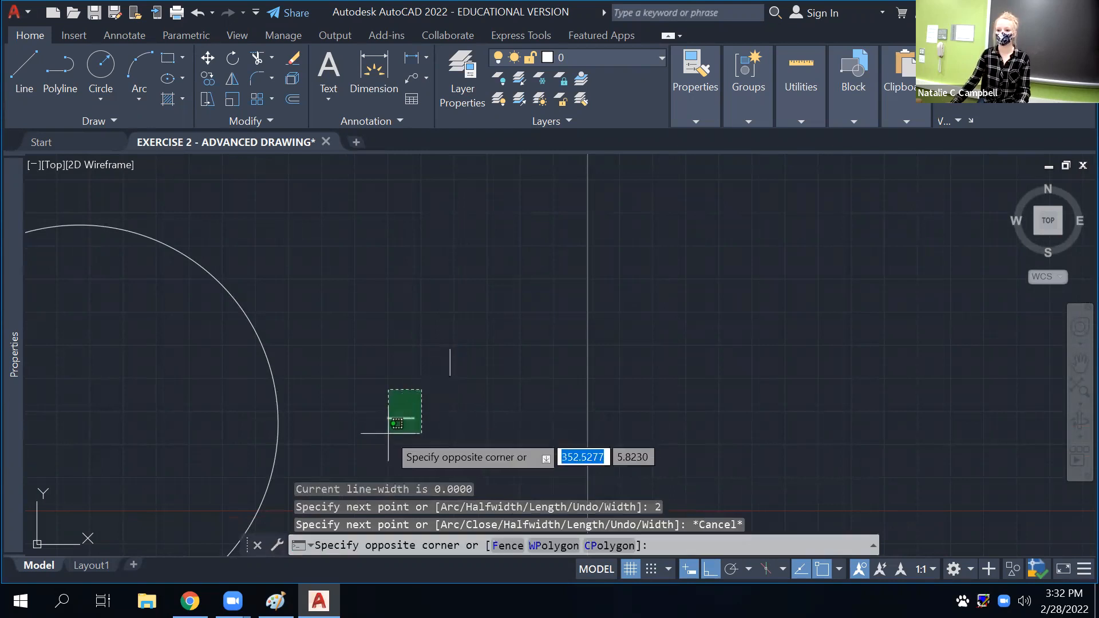
left_click(388, 436)
left_click(400, 418)
left_click(450, 362)
Move the cross from its midpoint to the center of the large circle
left_click(473, 343)
left_click(444, 392)
key("Escape")
left_click(491, 325)
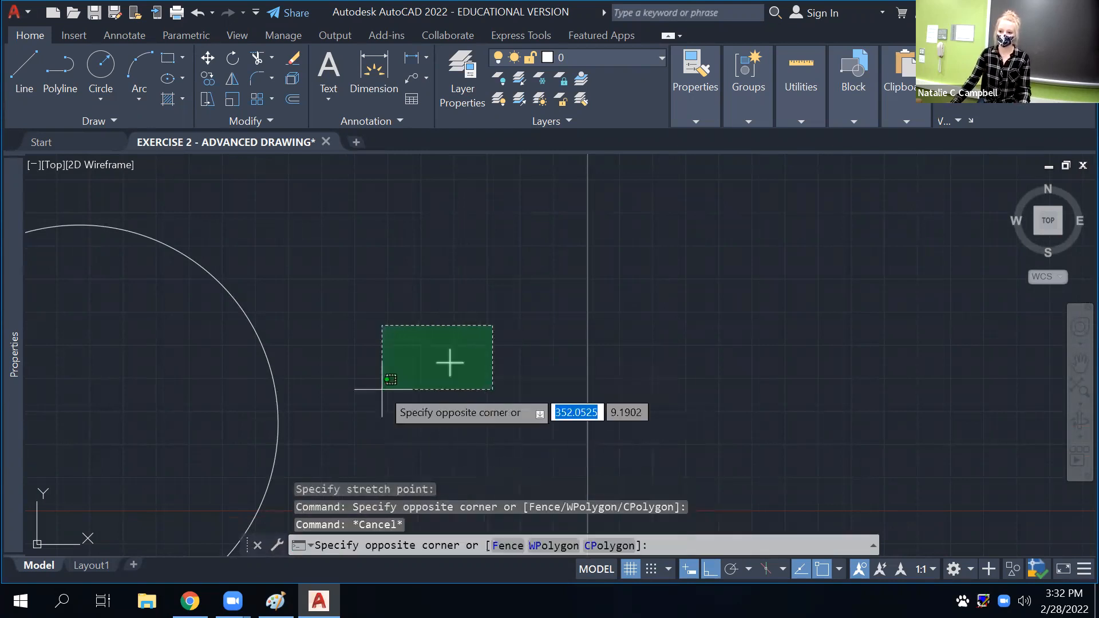
left_click(388, 393)
type("m")
key("Return")
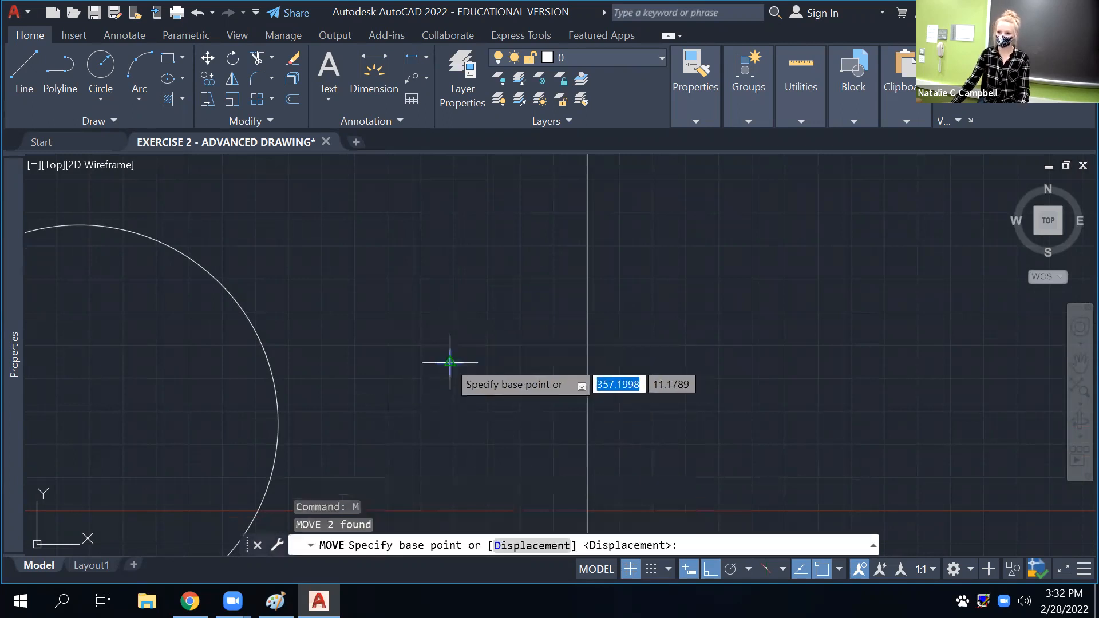
left_click(450, 363)
scroll(448, 370, "down", 5)
left_click(398, 381)
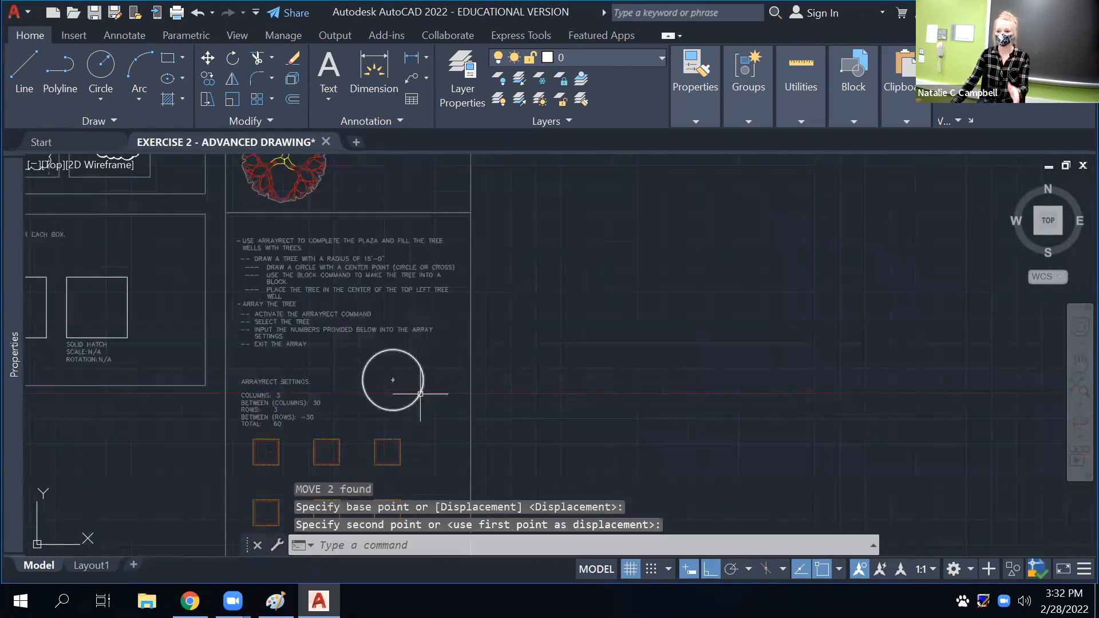
Draw a small circle of radius 1 centered on the cross, reaching the end of its horizontal line
scroll(400, 384, "up", 6)
type("c")
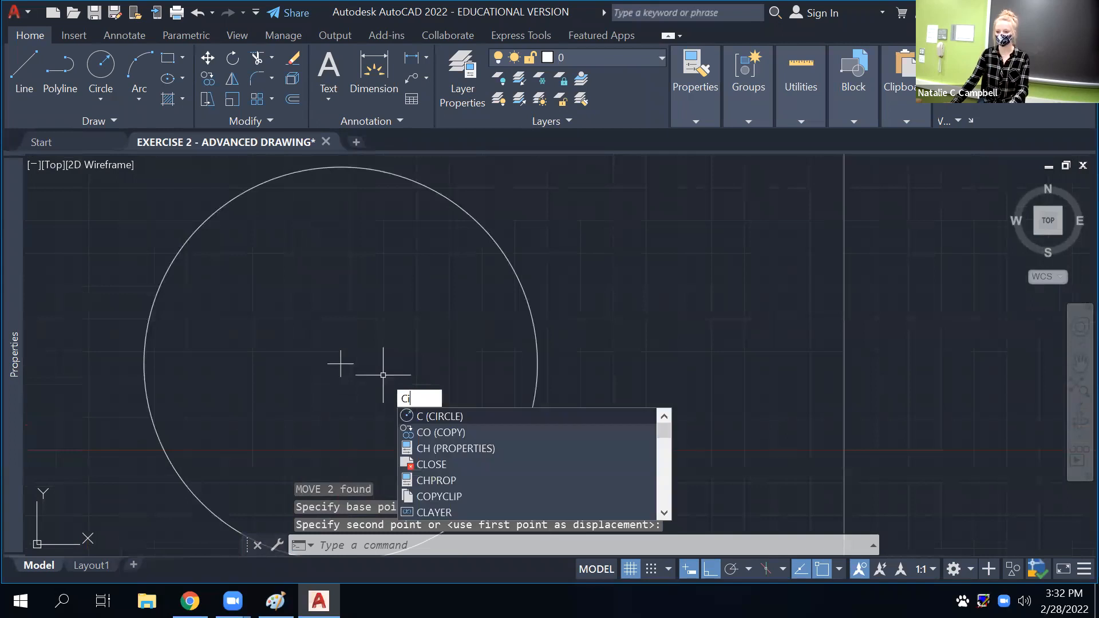
key("Return")
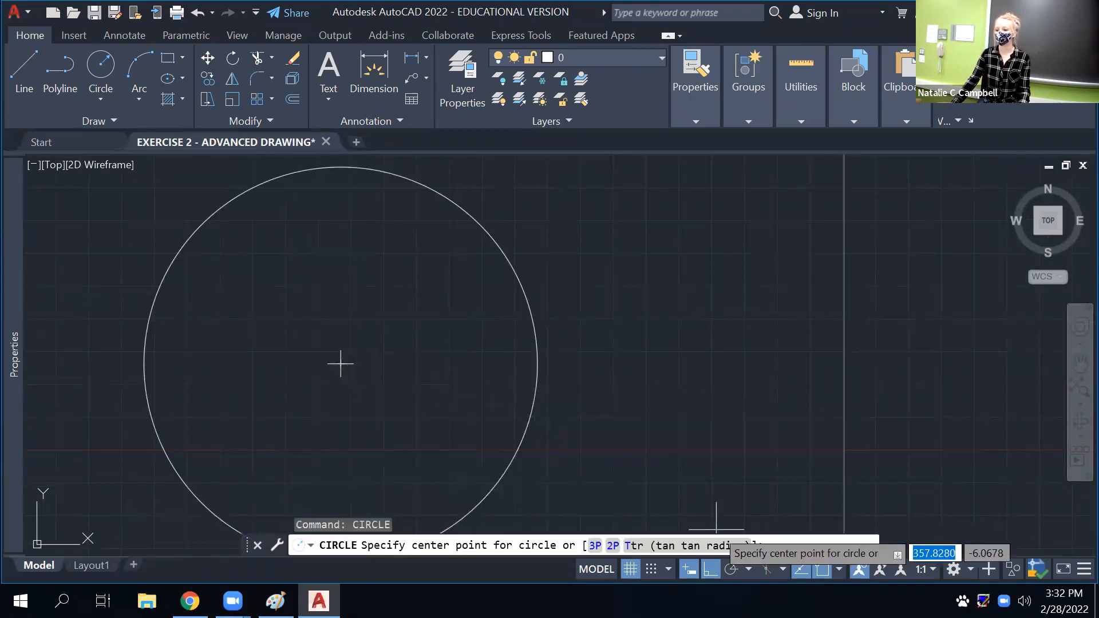
left_click(839, 569)
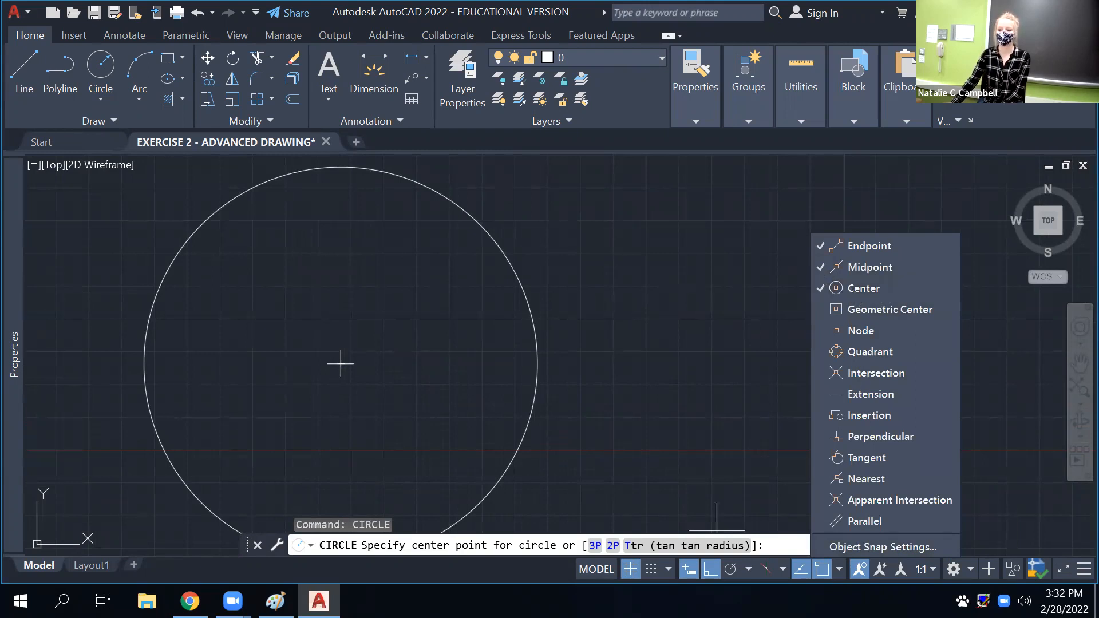
left_click(341, 364)
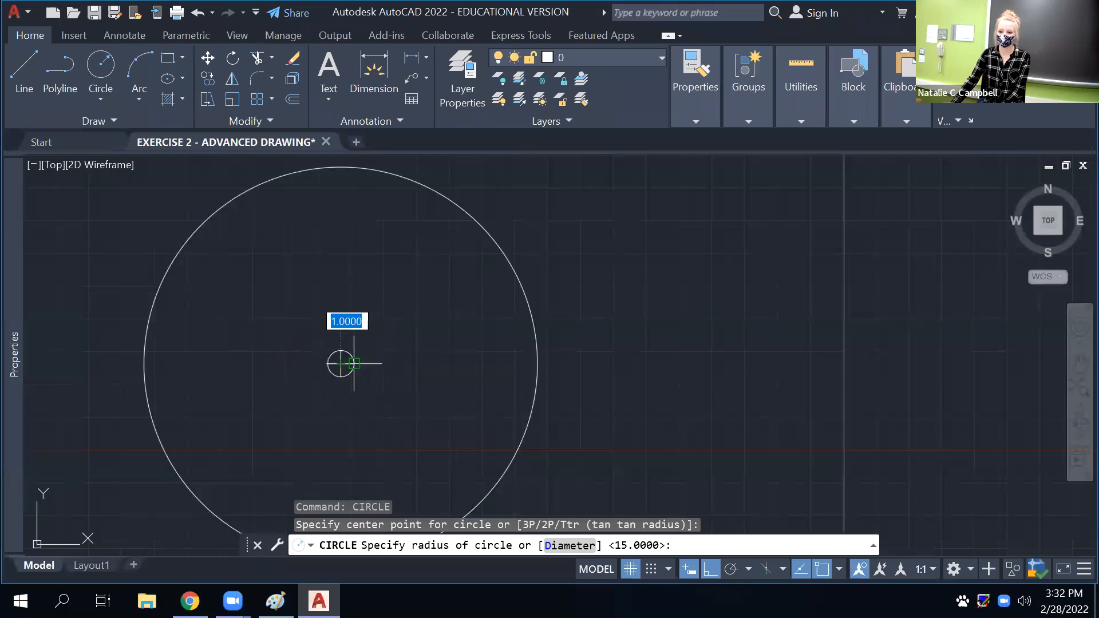
left_click(354, 365)
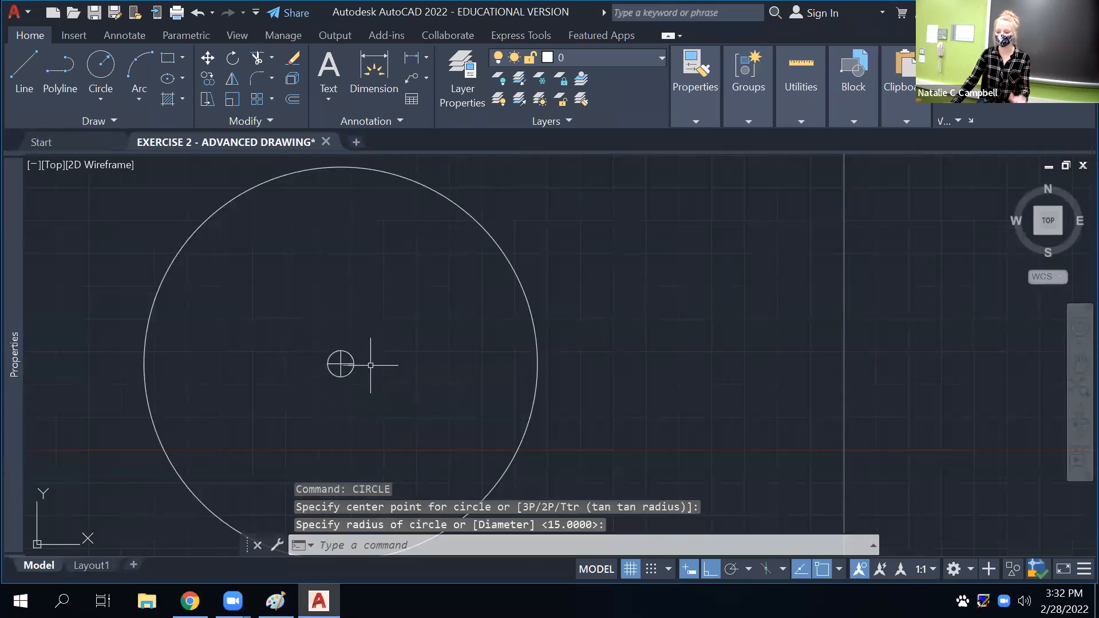
Try erasing the two cross lines inside the small circle, and undo both the erasure and the small circle
left_click(342, 376)
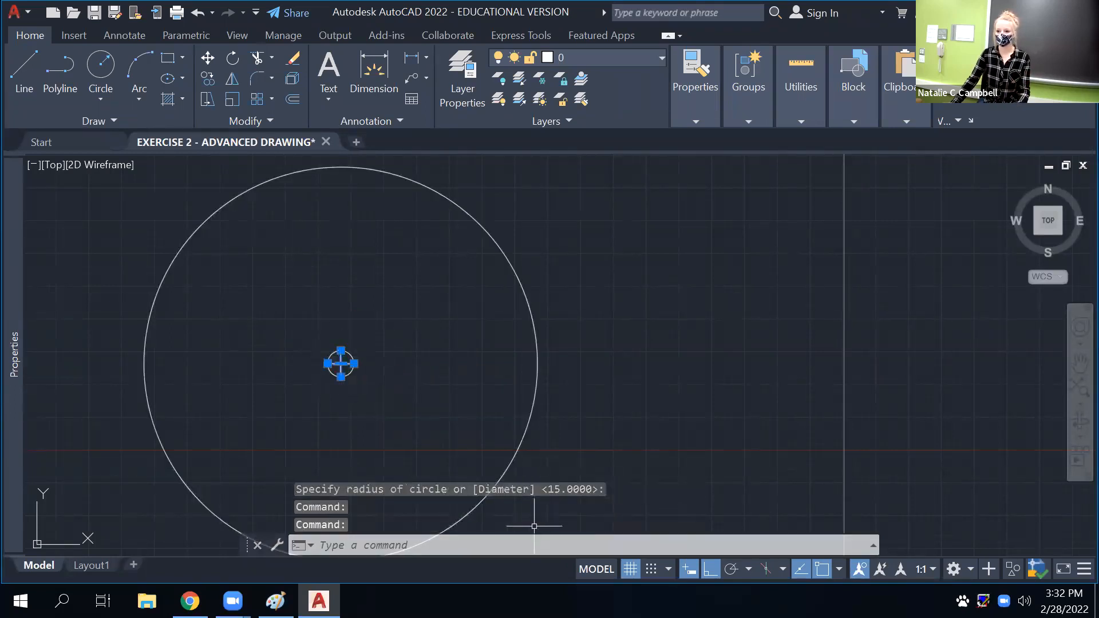
key("Delete")
key("ctrl+z")
key("ctrl+z")
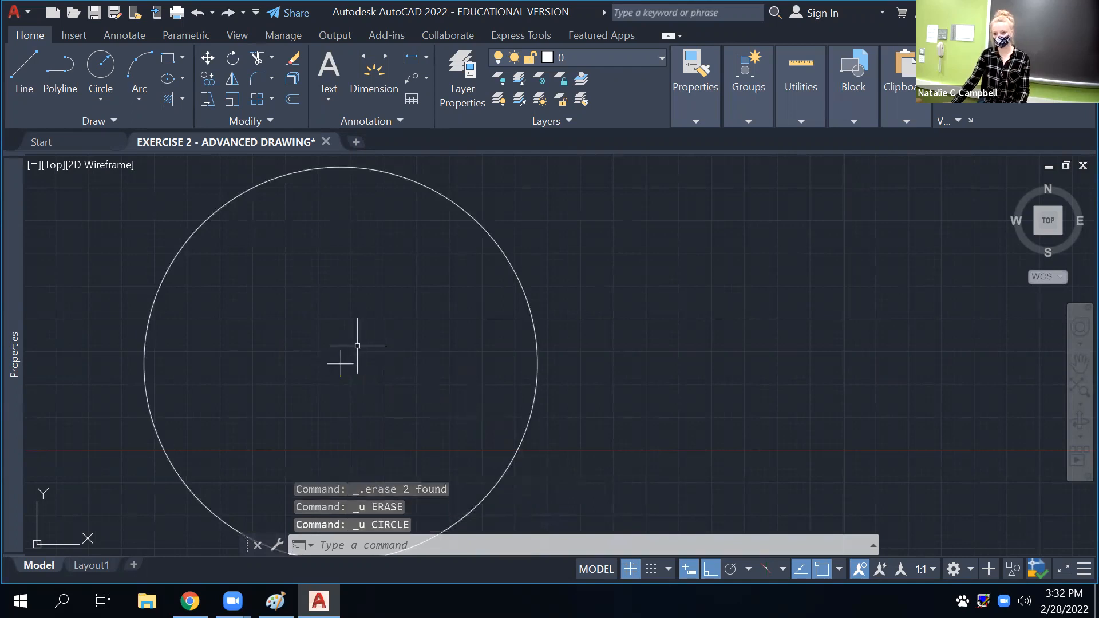
Start a block definition from the large circle and its center cross, naming it TREE
scroll(506, 405, "down", 4)
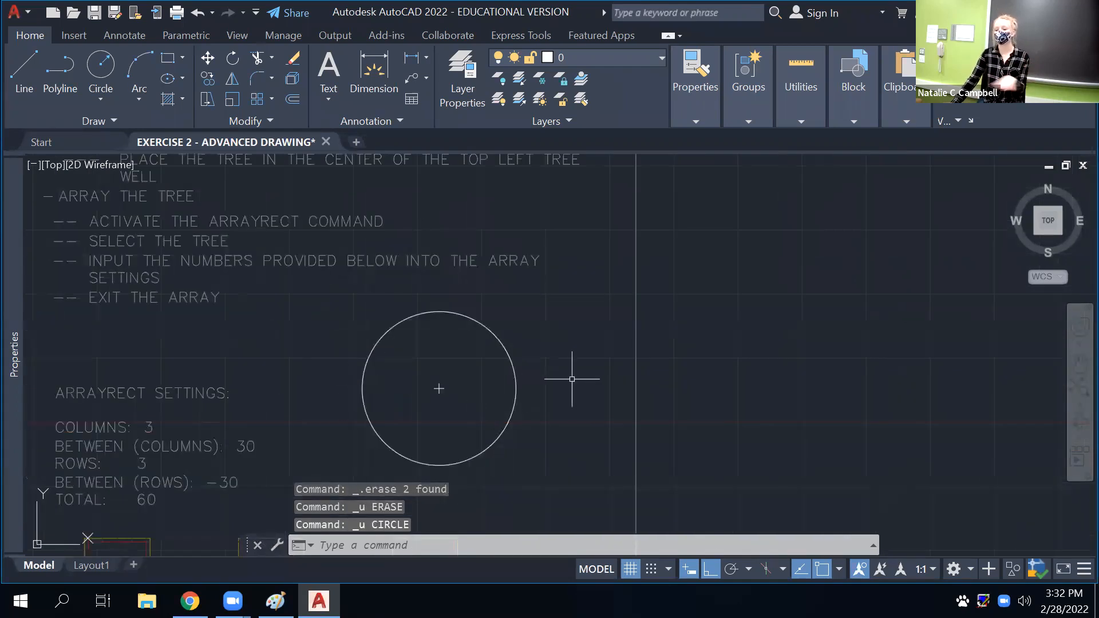
scroll(556, 340, "down", 2)
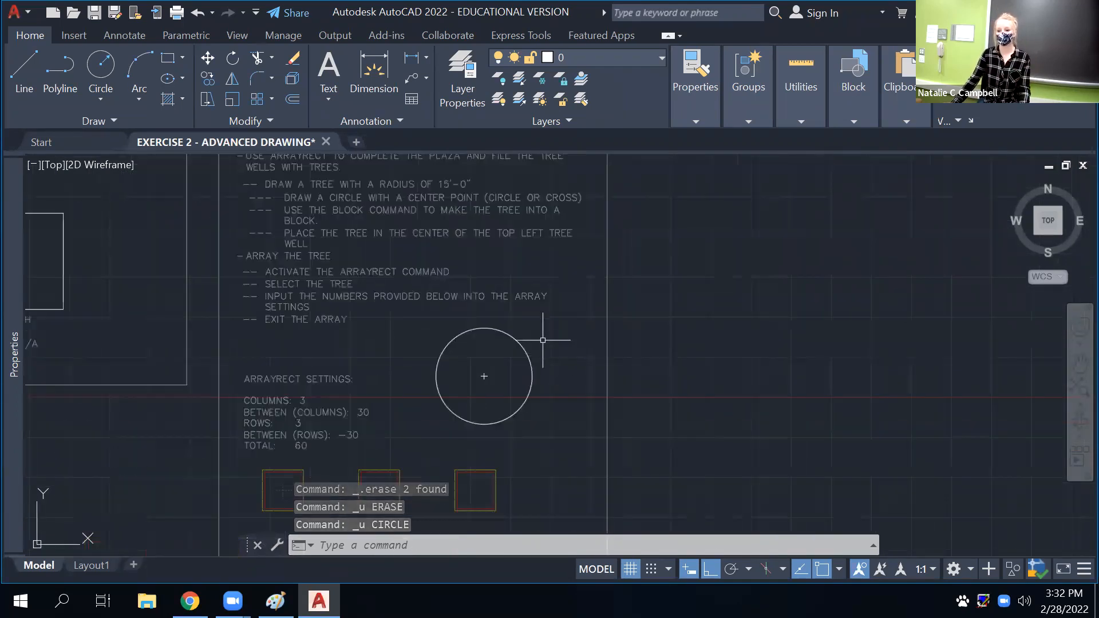
left_click(573, 331)
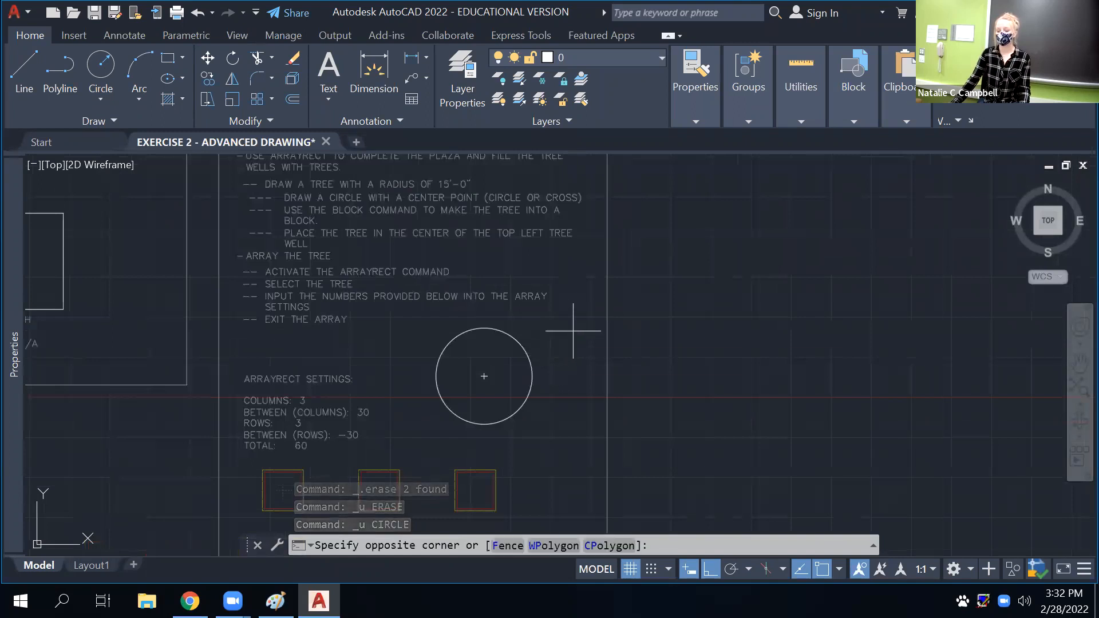
left_click(432, 434)
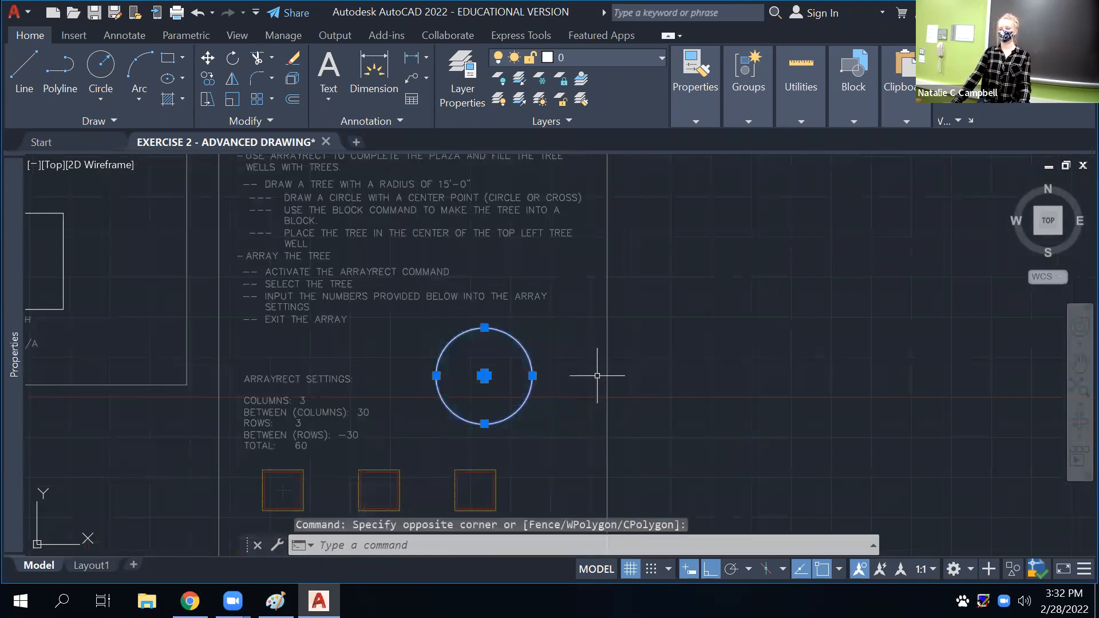
type("bl")
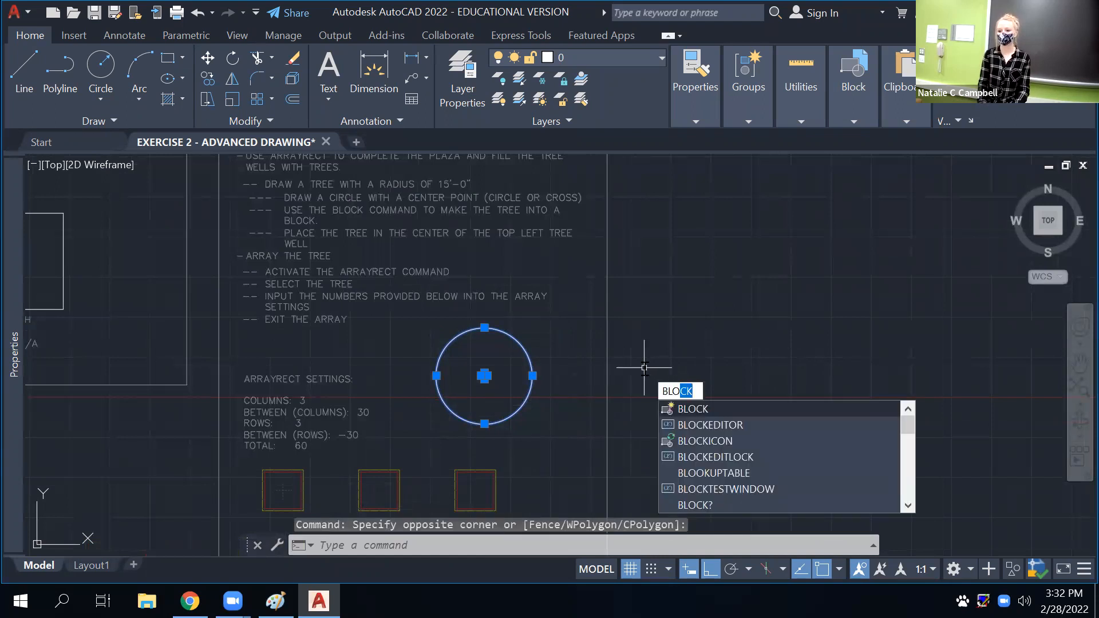
type("o")
key("Return")
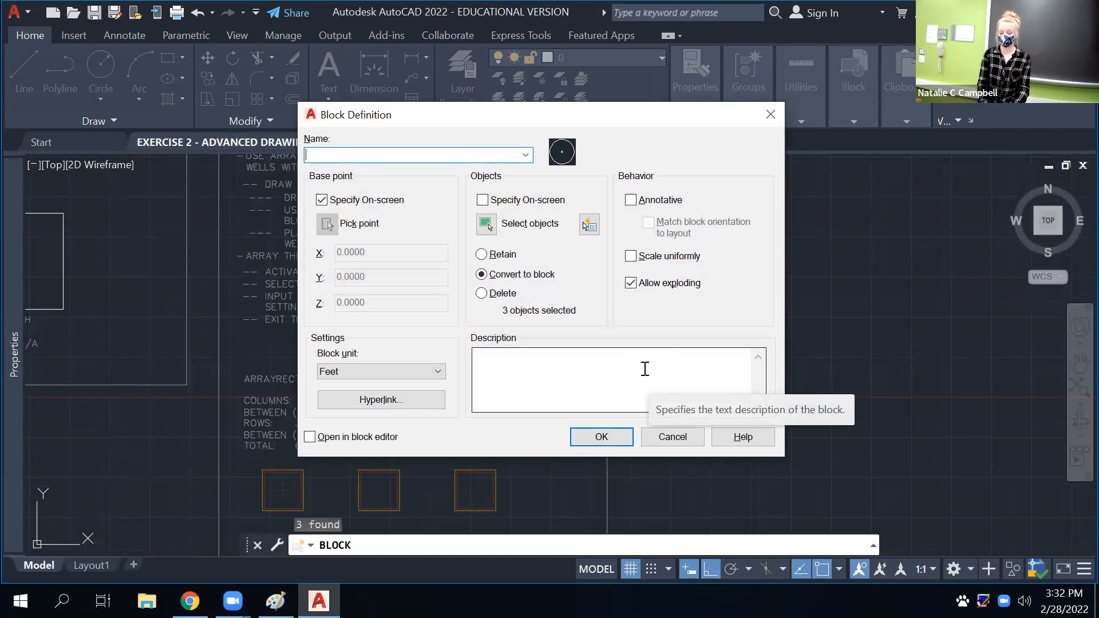
type("t")
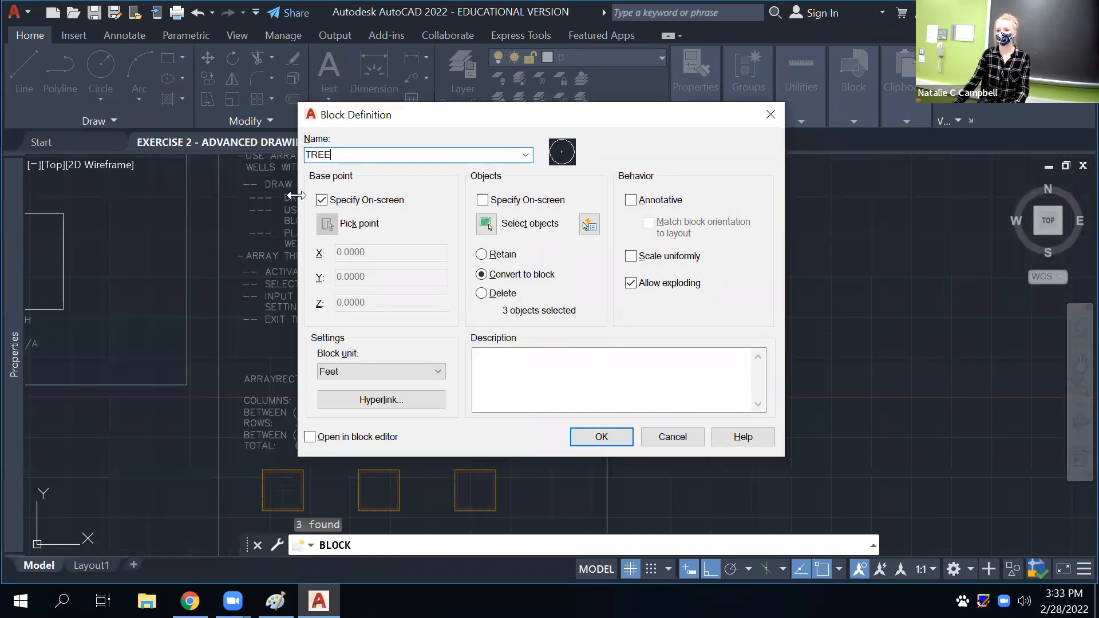
Redefine the TREE block with its base point specified on screen at the midpoint of the center cross
left_click(322, 201)
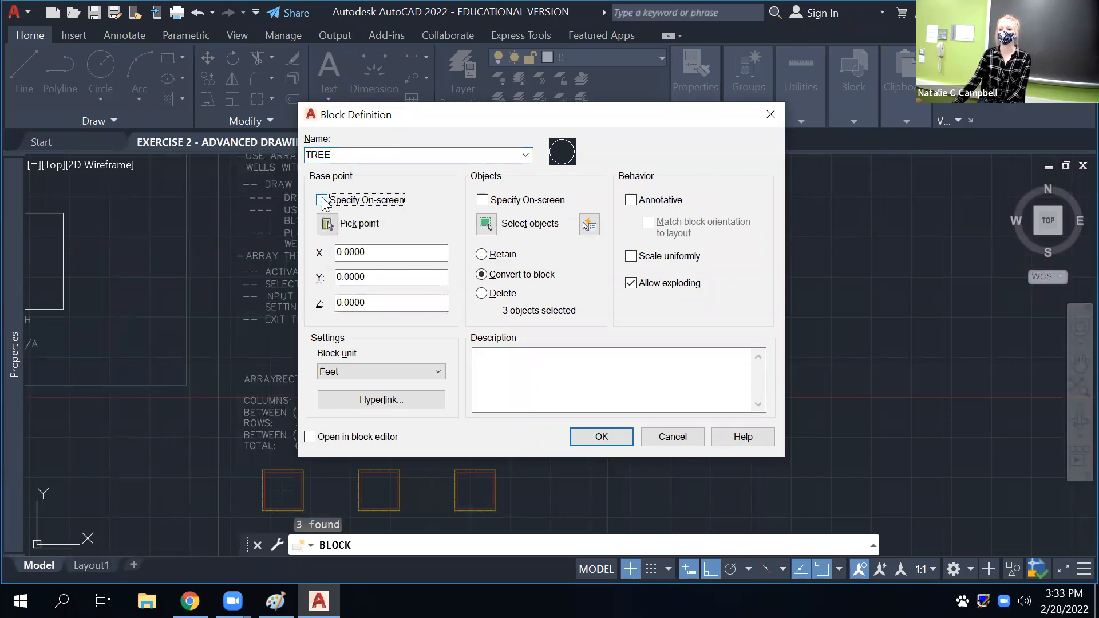
left_click(322, 200)
left_click(322, 201)
left_click(322, 200)
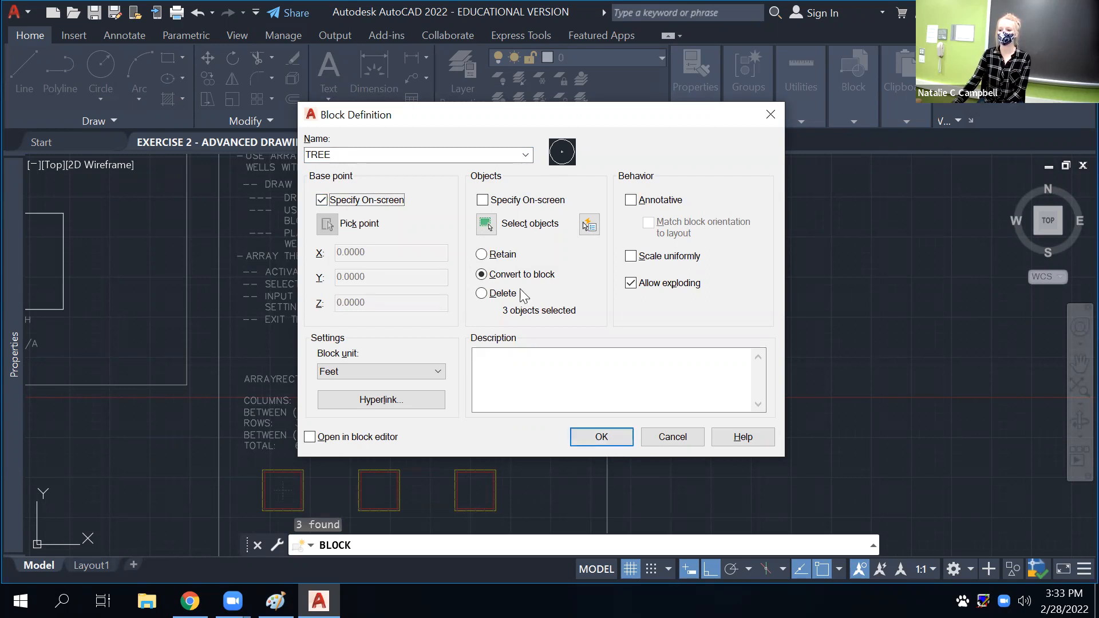
left_click(625, 437)
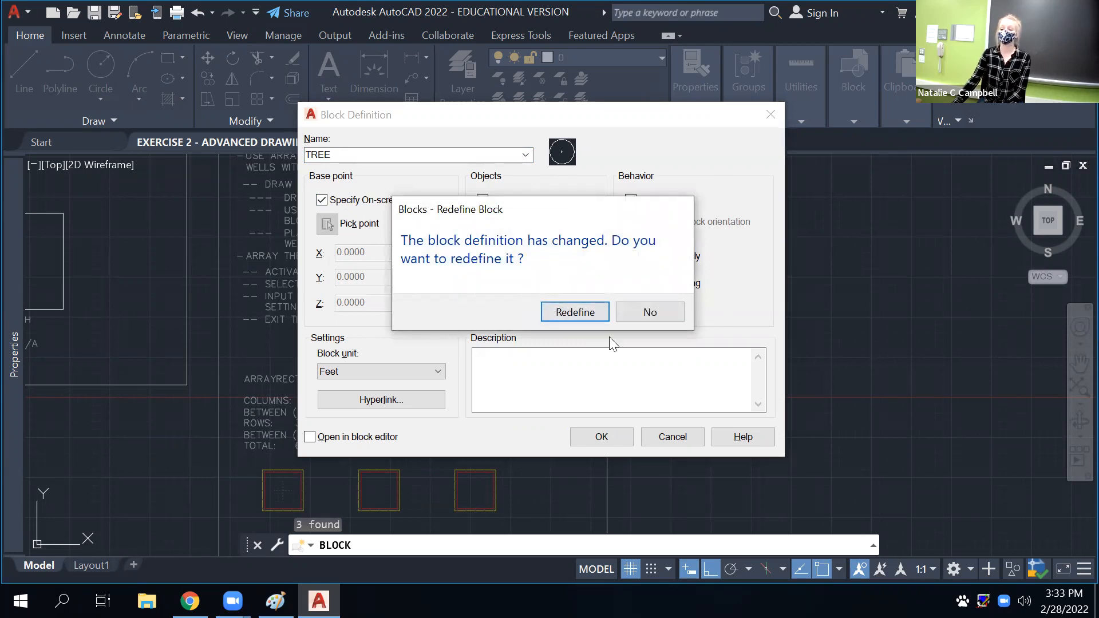
left_click(575, 313)
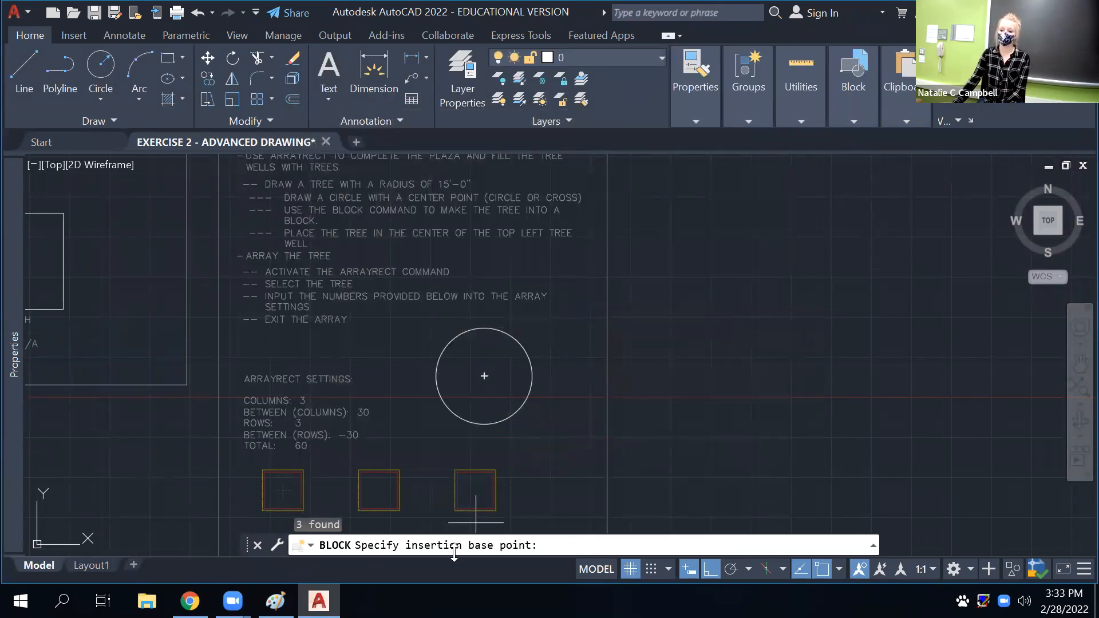
scroll(489, 355, "up", 2)
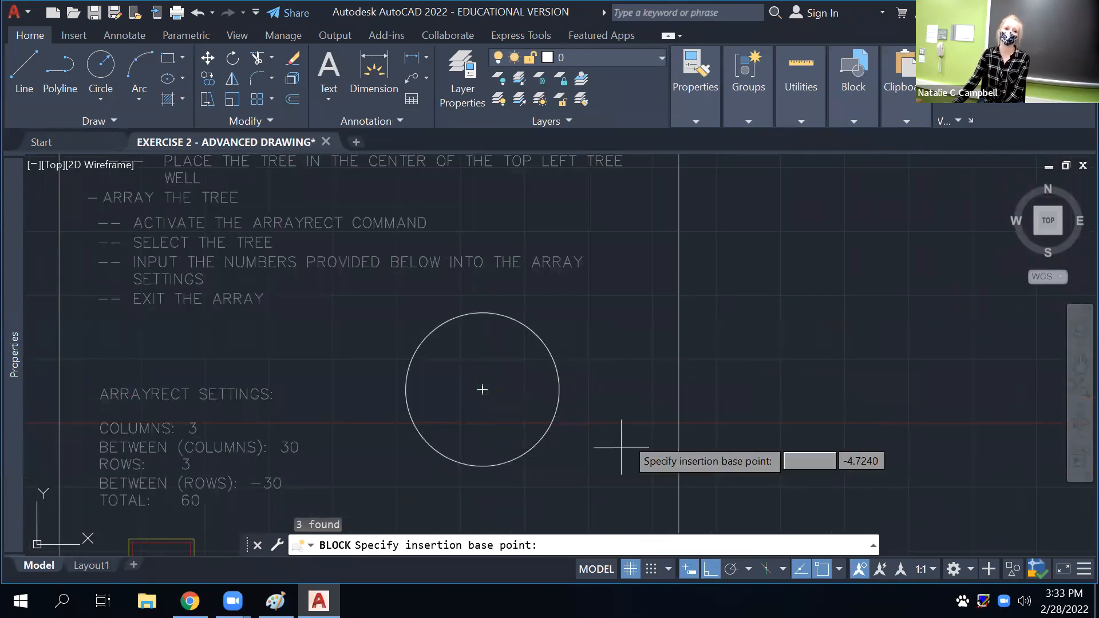
scroll(511, 440, "up", 2)
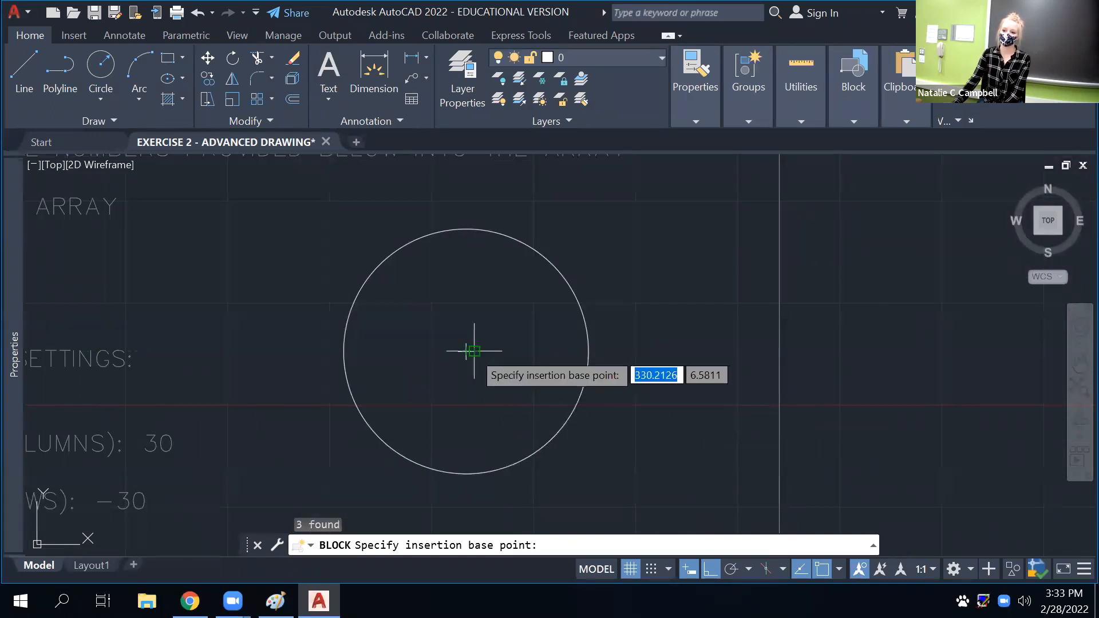
scroll(466, 350, "up", 5)
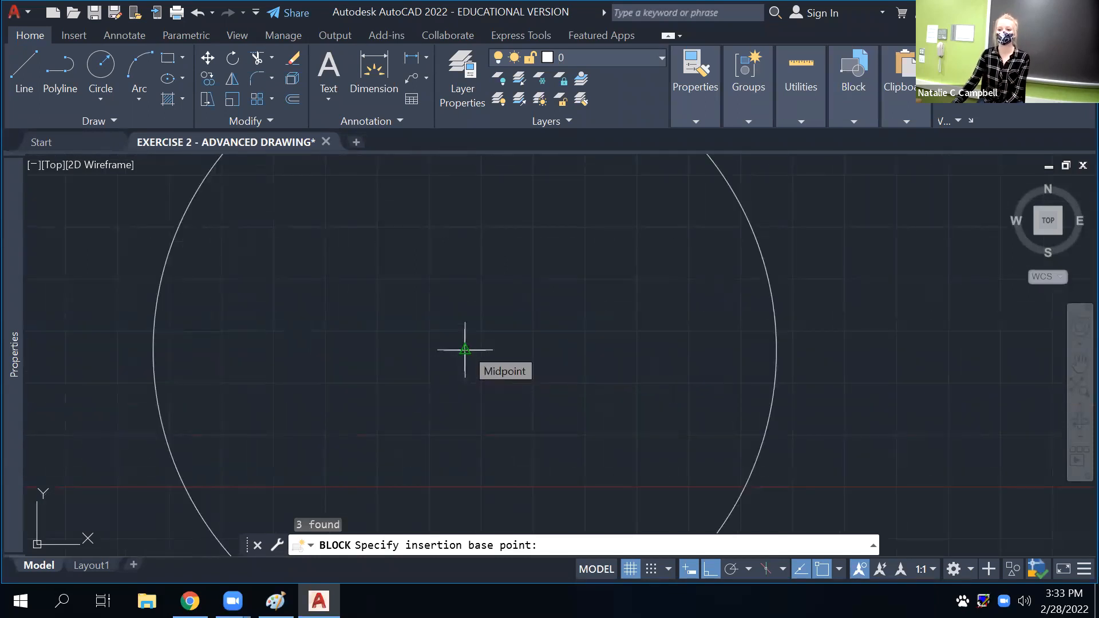
left_click(465, 350)
Select the TREE block, try moving it by its center grip, and turn Ortho off
scroll(527, 359, "down", 8)
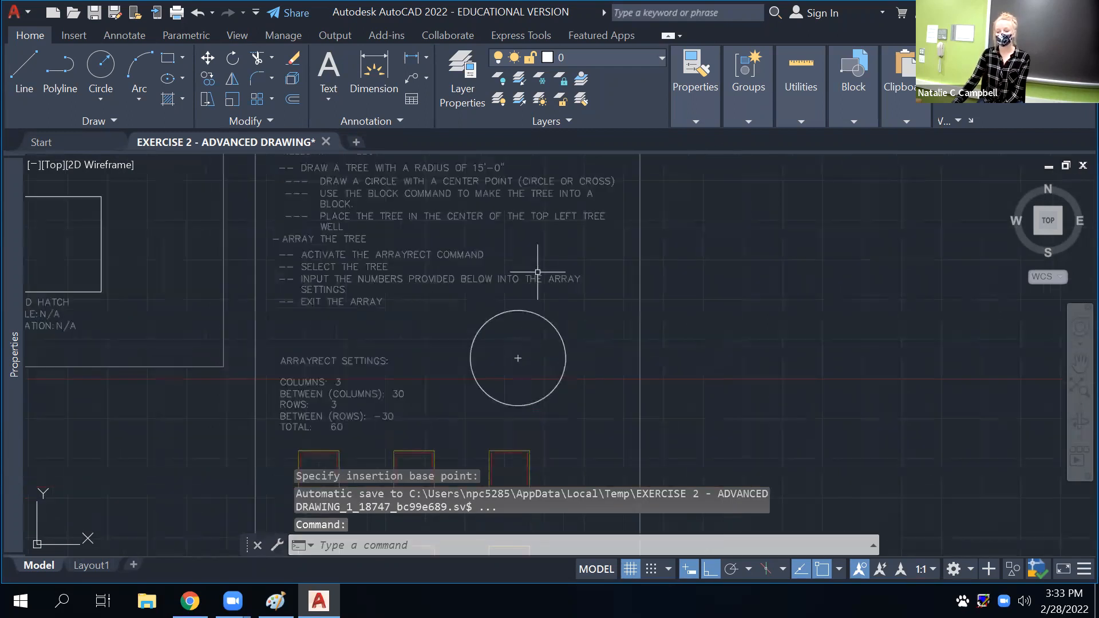
left_click(577, 348)
left_click(479, 411)
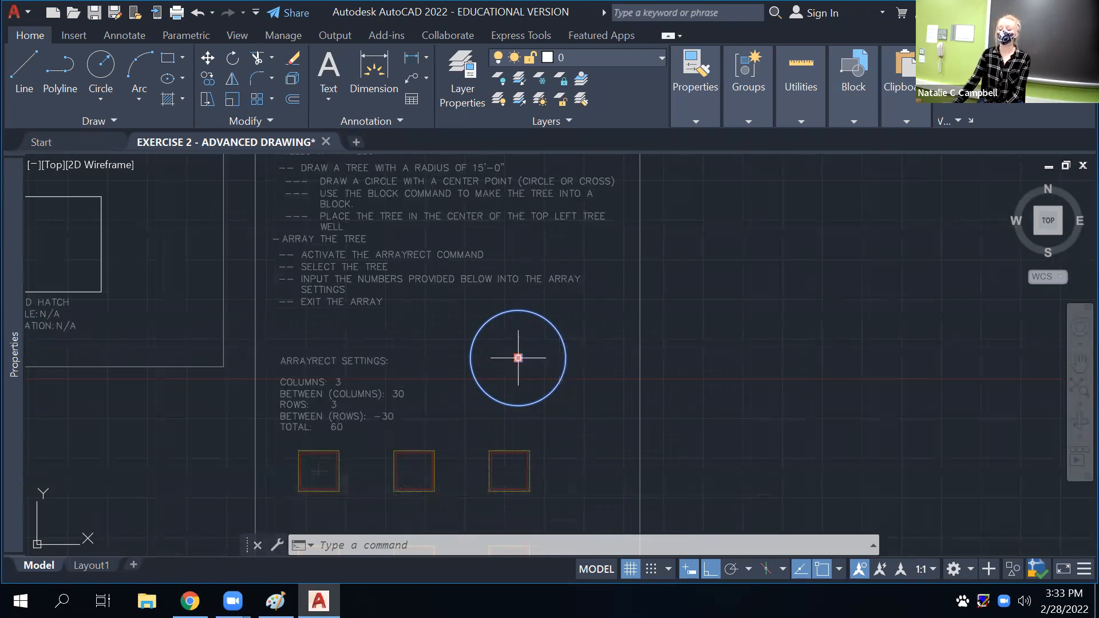
left_click(518, 358)
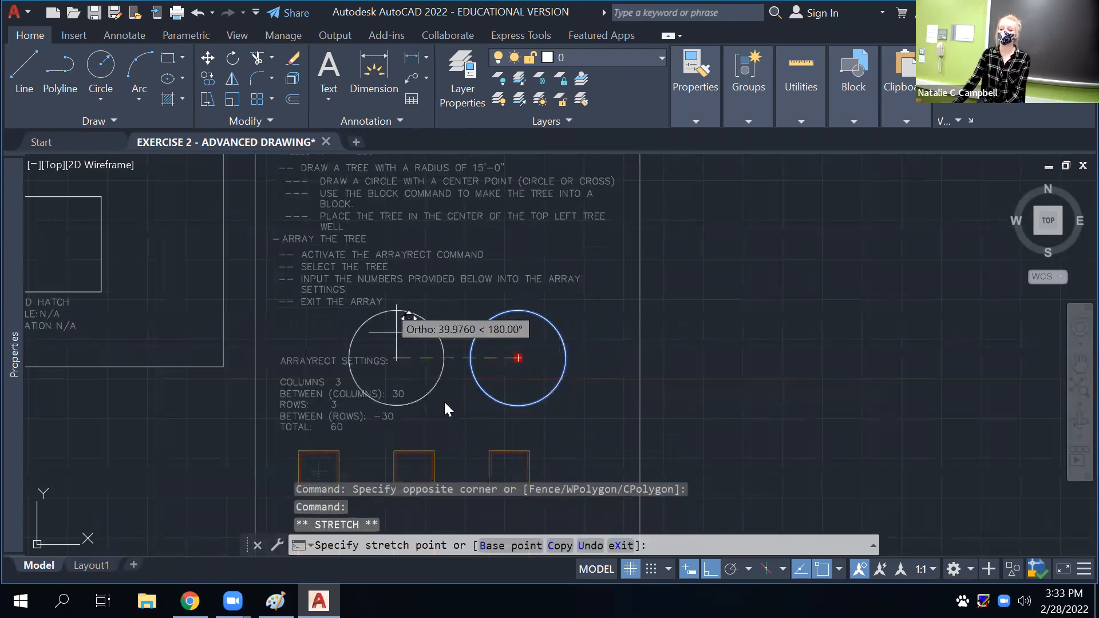
left_click(709, 570)
key("Escape")
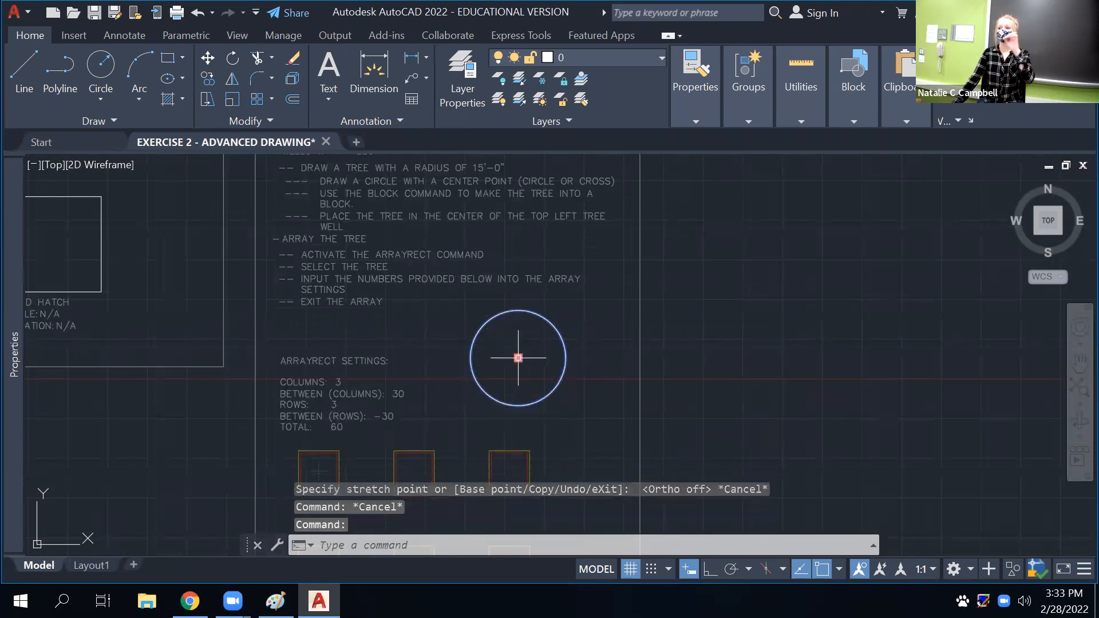
left_click(518, 358)
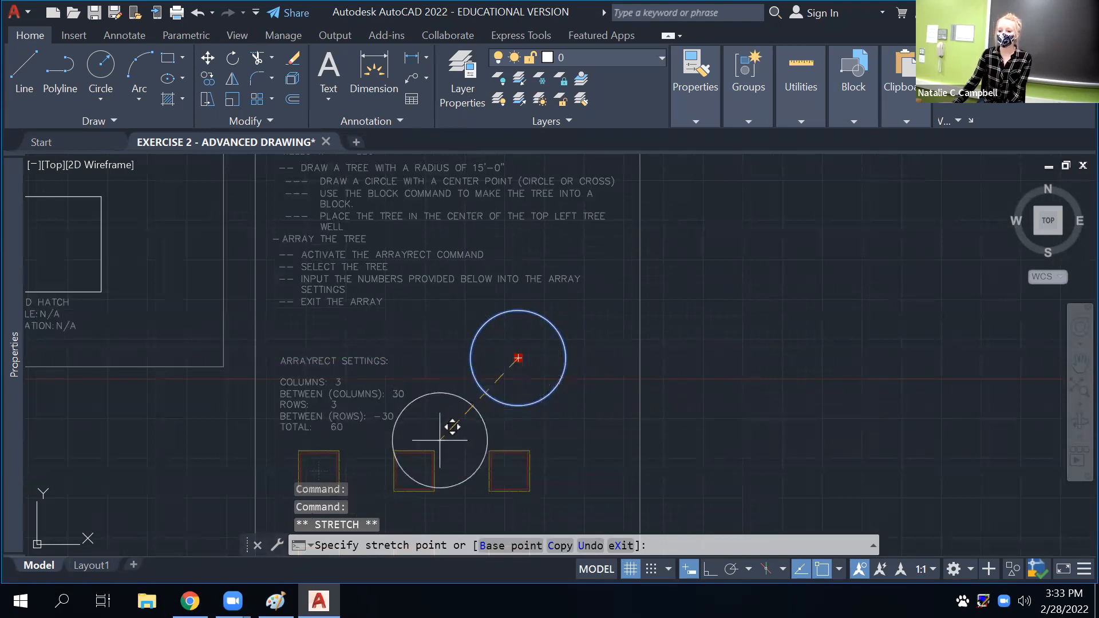
middle_click_drag(441, 440, 449, 367)
key("Escape")
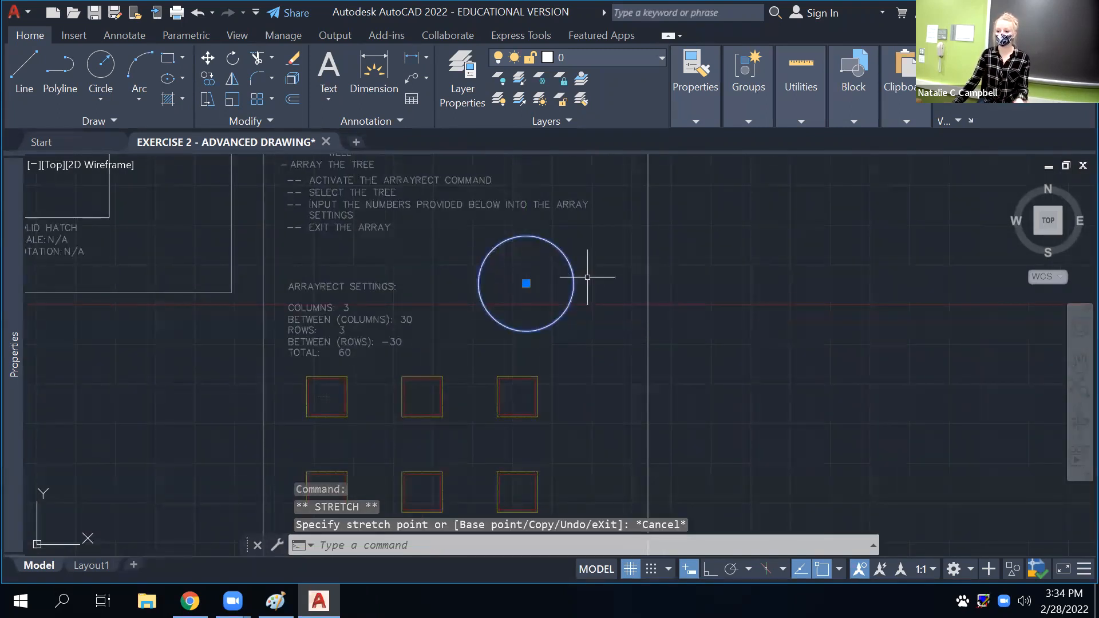
Move the TREE block from its center point to the midpoint of the small cross in the top-left tree well
type("MOVE")
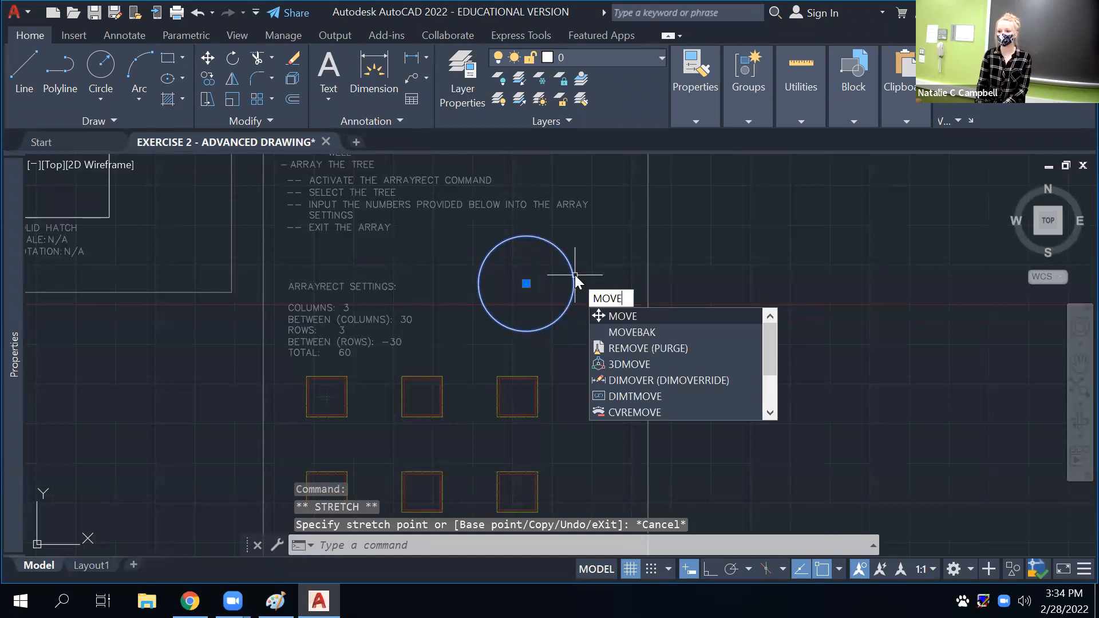
key("Return")
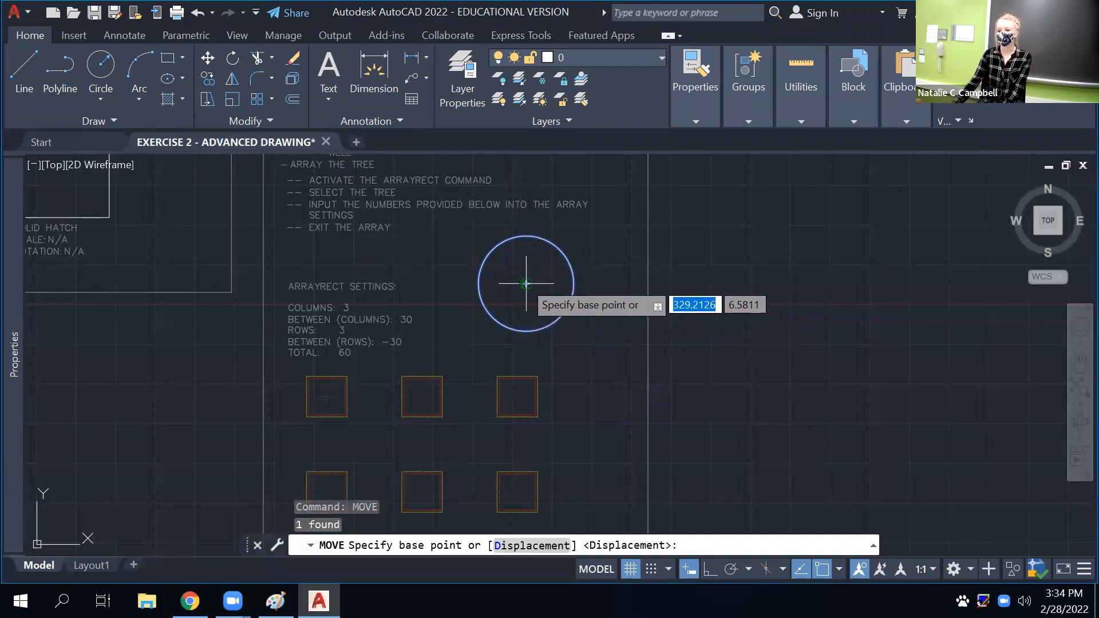
left_click(526, 283)
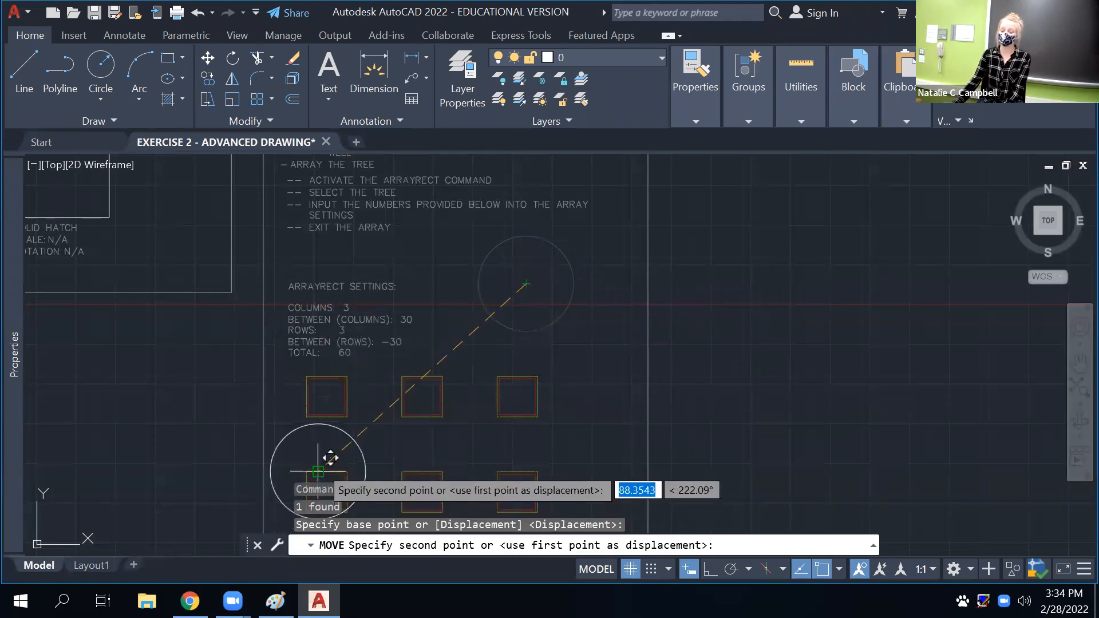
scroll(324, 458, "up", 5)
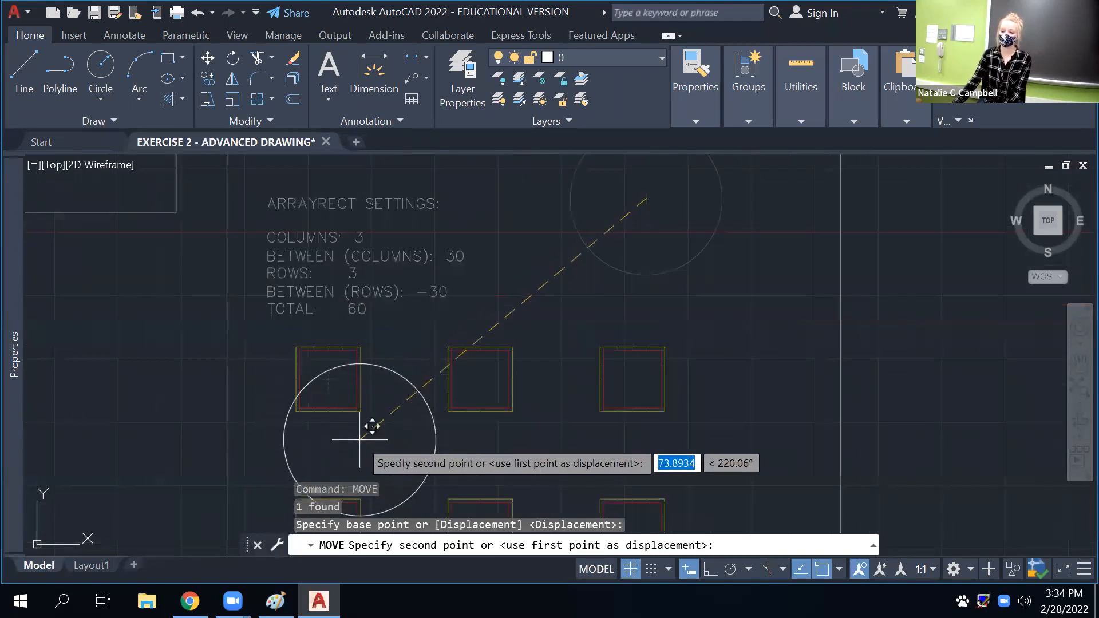
middle_click_drag(319, 461, 358, 391)
scroll(361, 346, "up", 2)
scroll(443, 345, "down", 3)
scroll(435, 357, "down", 4)
middle_click_drag(429, 360, 365, 409)
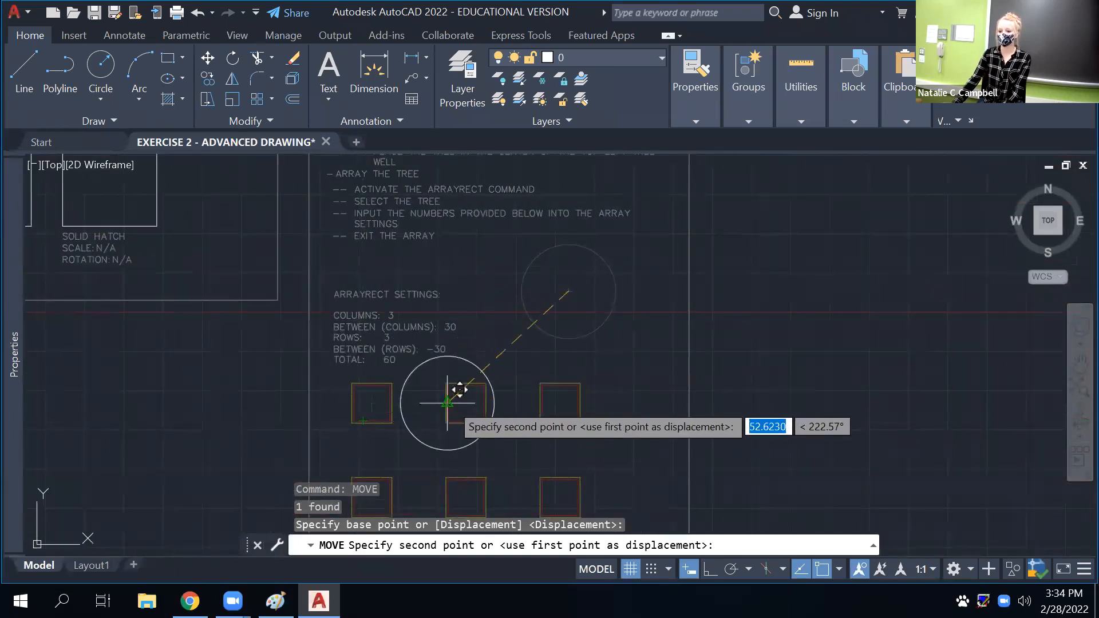
scroll(365, 411, "up", 5)
scroll(365, 411, "down", 5)
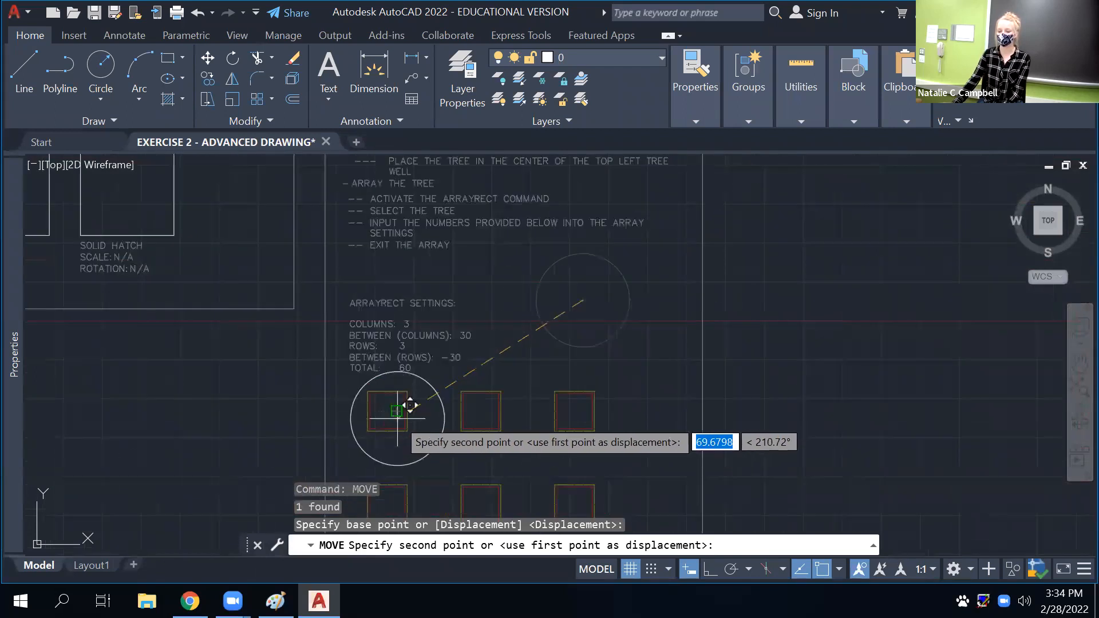
scroll(397, 403, "up", 7)
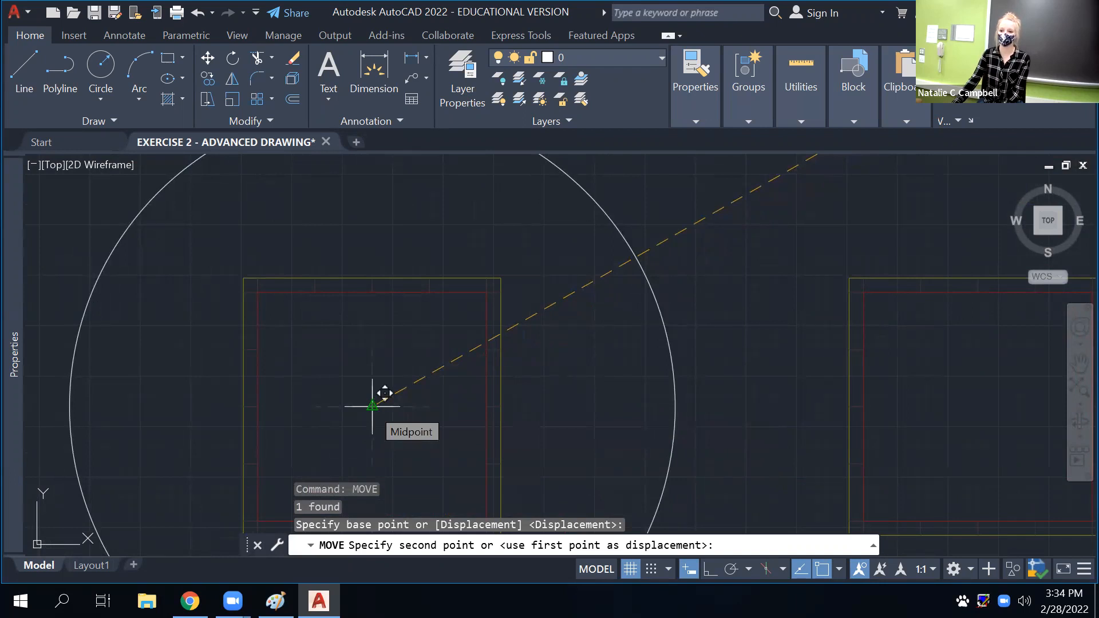
left_click(372, 407)
scroll(372, 408, "down", 10)
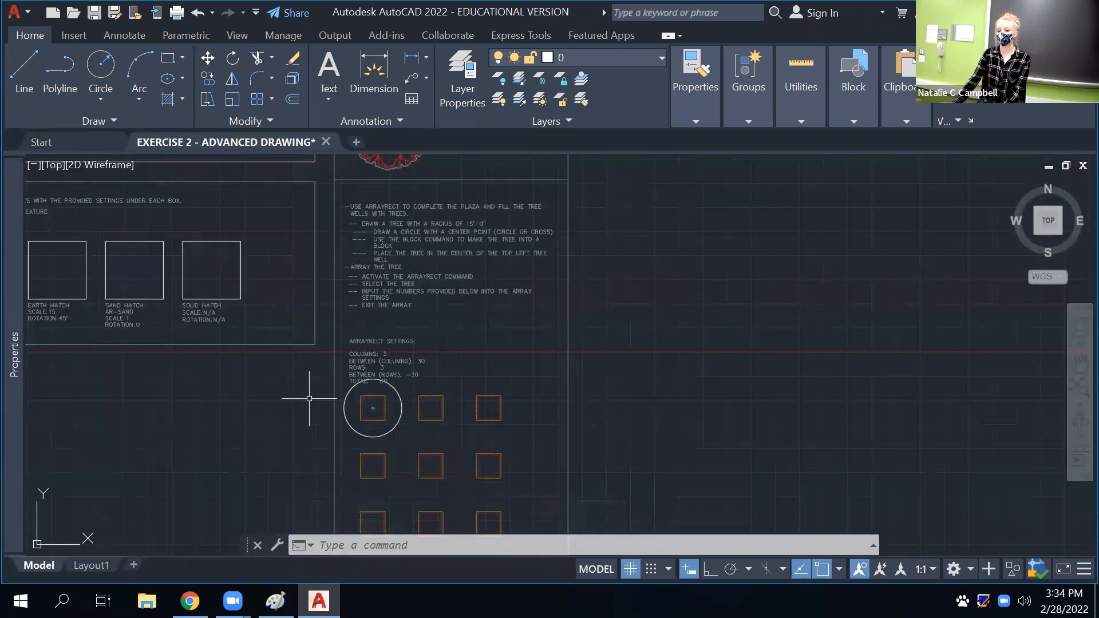
mouse_move(553, 460)
middle_mouse_down()
mouse_move(466, 380)
mouse_move(427, 366)
middle_mouse_up()
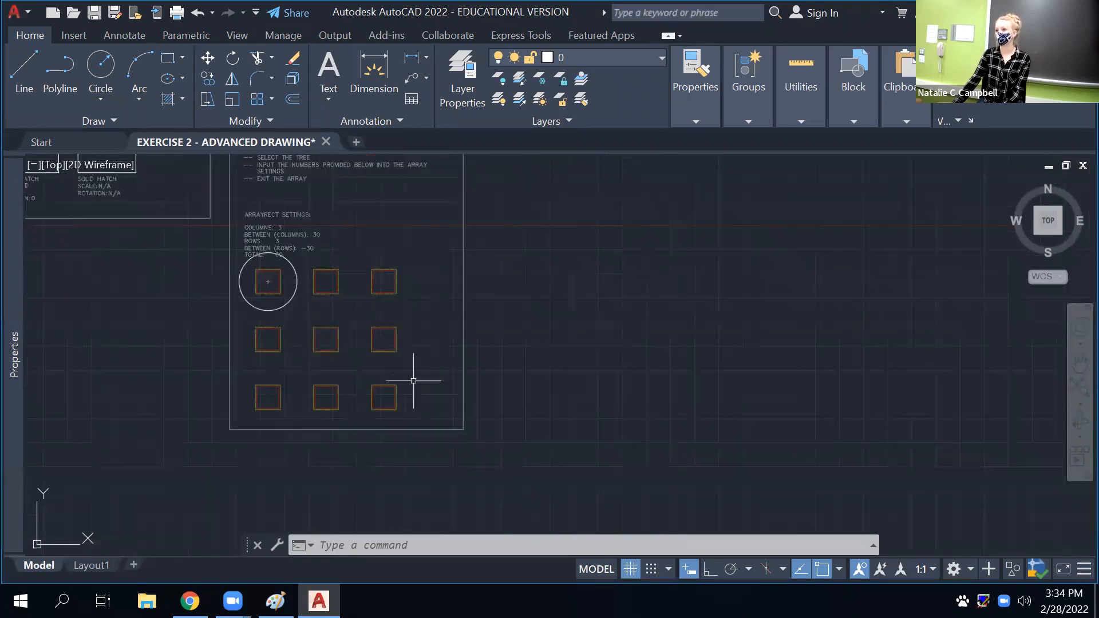
mouse_move(368, 198)
middle_mouse_down()
mouse_move(403, 276)
mouse_move(409, 325)
middle_mouse_up()
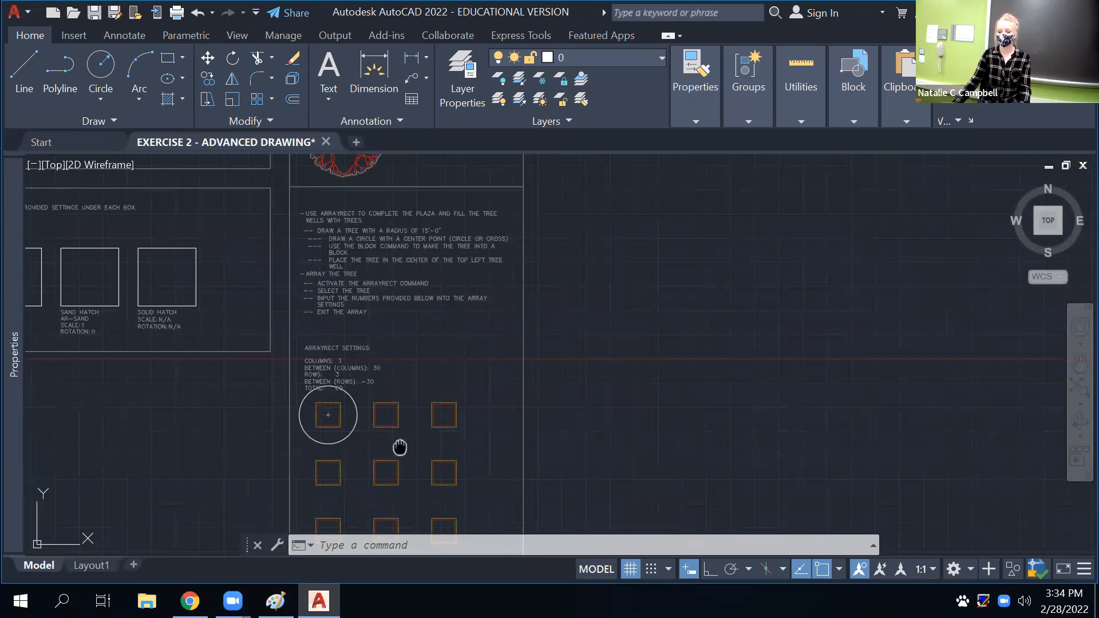
middle_click_drag(399, 447, 459, 374)
left_click(410, 361)
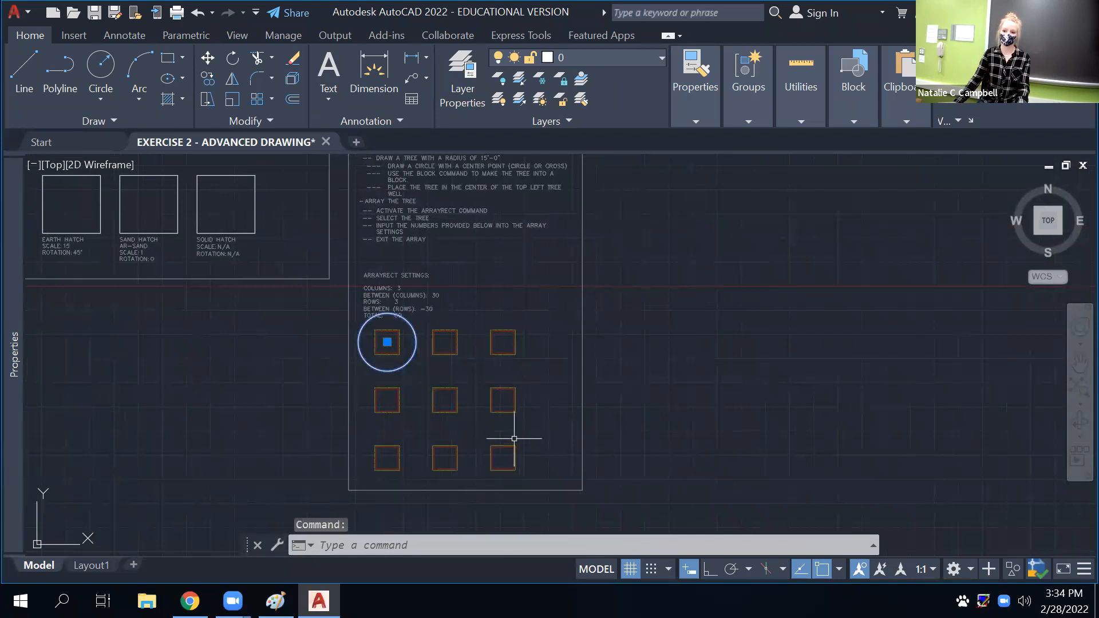
key("Escape")
type("ARR")
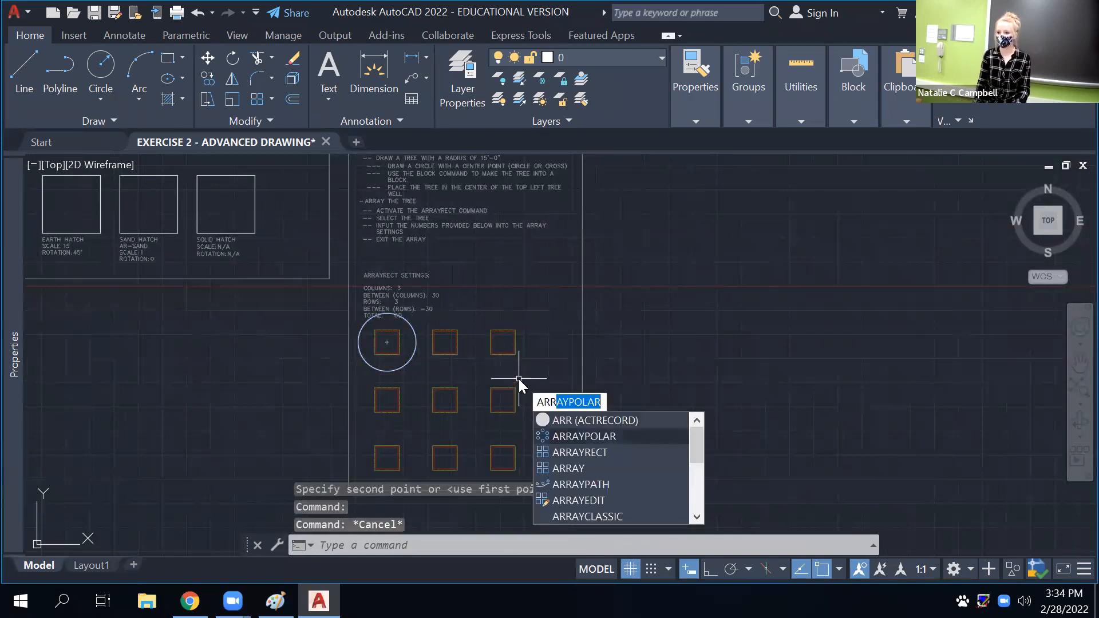
key("Down")
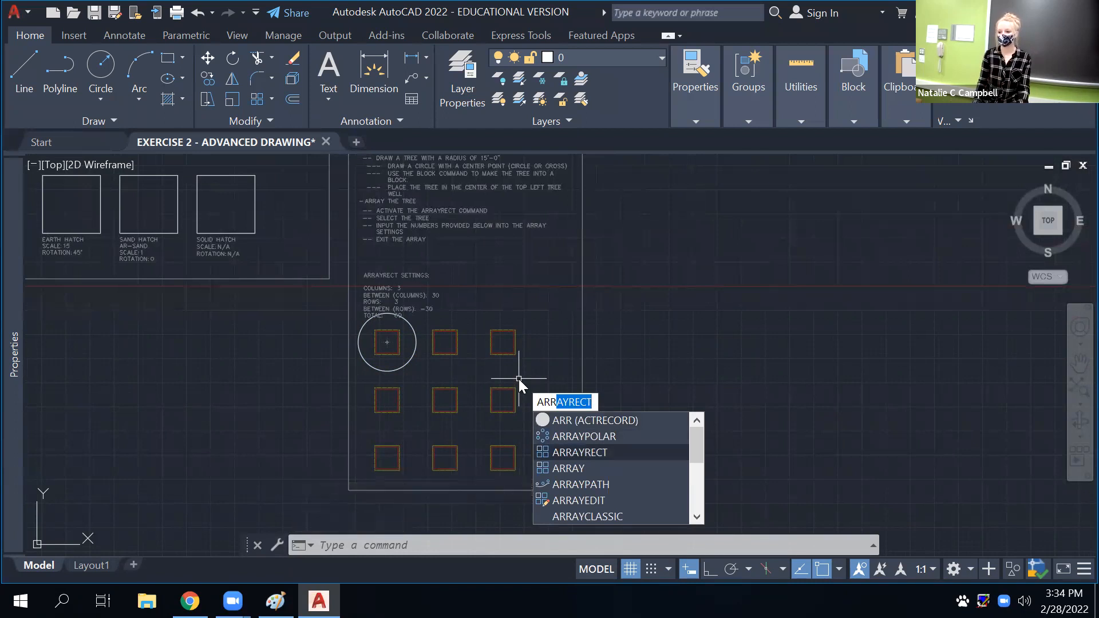
key("Escape")
key("Escape")
Start an ARRAY of the TREE block in the top-left well, using the Rectangular array type
type("ARRAY")
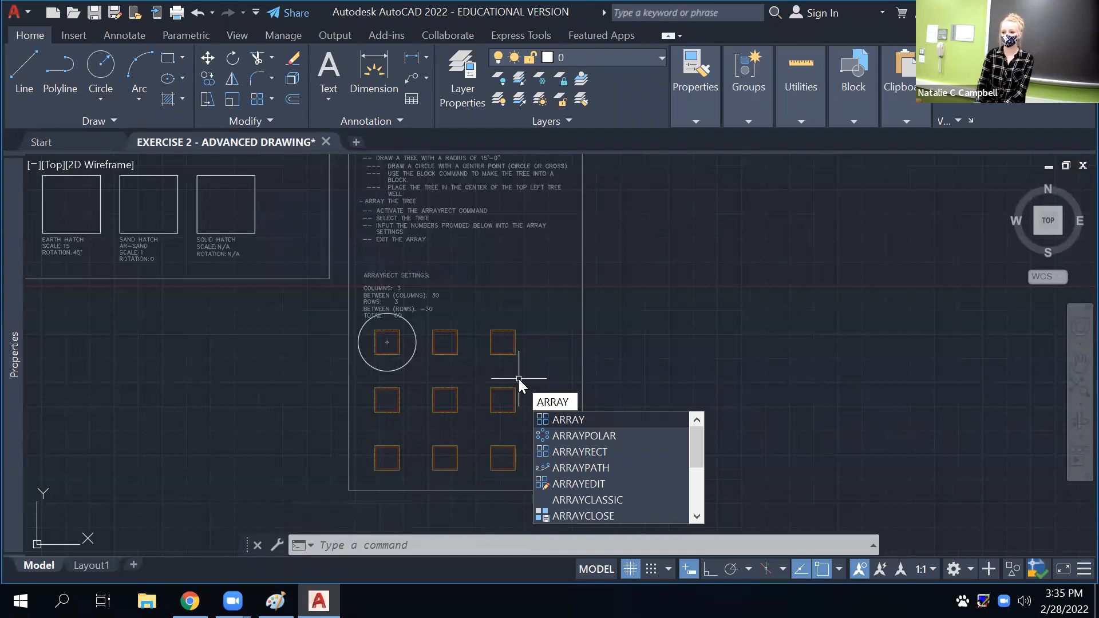
key("Return")
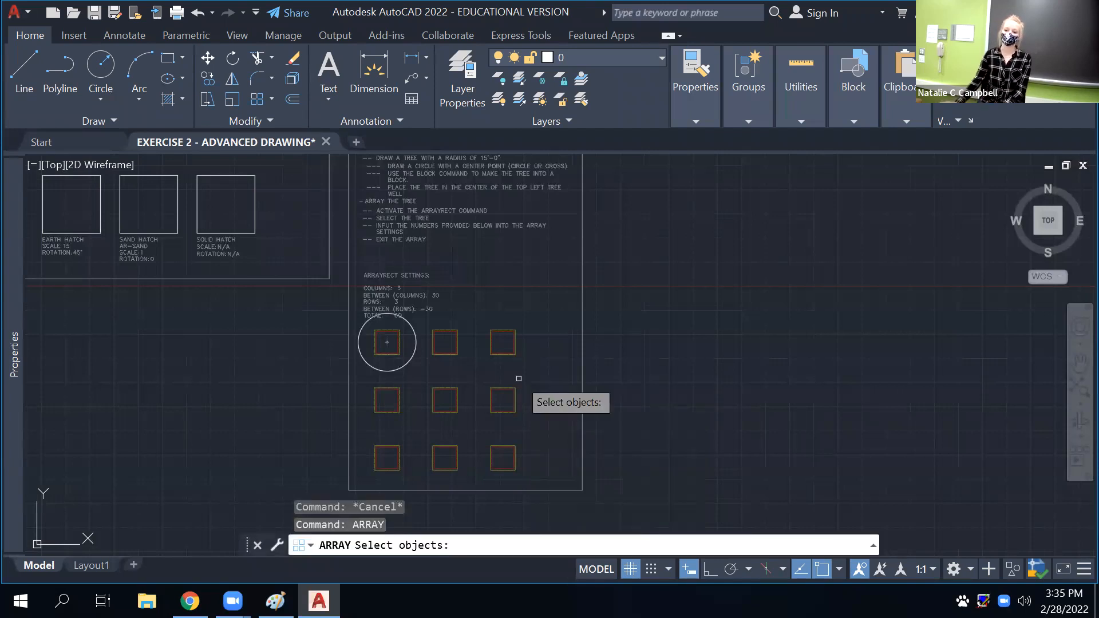
left_click(384, 366)
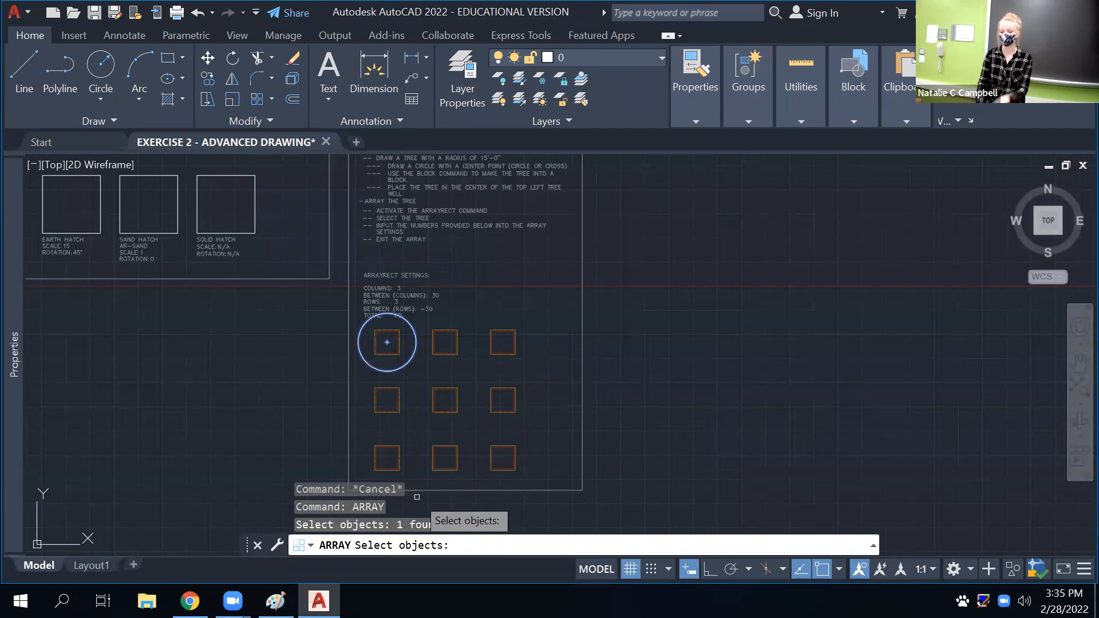
key("Return")
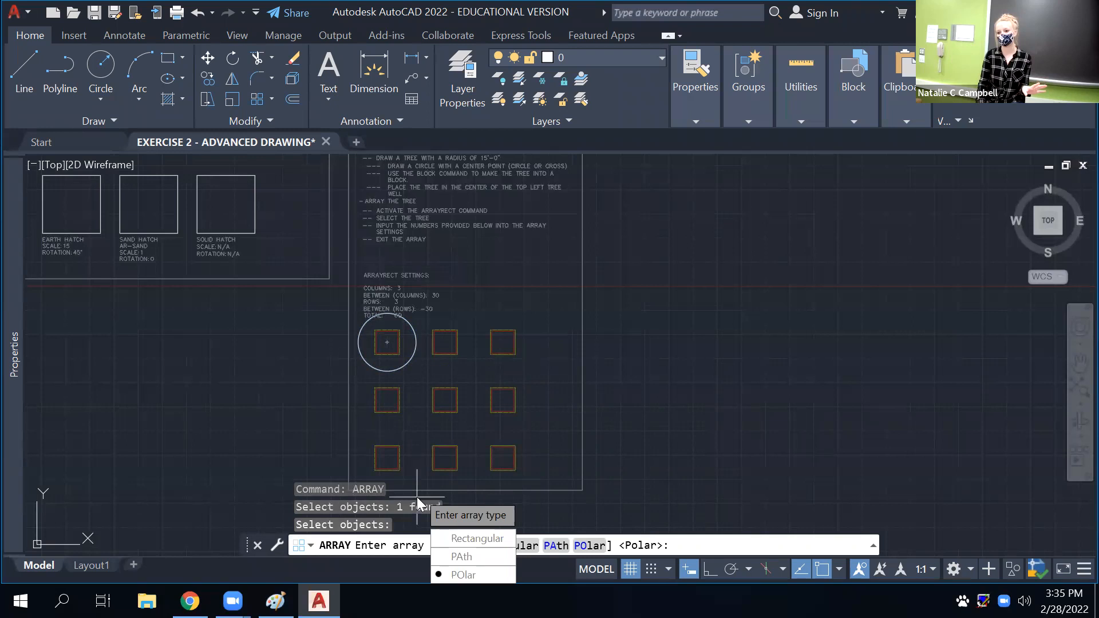
left_click(489, 544)
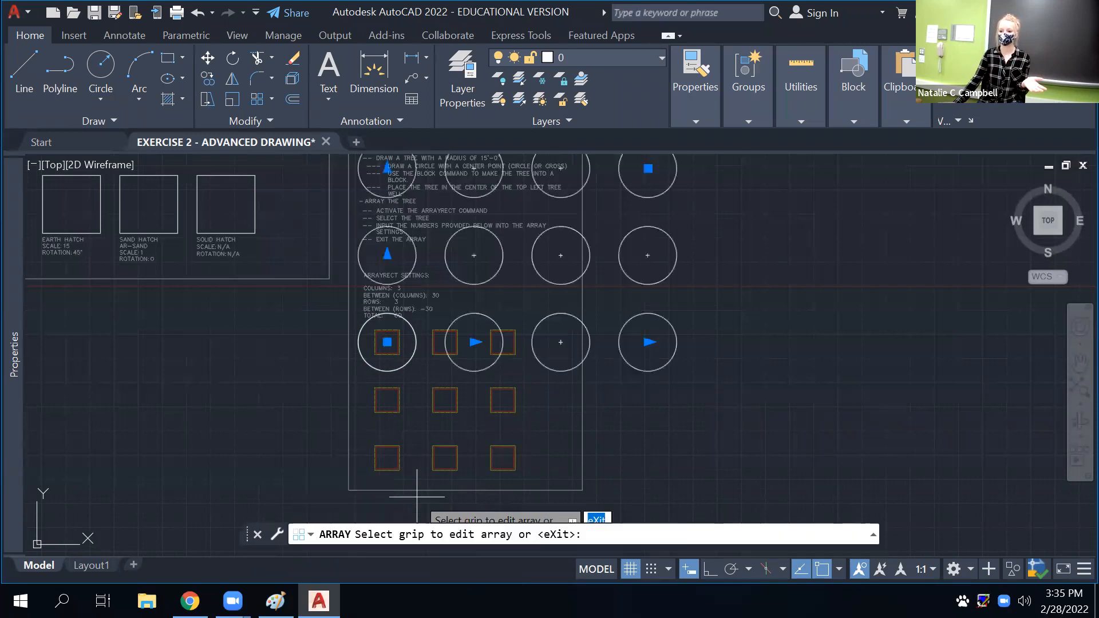
Set the tree array's number of columns to 3
scroll(387, 343, "down", 2)
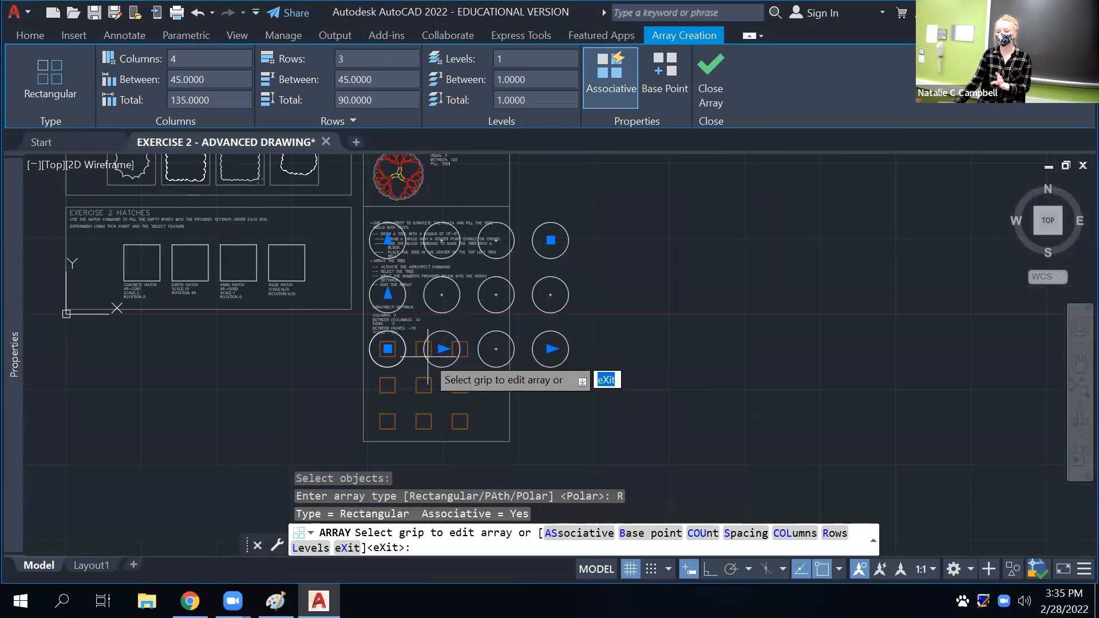
scroll(431, 332, "up", 4)
scroll(432, 333, "up", 2)
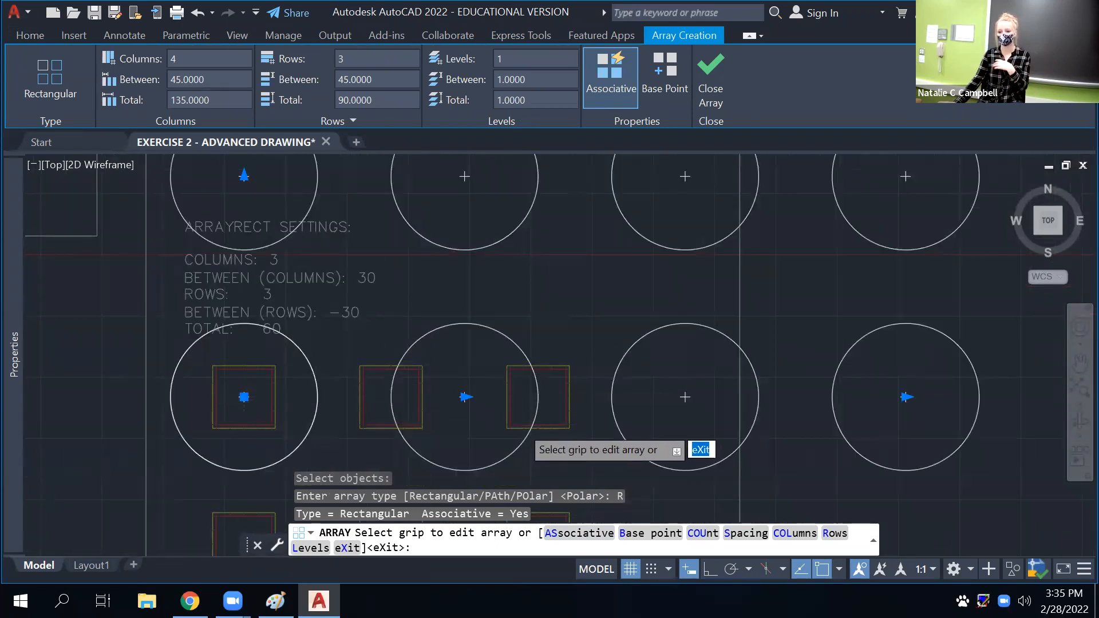
scroll(519, 427, "down", 2)
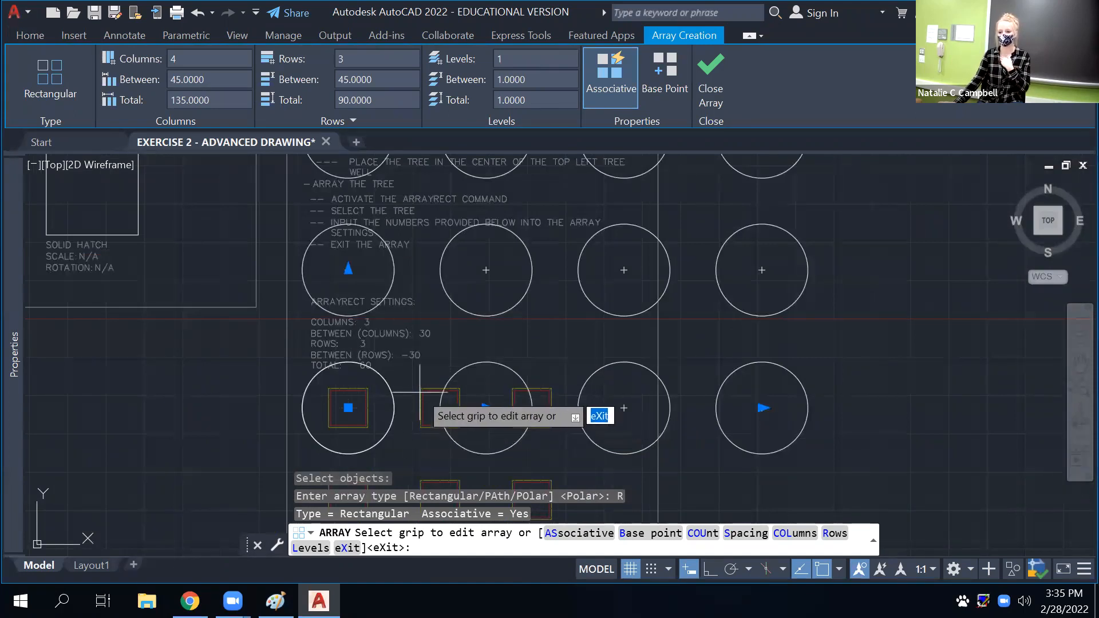
scroll(419, 391, "down", 4)
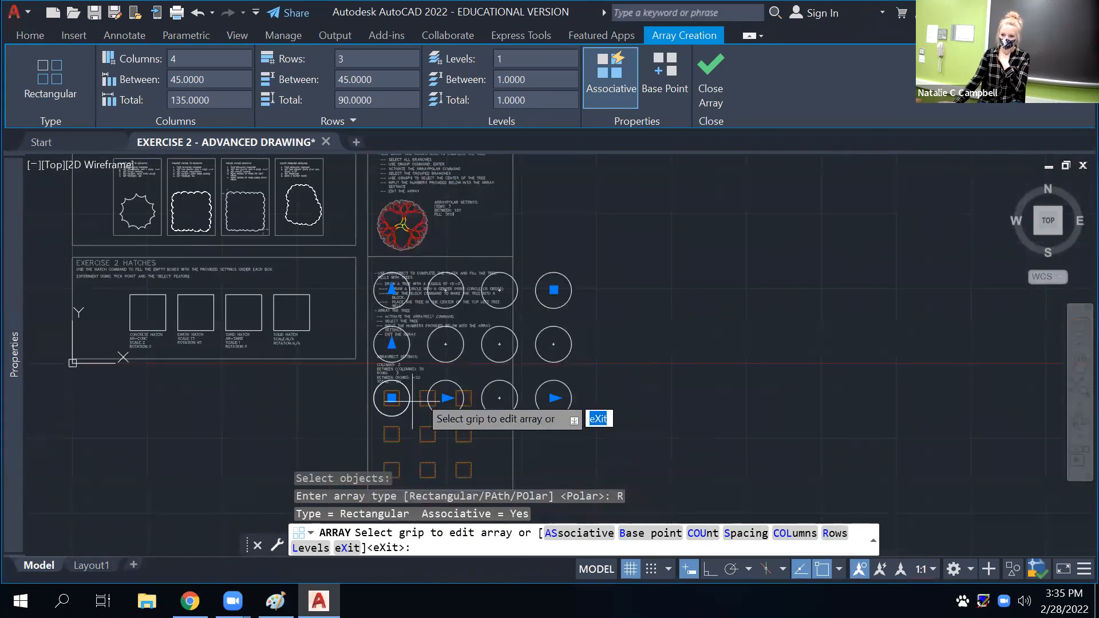
scroll(407, 382, "up", 4)
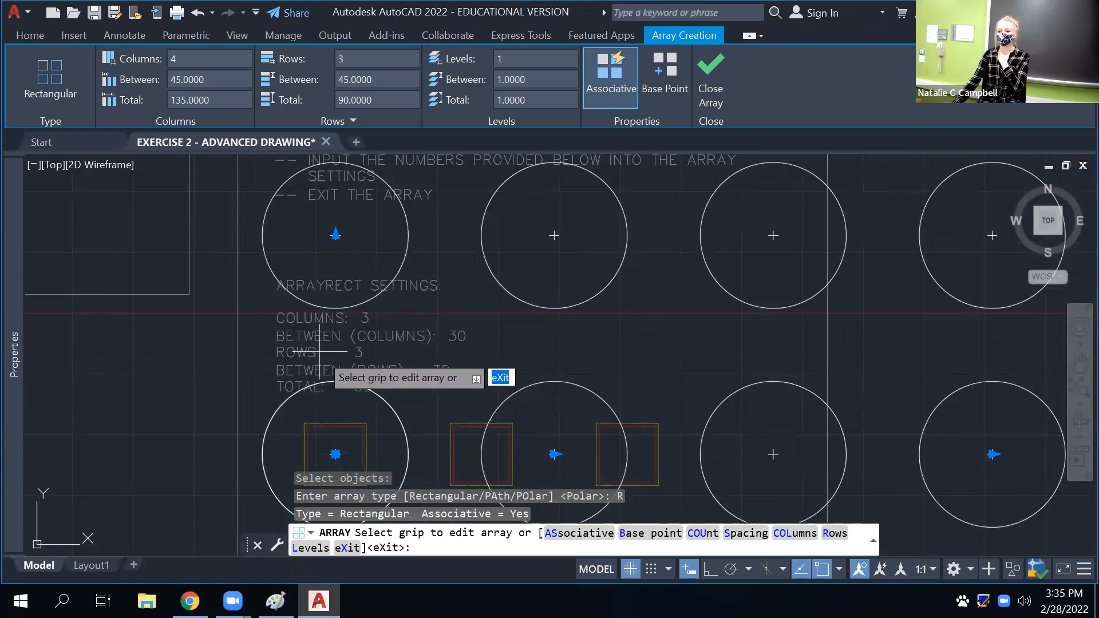
scroll(368, 368, "down", 4)
middle_click_drag(431, 457, 474, 289)
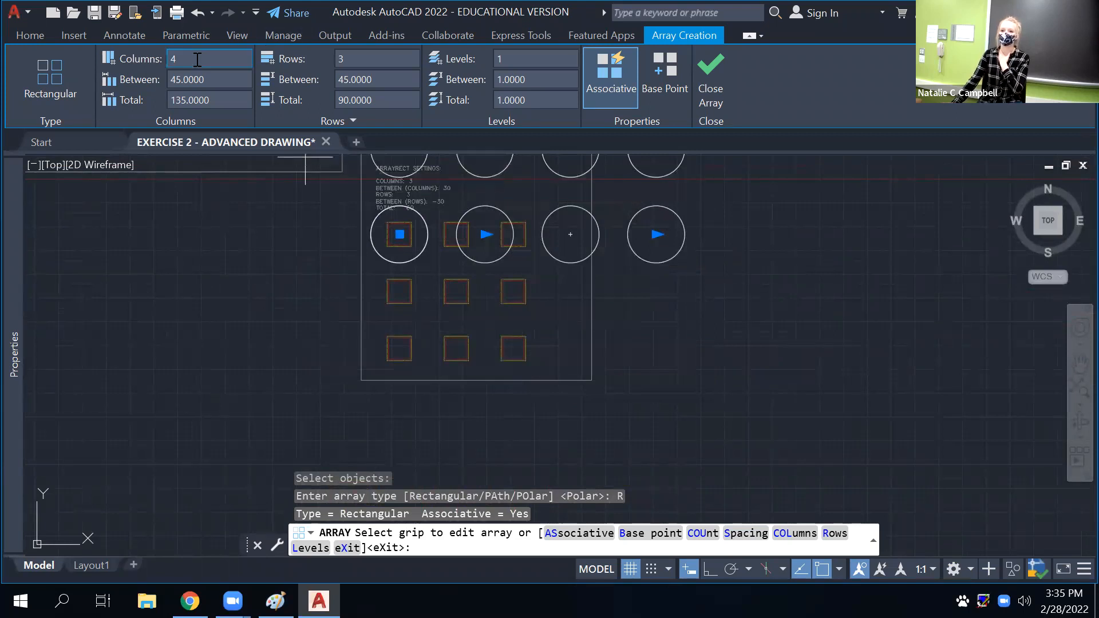
double_click(218, 61)
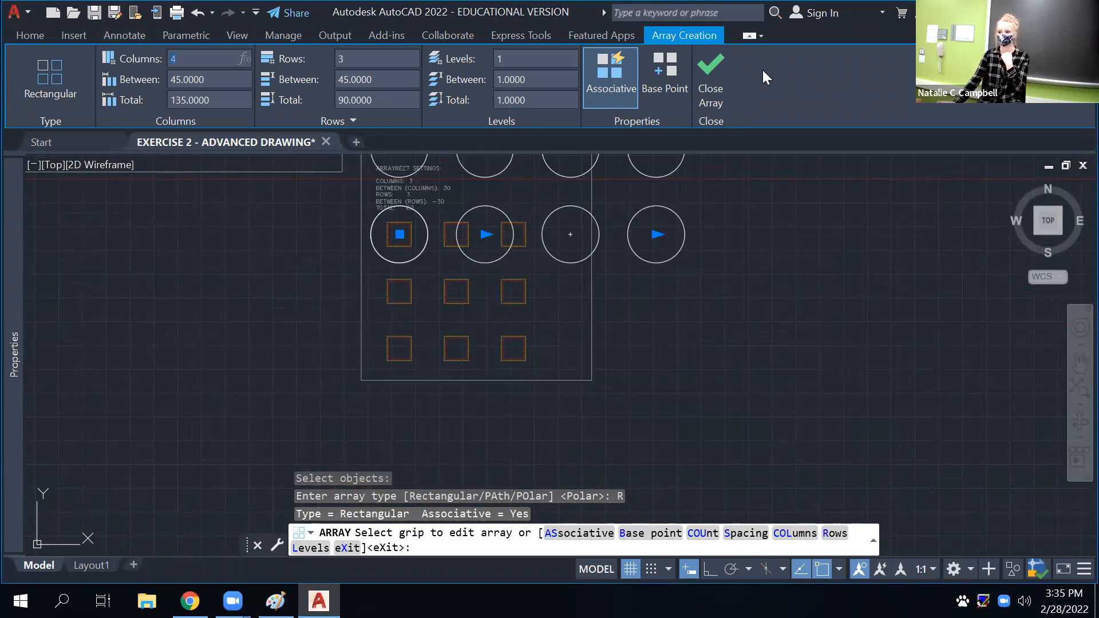
type("3")
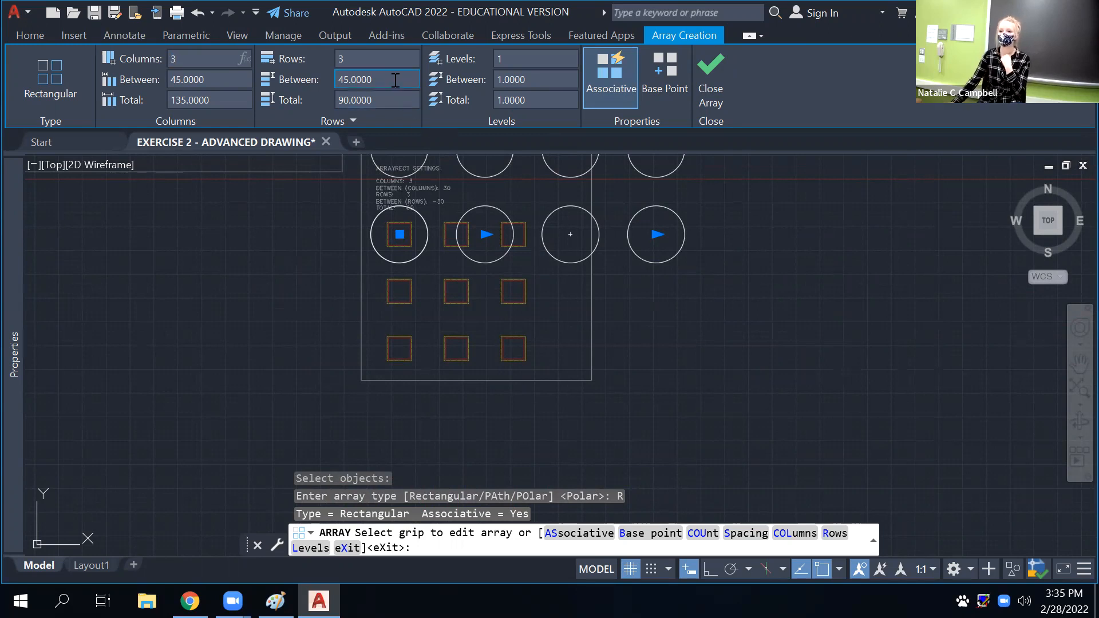
key("Return")
Set the spacing between the tree array's columns to 30
scroll(679, 251, "down", 2)
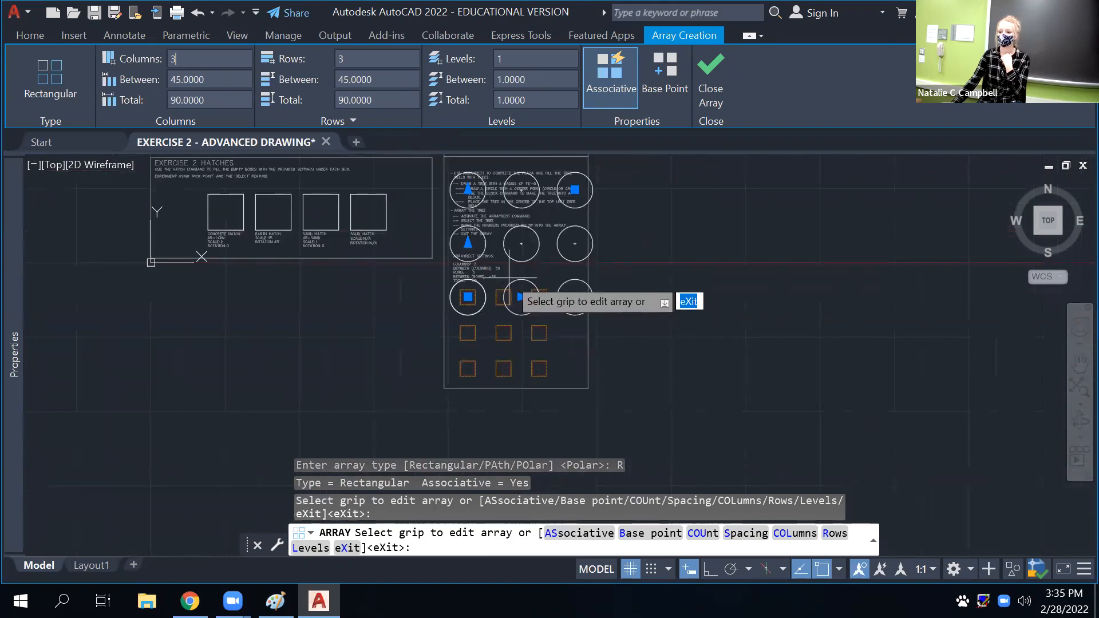
scroll(492, 280, "up", 5)
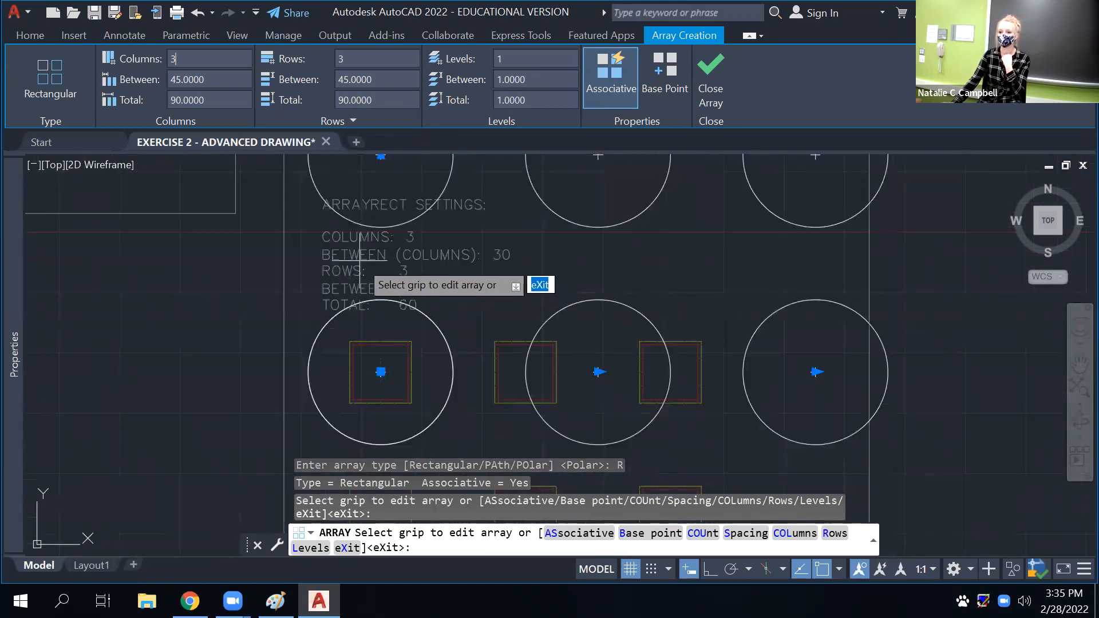
left_click(212, 78)
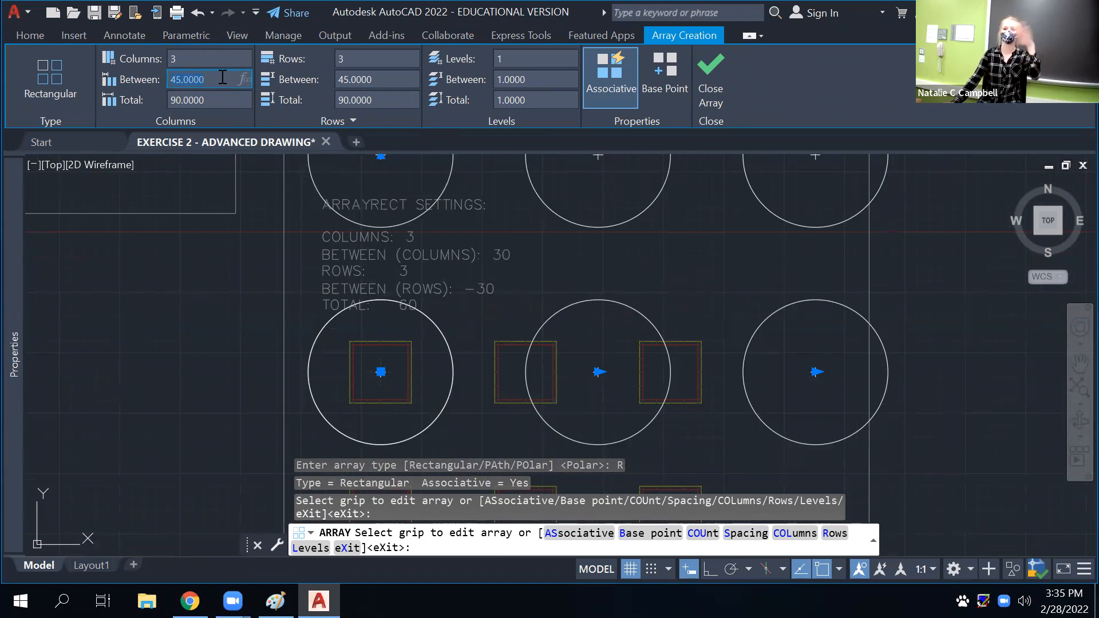
type("30")
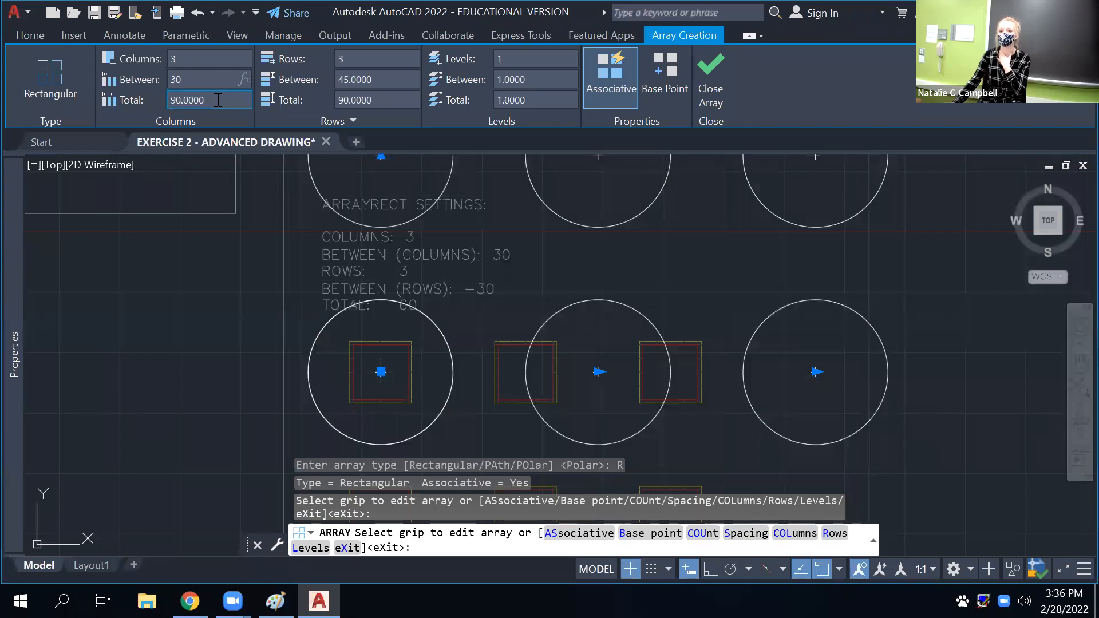
key("Return")
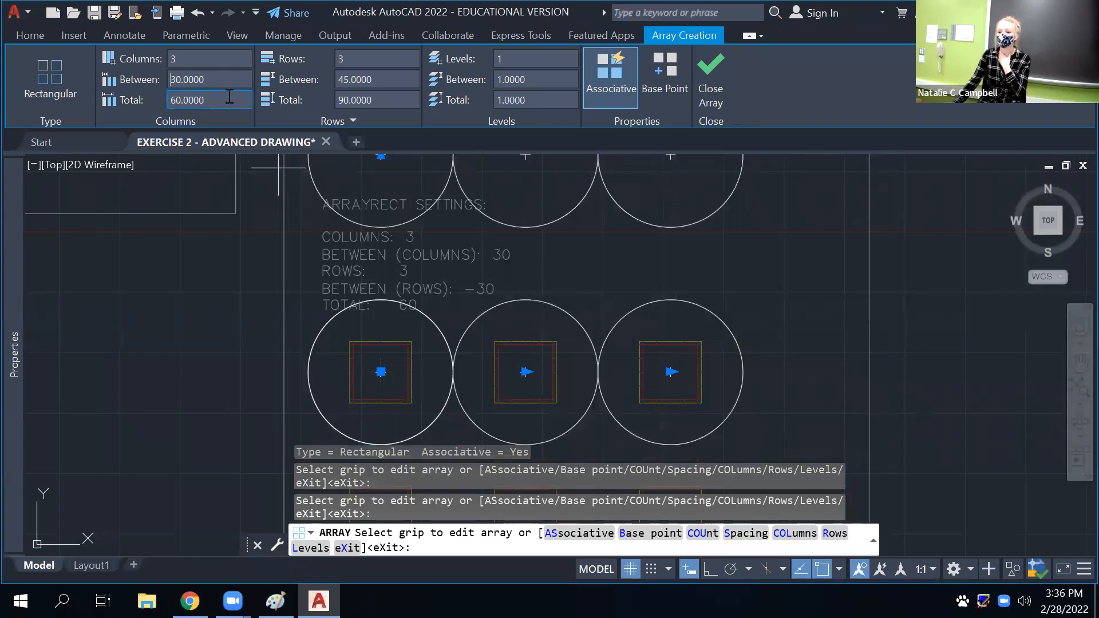
Set the spacing between the tree array's rows to -30 so the rows run downward over the tree wells
left_click(386, 79)
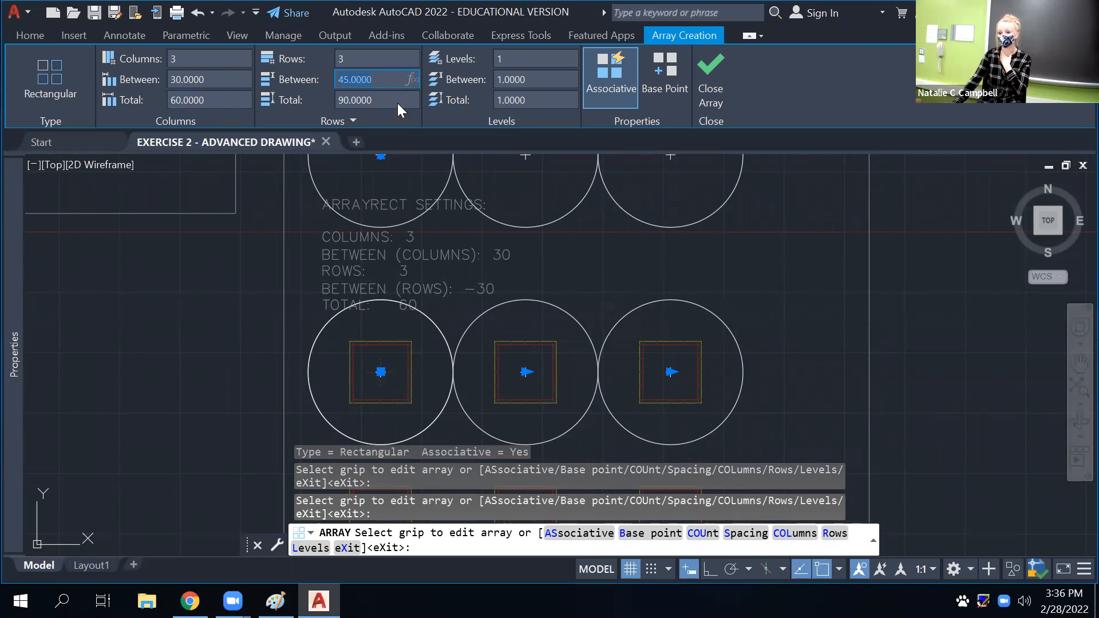
scroll(492, 315, "down", 4)
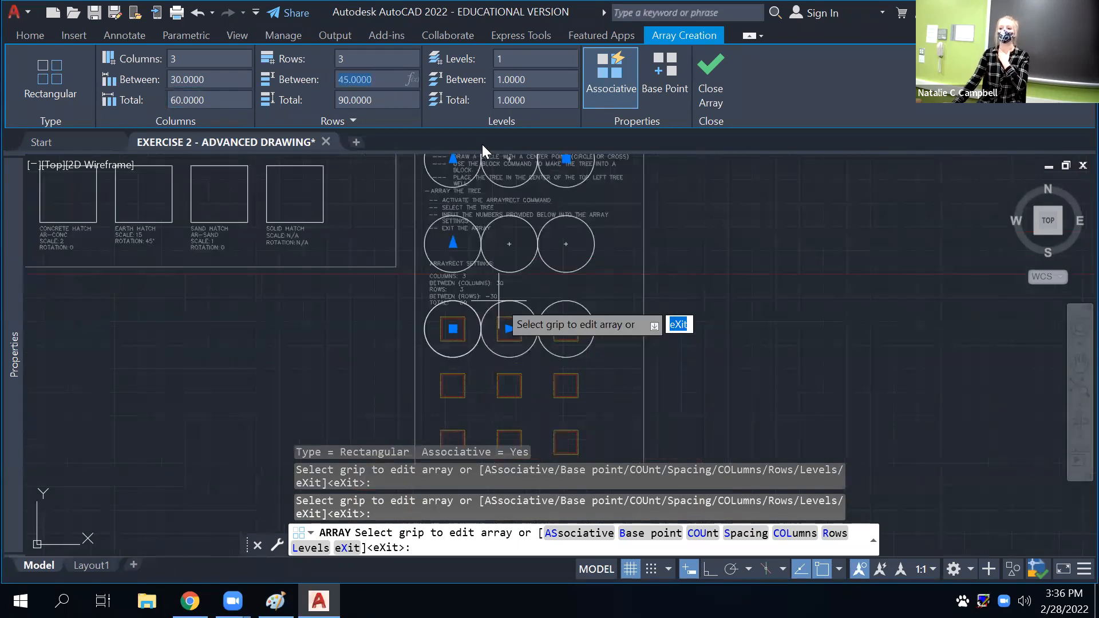
key("BackSpace")
type("-30")
key("Return")
middle_click_drag(651, 373, 581, 286)
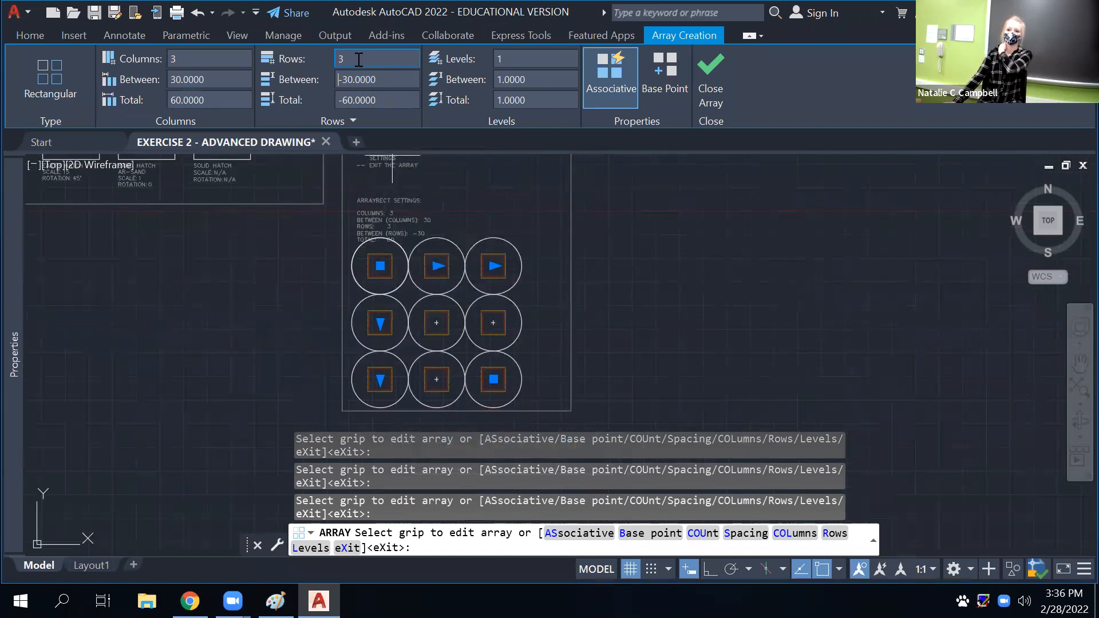
scroll(379, 223, "up", 2)
scroll(386, 252, "down", 2)
middle_click_drag(459, 334, 483, 298)
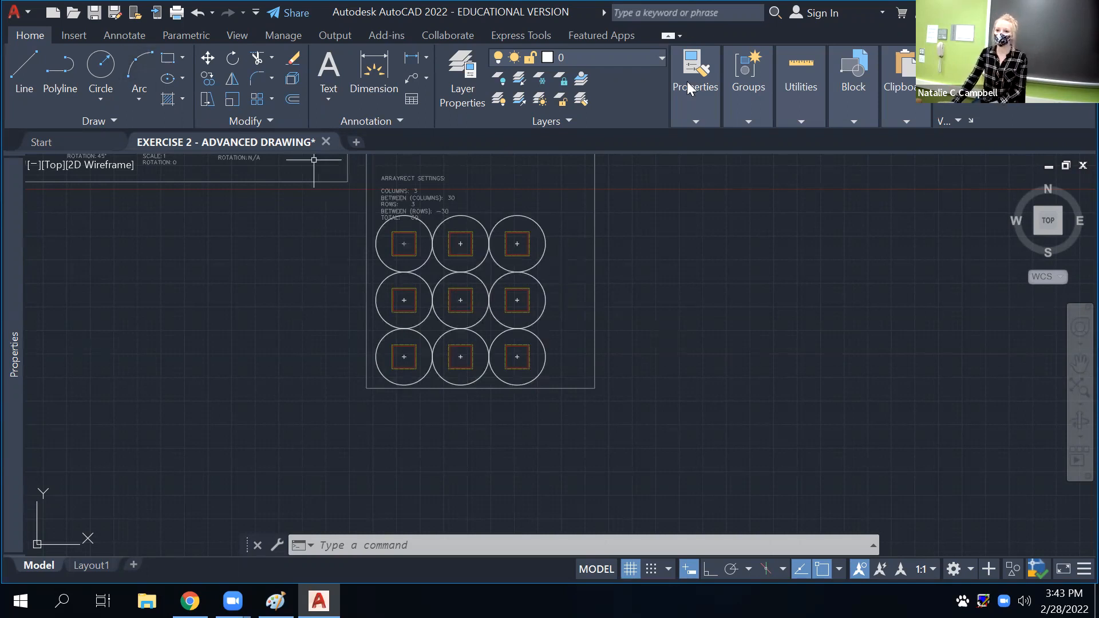
Insert a TREE block in the empty space beside the plaza's 3-by-3 tree array
left_click(74, 35)
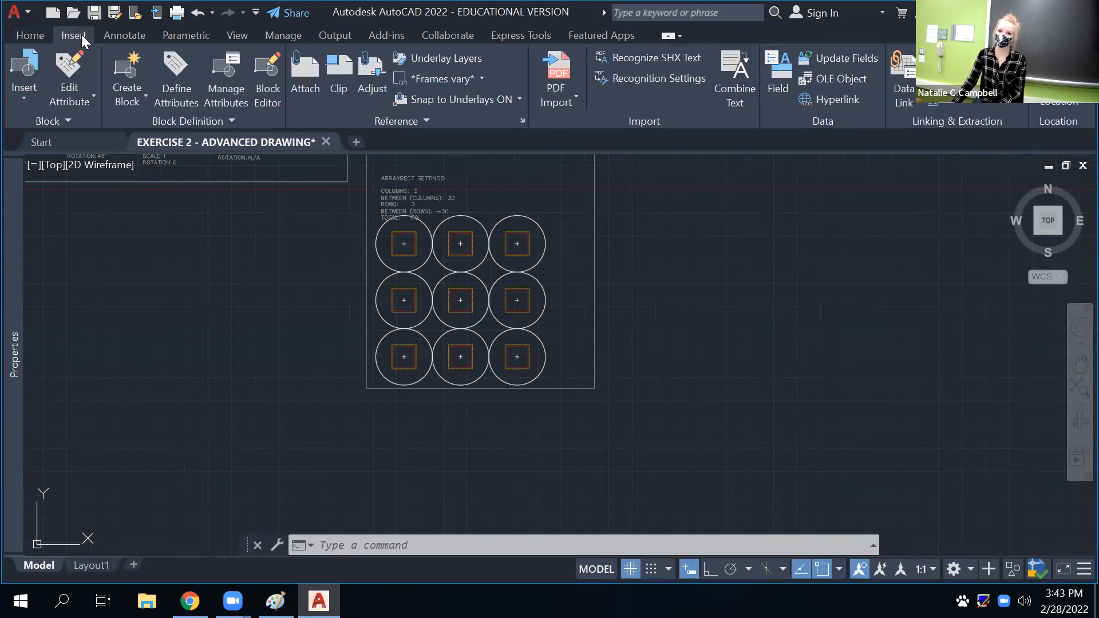
left_click(21, 99)
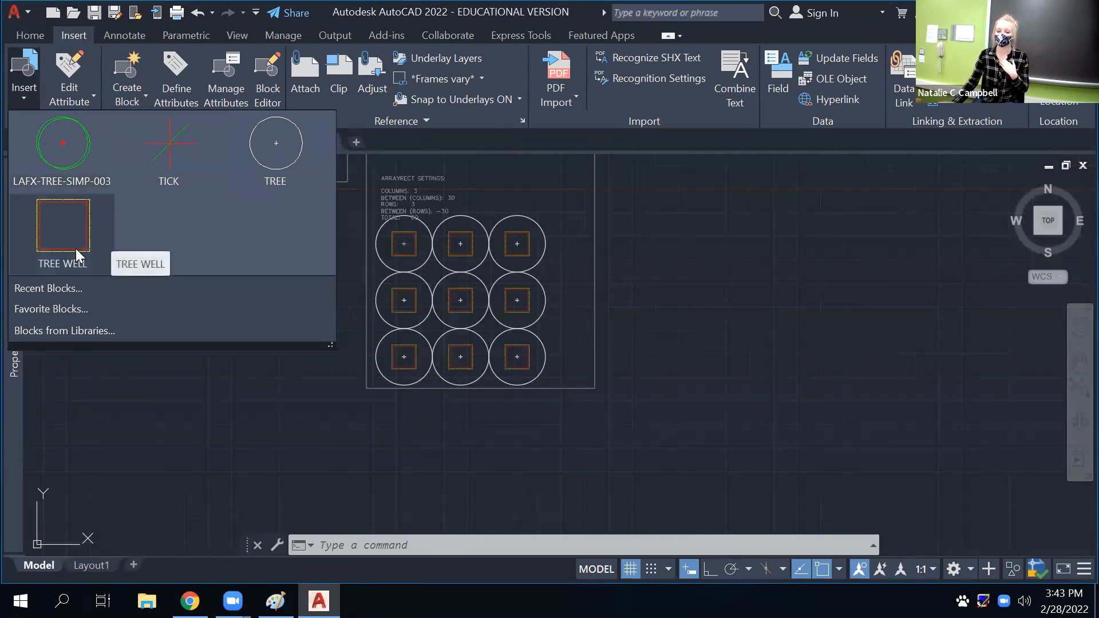
left_click(278, 144)
left_click(711, 356)
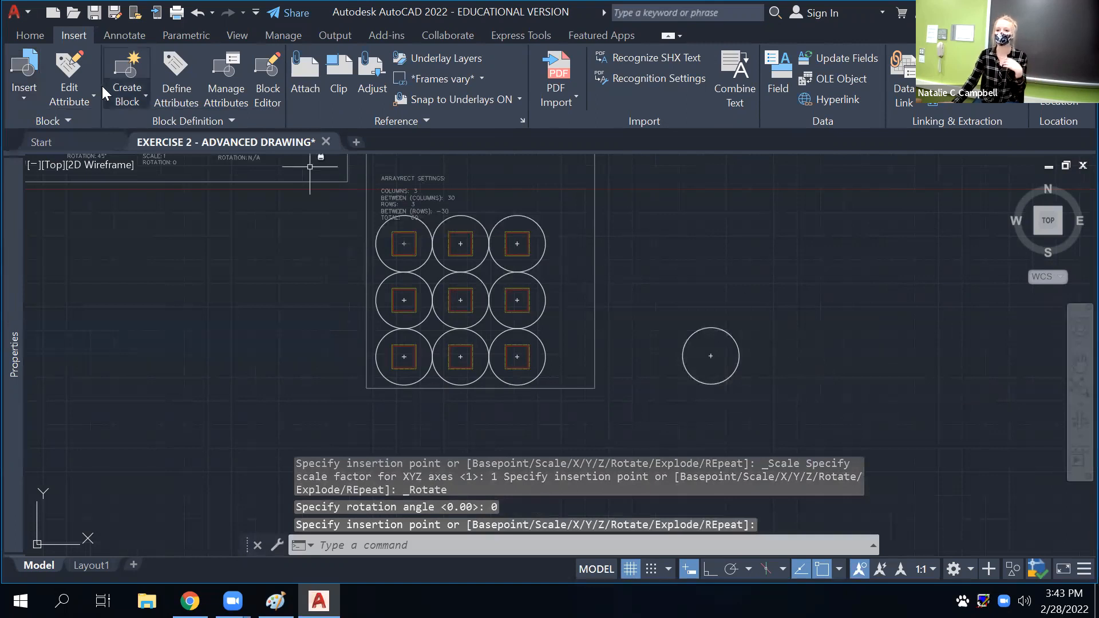
Erase the loose TREE block beside the plaza array
left_click(24, 99)
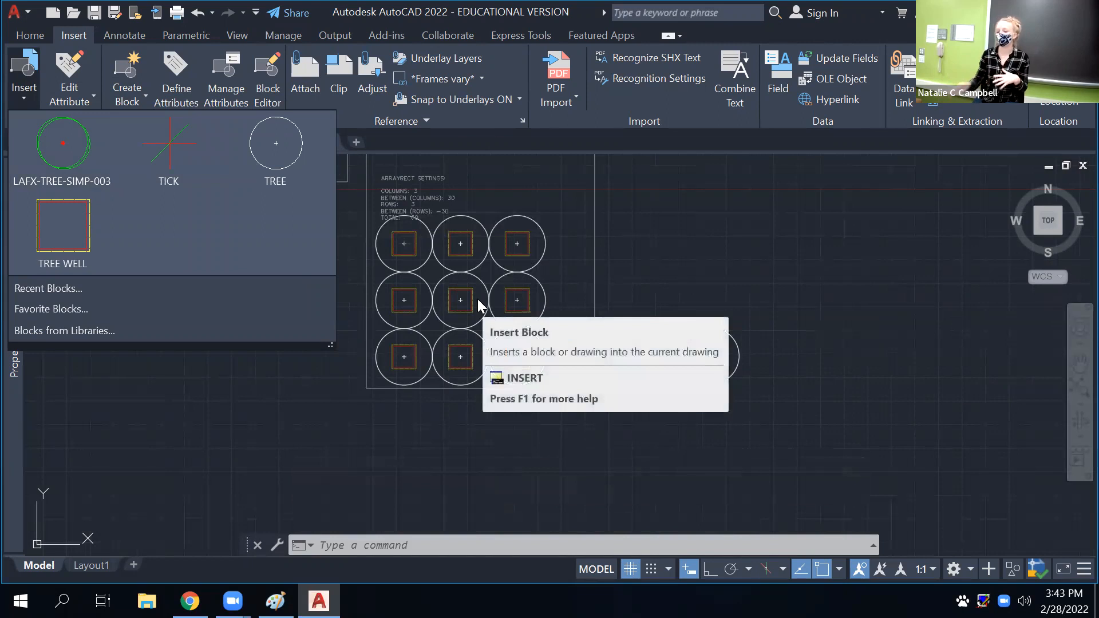
left_click(764, 276)
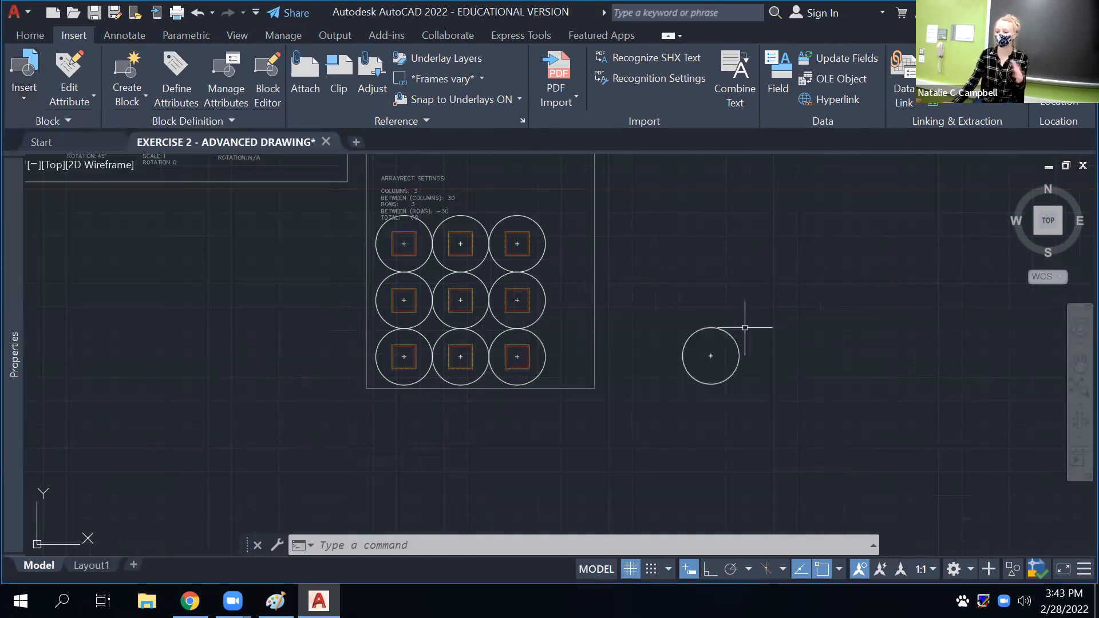
left_click(770, 303)
left_click(724, 384)
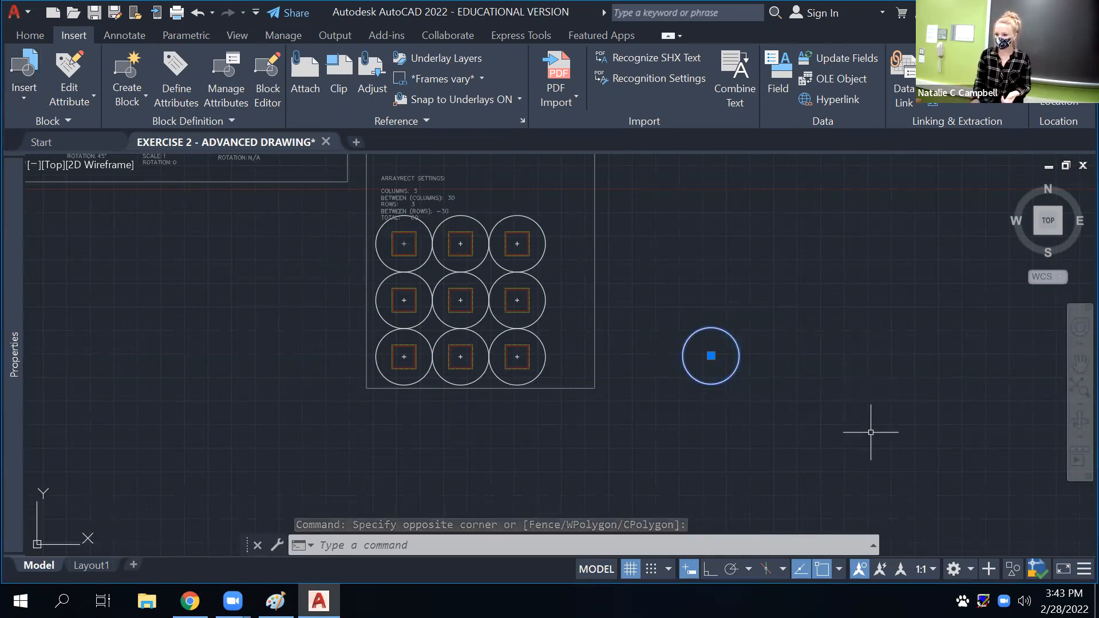
key("Delete")
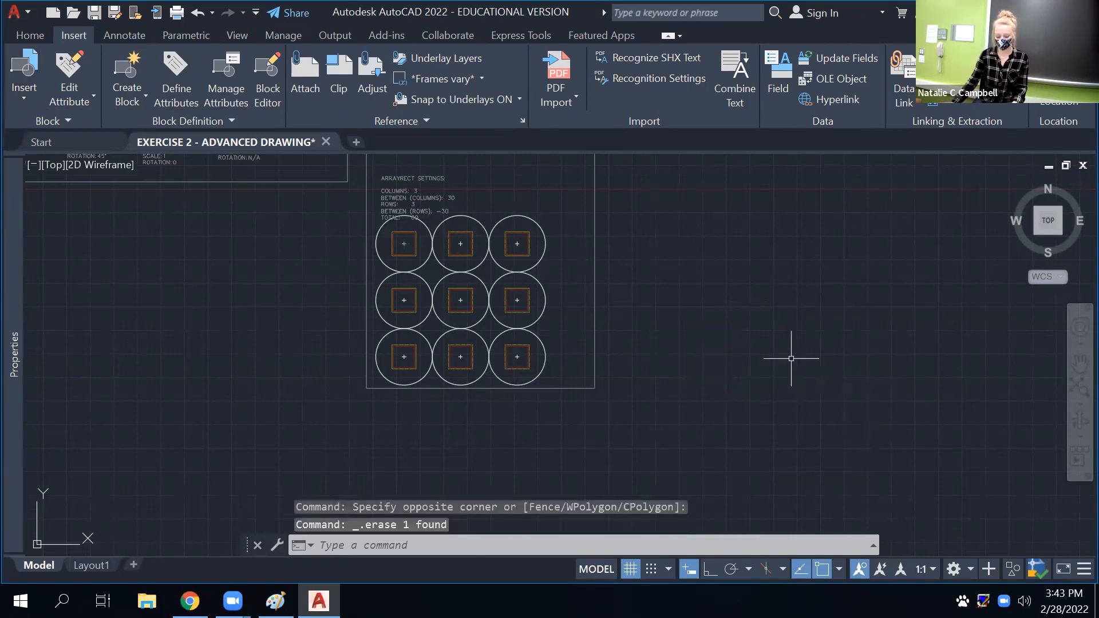
Insert a fresh TREE block in the empty space to the right of the plaza array
left_click(541, 230)
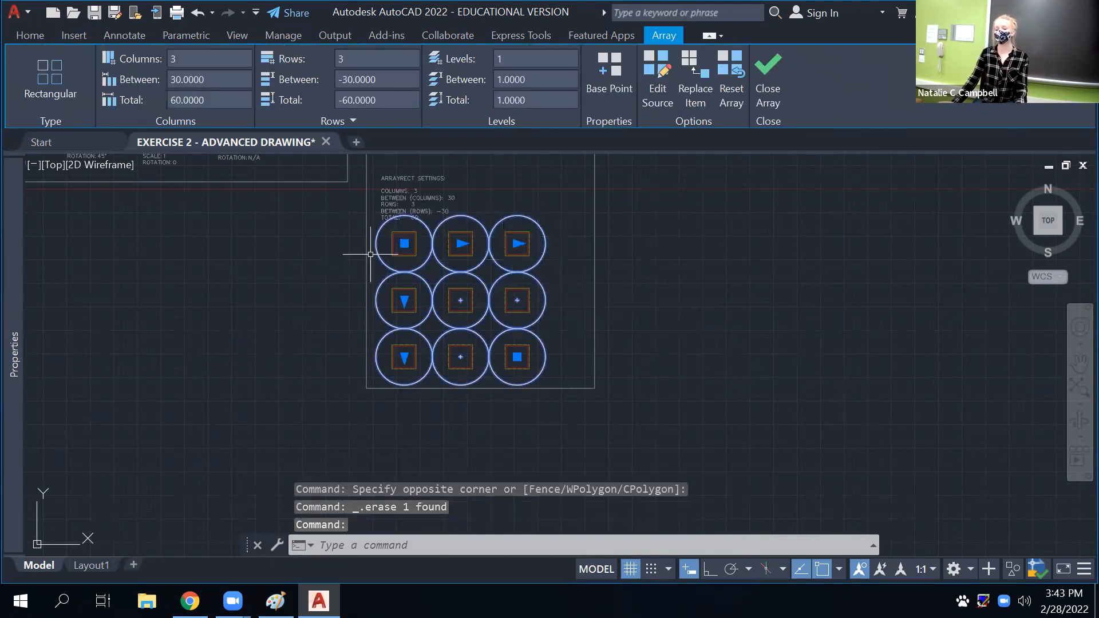
key("Escape")
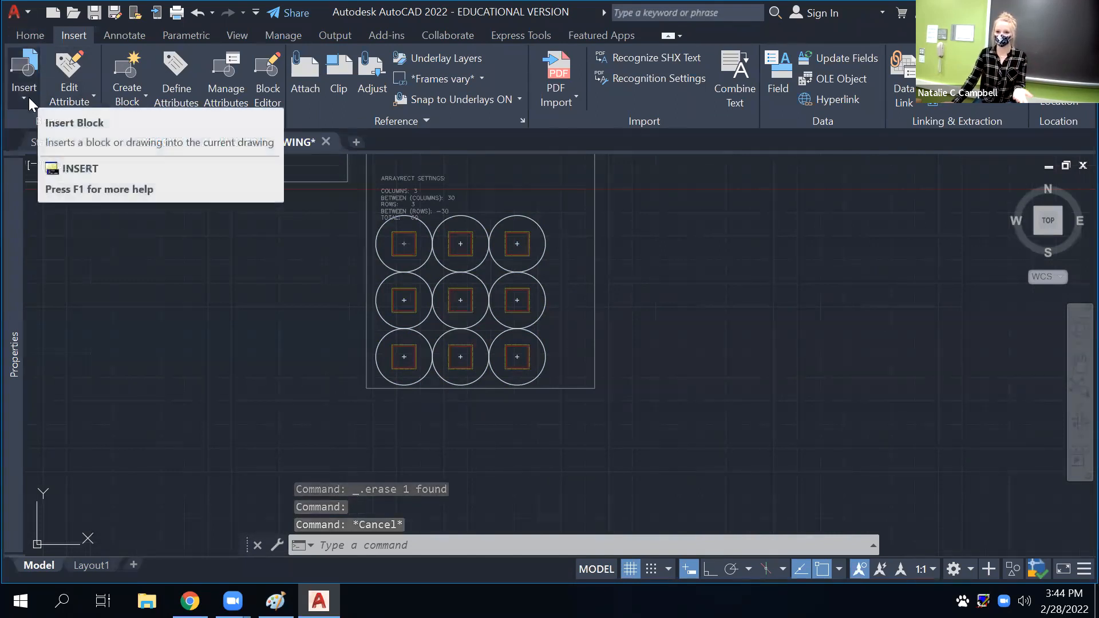
left_click(27, 91)
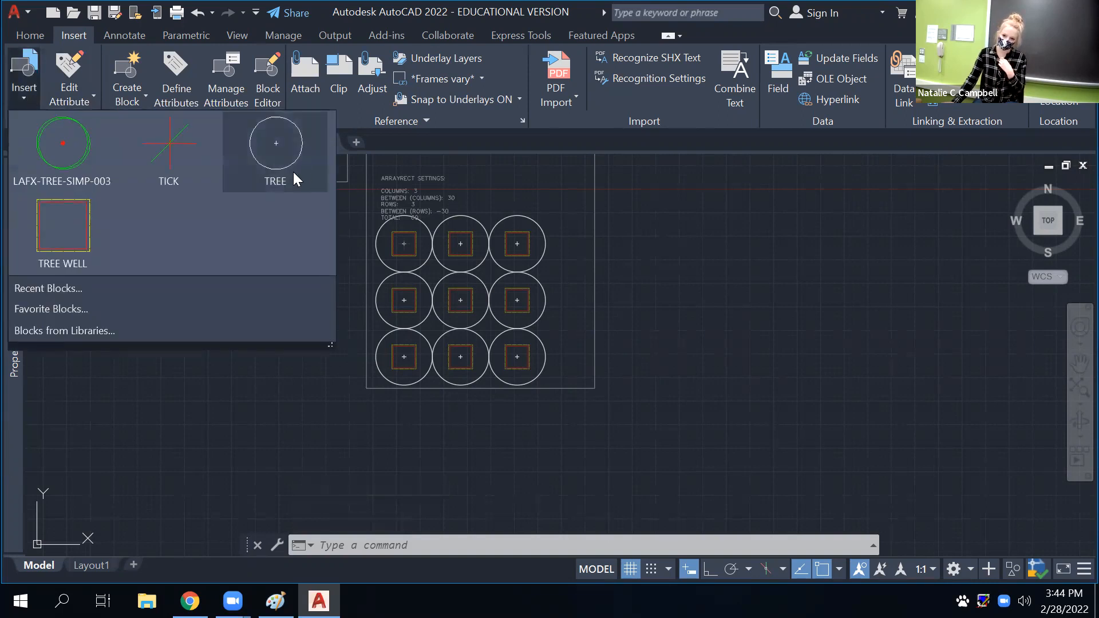
left_click(272, 143)
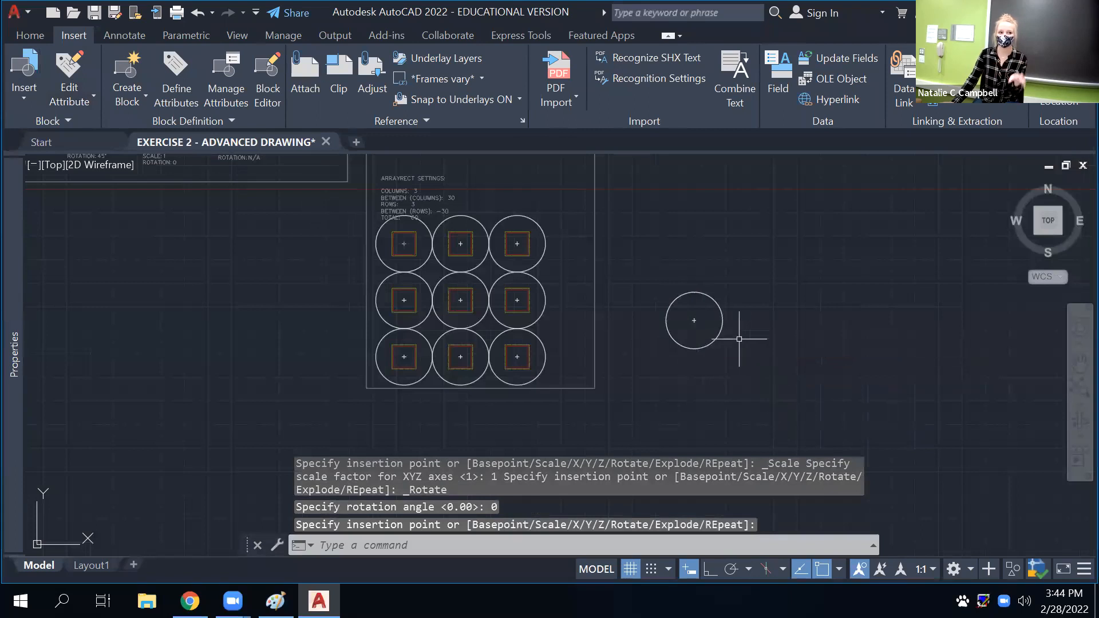
left_click(749, 273)
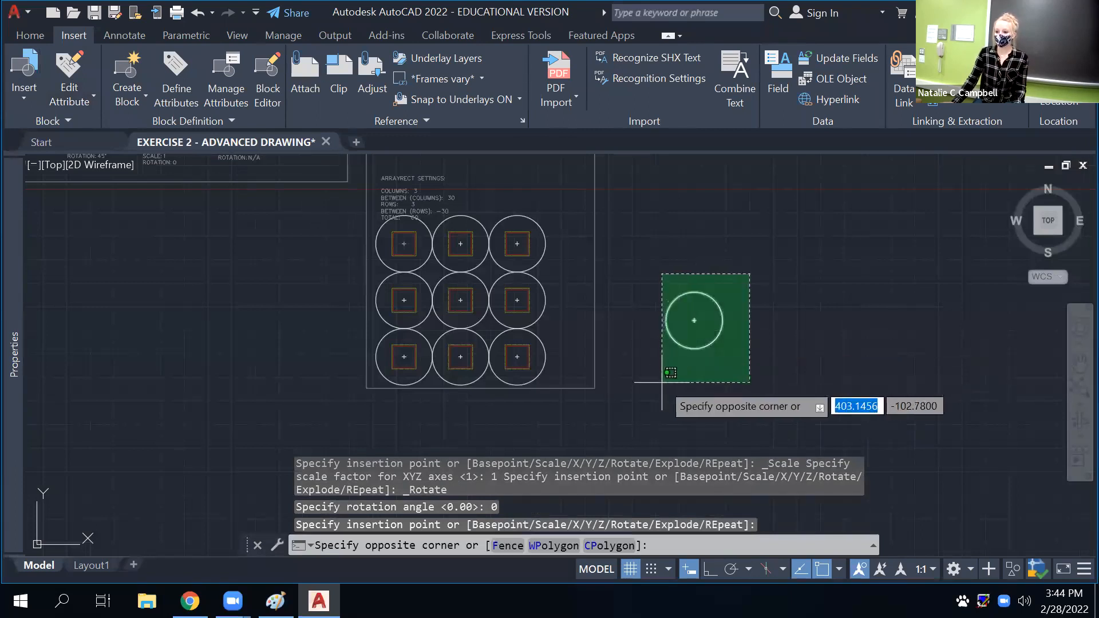
Try to open the loose TREE block in the Block Editor
left_click(827, 283)
left_click(722, 312)
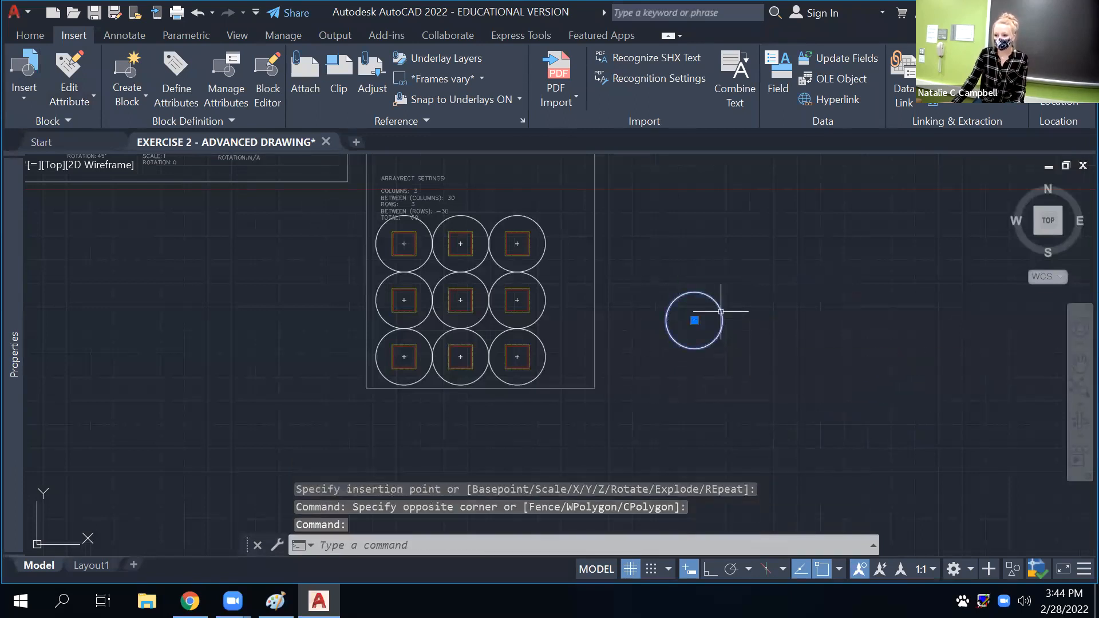
right_click(720, 312)
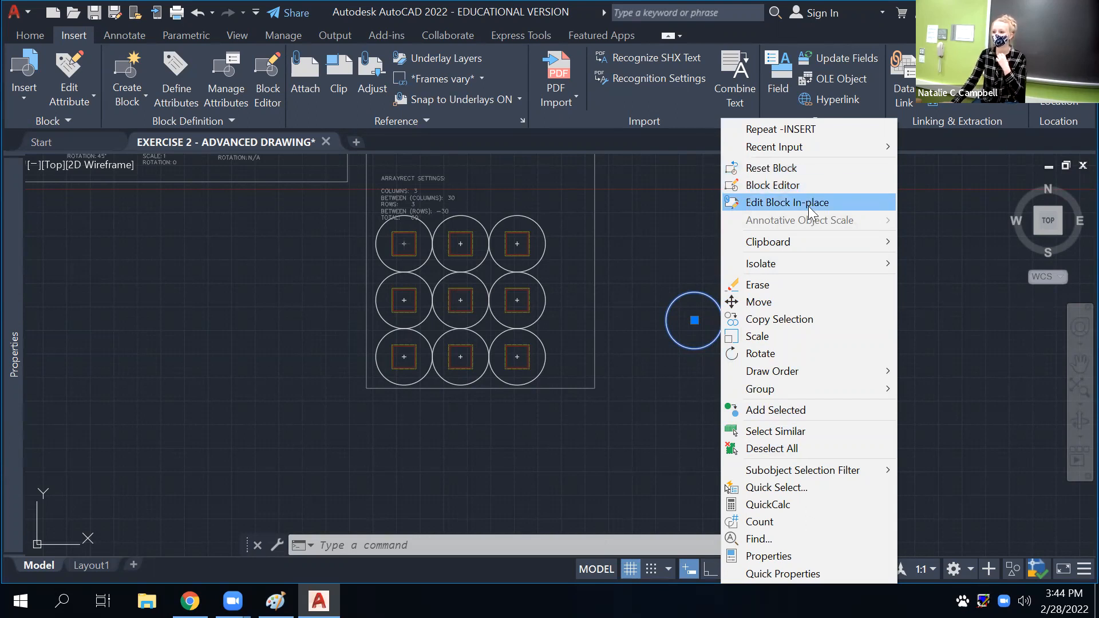
left_click(788, 183)
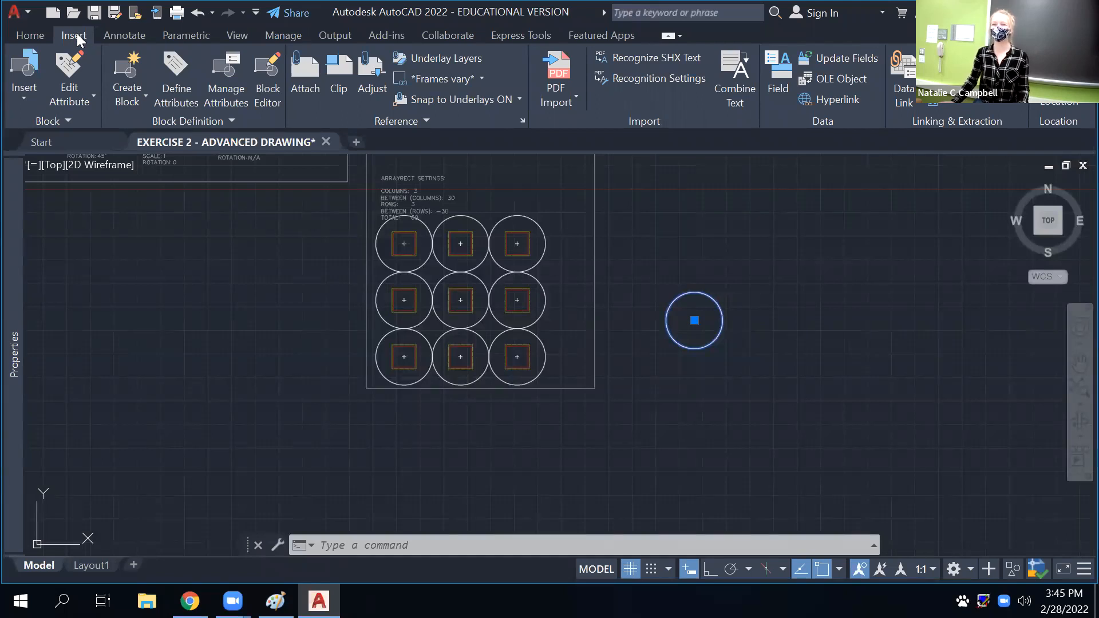
Insert another TREE block just to the lower right of the loose tree
left_click(20, 98)
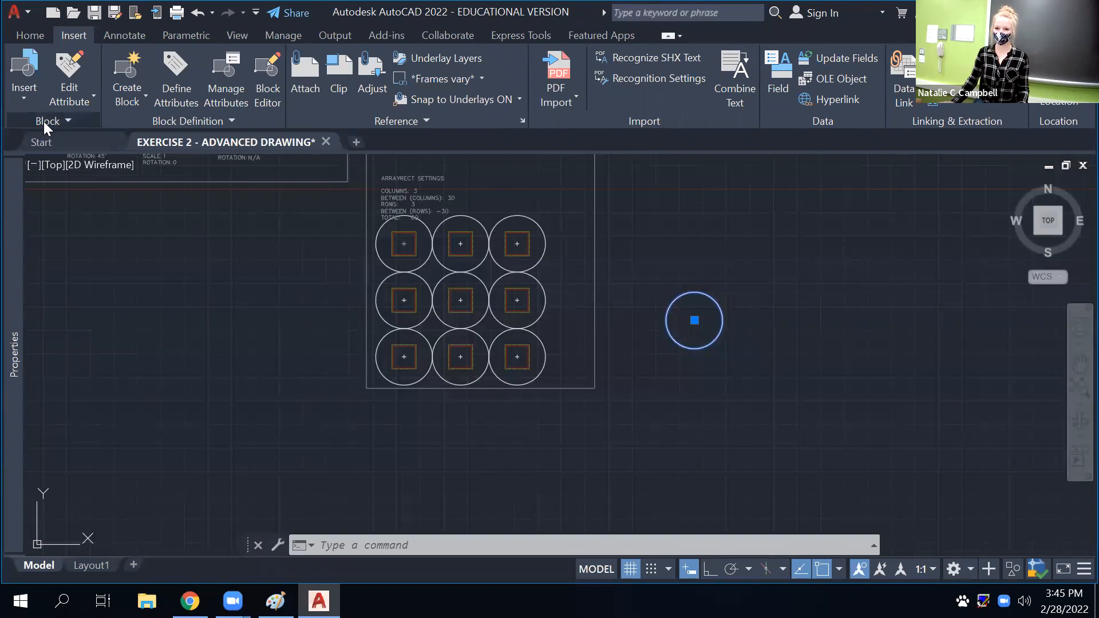
left_click(27, 68)
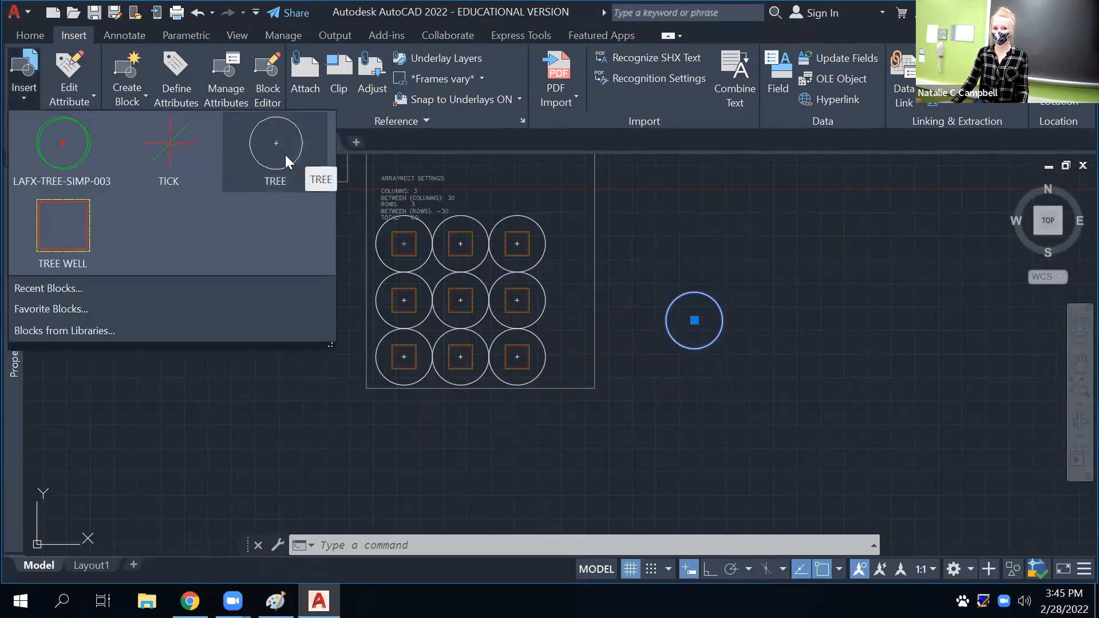
left_click(285, 153)
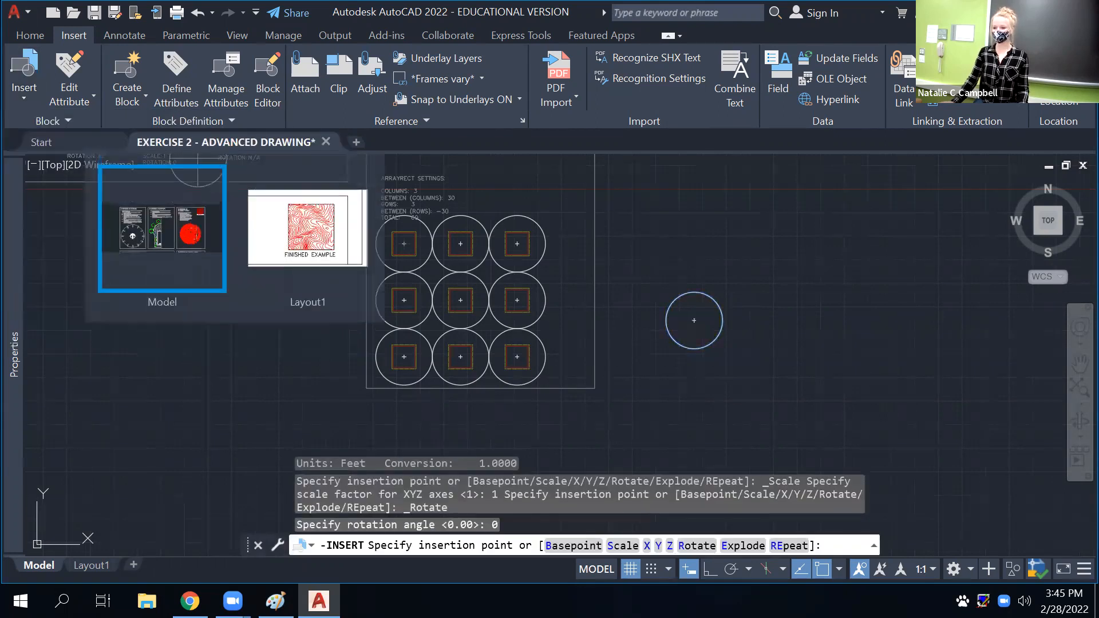
left_click(765, 342)
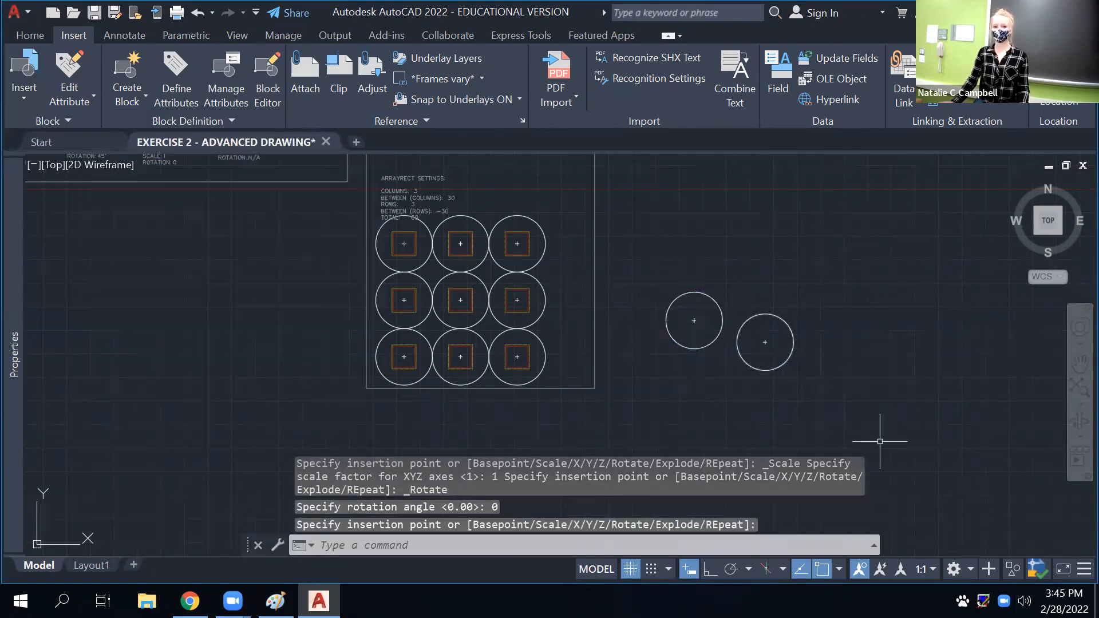
key("Escape")
Open the newly inserted TREE block in the Block Editor
left_click(790, 357)
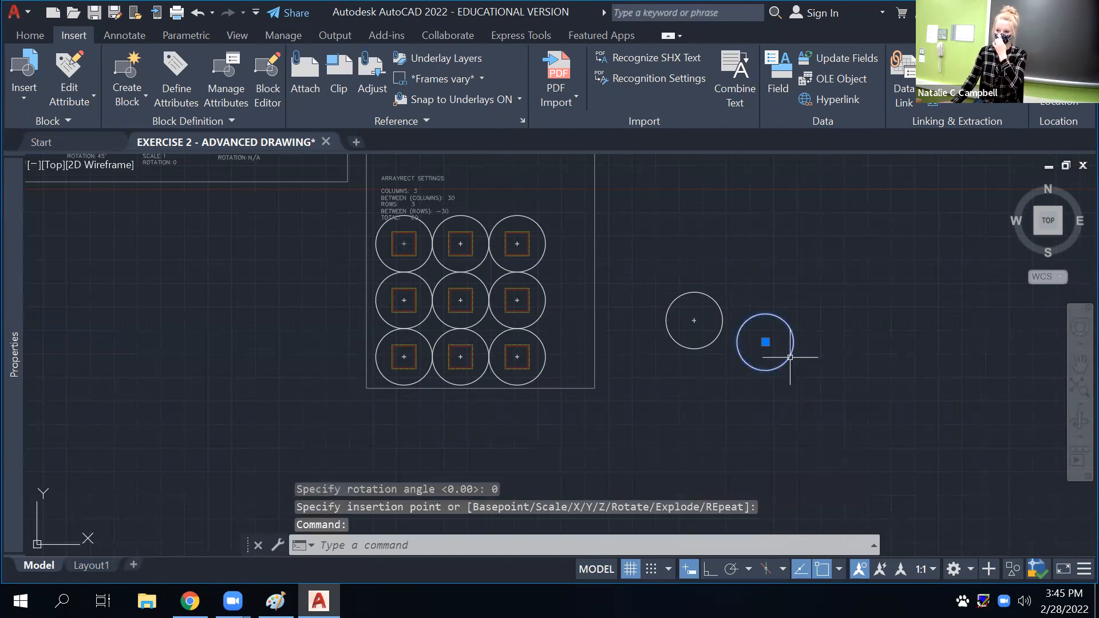
right_click(790, 357)
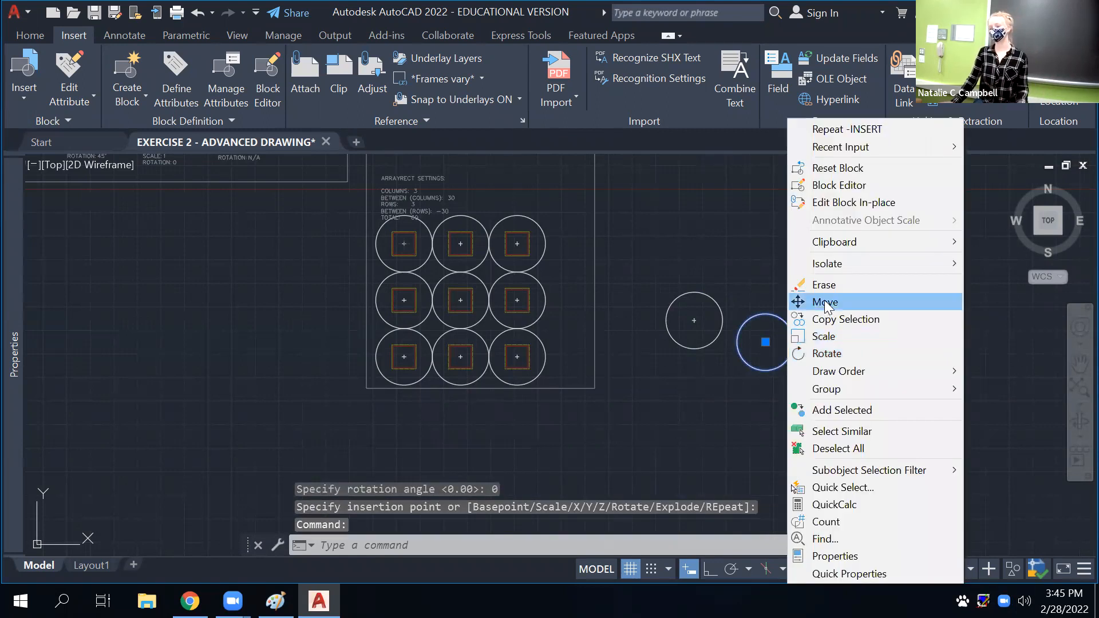
left_click(833, 189)
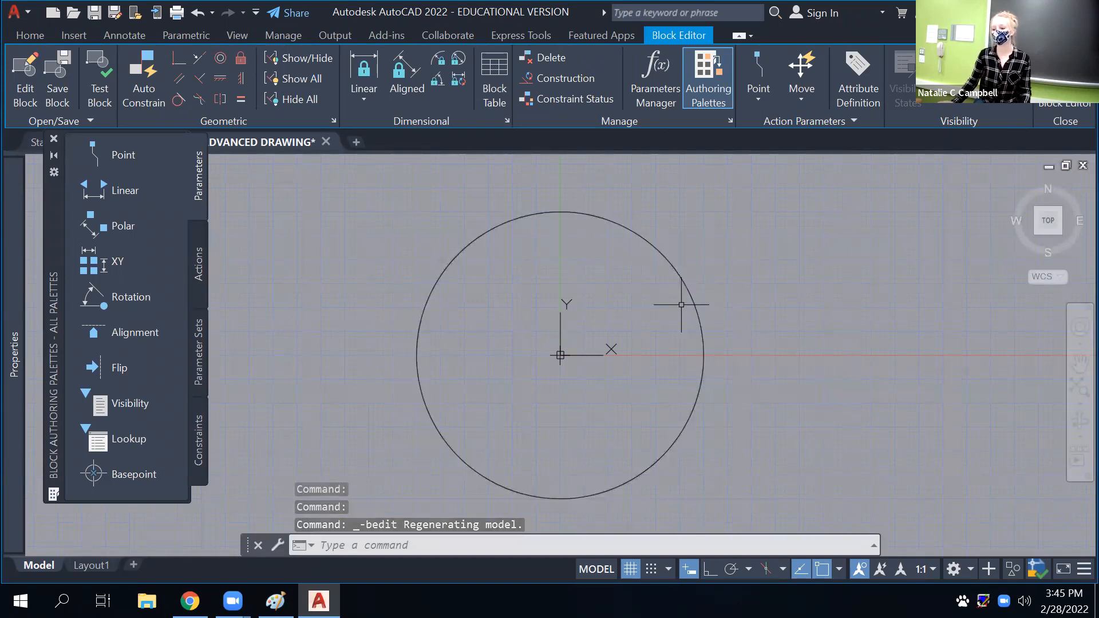
Stretch the TREE block's circle from its quadrant to a radius of 15
left_click(748, 225)
left_click(520, 393)
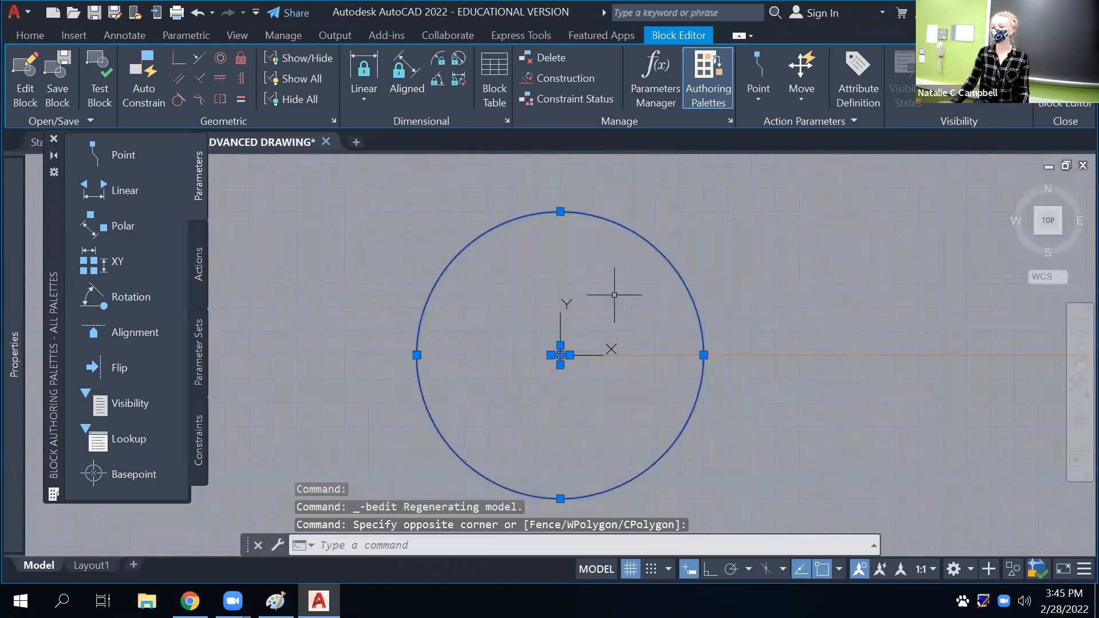
scroll(695, 329, "down", 2)
middle_click_drag(697, 336, 614, 338)
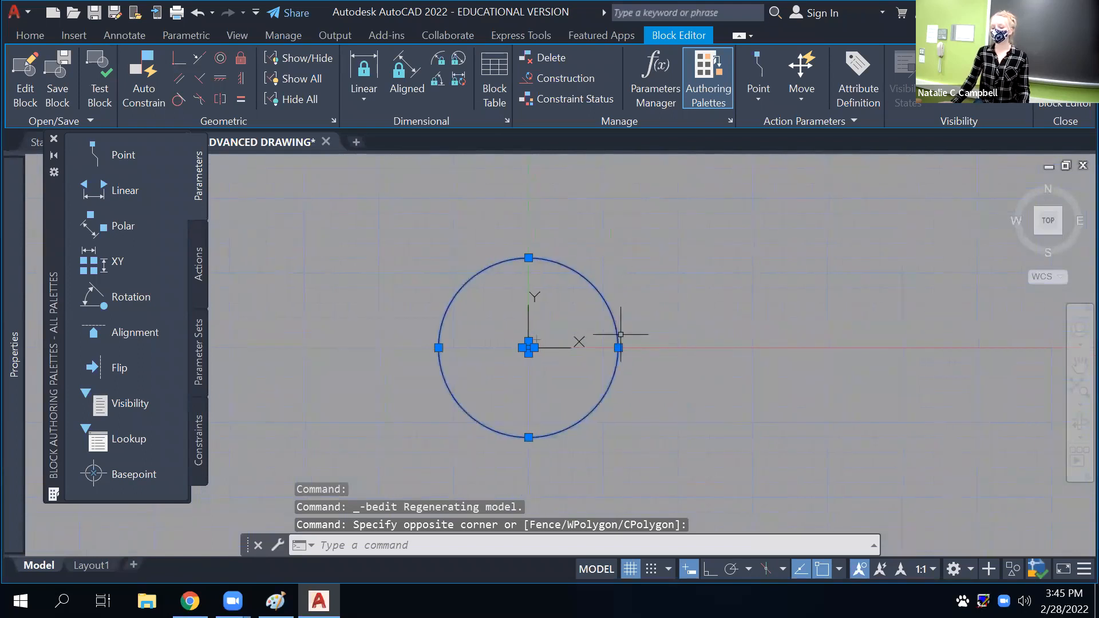
key("Escape")
left_click(618, 348)
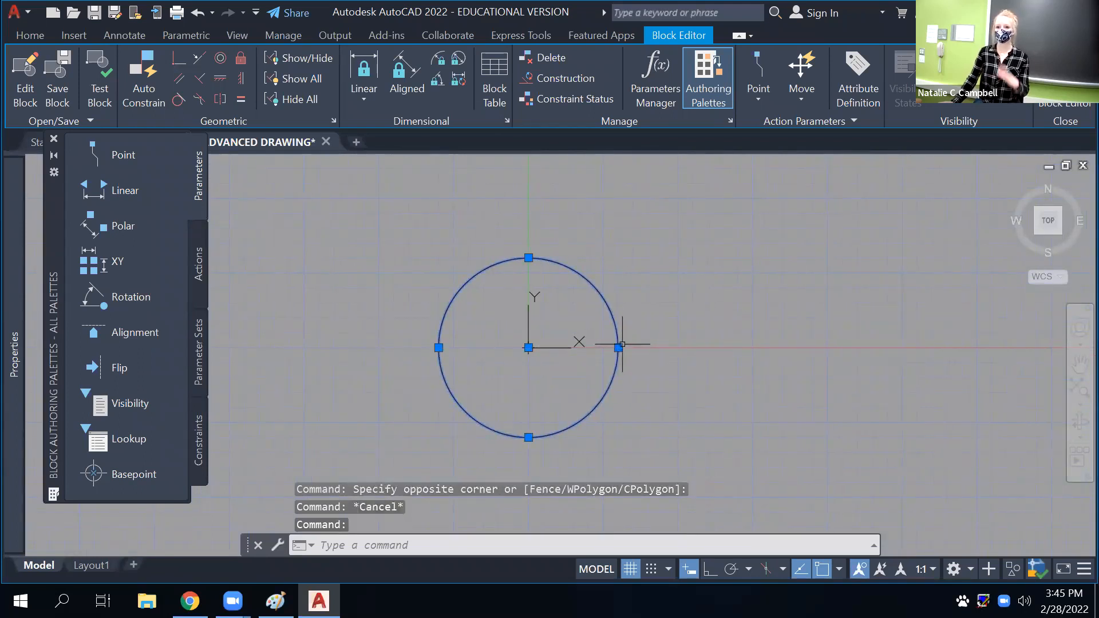
left_click(618, 348)
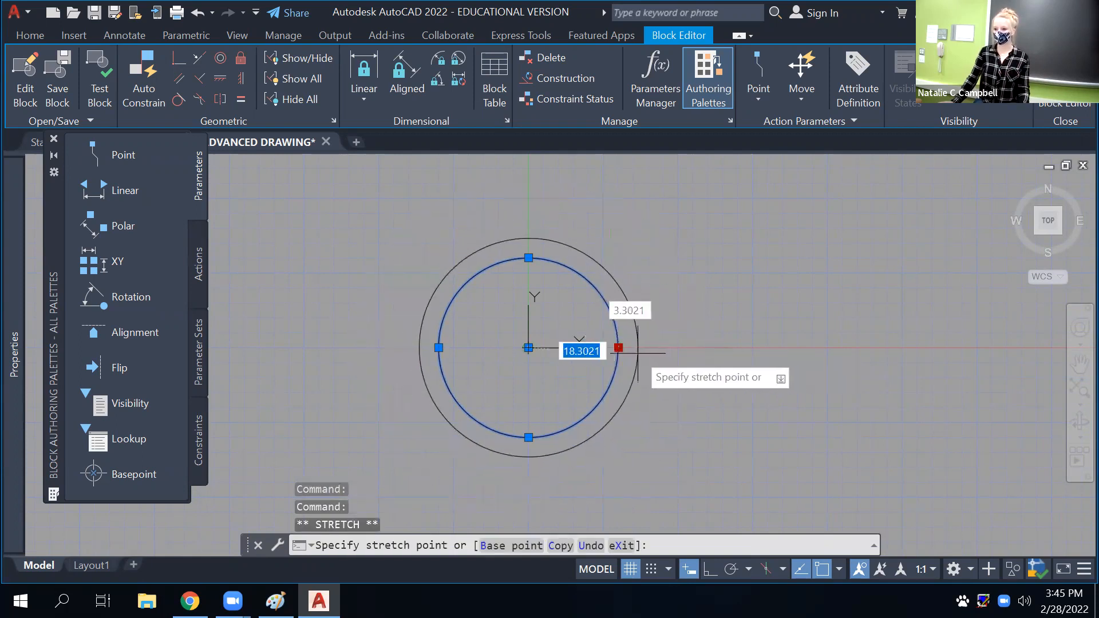
type("15")
key("Return")
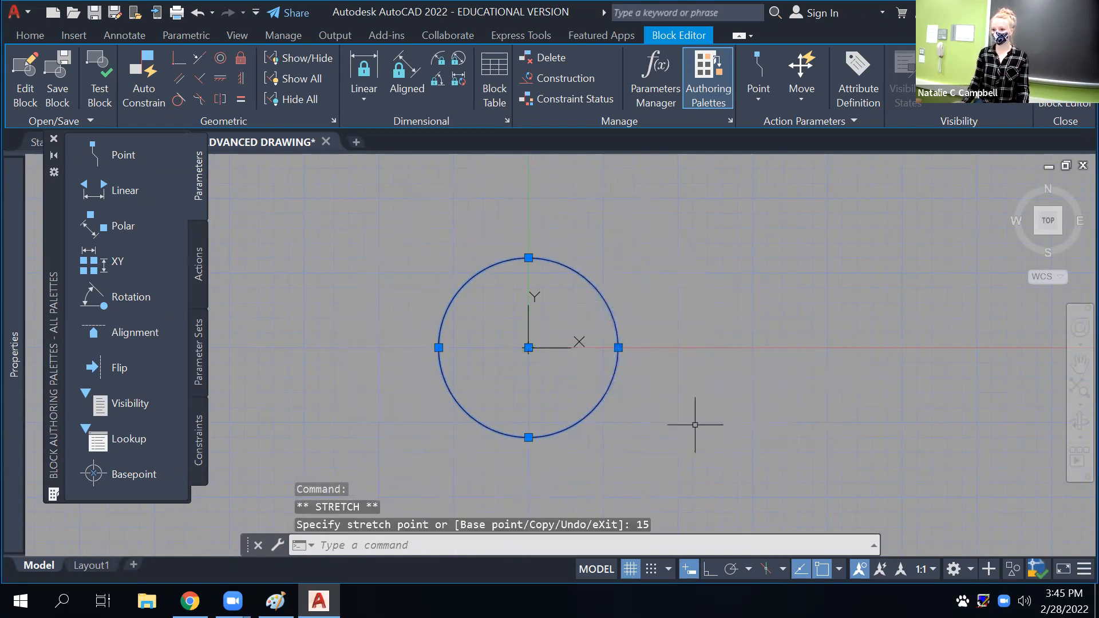
Stretch the TREE block's circle to a radius of 20
left_click(618, 347)
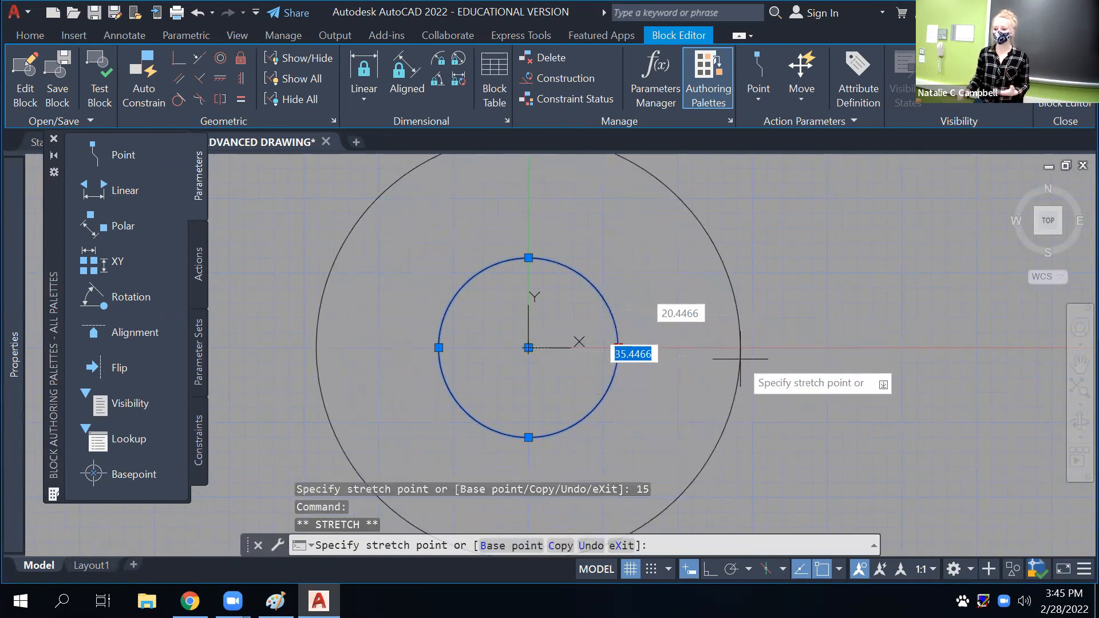
type("20")
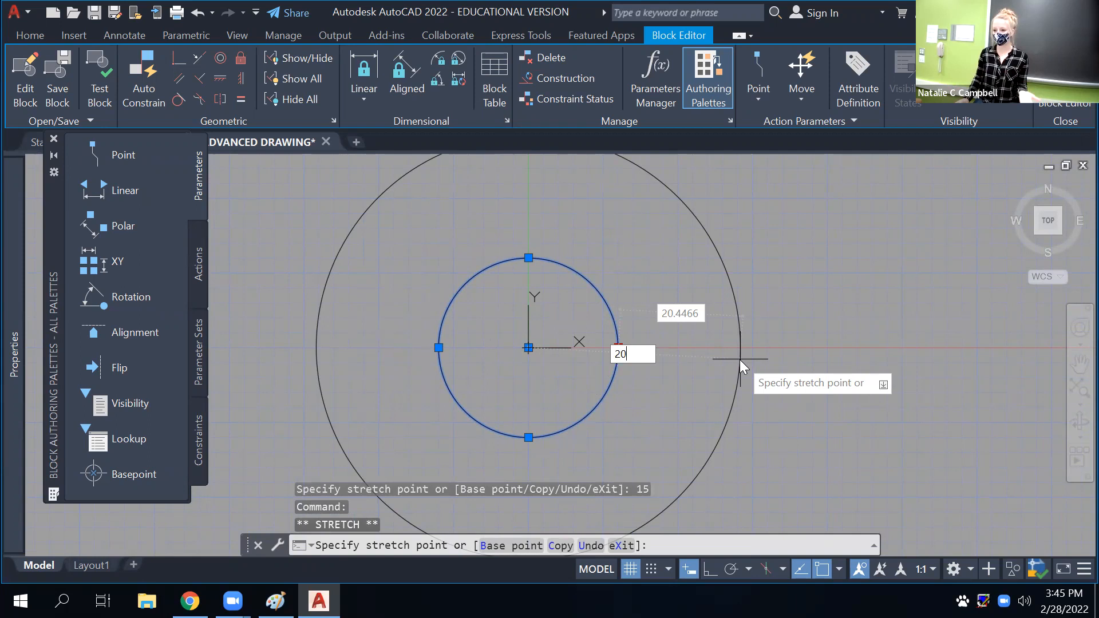
key("Return")
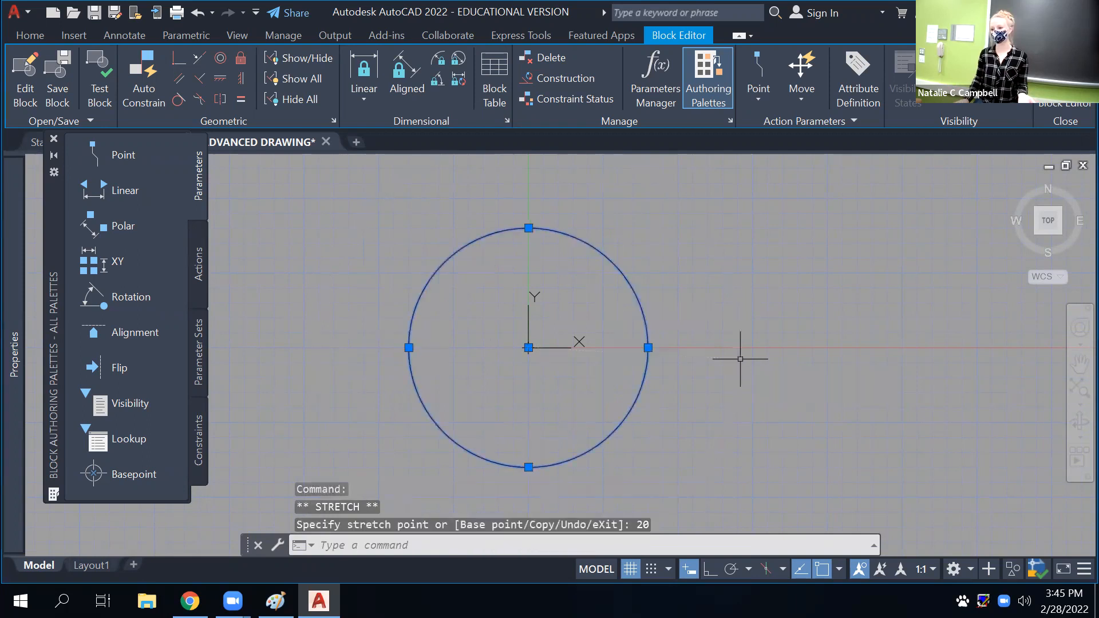
Return the TREE block's circle to a radius of 15 and deselect it
left_click(648, 348)
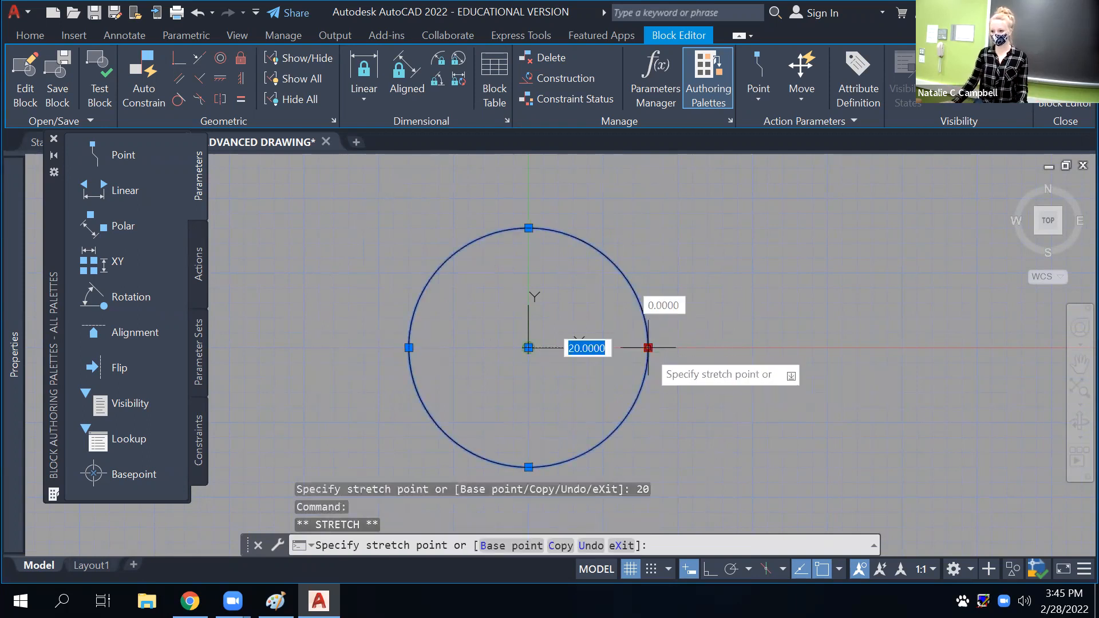
type("15")
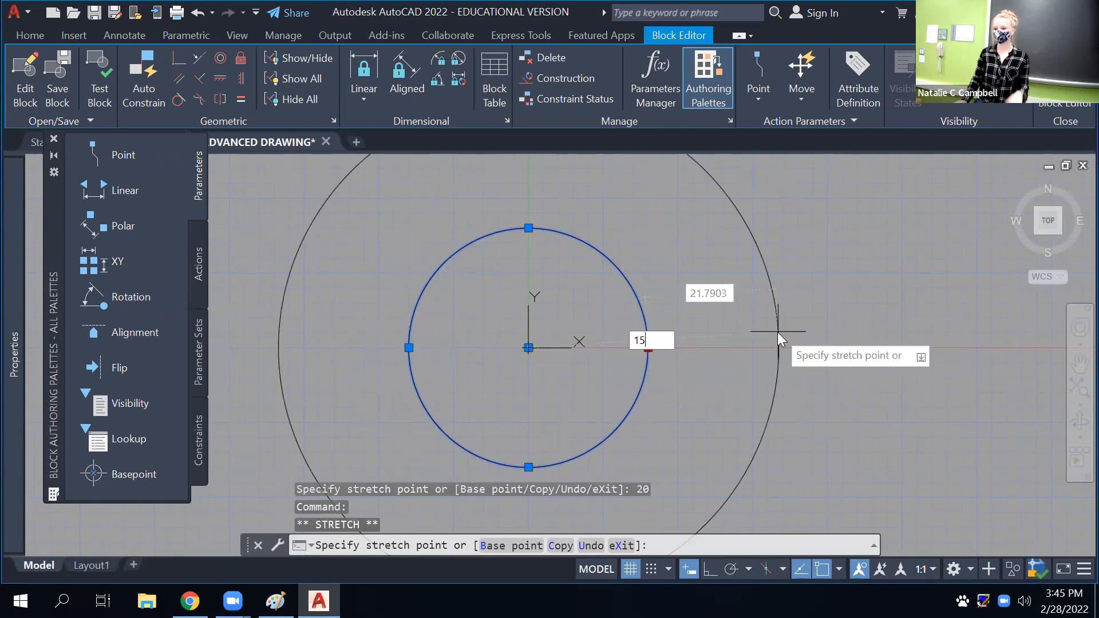
key("Return")
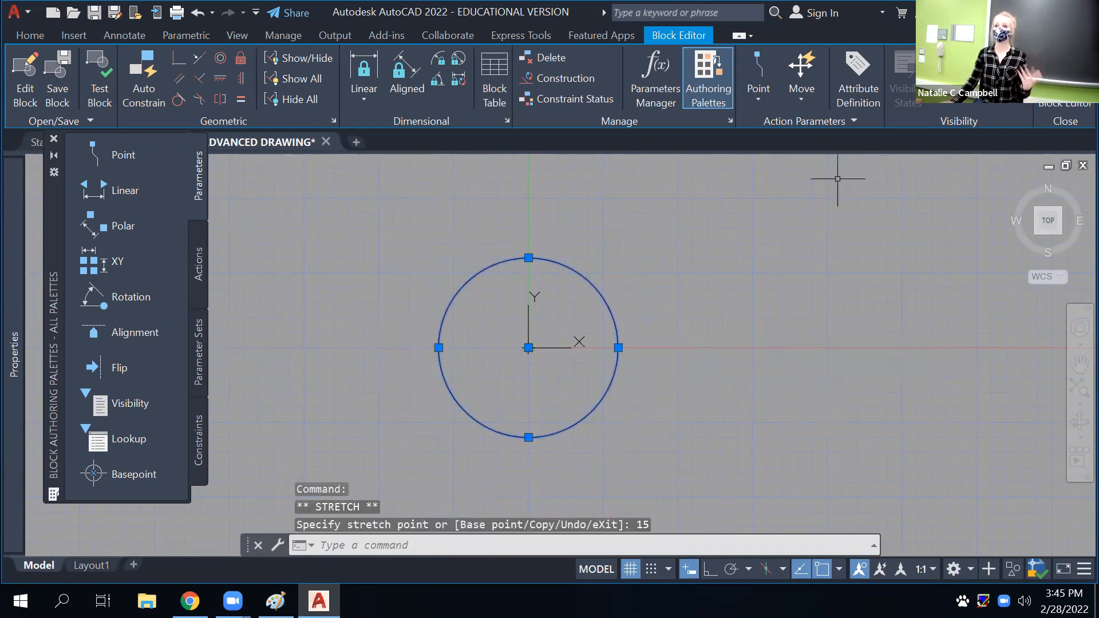
key("Escape")
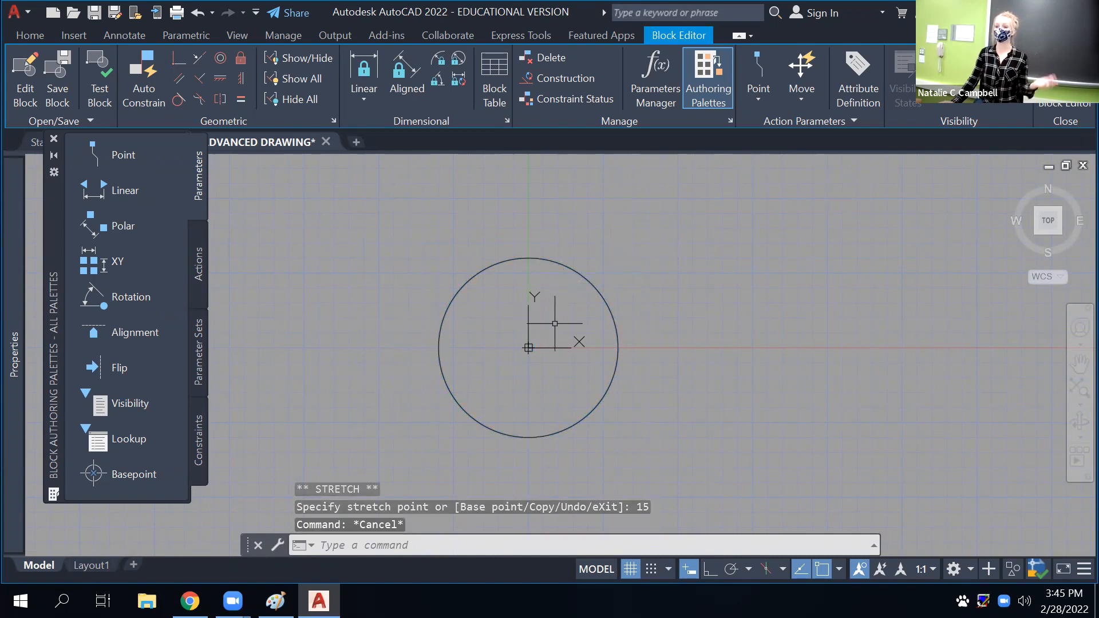
Draw a circle with a radius of 0.75 at the center of the TREE block's large circle
type("circle")
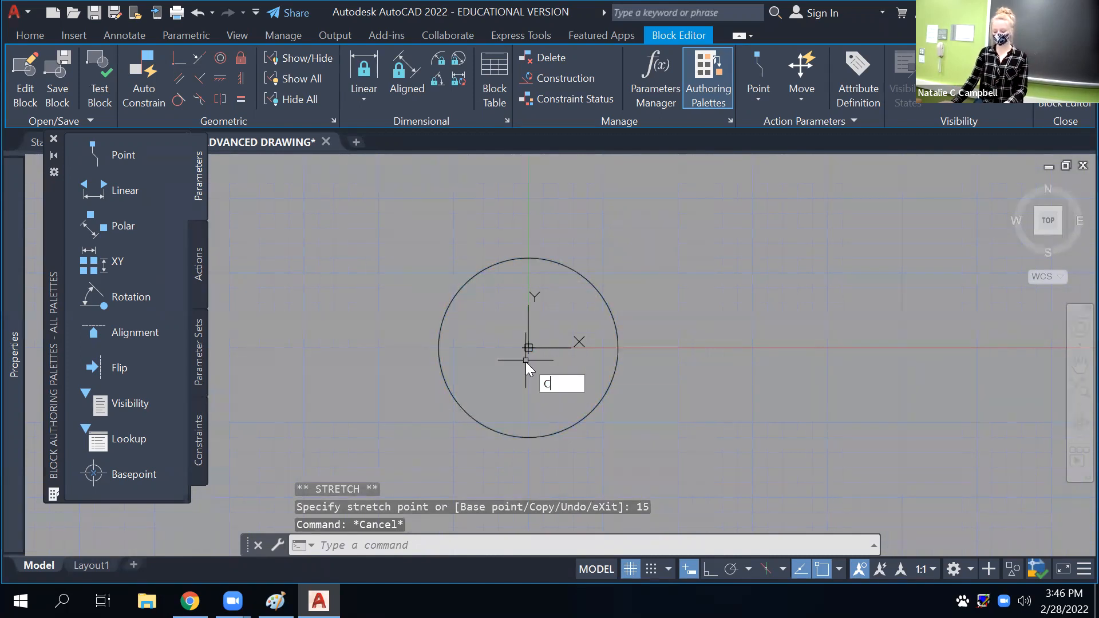
key("Return")
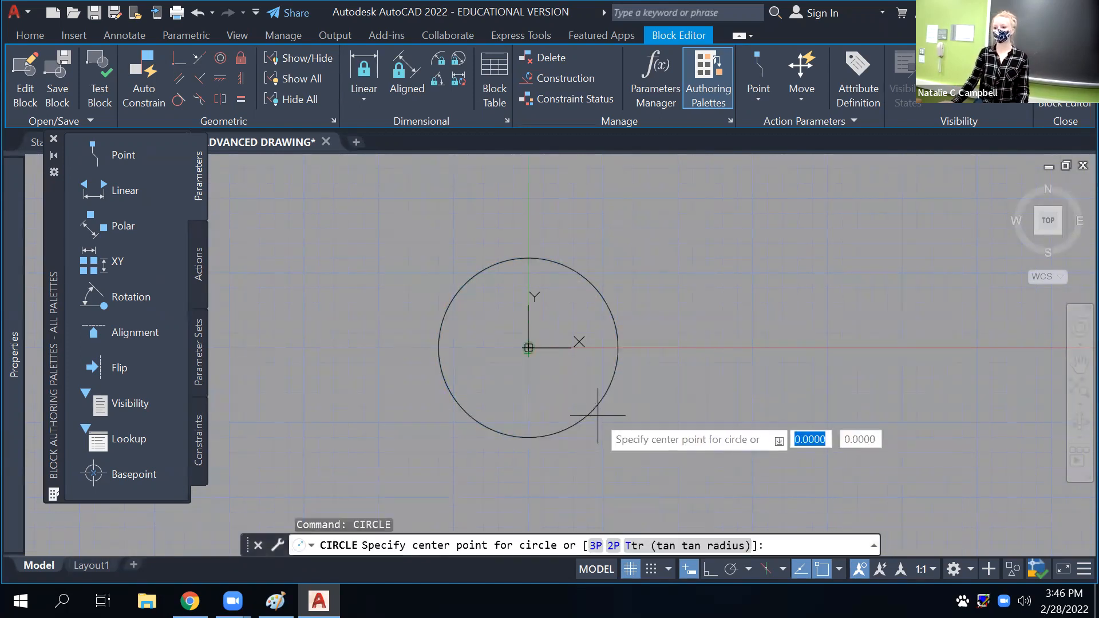
left_click(838, 568)
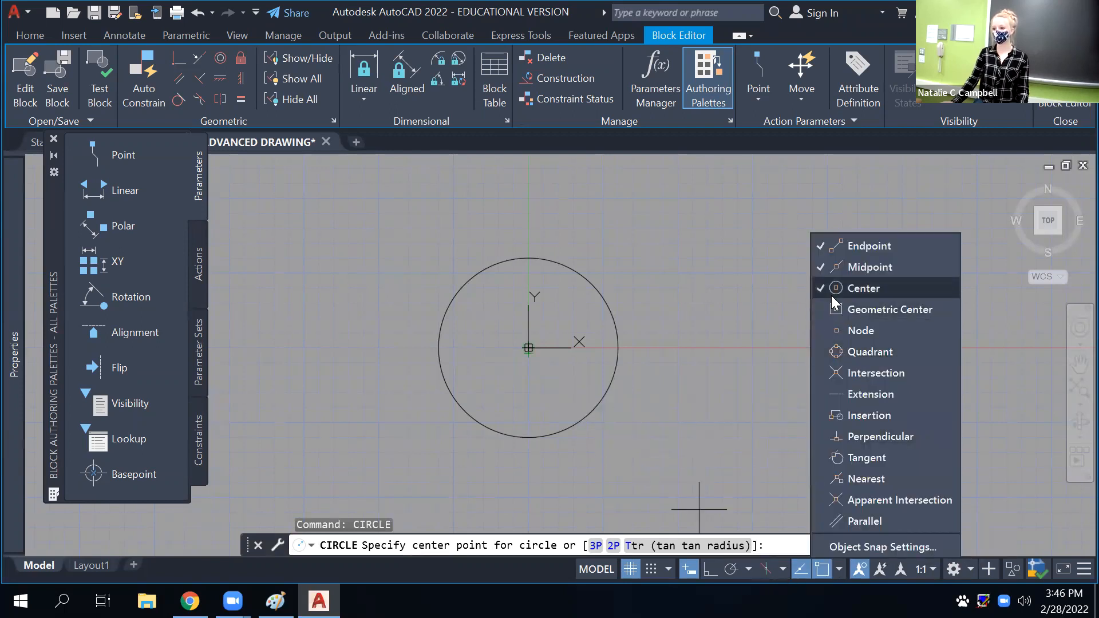
left_click(580, 369)
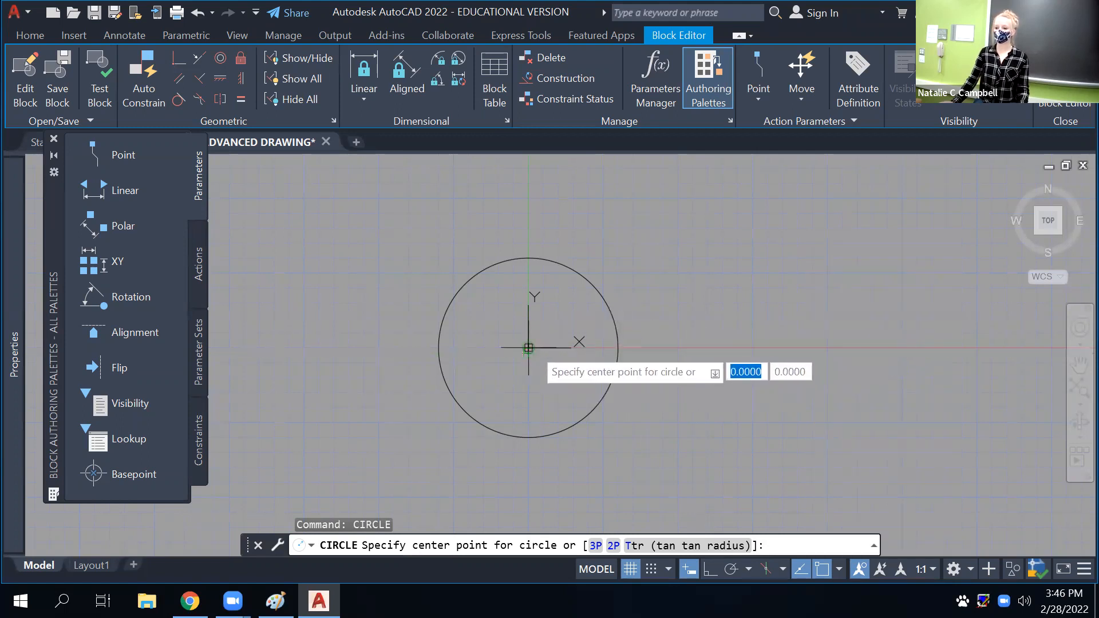
left_click(534, 348)
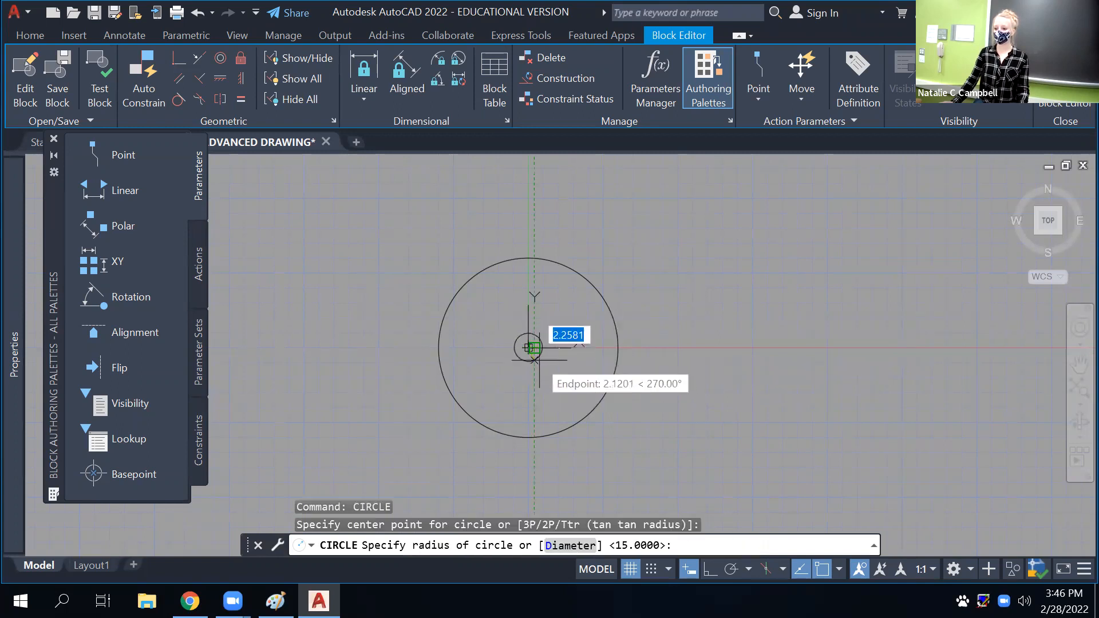
type(".")
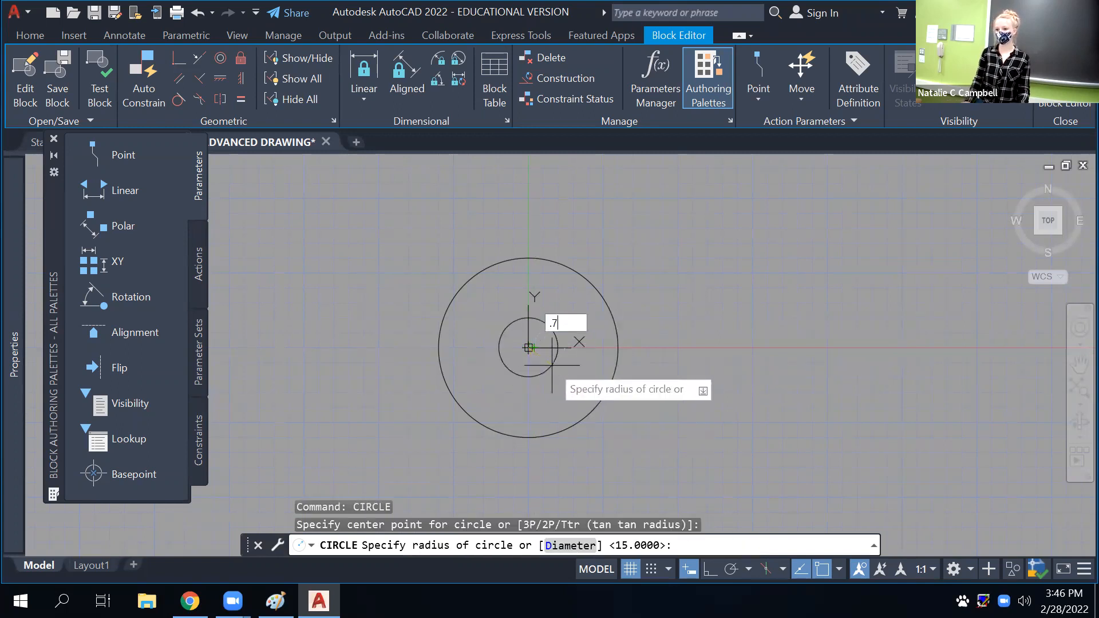
type("75")
key("Return")
scroll(552, 364, "up", 5)
scroll(469, 344, "down", 8)
left_click(502, 308)
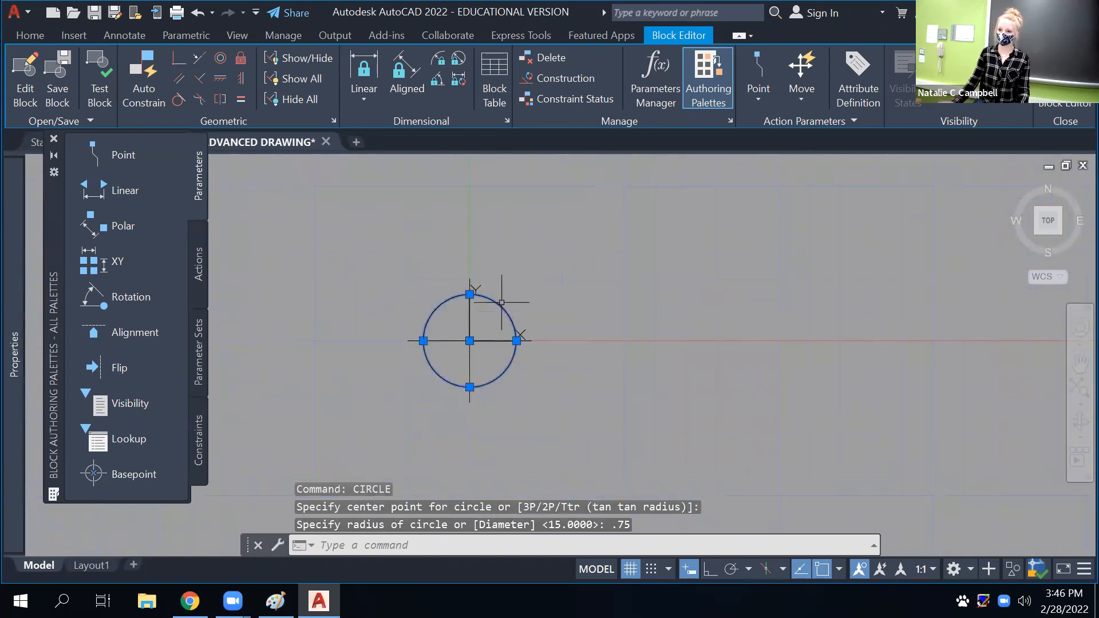
scroll(523, 373, "down", 14)
scroll(527, 374, "up", 4)
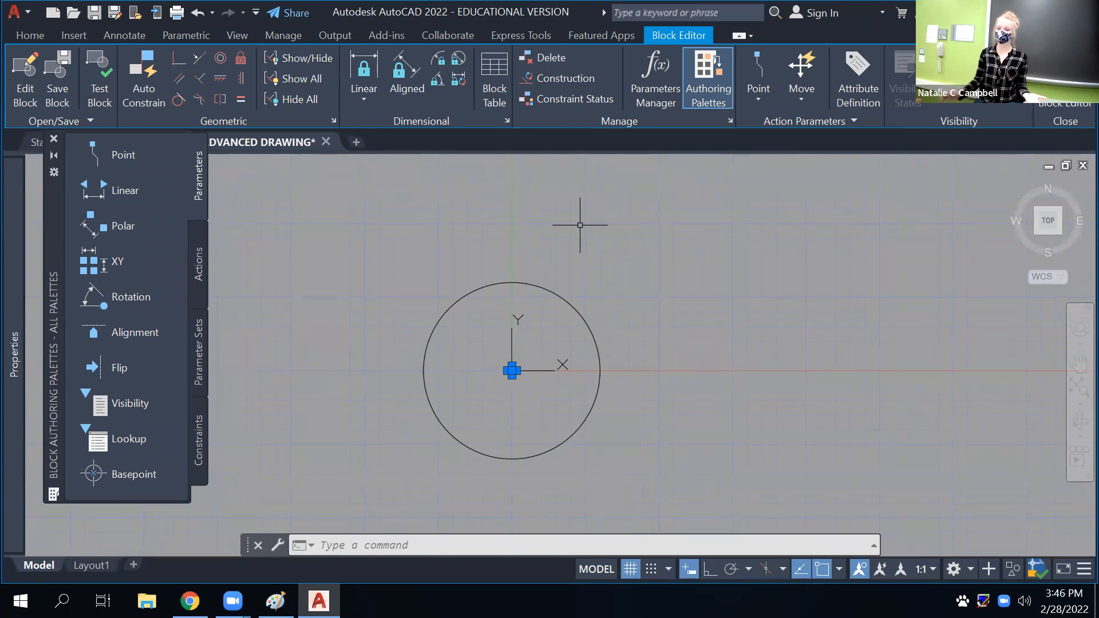
key("Escape")
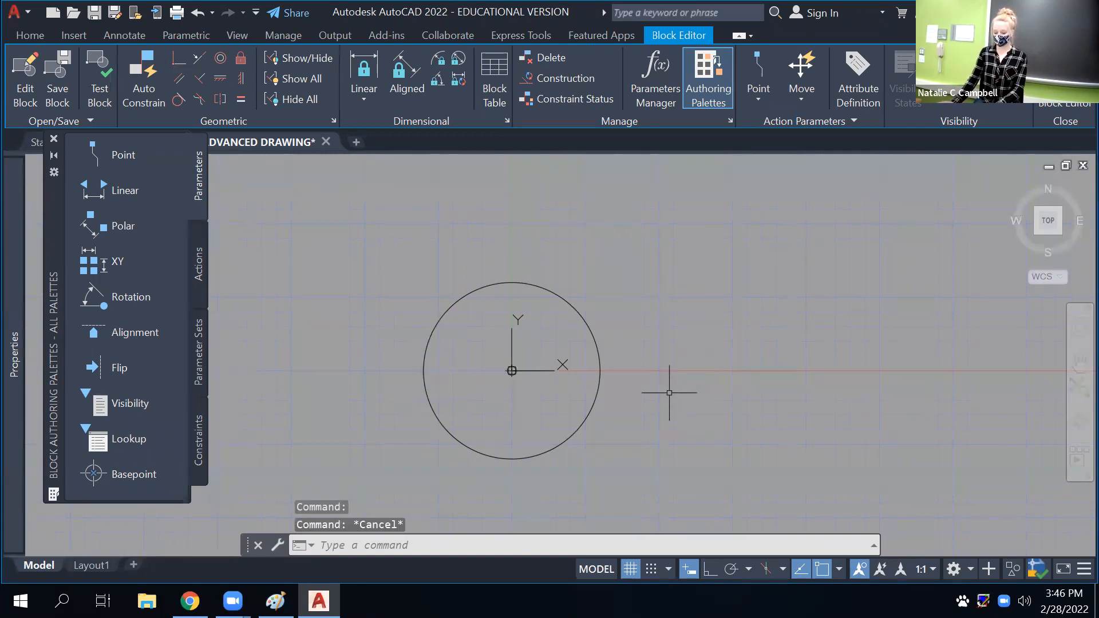
Draw a diagonal polyline from the TREE block's center past the circle's upper-left edge, and save the changes on closing the Block Editor
type("pl")
key("Return")
scroll(514, 370, "up", 5)
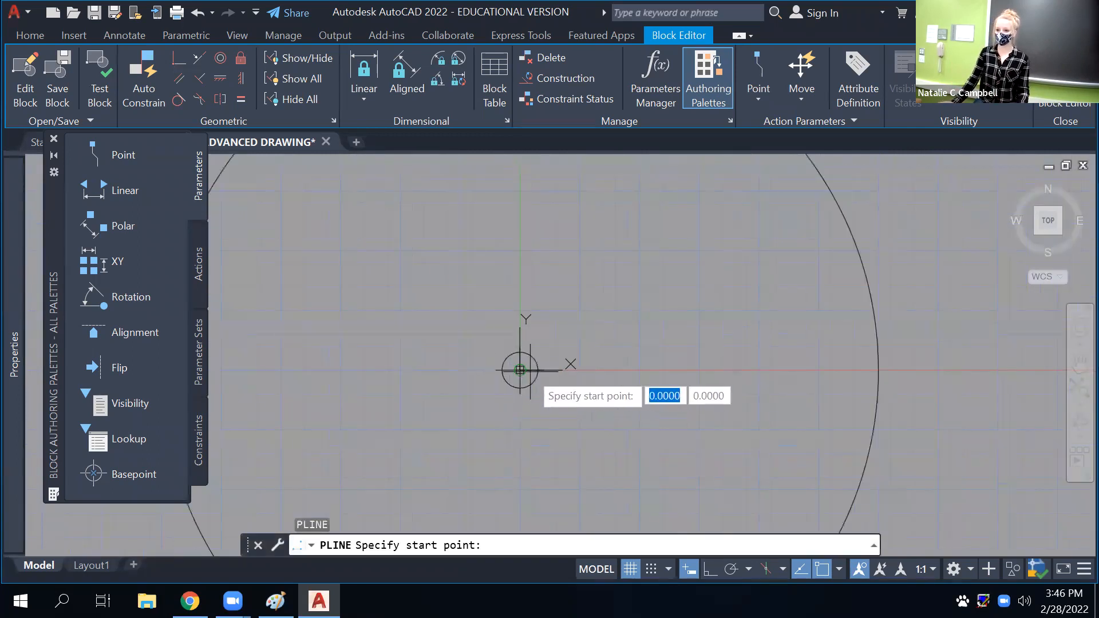
left_click(520, 370)
scroll(520, 370, "down", 4)
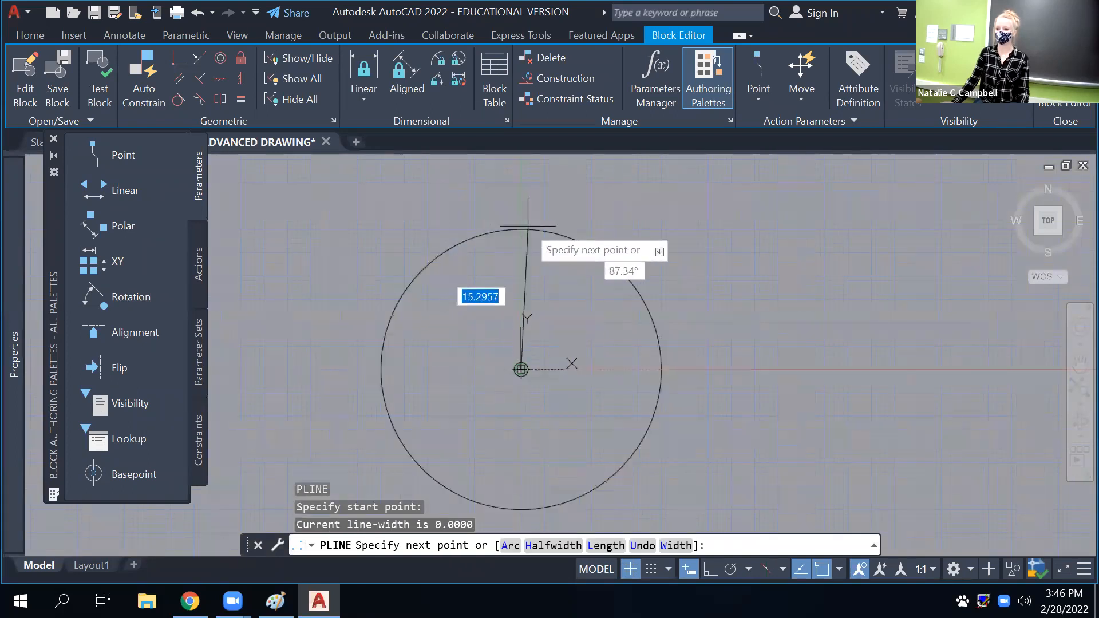
left_click(332, 272)
key("Escape")
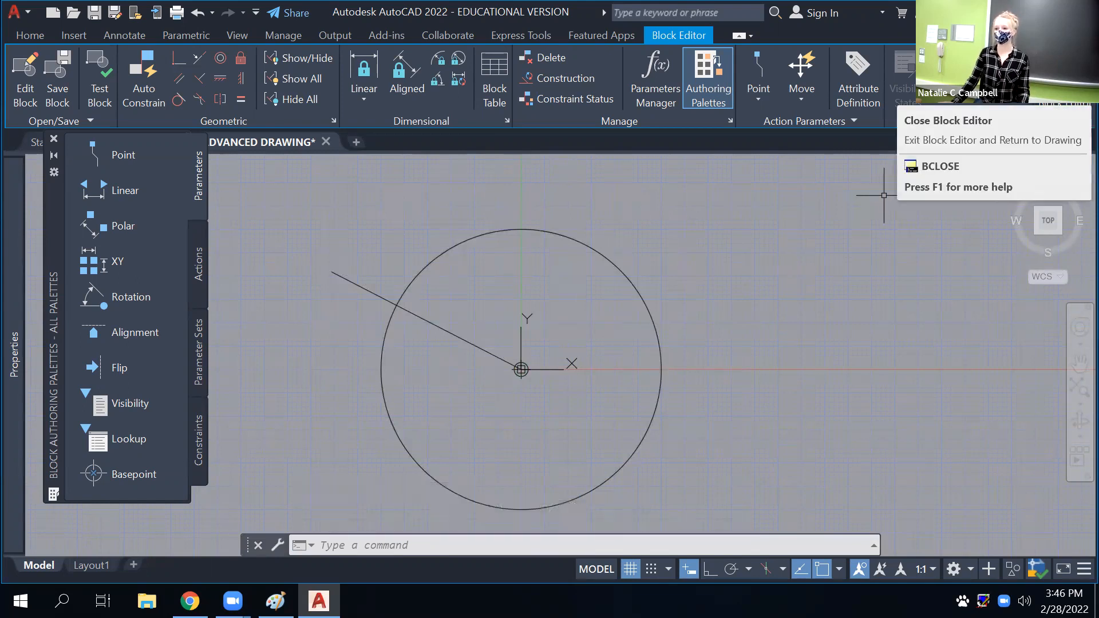
left_click(1036, 115)
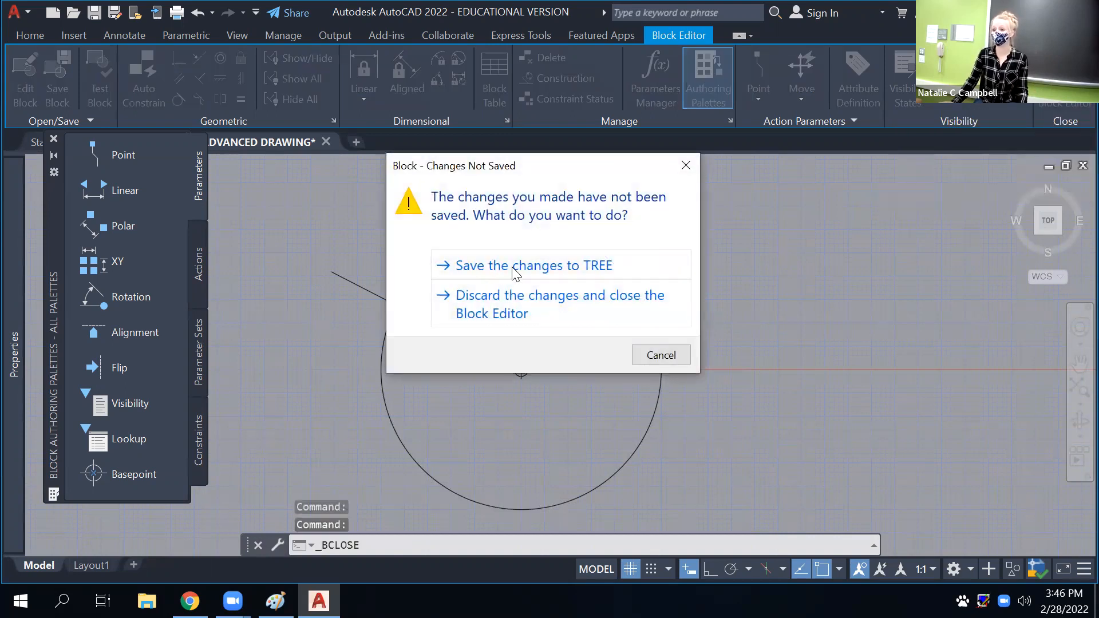
left_click(582, 266)
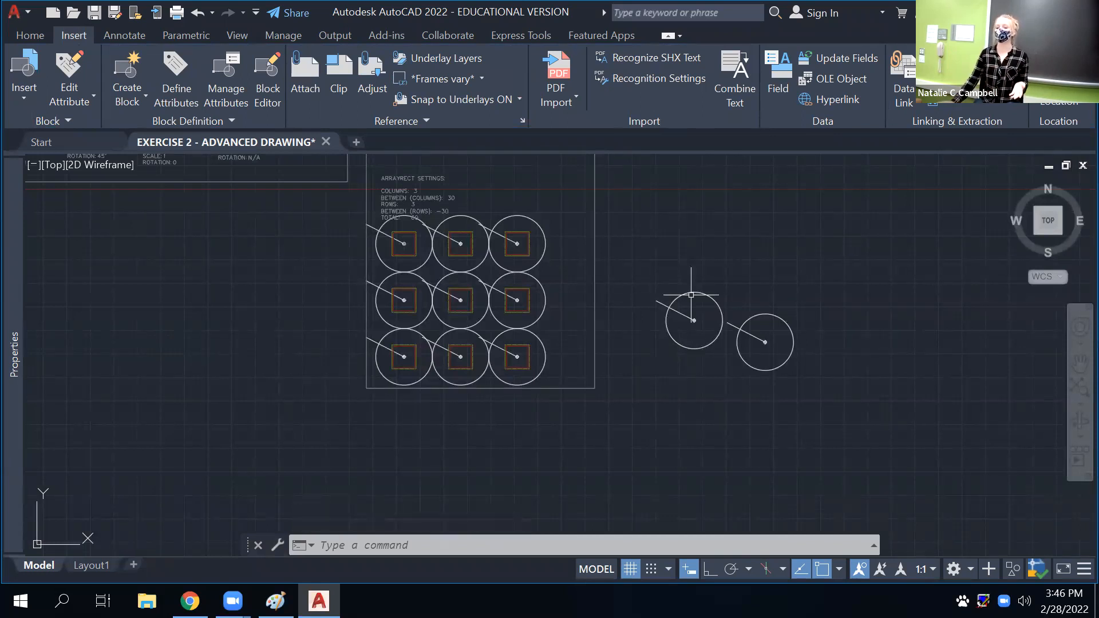
Examine the edited TREE block in the plaza array and in the loose copies beside it
scroll(343, 195, "up", 10)
scroll(526, 252, "up", 2)
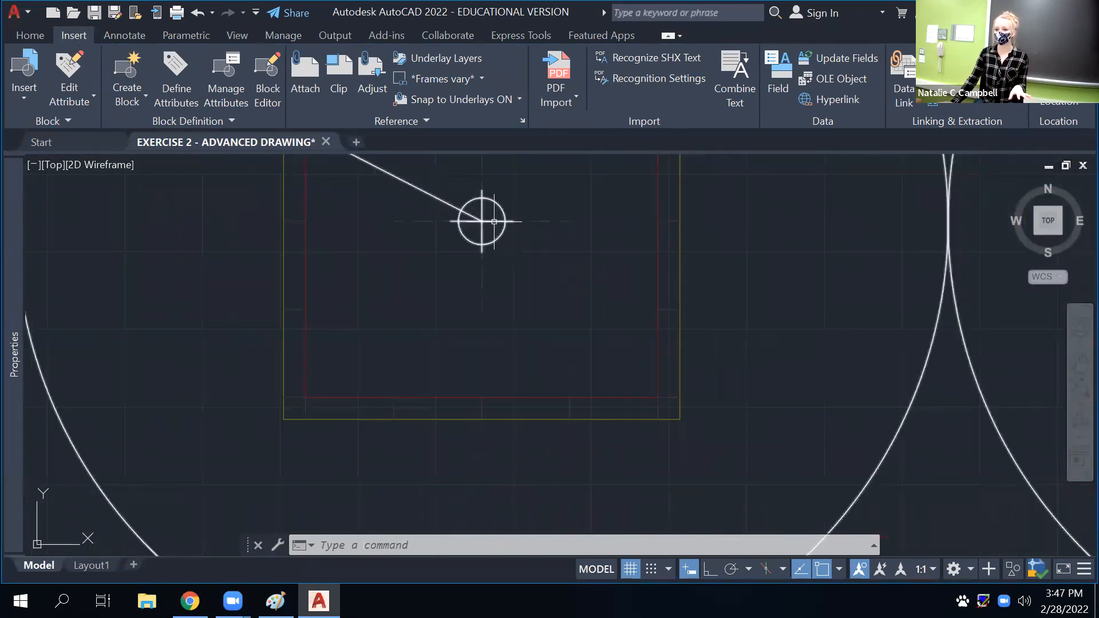
left_click(497, 235)
scroll(491, 243, "down", 12)
scroll(659, 323, "down", 4)
middle_click_drag(660, 338, 250, 281)
scroll(261, 280, "up", 2)
scroll(310, 255, "up", 4)
key("Escape")
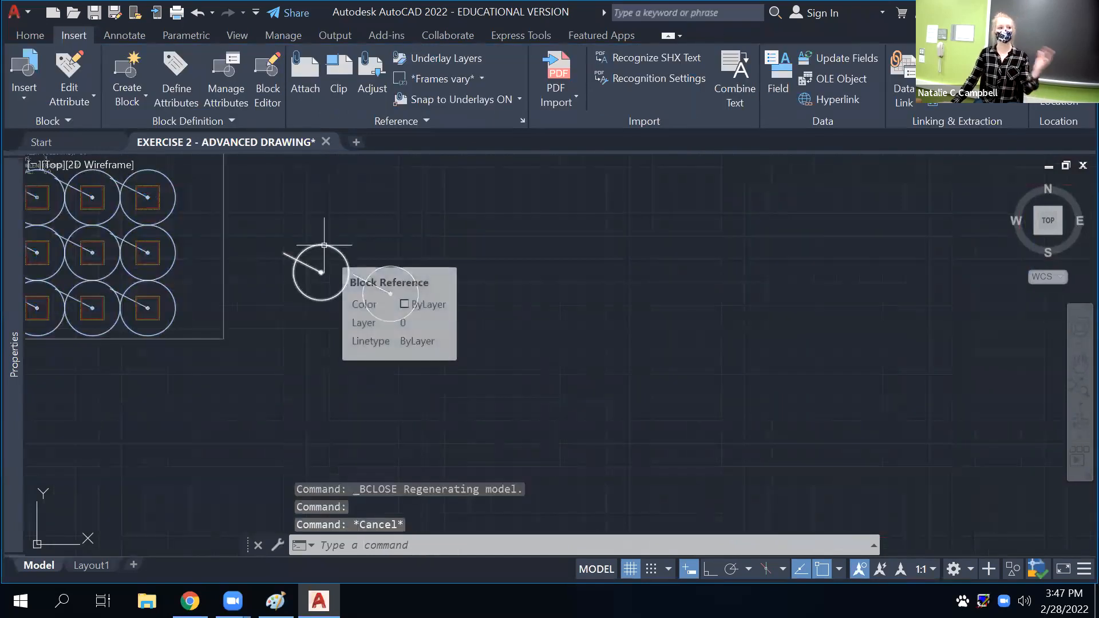
Reopen the TREE block definition in the Block Editor from the loose copy nearest the plaza
left_click(324, 245)
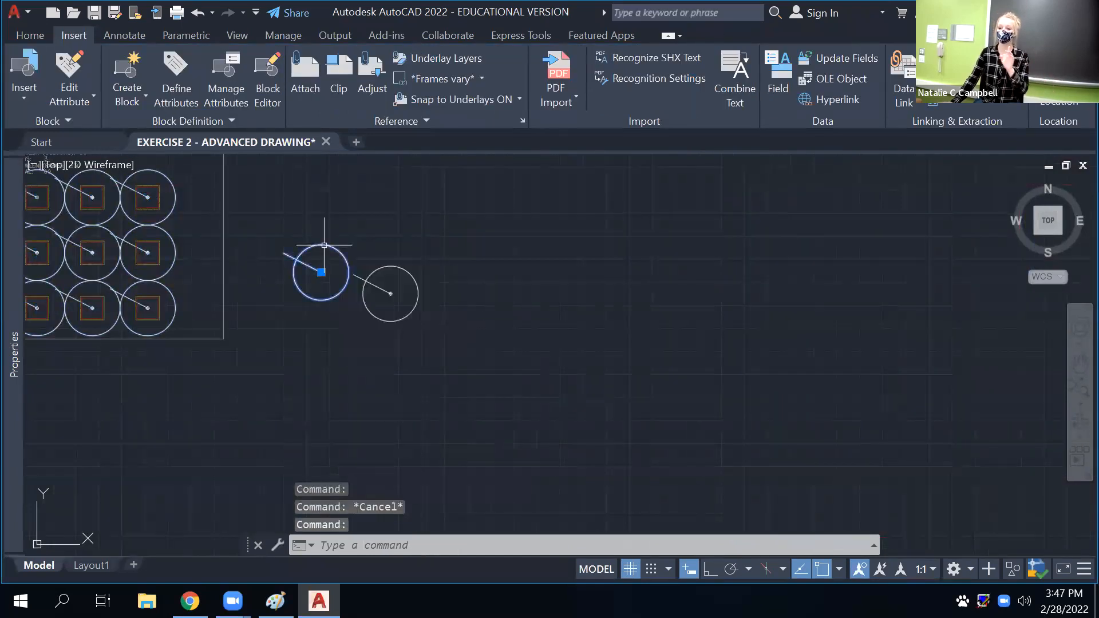
right_click(324, 247)
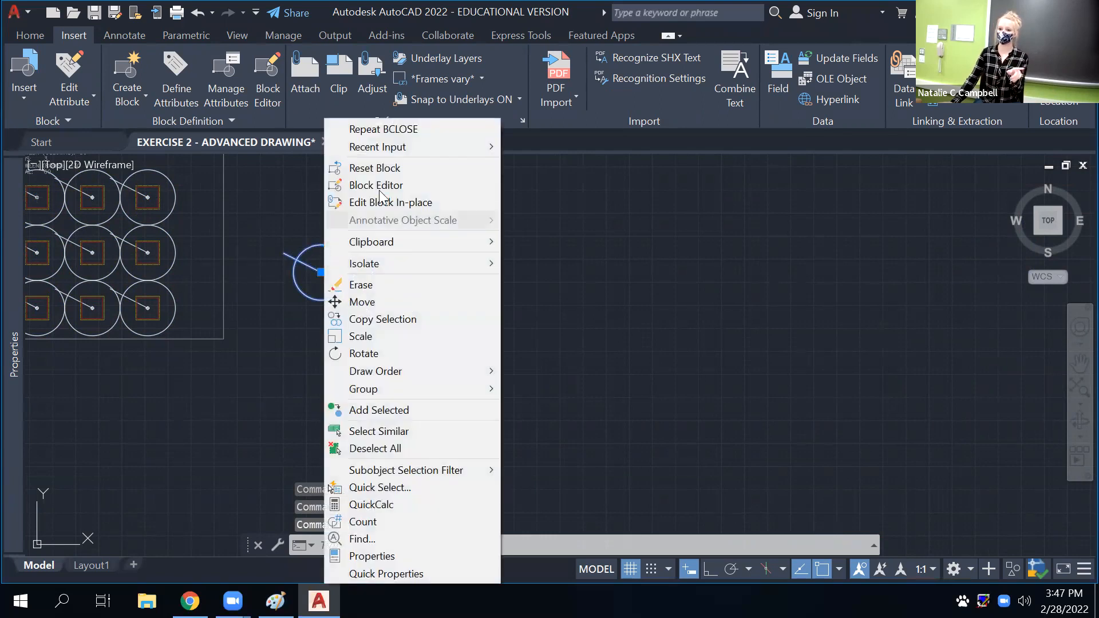
left_click(307, 222)
key("Escape")
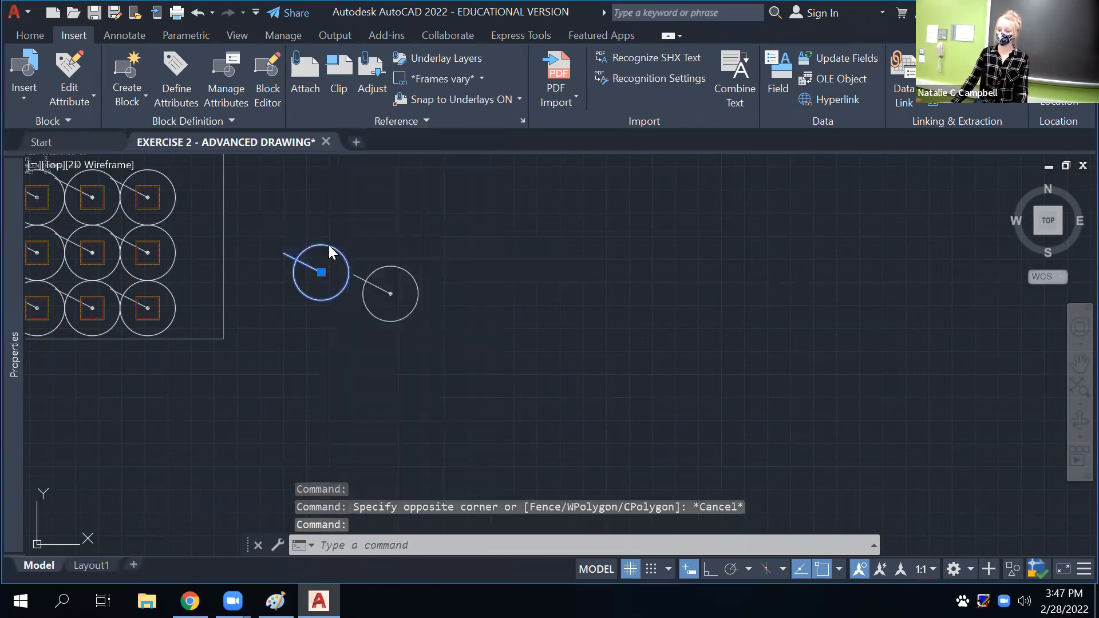
double_click(329, 245)
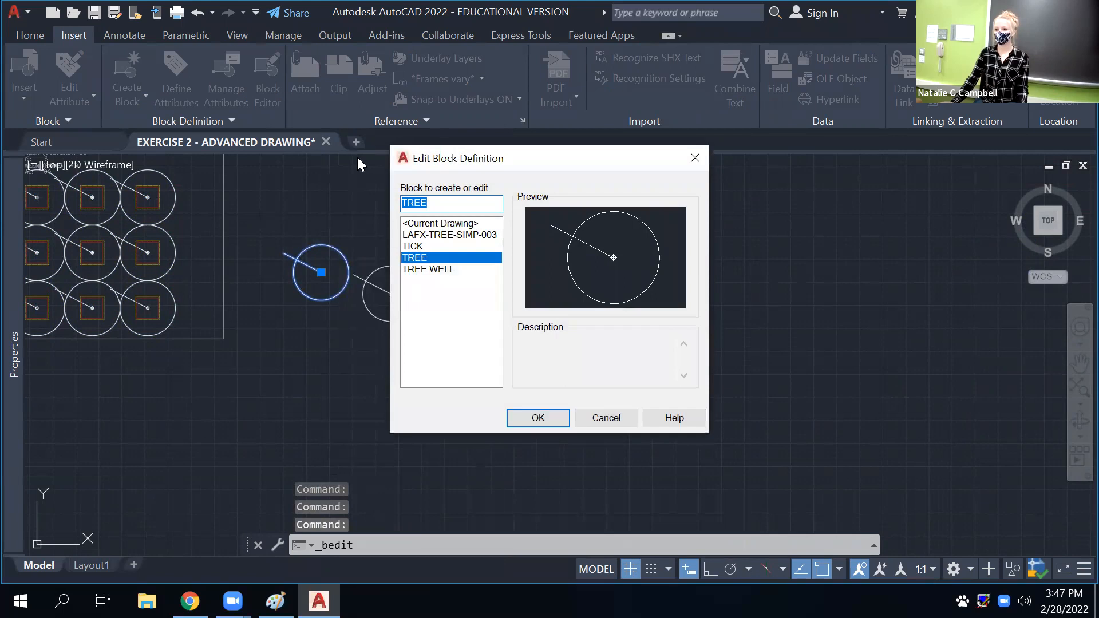
left_click_drag(437, 168, 512, 176)
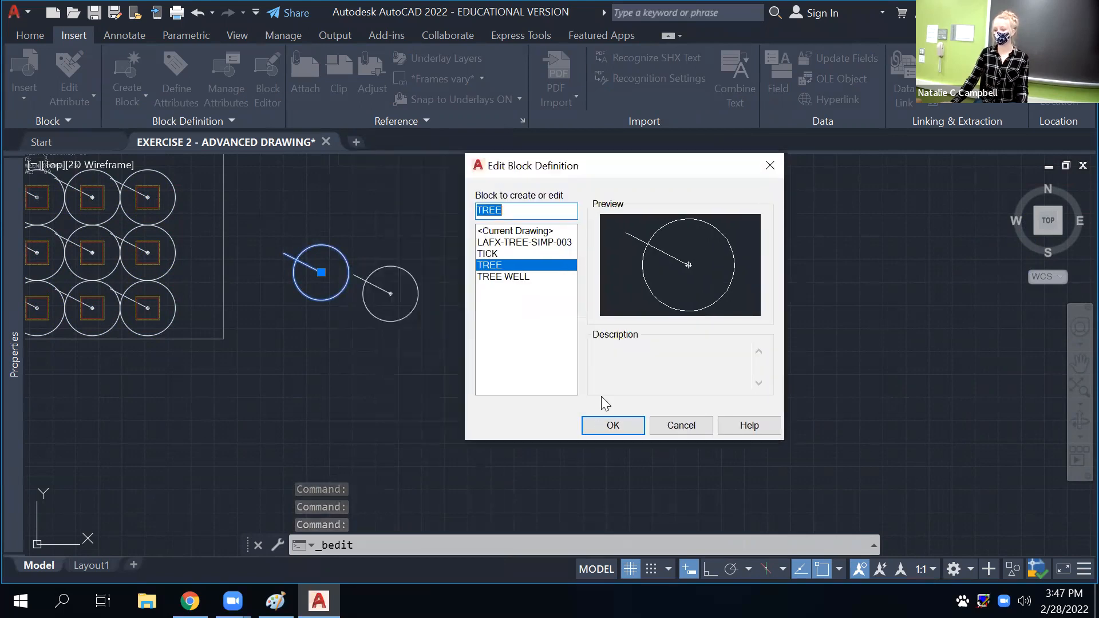
left_click(620, 423)
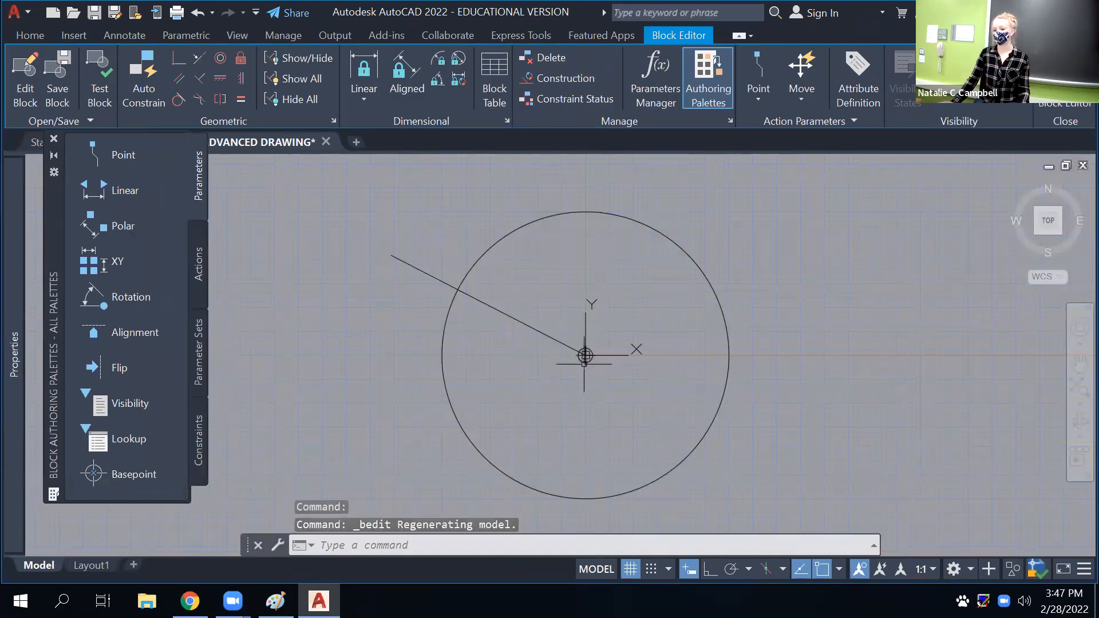
Erase the diagonal polyline and the small center circle from the TREE block
key("Escape")
left_click(523, 311)
left_click(506, 340)
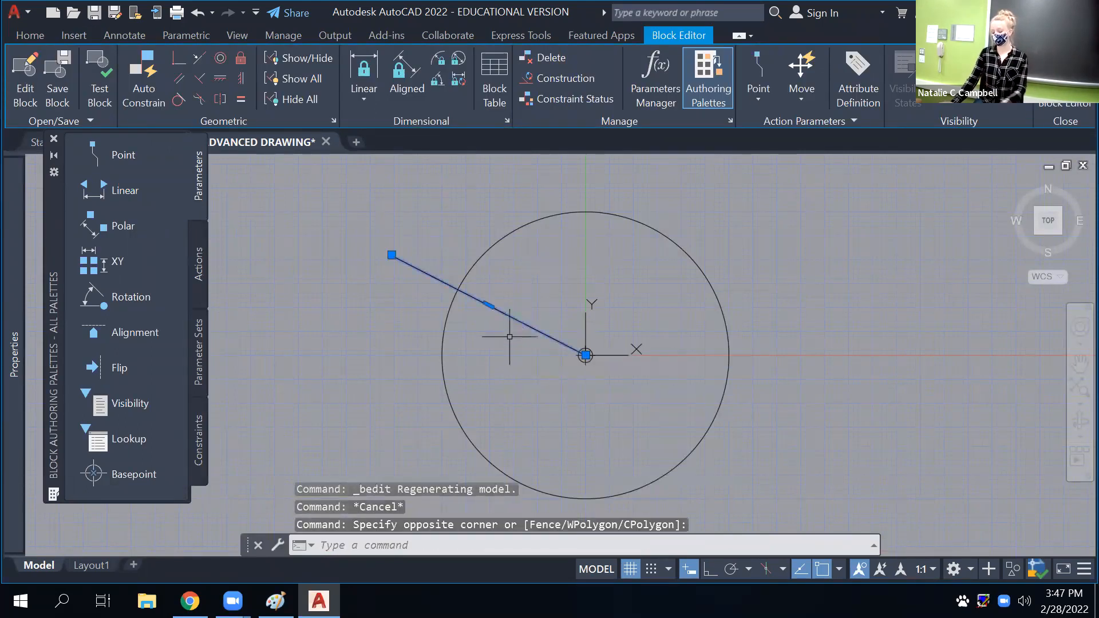
key("Delete")
scroll(585, 355, "down", 5)
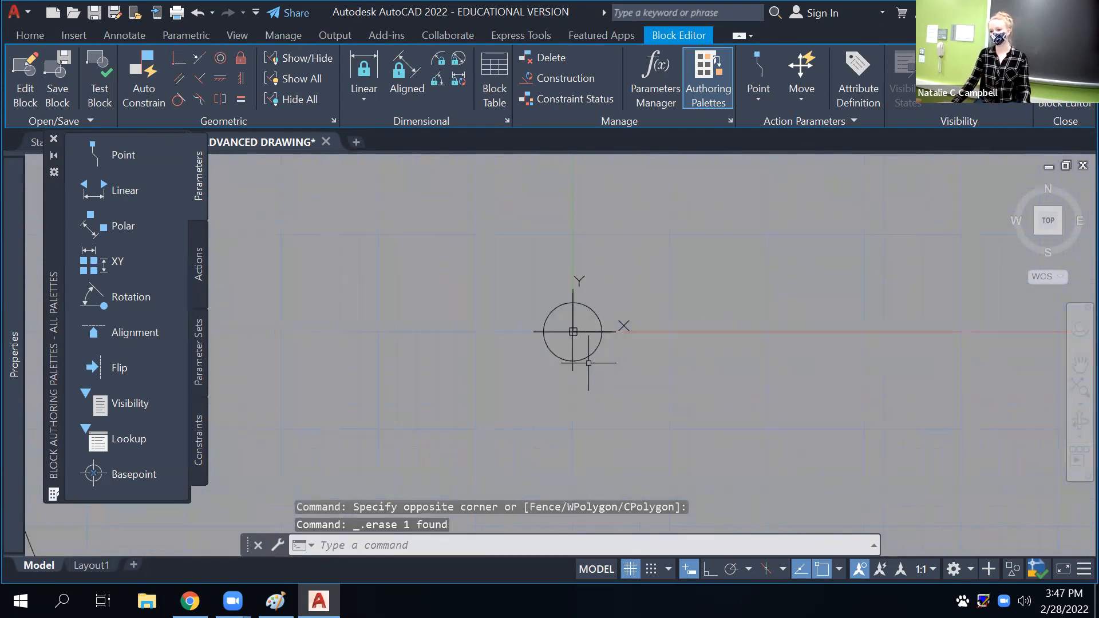
left_click(601, 332)
key("Delete")
scroll(601, 320, "down", 6)
middle_click_drag(680, 253, 588, 307)
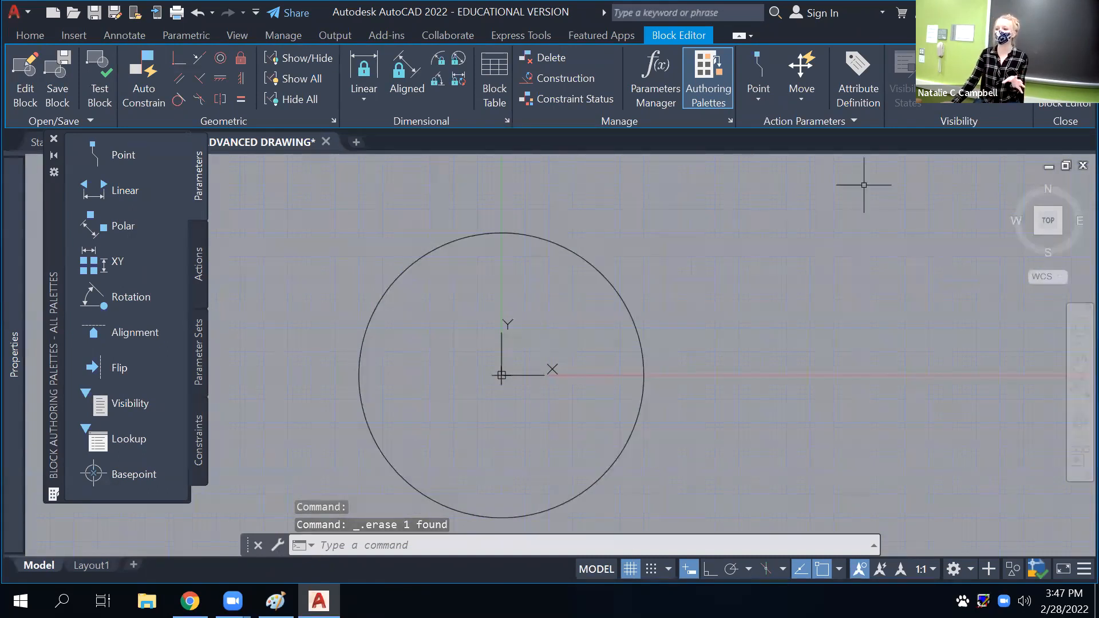
Close the Block Editor and save the changes to the TREE block
left_click(1065, 86)
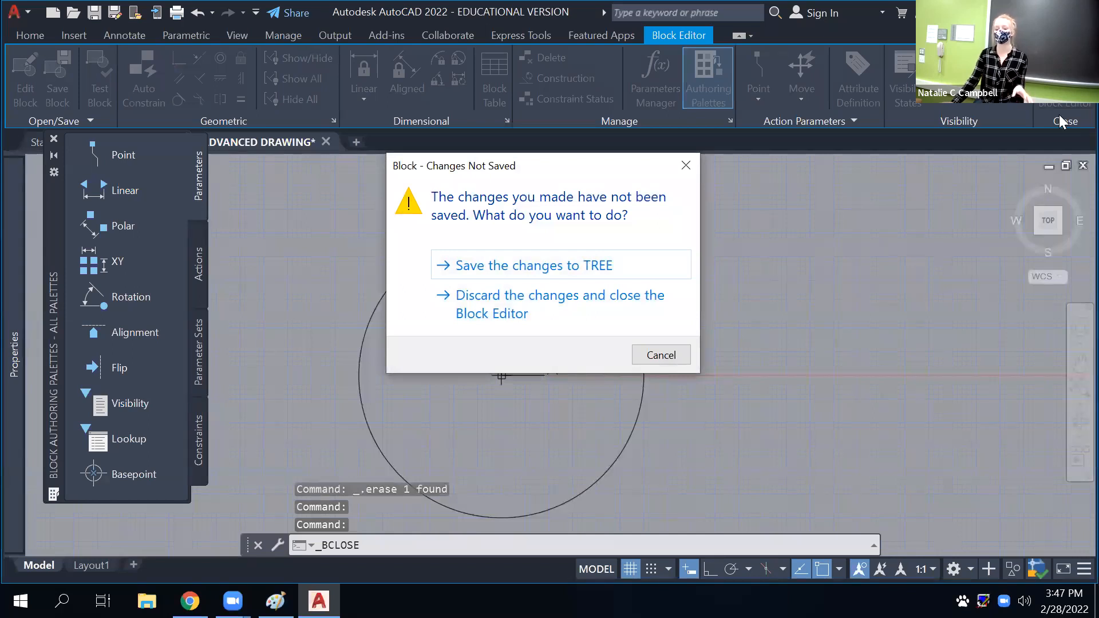
left_click(613, 268)
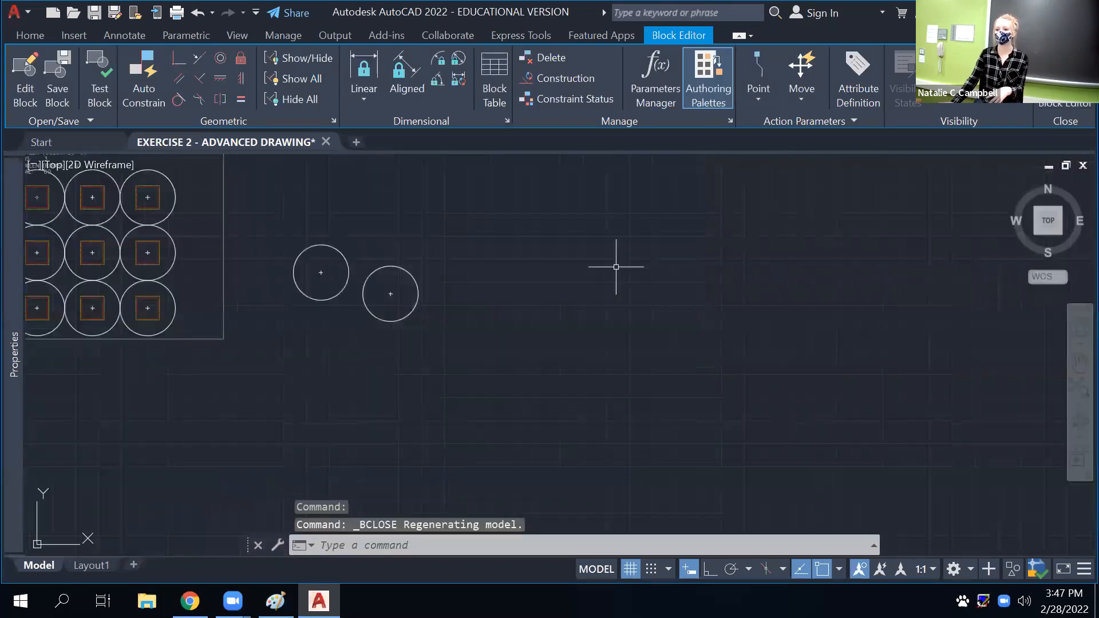
middle_click_drag(452, 252, 749, 329)
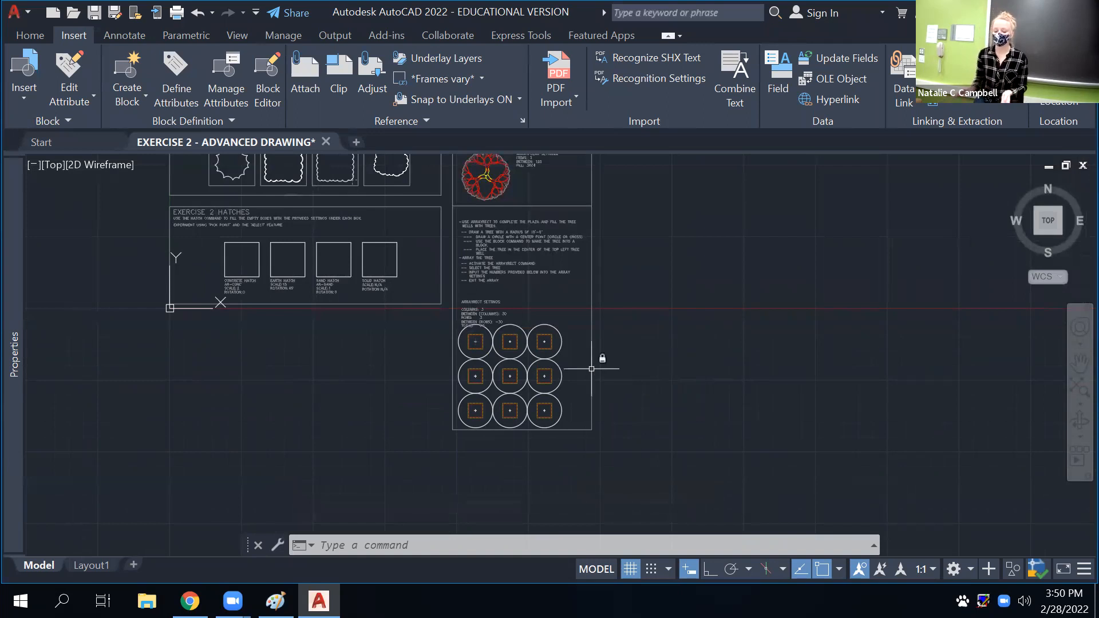
Examine the mirror exercise's plaza and the stone paving hatch on the west side of its mirror line
mouse_move(495, 250)
middle_mouse_down()
mouse_move(532, 466)
mouse_move(510, 369)
middle_mouse_up()
scroll(437, 294, "up", 5)
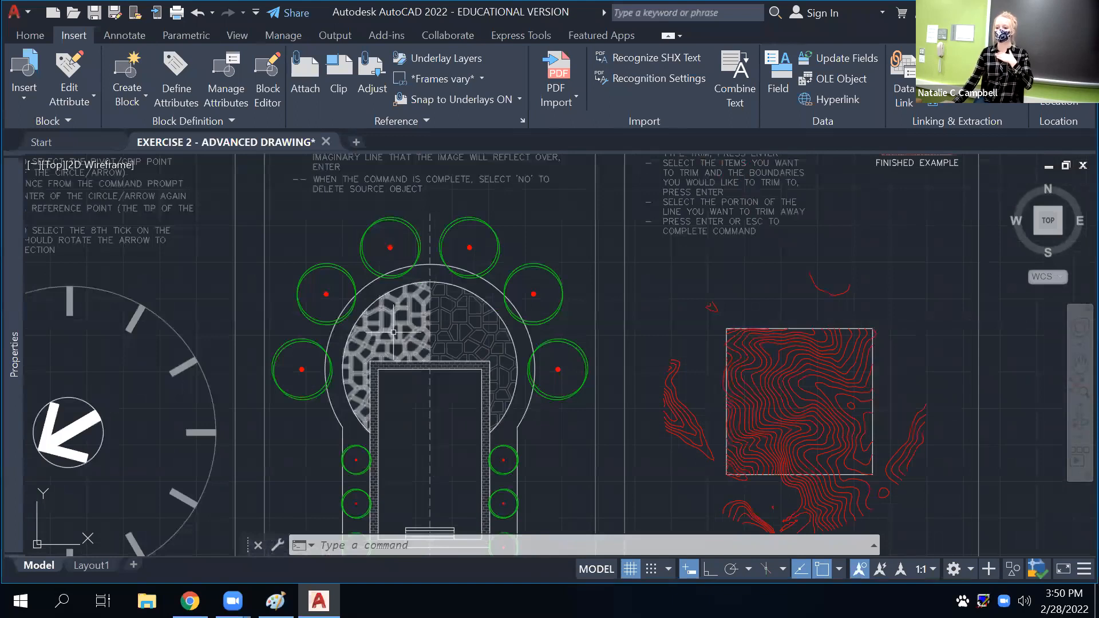
middle_click_drag(374, 385, 399, 354)
scroll(403, 320, "up", 3)
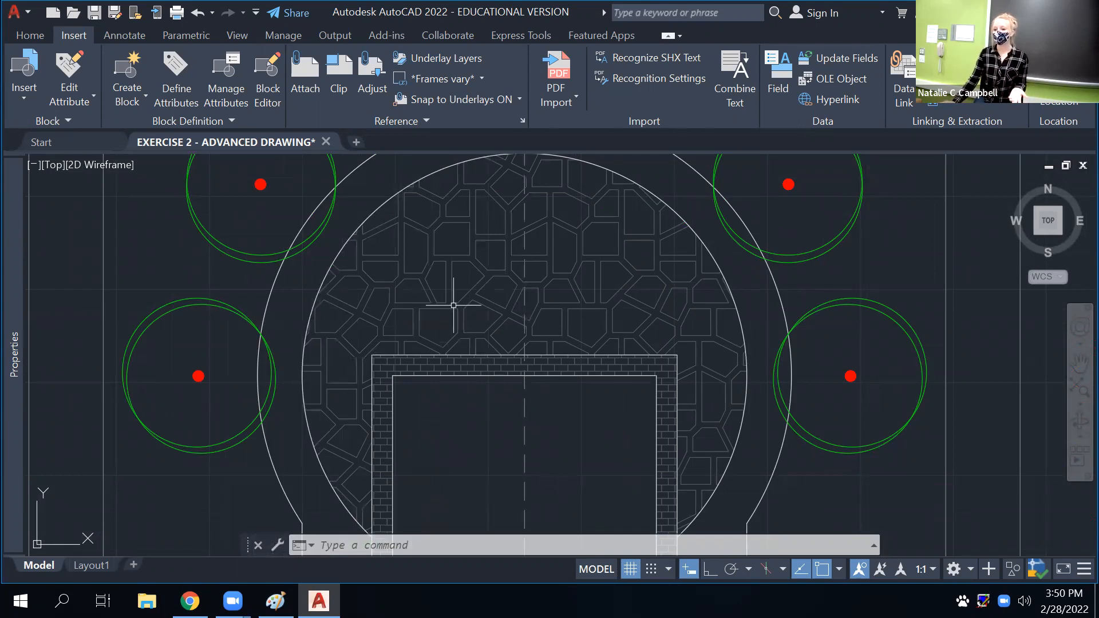
left_click(458, 302)
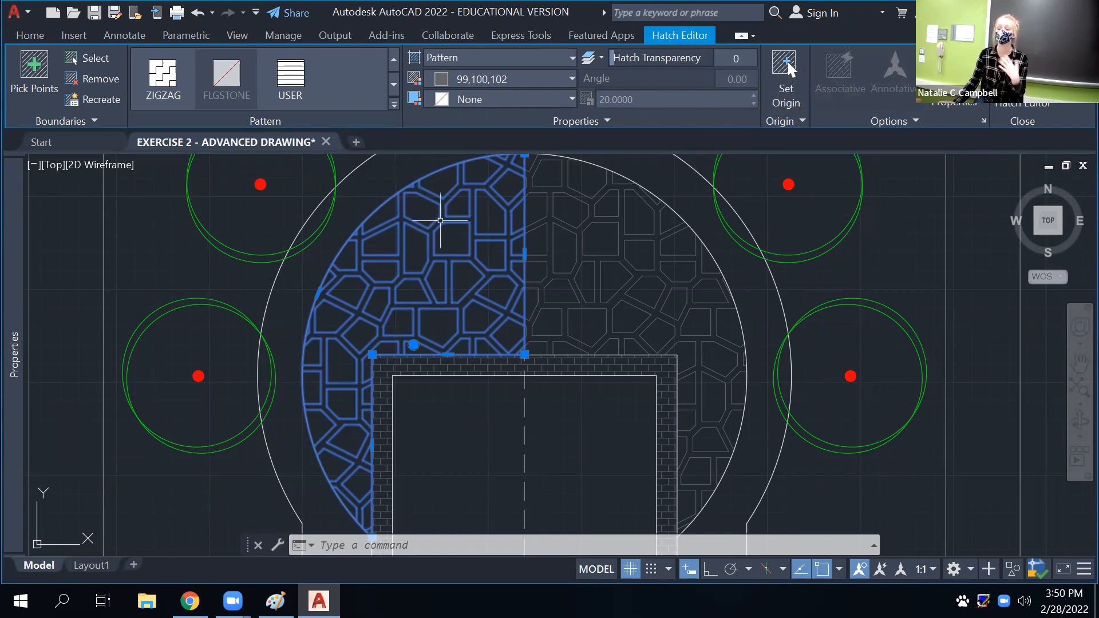
key("Escape")
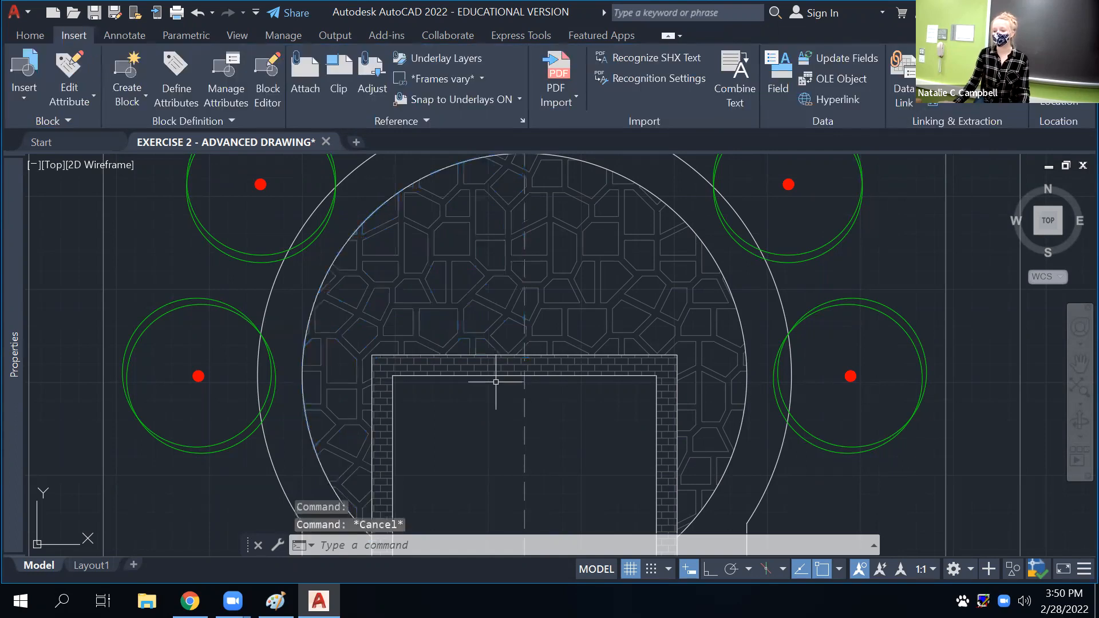
scroll(498, 376, "down", 5)
scroll(499, 353, "up", 2)
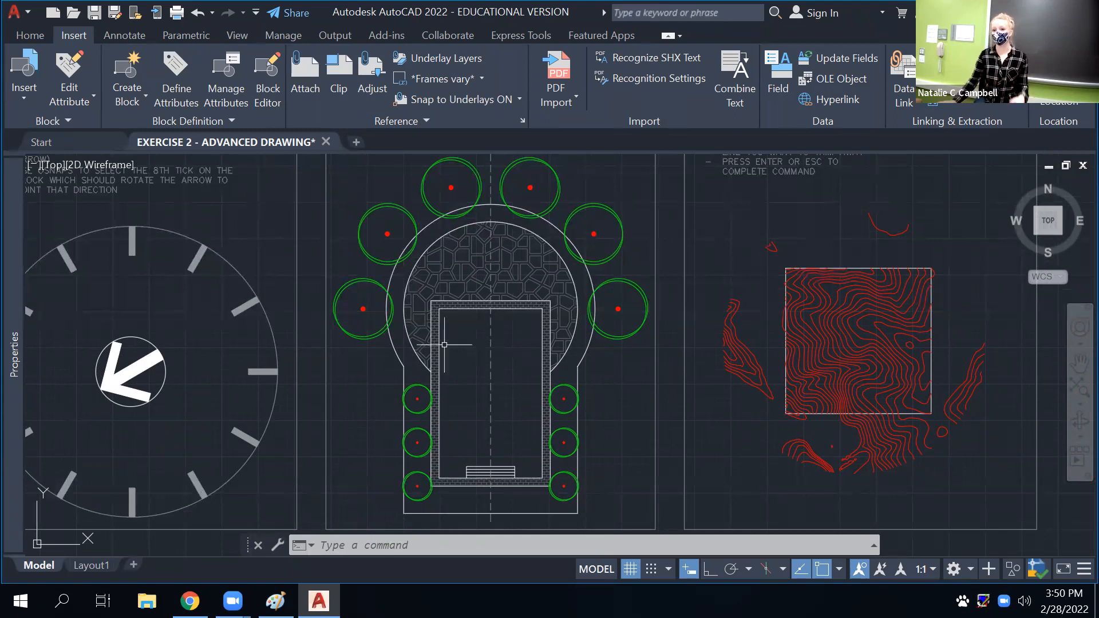
left_click(33, 41)
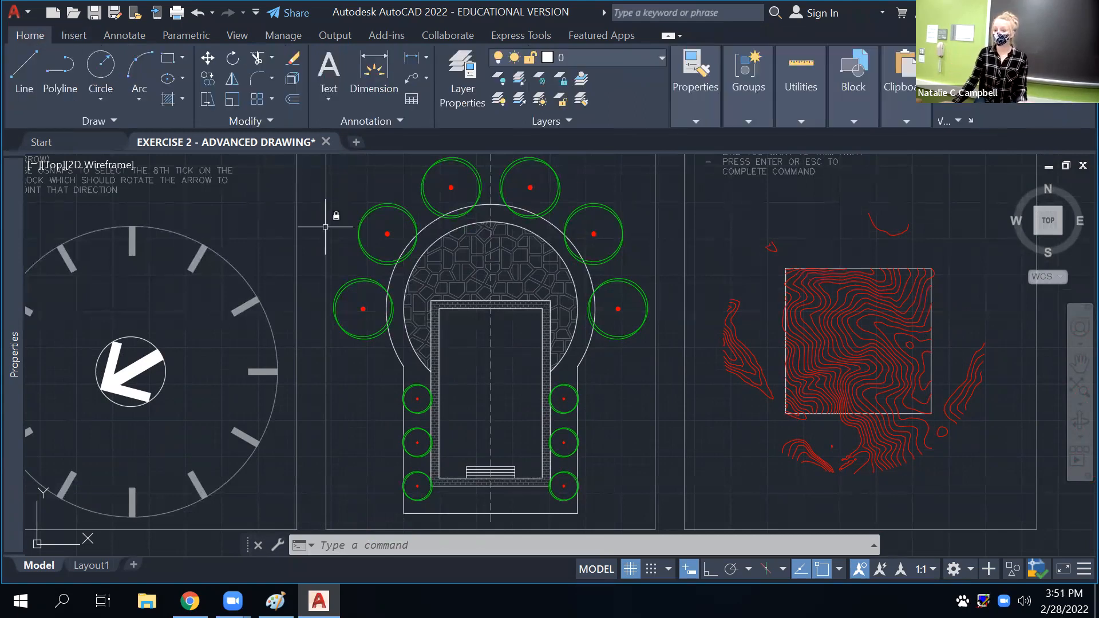
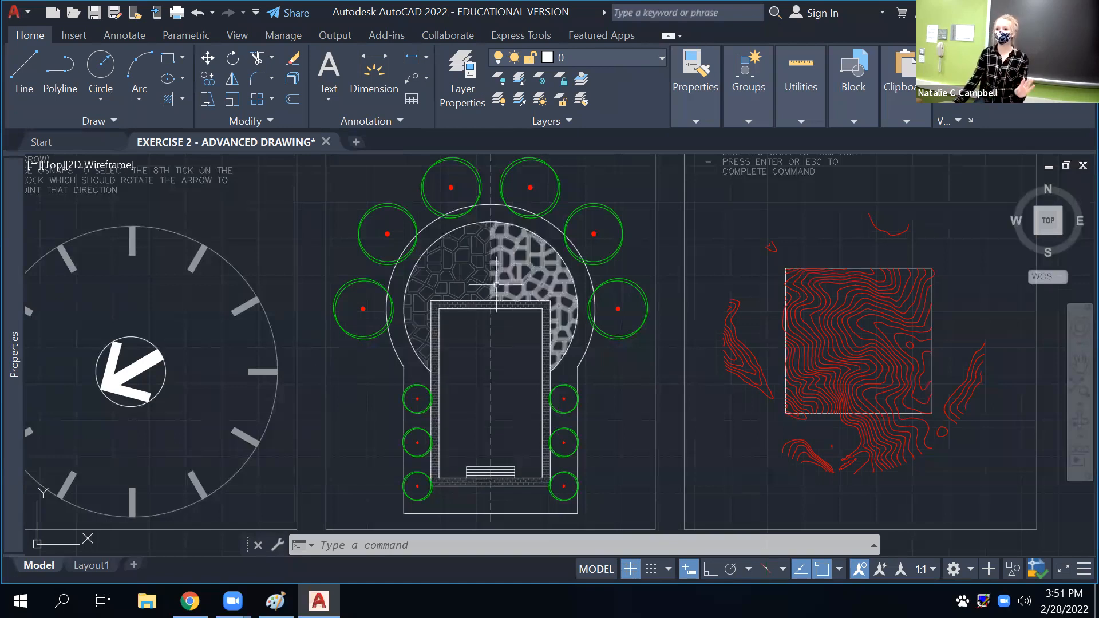
Examine the Exercise 2 Hatches instructions and box settings, along with the Hatch command's creation options
mouse_move(482, 300)
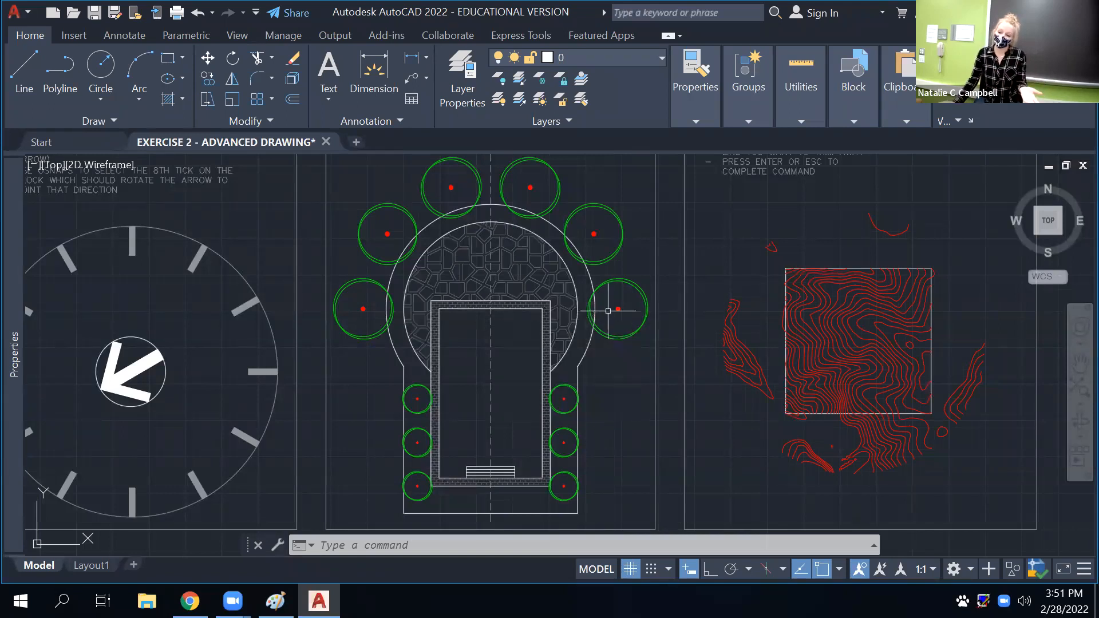
scroll(605, 327, "down", 6)
scroll(519, 510, "up", 4)
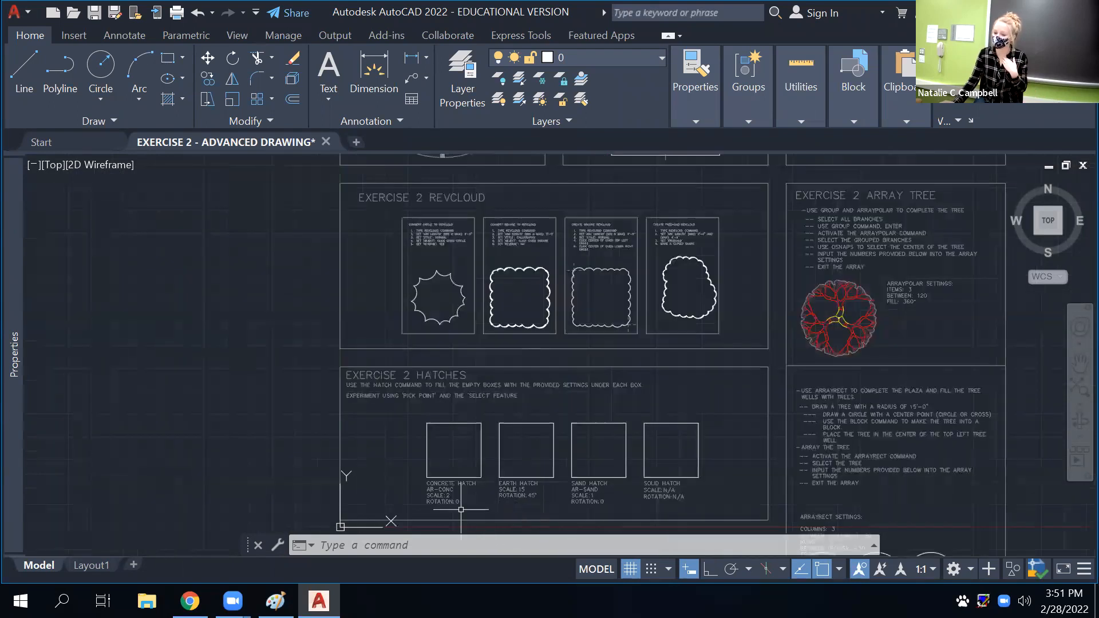
scroll(543, 498, "up", 3)
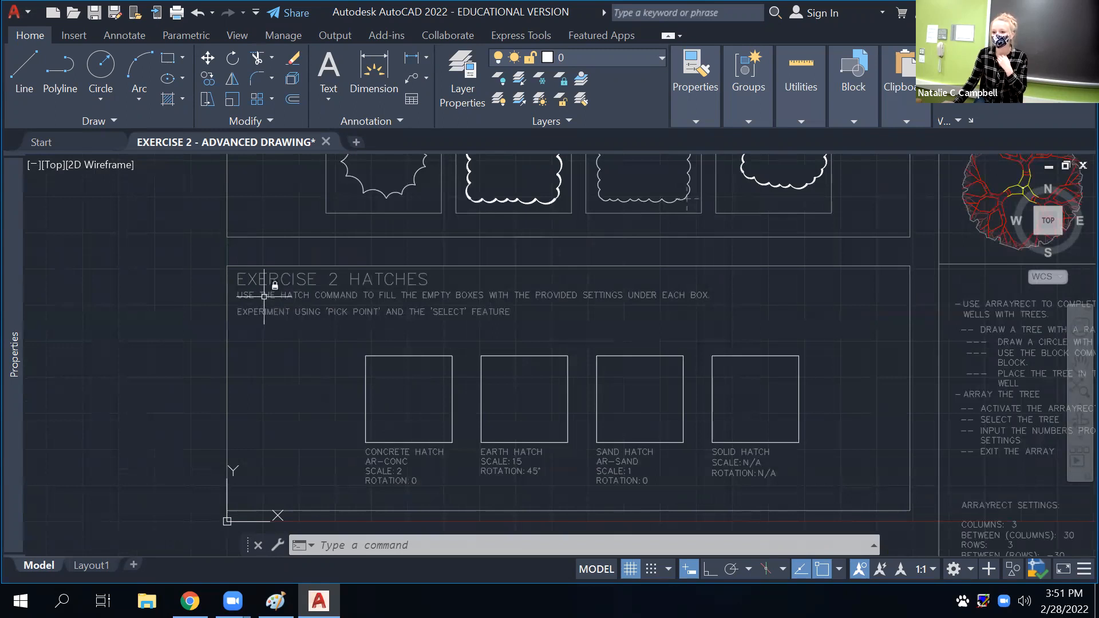
type("HATCH")
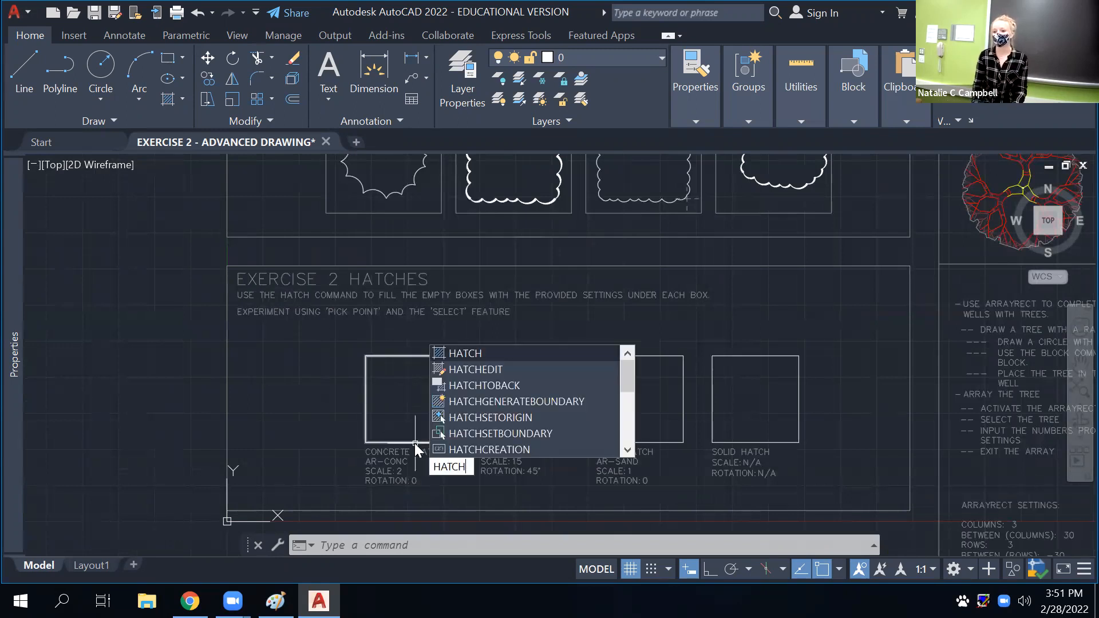
key("Return")
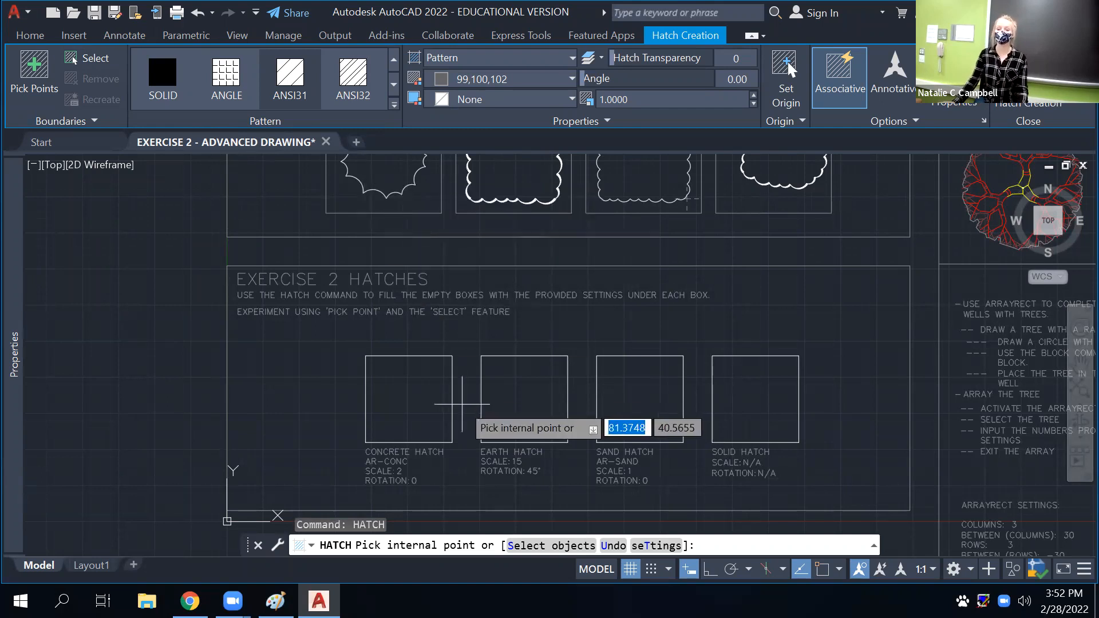
key("Escape")
Check in the object properties whether the concrete hatch box is a closed polyline
left_click(454, 375)
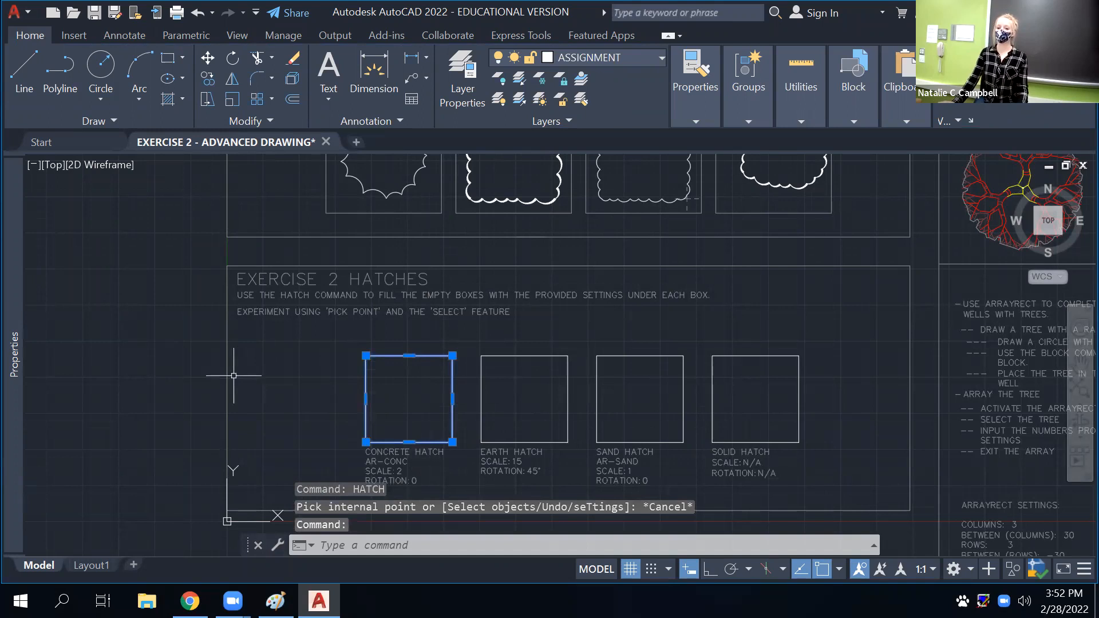
type("PROP")
key("Return")
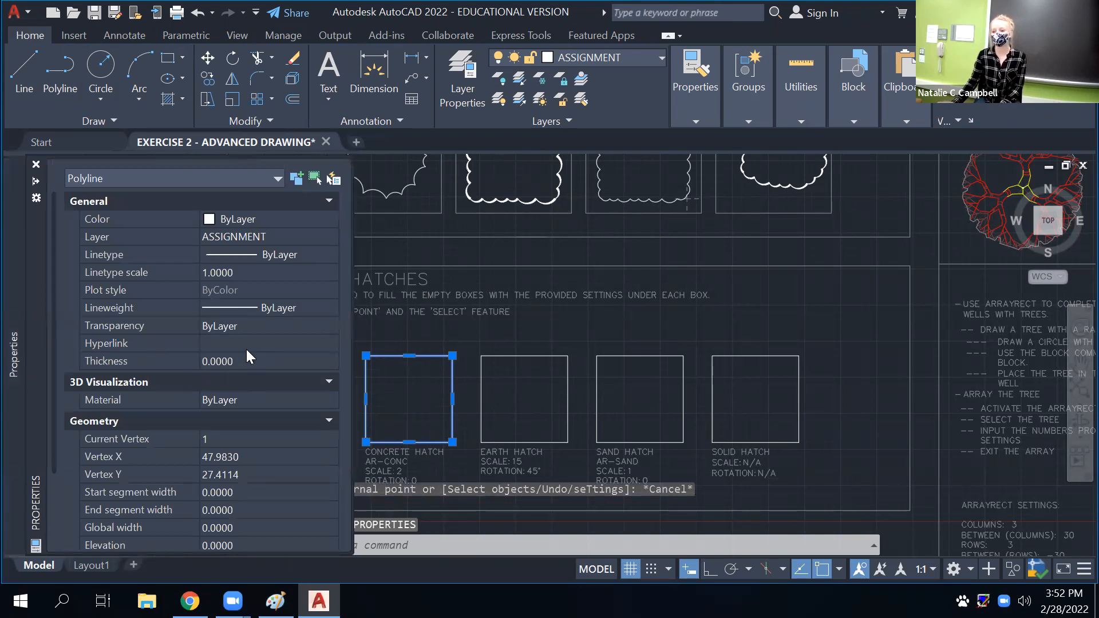
scroll(214, 331, "down", 3)
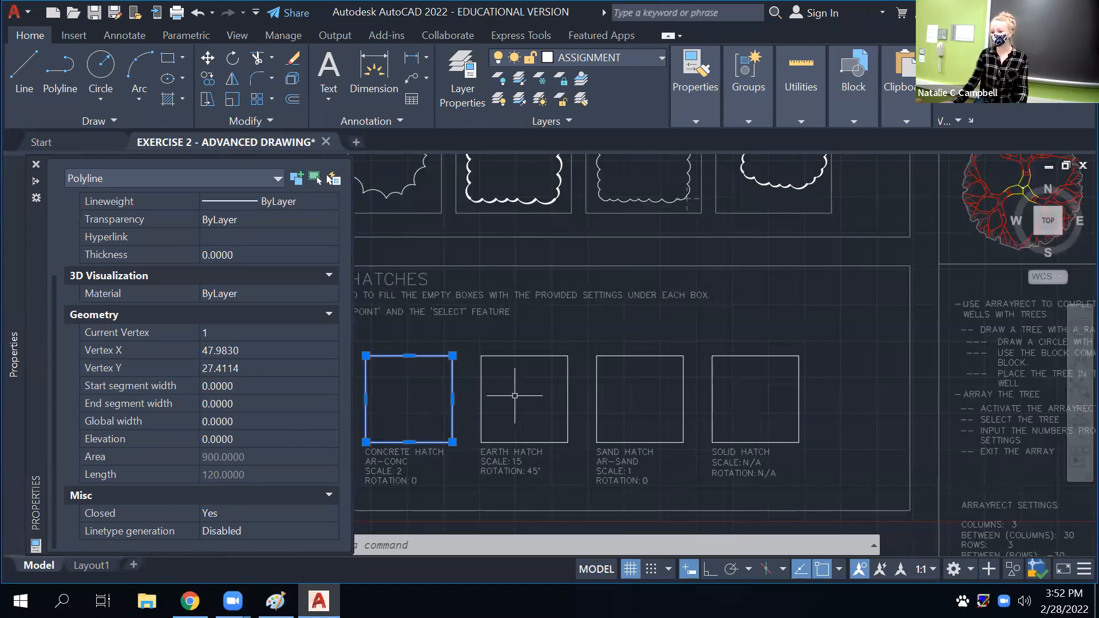
key("Escape")
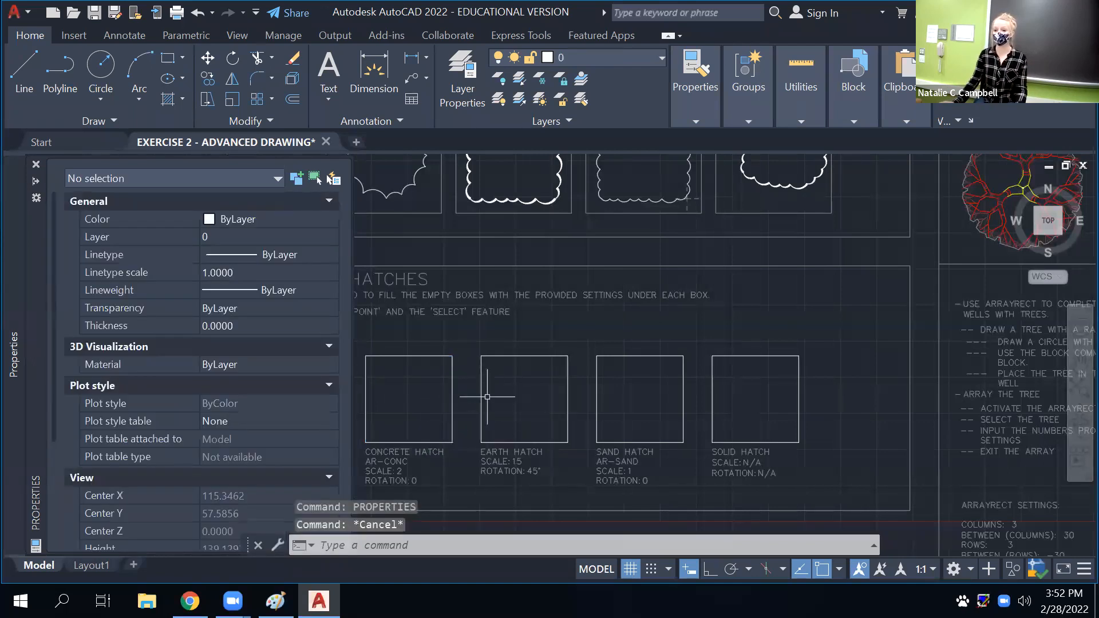
left_click(36, 182)
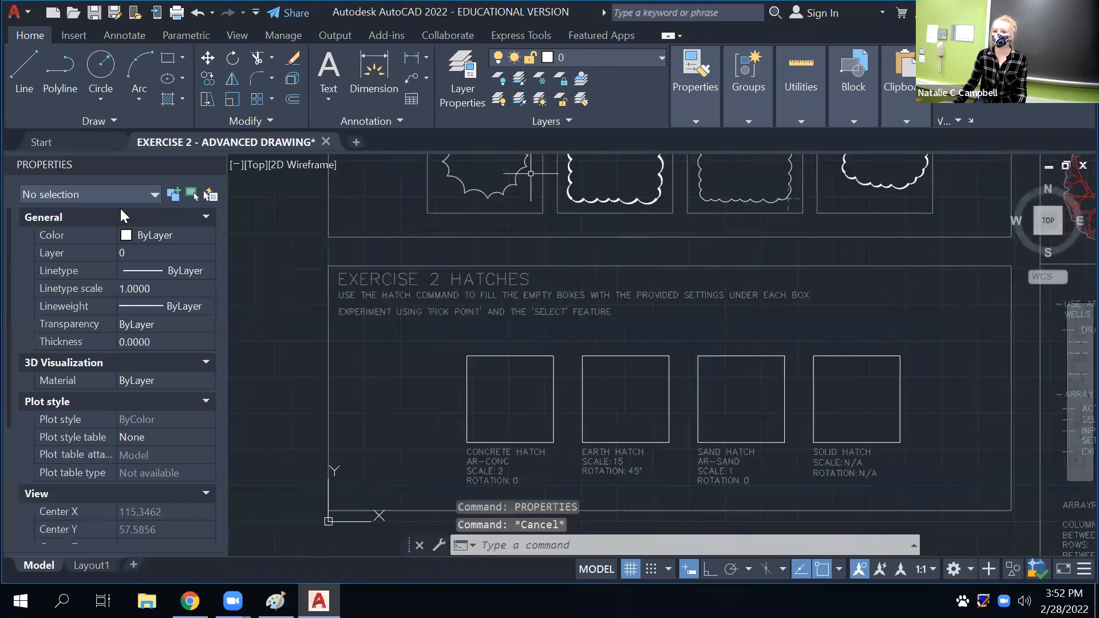
left_click(199, 164)
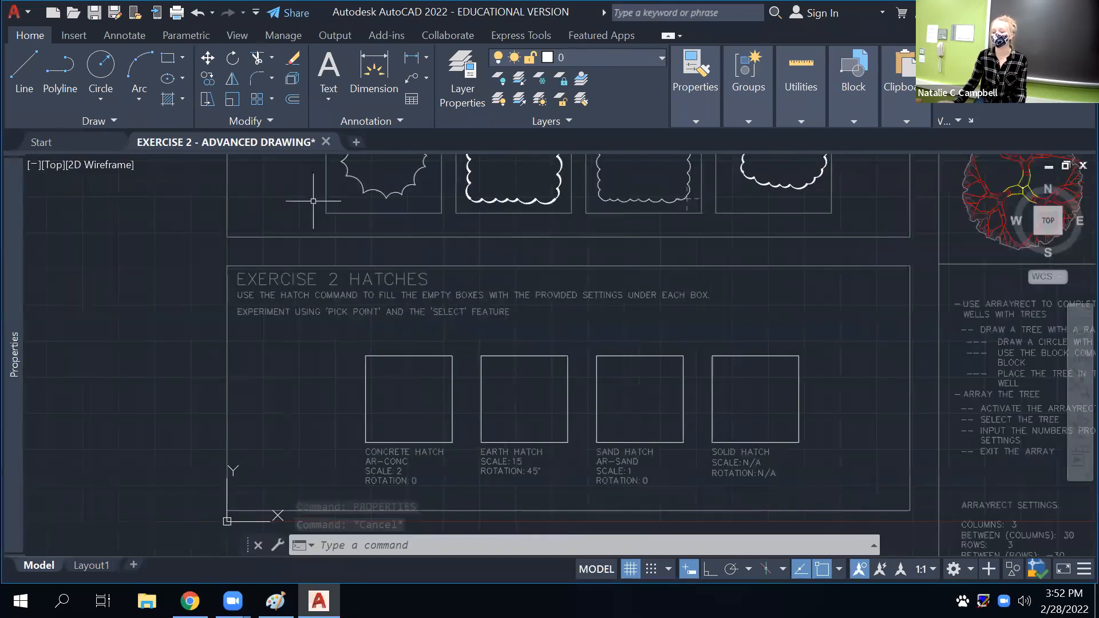
Start the Hatch command and compare its internal-point preview in the branching array tree, the freehand revision cloud and the concrete box
scroll(363, 394, "up", 2)
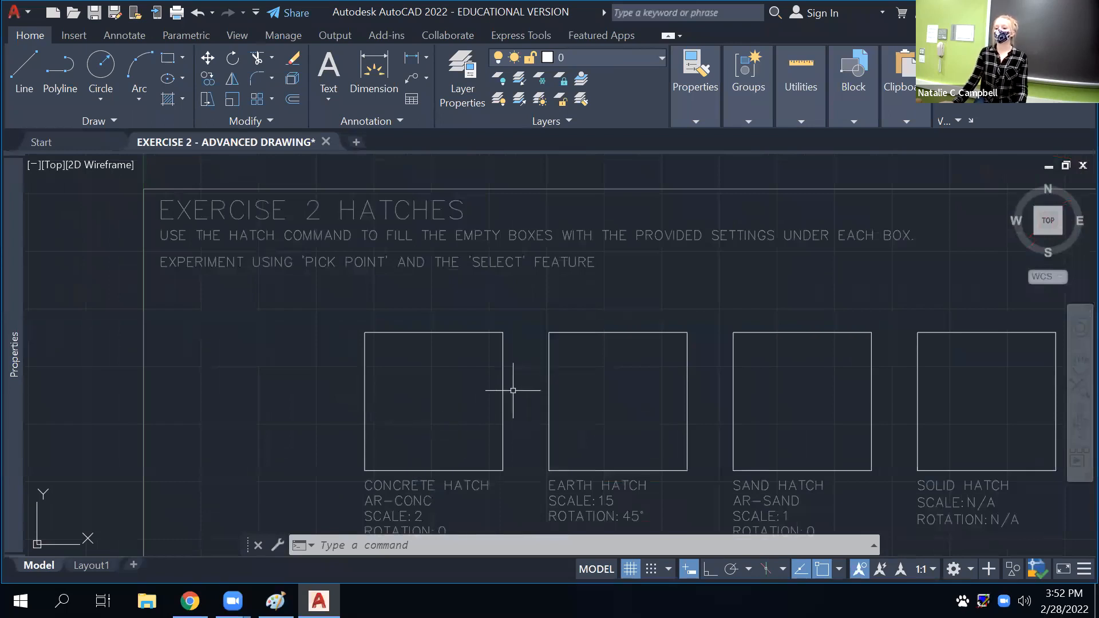
type("H")
key("Return")
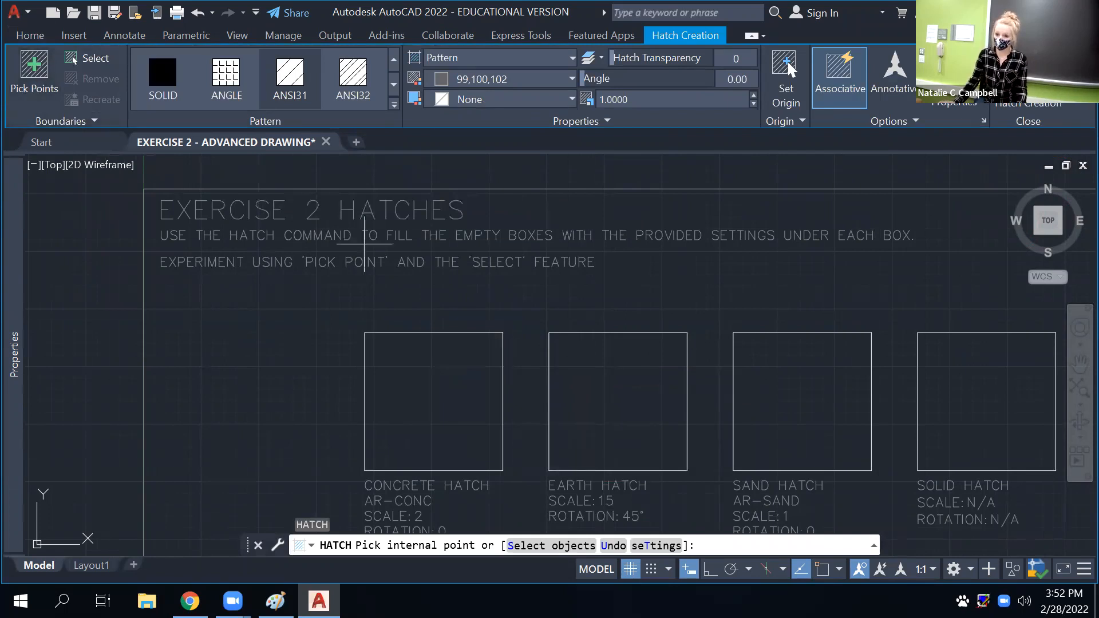
scroll(467, 419, "down", 6)
middle_click_drag(510, 426, 430, 425)
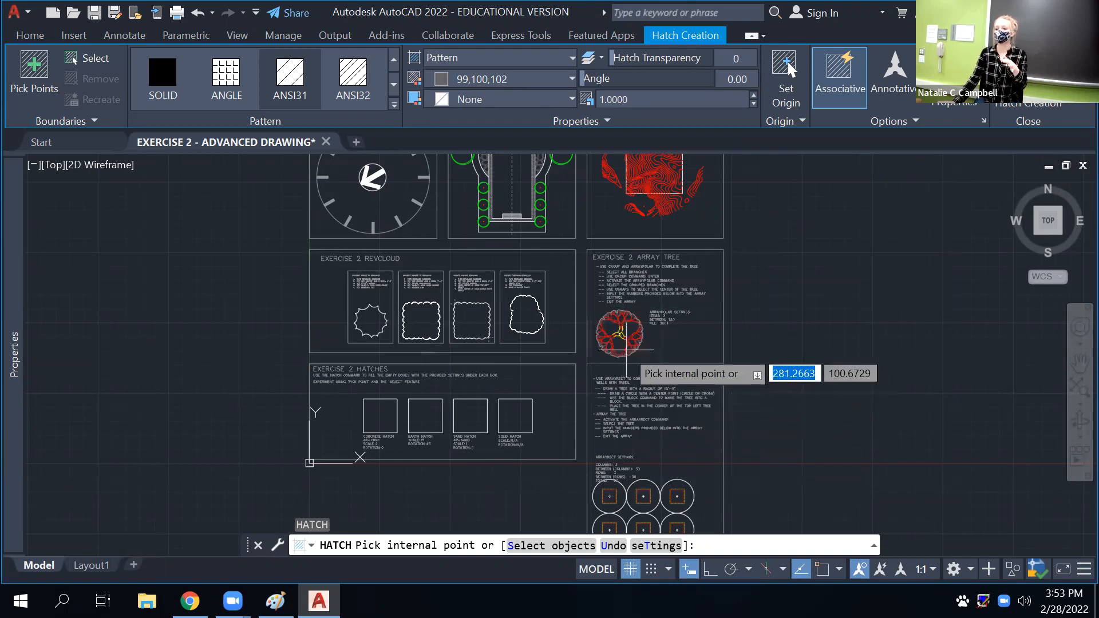
scroll(628, 329, "up", 10)
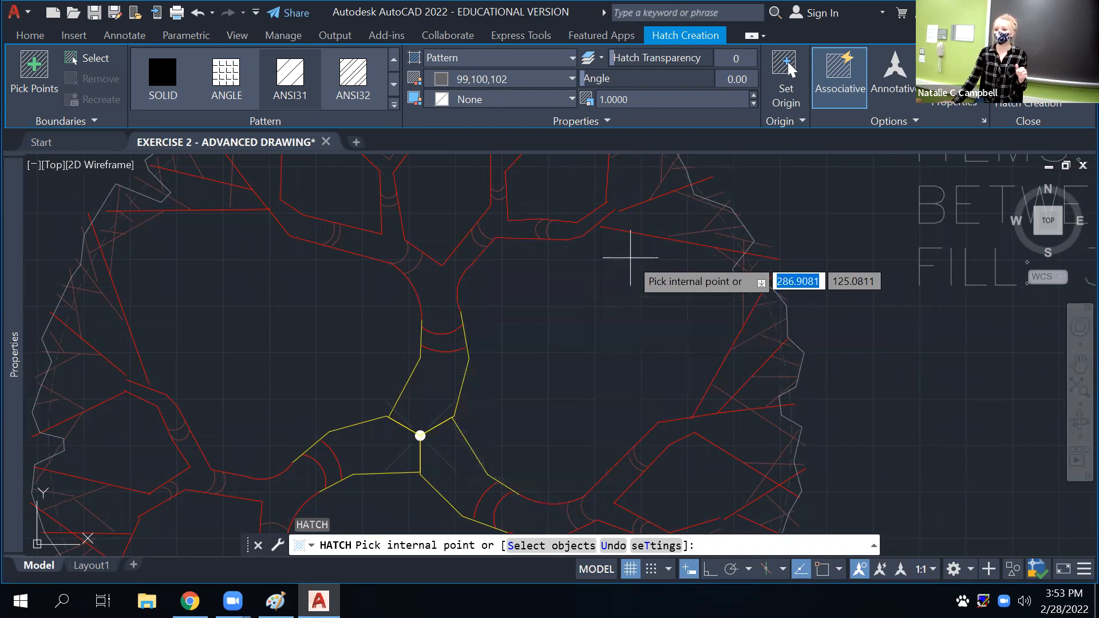
scroll(607, 244, "up", 2)
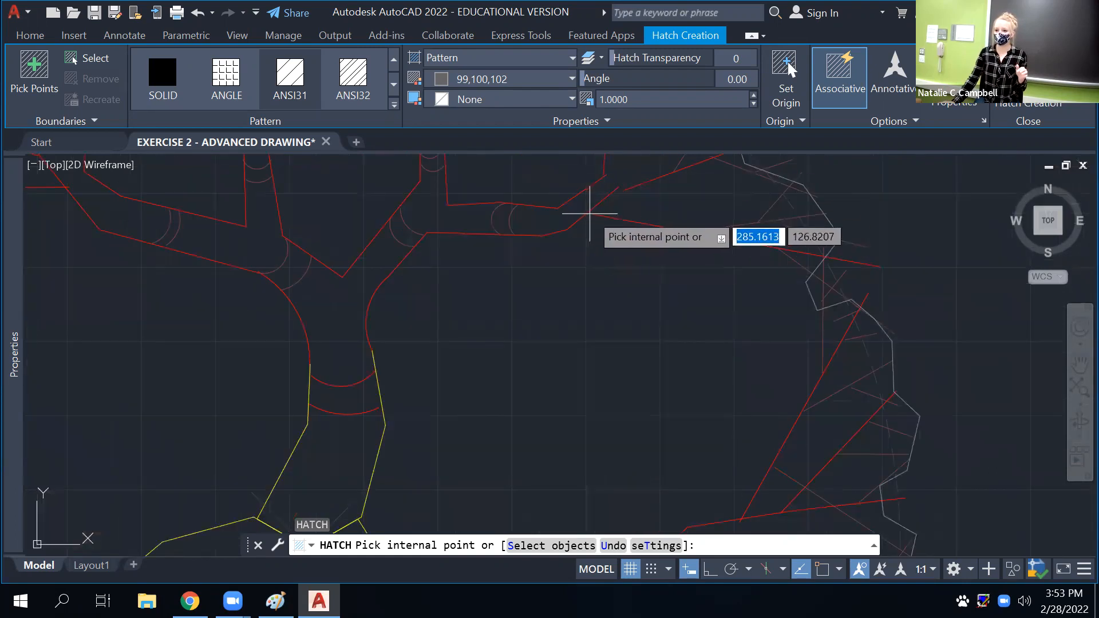
scroll(553, 424, "down", 10)
mouse_move(541, 428)
middle_mouse_down()
mouse_move(584, 401)
mouse_move(656, 383)
middle_mouse_up()
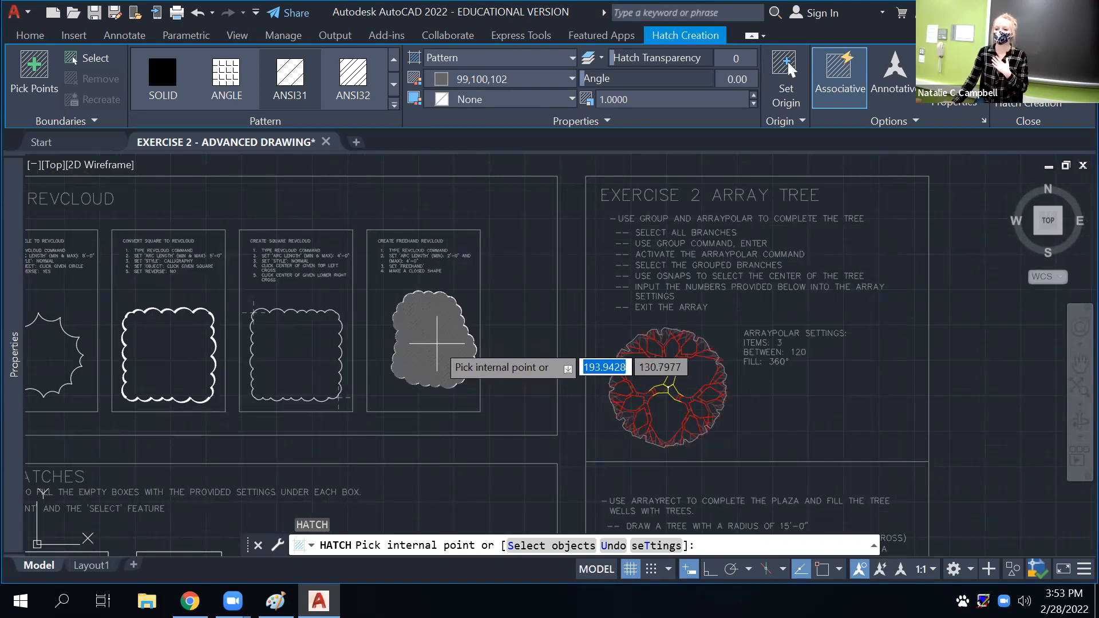
scroll(438, 344, "up", 6)
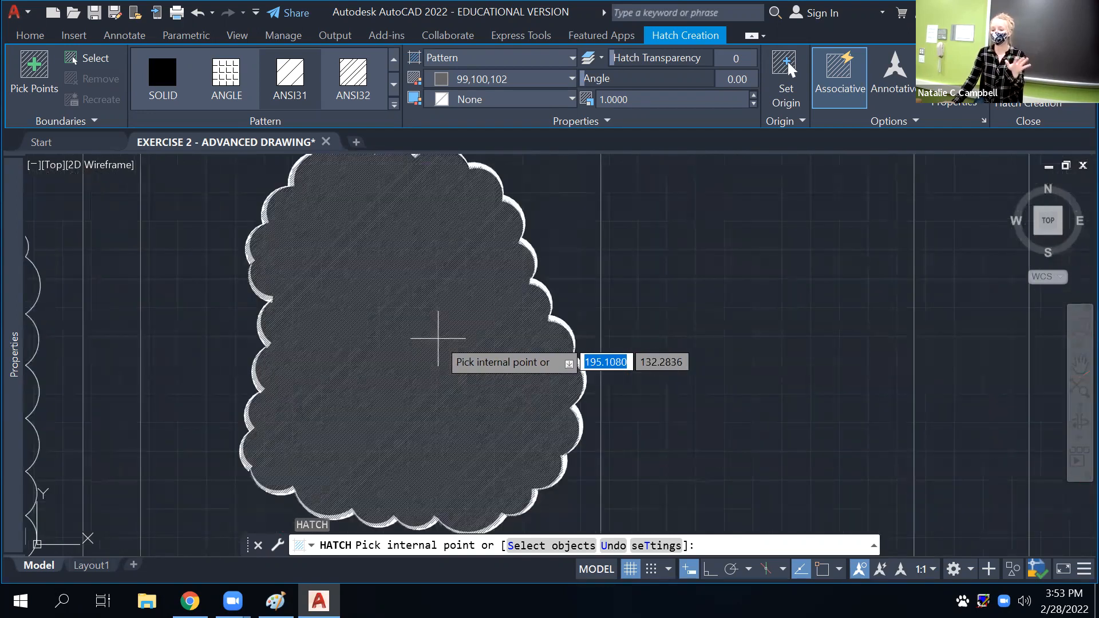
scroll(437, 338, "down", 8)
middle_click_drag(238, 471, 338, 444)
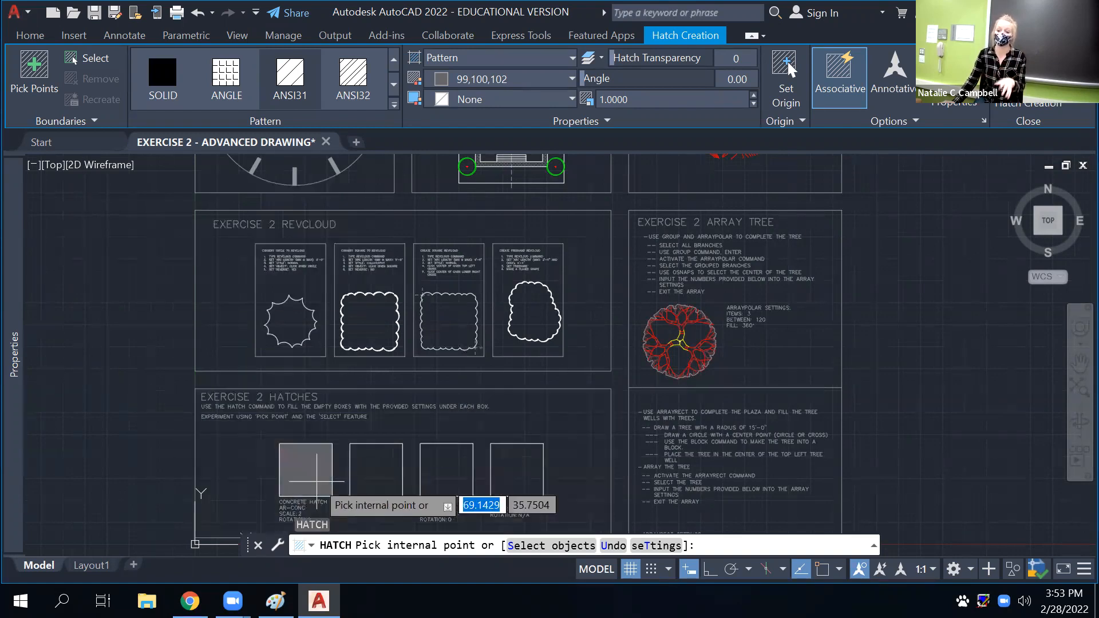
Hatch the concrete box by selecting its boundary object, using the ANSI31 pattern at scale 1
left_click(93, 58)
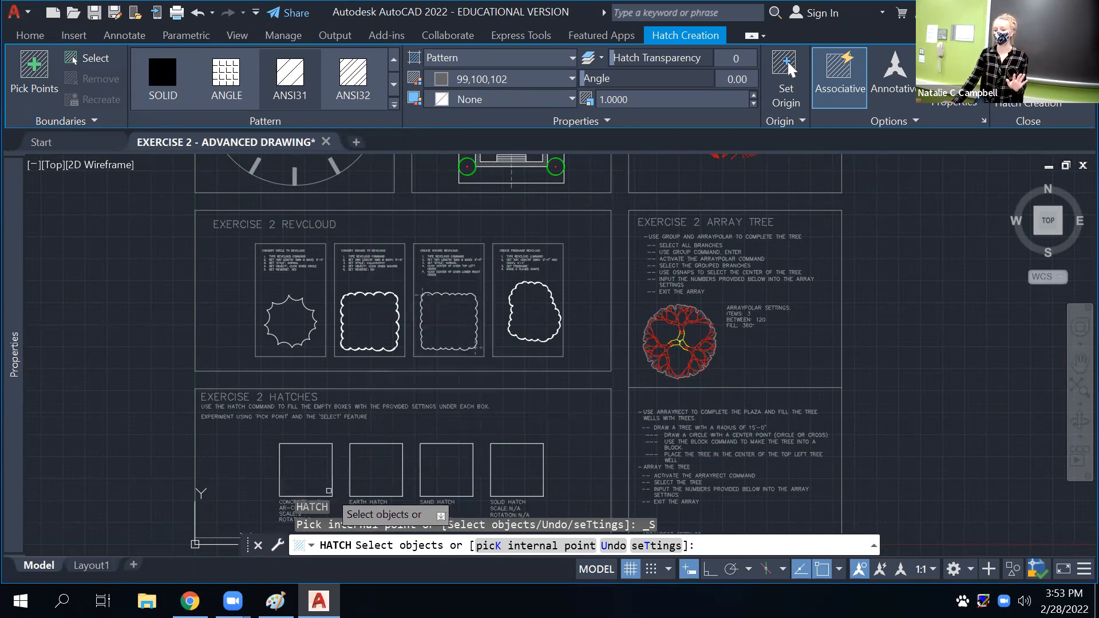
left_click(333, 489)
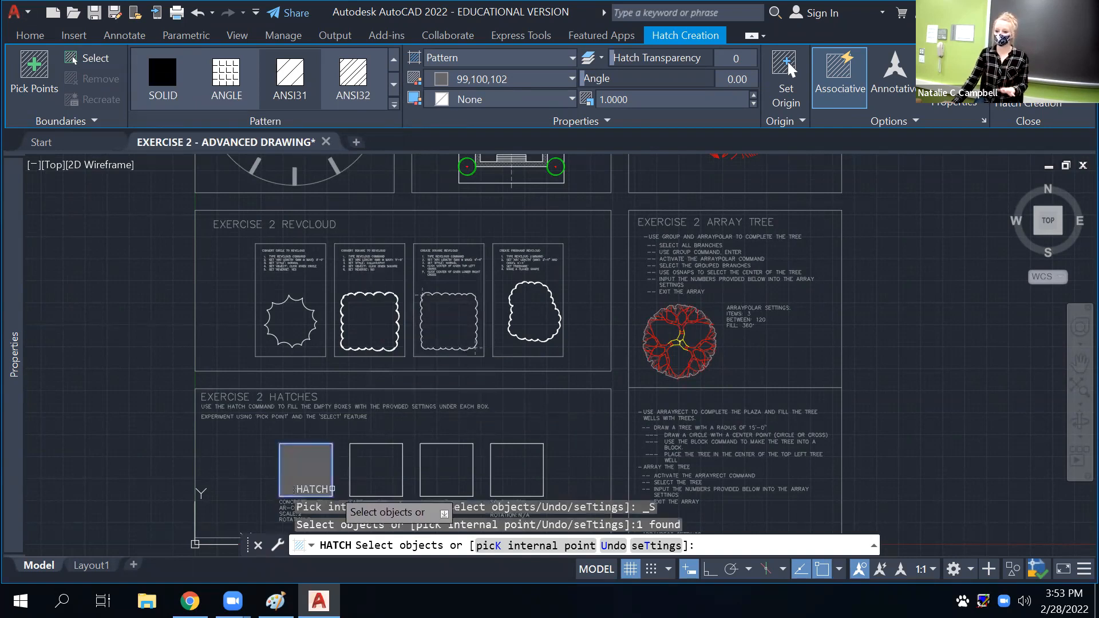
middle_click_drag(313, 421, 383, 351)
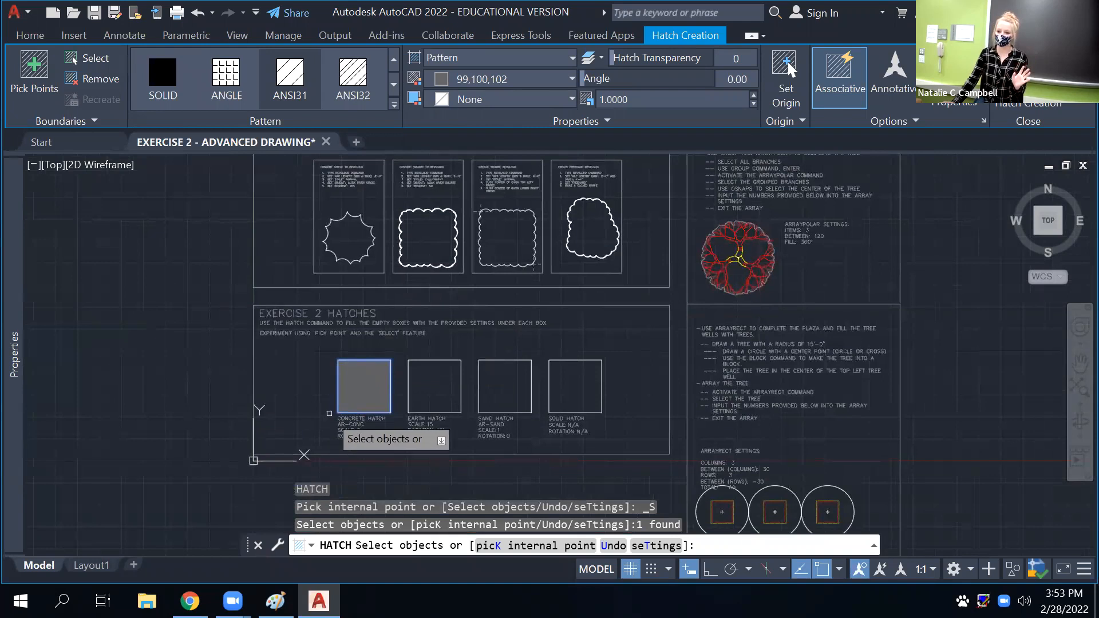
scroll(346, 395, "up", 4)
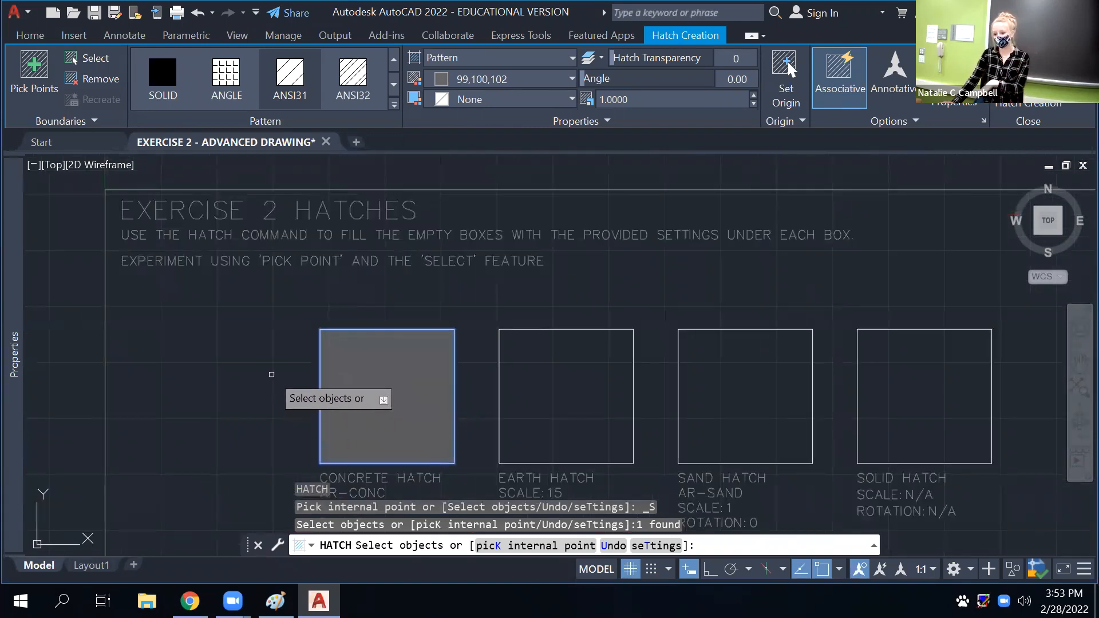
key("Return")
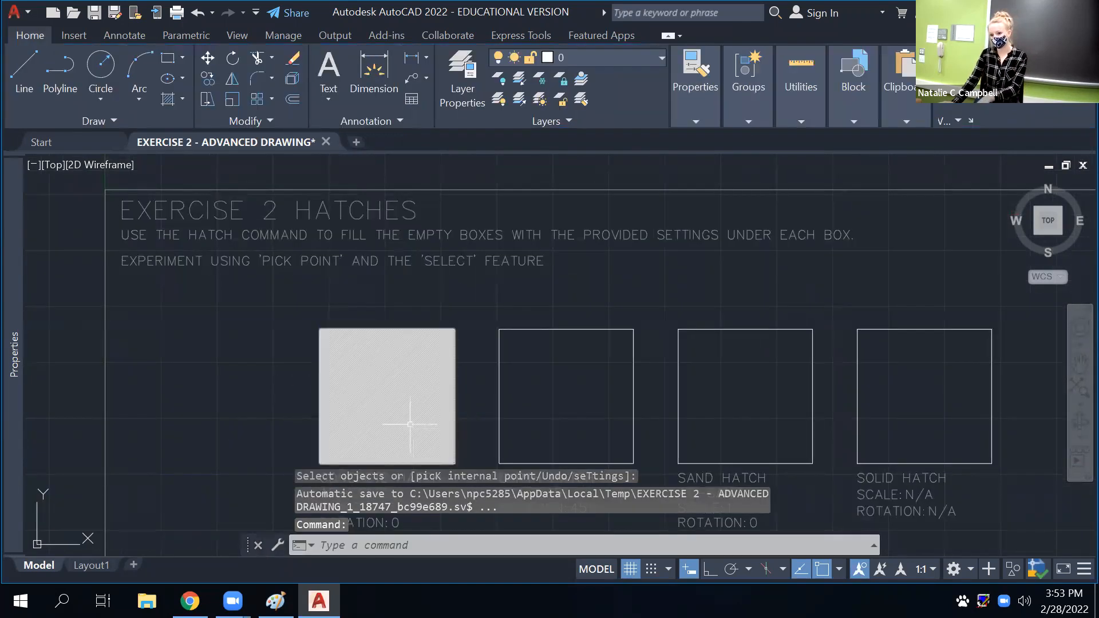
Change the concrete box's hatch pattern to AR-CONC
left_click(367, 404)
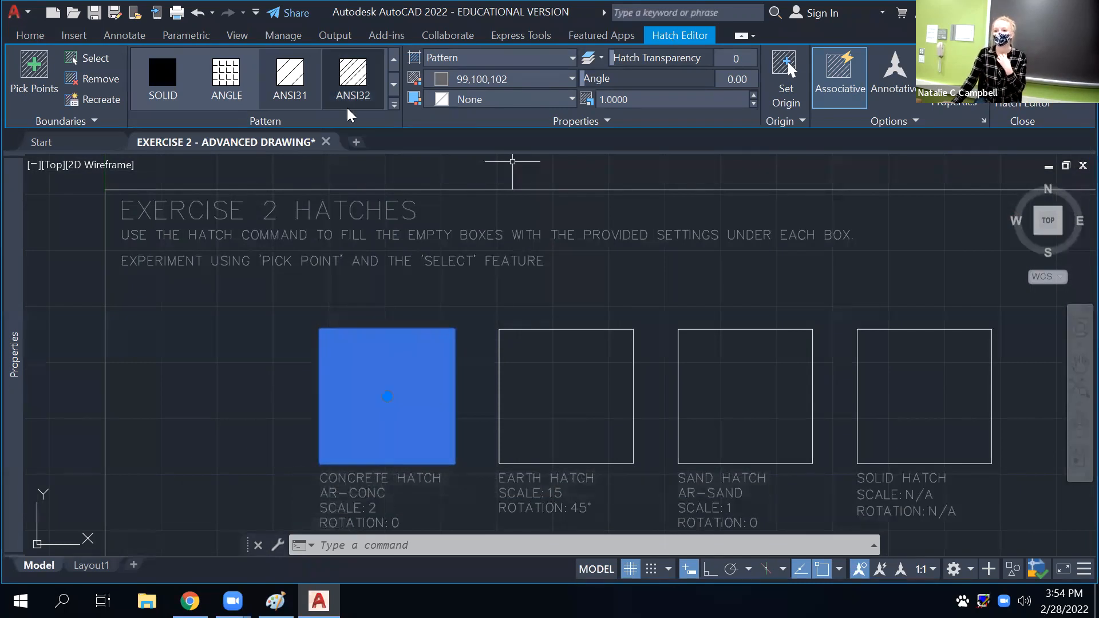
left_click(178, 76)
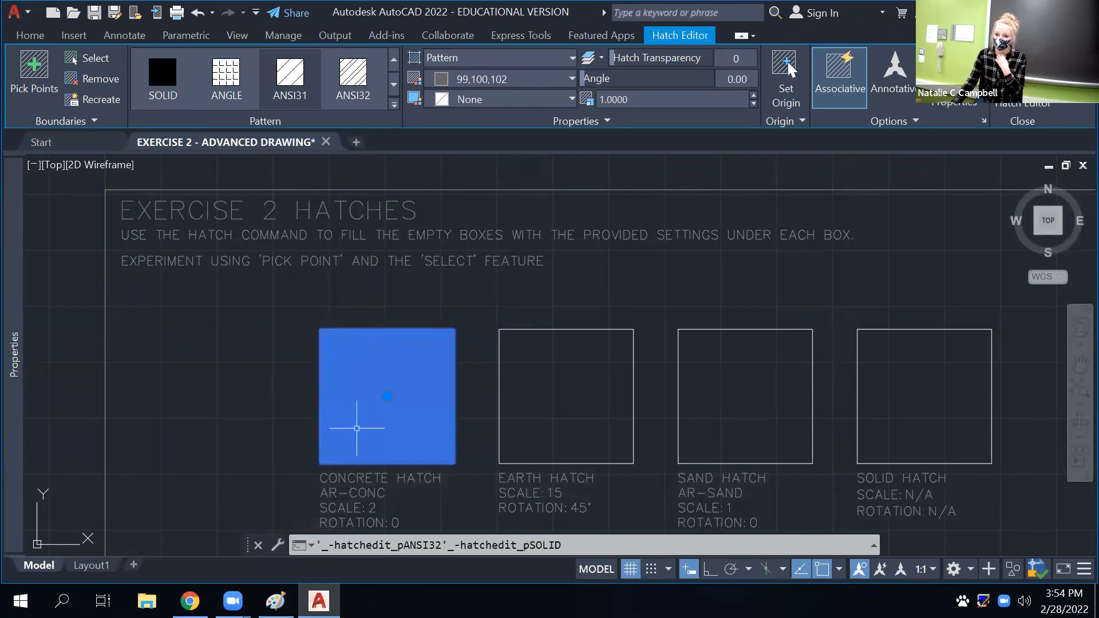
left_click(394, 104)
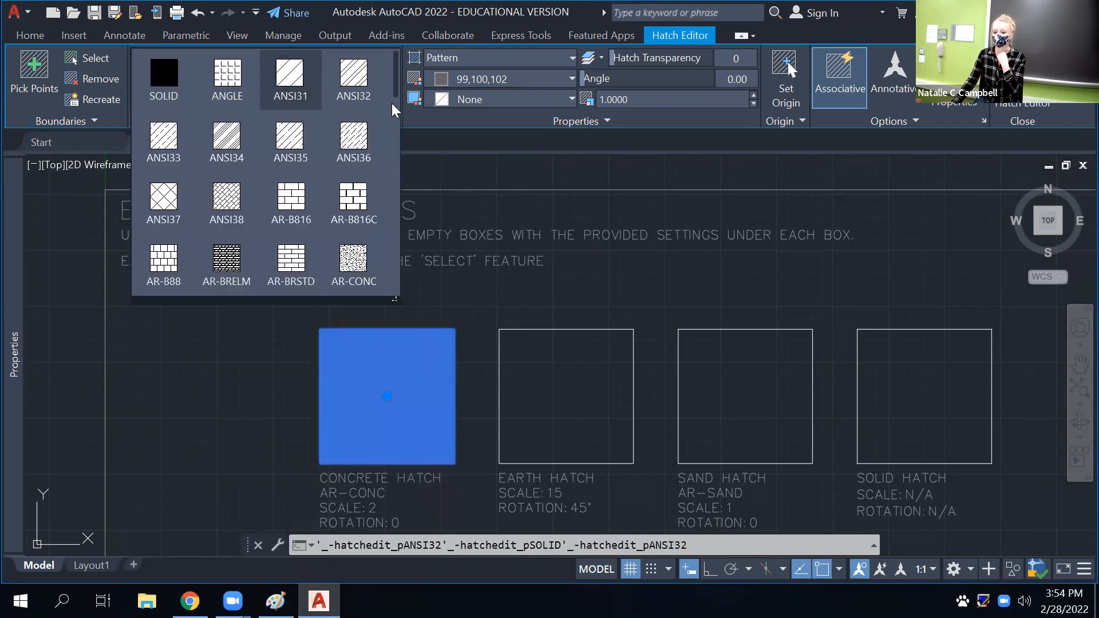
scroll(286, 183, "down", 1)
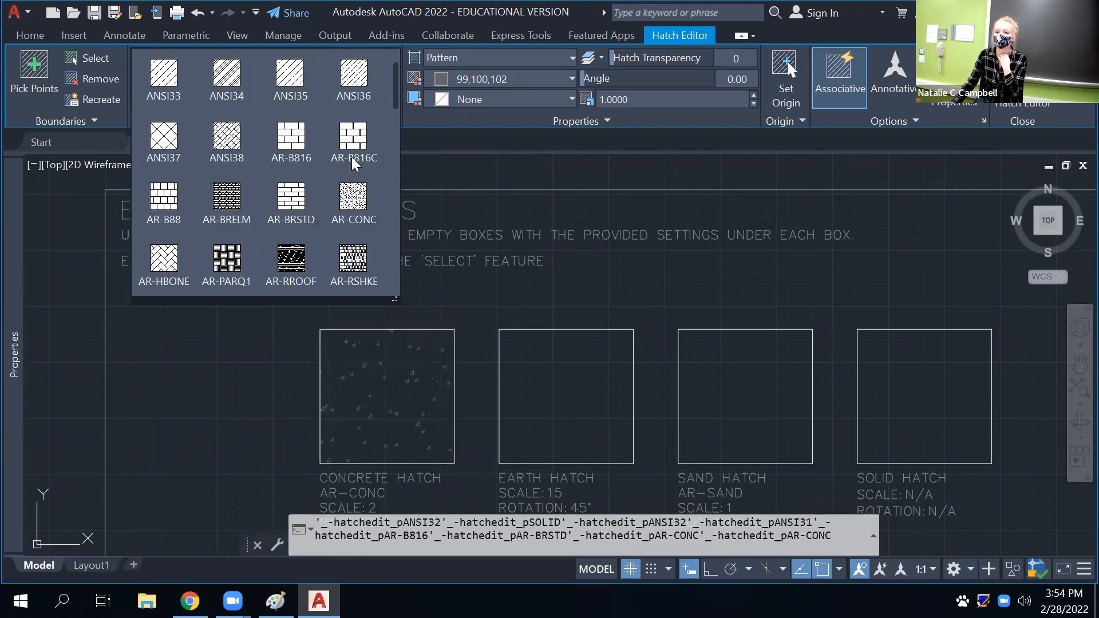
scroll(318, 219, "down", 1)
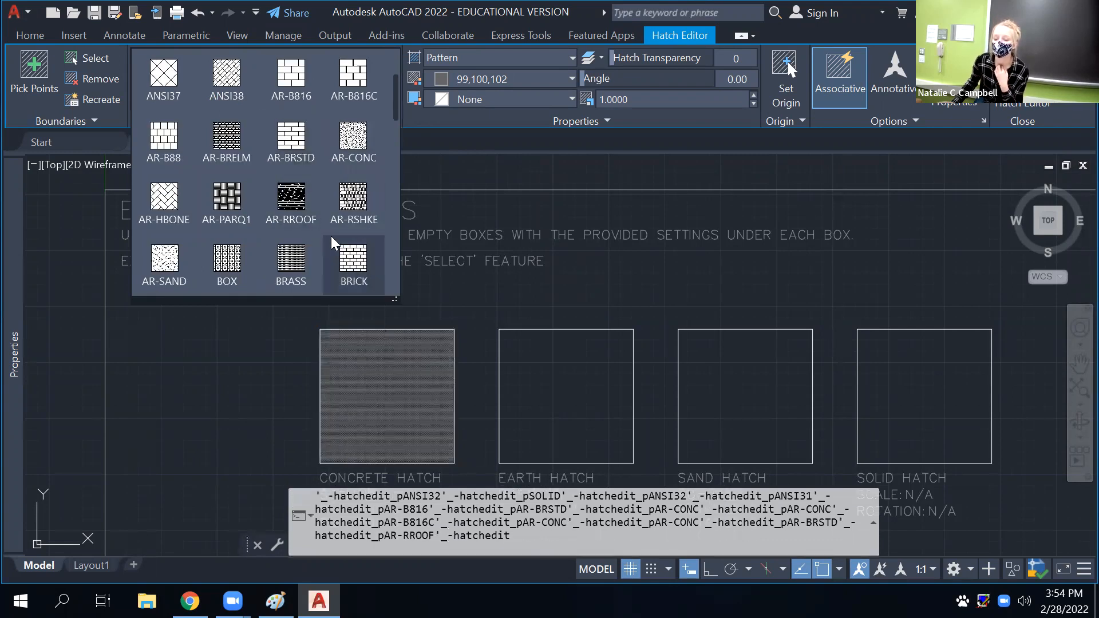
left_click(353, 136)
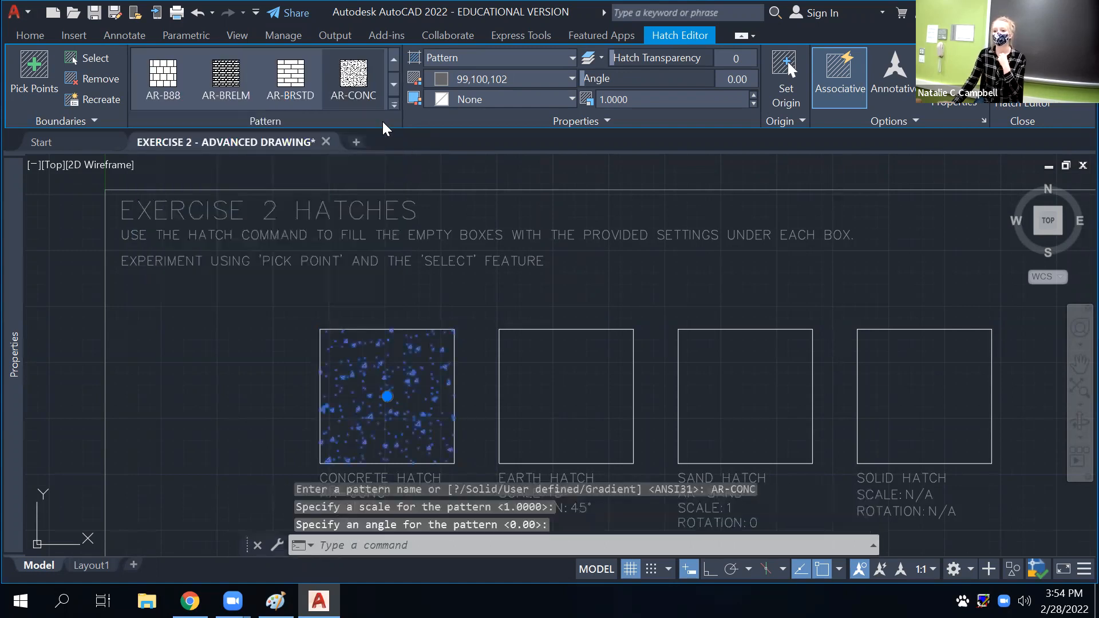
Set the concrete box's hatch pattern scale to 2 and finish editing the hatch
scroll(435, 395, "up", 3)
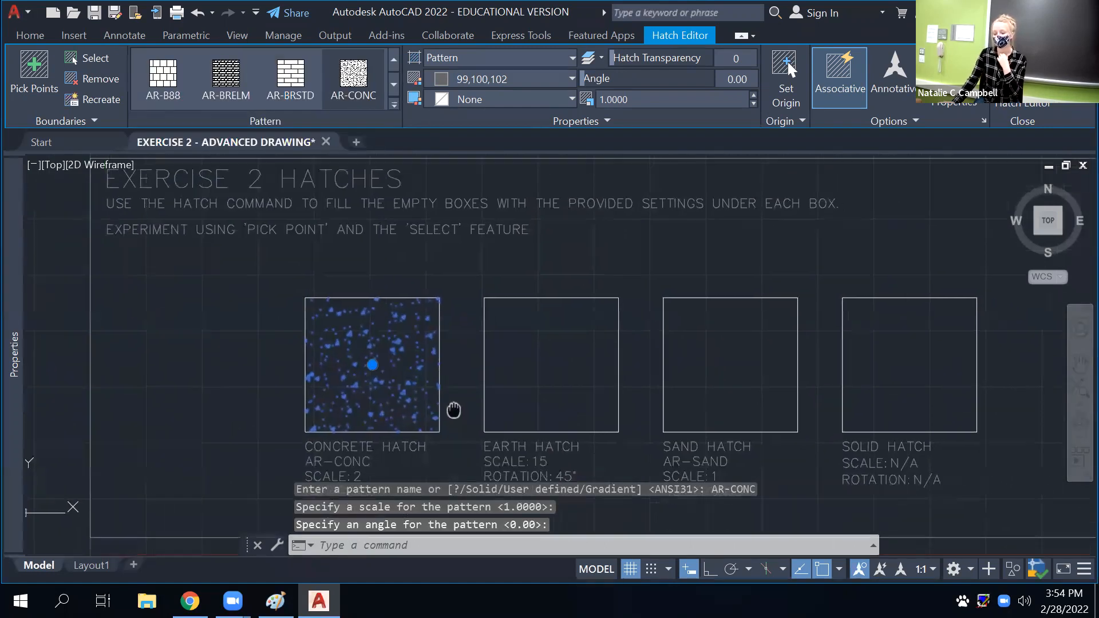
scroll(392, 375, "up", 2)
scroll(238, 393, "down", 5)
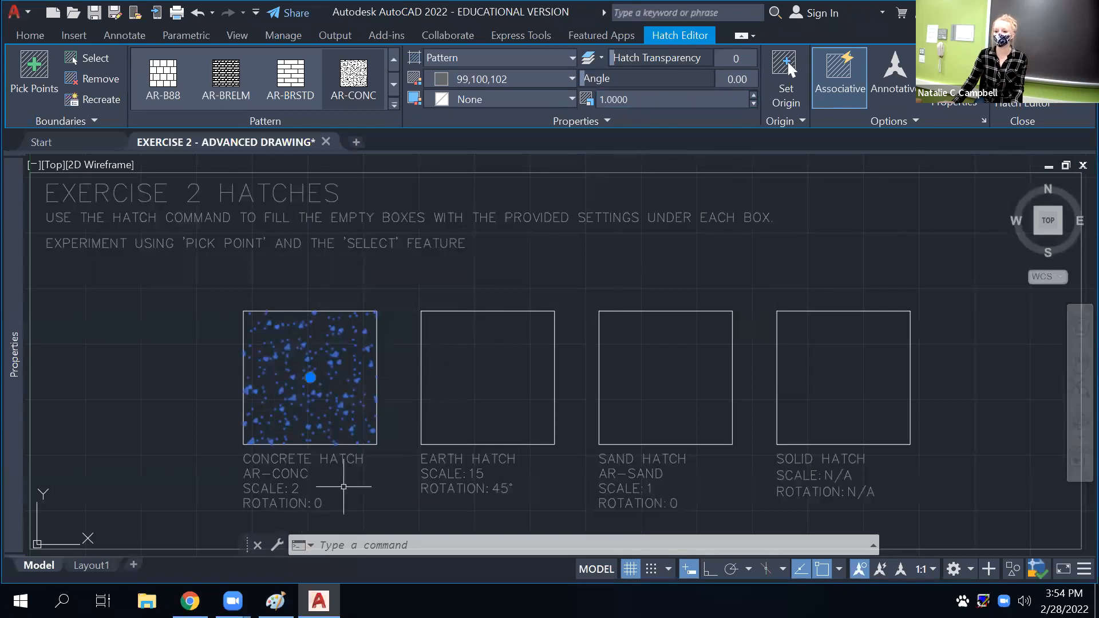
left_click(652, 97)
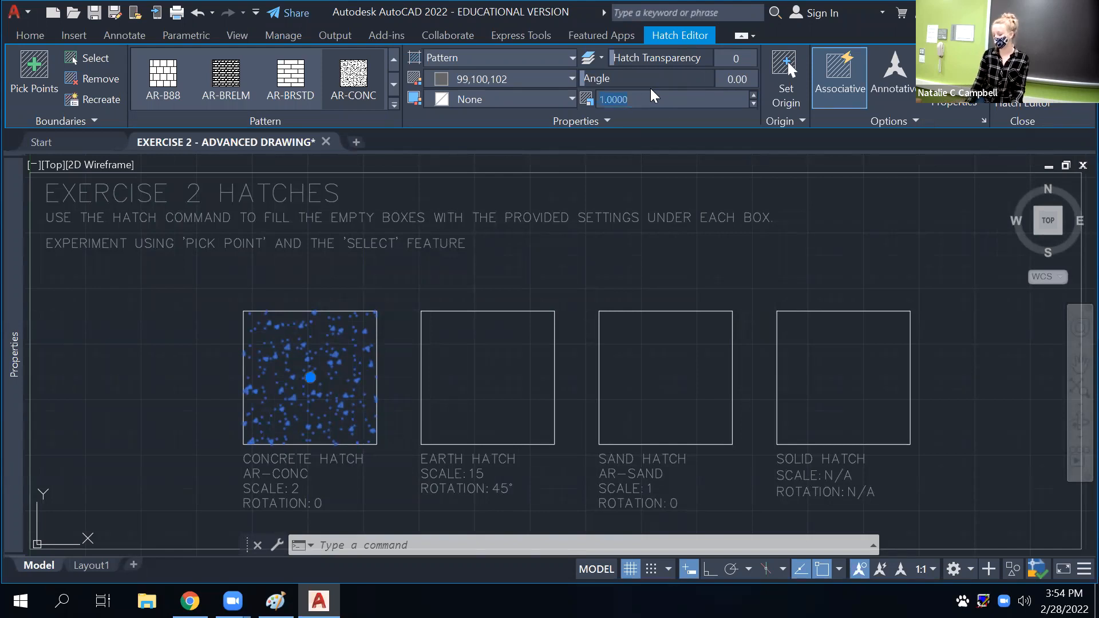
type("2")
key("Return")
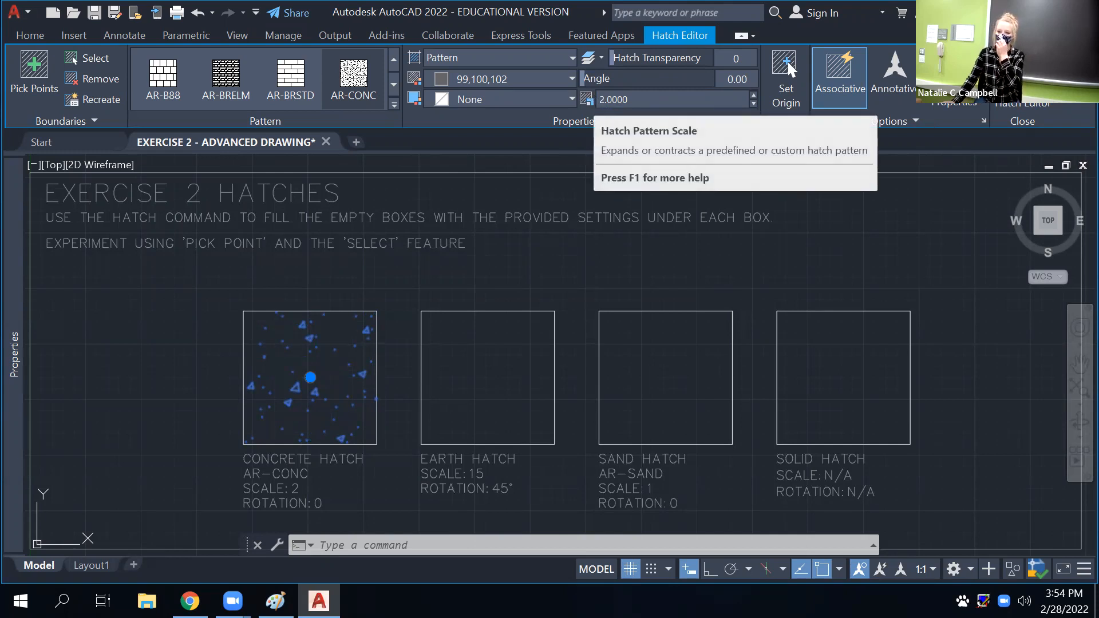
scroll(287, 380, "up", 2)
key("Escape")
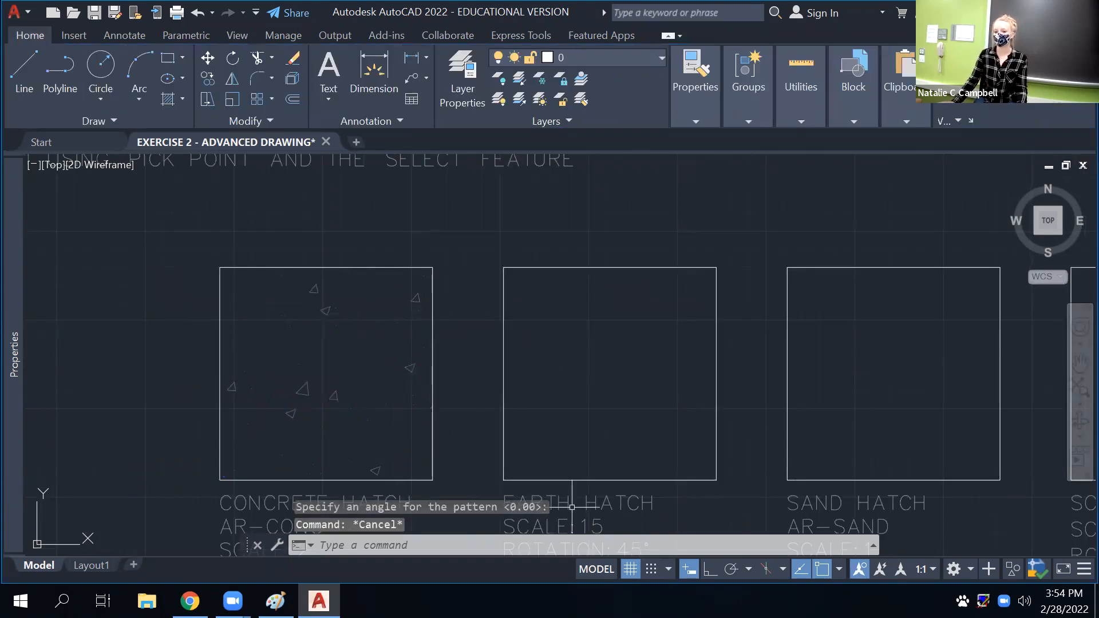
Hatch the earth box by selecting its boundary object, using the ANSI31 pattern at scale 1
scroll(601, 420, "down", 2)
middle_click_drag(601, 419, 454, 359)
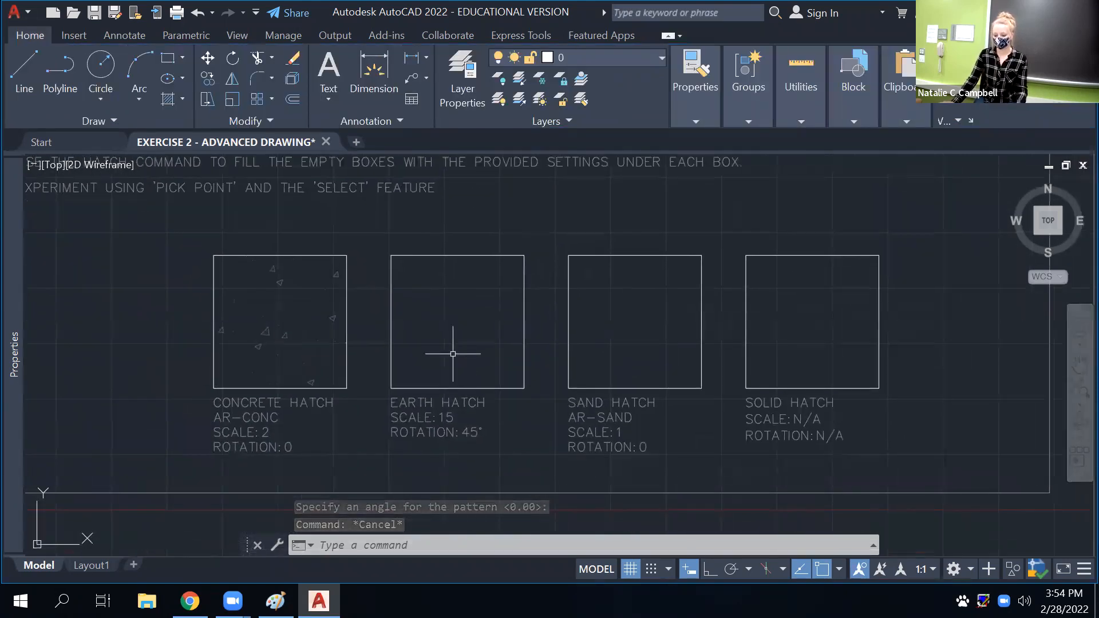
type("h")
key("Return")
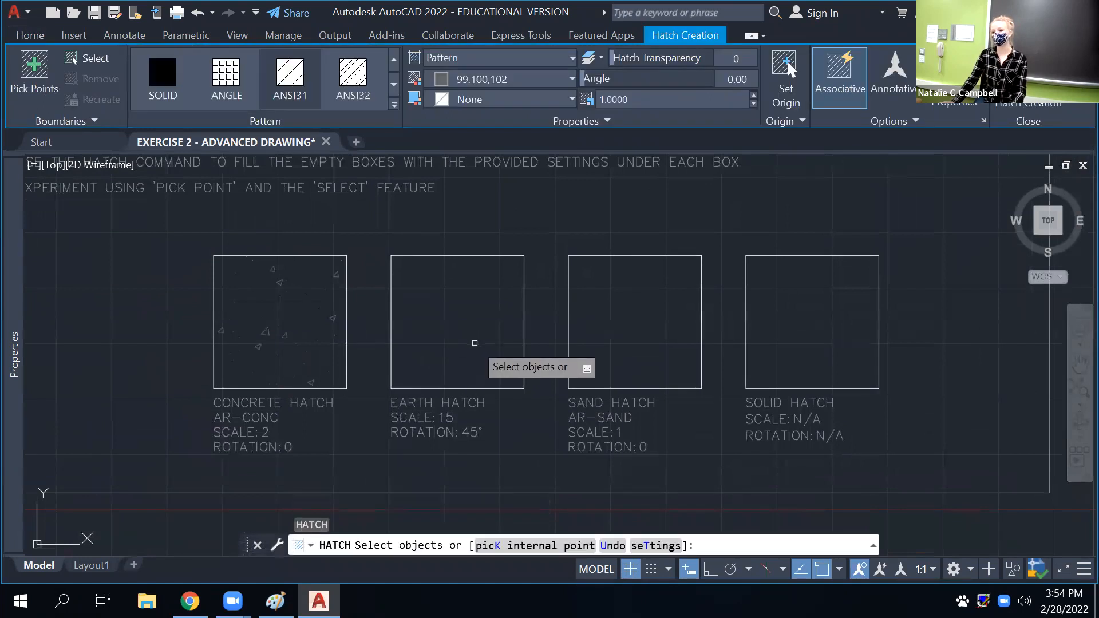
left_click(480, 256)
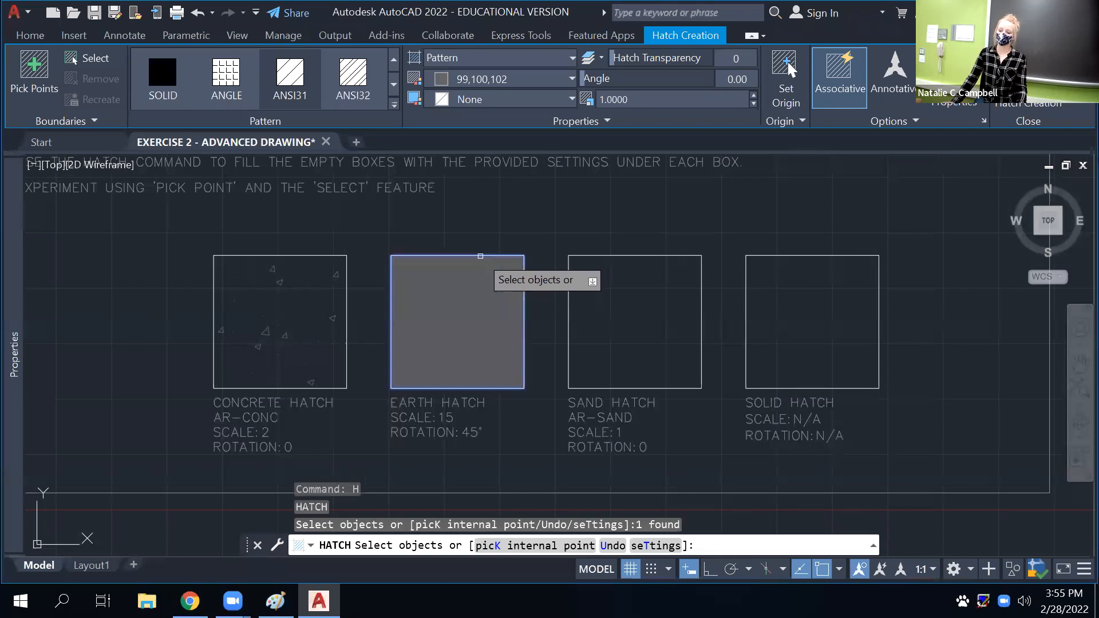
key("Return")
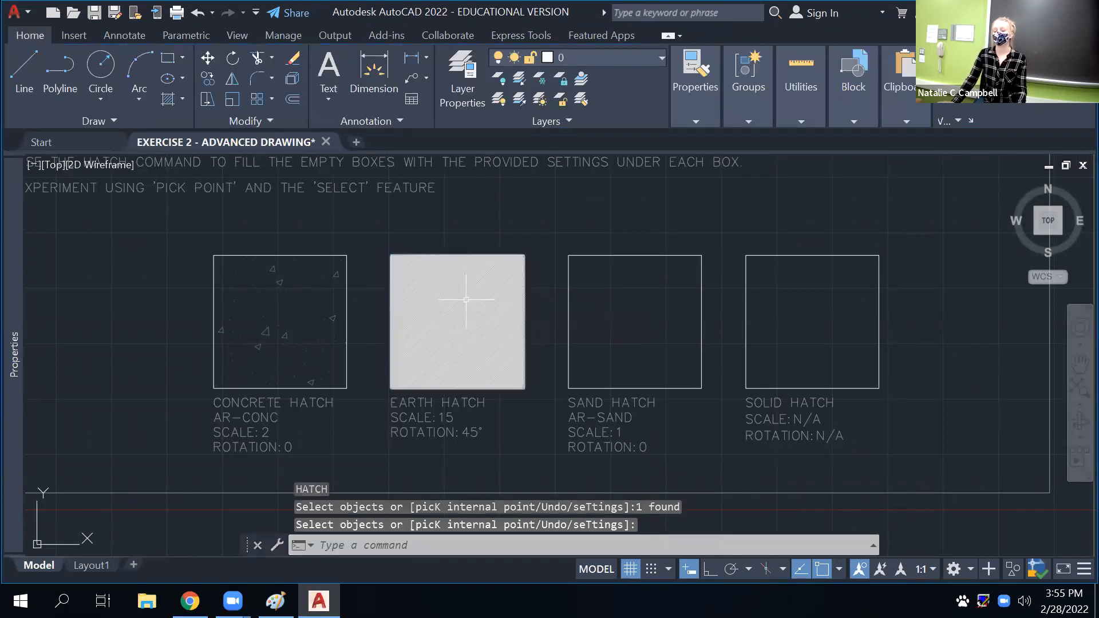
Change the earth box's hatch pattern to EARTH
left_click(452, 300)
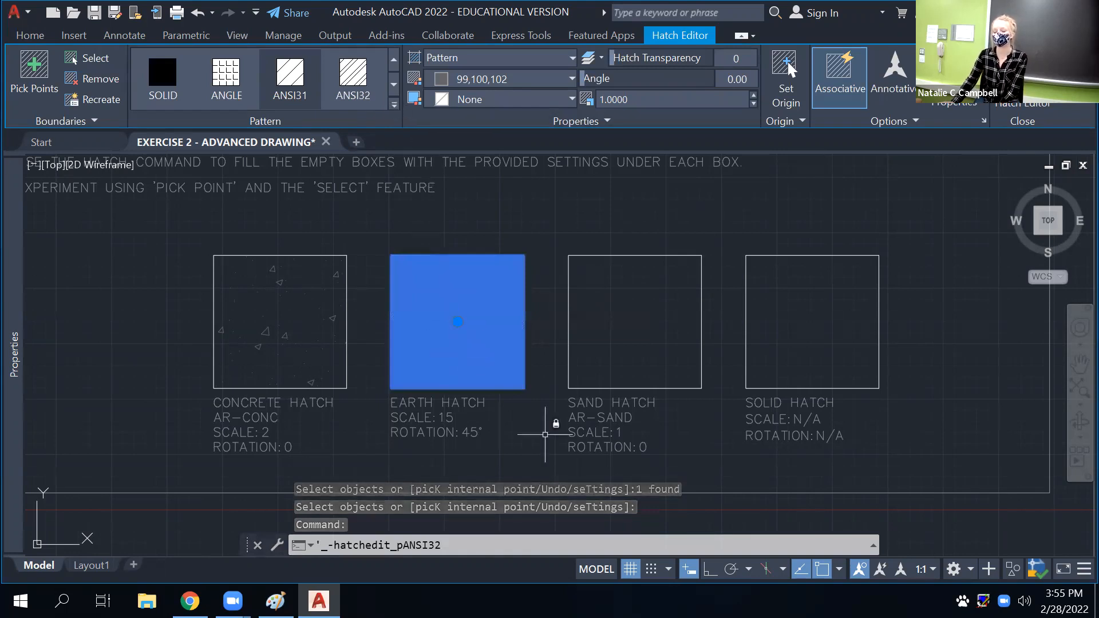
left_click(394, 105)
scroll(351, 147, "down", 3)
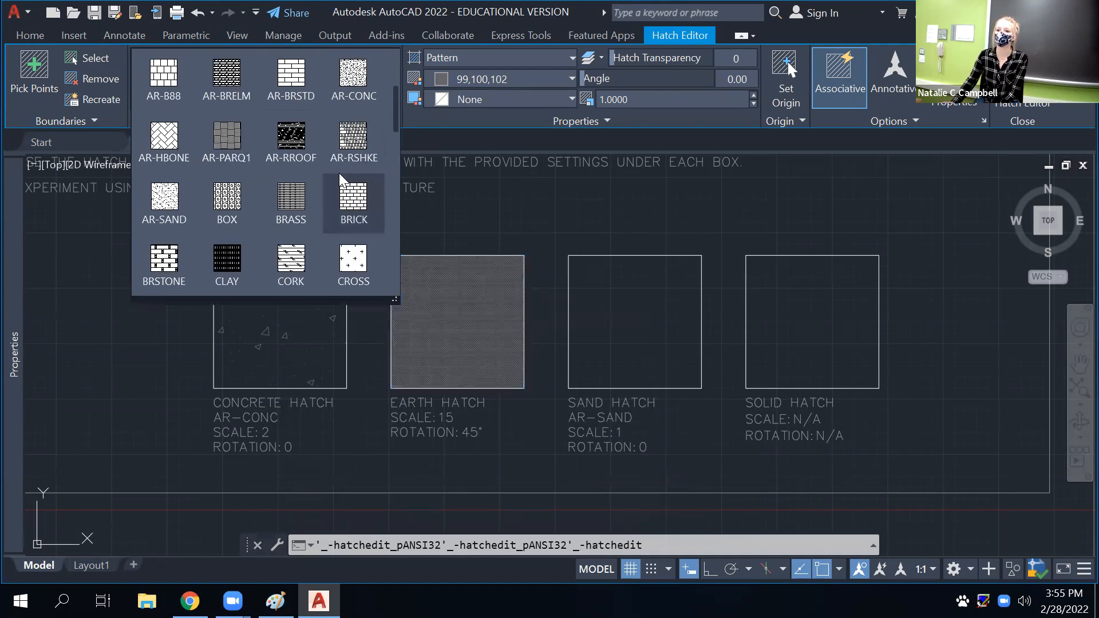
scroll(272, 210, "down", 1)
scroll(298, 241, "down", 2)
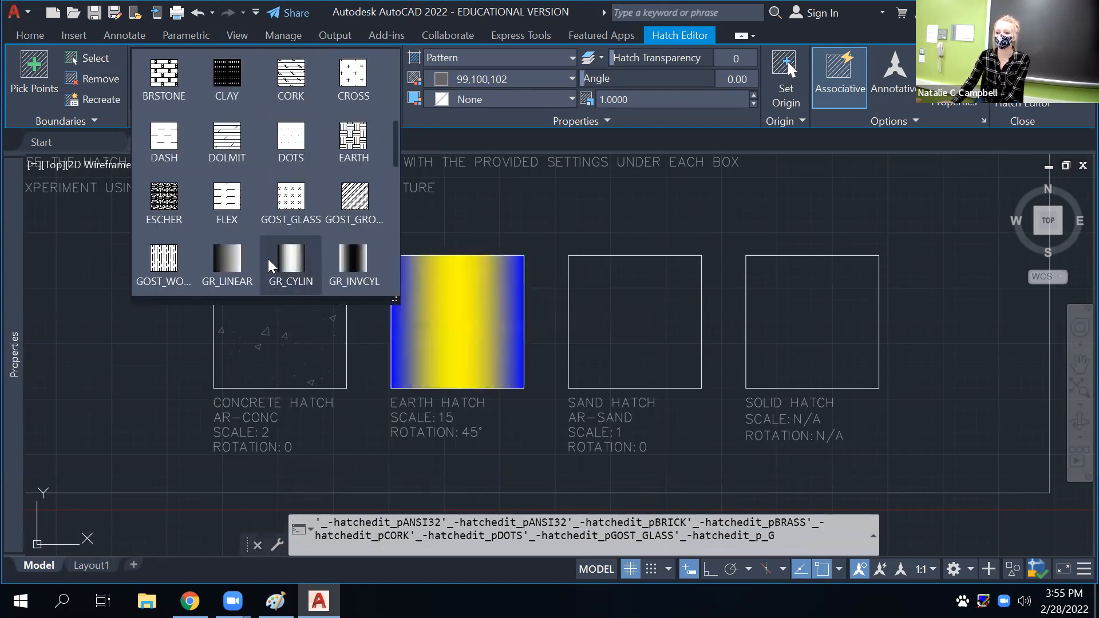
left_click(362, 130)
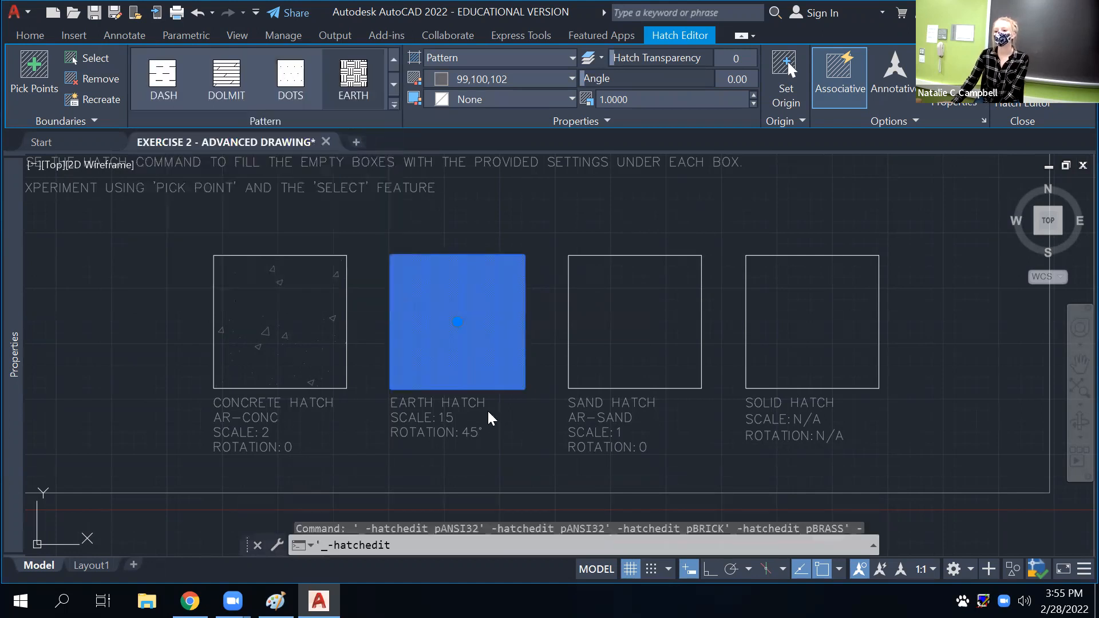
Set the earth box's hatch pattern scale to 15
scroll(507, 400, "up", 4)
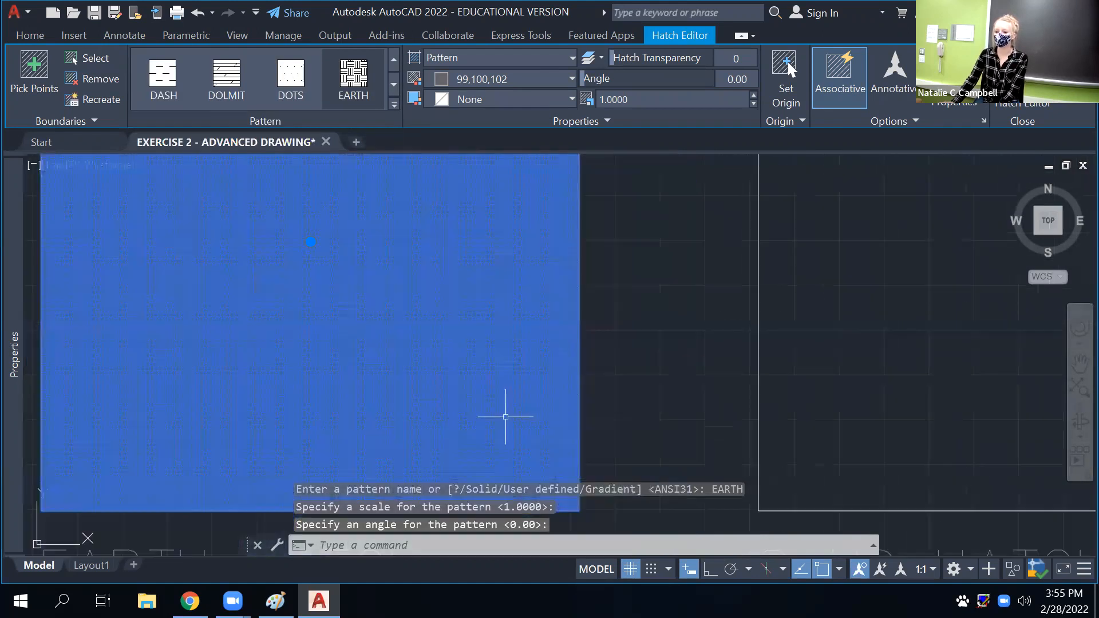
scroll(506, 416, "down", 5)
scroll(435, 395, "down", 1)
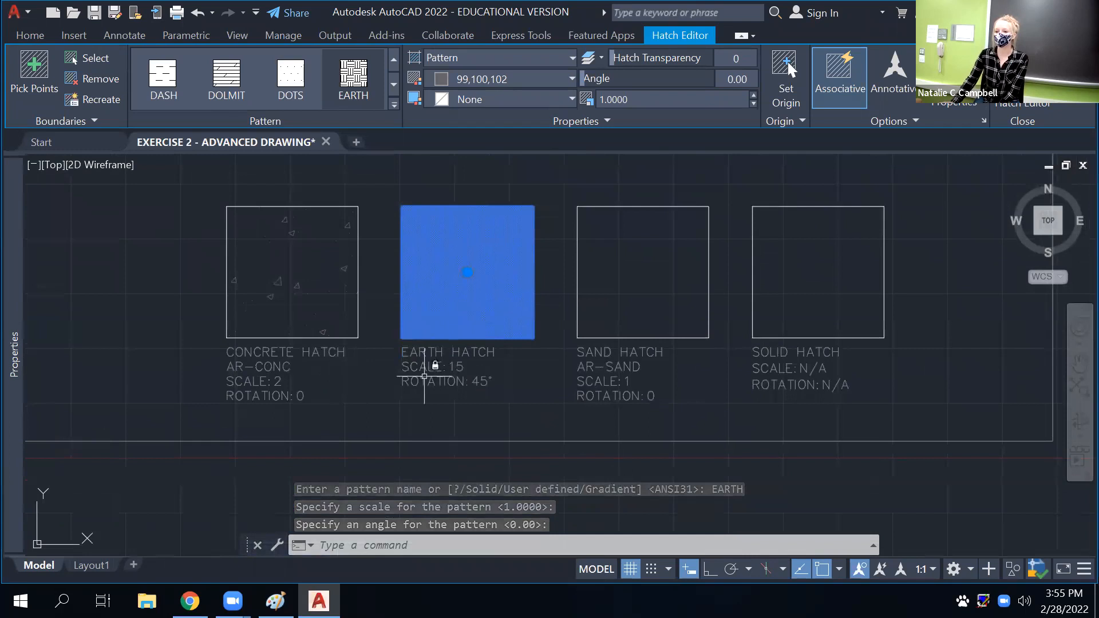
left_click(645, 99)
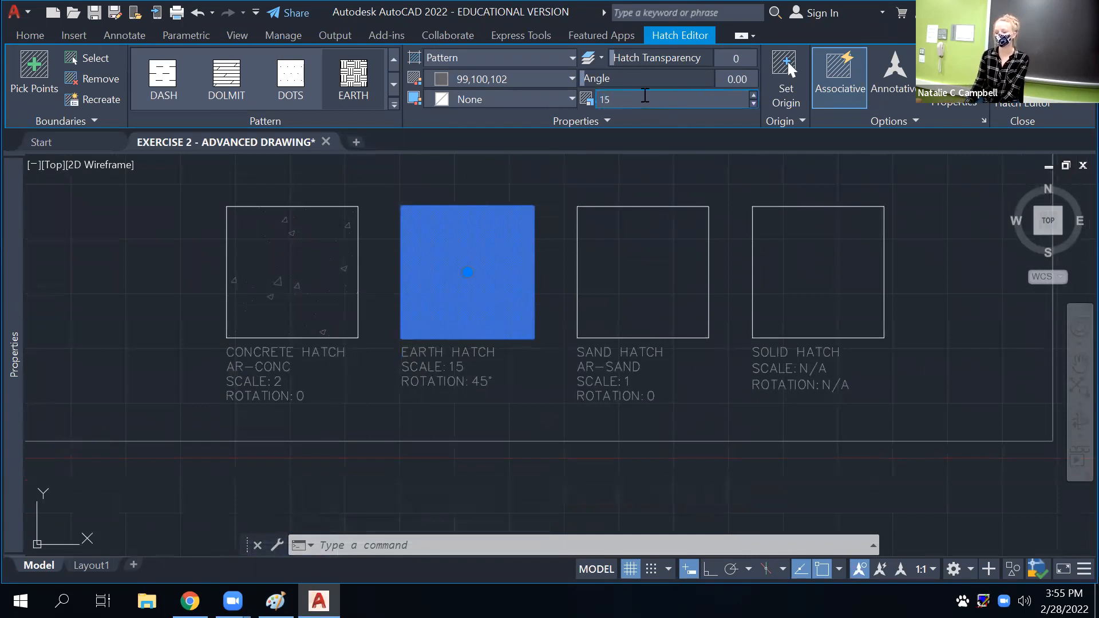
key("Return")
middle_click_drag(584, 281, 556, 326)
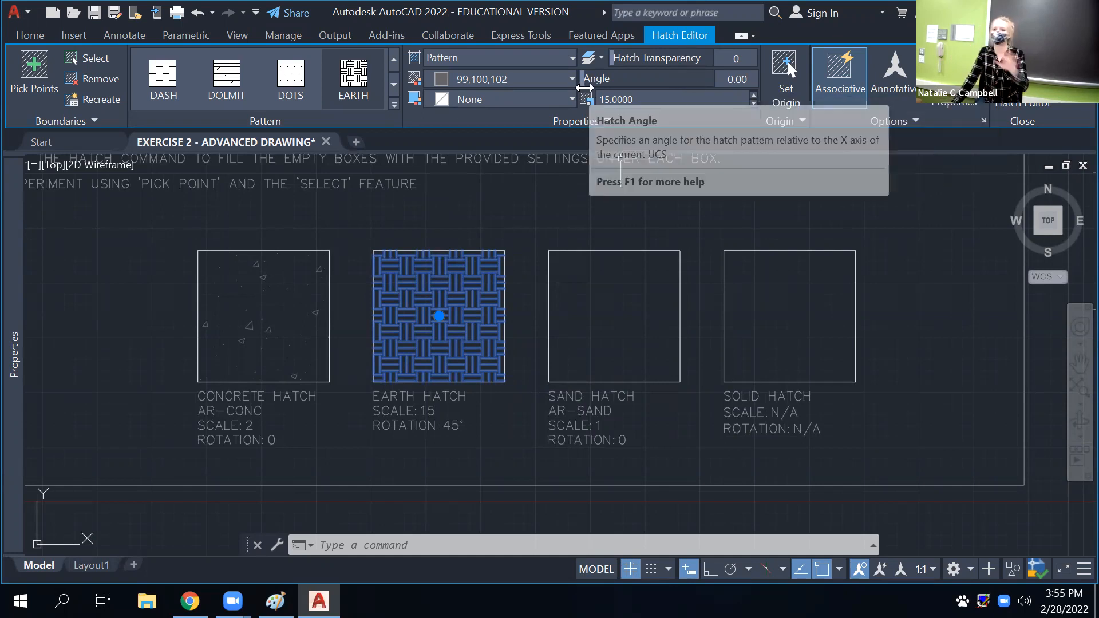
Set the earth box's hatch angle to 45 degrees and finish editing the hatch
left_click(737, 81)
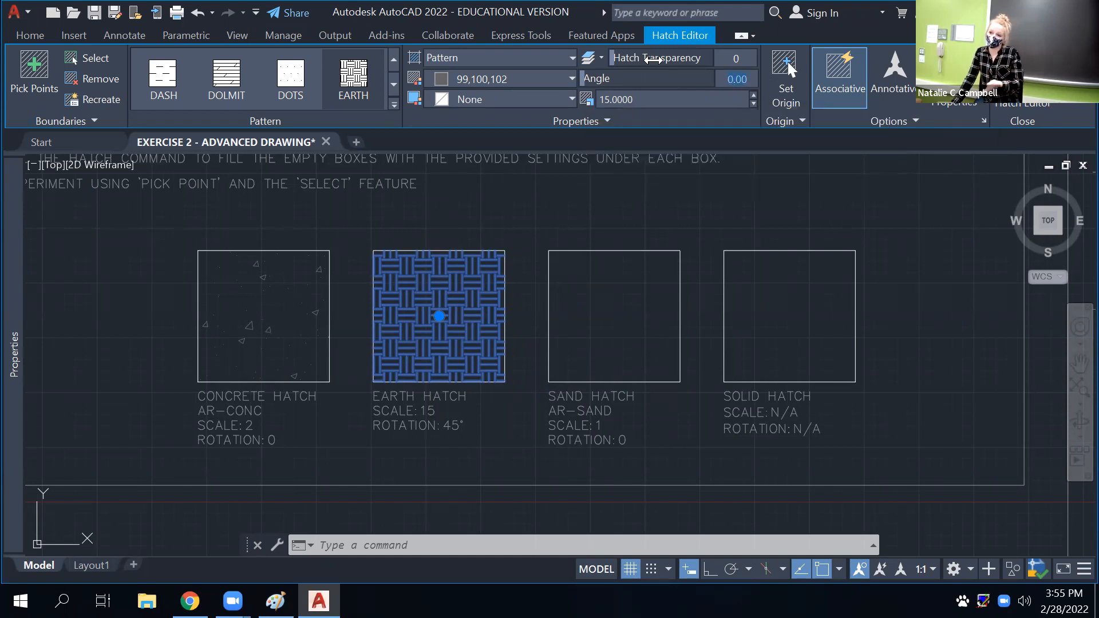
left_click_drag(583, 78, 678, 76)
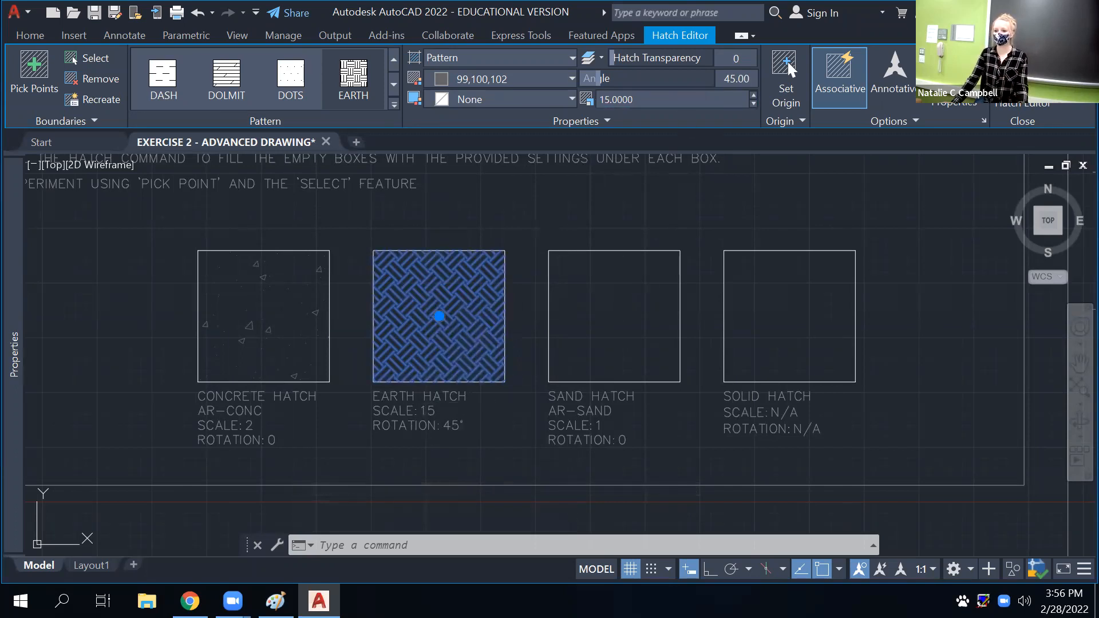
key("Escape")
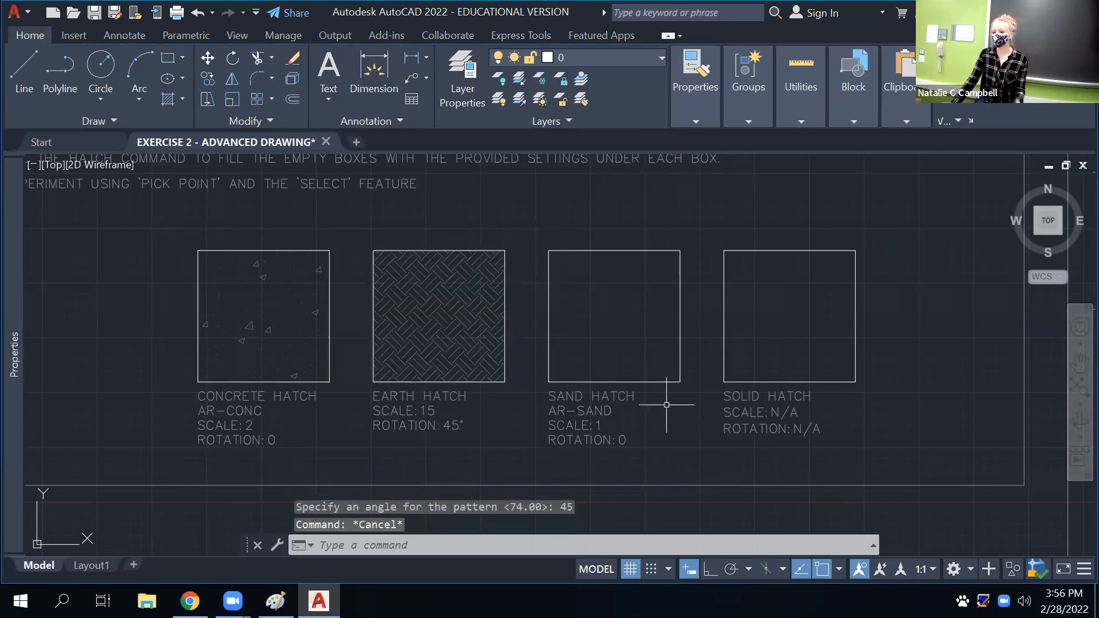
Start a new hatch and select the sand box as its boundary object
middle_click_drag(538, 322, 431, 353)
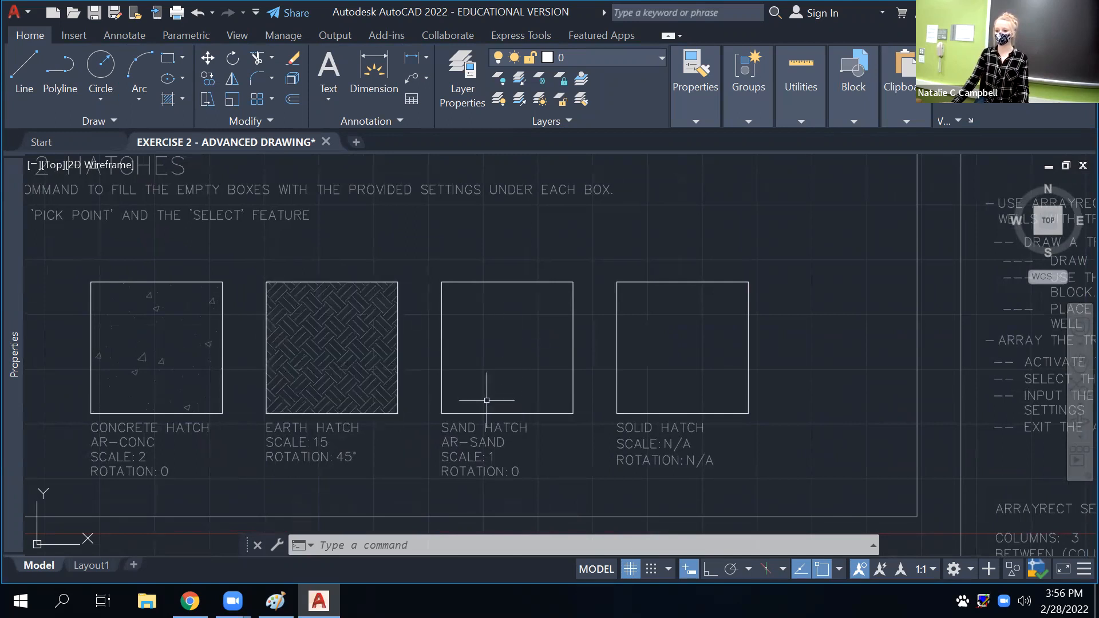
type("h")
key("Return")
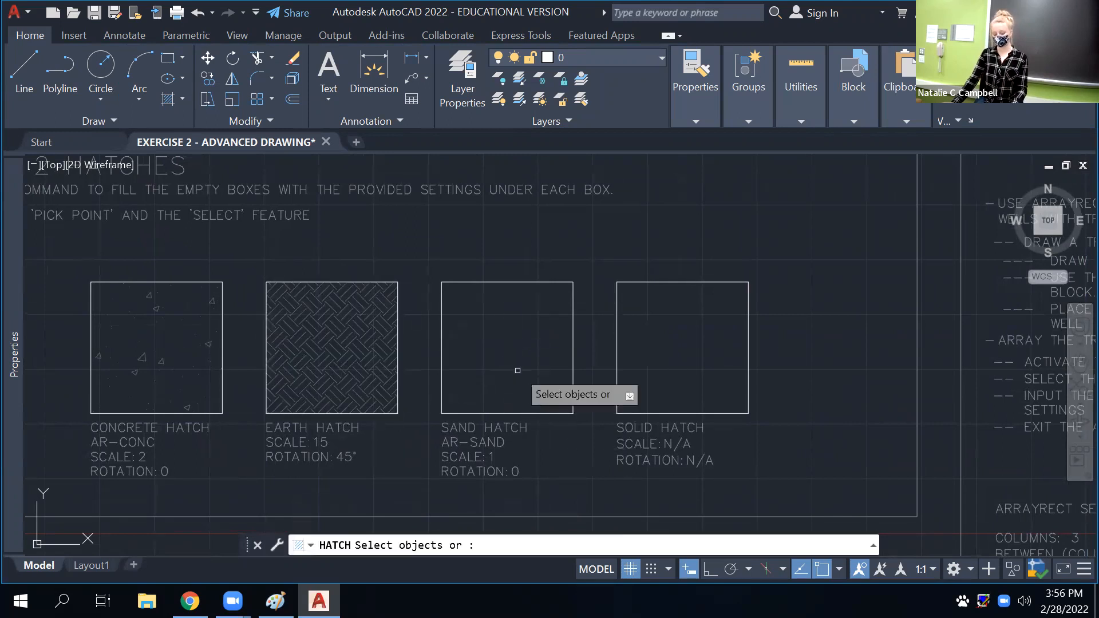
left_click(573, 381)
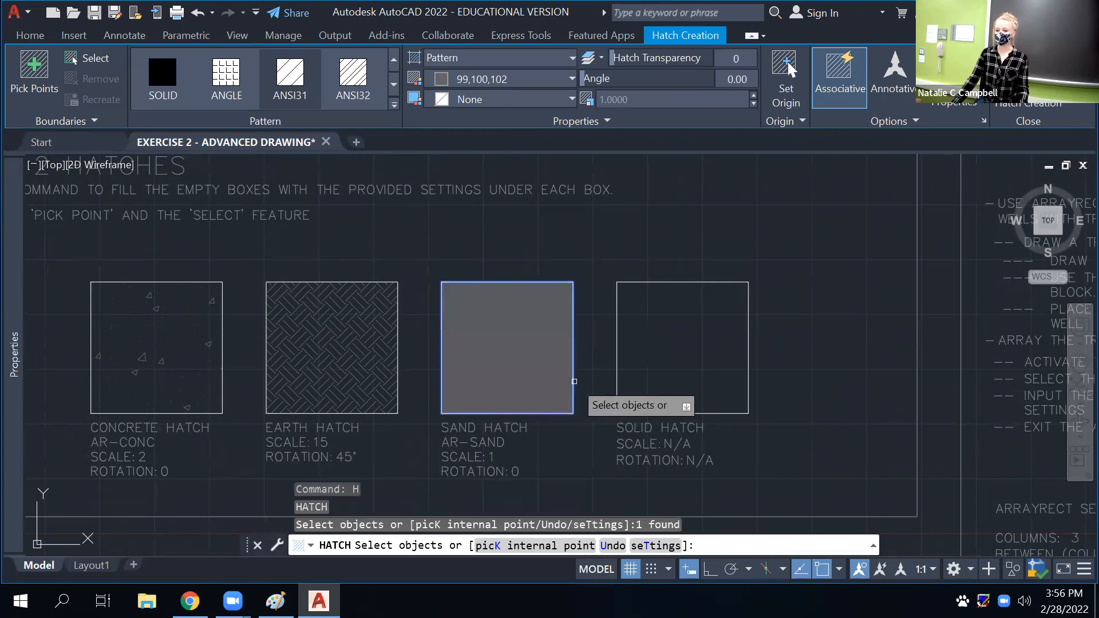
Add the solid box to the sand hatch's boundary selection and remove it again, repeating the add and remove once more
left_click(621, 376)
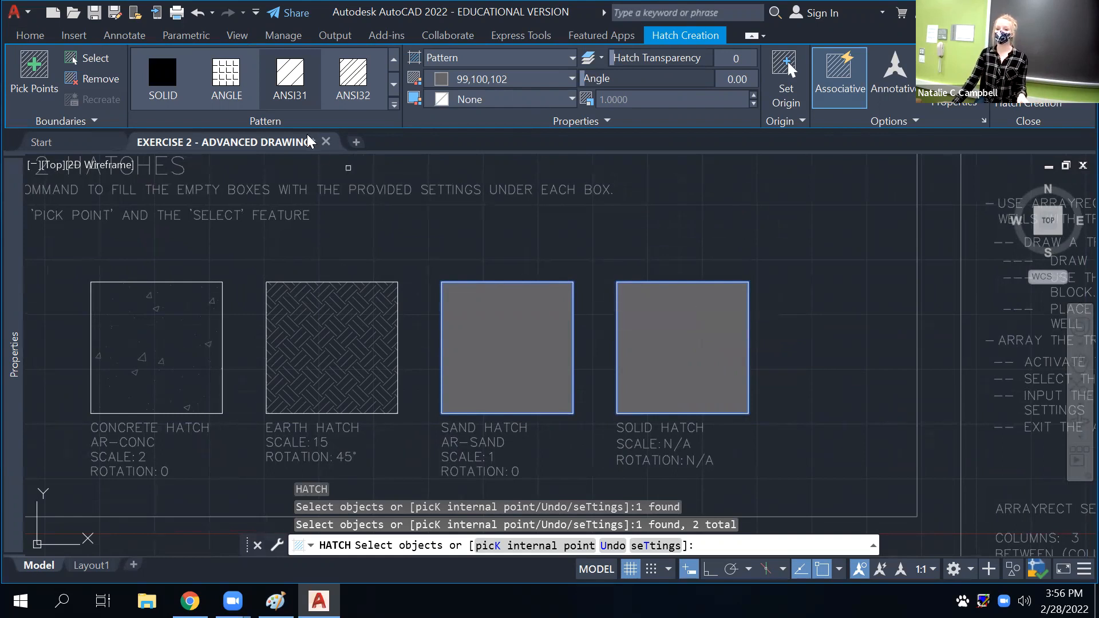
left_click(160, 103)
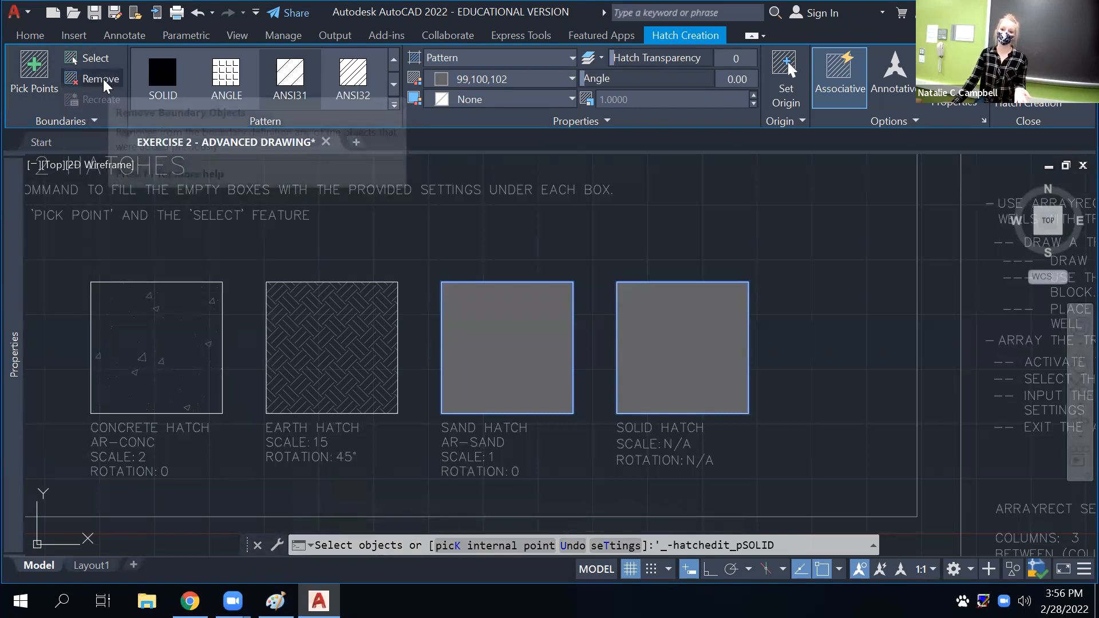
left_click(103, 79)
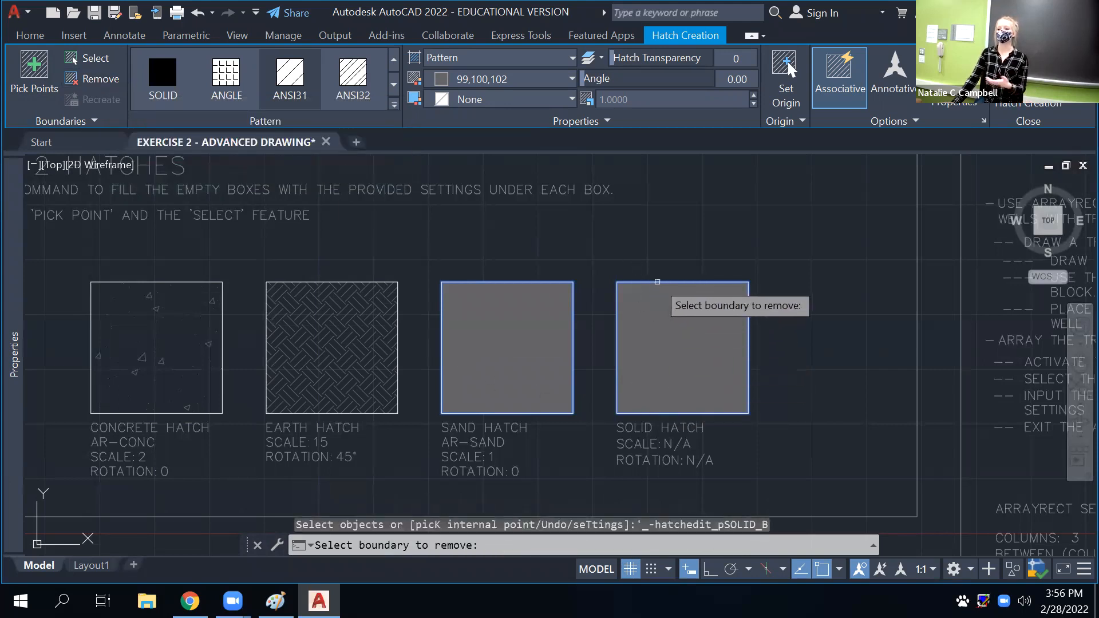
left_click(657, 282)
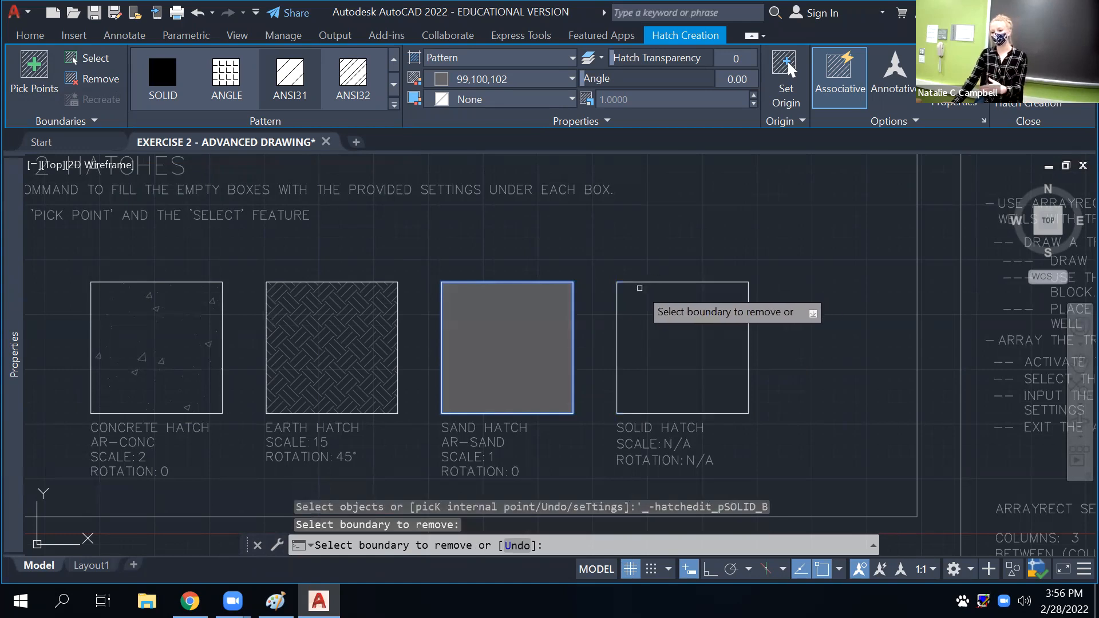
left_click(88, 60)
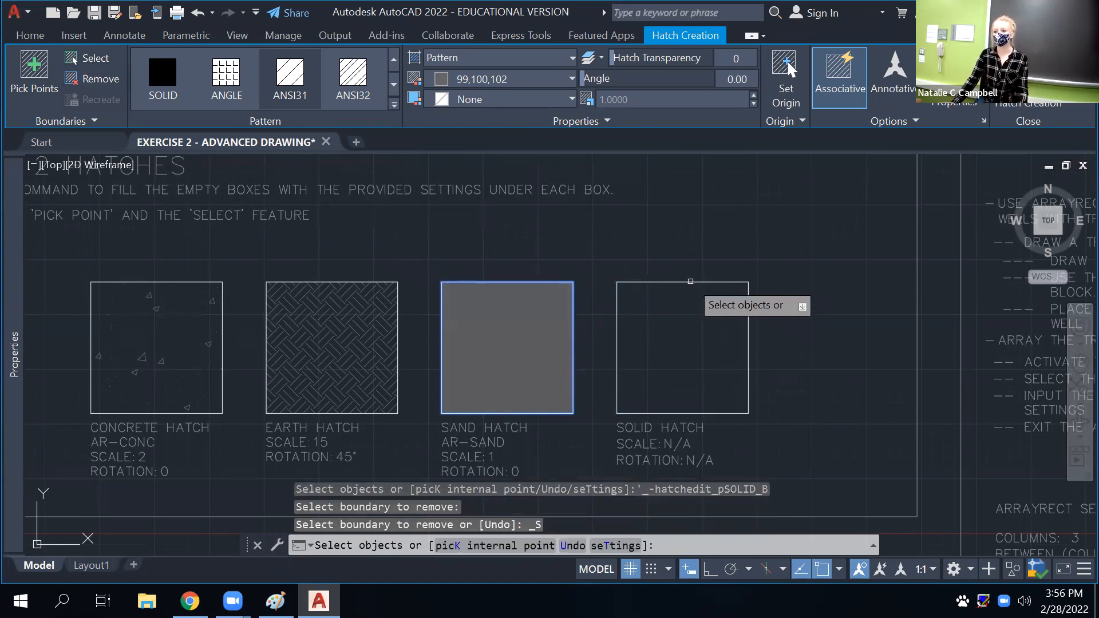
left_click(697, 283)
left_click(83, 77)
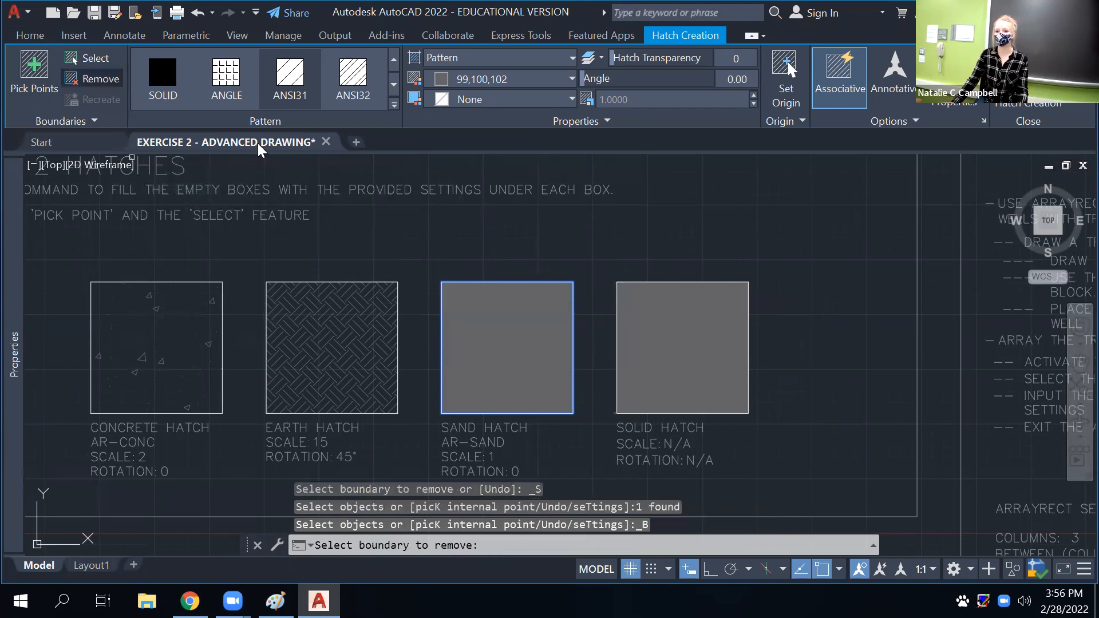
left_click(676, 282)
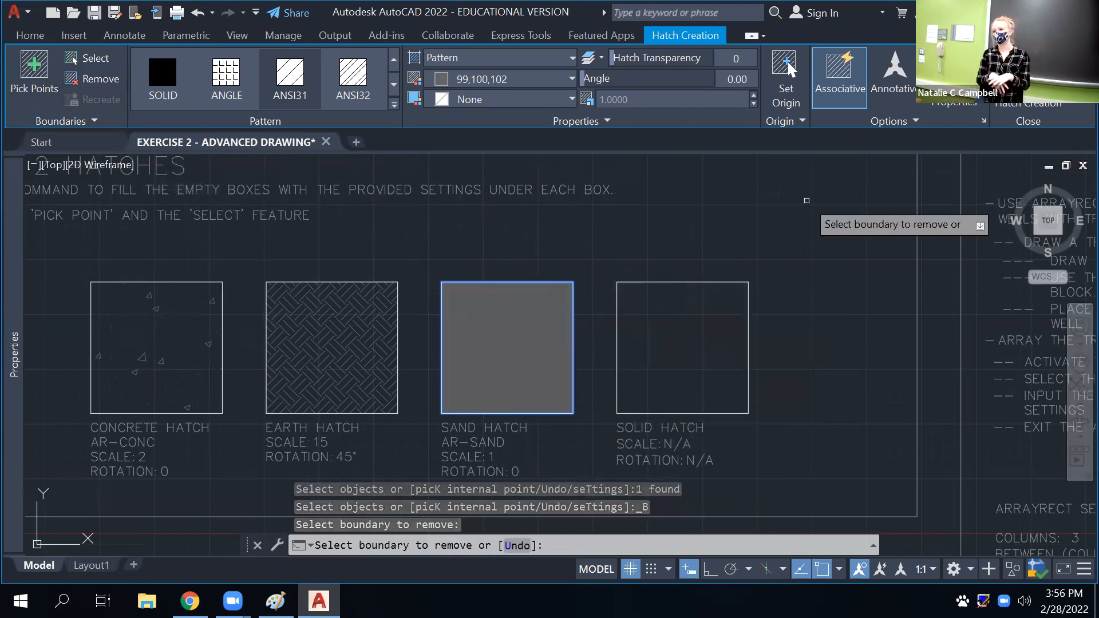
scroll(600, 206, "down", 6)
middle_click_drag(599, 206, 552, 401)
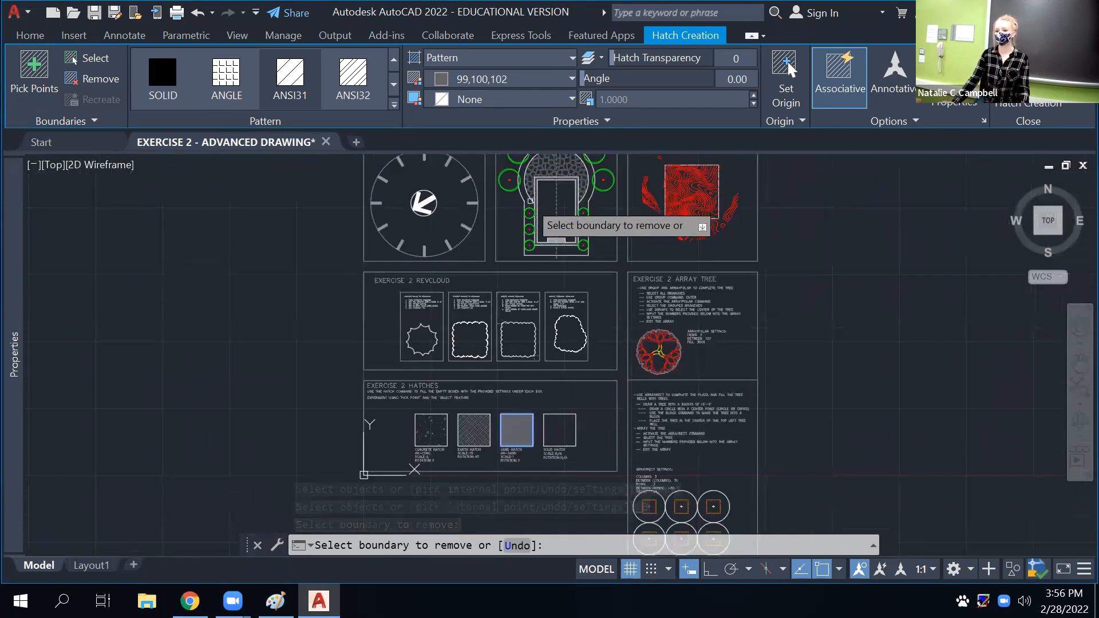
scroll(582, 182, "up", 2)
scroll(497, 378, "down", 2)
mouse_move(497, 378)
middle_mouse_down()
mouse_move(513, 363)
mouse_move(510, 267)
middle_mouse_up()
scroll(490, 384, "up", 6)
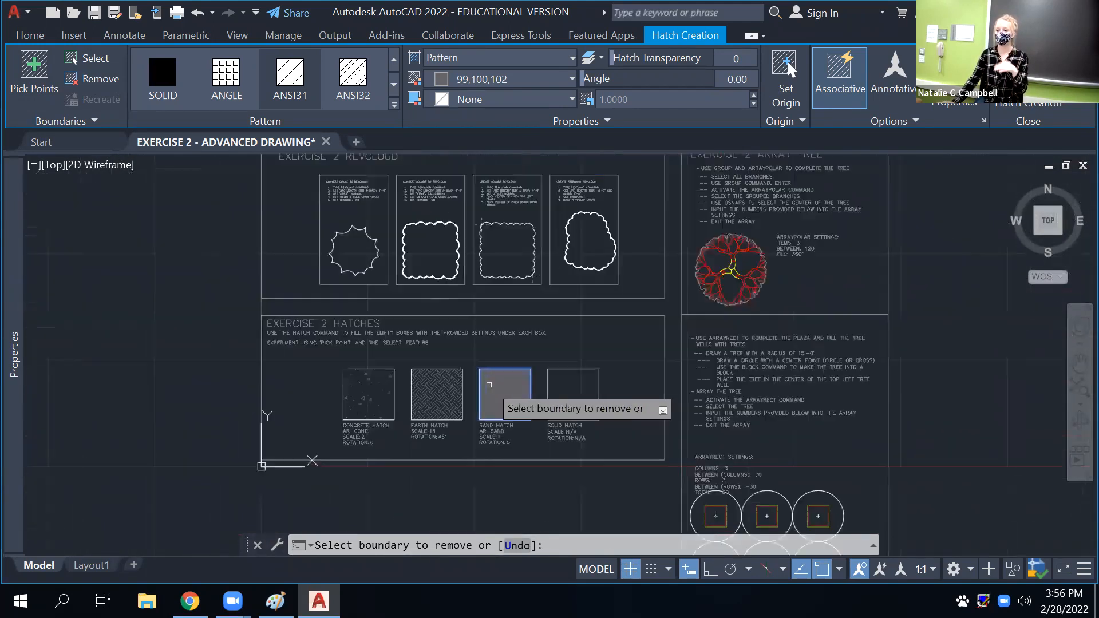
scroll(520, 441, "up", 2)
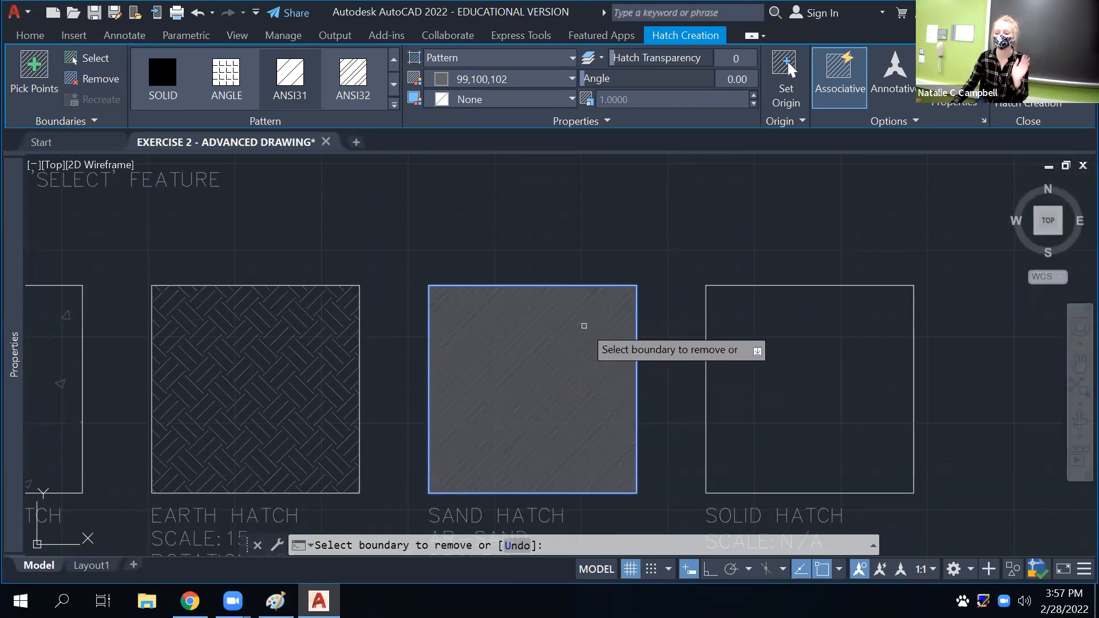
Change the hatch pattern in the Sand Hatch box to AR-SAND
key("Escape")
scroll(605, 410, "down", 3)
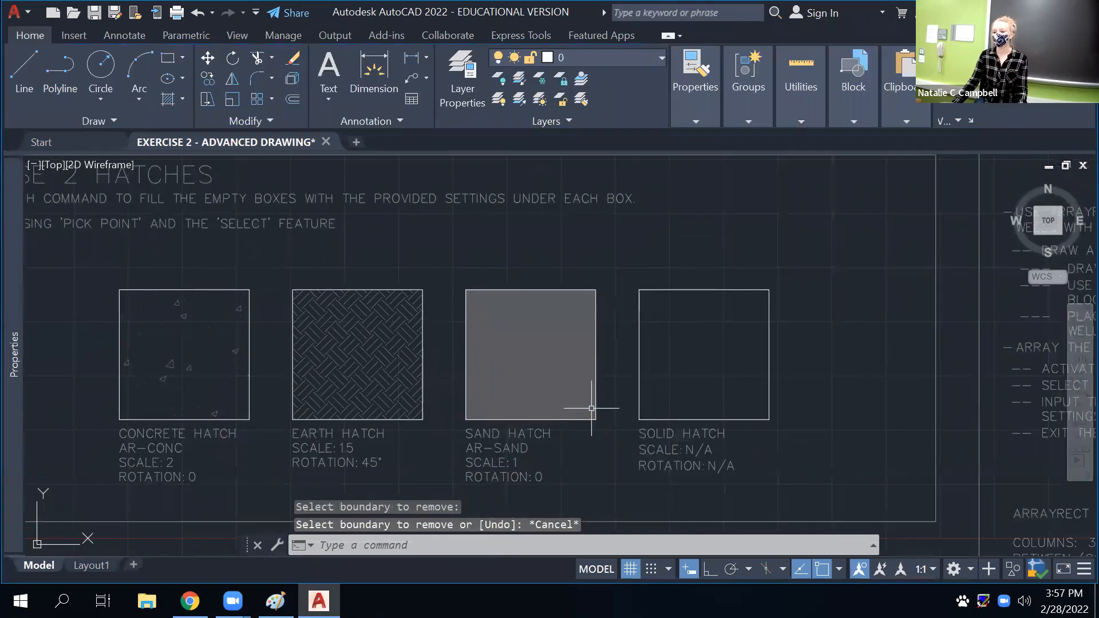
left_click(553, 359)
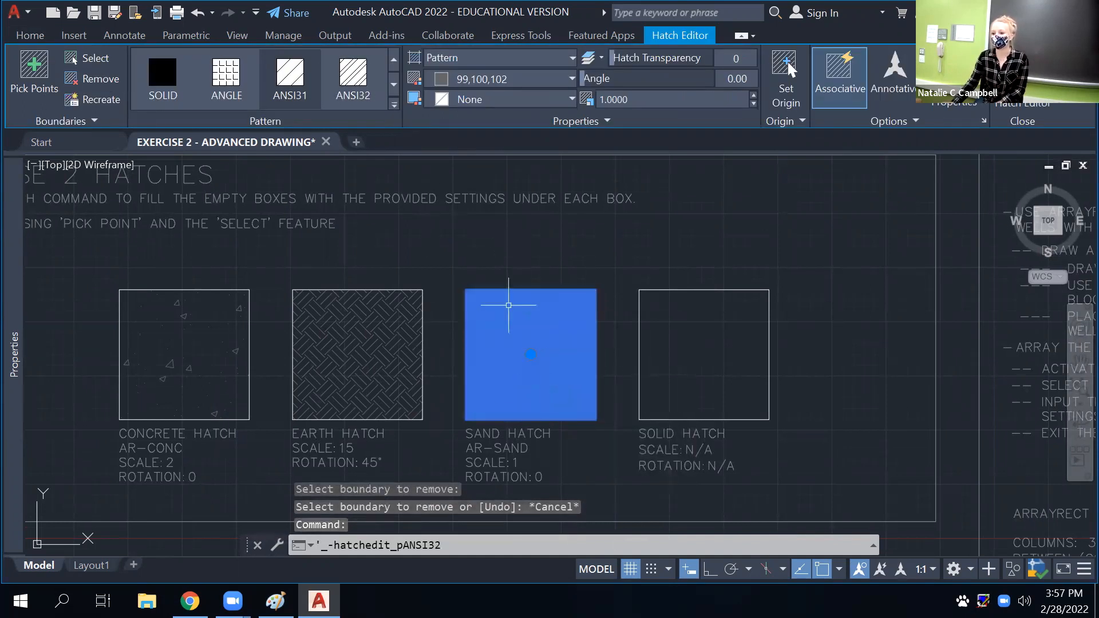
left_click(394, 107)
scroll(329, 238, "down", 2)
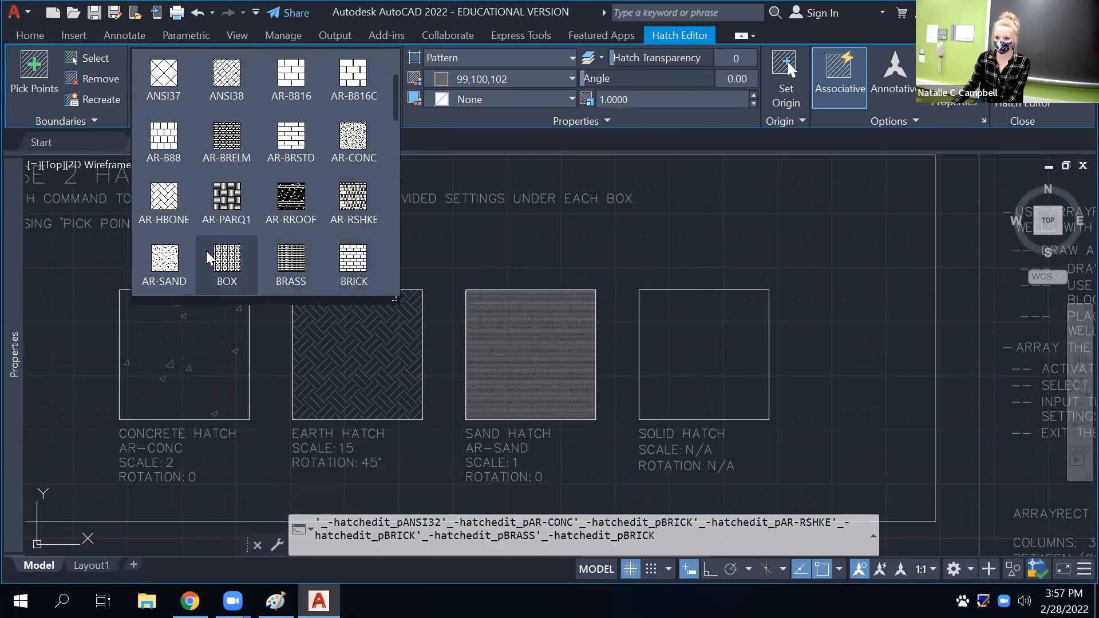
left_click(164, 261)
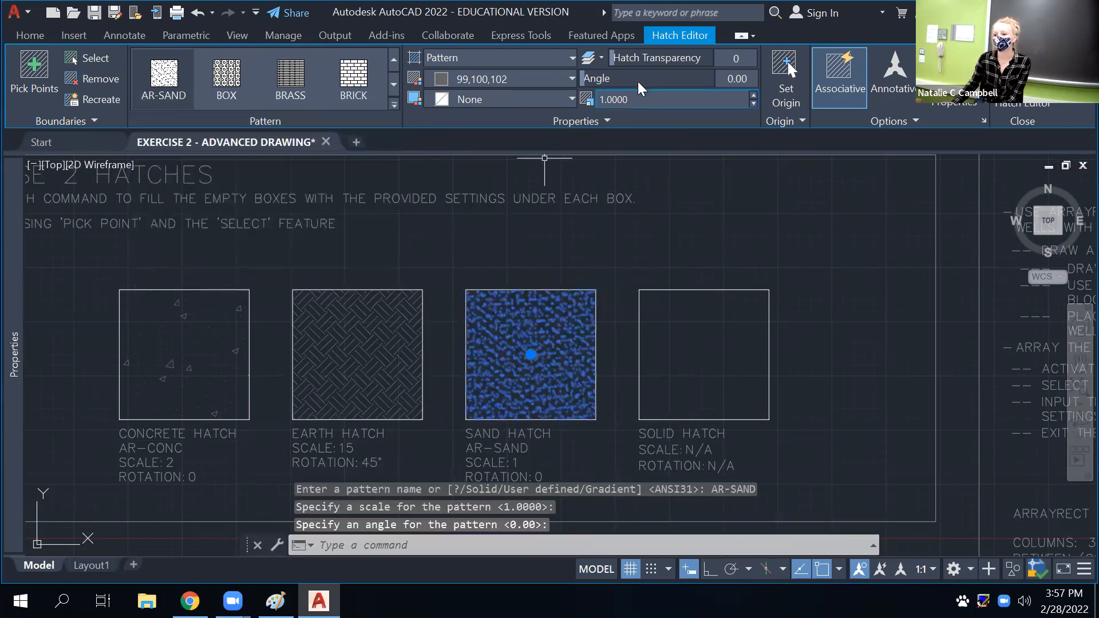
middle_click_drag(593, 379, 506, 353)
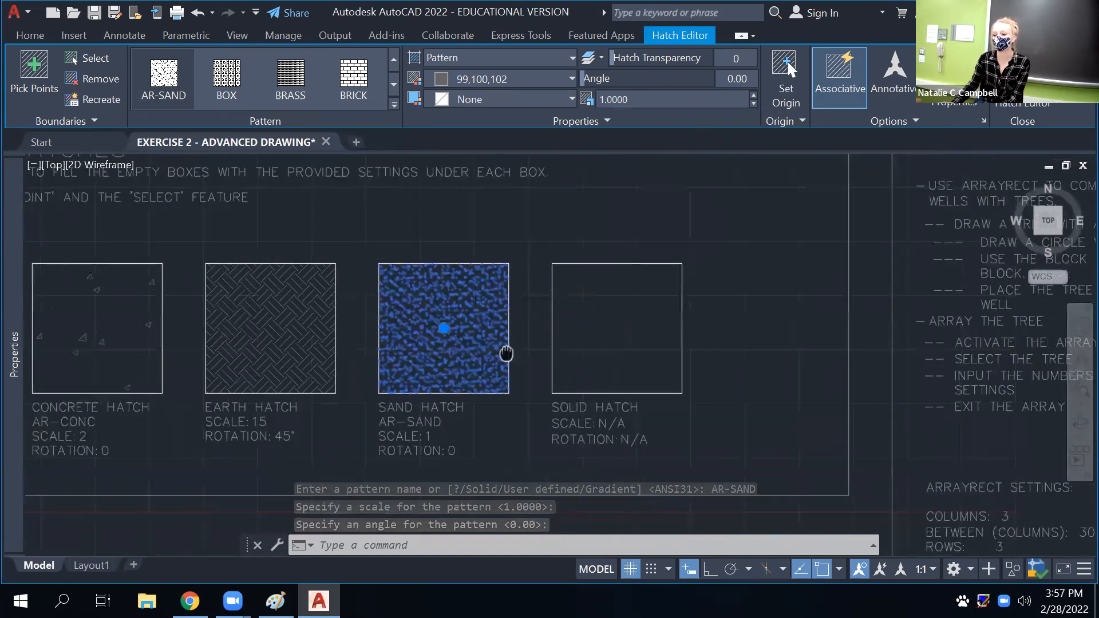
key("Escape")
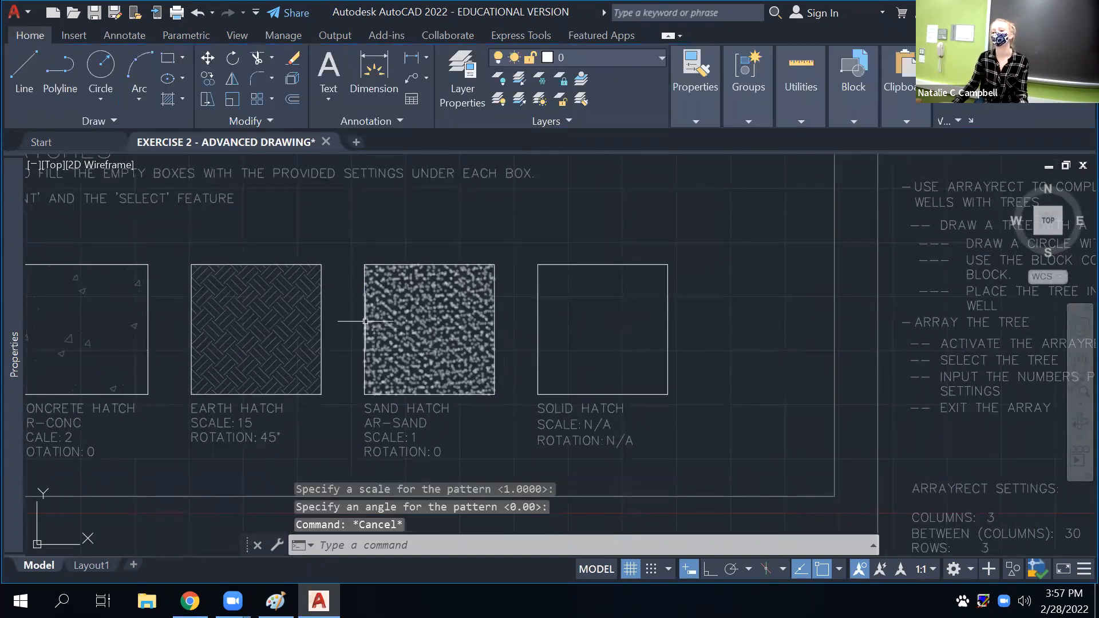
Hatch the empty Solid Hatch box with the SOLID pattern, selecting the box's outline as the boundary
scroll(365, 321, "up", 5)
scroll(623, 503, "down", 5)
mouse_move(751, 422)
middle_mouse_down()
mouse_move(552, 368)
mouse_move(410, 304)
mouse_move(534, 324)
middle_mouse_up()
key("Escape")
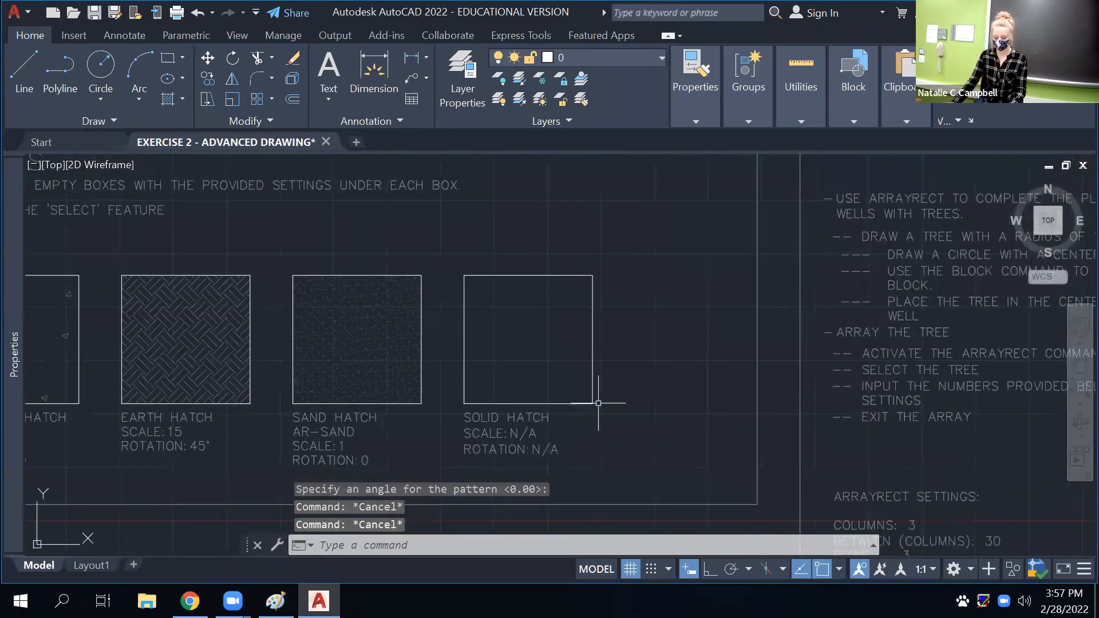
type("h")
key("Return")
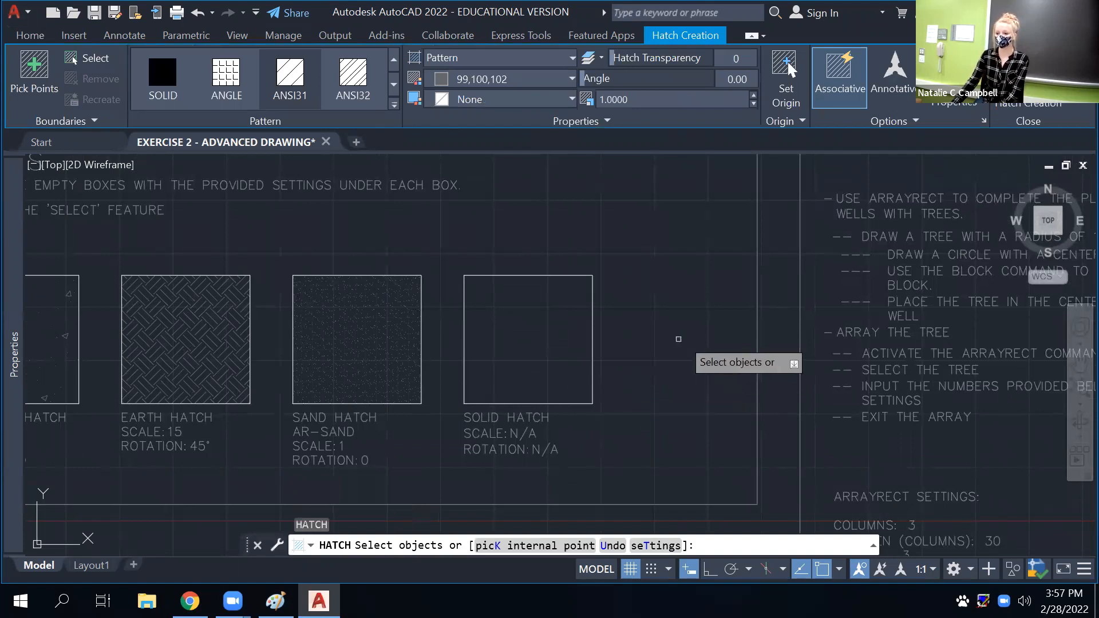
left_click(593, 335)
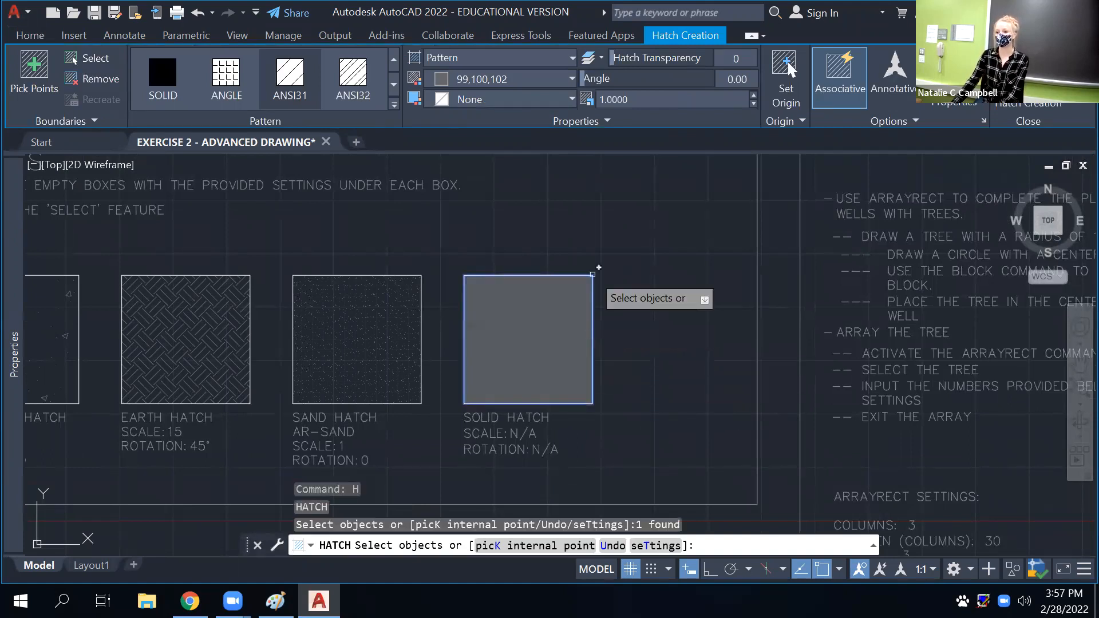
left_click(167, 84)
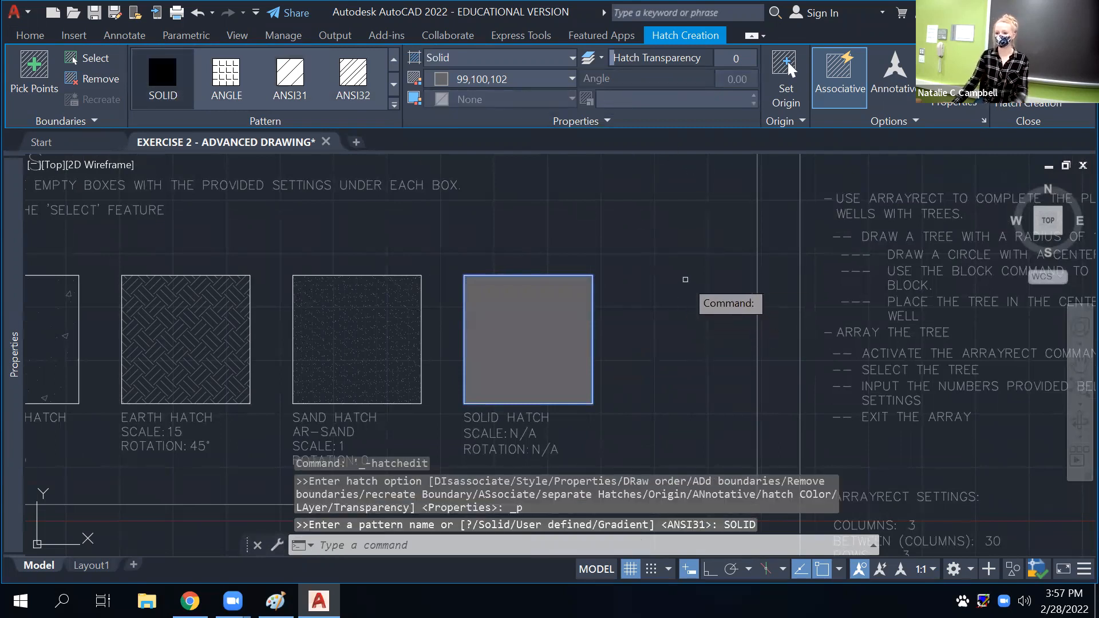
key("Escape")
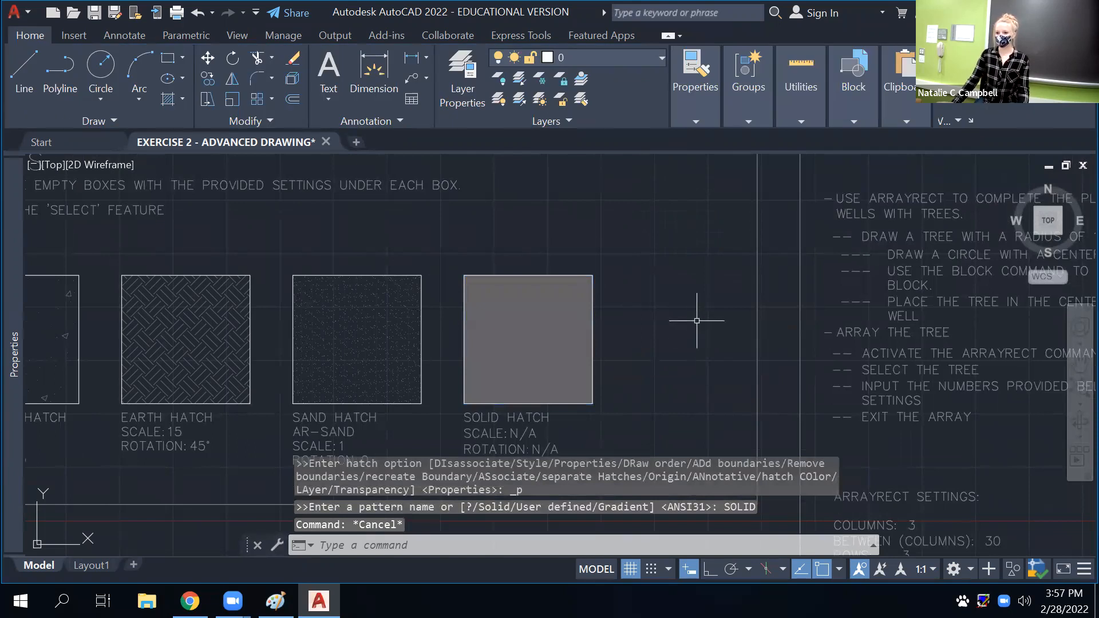
scroll(697, 320, "down", 2)
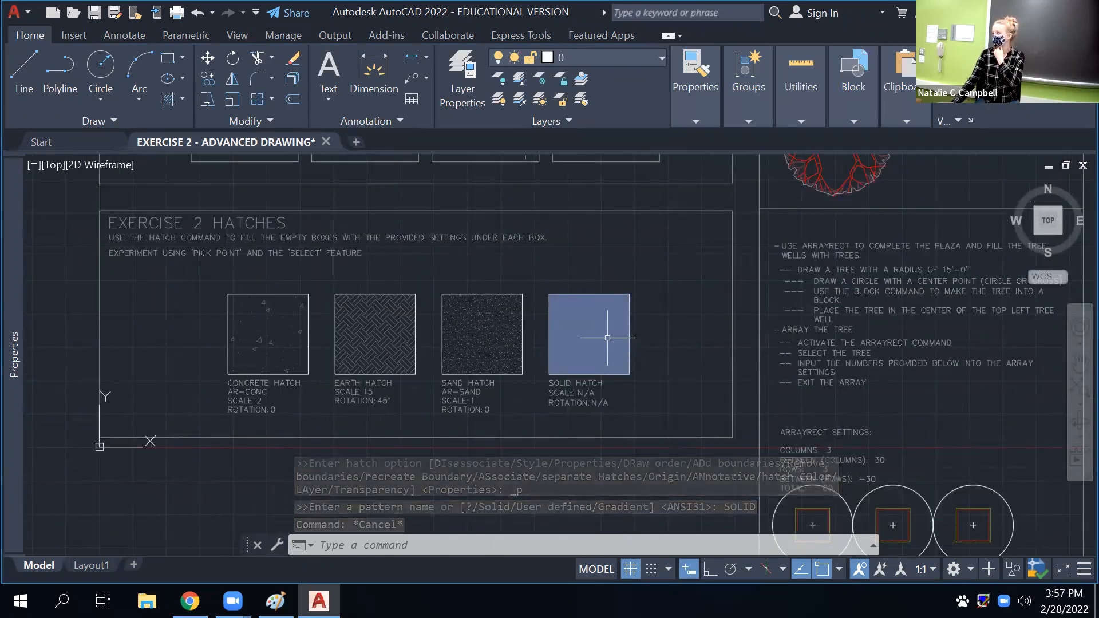
mouse_move(595, 329)
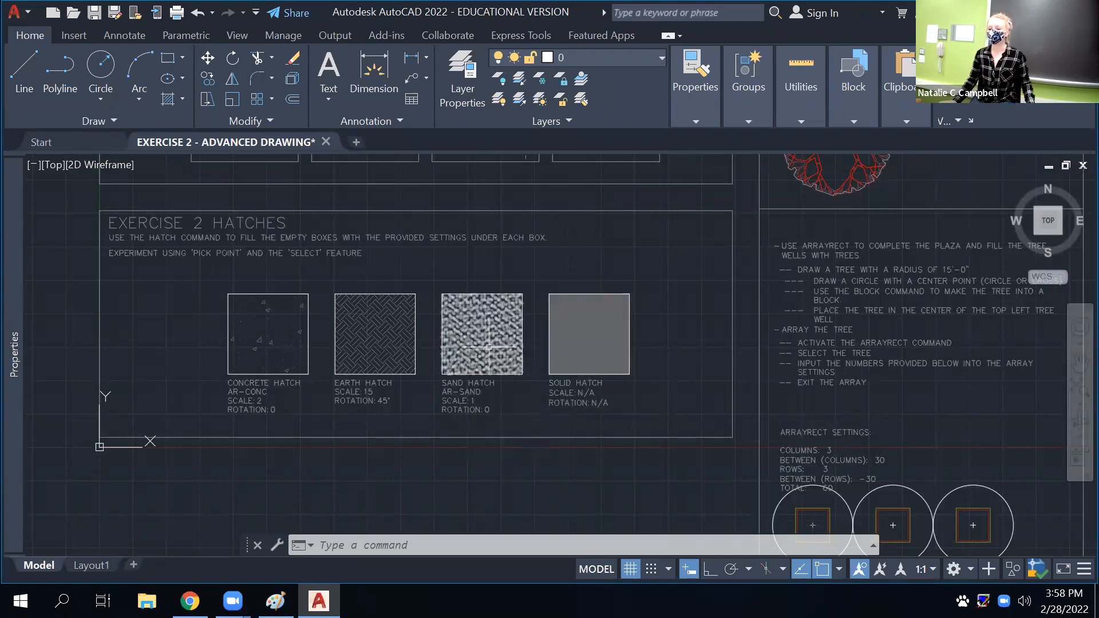
scroll(464, 349, "down", 1)
scroll(463, 348, "down", 2)
scroll(504, 355, "up", 4)
scroll(515, 361, "down", 3)
scroll(527, 364, "up", 3)
scroll(527, 365, "up", 2)
scroll(528, 365, "down", 4)
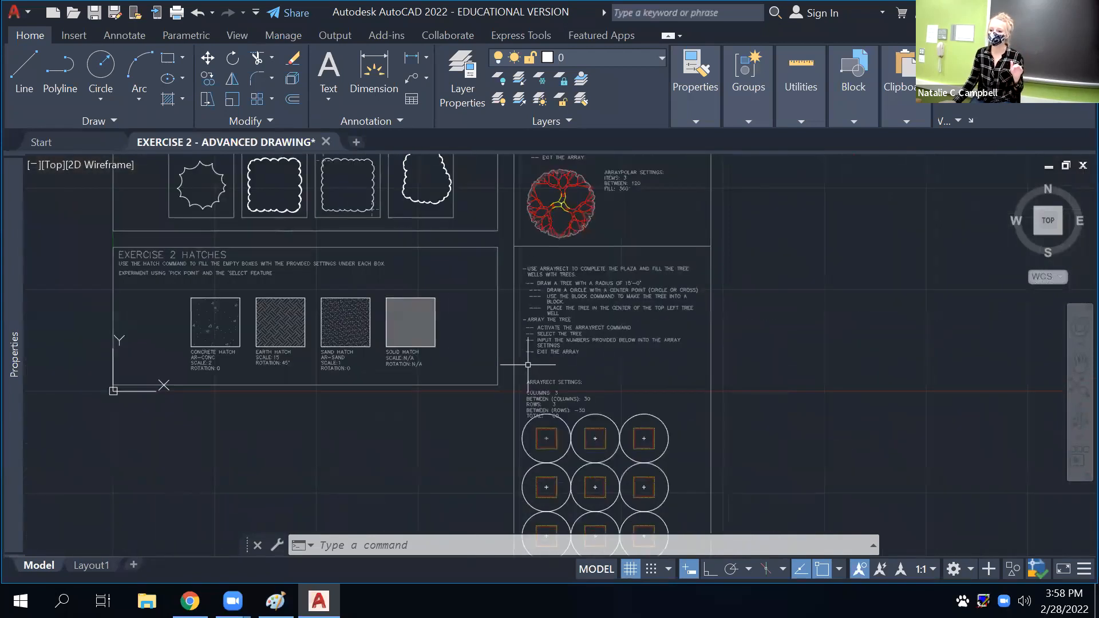
Use the Zoom command's Window option to frame the whole group of exercise panels
type("ZOOM")
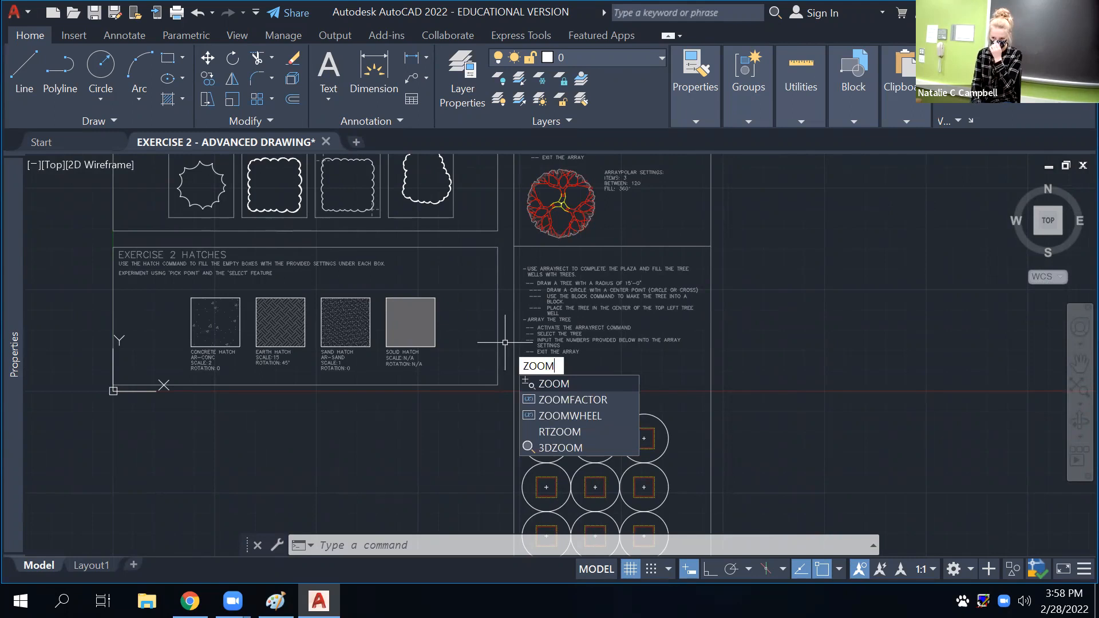
key("Return")
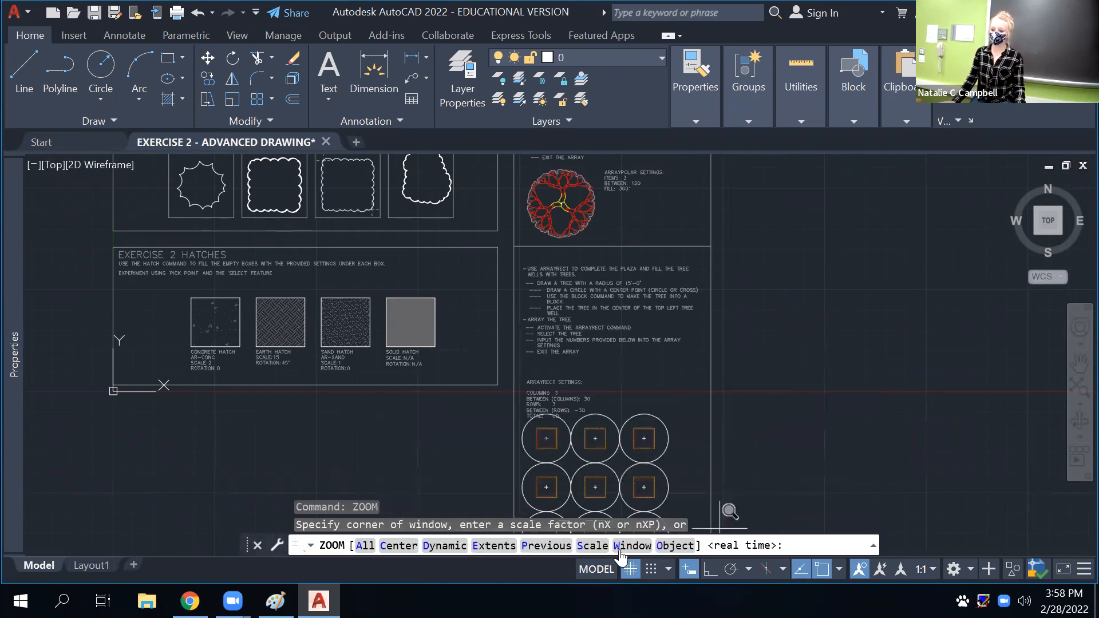
left_click(641, 549)
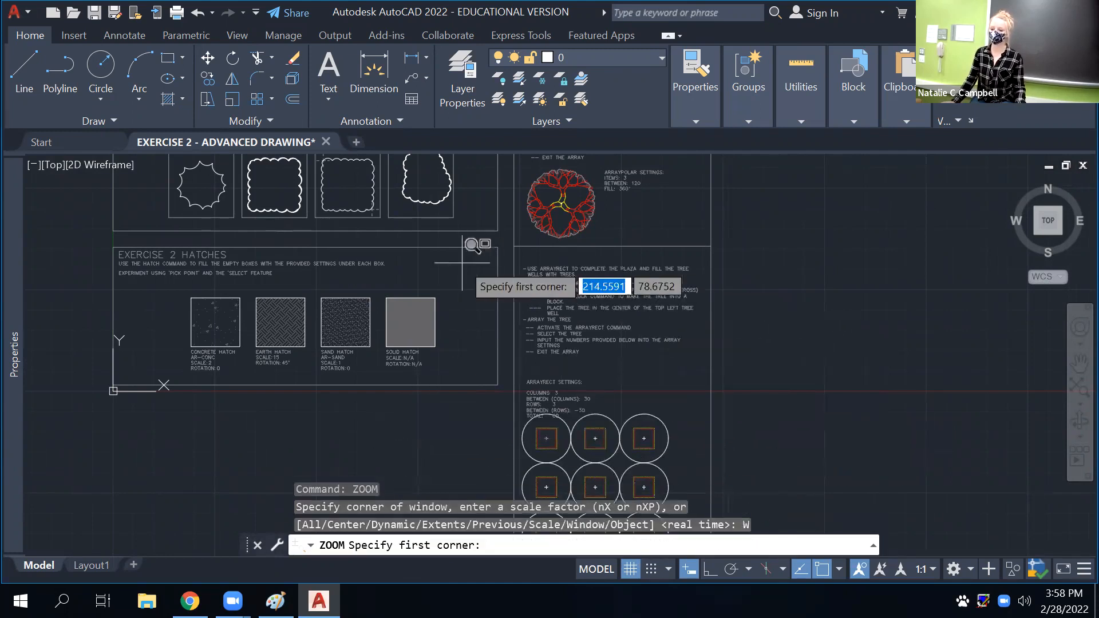
scroll(490, 361, "down", 5)
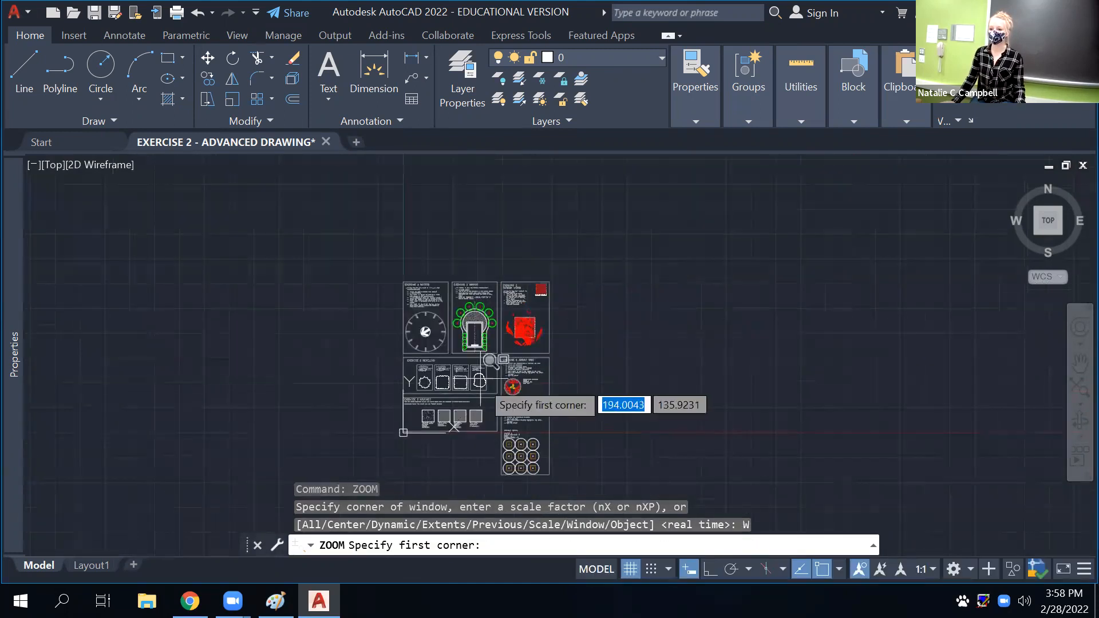
left_click(391, 270)
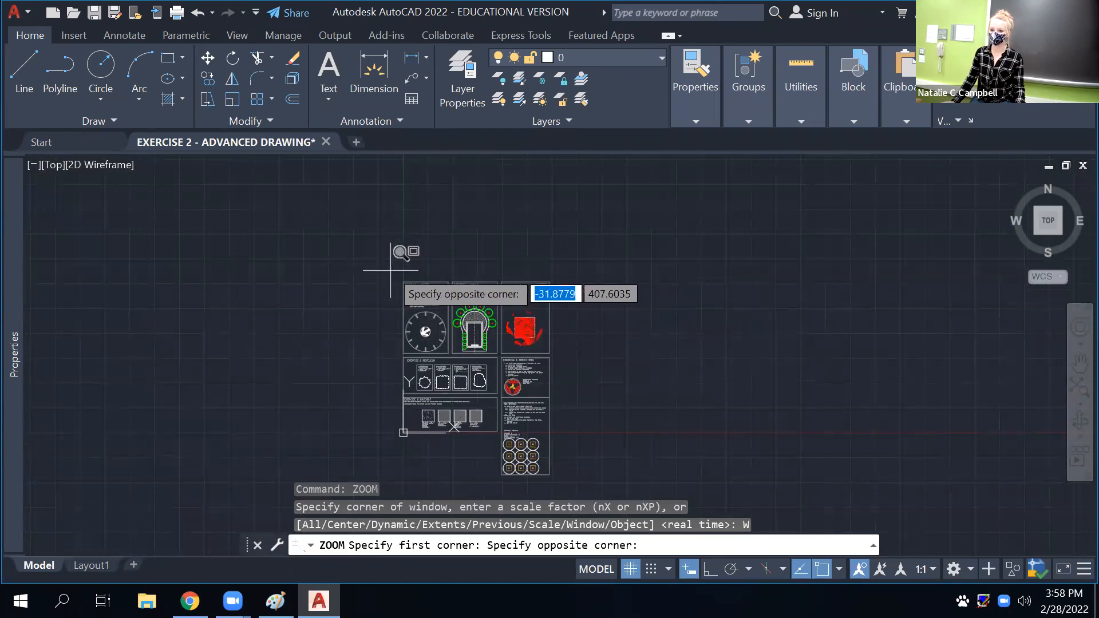
left_click(571, 467)
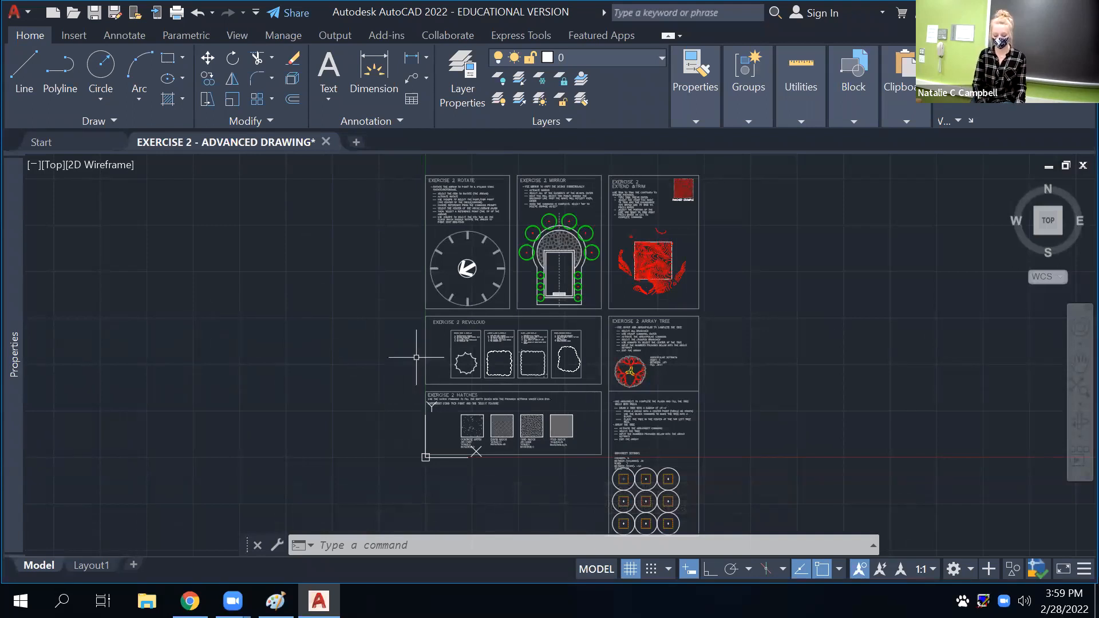
Zoom to a tighter window running from the Rotate panel's upper corner to the tree array panel's lower corner
type("M")
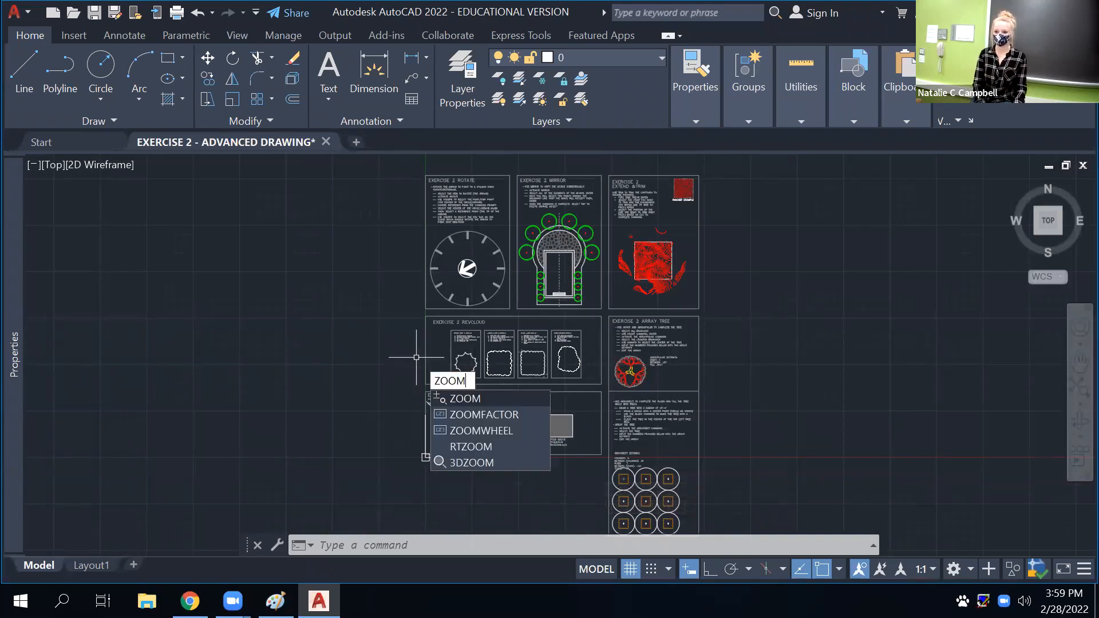
key("Return")
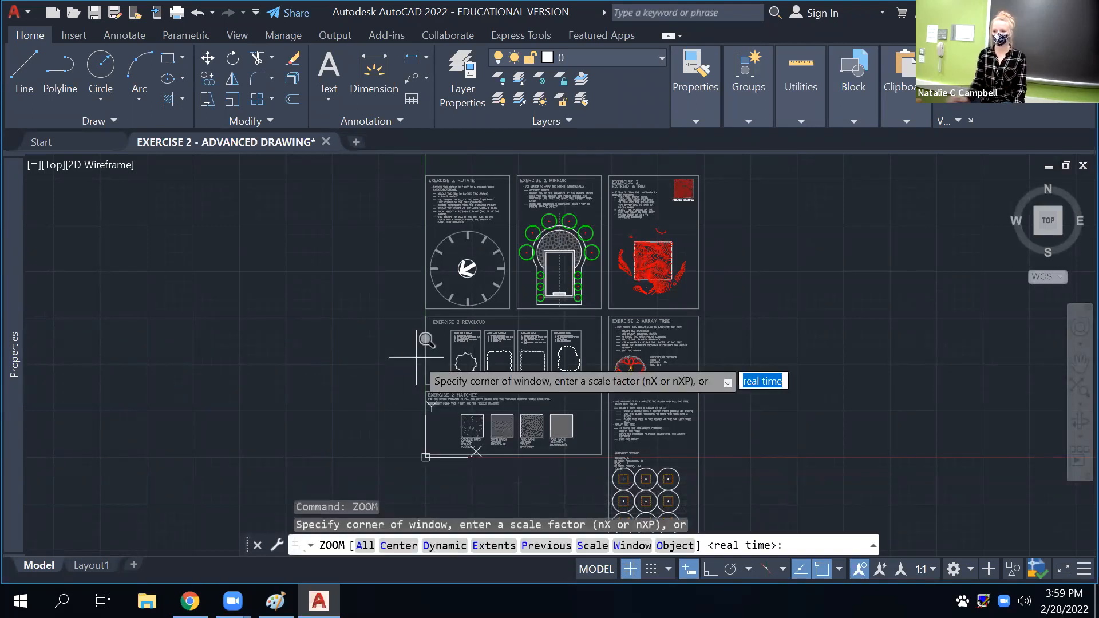
left_click(635, 547)
scroll(441, 324, "down", 4)
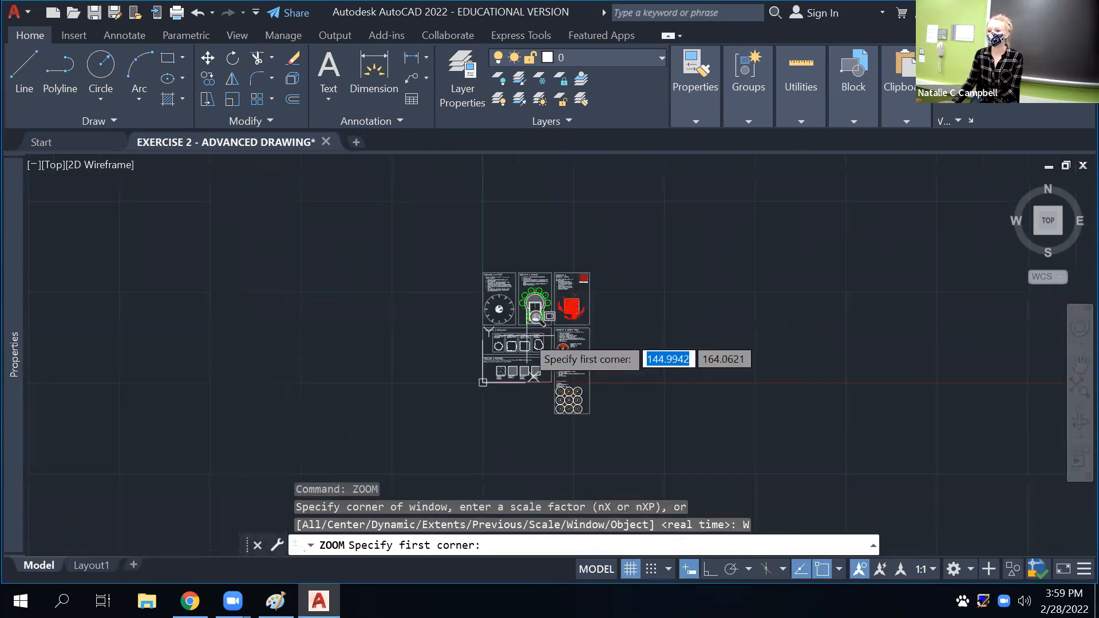
scroll(465, 327, "up", 4)
scroll(351, 172, "down", 2)
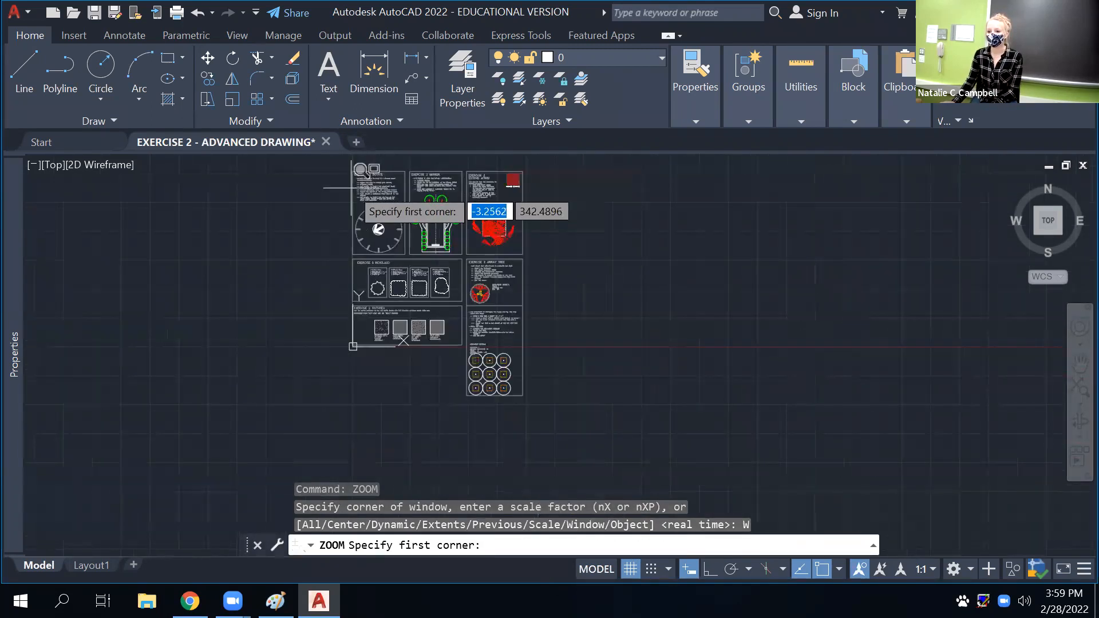
left_click(350, 168)
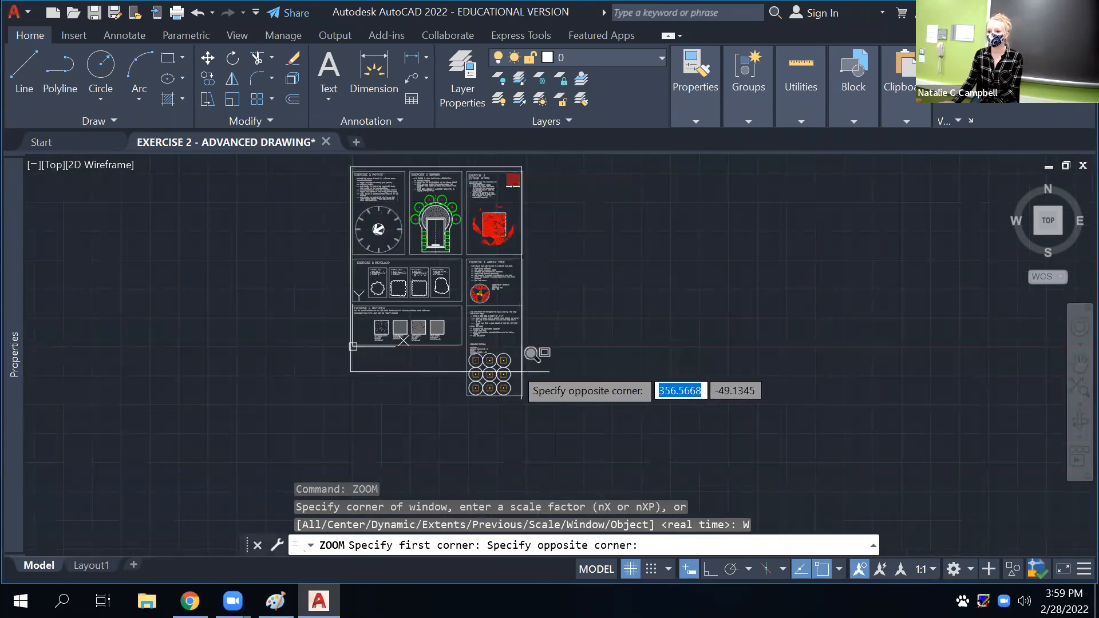
left_click(520, 392)
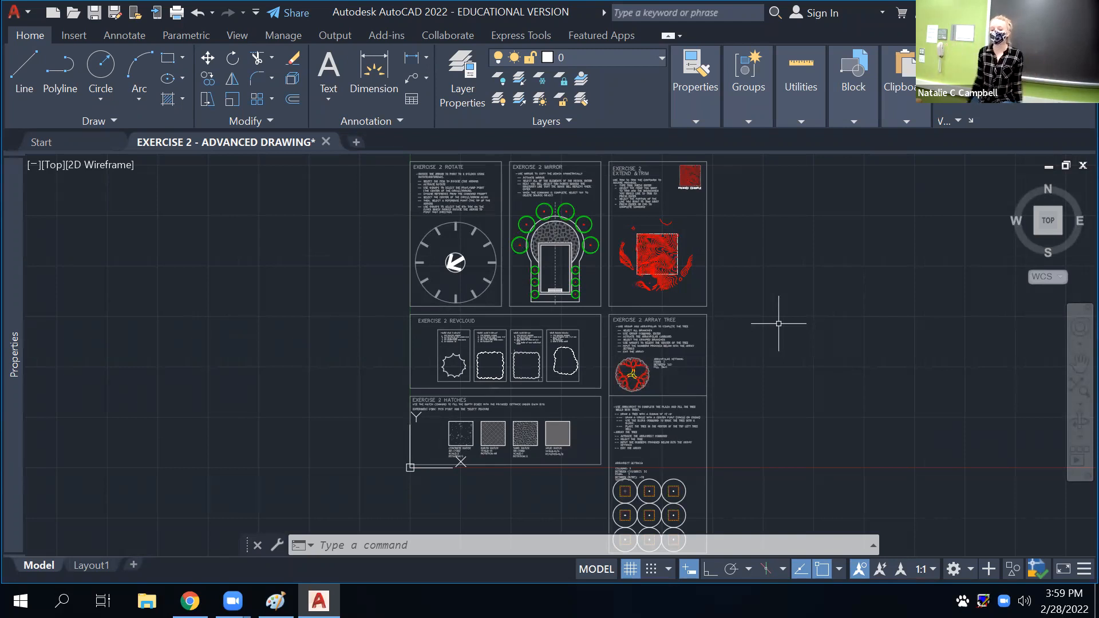
Look through the My Documents and My Pictures folders in File Explorer, and return to the AutoCAD drawing
left_click(147, 601)
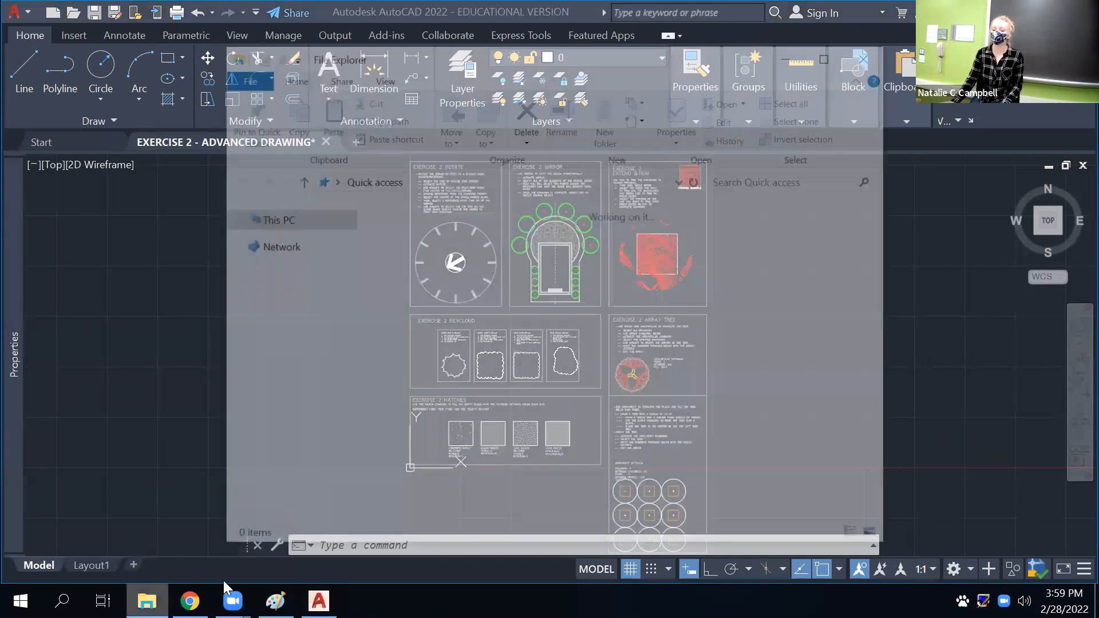
left_click(290, 301)
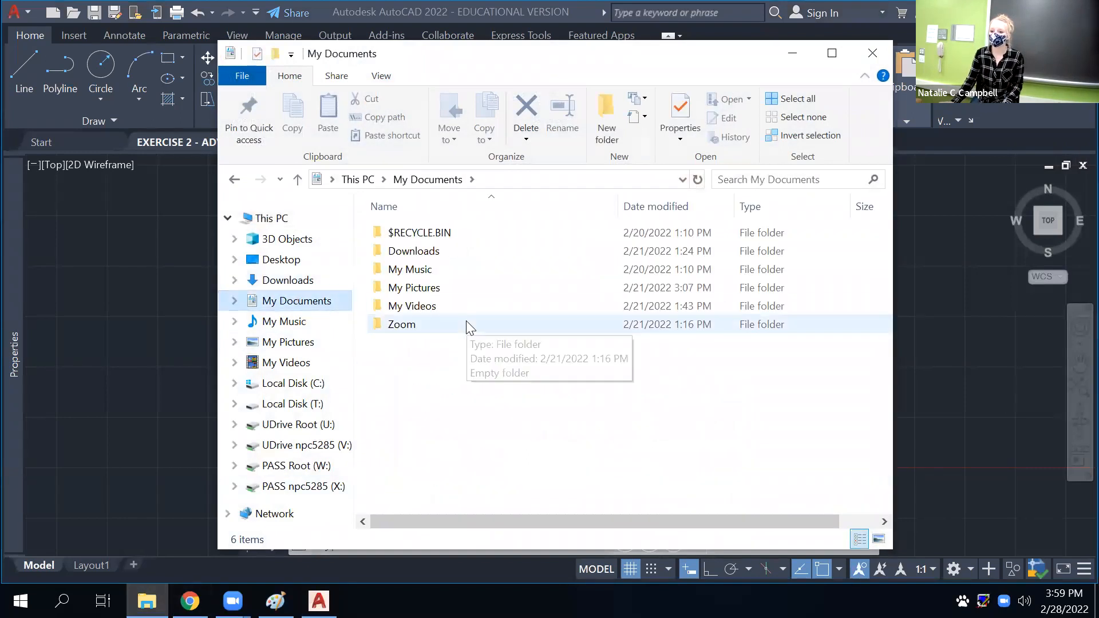
left_click(296, 346)
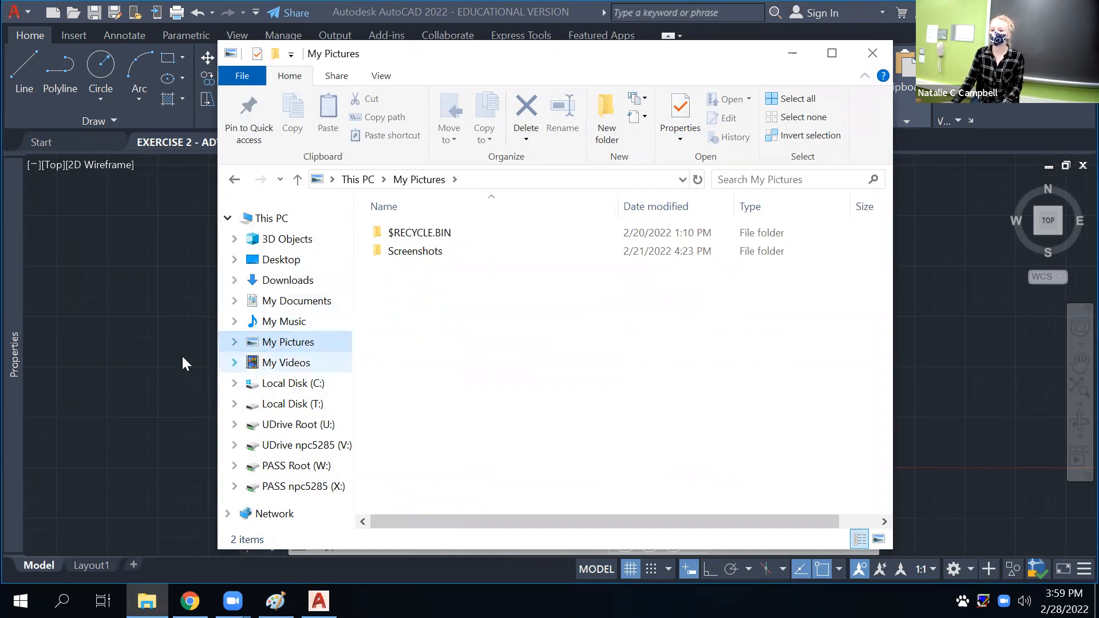
left_click(103, 319)
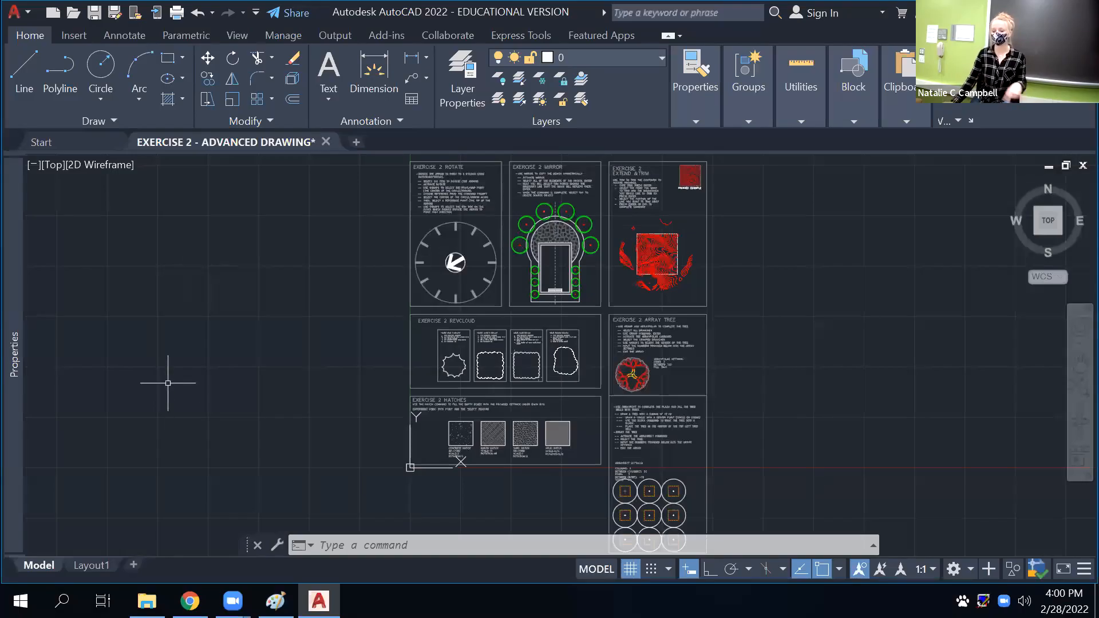
Switch back to File Explorer, open the Screenshots folder in My Pictures and display its files as extra large icons
key("alt+Tab")
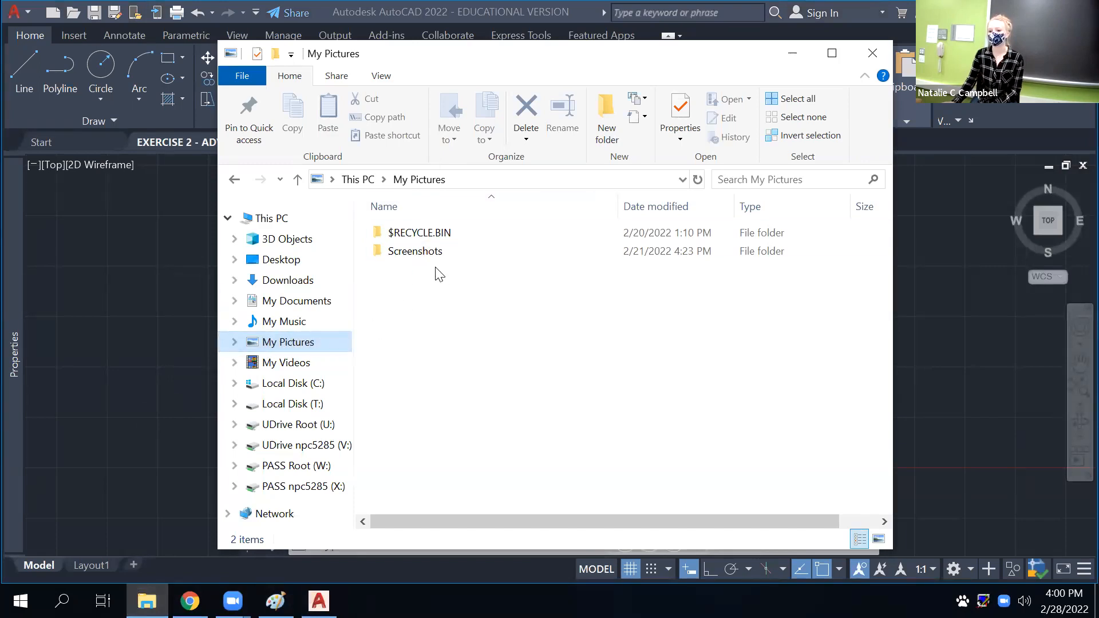
double_click(430, 252)
left_click(382, 76)
left_click(403, 100)
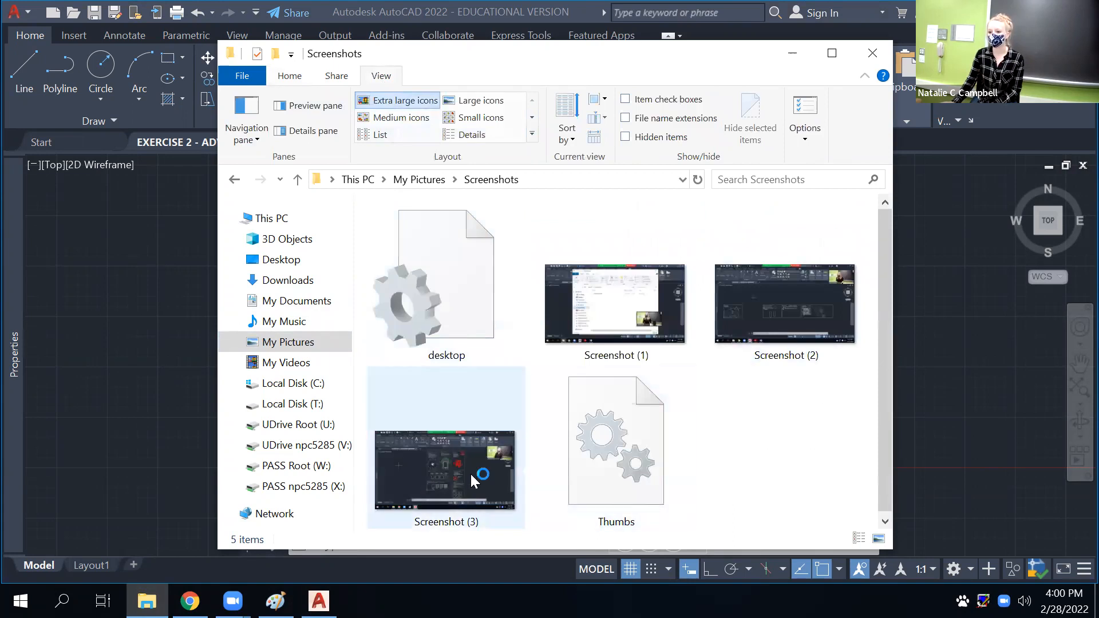
Open Screenshot (3) in Paint to check the captured exercise panels, and return to the Screenshots folder
left_click(431, 475)
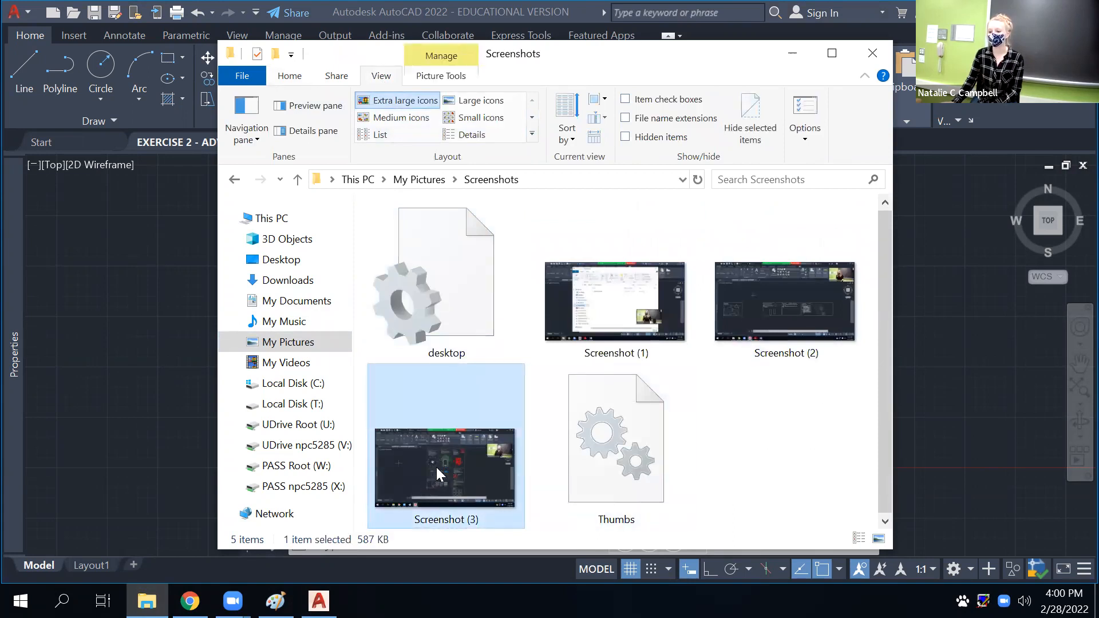
double_click(436, 467)
scroll(596, 418, "down", 3)
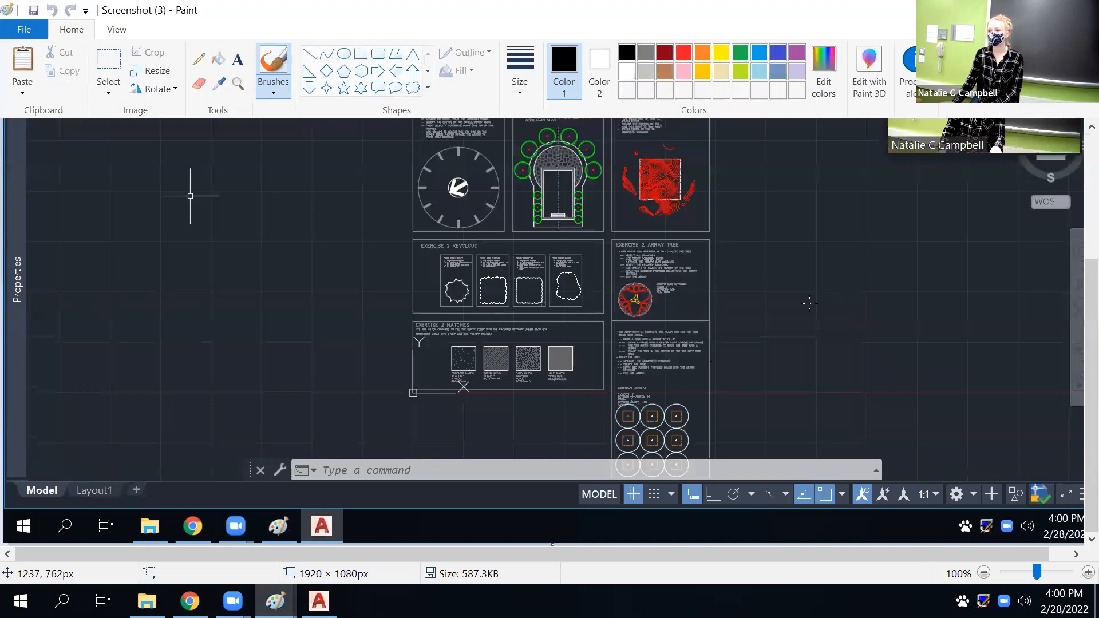
key("alt+Tab")
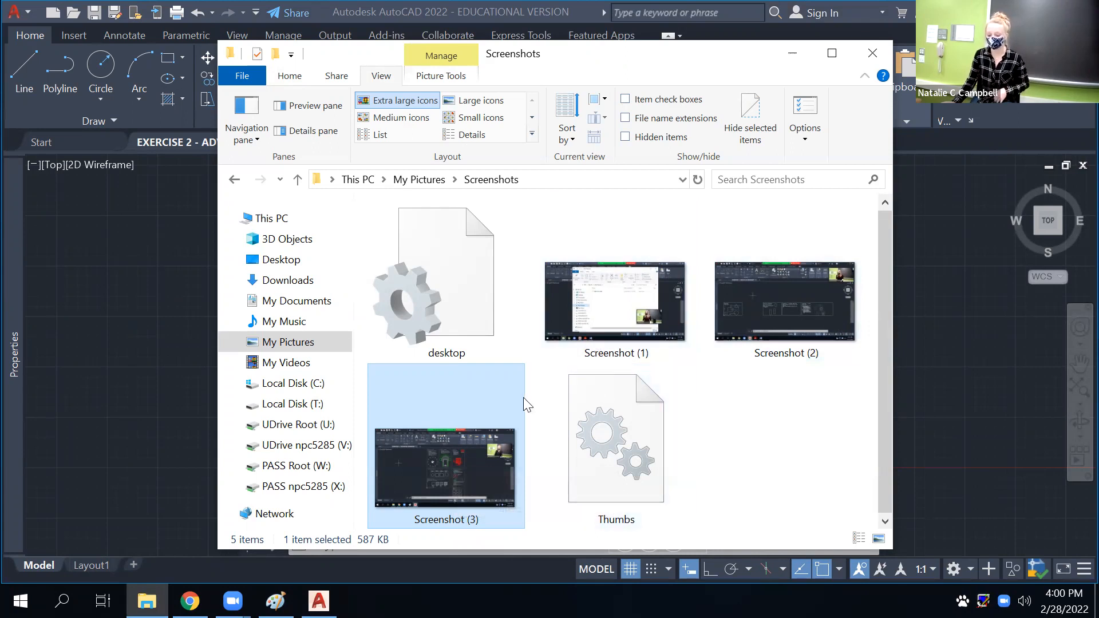
Close the Screenshots folder and zoom to a window enclosing all the Exercise 2 panels in the AutoCAD drawing
left_click(871, 58)
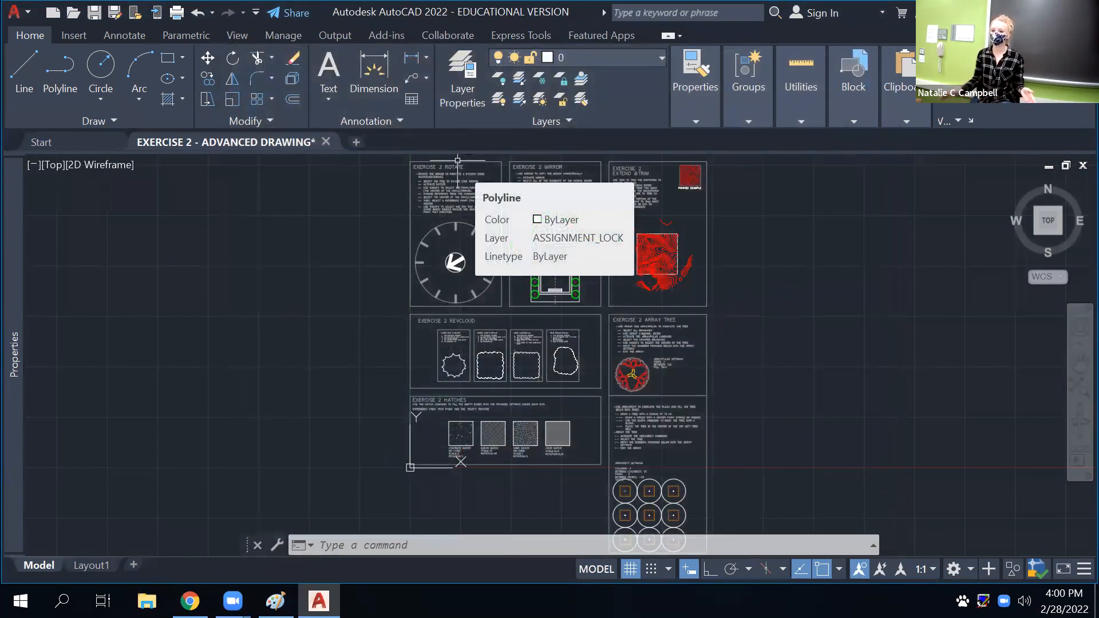
type("z")
key("Return")
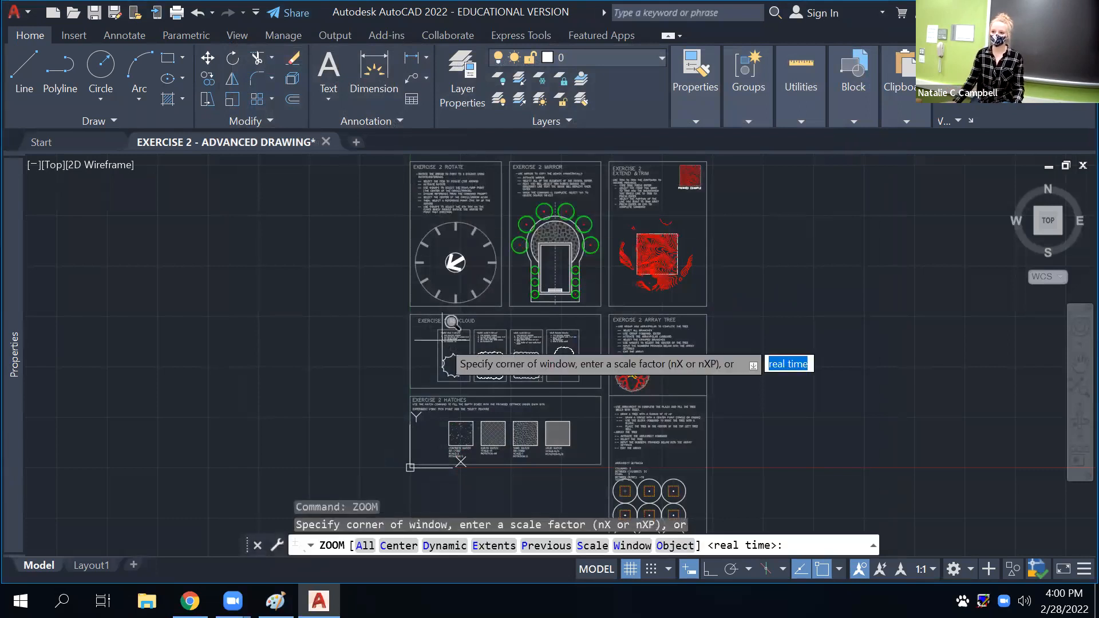
type("w")
key("Return")
scroll(562, 462, "down", 2)
middle_click_drag(489, 280, 425, 195)
left_click(389, 175)
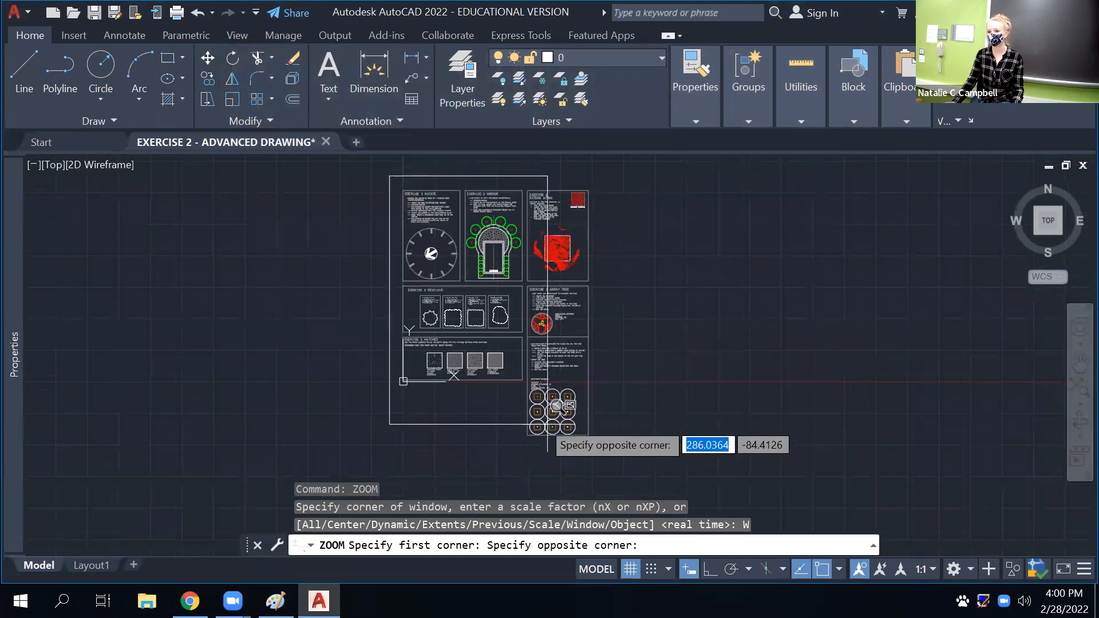
left_click(605, 437)
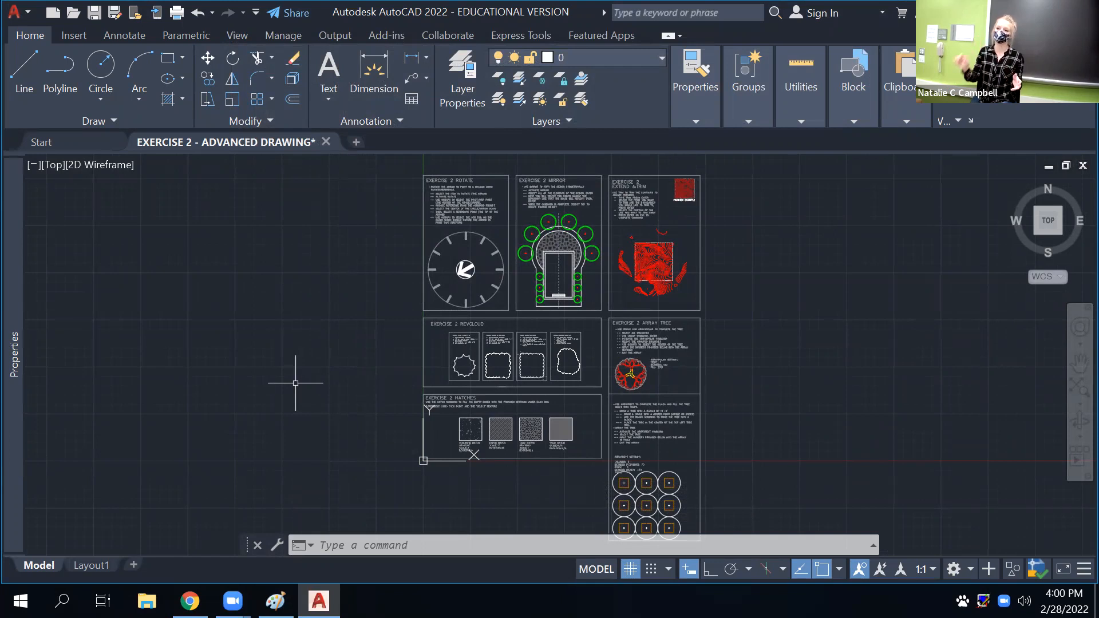
Zoom to the drawing extents and select the outlying ZOOM COMMAND EXERCISE text to compare its position with the origin
middle_click(347, 343)
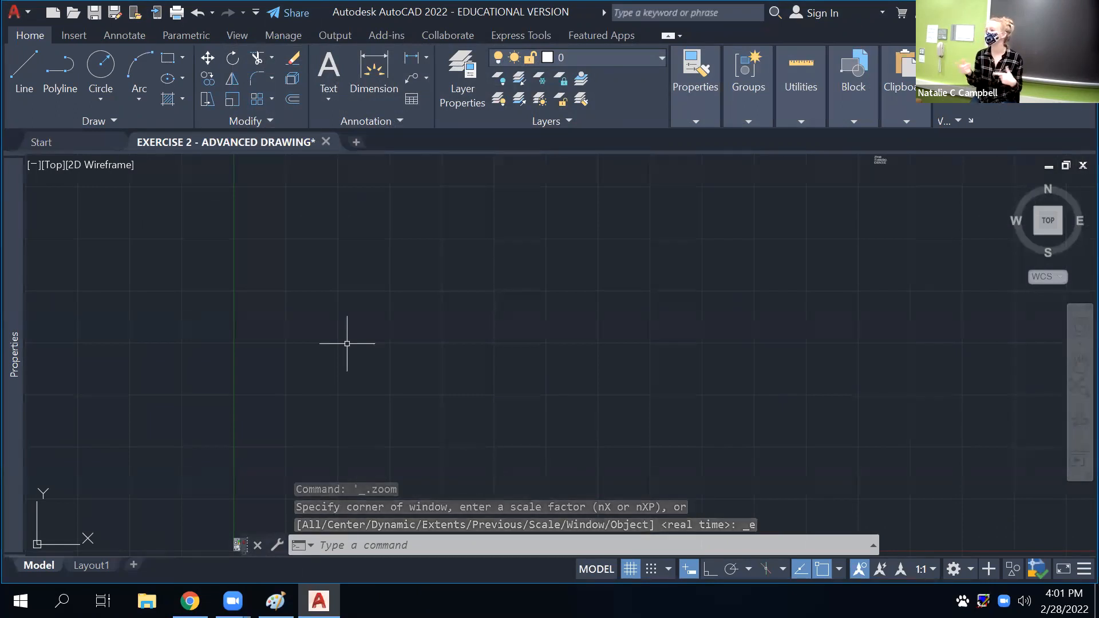
scroll(572, 322, "down", 2)
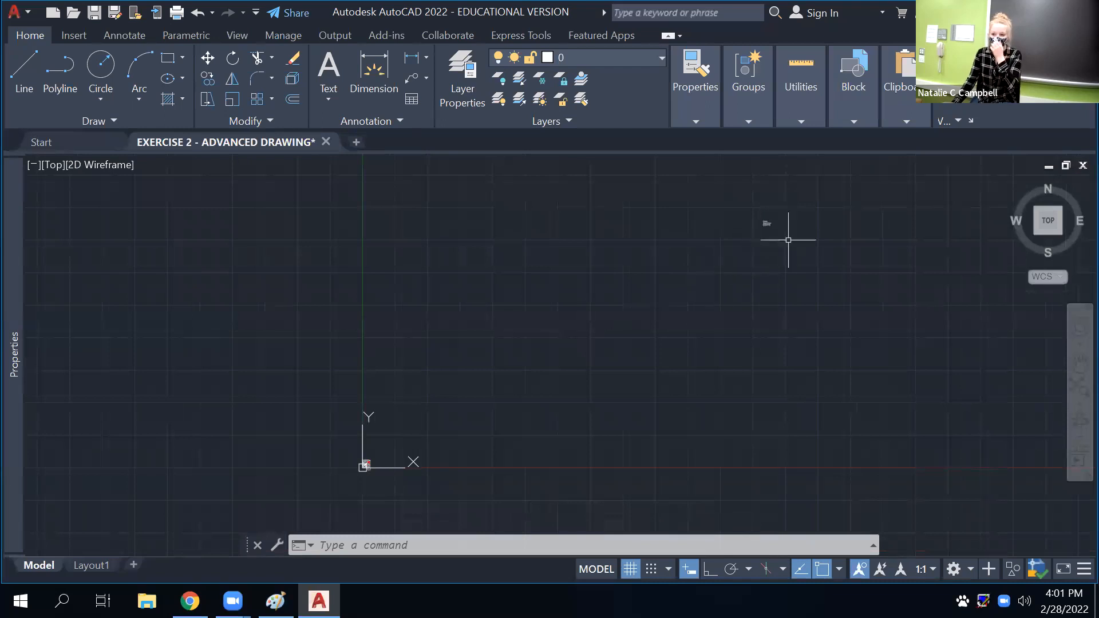
scroll(772, 225, "up", 5)
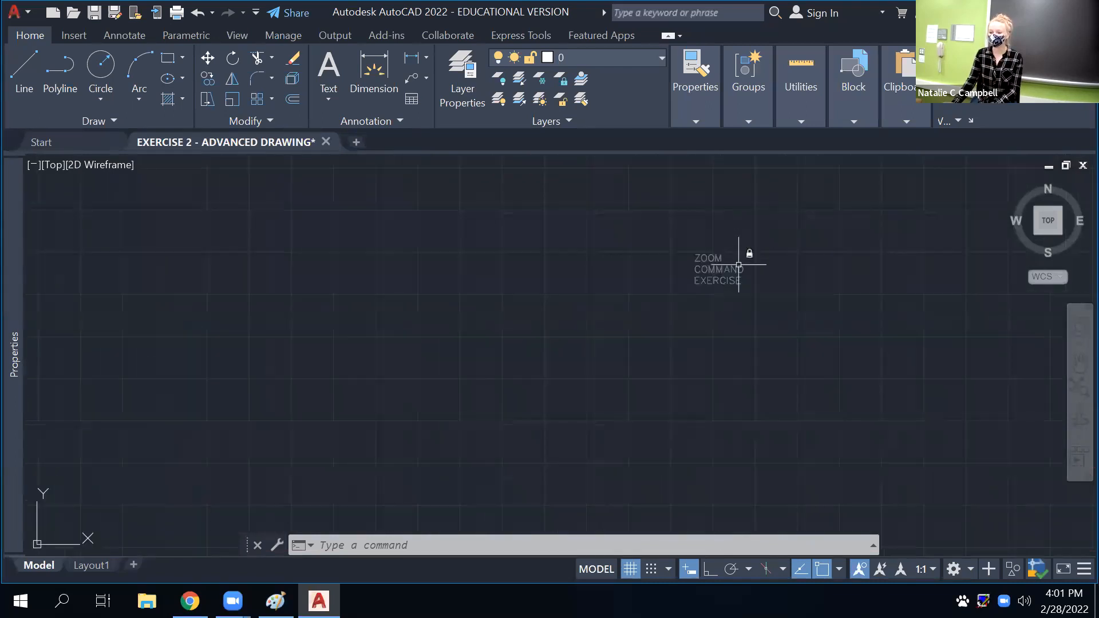
left_click(772, 210)
left_click(538, 384)
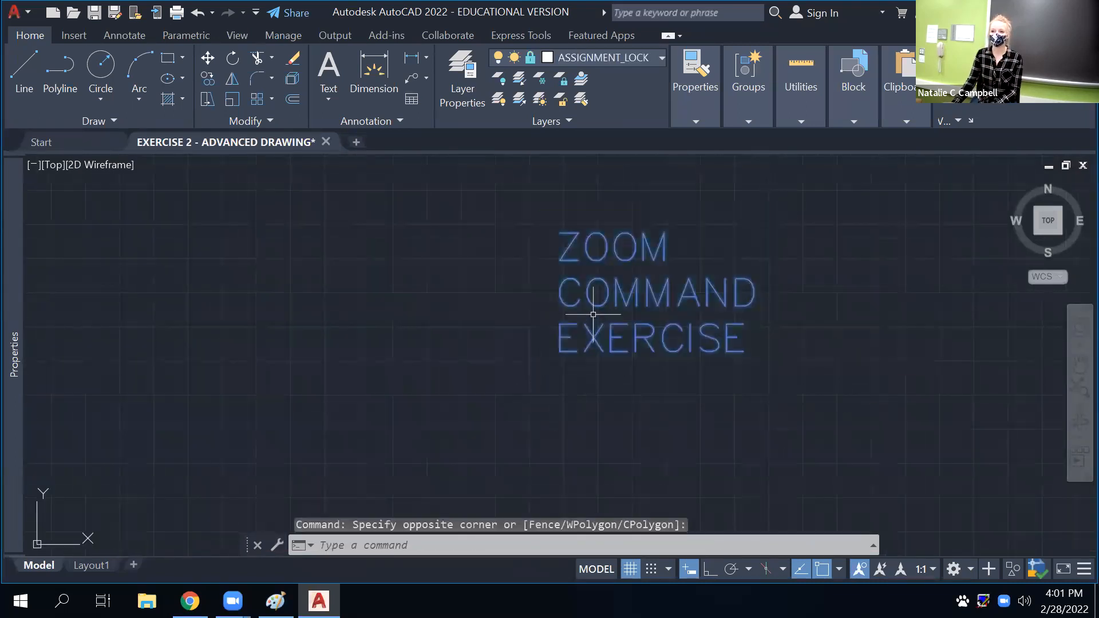
scroll(590, 319, "down", 4)
left_click(655, 265)
left_click(568, 374)
left_click(663, 270)
left_click(582, 338)
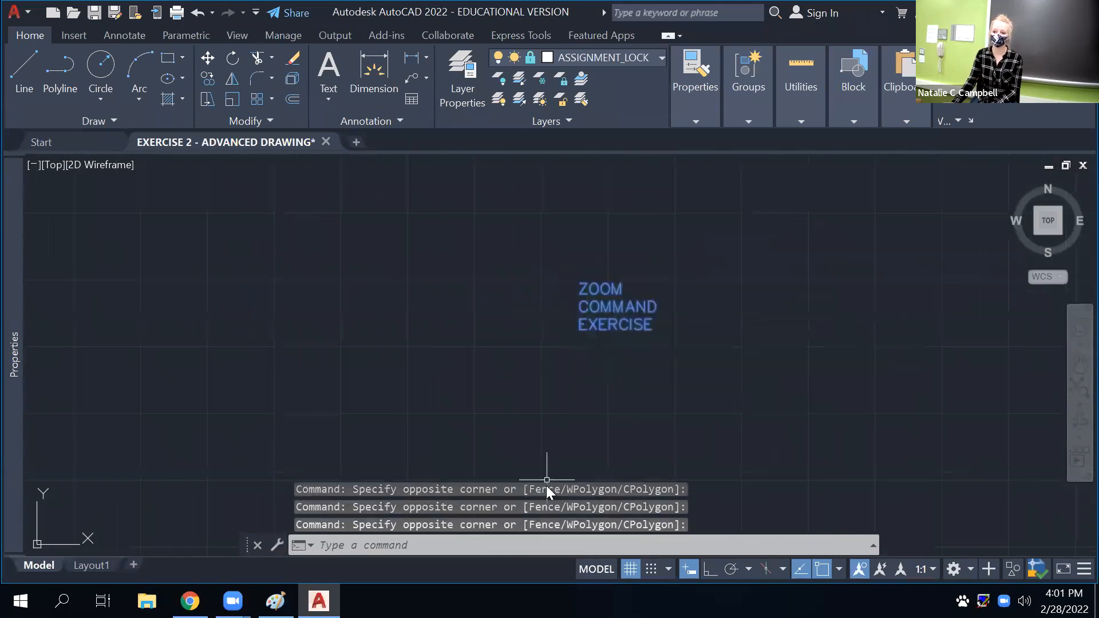
scroll(499, 409, "down", 10)
middle_click_drag(445, 417, 580, 234)
middle_click_drag(634, 263, 606, 305)
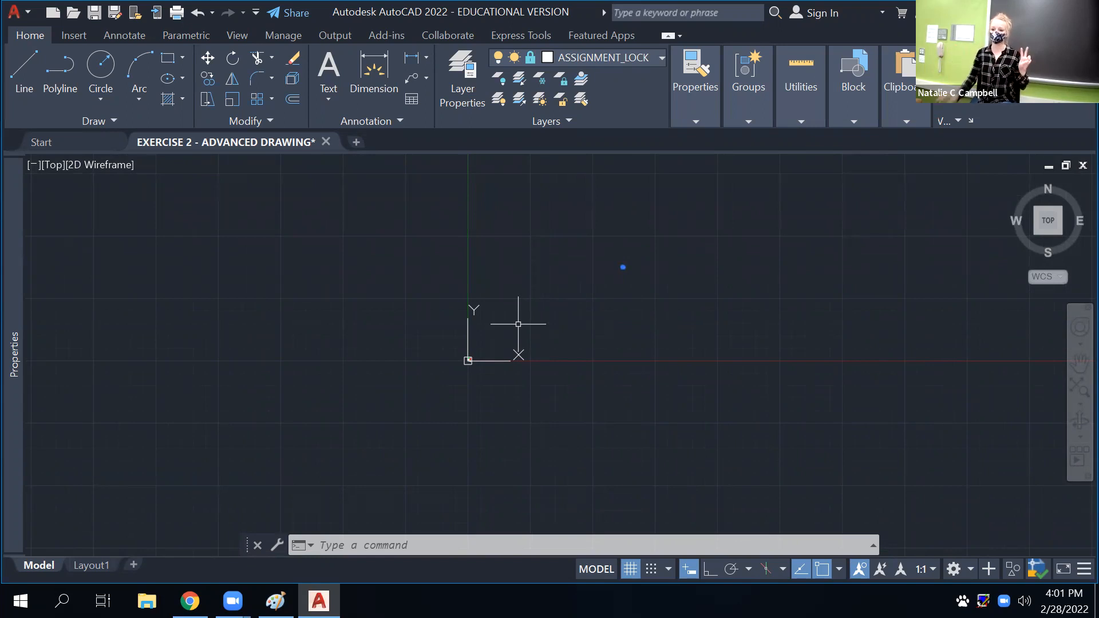
Switch to Chrome and review the command parts and example images on the Exercise 2 - Advanced Drawing assignment page
left_click(190, 602)
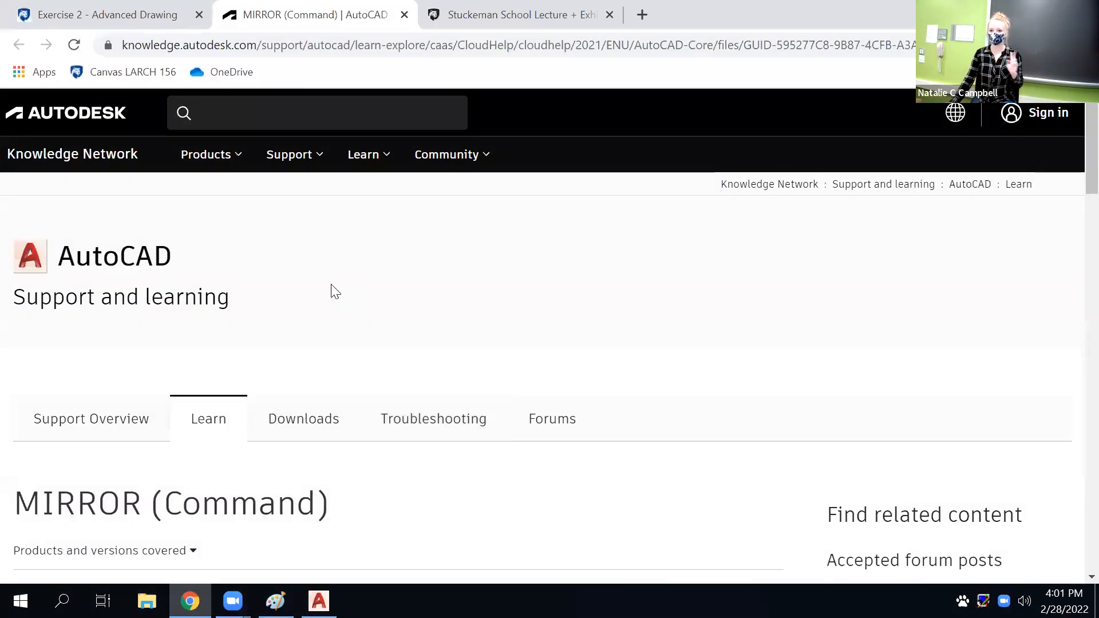
left_click(82, 8)
scroll(389, 338, "up", 15)
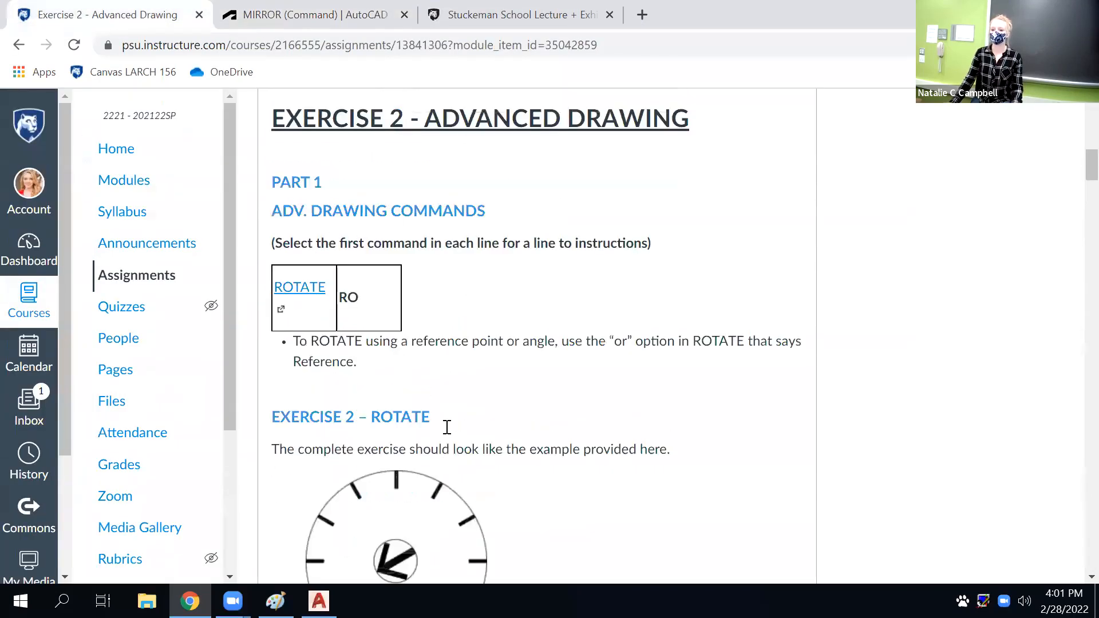
scroll(386, 292, "up", 5)
scroll(387, 291, "down", 5)
scroll(425, 362, "up", 5)
scroll(427, 366, "down", 6)
scroll(455, 394, "down", 15)
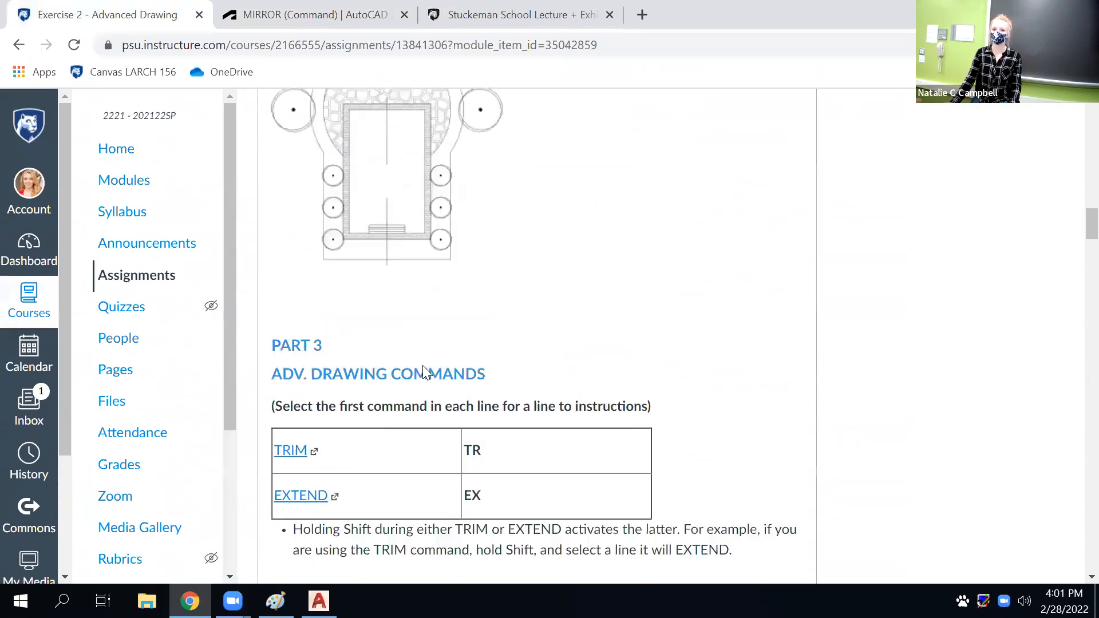
scroll(498, 287, "down", 20)
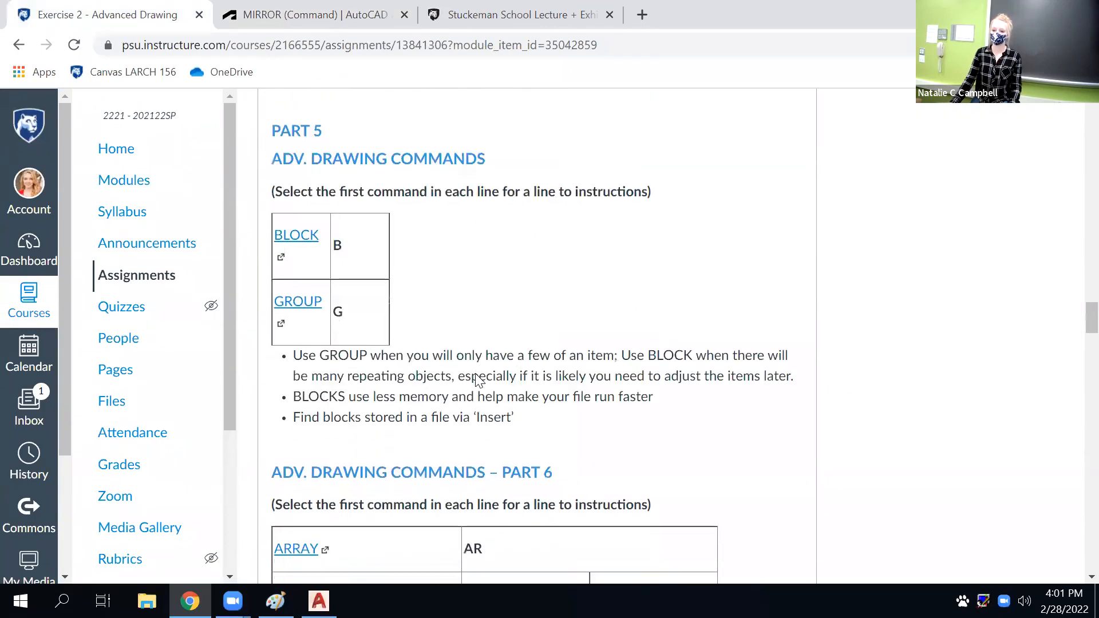
scroll(475, 295, "down", 9)
scroll(549, 360, "up", 12)
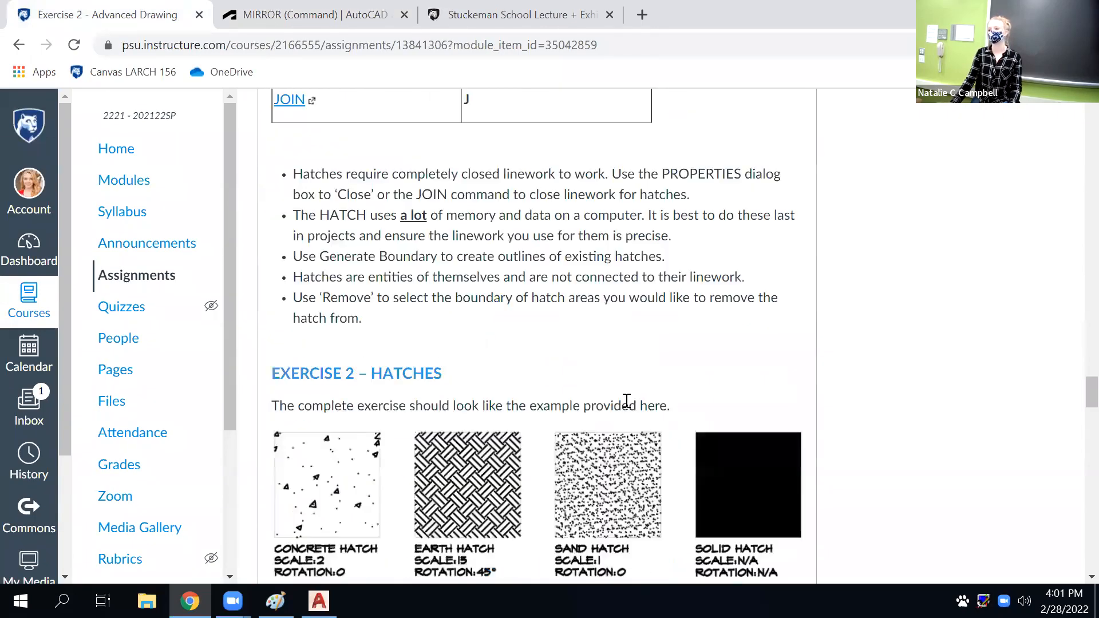
scroll(710, 344, "up", 6)
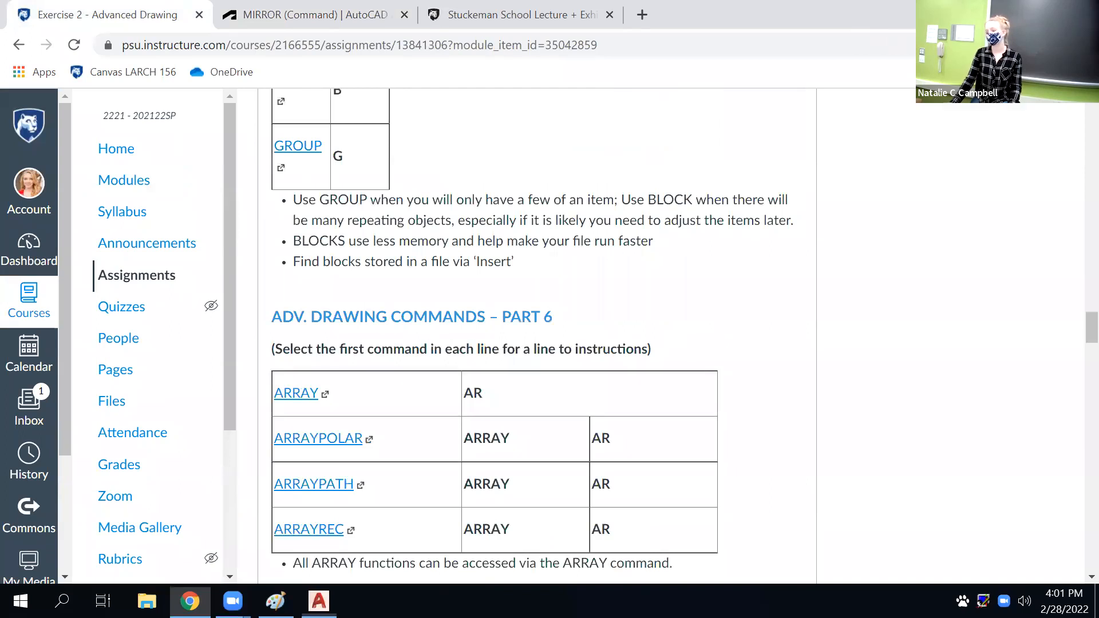
Return to AutoCAD and zoom to a window around the exercise panels at the origin
key("alt+Tab")
mouse_move(478, 360)
middle_mouse_down()
mouse_move(388, 399)
mouse_move(553, 396)
middle_mouse_up()
type("ZOOM")
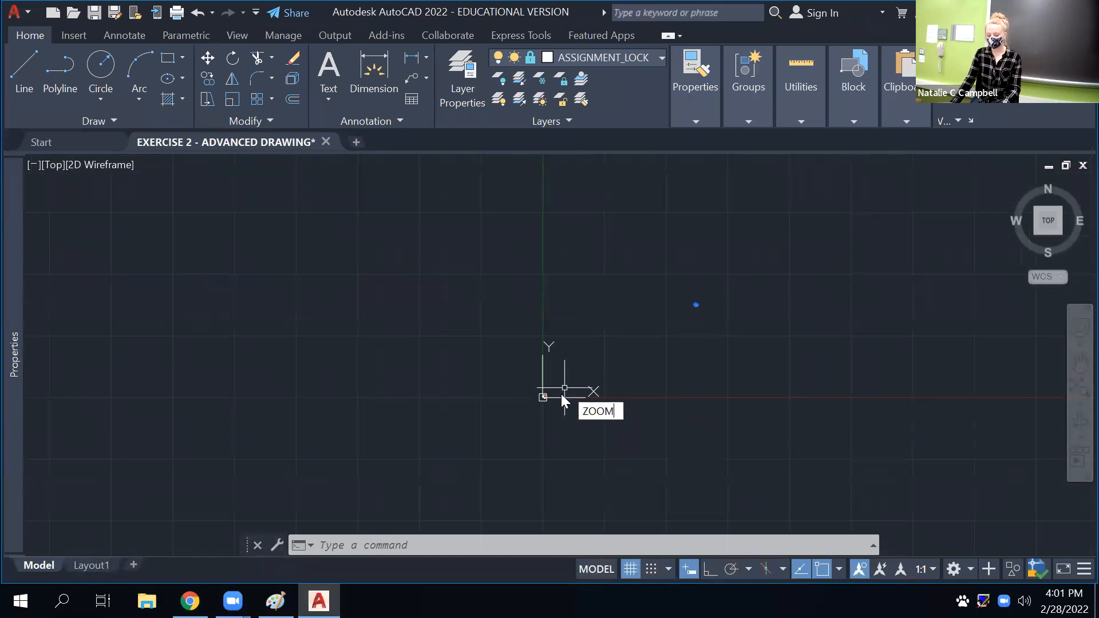
key("Return")
left_click(552, 380)
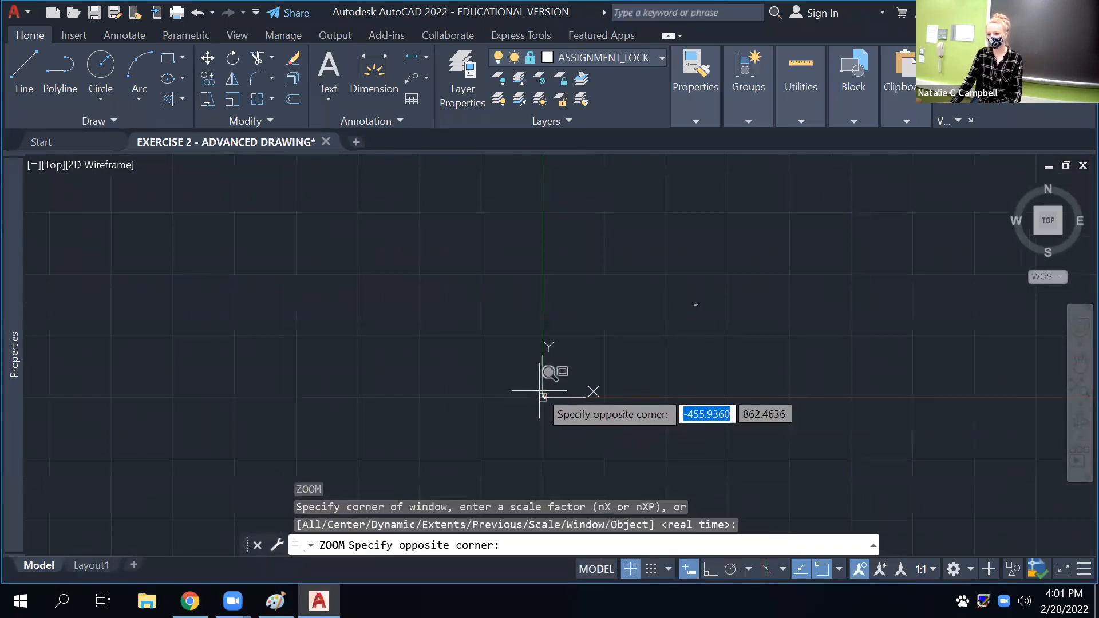
left_click(558, 396)
middle_click_drag(663, 383, 582, 378)
scroll(526, 324, "up", 2)
scroll(525, 325, "up", 2)
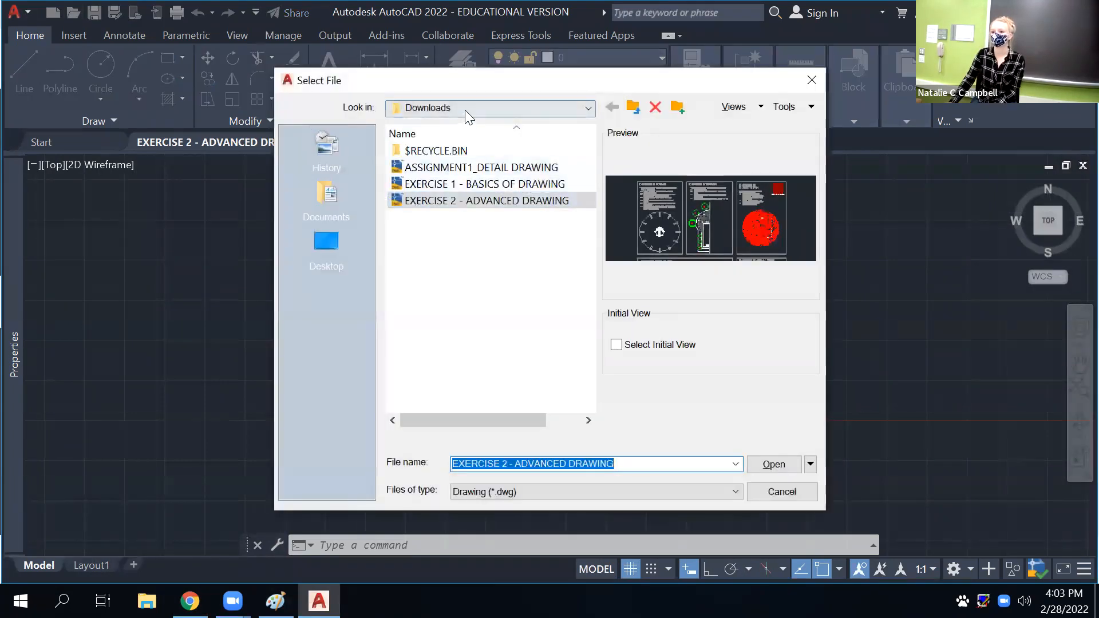
Open ASSIGNMENT1_DETAIL DRAWING from Downloads and show the whole masonry wall detail in model space
double_click(469, 167)
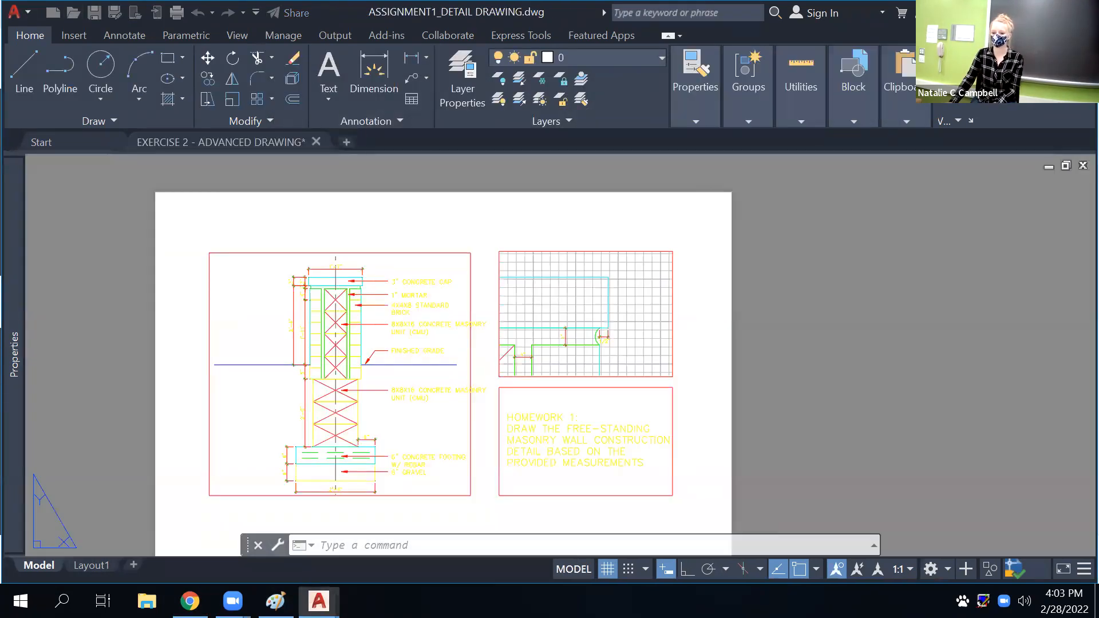
left_click(38, 565)
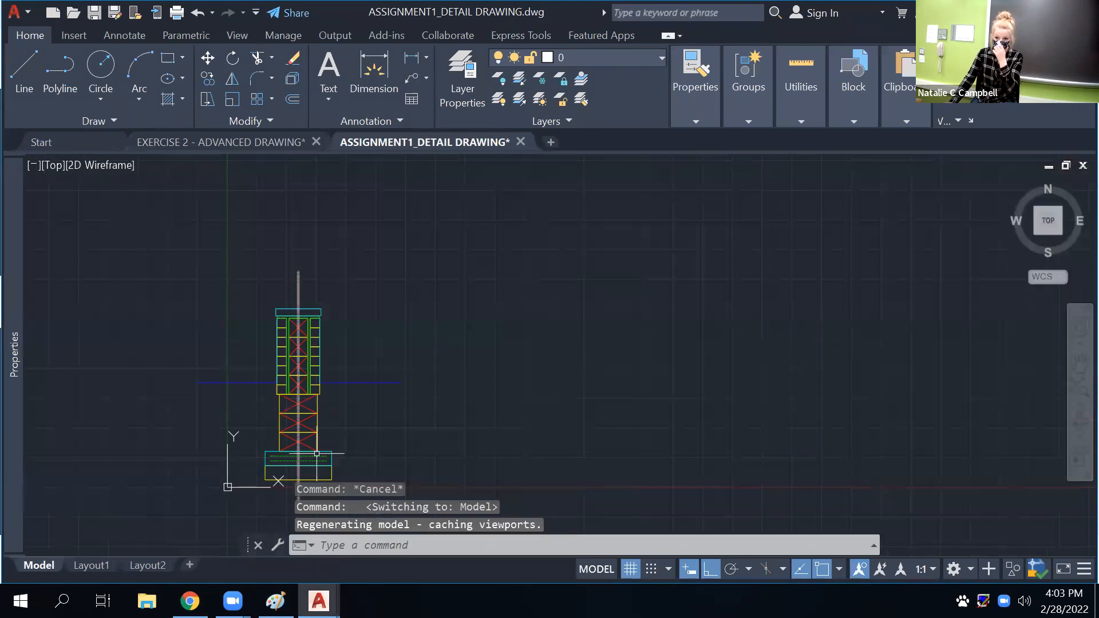
scroll(256, 425, "up", 5)
mouse_move(344, 422)
middle_mouse_down()
mouse_move(389, 439)
mouse_move(476, 417)
middle_mouse_up()
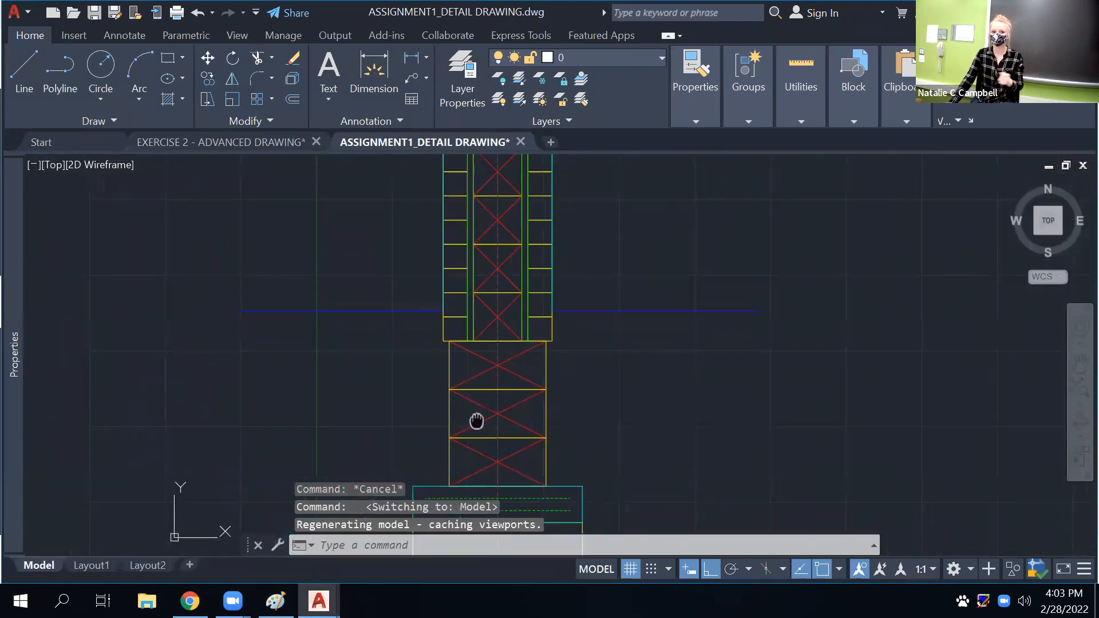
scroll(564, 393, "down", 2)
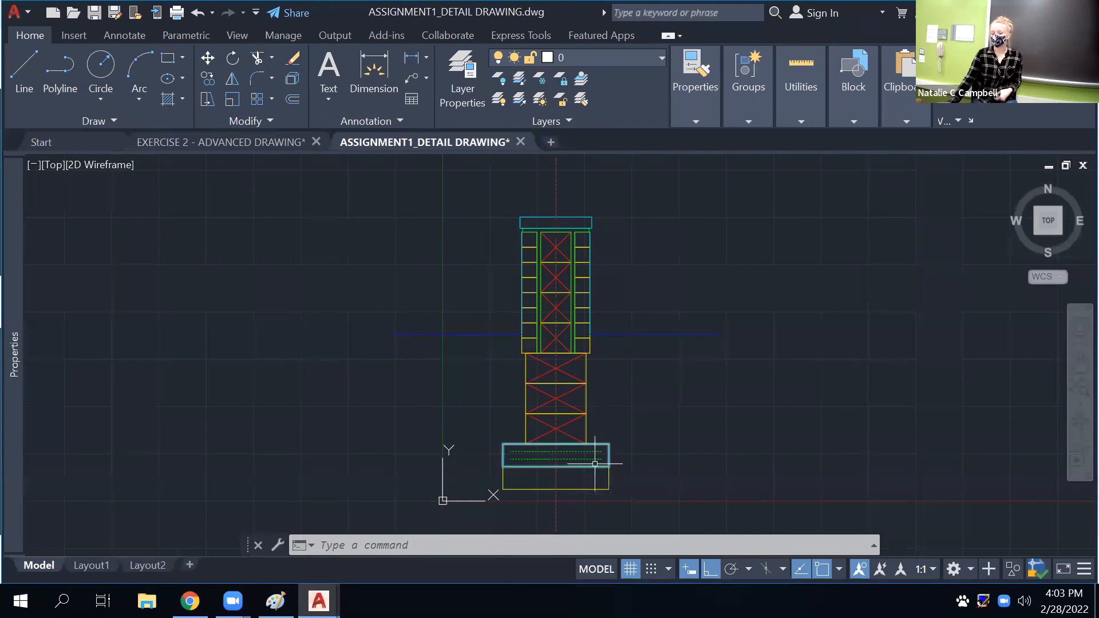
Switch to Chrome to view the Exercise 2 assignment page, and return to AutoCAD
key("alt+Tab")
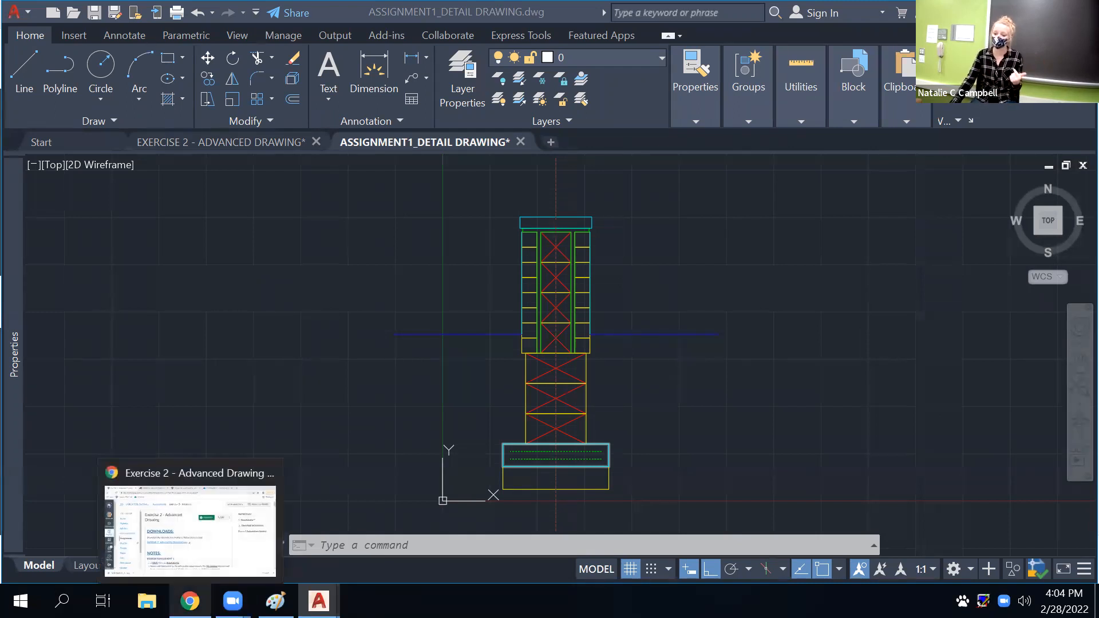
left_click(190, 601)
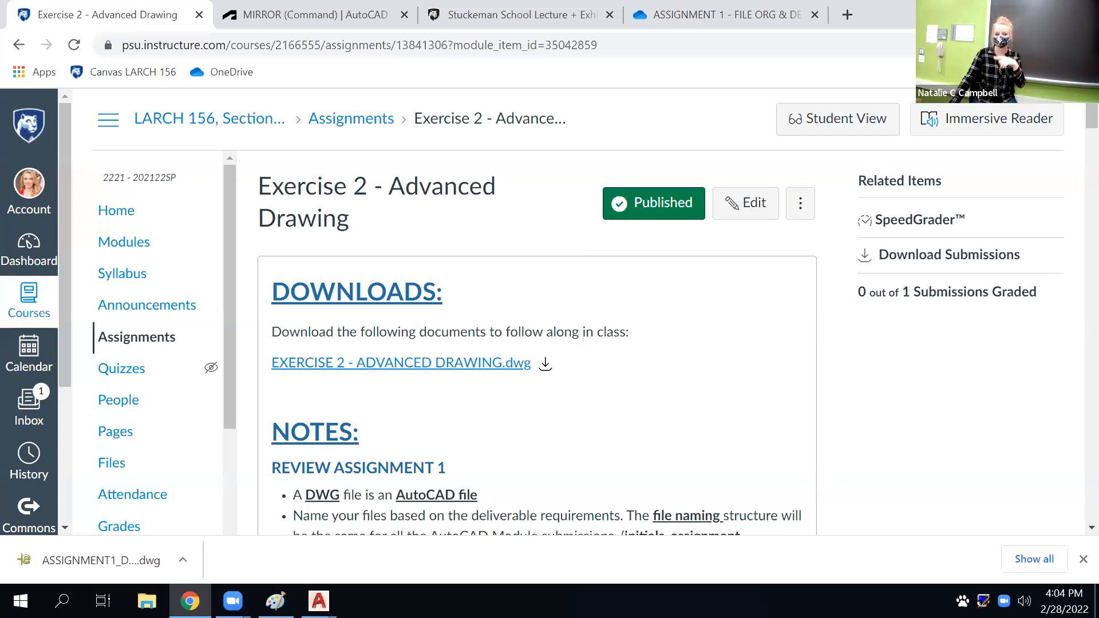
key("alt+Tab")
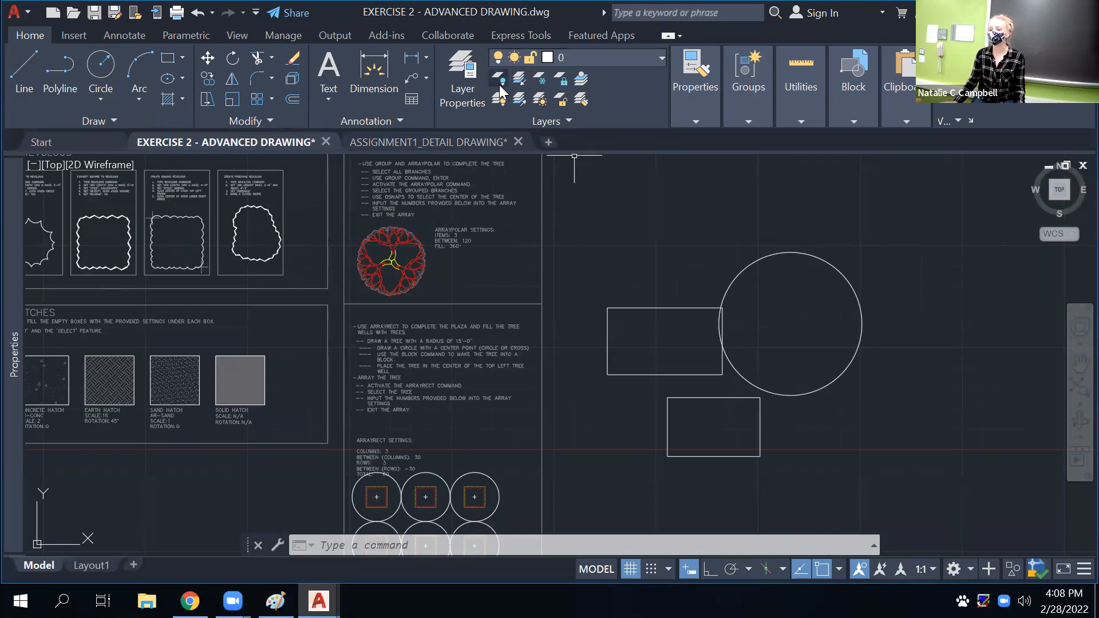
Examine the exercise drawing's layers in the Layer Properties Manager, enlarging the palette and its Name column, and close it
left_click(470, 64)
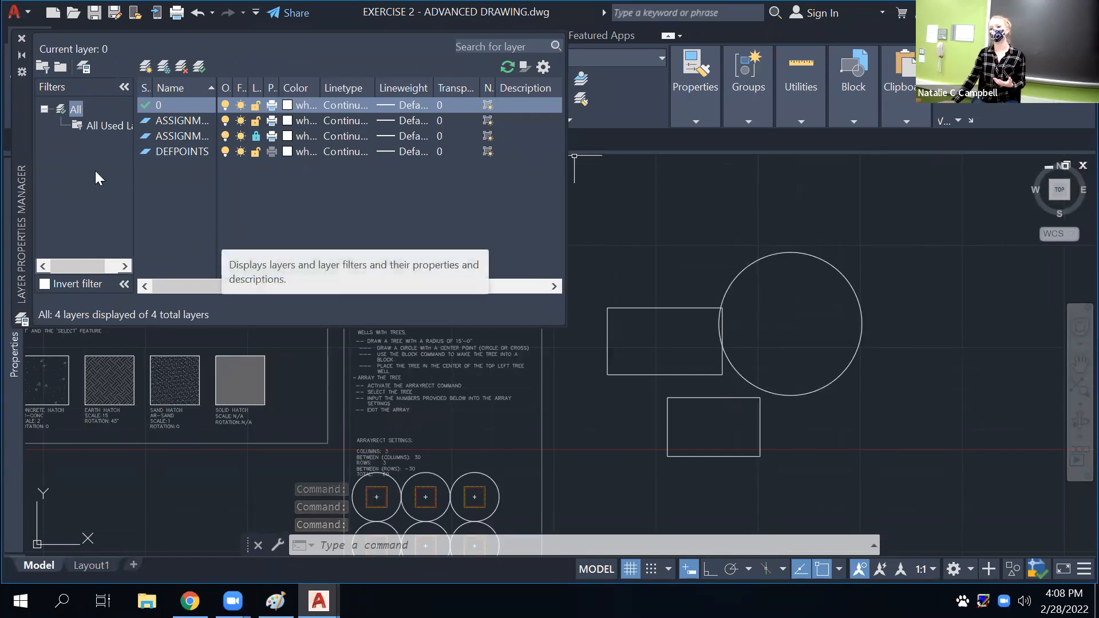
left_click_drag(13, 155, 178, 328)
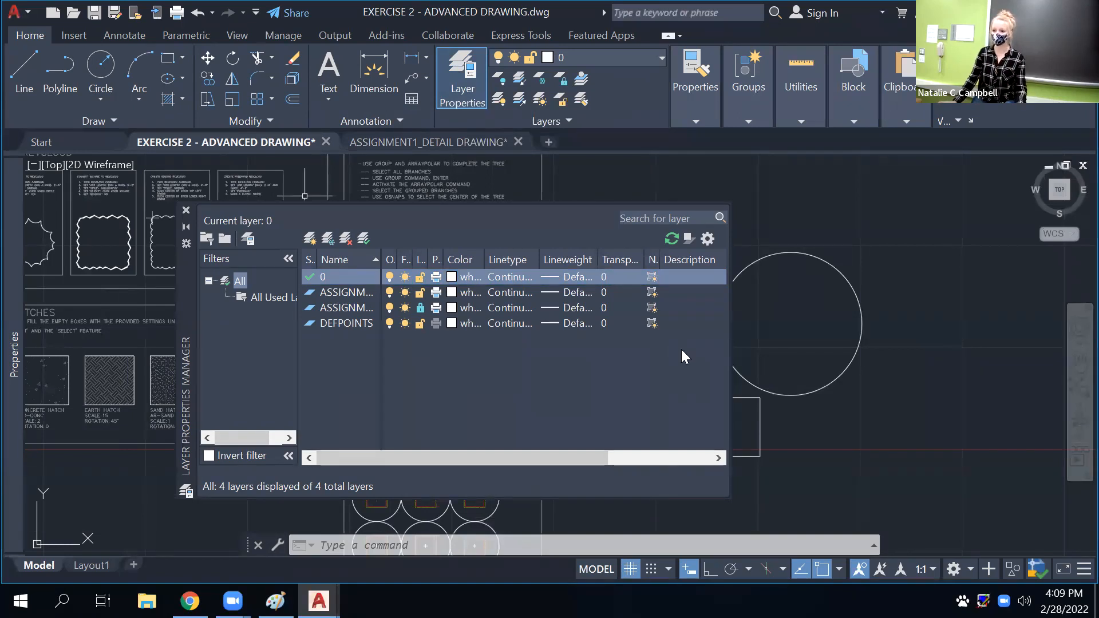
left_click_drag(730, 356, 896, 355)
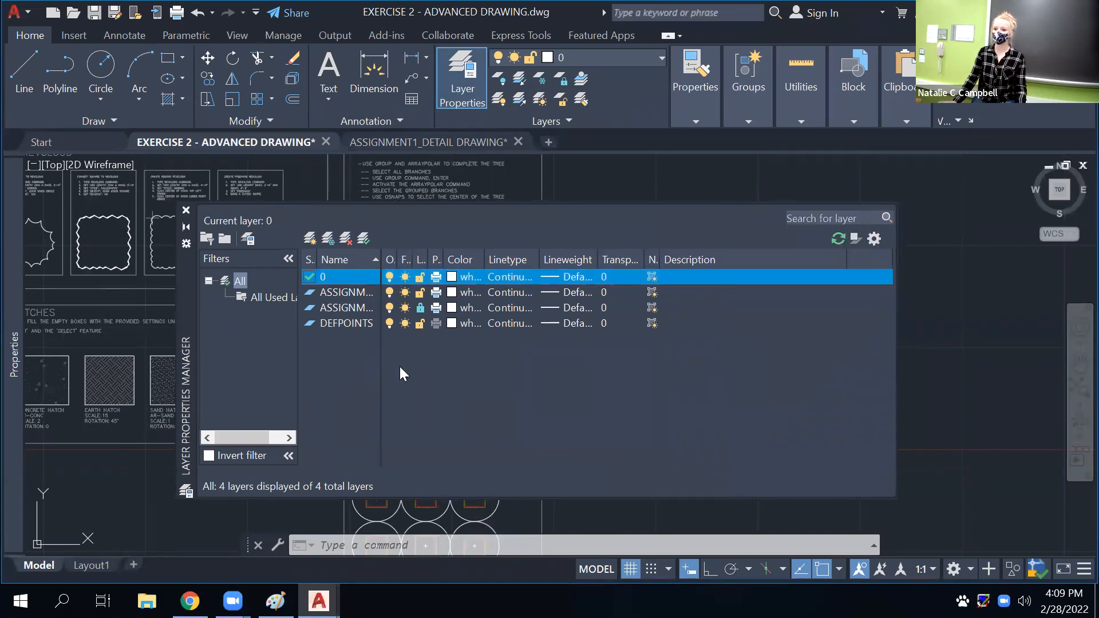
left_click_drag(389, 259, 457, 260)
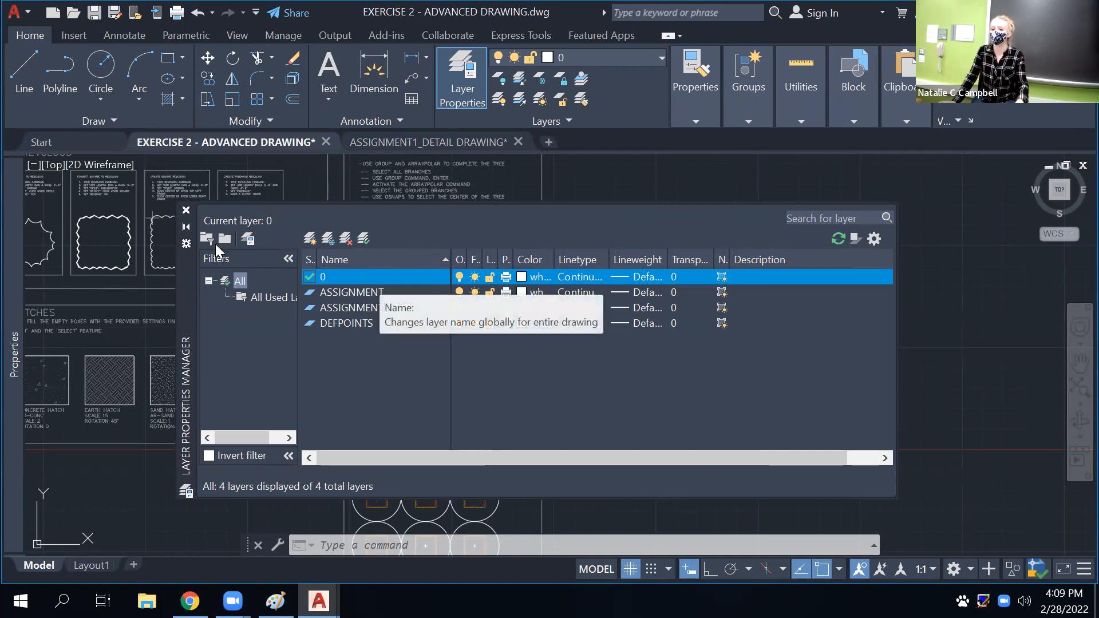
left_click(186, 210)
Open the Layer Properties Manager in ASSIGNMENT1_DETAIL DRAWING, dock it beside the Properties palette and widen it to show the Color column
left_click(440, 141)
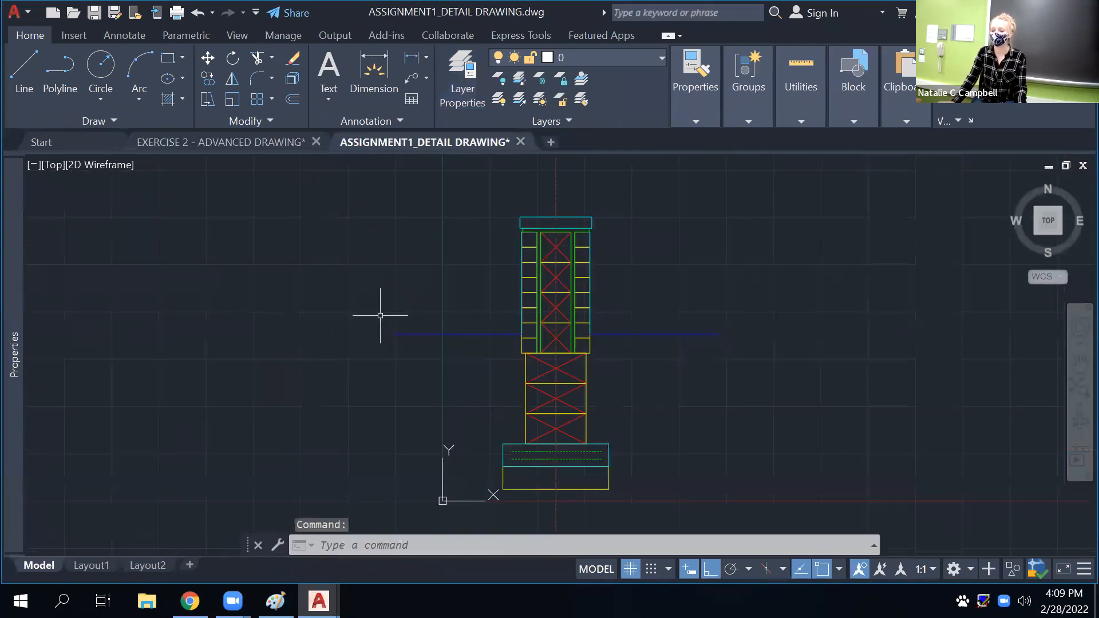
left_click(478, 84)
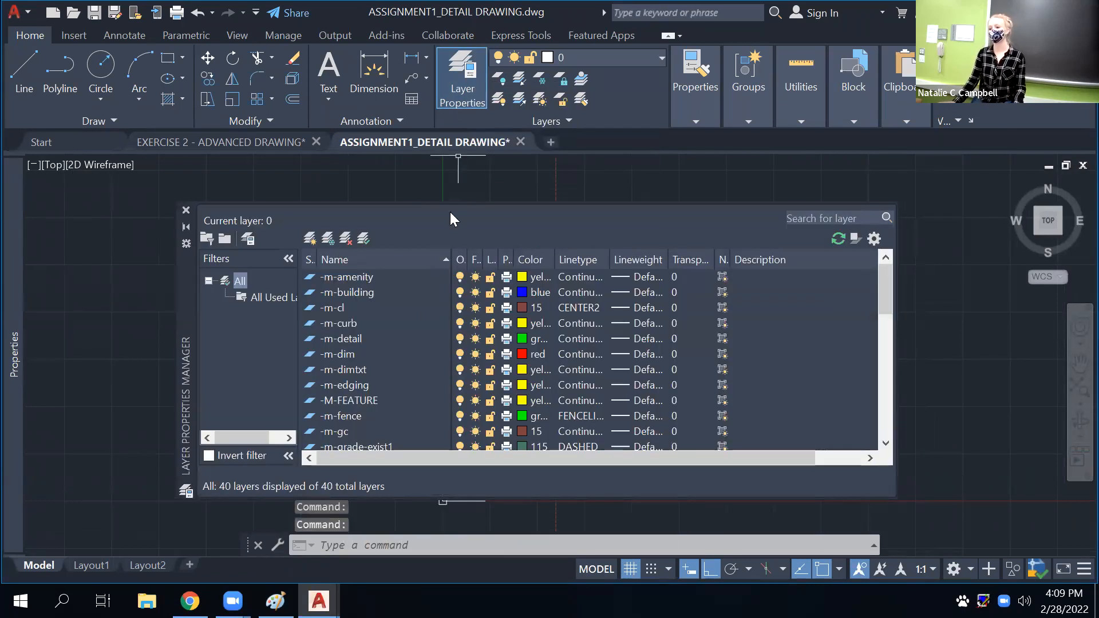
mouse_move(191, 385)
left_mouse_down()
mouse_move(190, 397)
mouse_move(178, 352)
mouse_move(1, 353)
mouse_move(263, 359)
left_mouse_up()
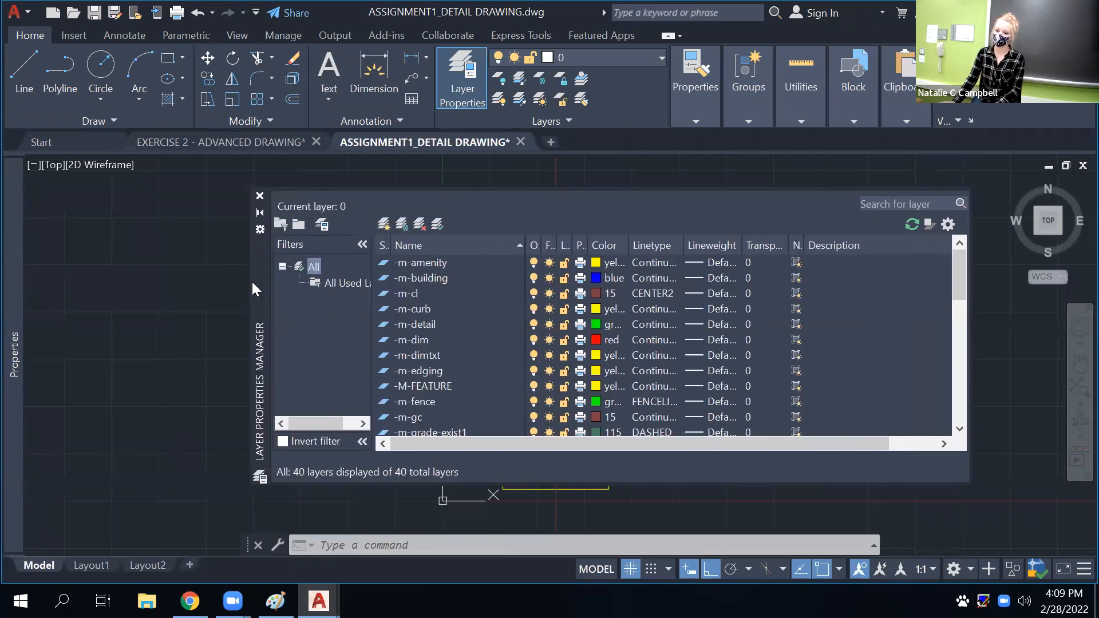
mouse_move(261, 273)
left_mouse_down()
mouse_move(105, 303)
mouse_move(425, 301)
mouse_move(452, 319)
mouse_move(2, 314)
left_mouse_up()
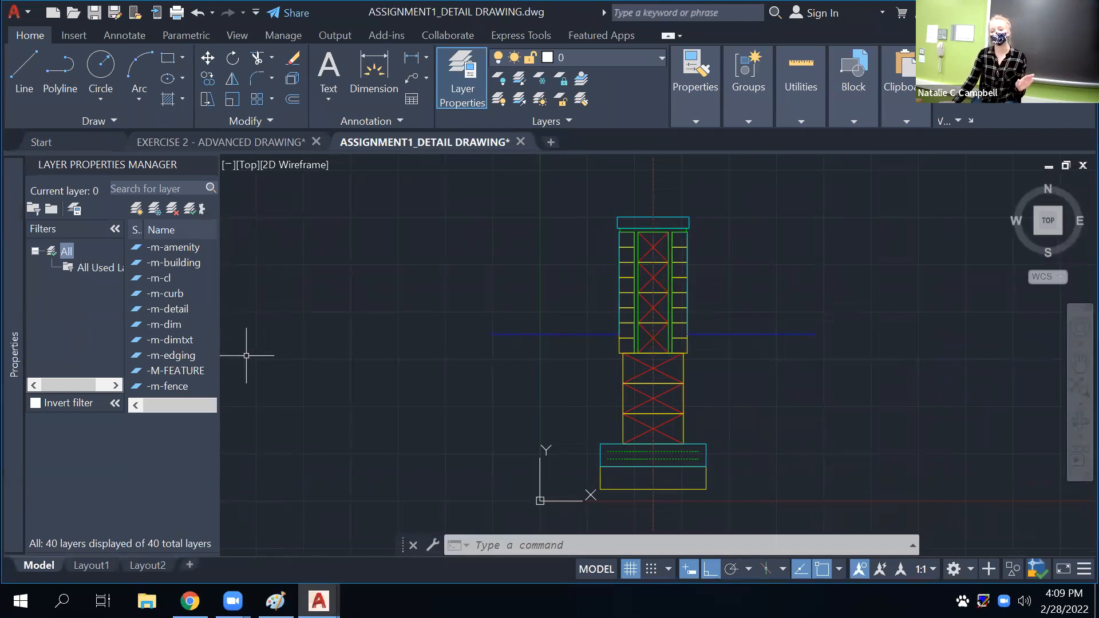
left_click_drag(218, 360, 428, 358)
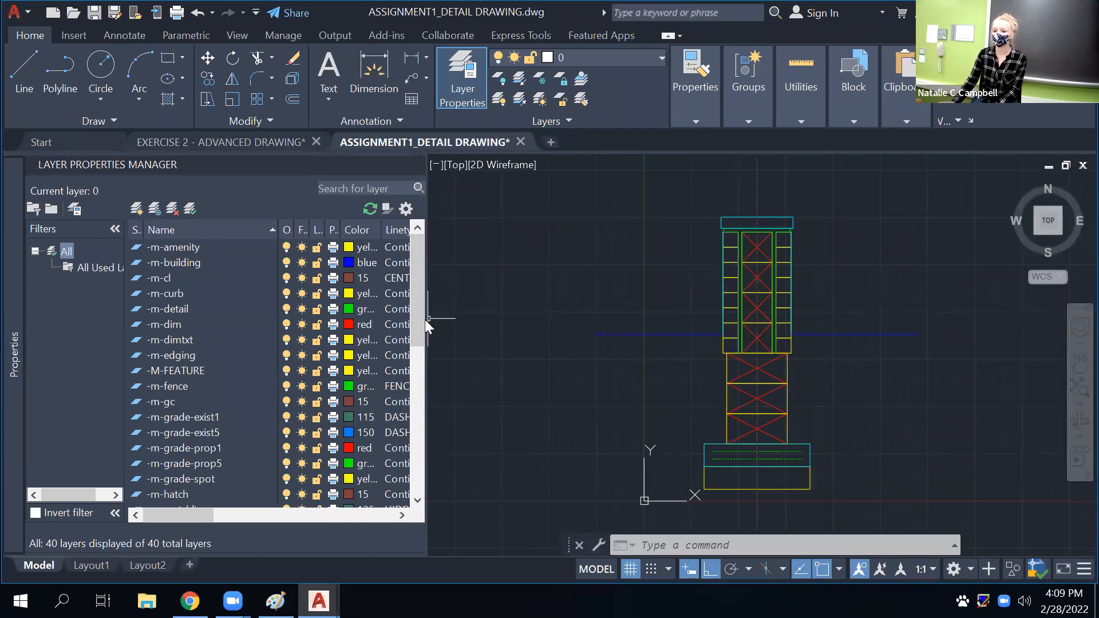
Widen the docked Layer Properties Manager until every column through Description is shown, and look through the layer list
left_click_drag(425, 323, 637, 335)
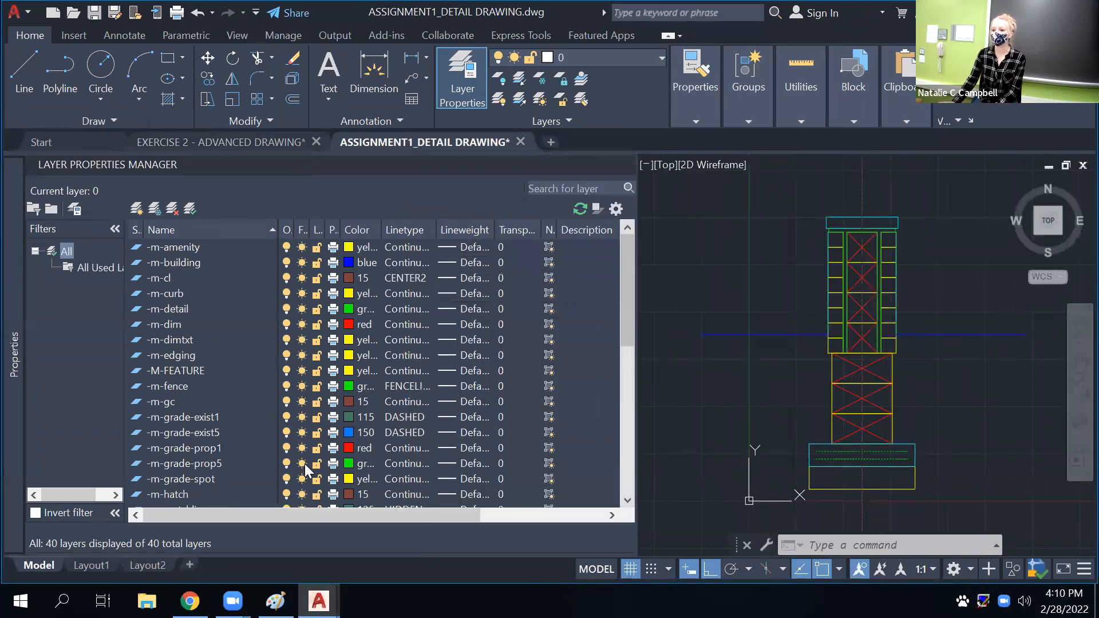
left_click_drag(199, 515, 102, 509)
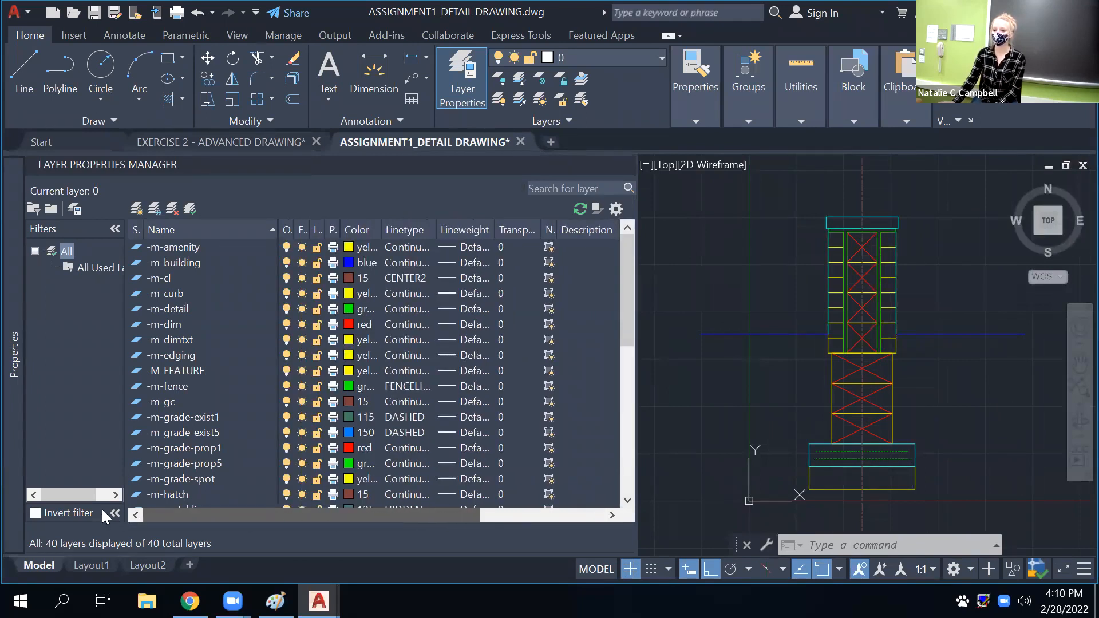
left_click_drag(624, 277, 648, 249)
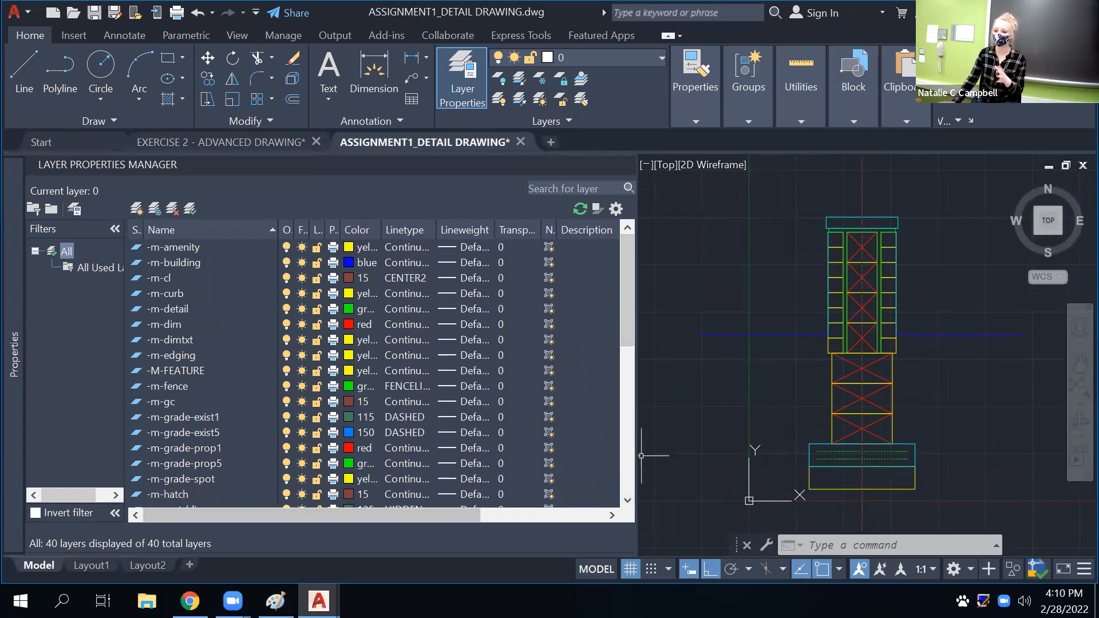
left_click_drag(791, 461, 791, 461)
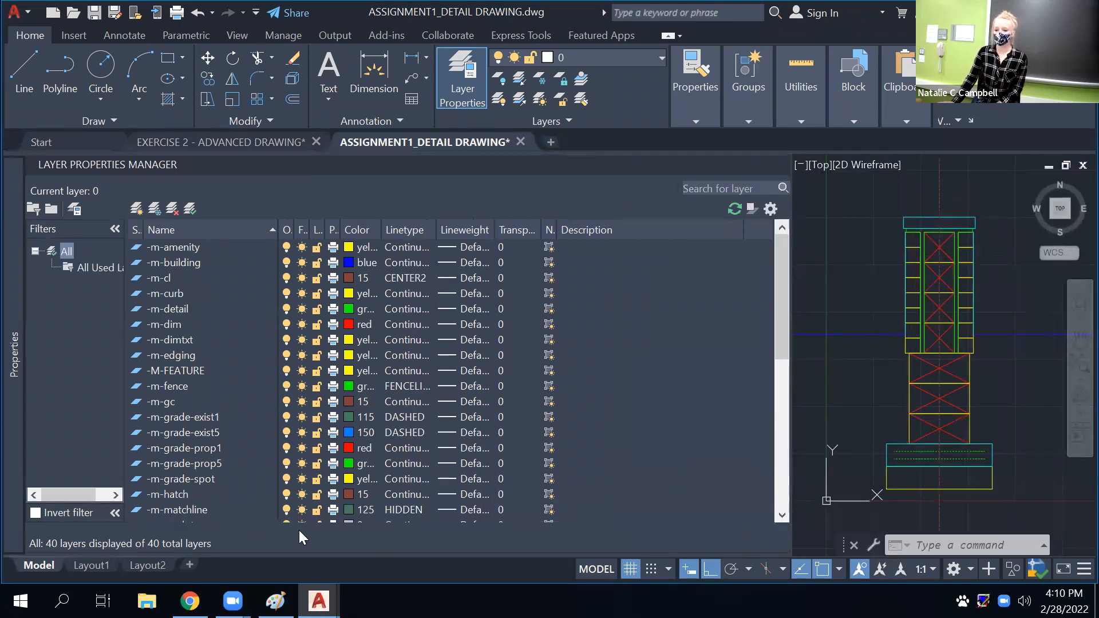
scroll(289, 466, "down", 5)
scroll(458, 458, "up", 5)
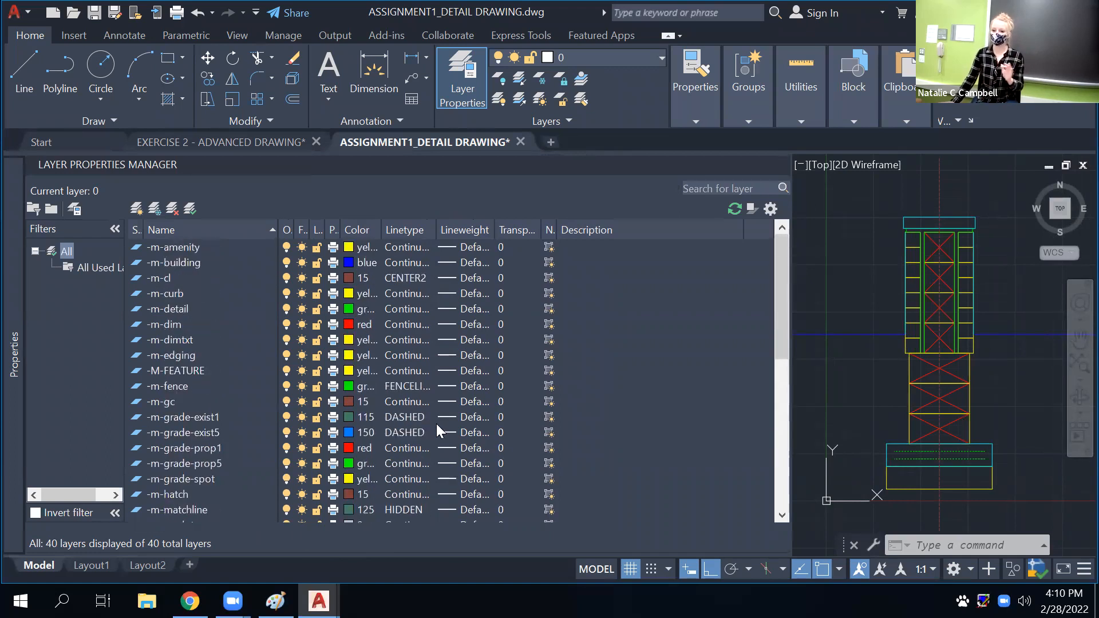
left_click(797, 372)
type("PYRG")
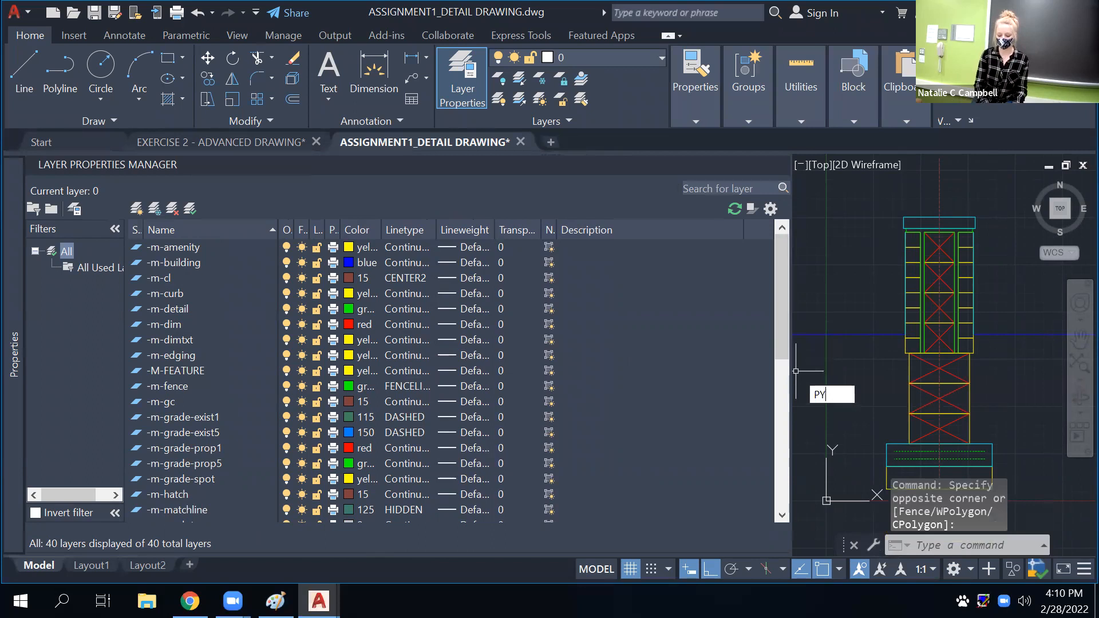
key("BackSpace")
key("BackSpace")
key("BackSpace")
type("UREGE")
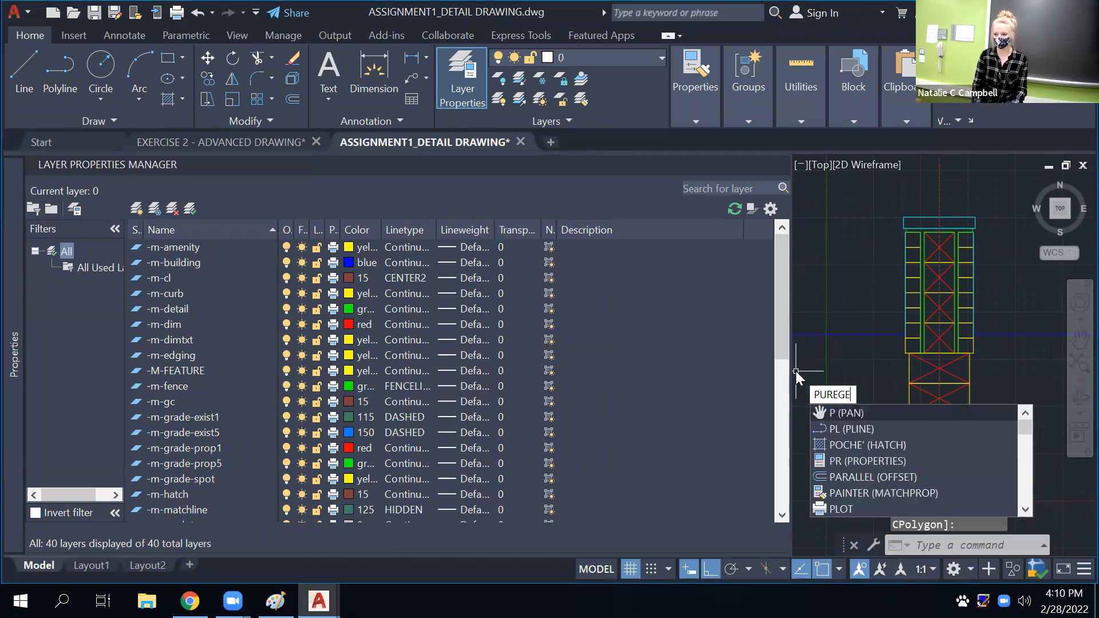
key("Return")
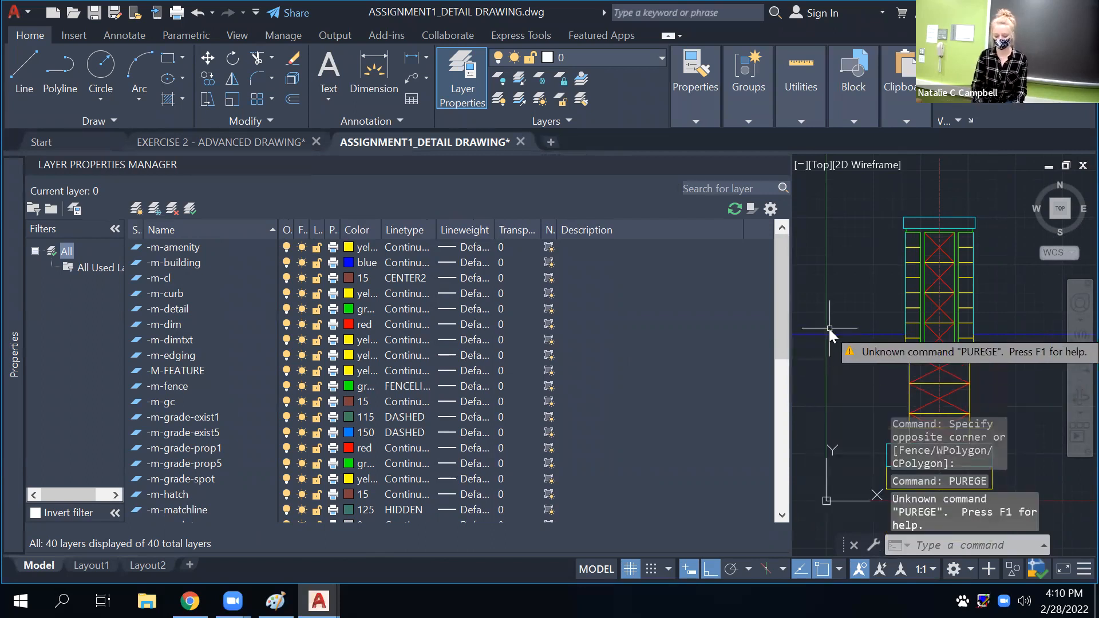
Purge all unused named items from the drawing, repeating the purge for leftover items, and close the Purge dialog
type("PURGE")
key("Return")
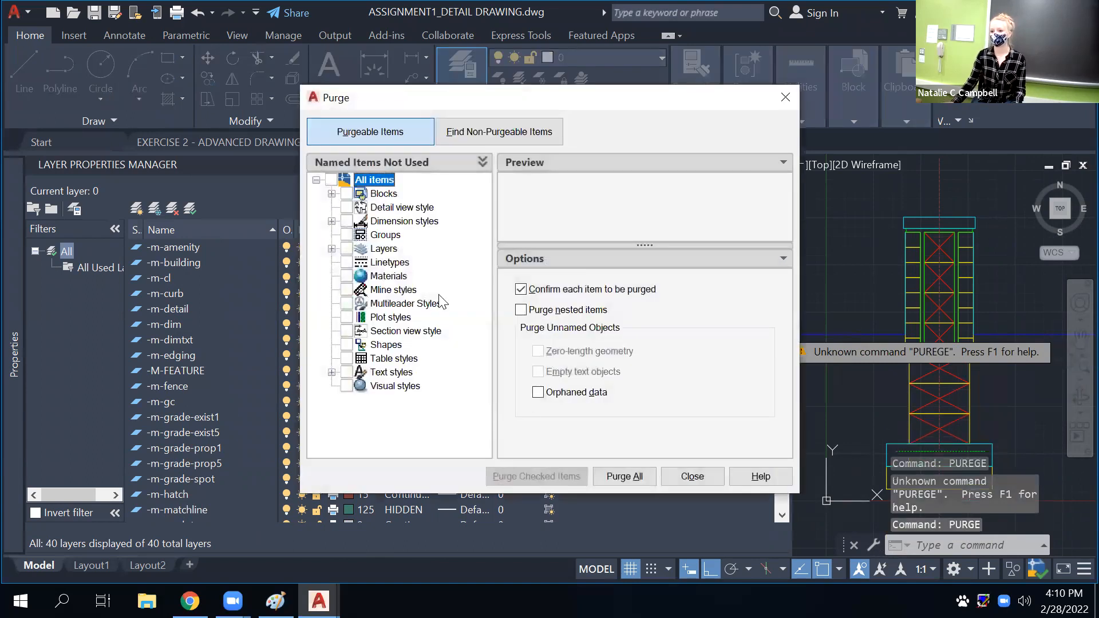
left_click(331, 180)
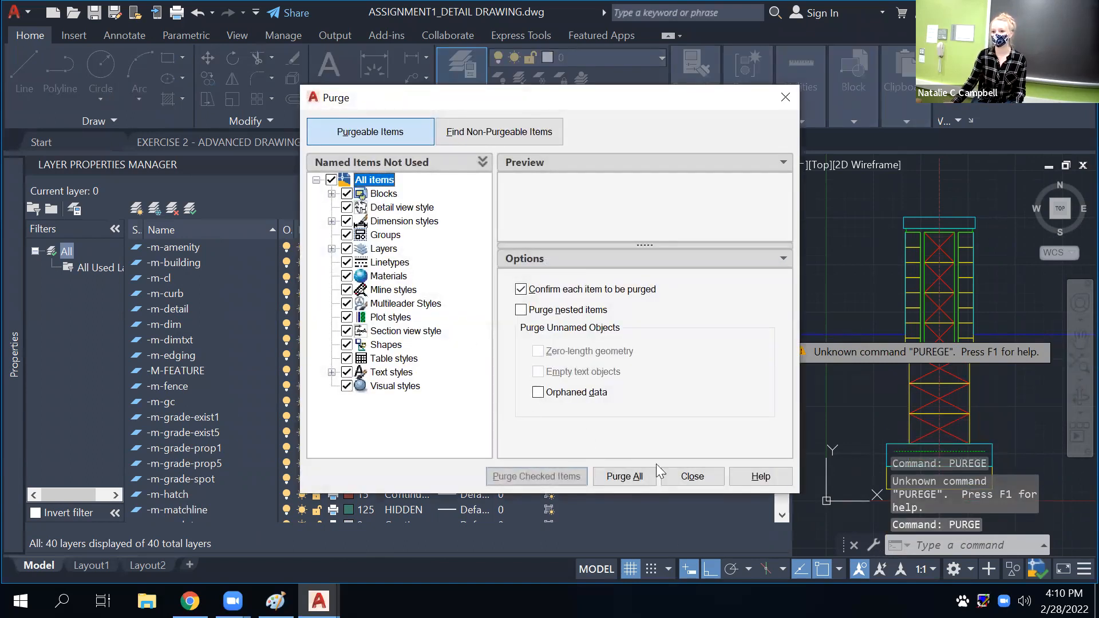
left_click(622, 481)
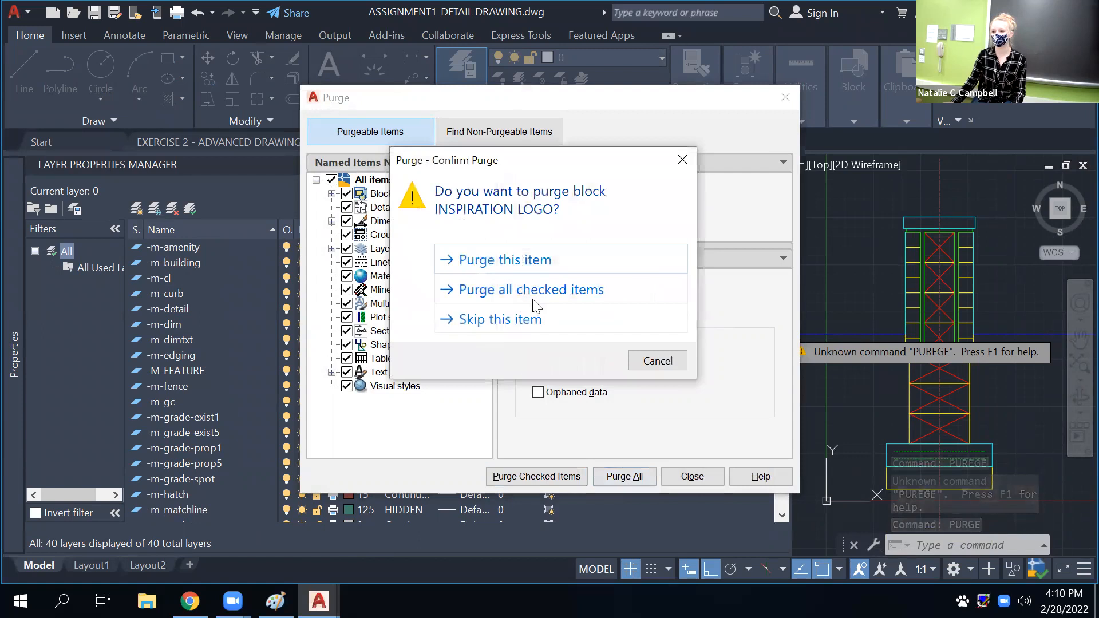
left_click(635, 290)
left_click(622, 476)
left_click(564, 280)
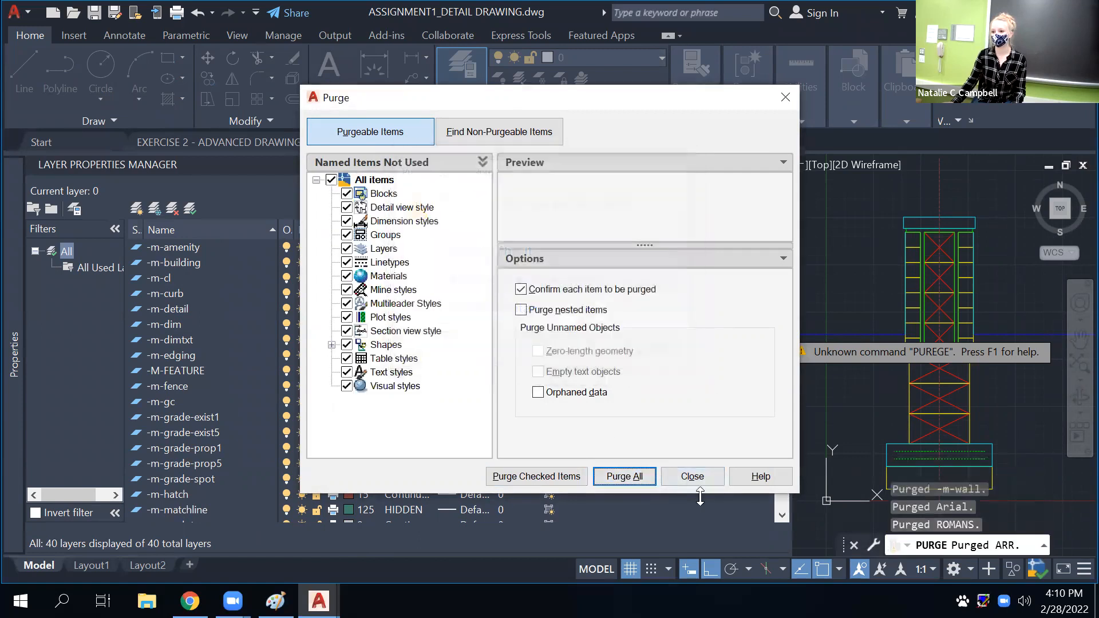
left_click(625, 476)
left_click(581, 292)
left_click(693, 476)
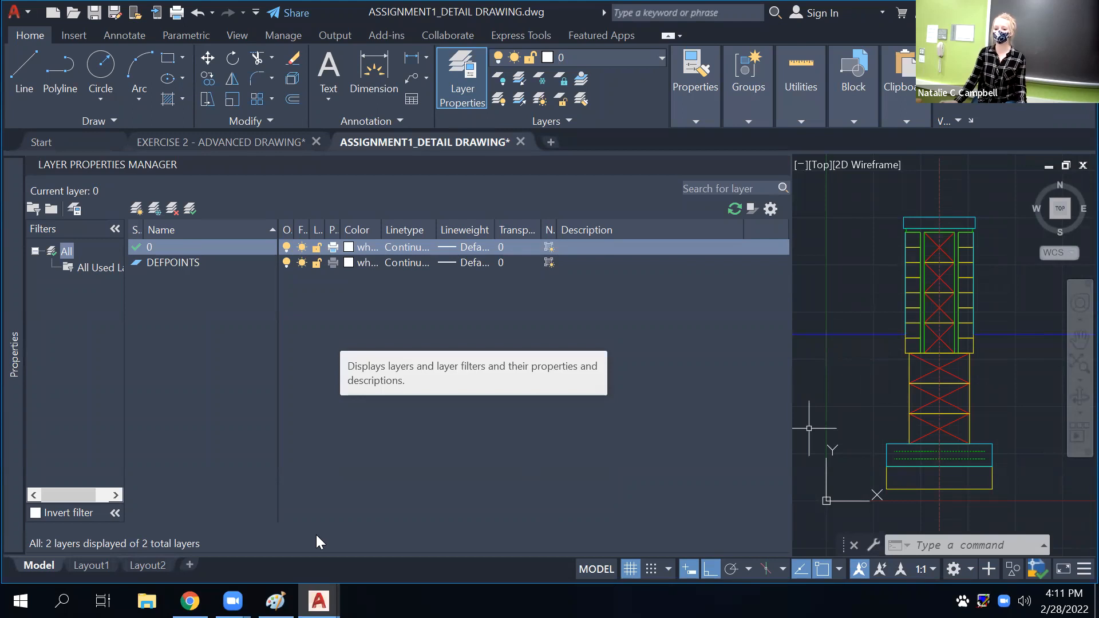
Look at the dimensioned wall detail up close in Layout1 and return to model space
left_click(94, 566)
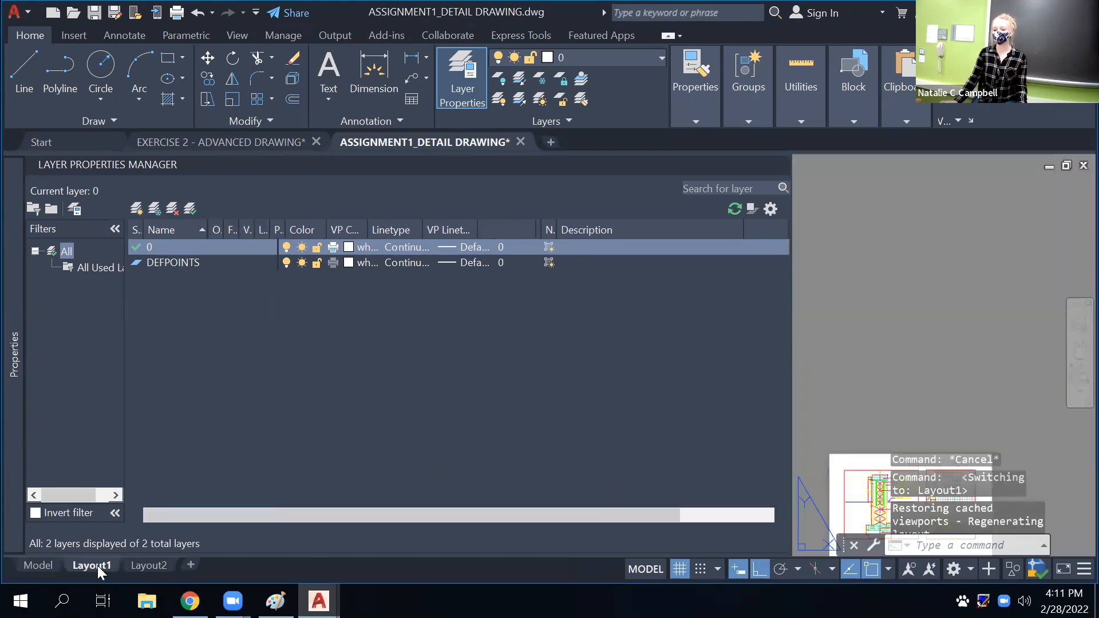
left_click(884, 384)
left_click(863, 406)
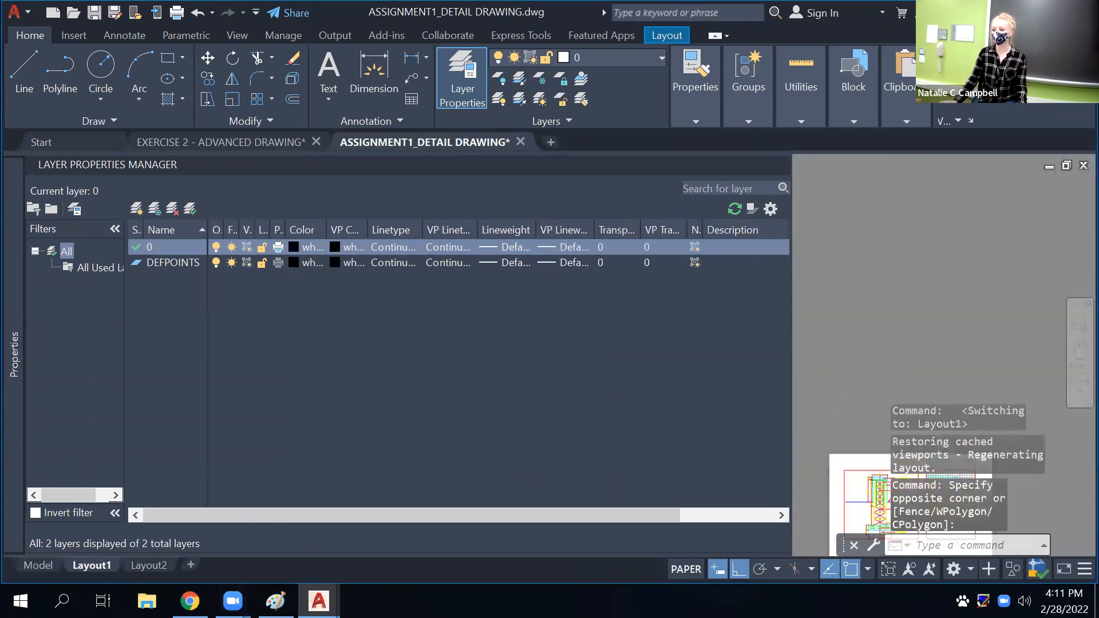
scroll(870, 490, "up", 10)
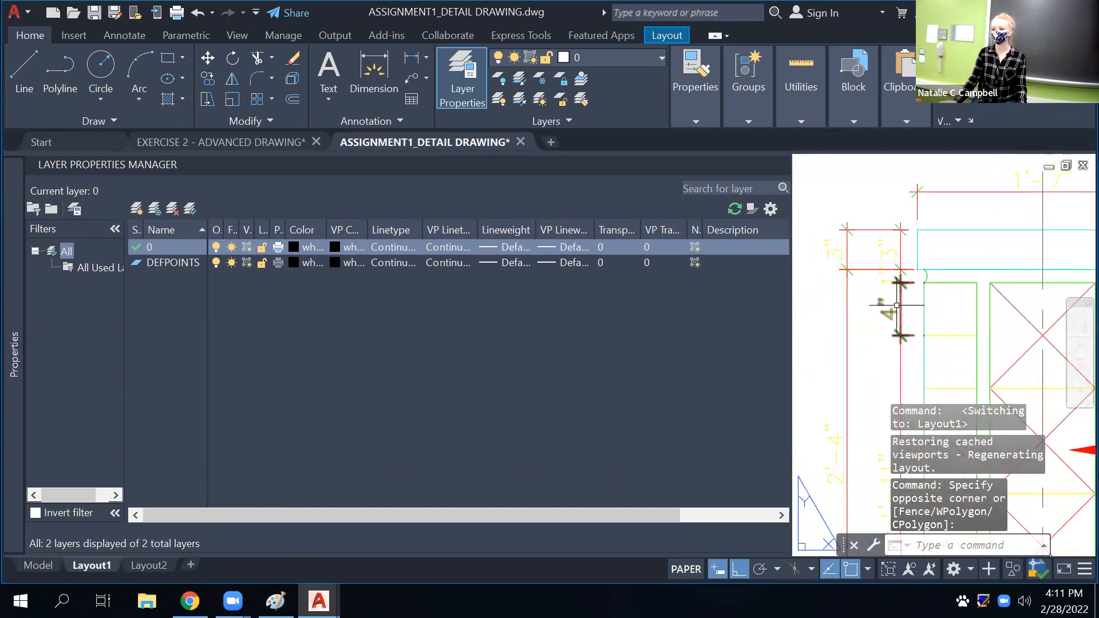
left_click(38, 565)
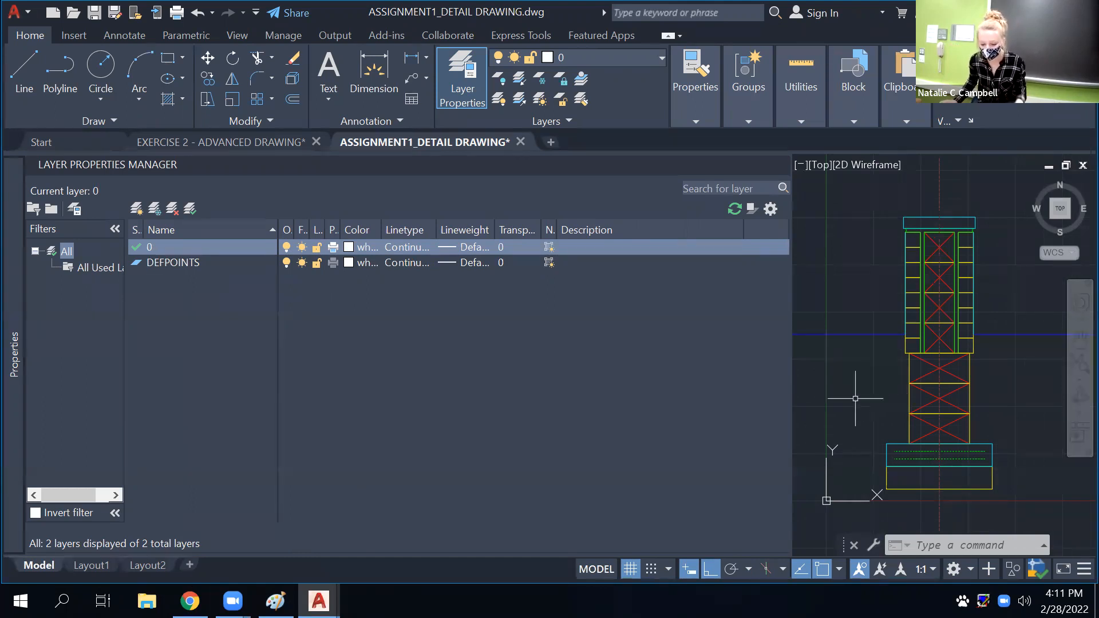
Minimize the docked Layer Properties Manager to a strip below Properties and collapse its layer filter tree
left_click(12, 260)
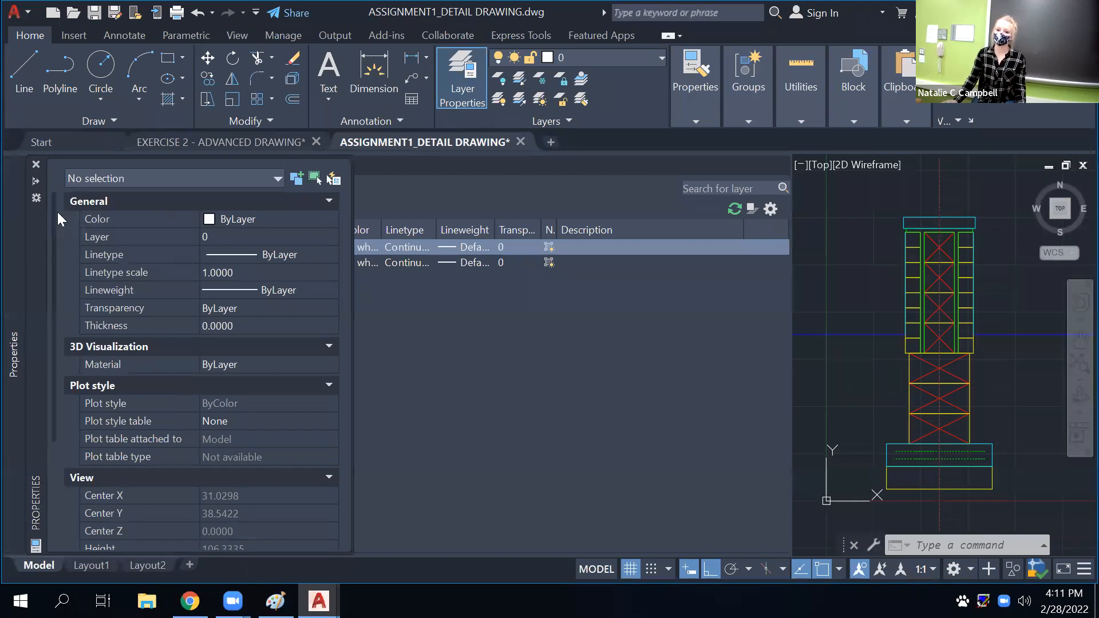
left_click(128, 165)
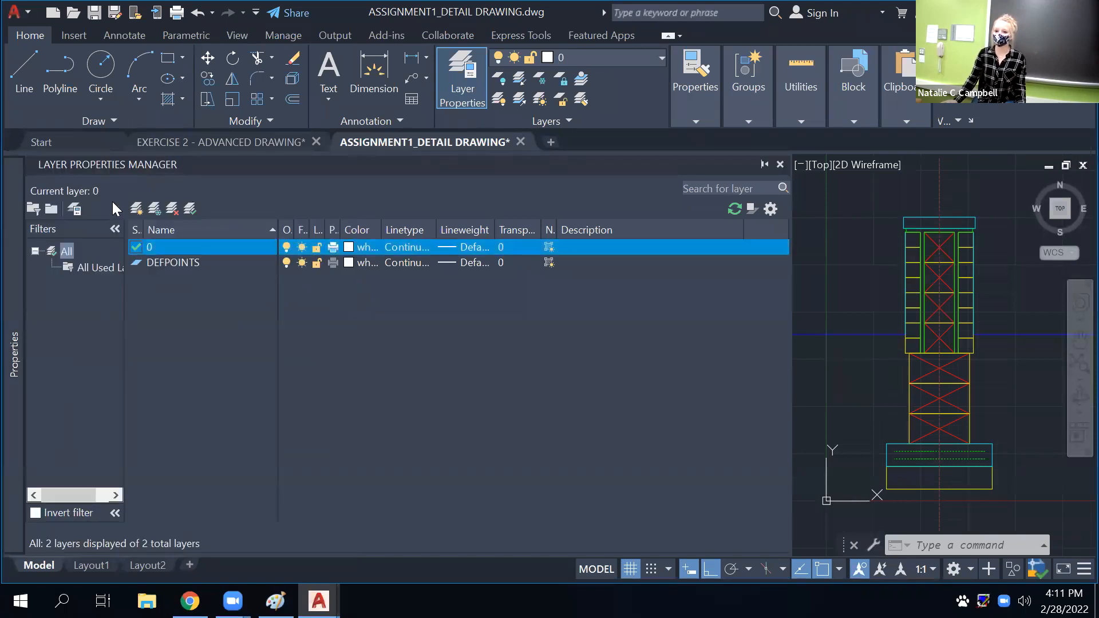
left_click(763, 164)
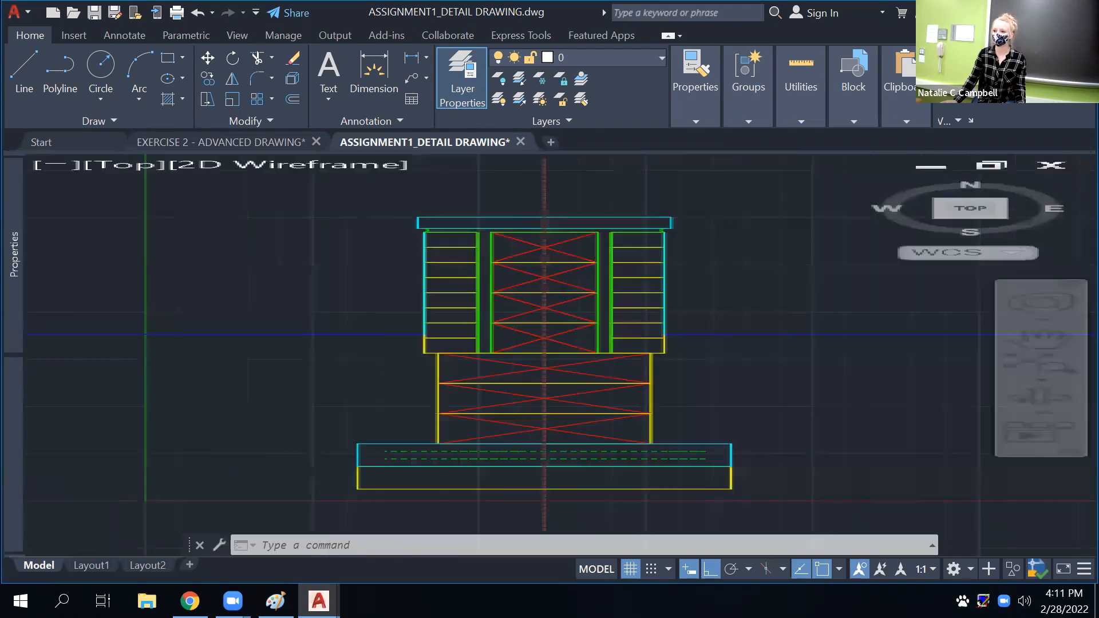
mouse_move(11, 426)
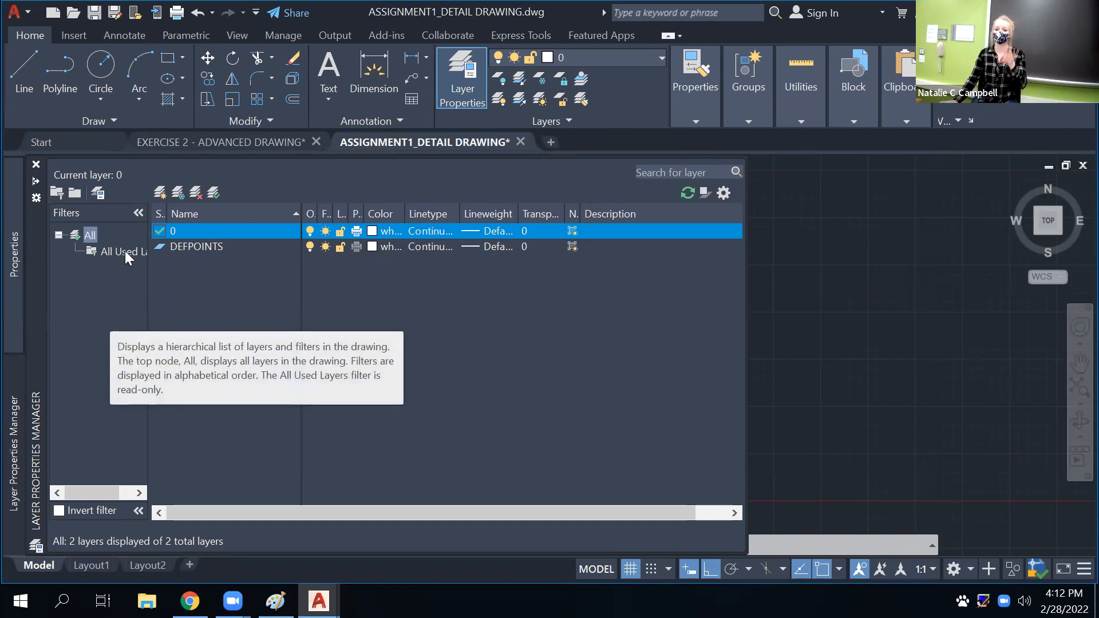
left_click(138, 213)
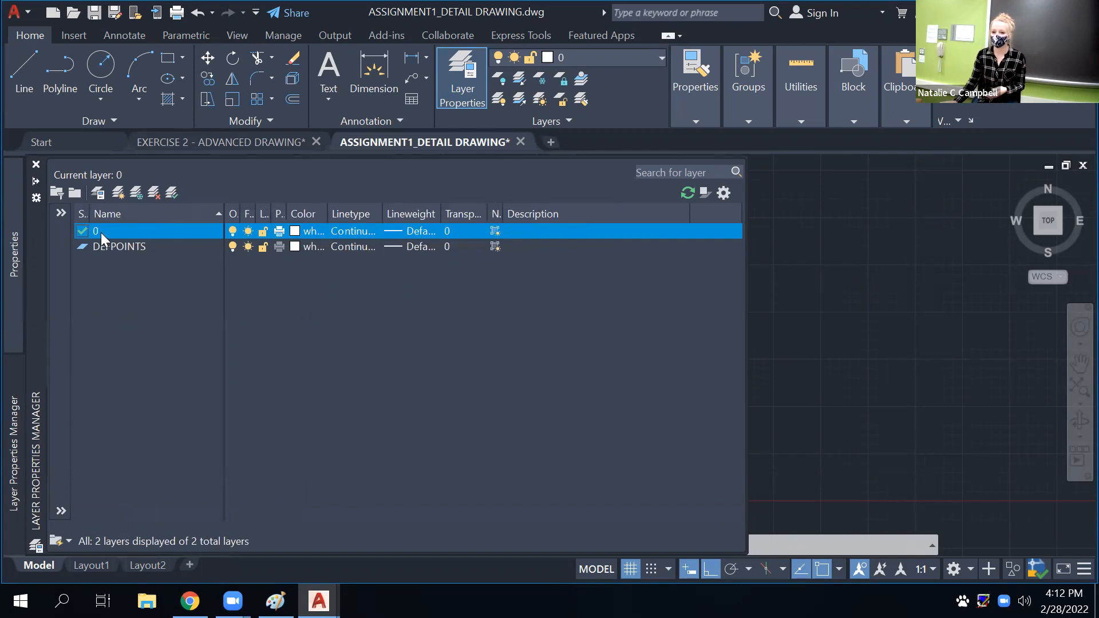
left_click(60, 214)
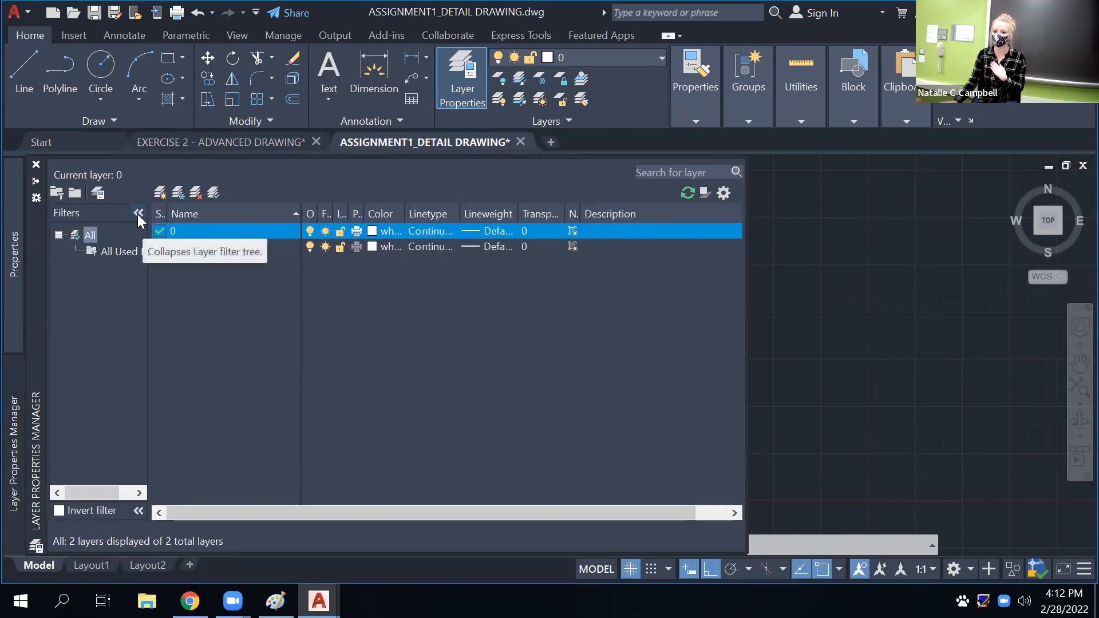
left_click(137, 214)
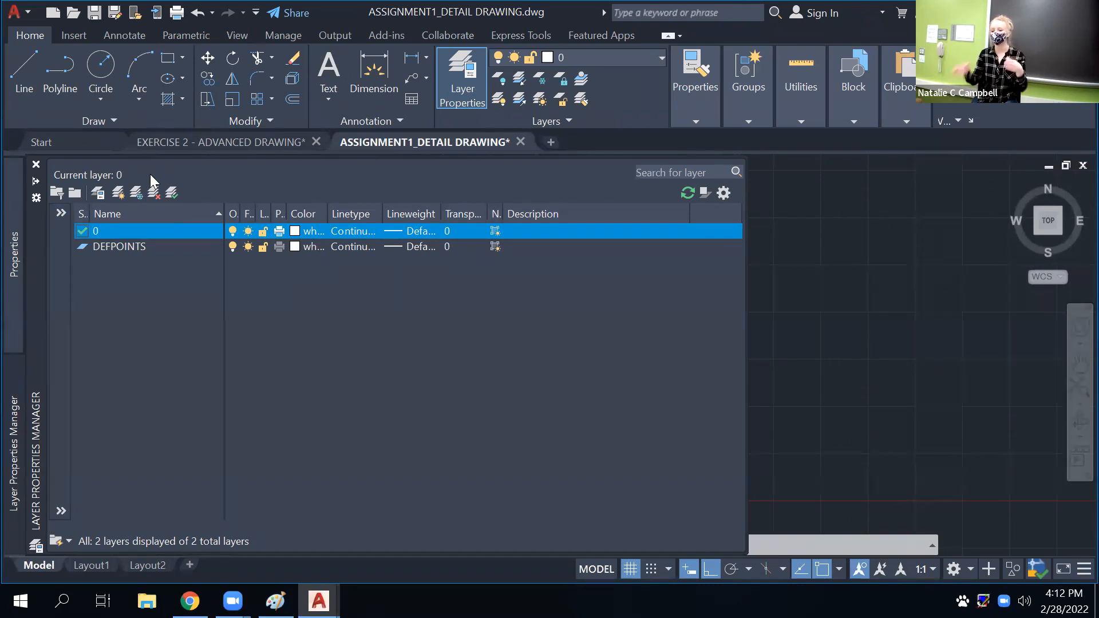
Make DEFPOINTS the current layer and switch back to layer 0, doing this twice
left_click(95, 229)
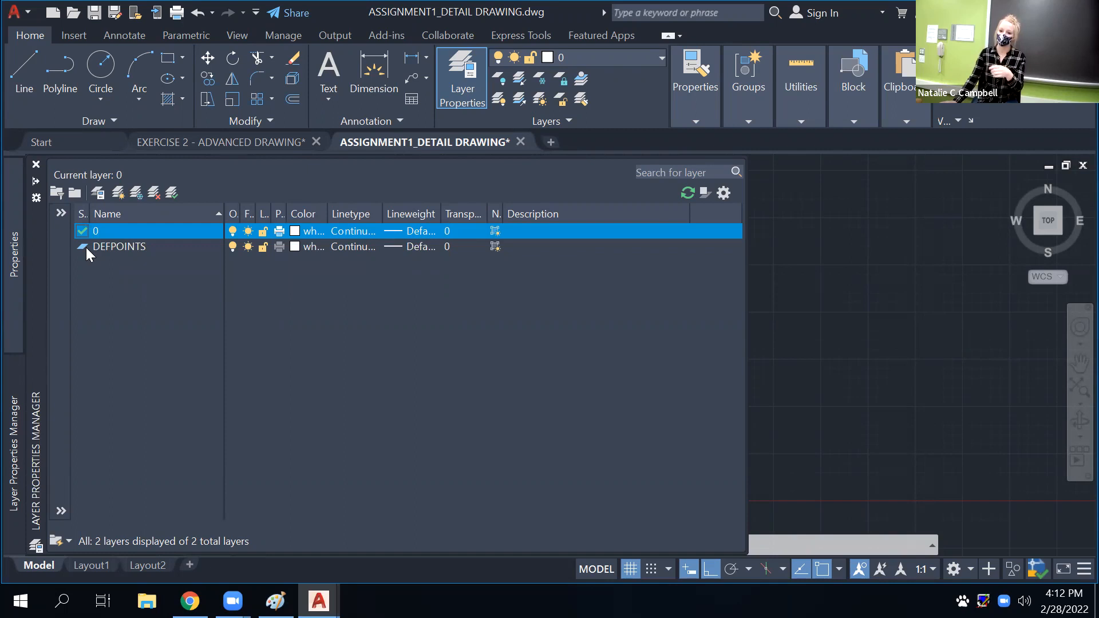
double_click(82, 247)
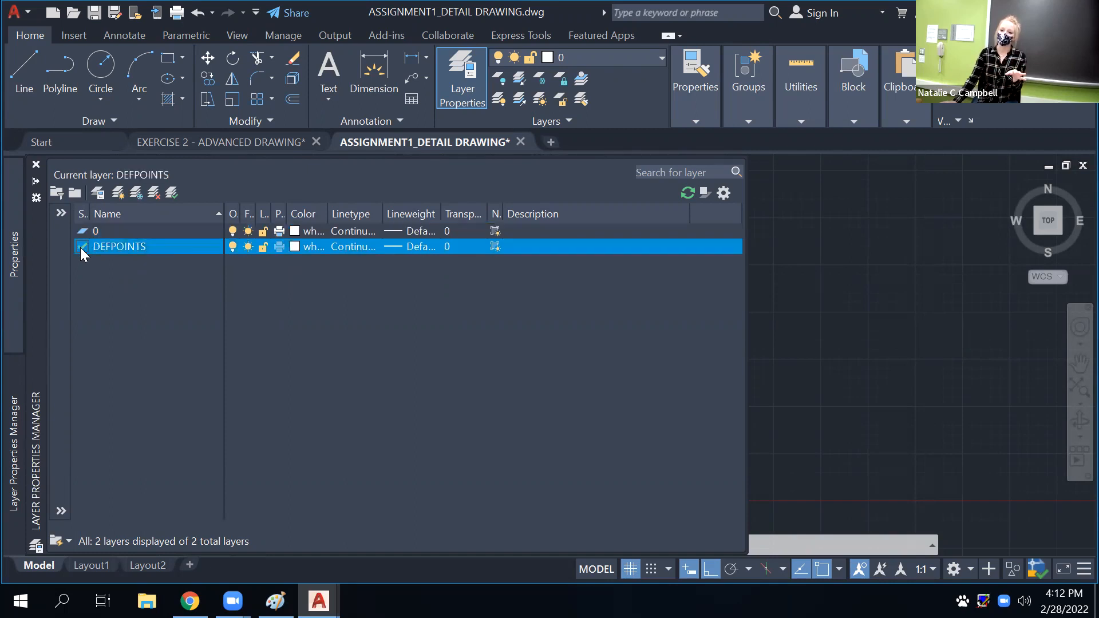
double_click(81, 232)
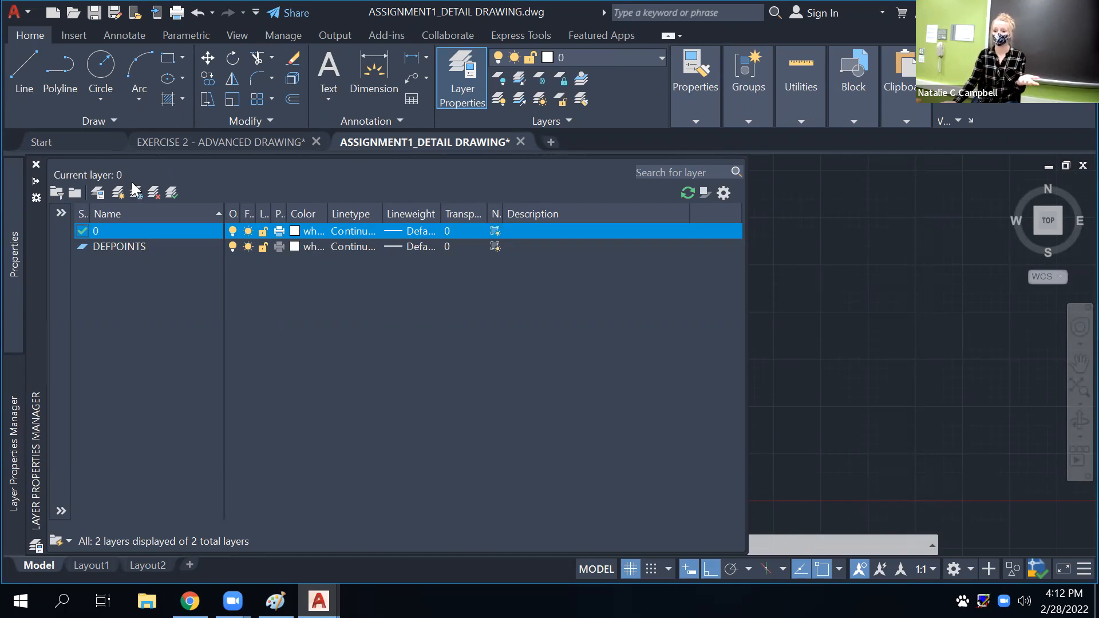
double_click(82, 245)
double_click(79, 231)
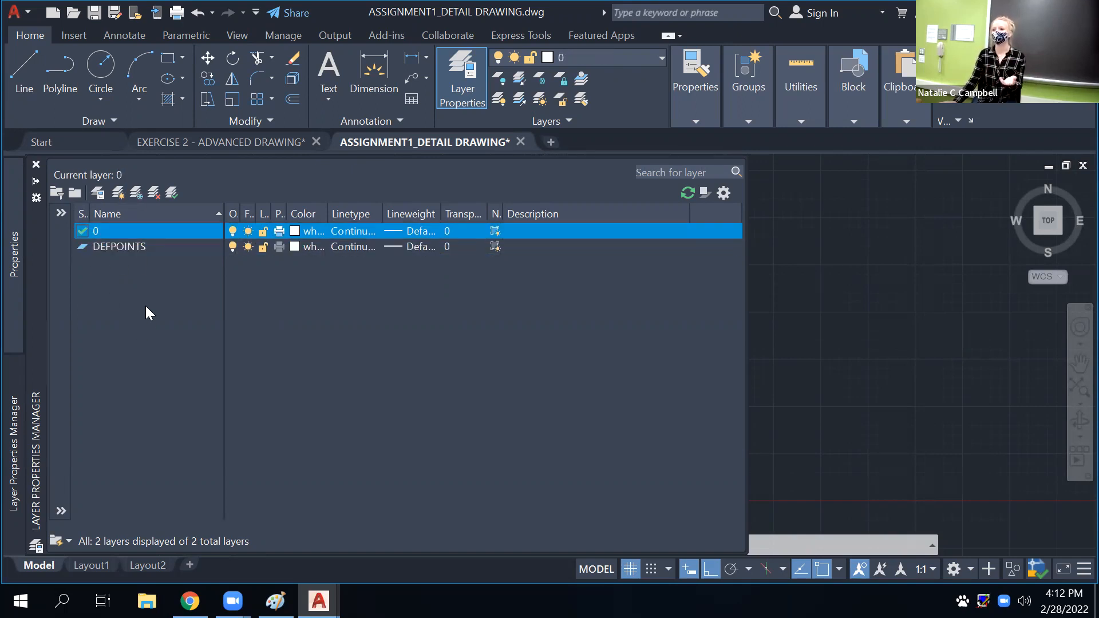
Set DEFPOINTS as the current layer, check the current layer shown in the ribbon, and make layer 0 current again
double_click(82, 246)
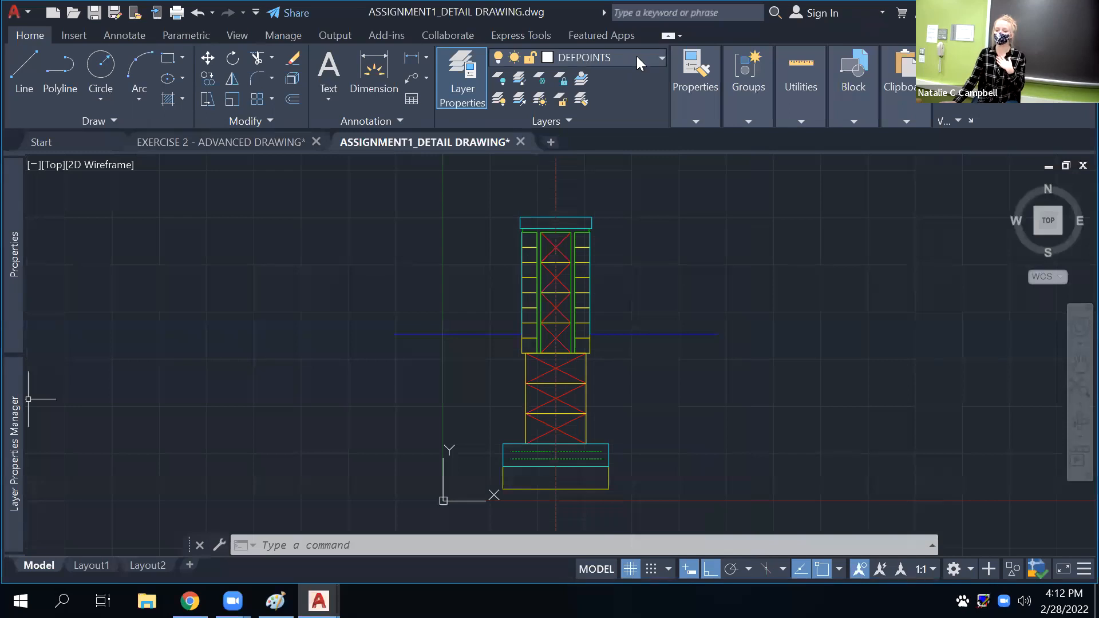
left_click(636, 60)
left_click(637, 60)
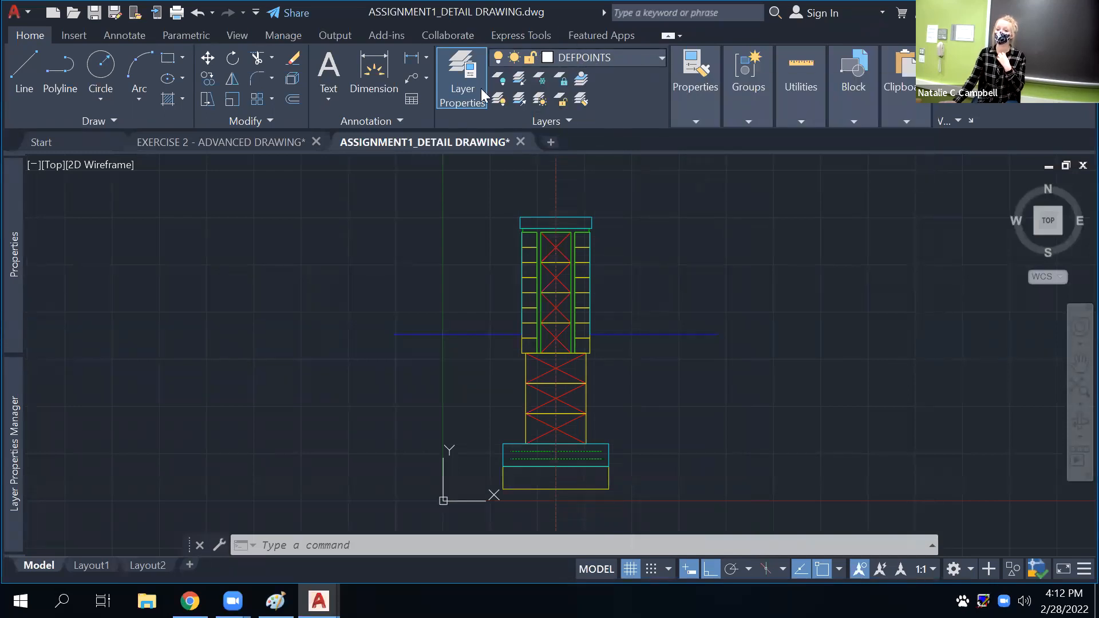
mouse_move(23, 399)
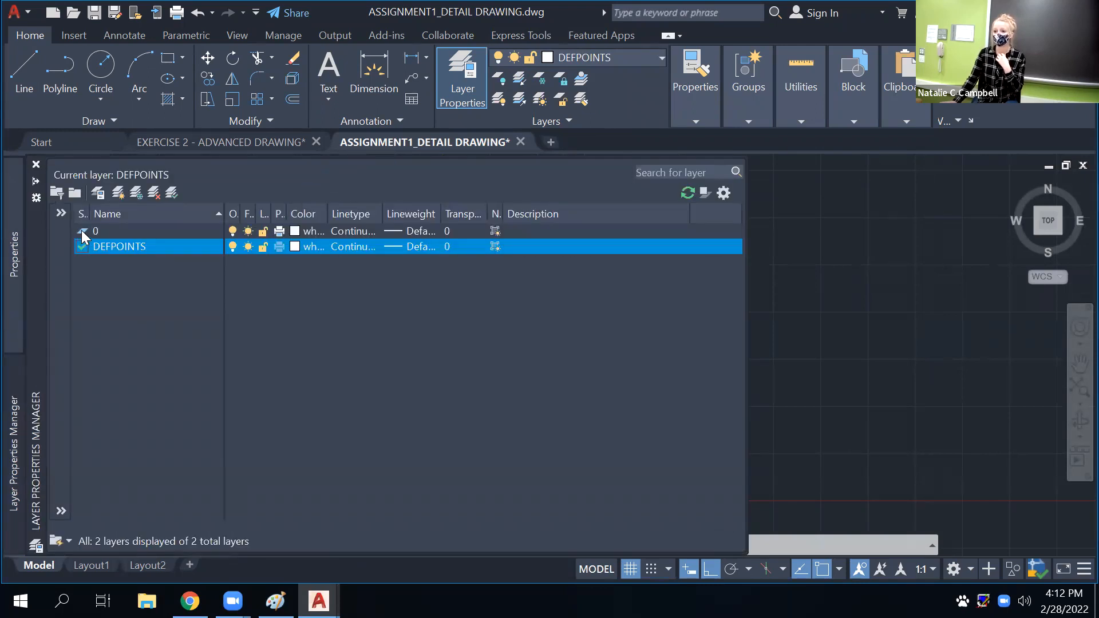
double_click(81, 230)
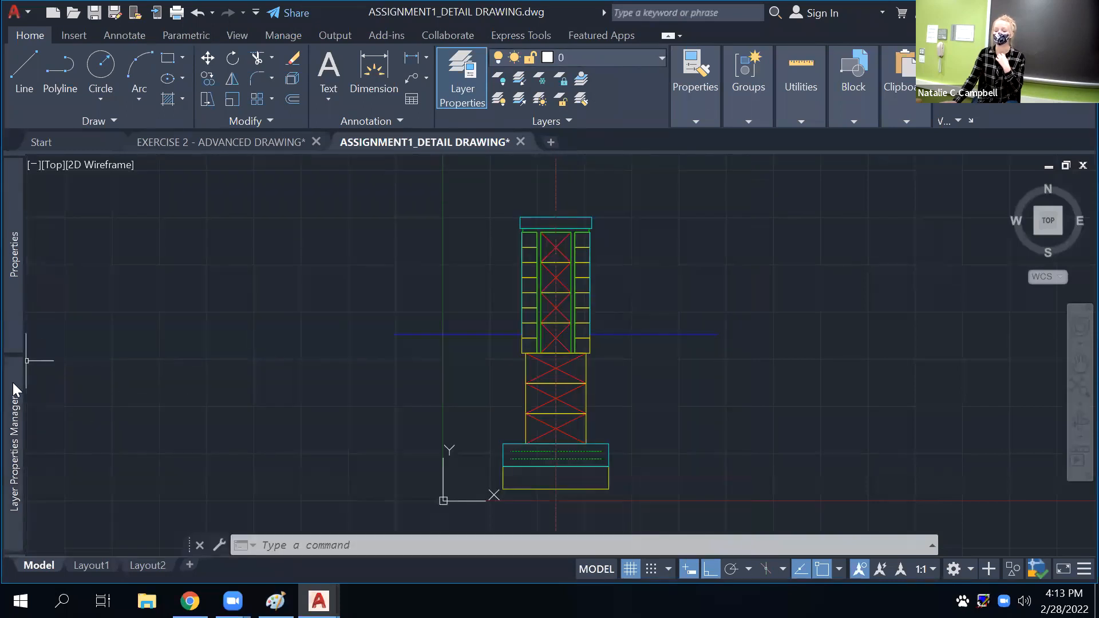
Narrow the Name column in the layer list and create a new layer named TEST
mouse_move(17, 395)
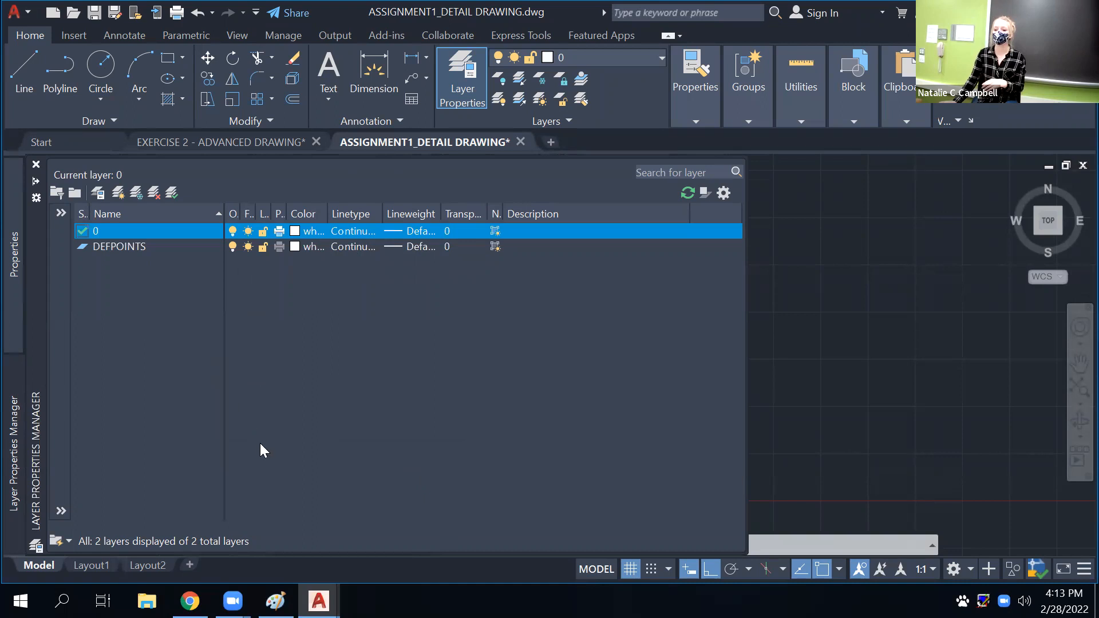
mouse_move(223, 213)
left_mouse_down()
mouse_move(179, 218)
mouse_move(206, 207)
left_mouse_up()
left_click(127, 211)
left_click(138, 212)
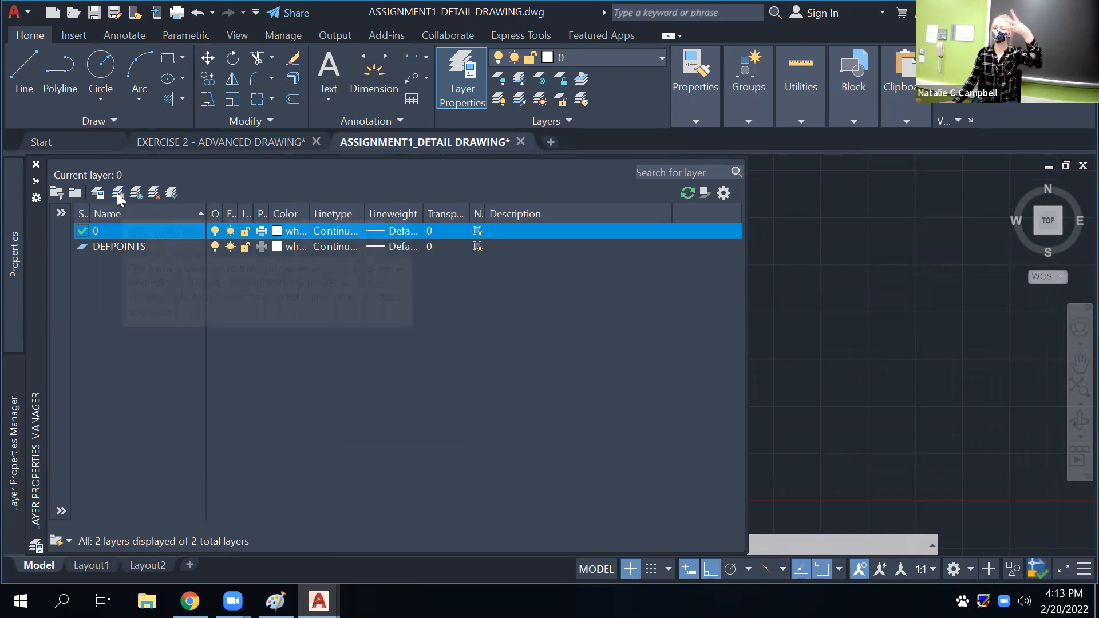
left_click(117, 192)
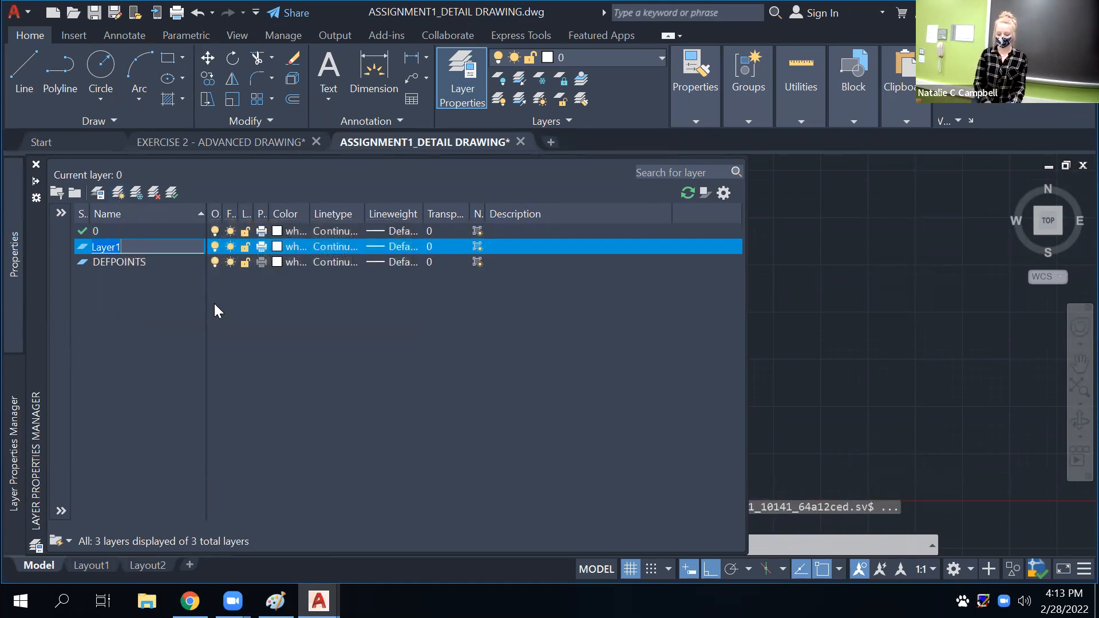
type("TE")
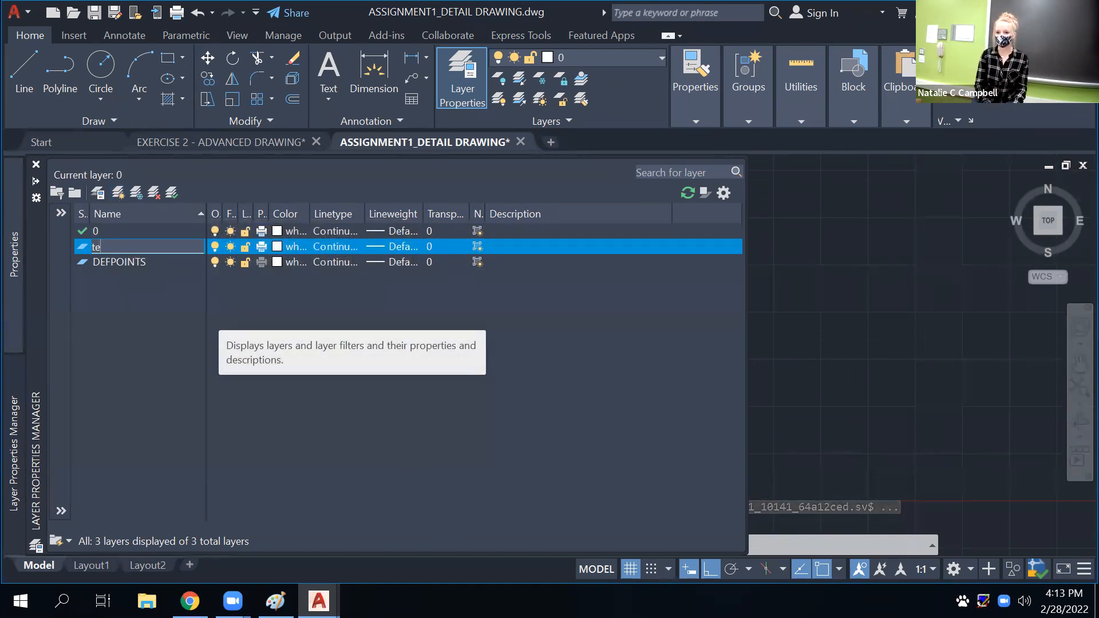
type("ST")
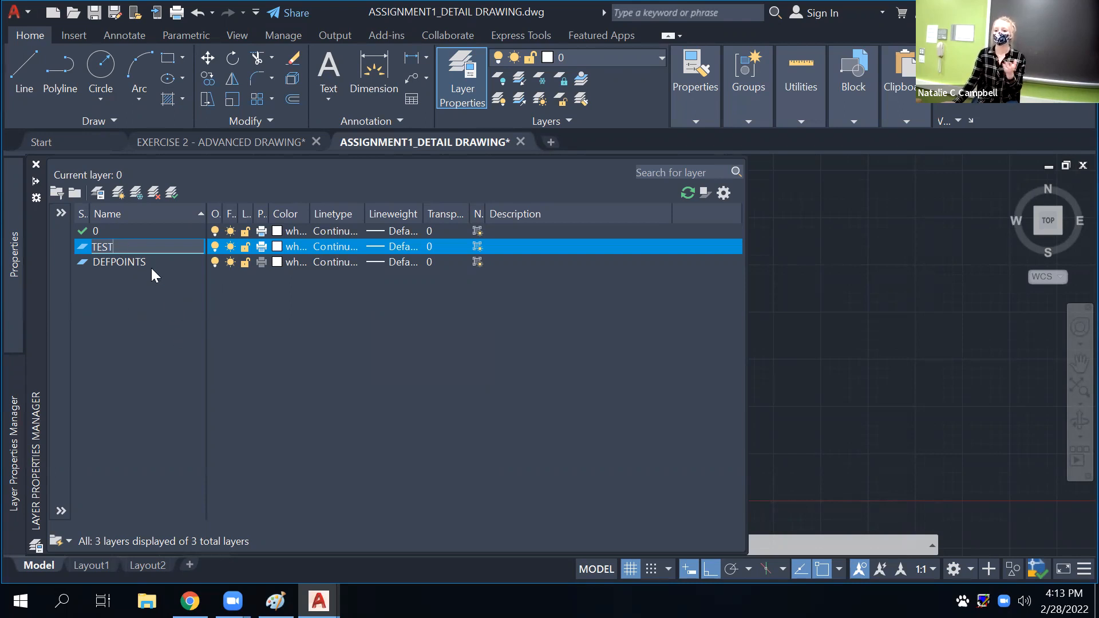
left_click(145, 313)
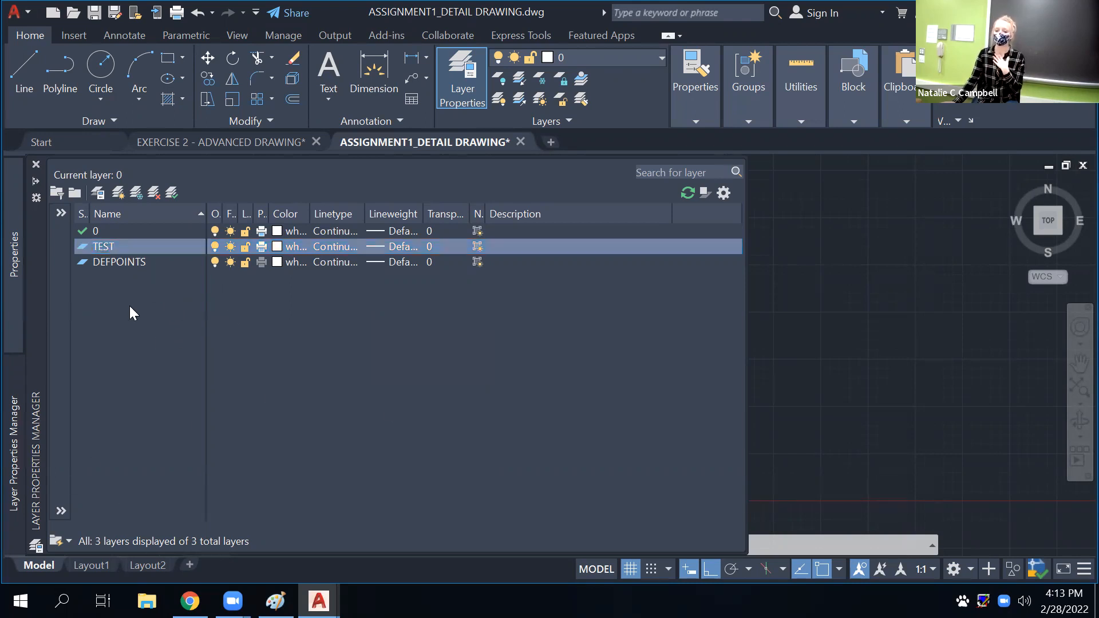
Make TEST the current layer and narrow the Name column a little further
left_click(88, 246)
double_click(83, 247)
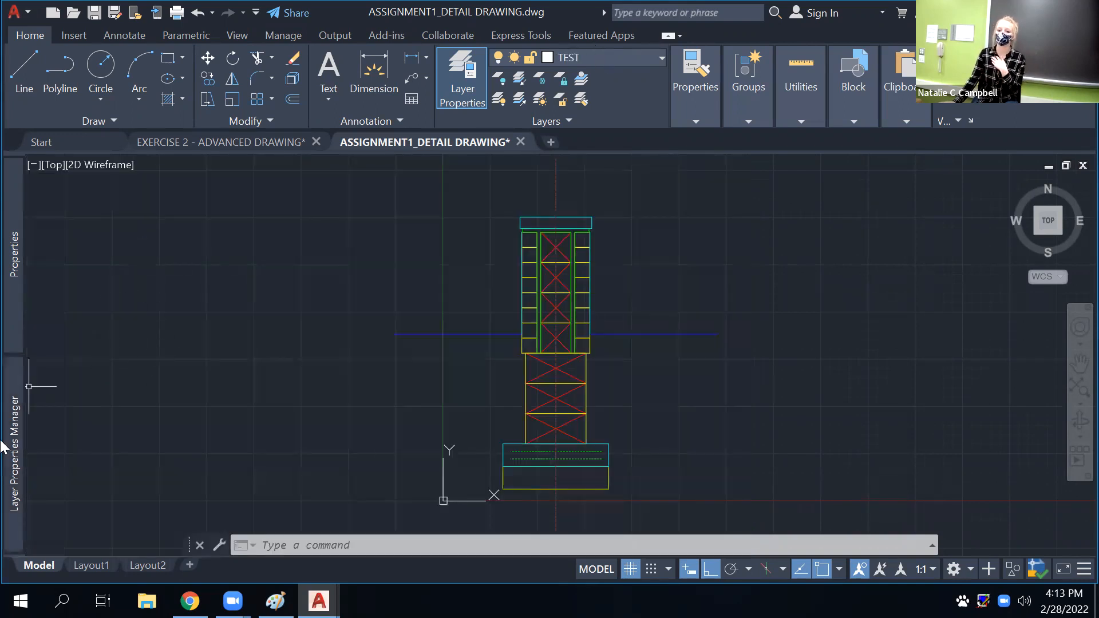
mouse_move(3, 446)
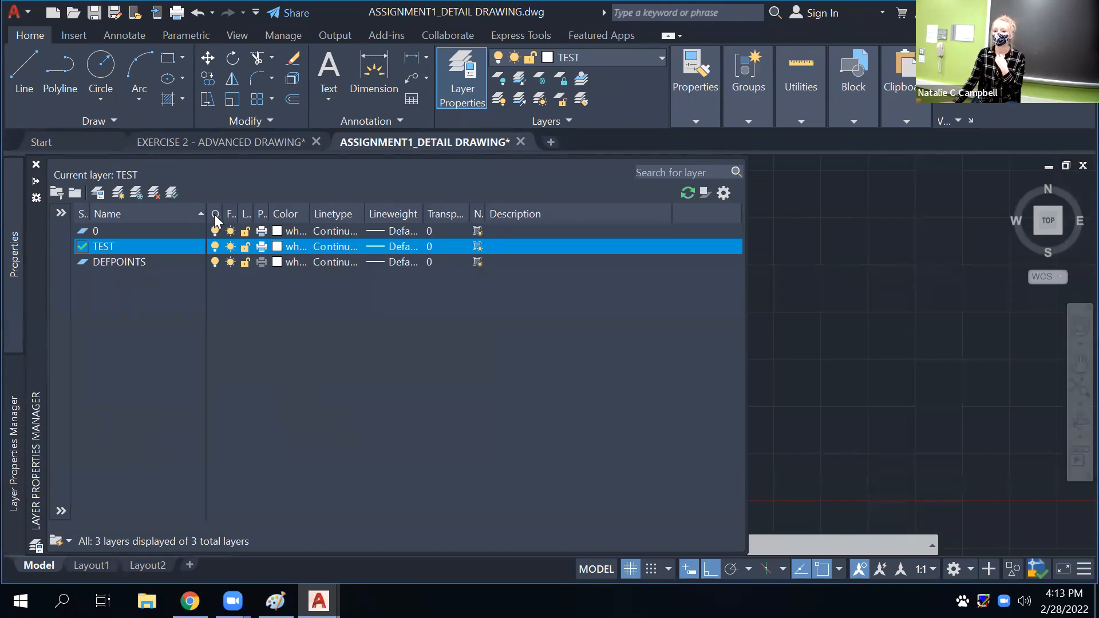
left_click_drag(207, 214, 190, 214)
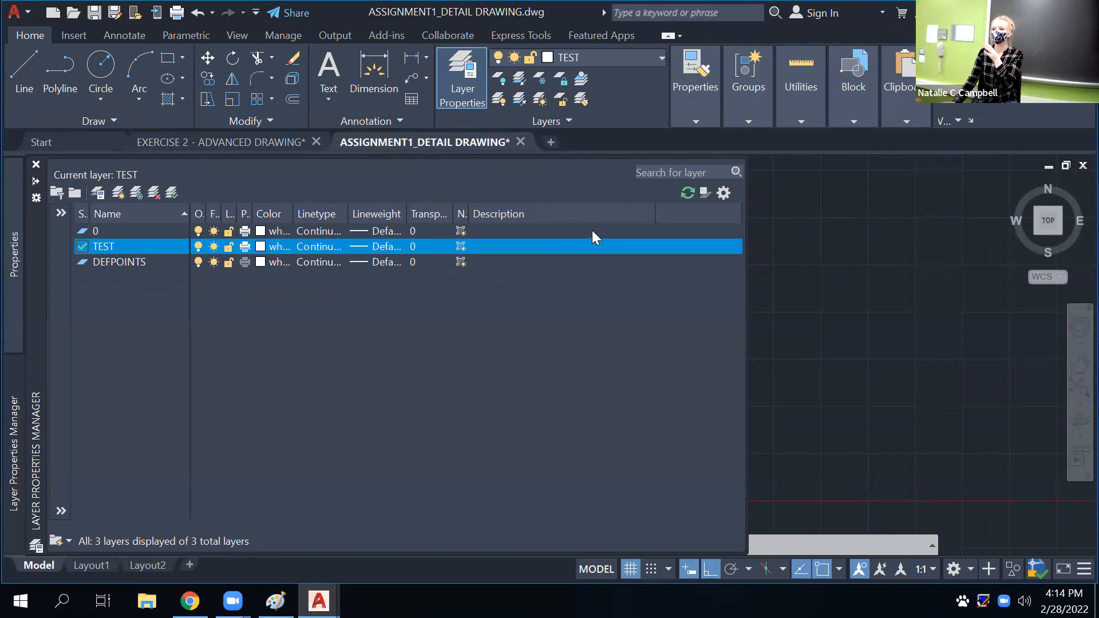
Examine which property columns can be shown in the layer list, leaving the selection as it is
right_click(562, 214)
right_click(548, 213)
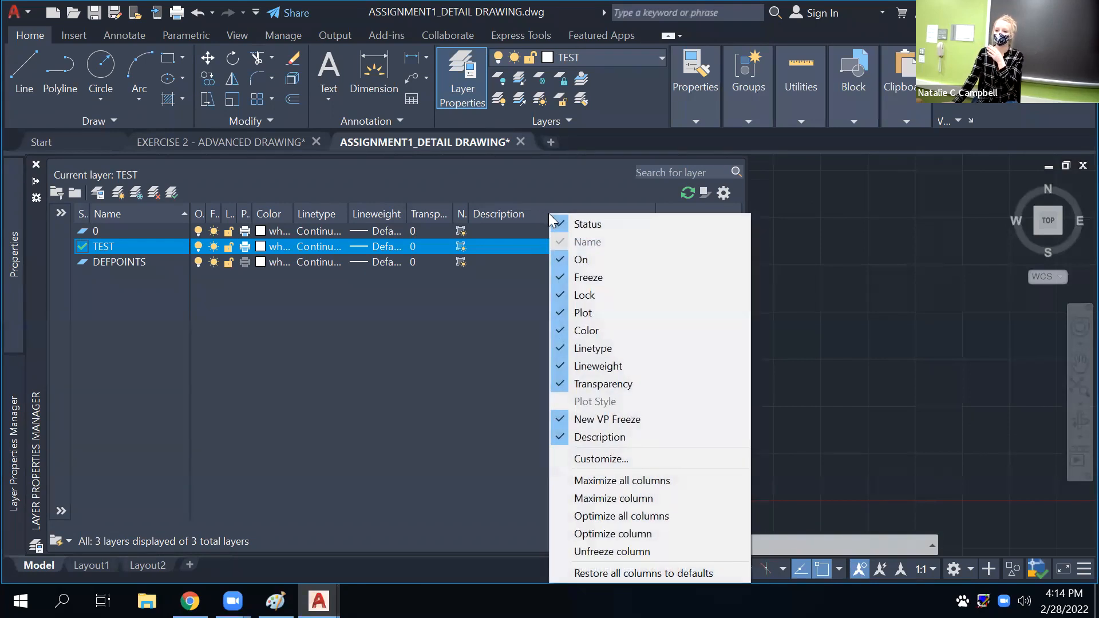
right_click(538, 212)
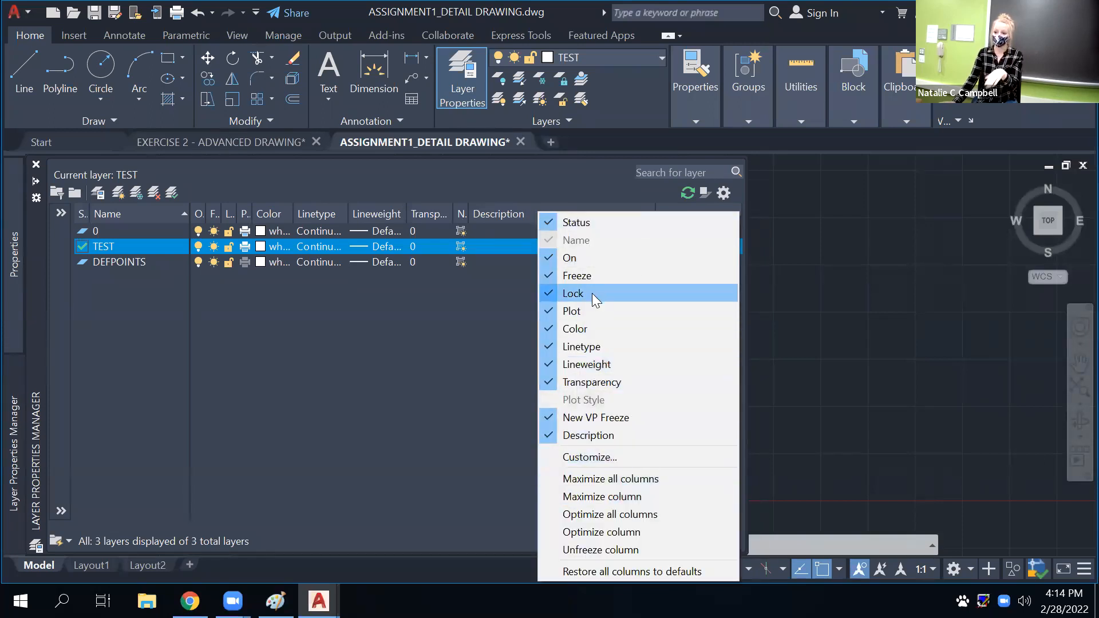
right_click(528, 215)
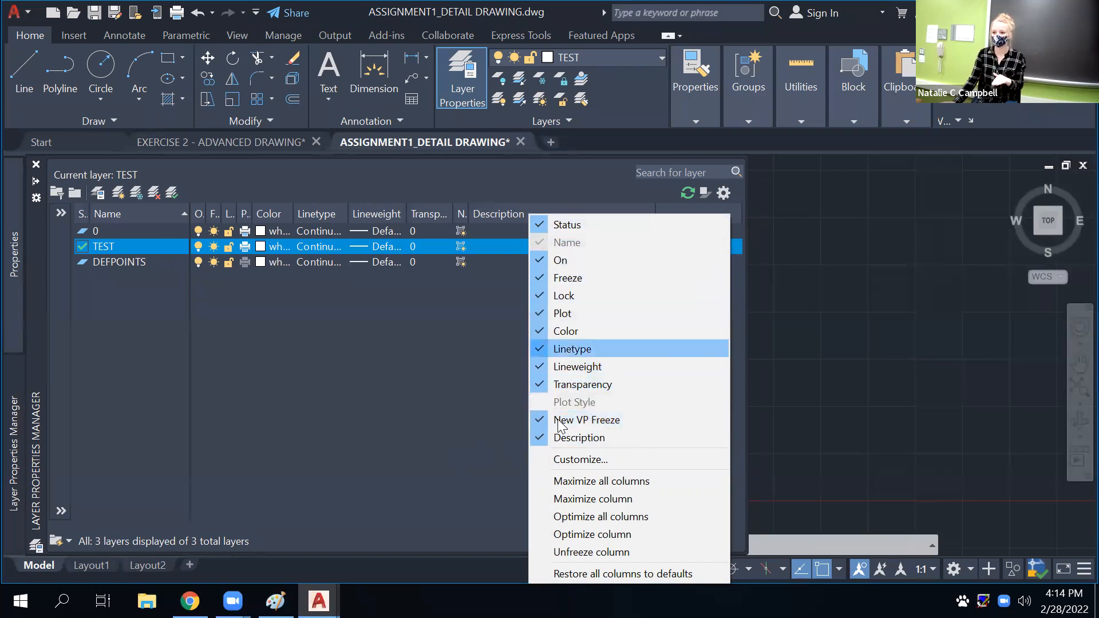
left_click(425, 334)
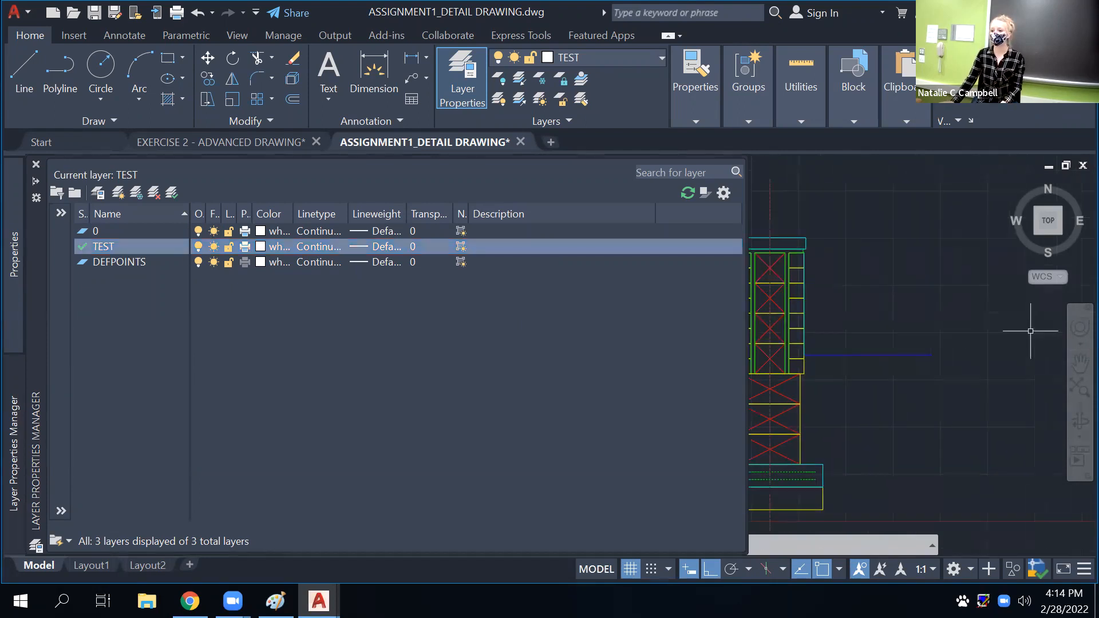
Turn layer 0 off and back on while watching the wall detail beside the layer list
middle_click_drag(825, 353, 937, 344)
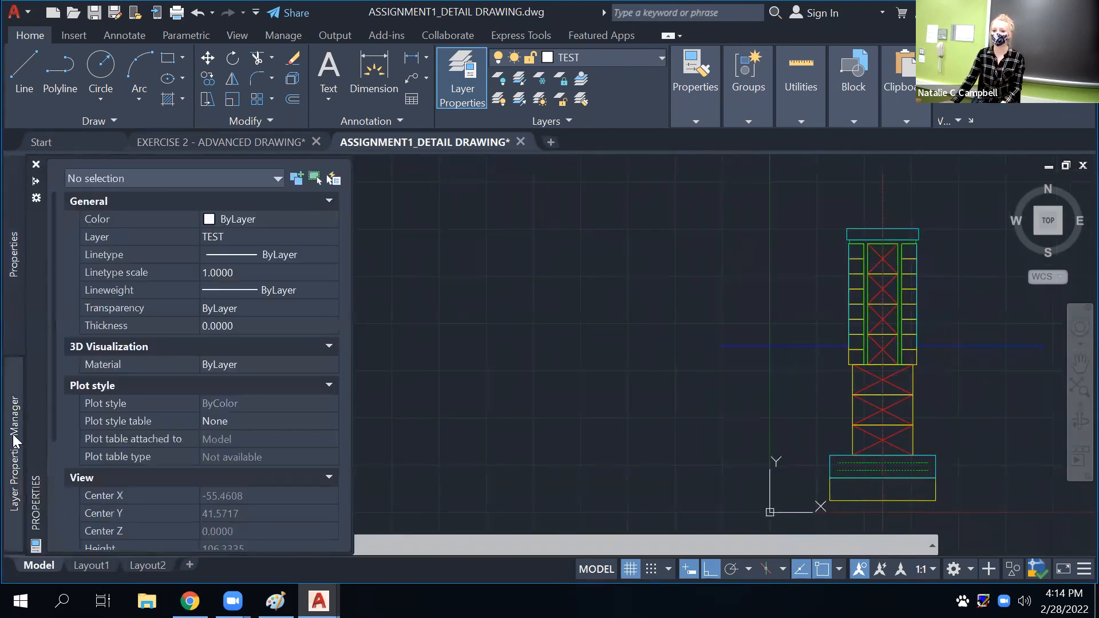
mouse_move(16, 441)
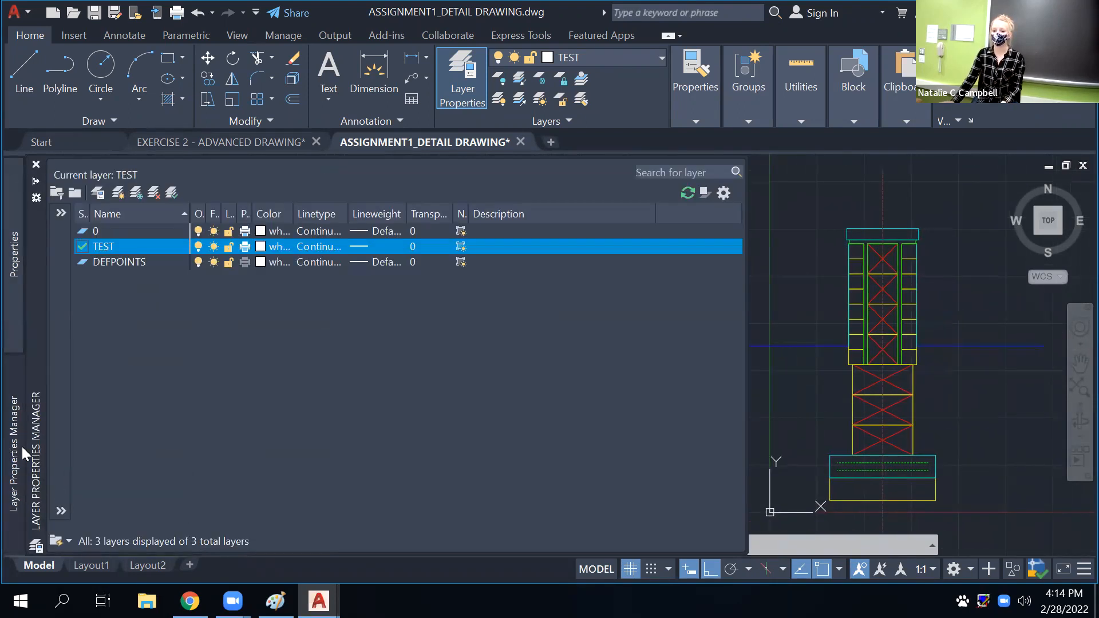
left_click(198, 231)
left_click(197, 231)
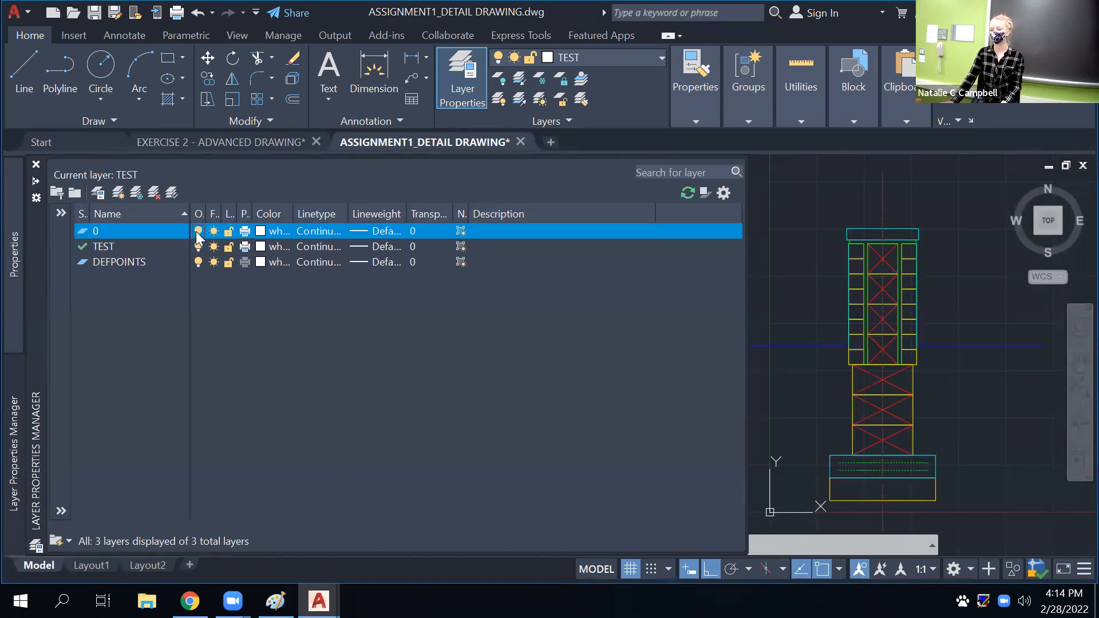
left_click(198, 231)
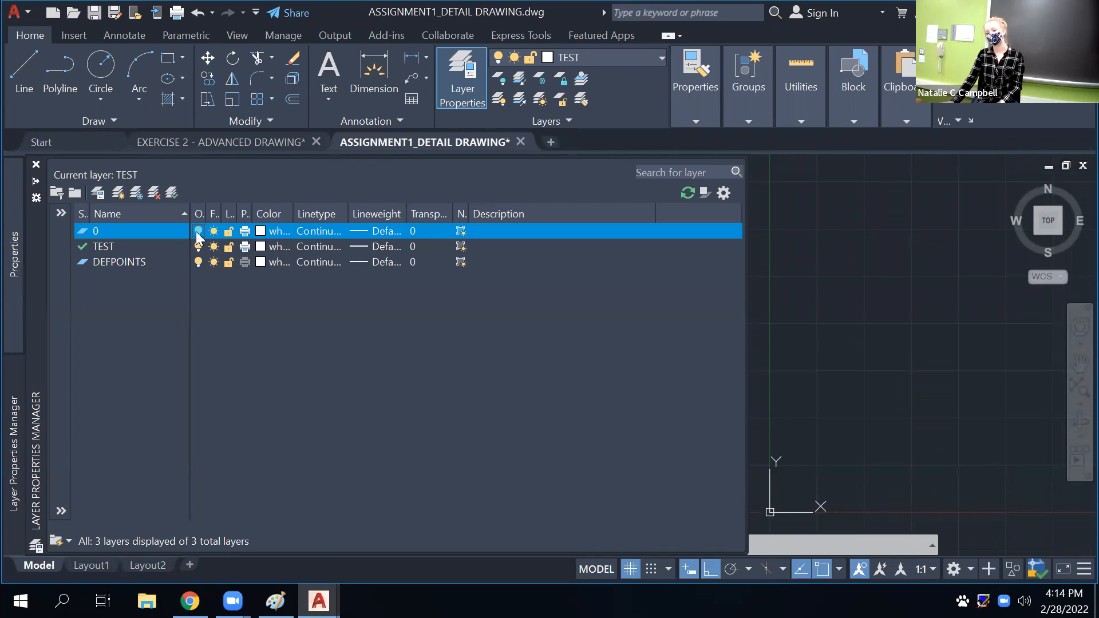
left_click(199, 231)
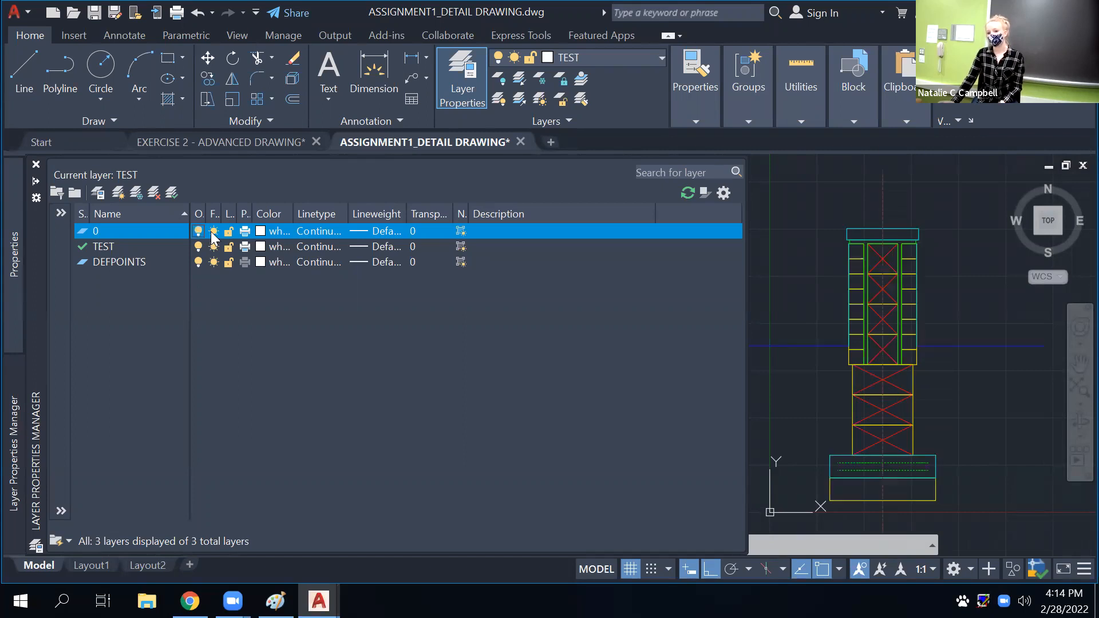
Adjust the On and Freeze column widths, and try freezing and thawing layer 0, leaving it thawed and on
mouse_move(218, 208)
left_mouse_down()
mouse_move(256, 210)
mouse_move(231, 212)
left_mouse_up()
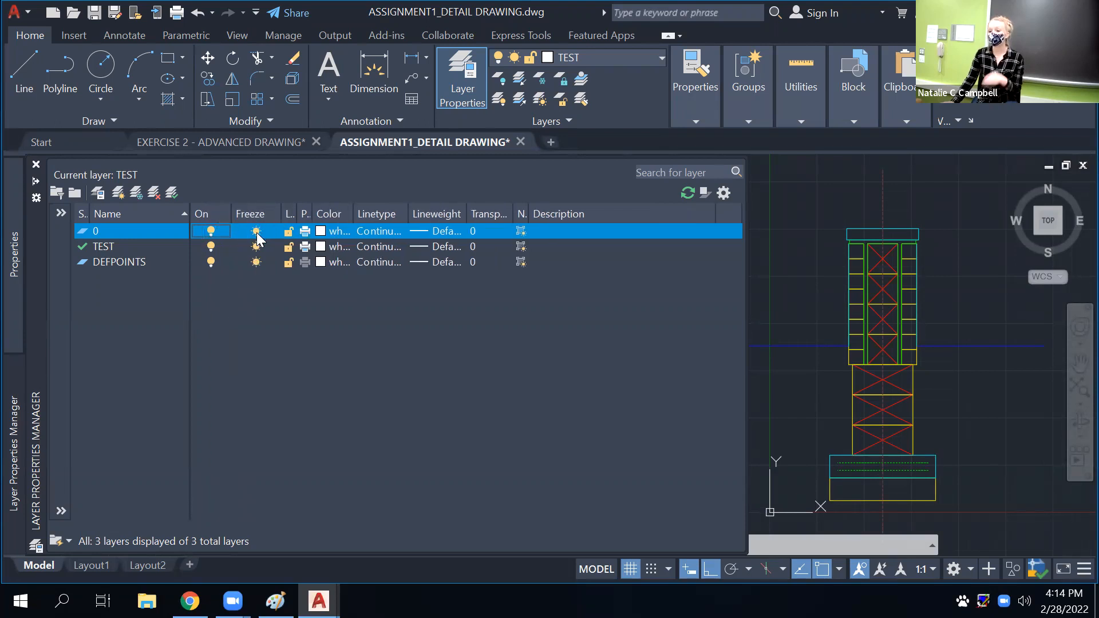
left_click(257, 232)
left_click(257, 232)
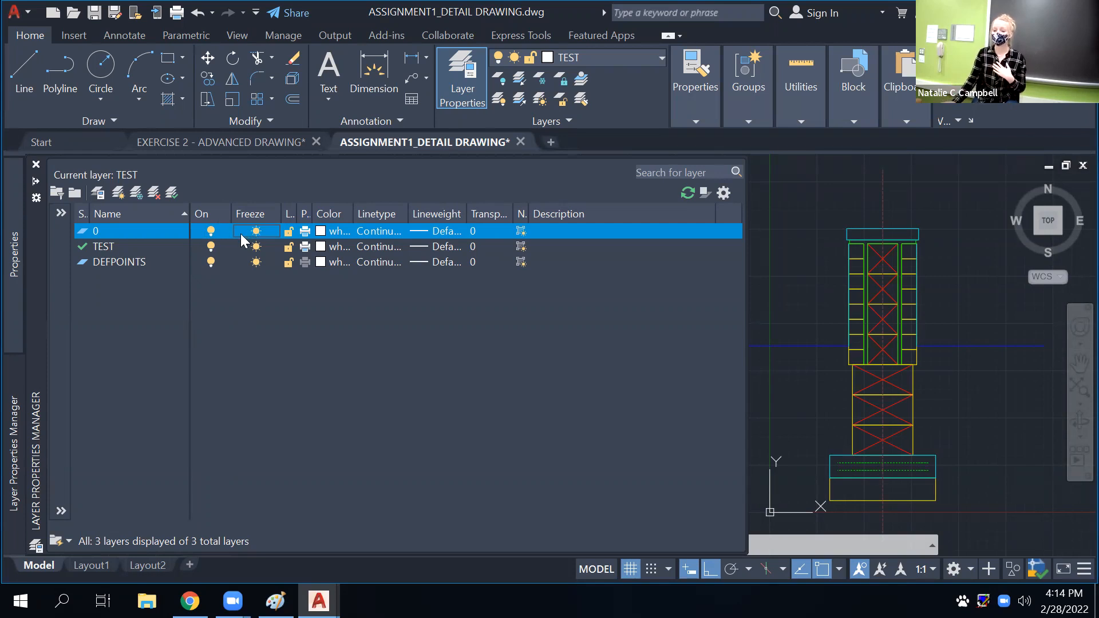
left_click_drag(280, 215, 216, 214)
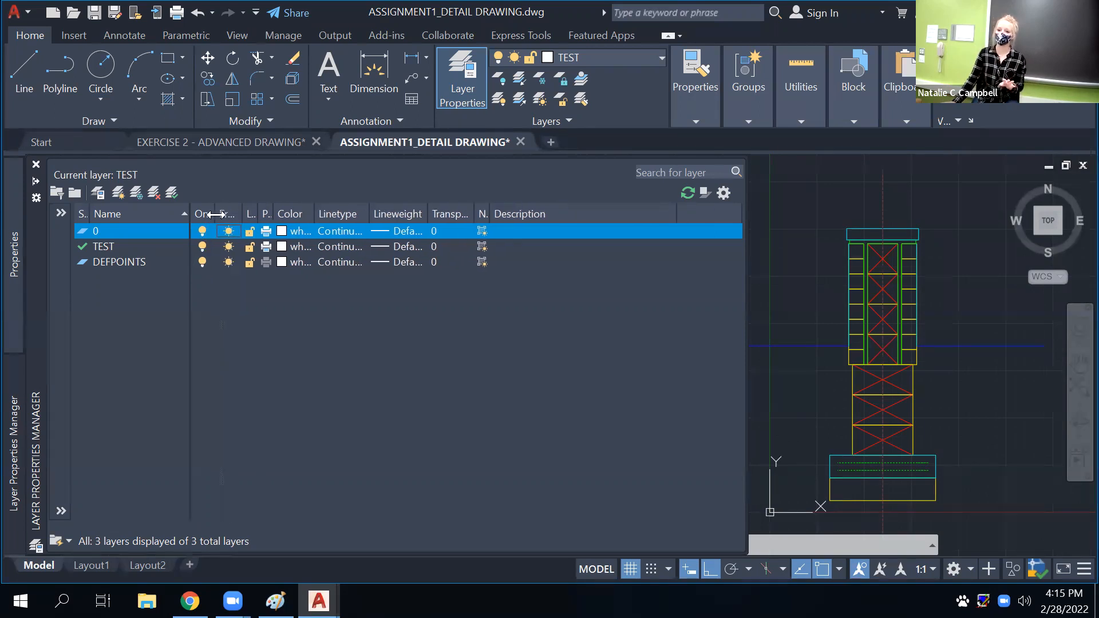
left_click(228, 232)
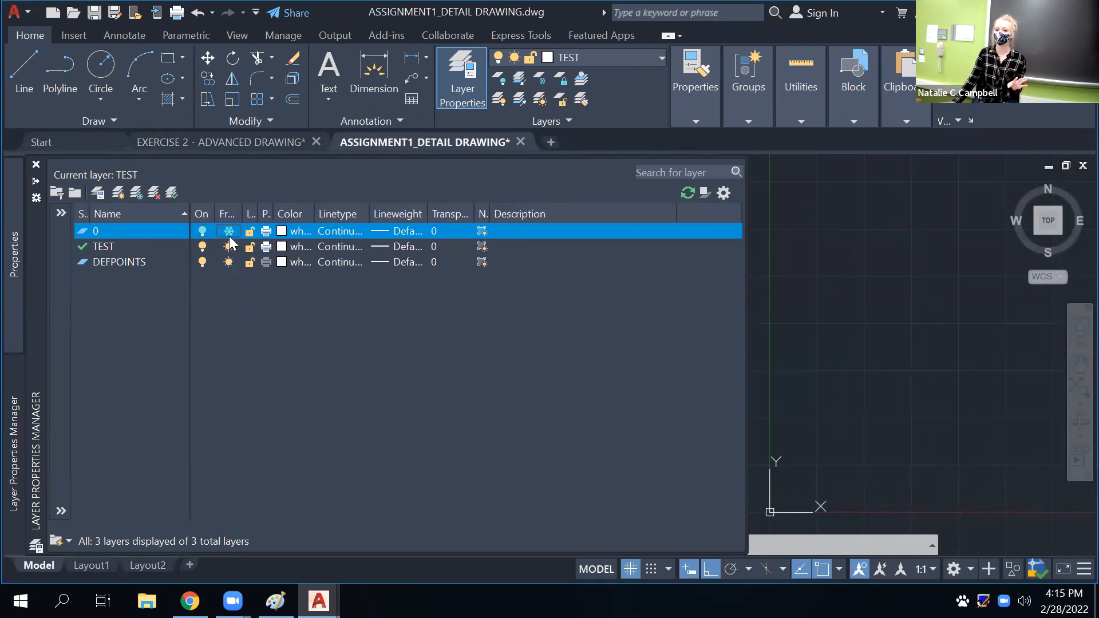
left_click(228, 231)
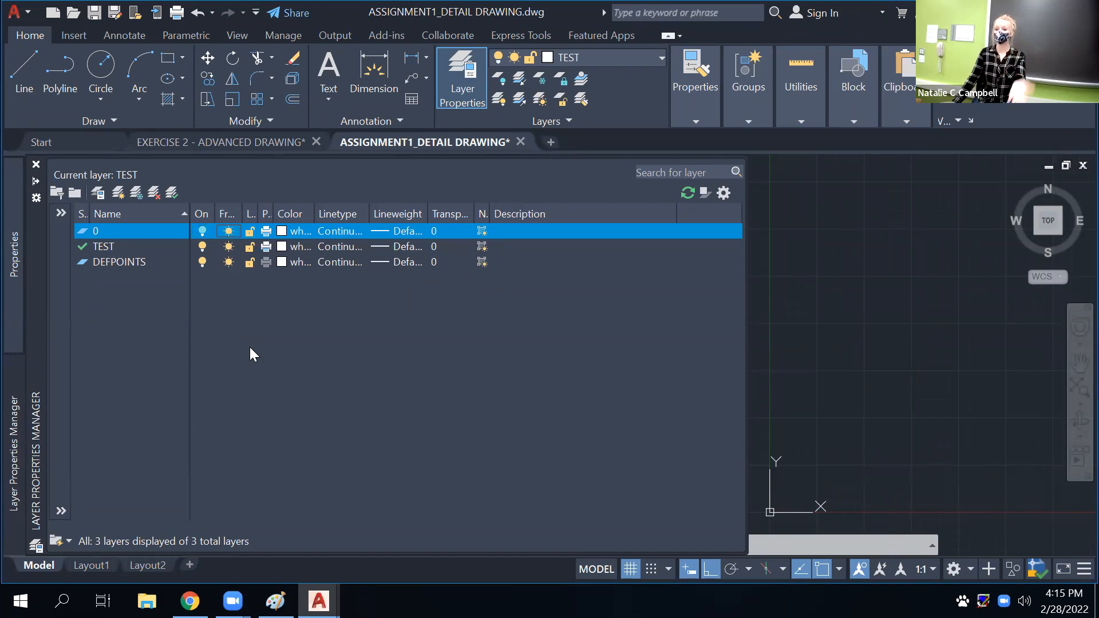
left_click(200, 232)
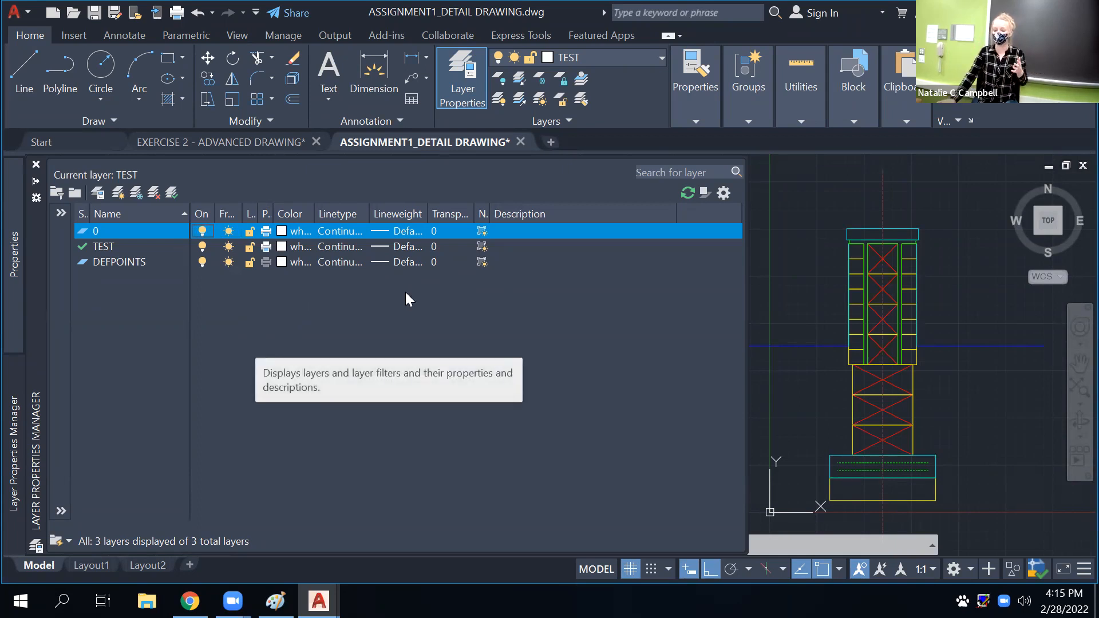
Widen the Lock column and switch between the two open drawings, finishing in EXERCISE 2 - ADVANCED DRAWING
left_click_drag(256, 223, 287, 224)
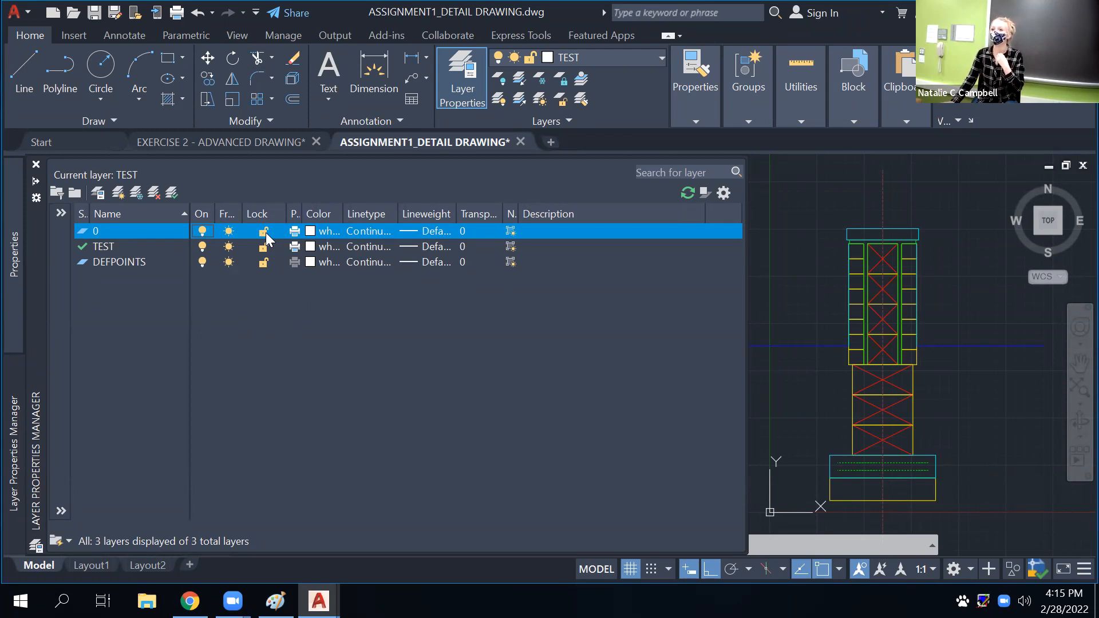
left_click(236, 144)
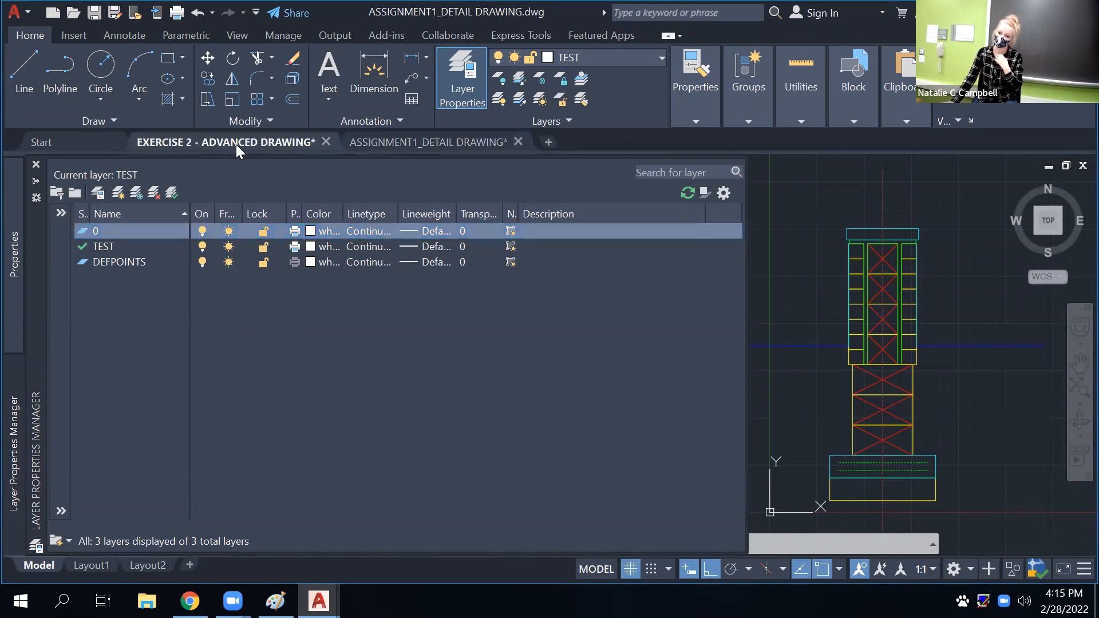
left_click(388, 258)
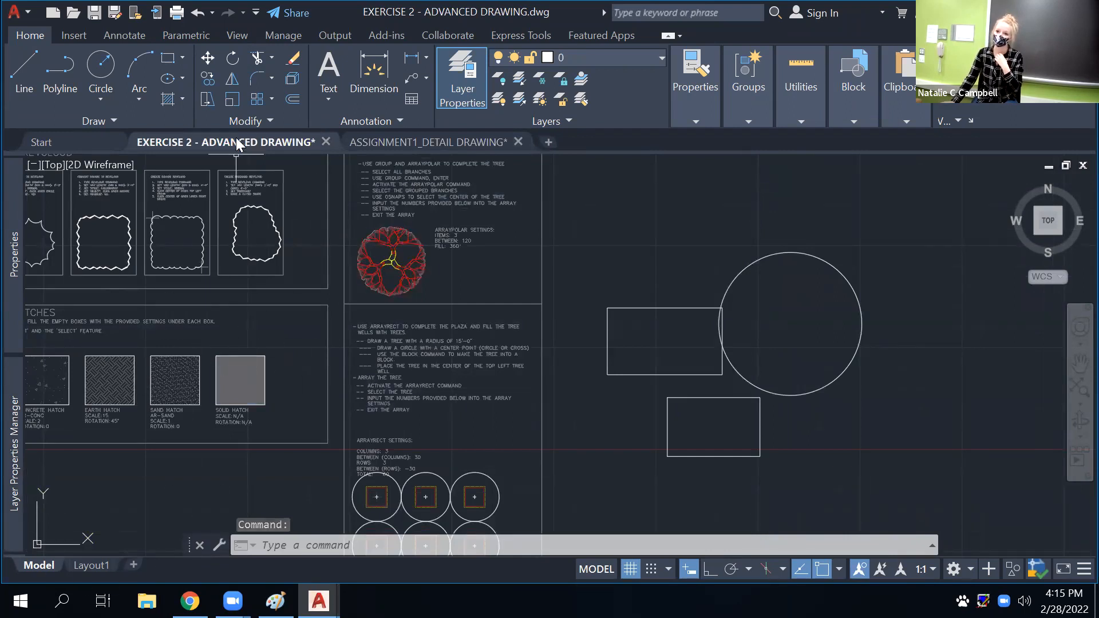
left_click(408, 144)
left_click(255, 140)
left_click(395, 141)
left_click(242, 141)
left_click(395, 138)
left_click(241, 144)
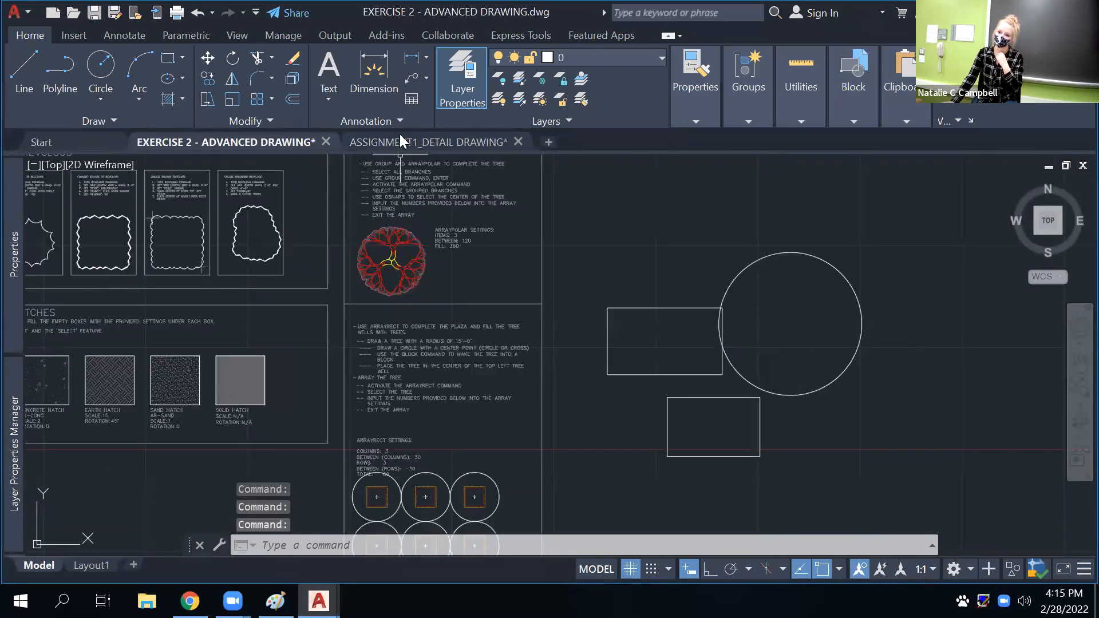
left_click(382, 141)
left_click(262, 142)
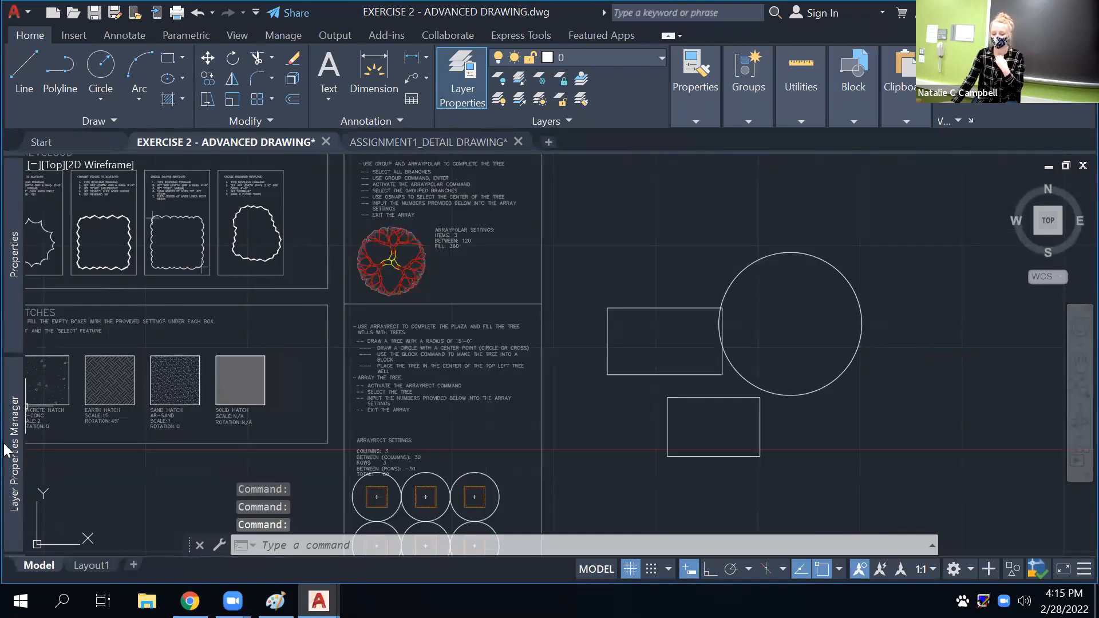
Widen the Name column to read the full layer names and check the layer of the locked border polyline
mouse_move(7, 450)
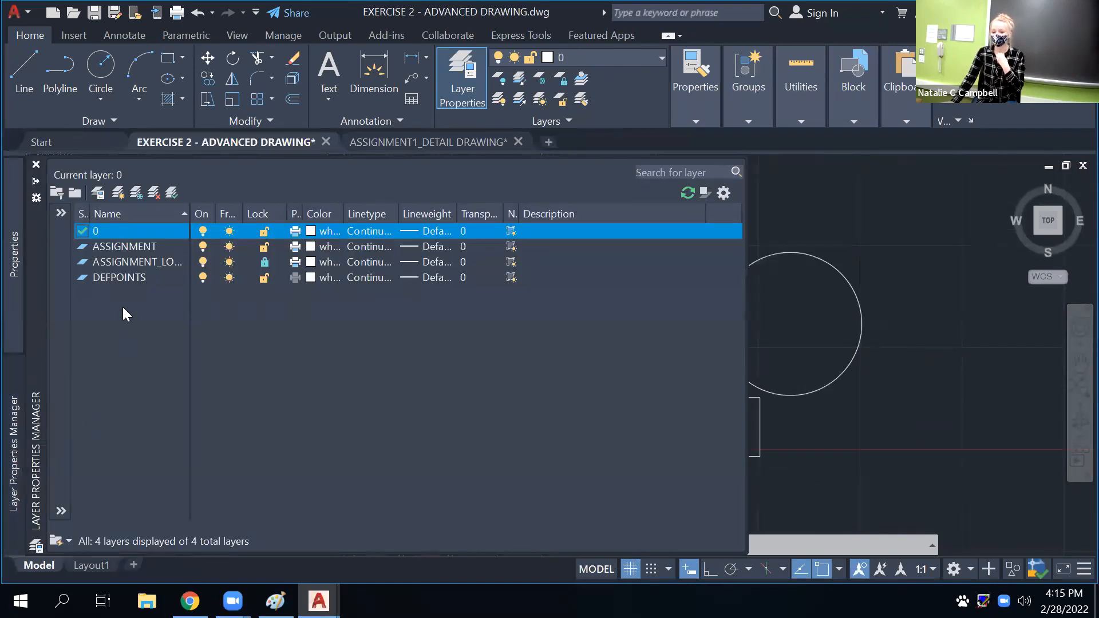
left_click_drag(191, 213, 236, 213)
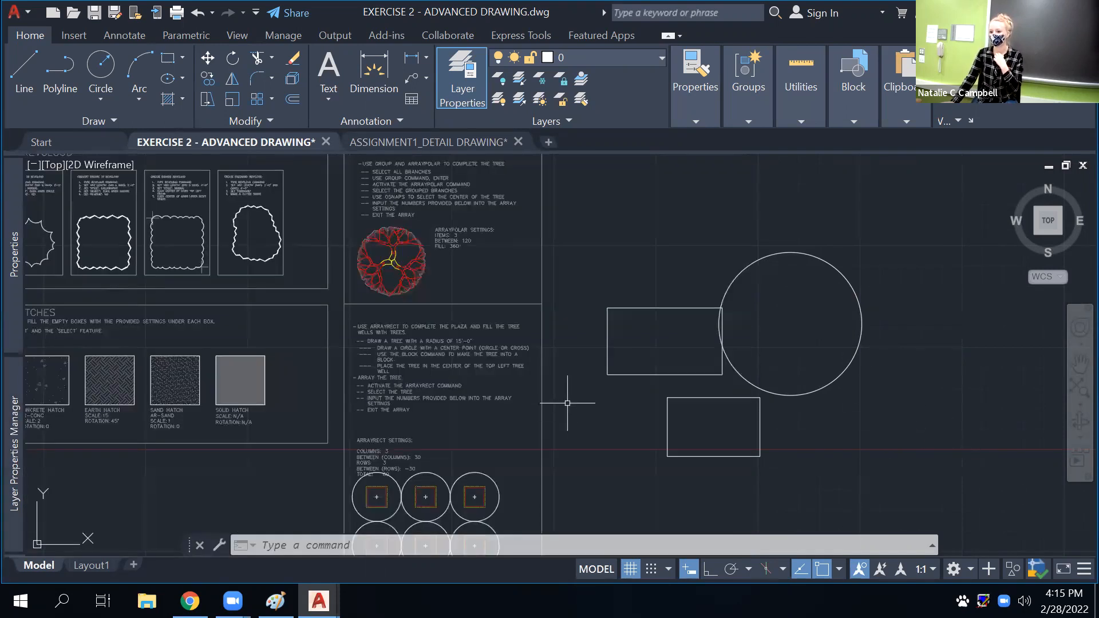
mouse_move(543, 404)
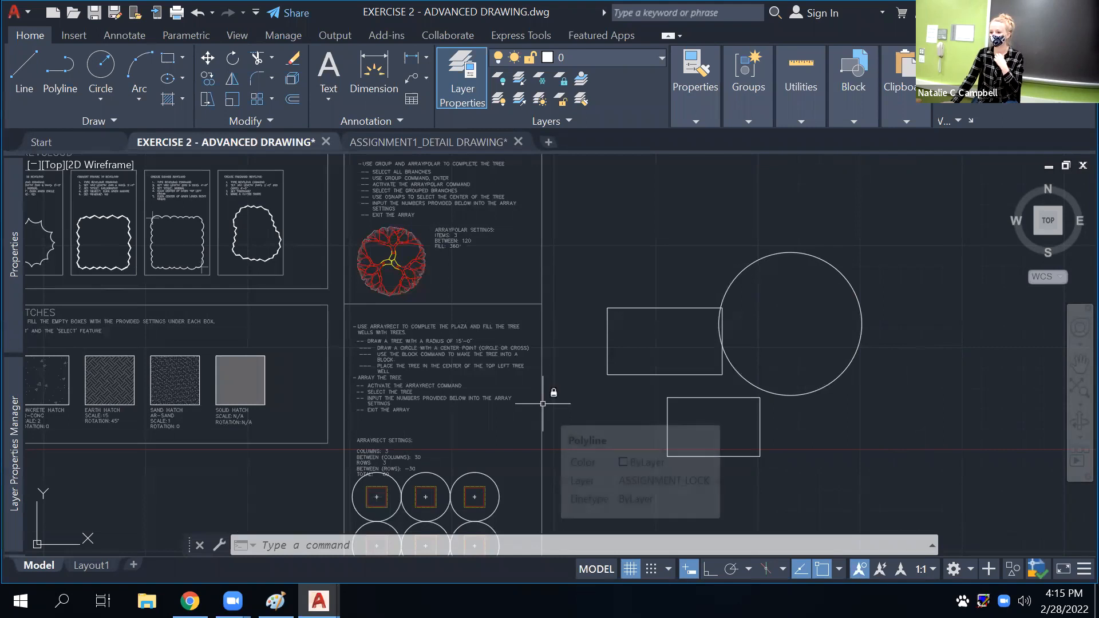
Return to the ASSIGNMENT1_DETAIL DRAWING, widen the Plot column and turn off plotting for layer 0
left_click(373, 142)
mouse_move(11, 372)
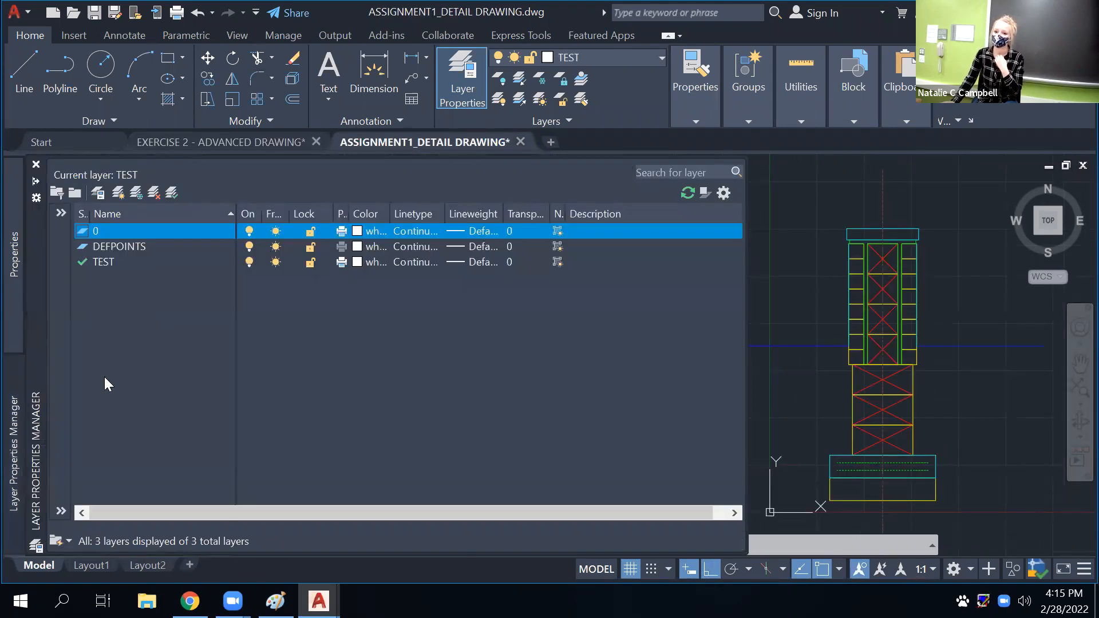
left_click_drag(348, 214, 383, 215)
left_click(361, 230)
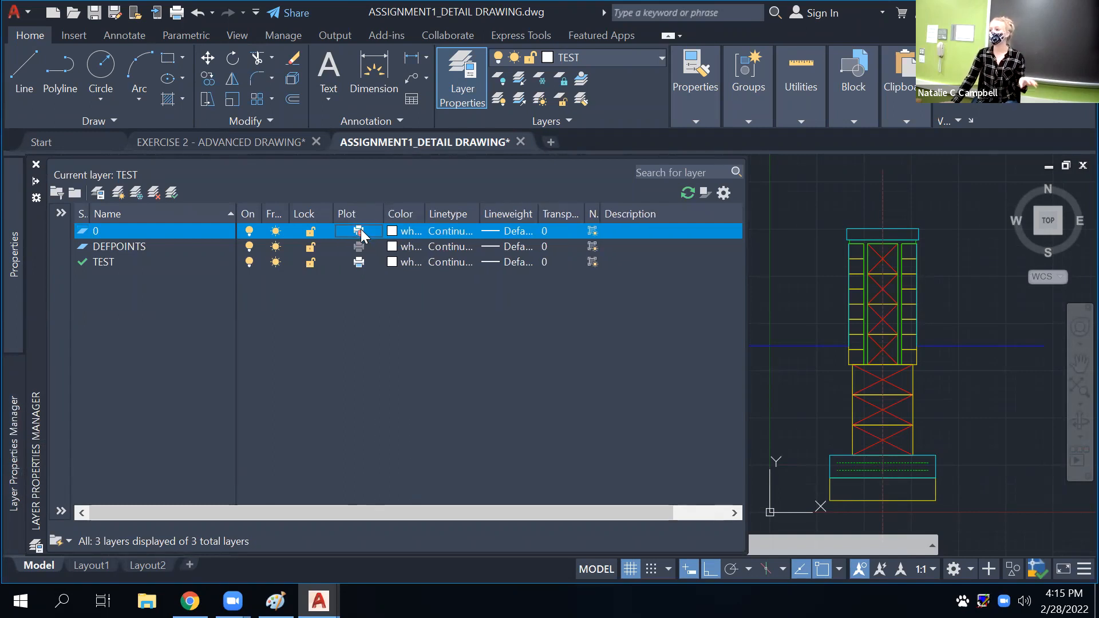
left_click(359, 231)
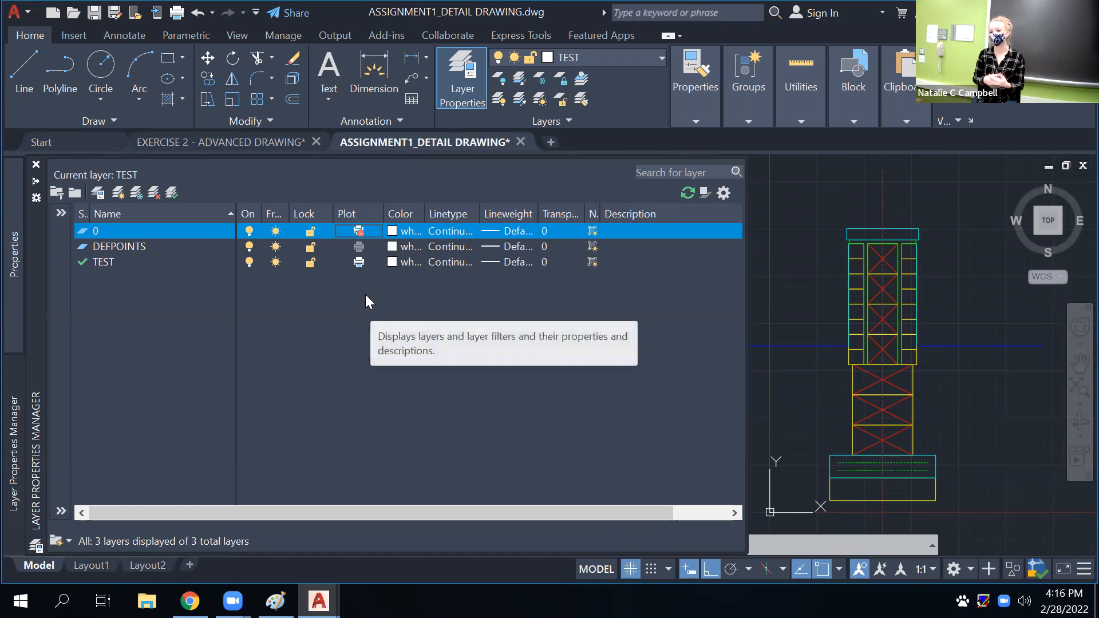
Turn plotting back on for layer 0
left_click(359, 232)
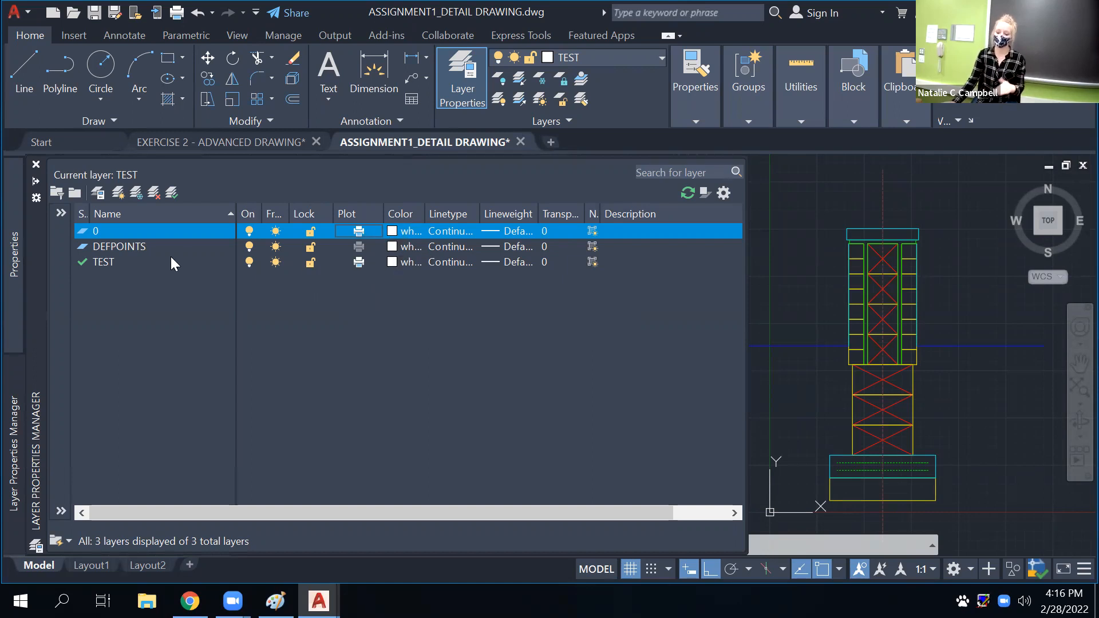
Switch to Chrome, open Assignment 2: Advanced Drawing - Detail Hatch & Tree Symbols, check its required new layer names, and return to AutoCAD
left_click(191, 601)
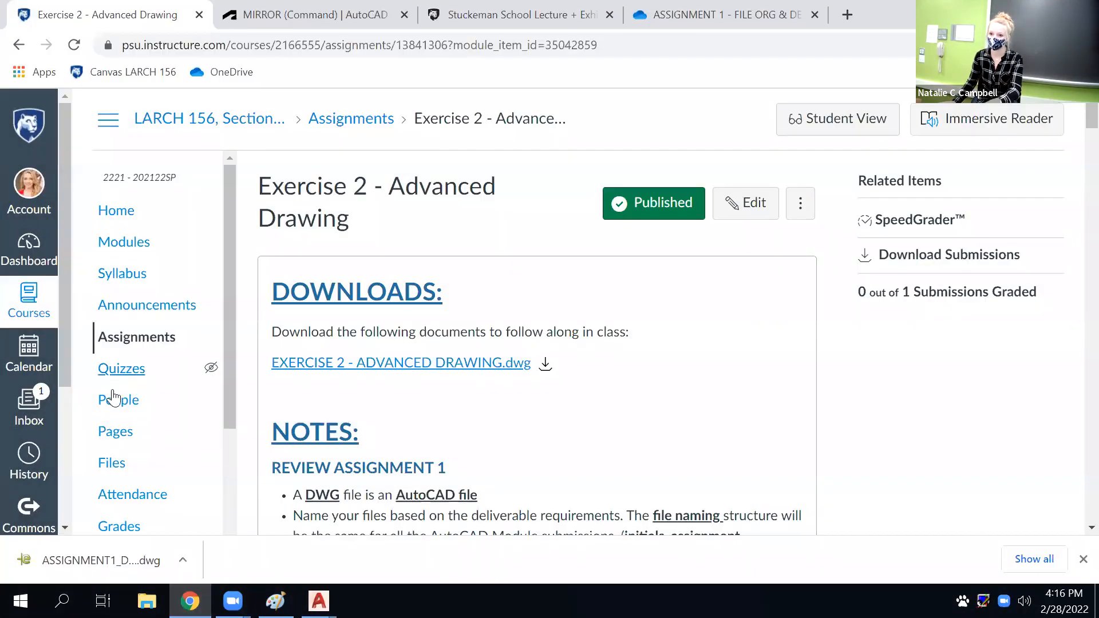
left_click(143, 338)
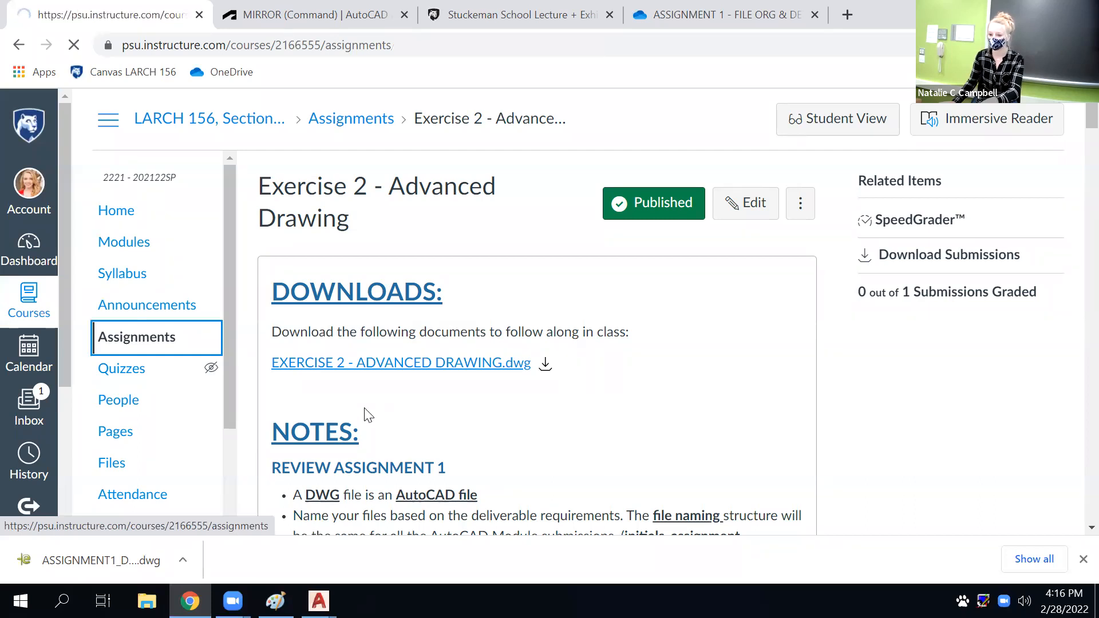
scroll(399, 463, "down", 9)
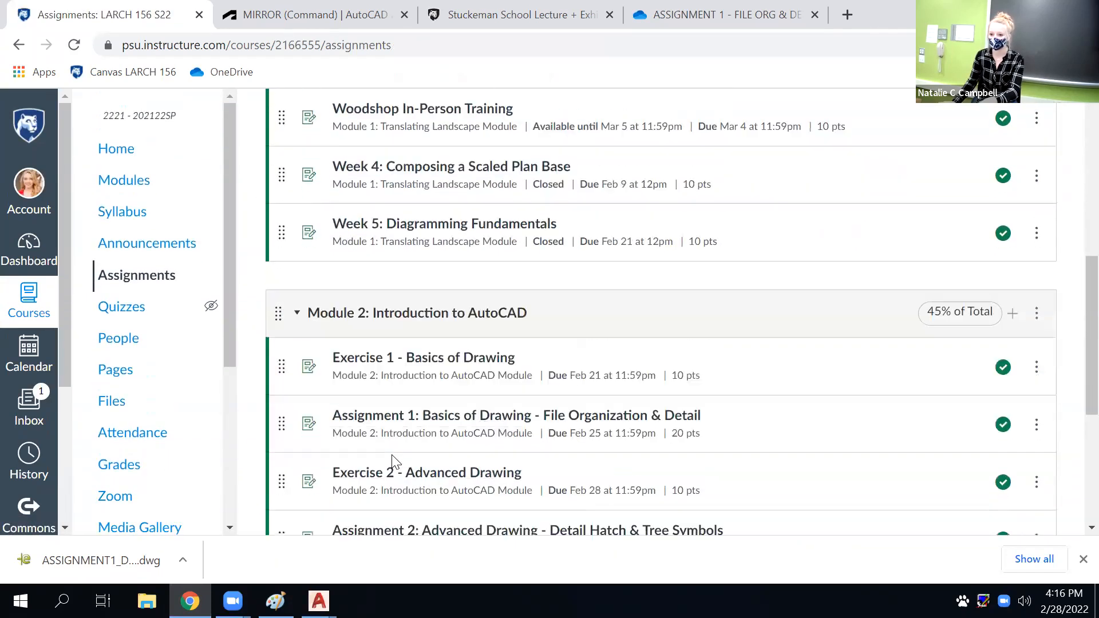
left_click(401, 455)
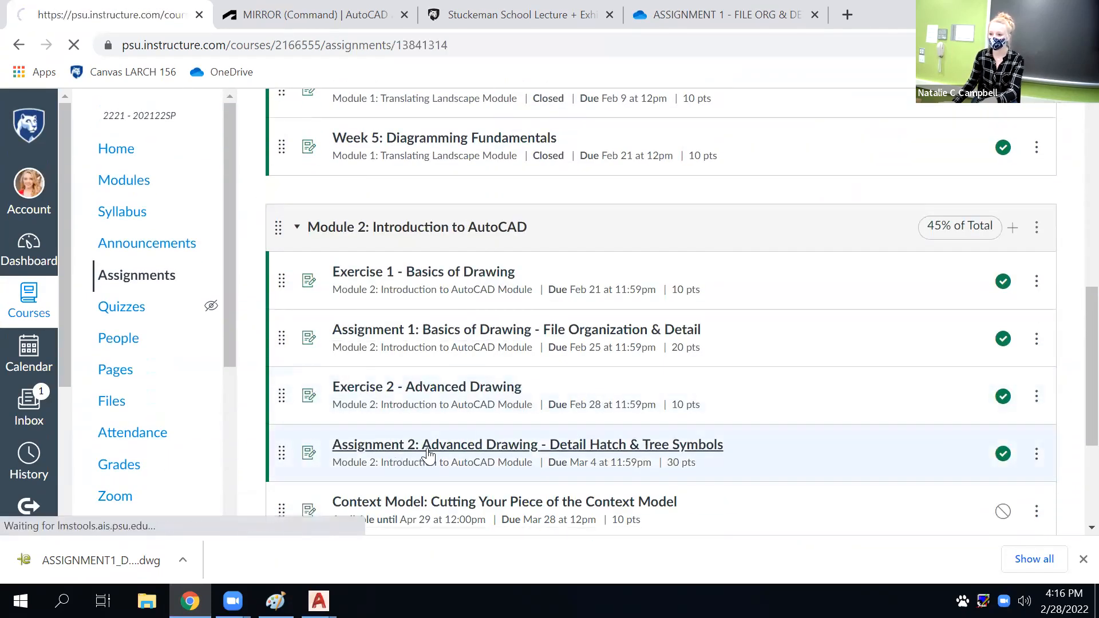
scroll(387, 429, "down", 5)
scroll(387, 430, "down", 3)
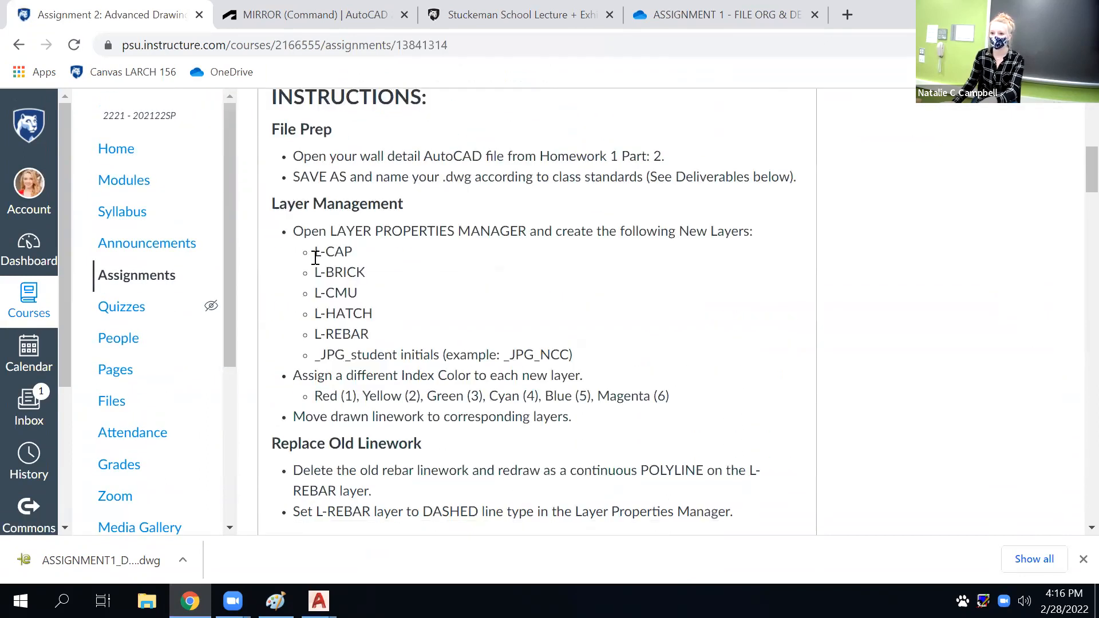
left_click_drag(314, 250, 398, 342)
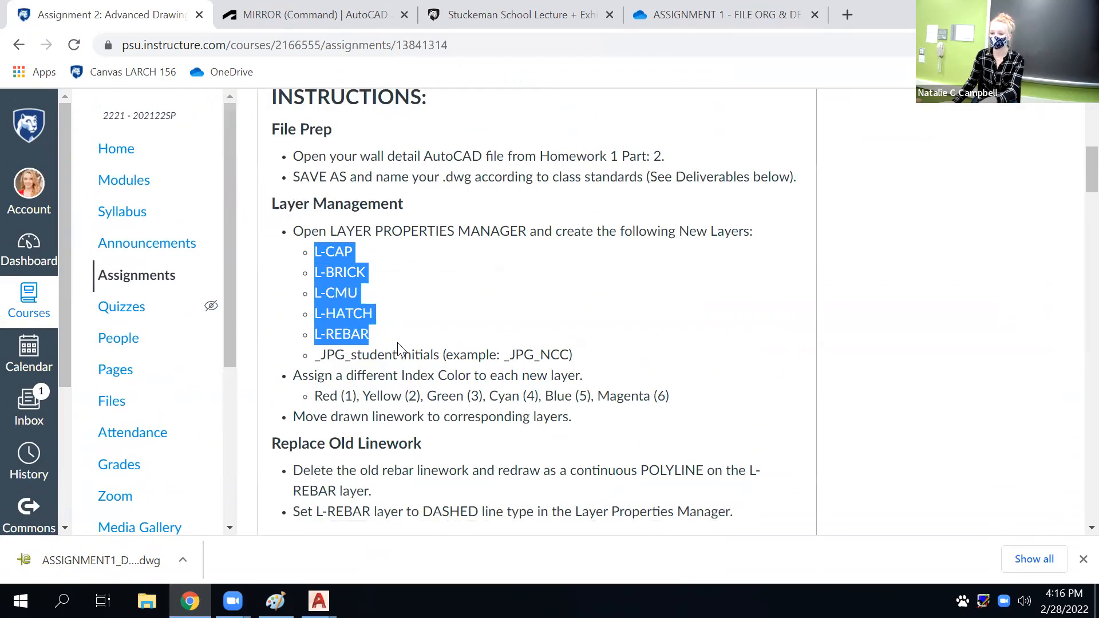
left_click(493, 339)
key("alt+Tab")
Create a new layer named L_CAP in the Layer Properties Manager
mouse_move(6, 467)
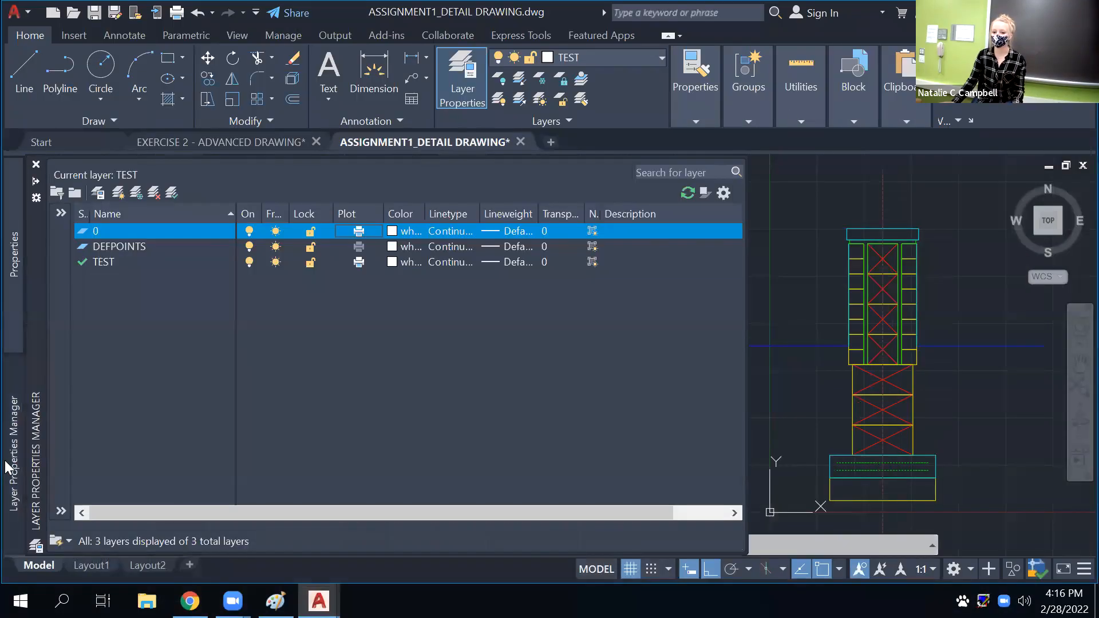
left_click(119, 193)
key("BackSpace")
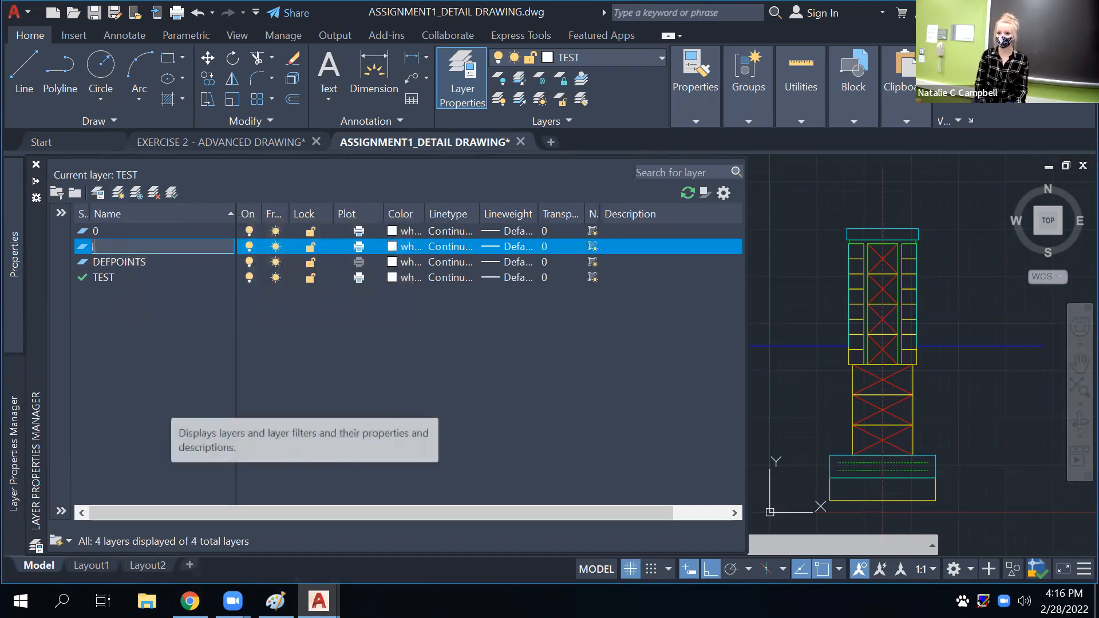
type("L")
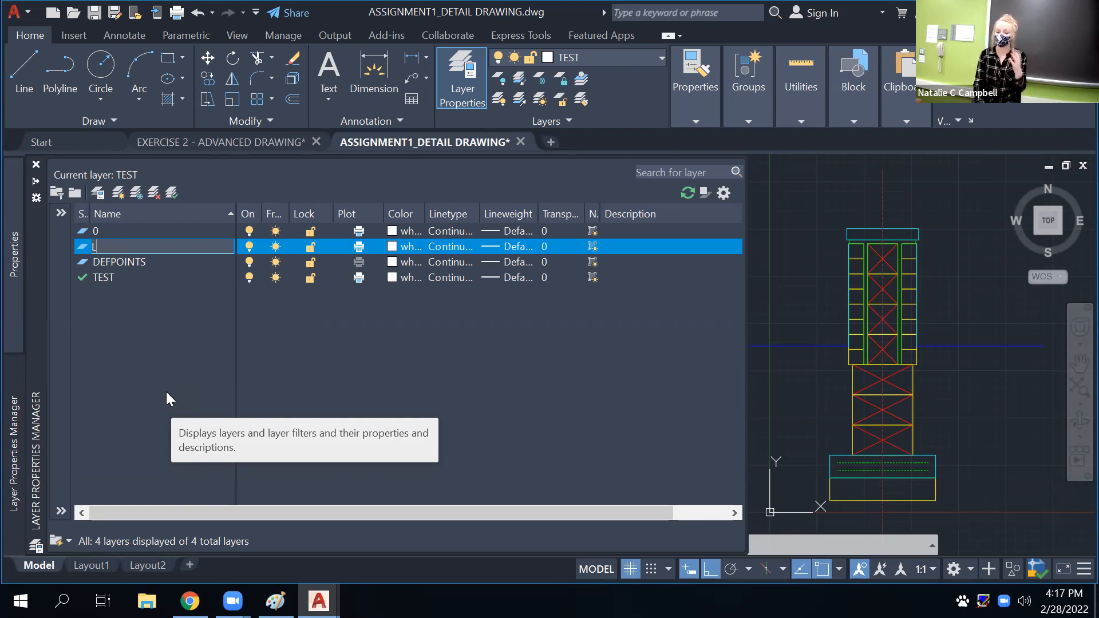
type("_")
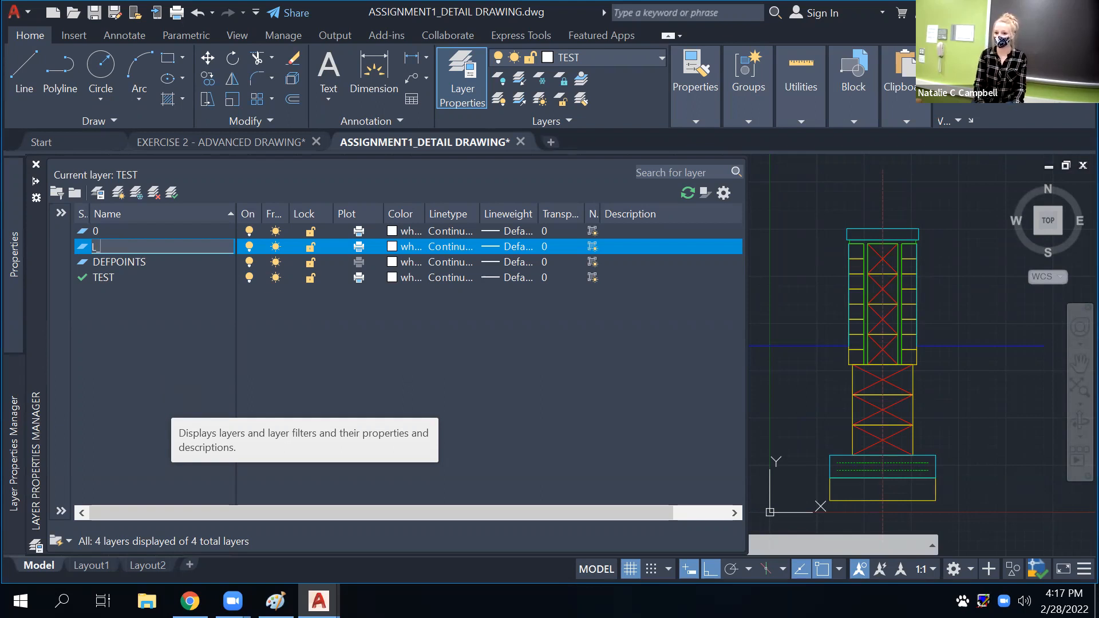
type("CAP")
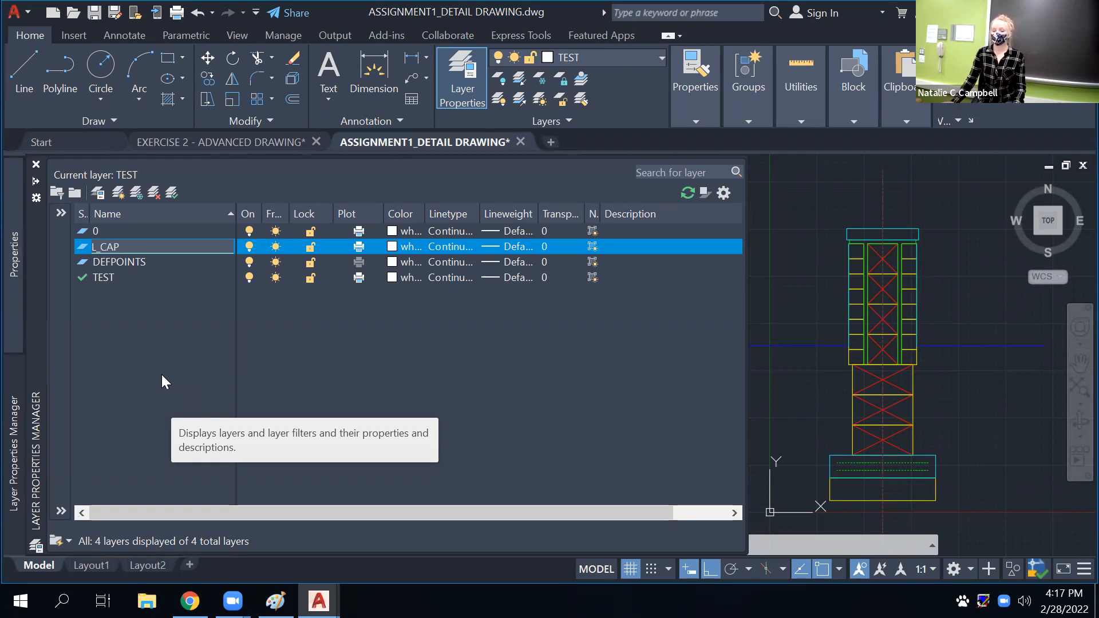
key("Return")
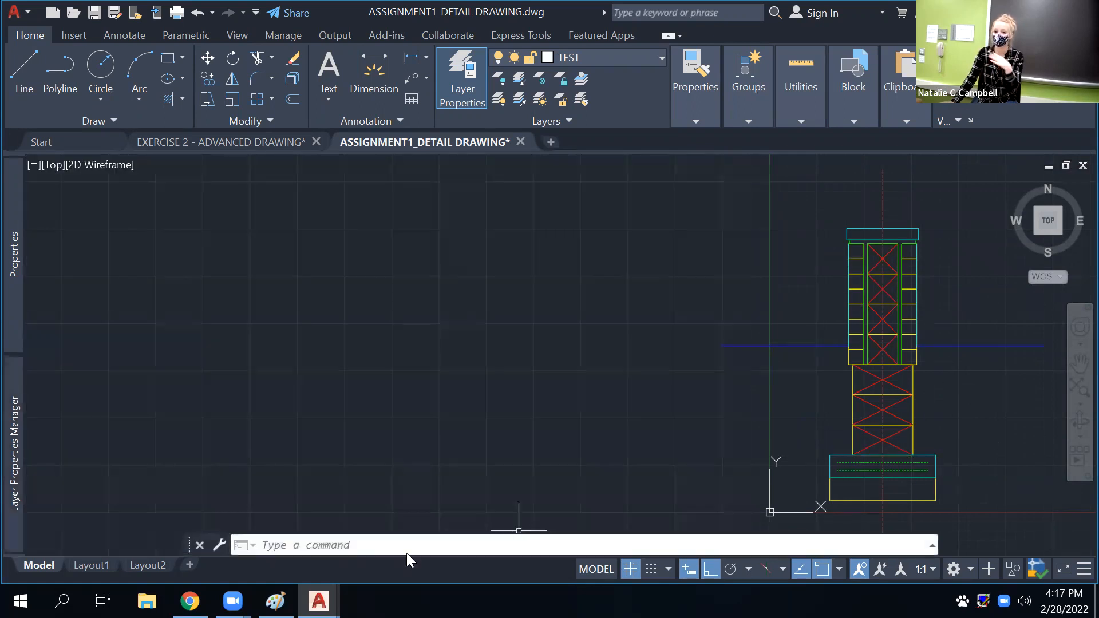
Select all the wall detail linework and set its object color and linetype to ByLayer
mouse_move(12, 422)
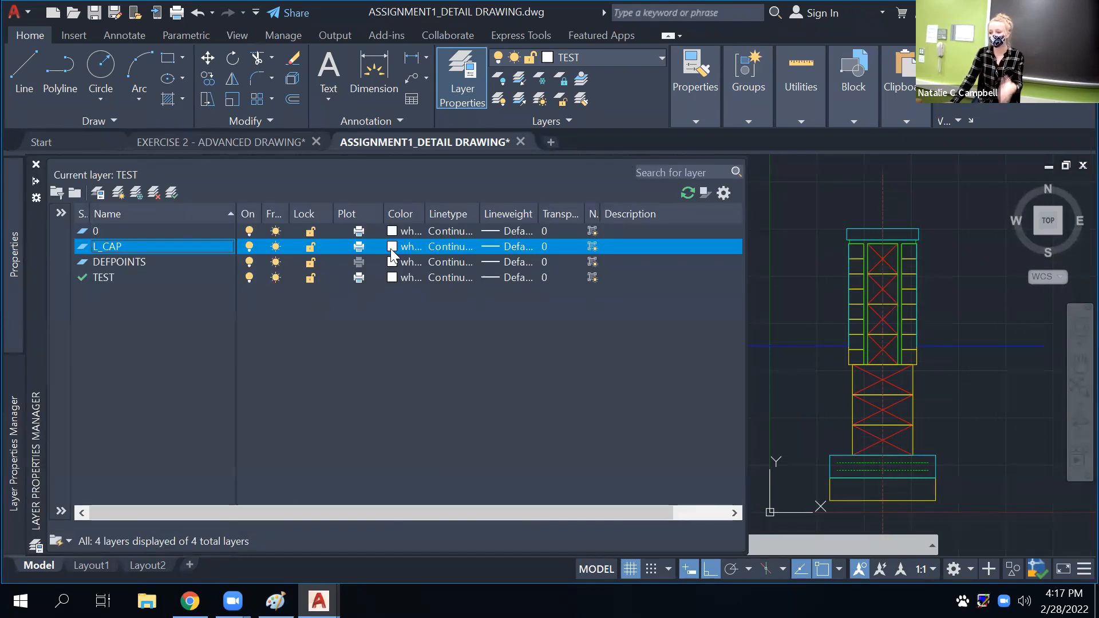
left_click(796, 297)
scroll(688, 285, "down", 2)
left_click(835, 167)
left_click(539, 478)
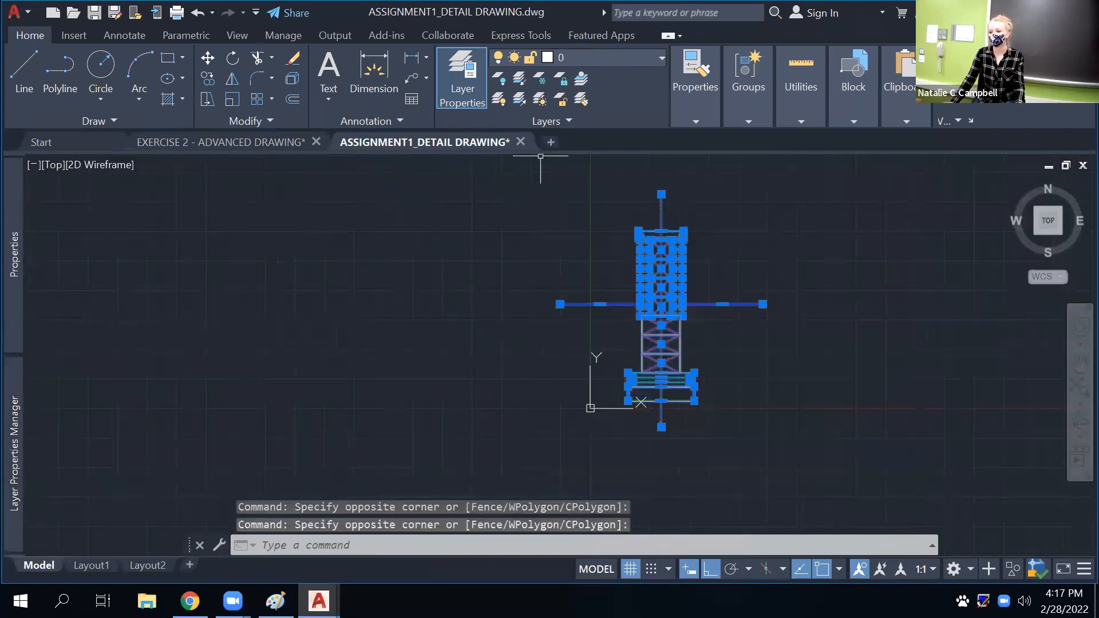
left_click(704, 118)
left_click(755, 143)
left_click(771, 184)
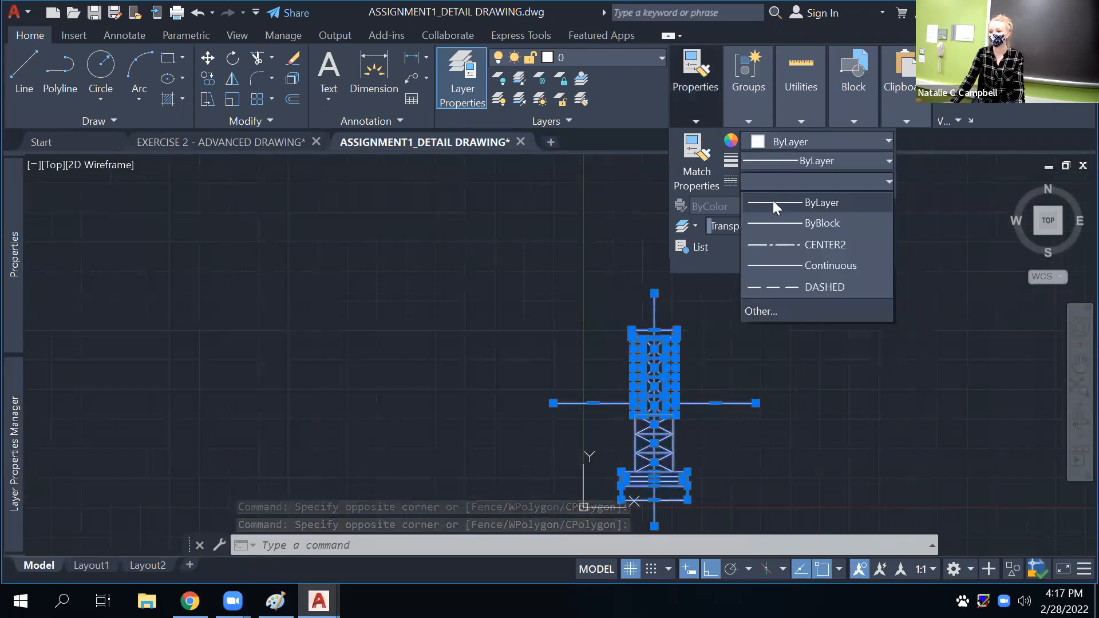
left_click(773, 202)
key("Escape")
scroll(652, 460, "up", 4)
middle_click_drag(659, 348, 744, 428)
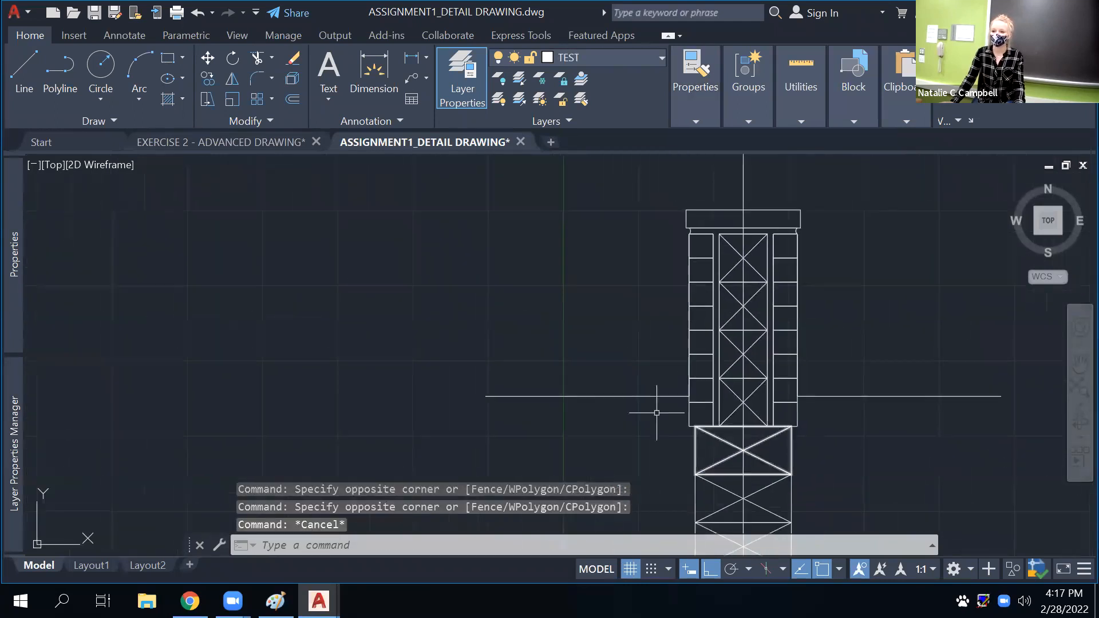
Set the L_CAP layer's color to index color cyan
mouse_move(13, 420)
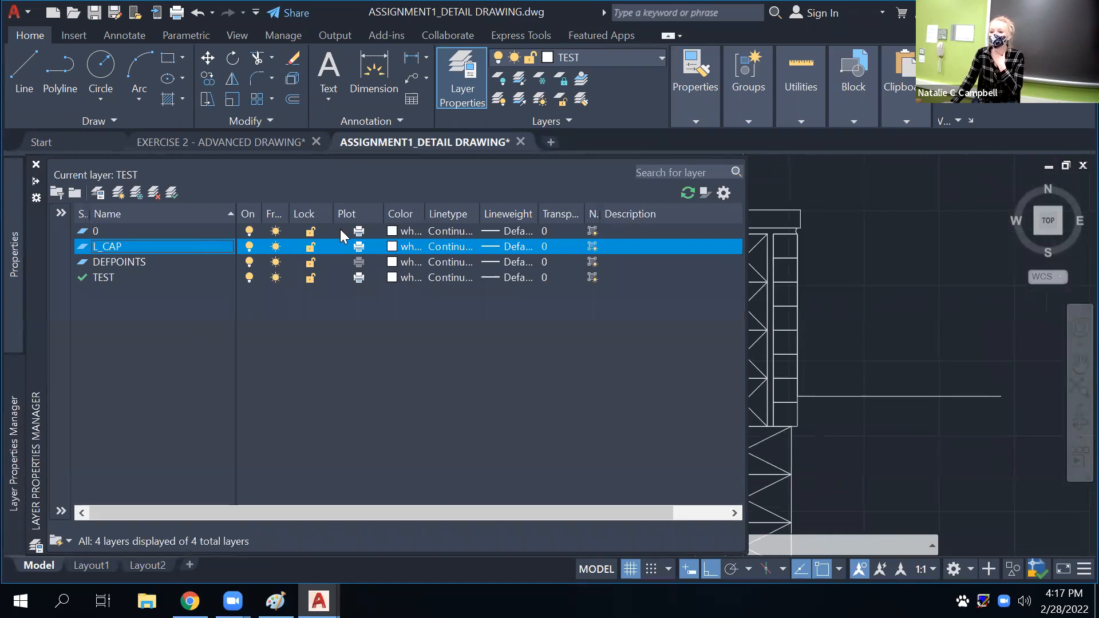
left_click(392, 247)
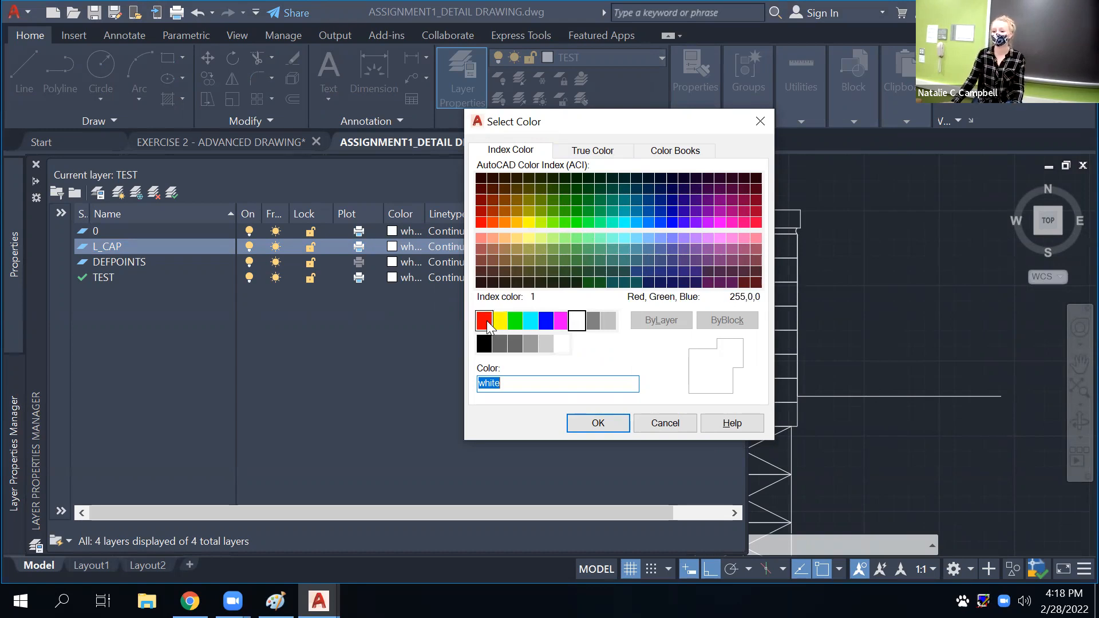
left_click(531, 319)
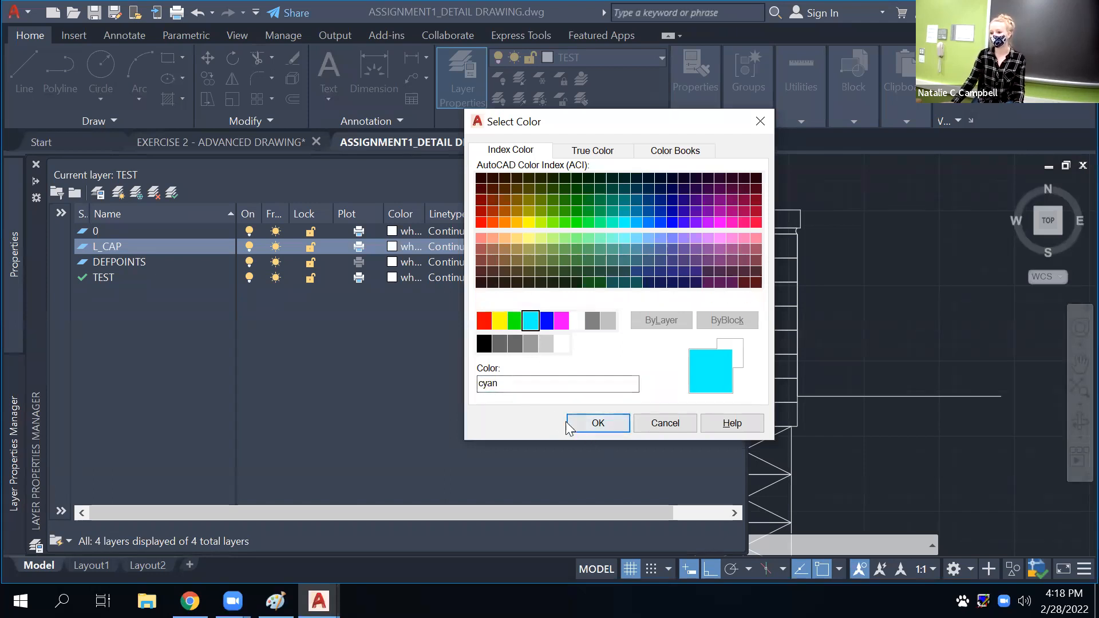
left_click(601, 424)
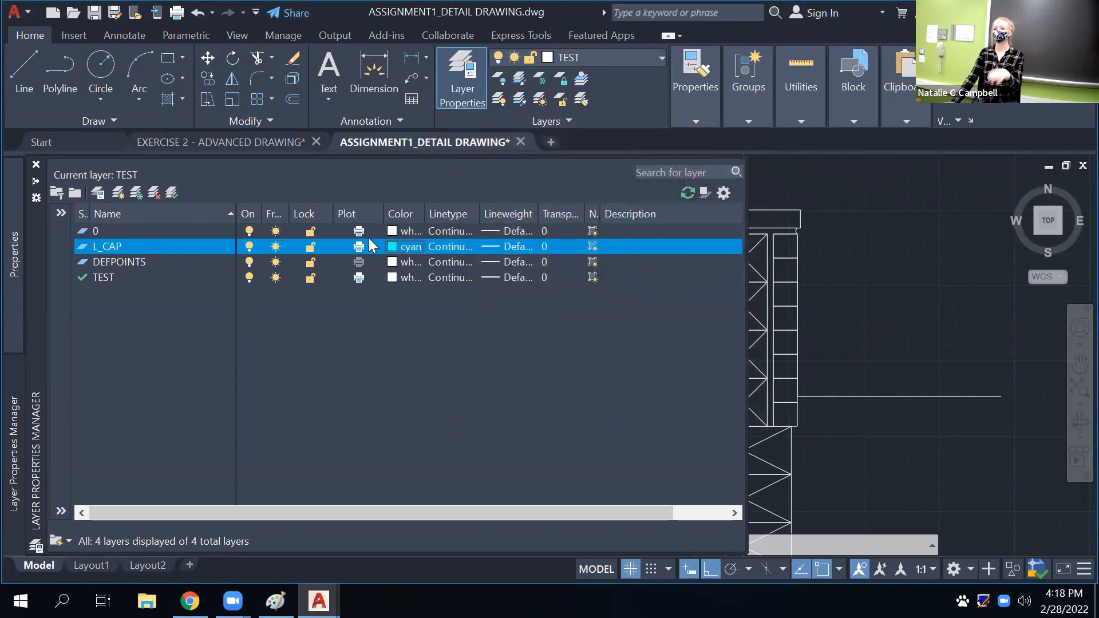
Open the linetype selection for L_CAP and browse the linetypes available to load from acad.lin
left_click(458, 247)
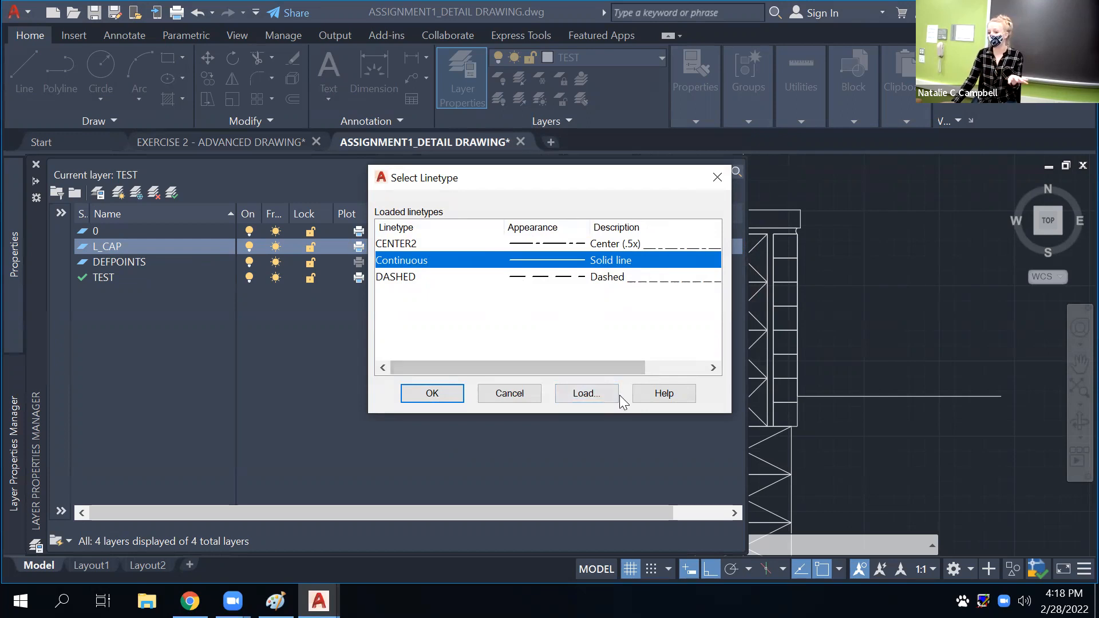
left_click(586, 393)
scroll(547, 287, "down", 7)
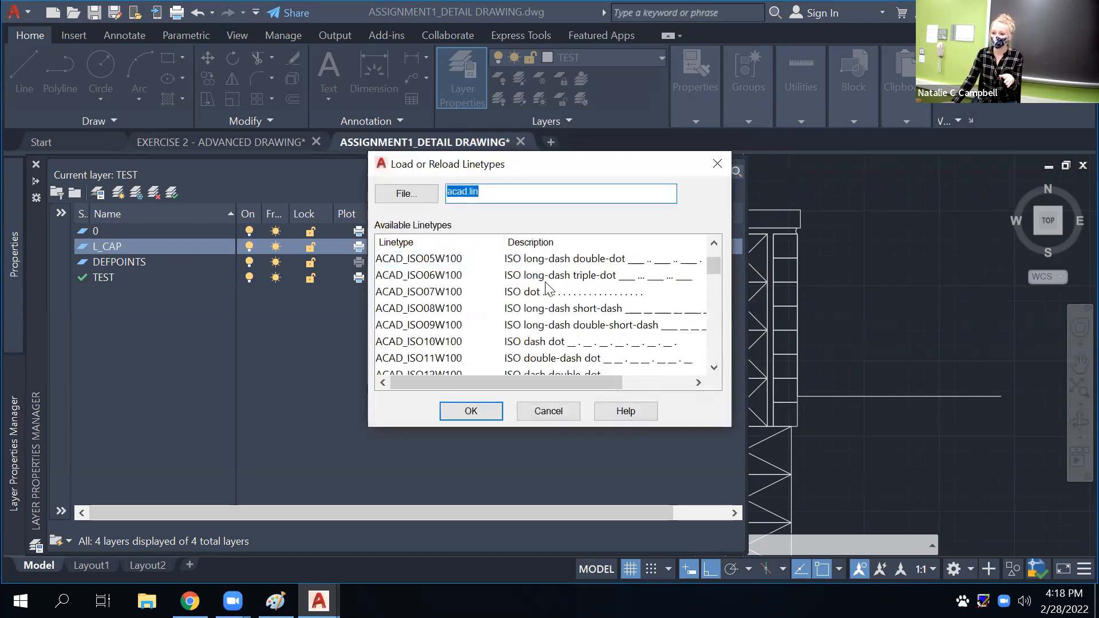
scroll(547, 286, "down", 6)
scroll(581, 338, "up", 11)
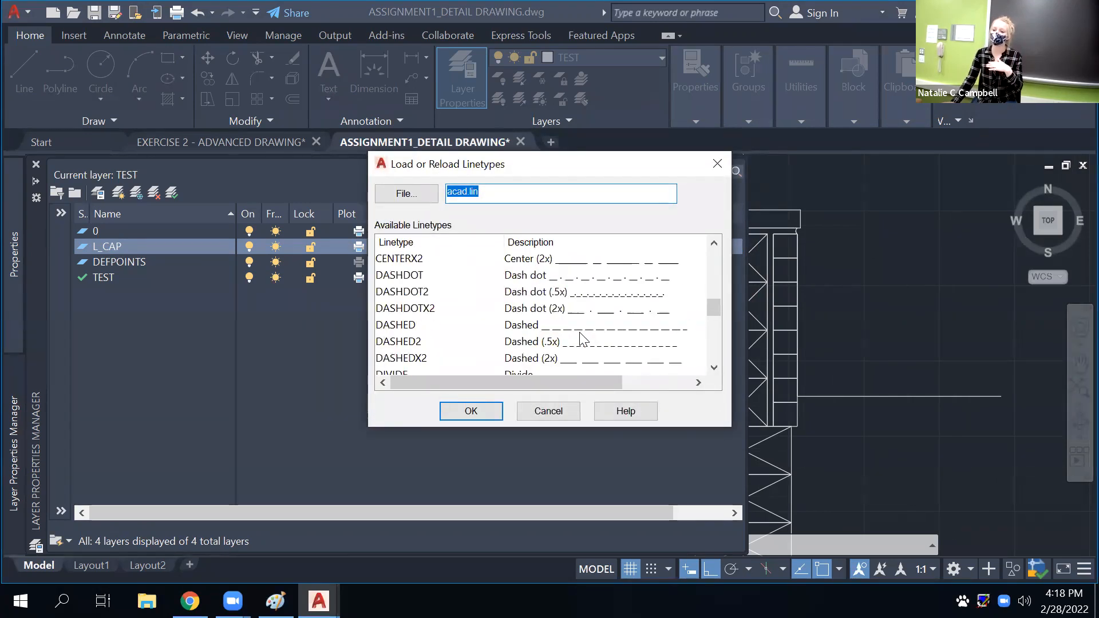
scroll(581, 338, "up", 2)
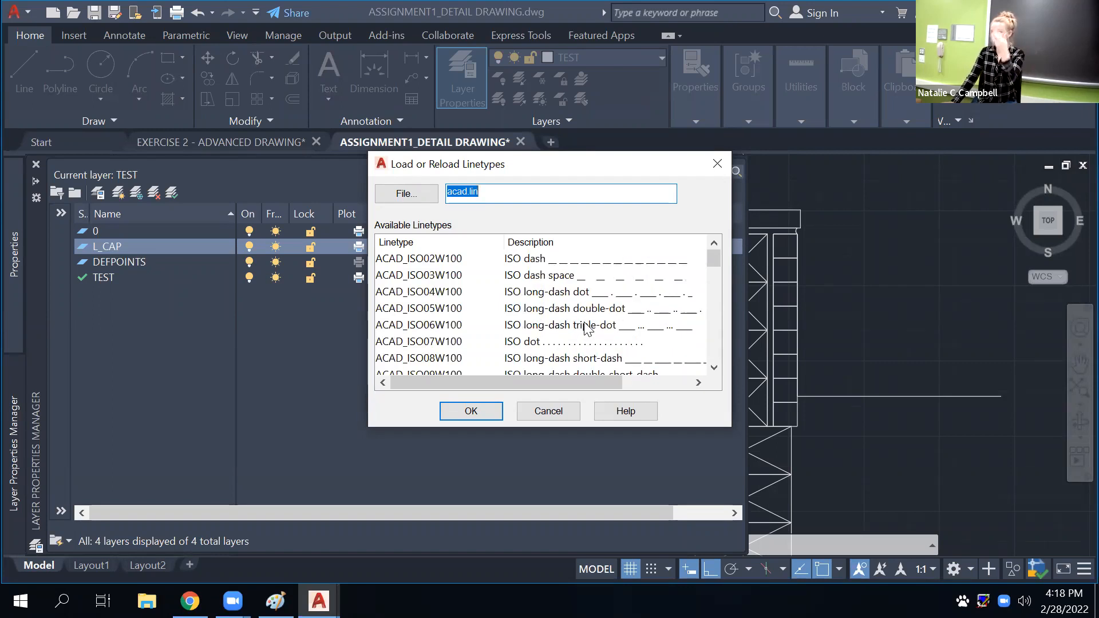
scroll(585, 329, "down", 3)
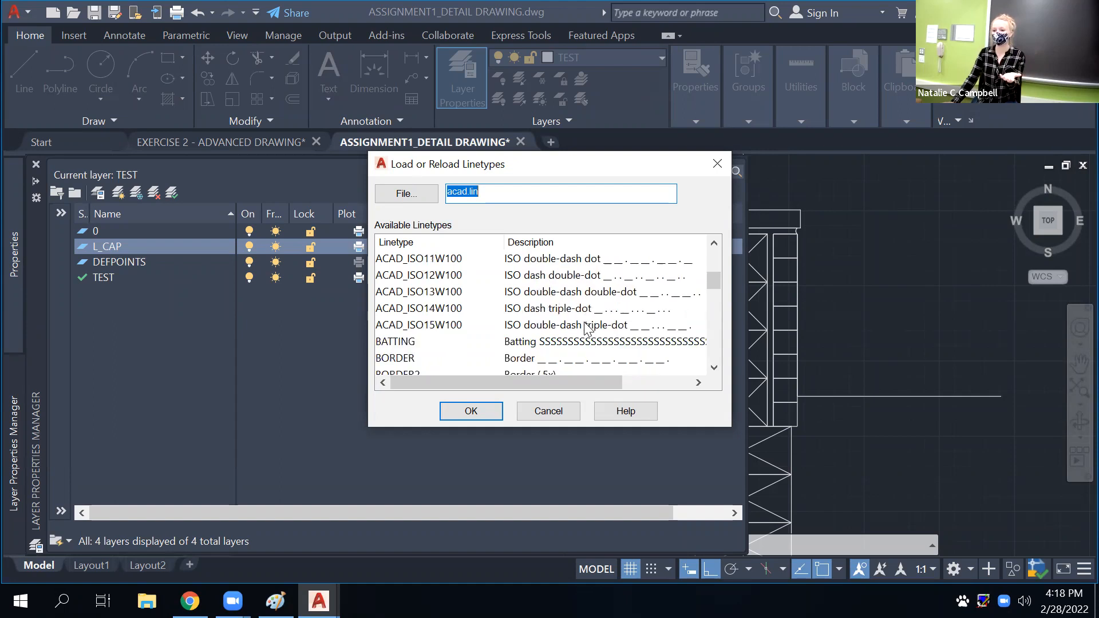
scroll(585, 327, "down", 2)
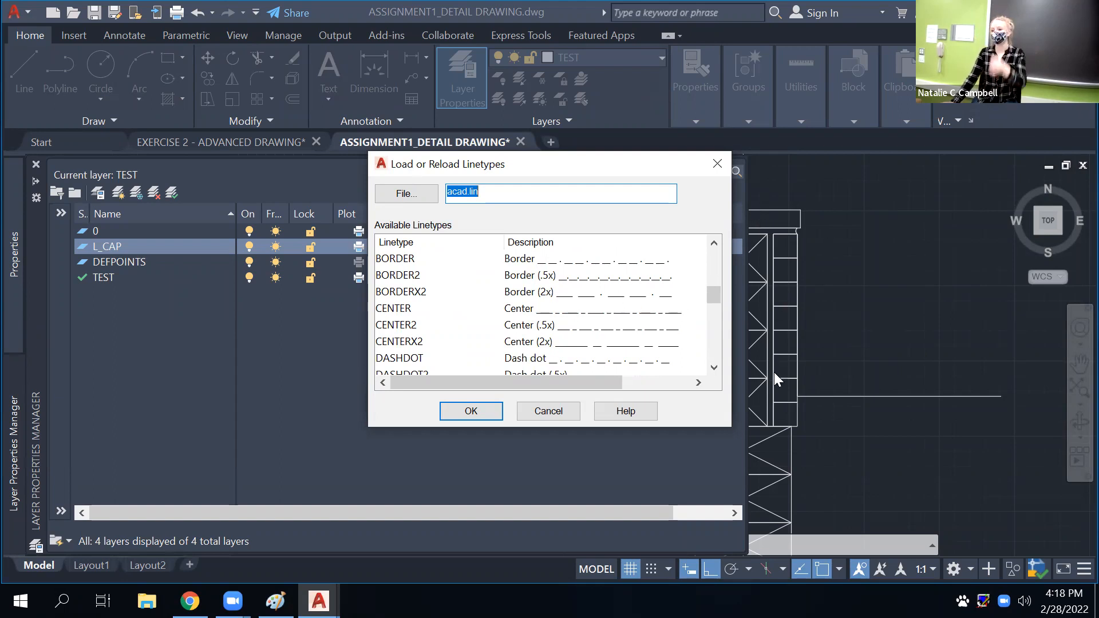
scroll(541, 319, "down", 1)
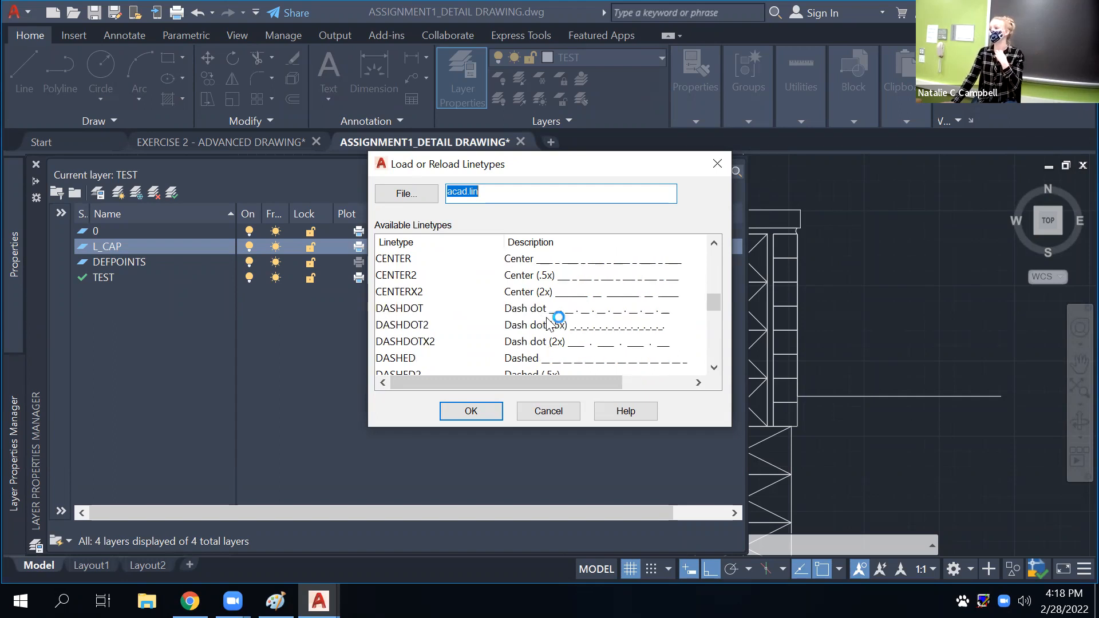
Reload the DASHED linetype from acad.lin and assign it to the L_CAP layer
left_click(608, 360)
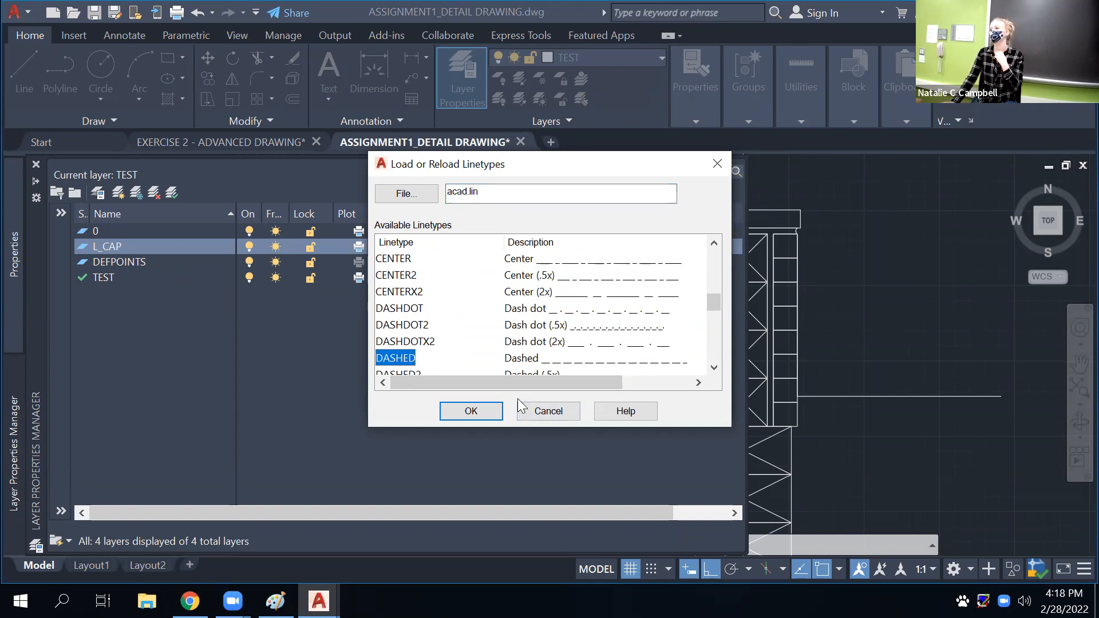
scroll(457, 366, "down", 1)
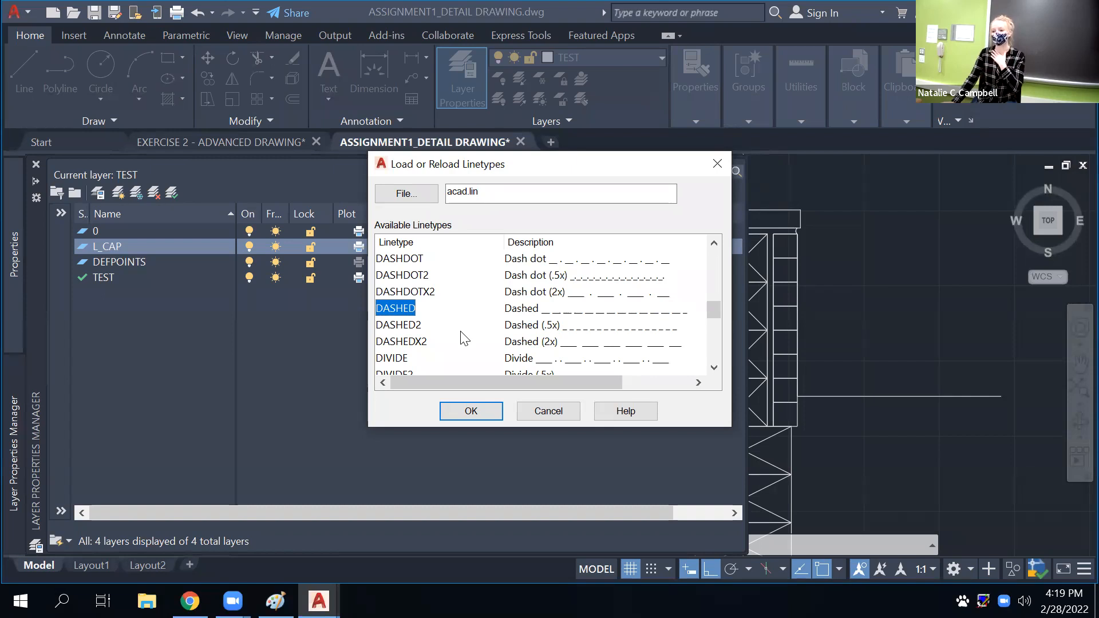
scroll(382, 301, "up", 2)
scroll(382, 302, "down", 2)
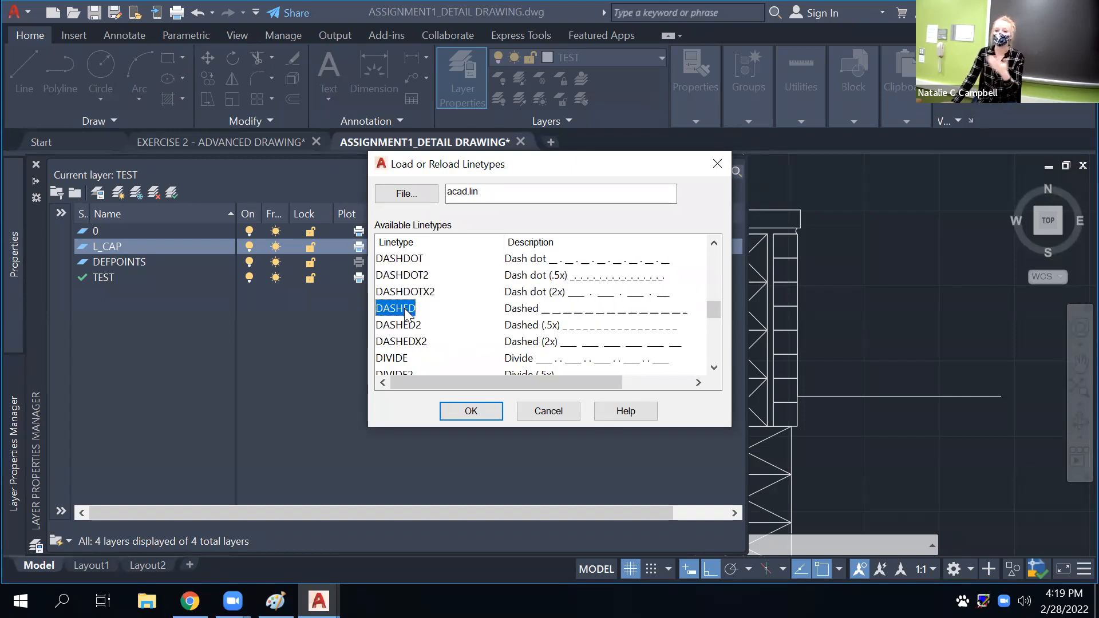
left_click(491, 411)
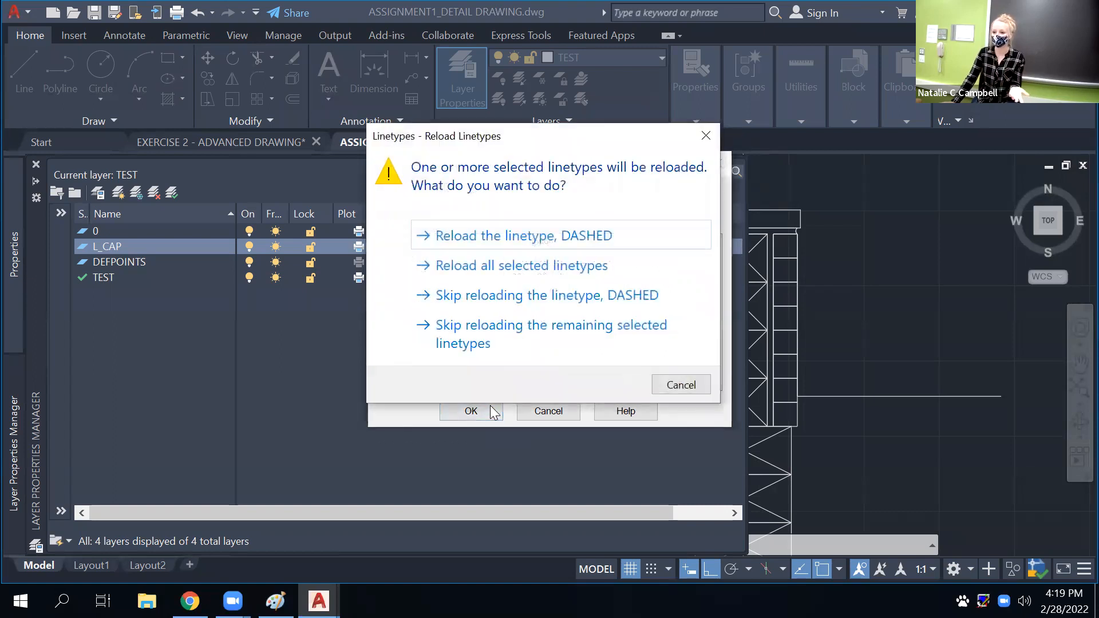
left_click(550, 237)
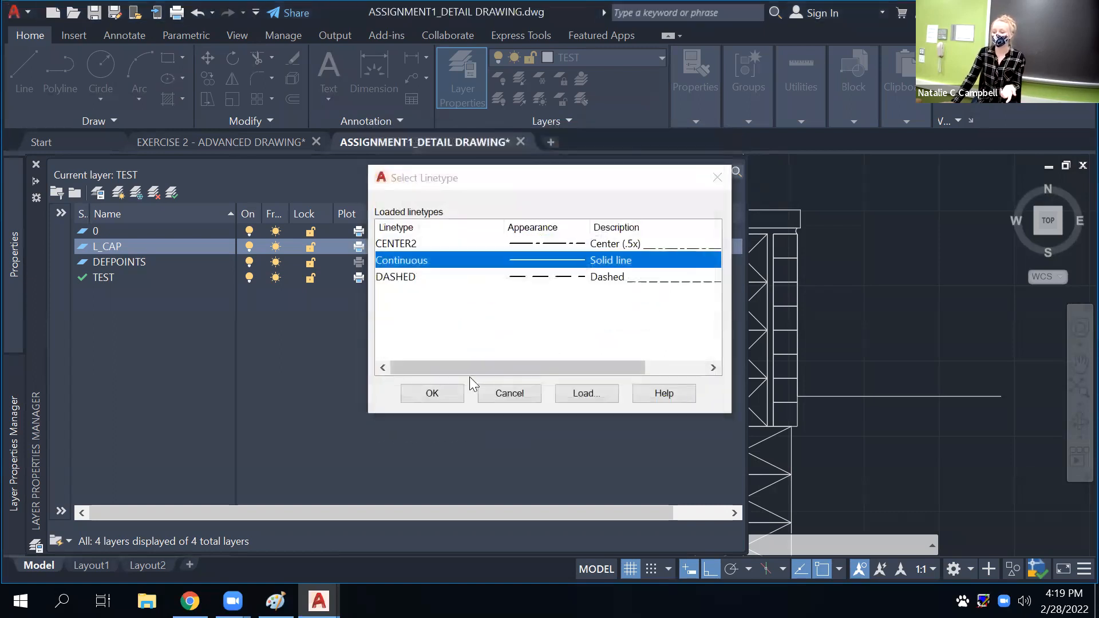
left_click(403, 279)
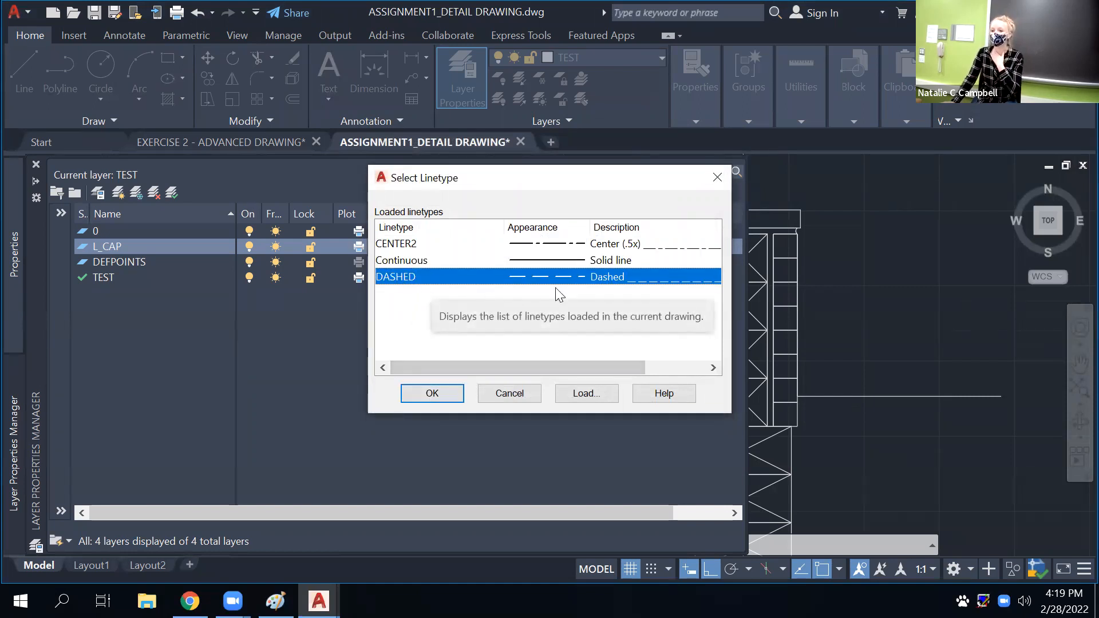
left_click(450, 394)
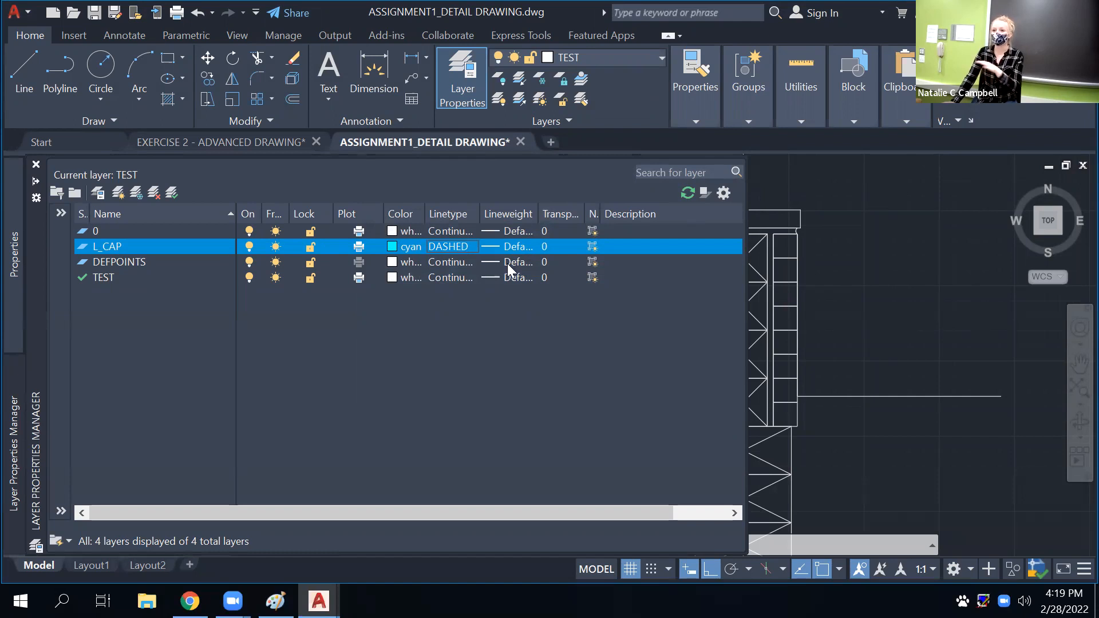
Move the cap rectangle at the top of the wall detail onto the L_CAP layer
middle_click_drag(818, 339, 954, 347)
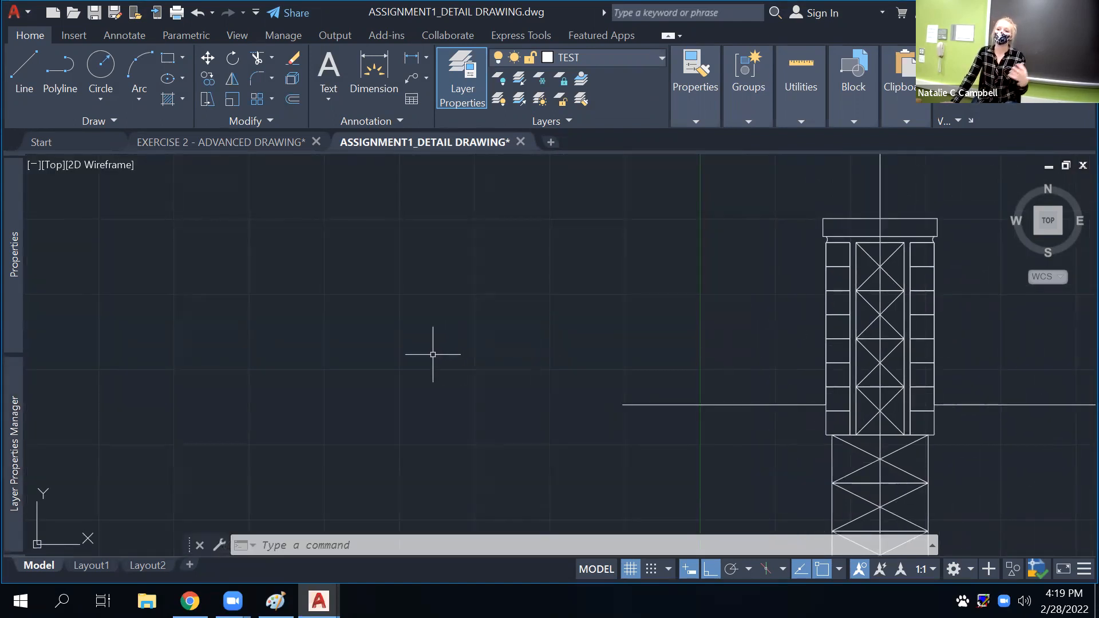
mouse_move(659, 295)
middle_mouse_down()
mouse_move(623, 317)
mouse_move(552, 319)
middle_mouse_up()
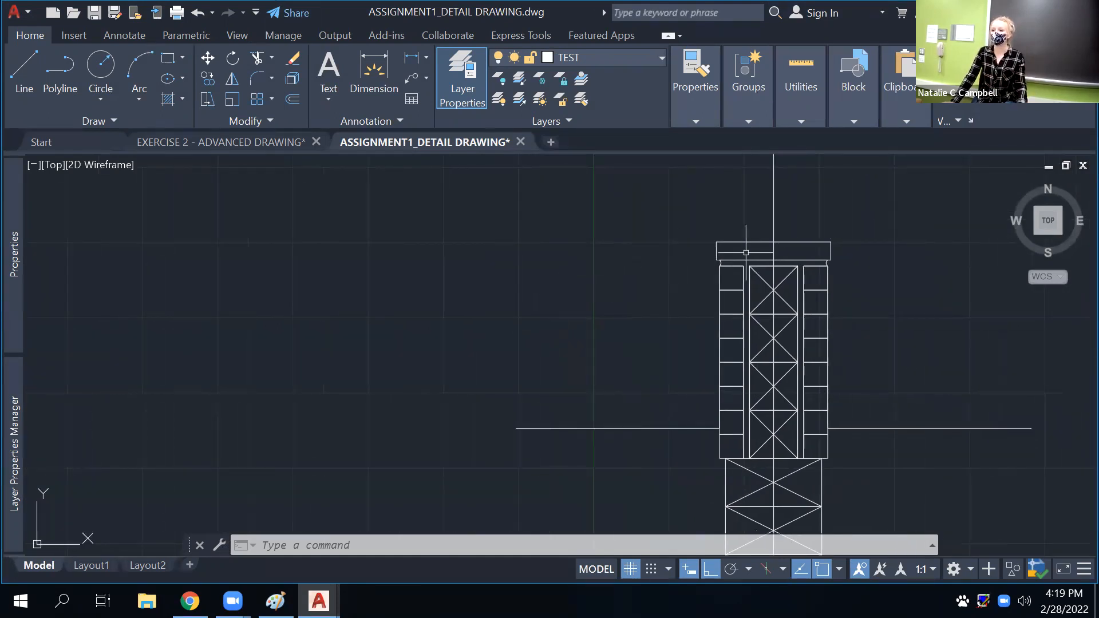
scroll(859, 252, "up", 2)
middle_click_drag(822, 251, 761, 314)
left_click(720, 309)
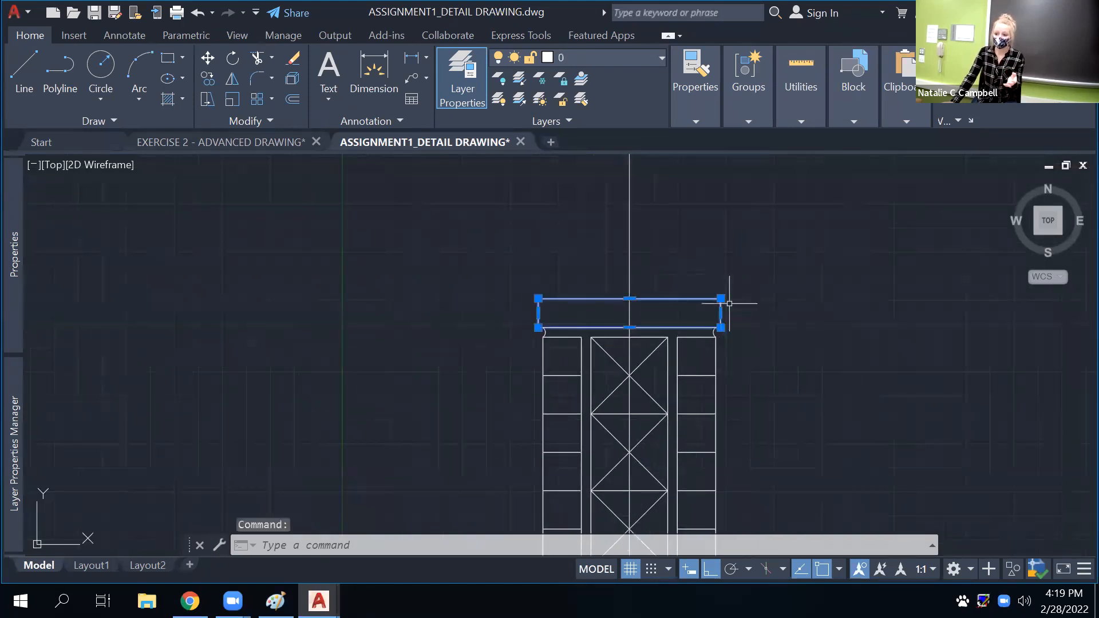
scroll(736, 305, "up", 1)
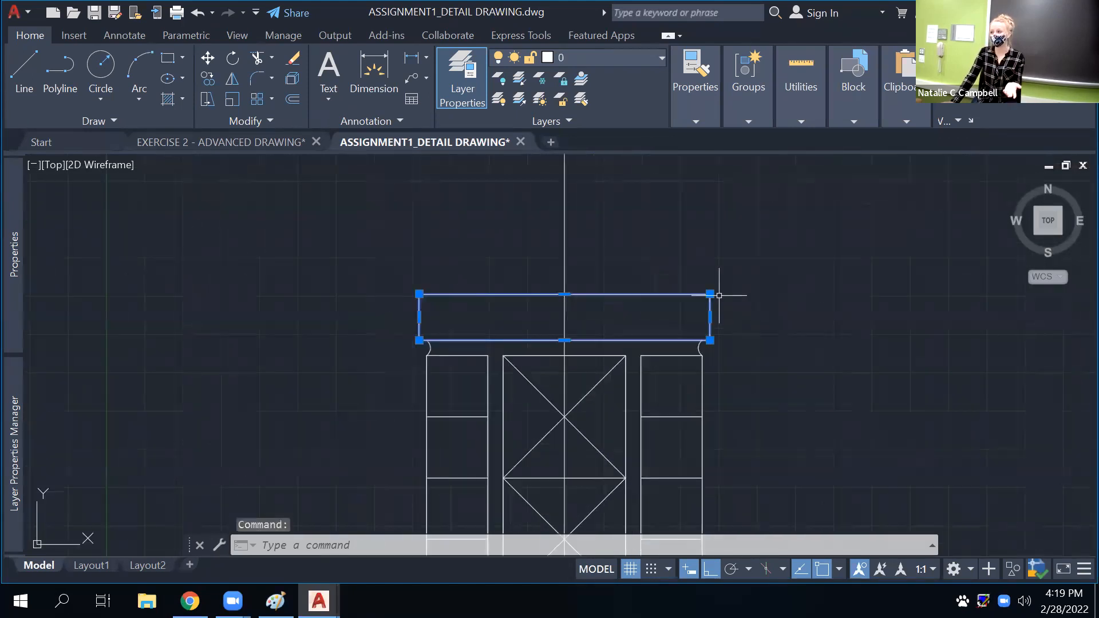
scroll(647, 314, "up", 1)
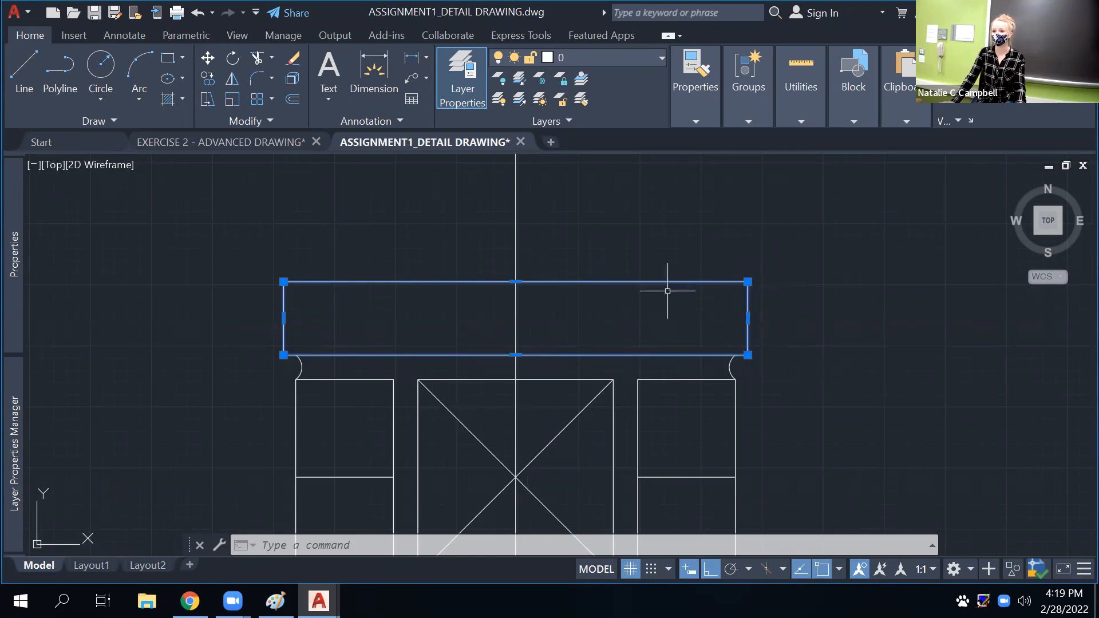
left_click(639, 60)
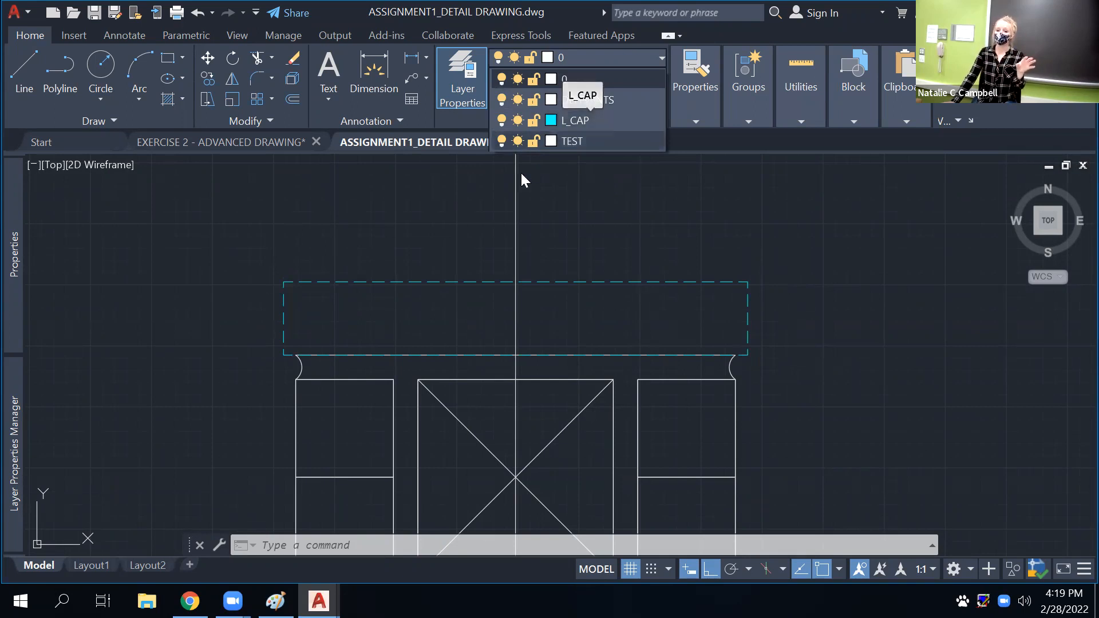
left_click(609, 122)
key("Escape")
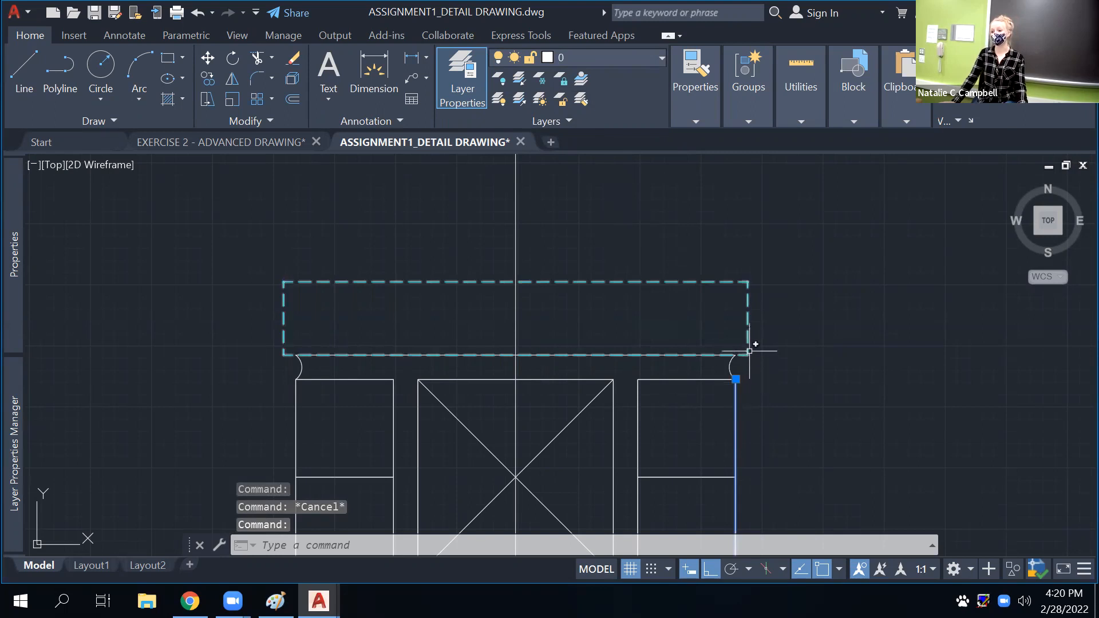
Select the cap rectangle and change the L_CAP layer's linetype to Continuous
key("Escape")
left_click(747, 326)
left_click(746, 326)
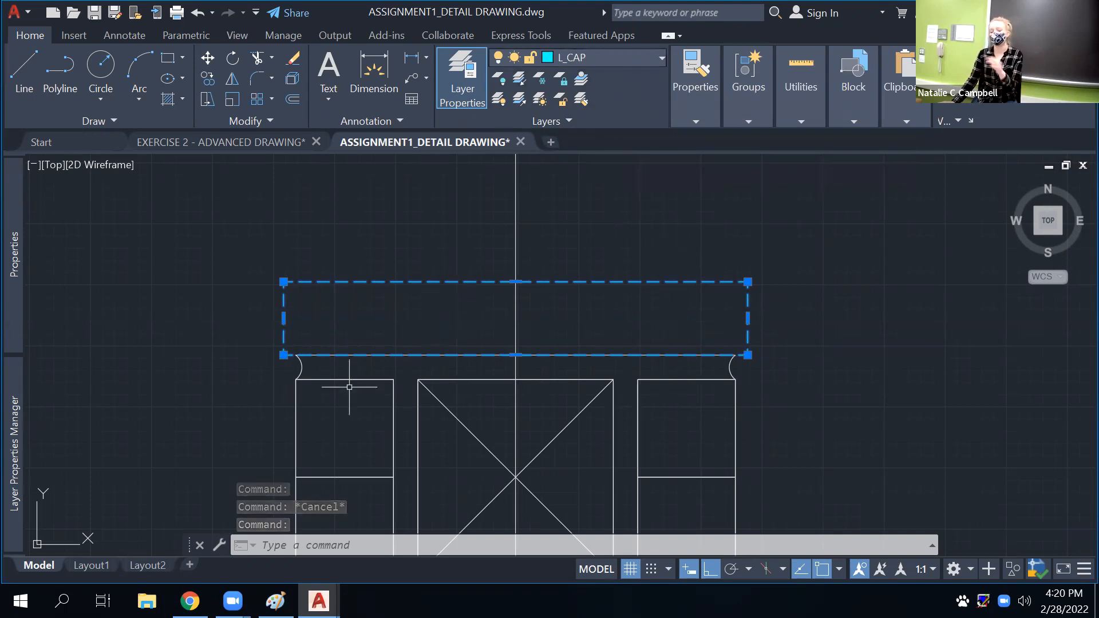
mouse_move(14, 452)
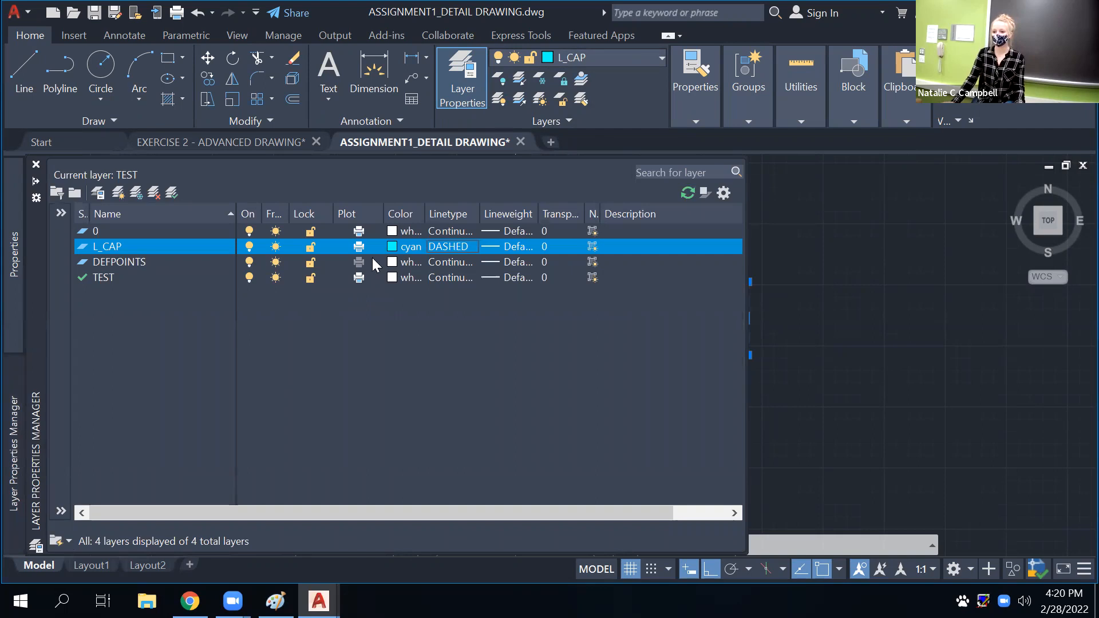
left_click(454, 246)
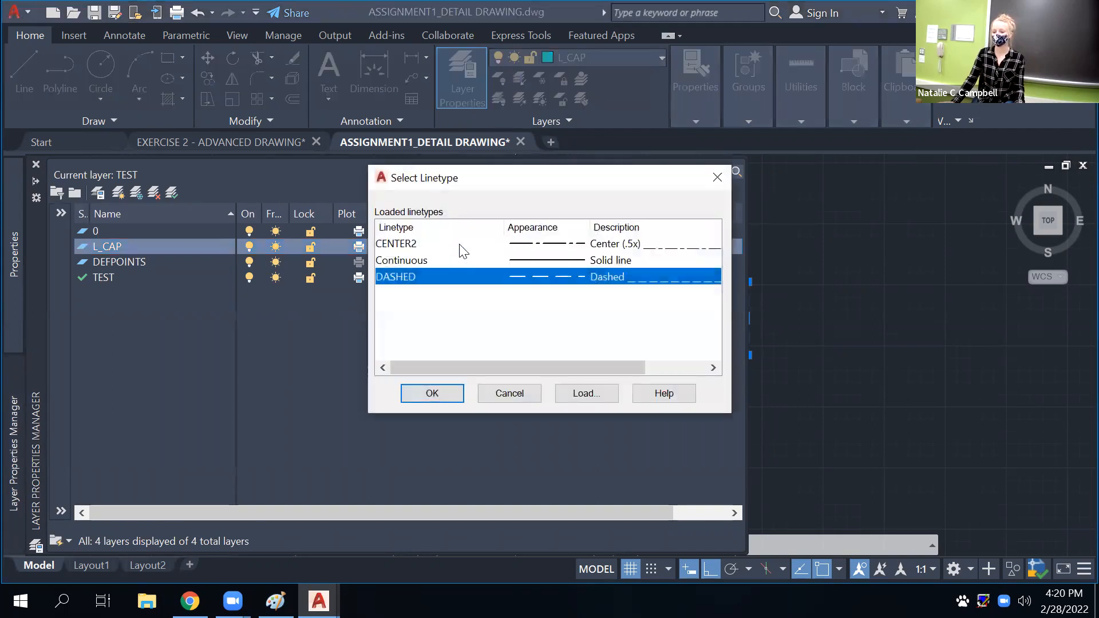
left_click(452, 261)
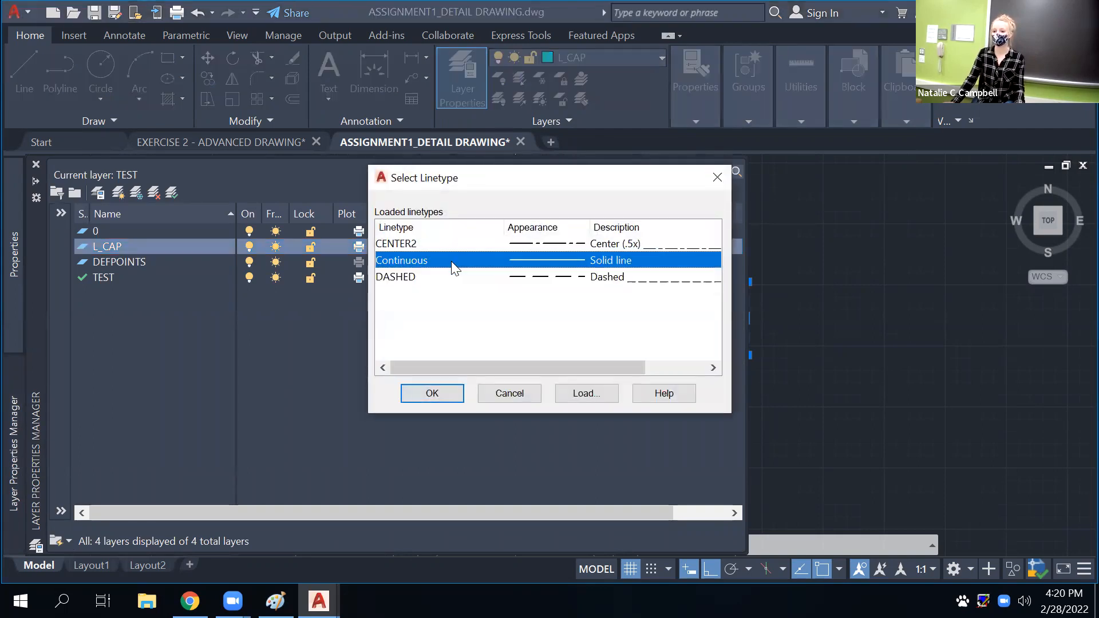
left_click(432, 393)
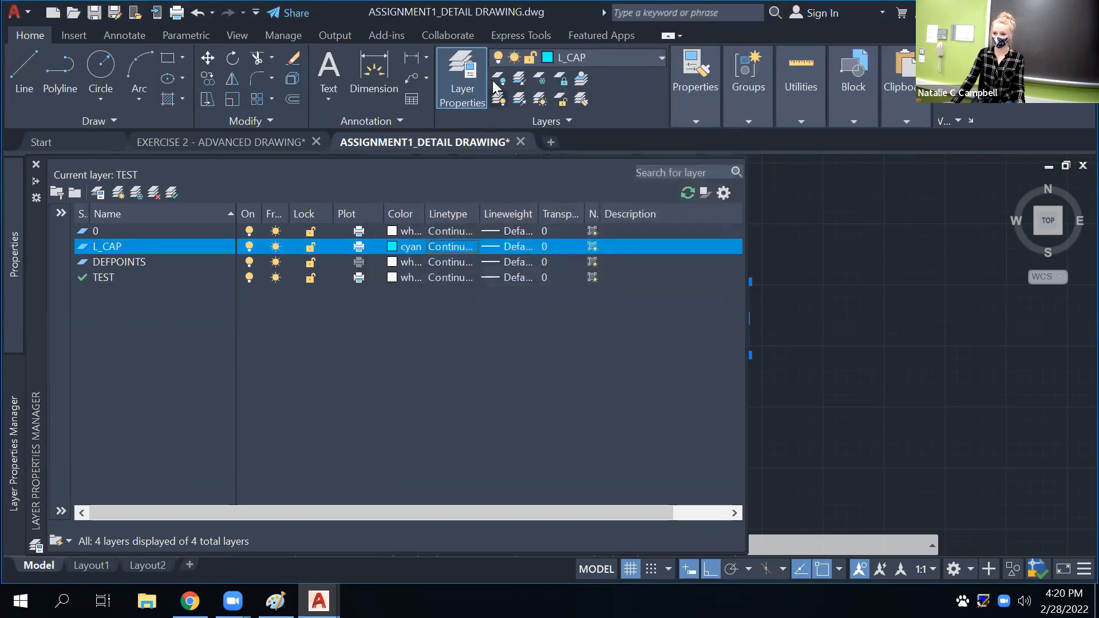
left_click(461, 91)
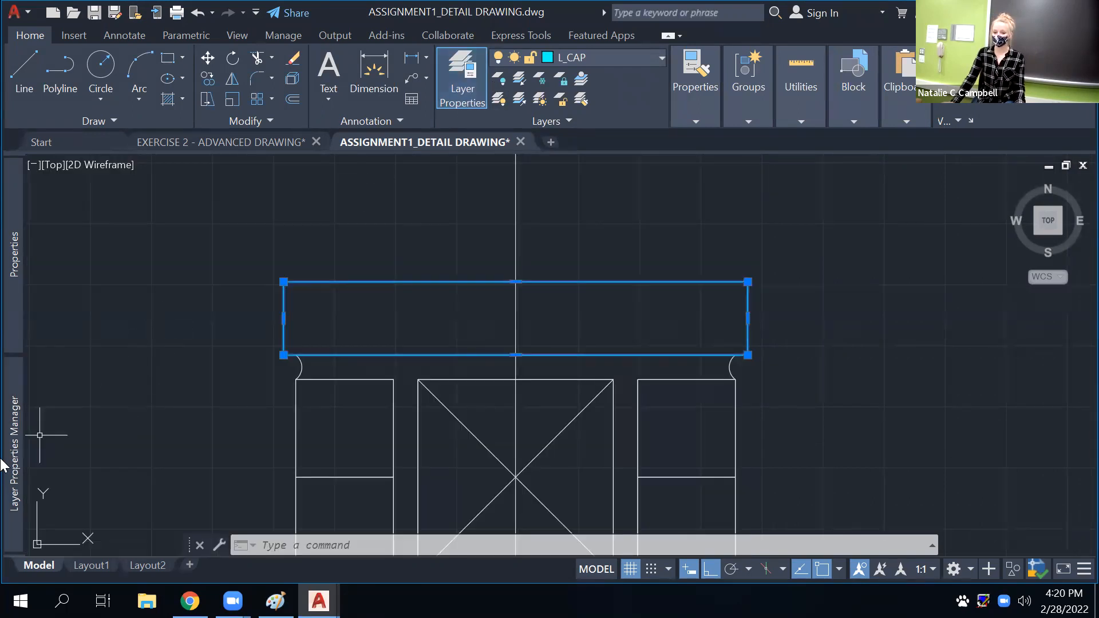
Review the lineweight choices and the transparency setting for the L_CAP layer, leaving both at their defaults
mouse_move(6, 464)
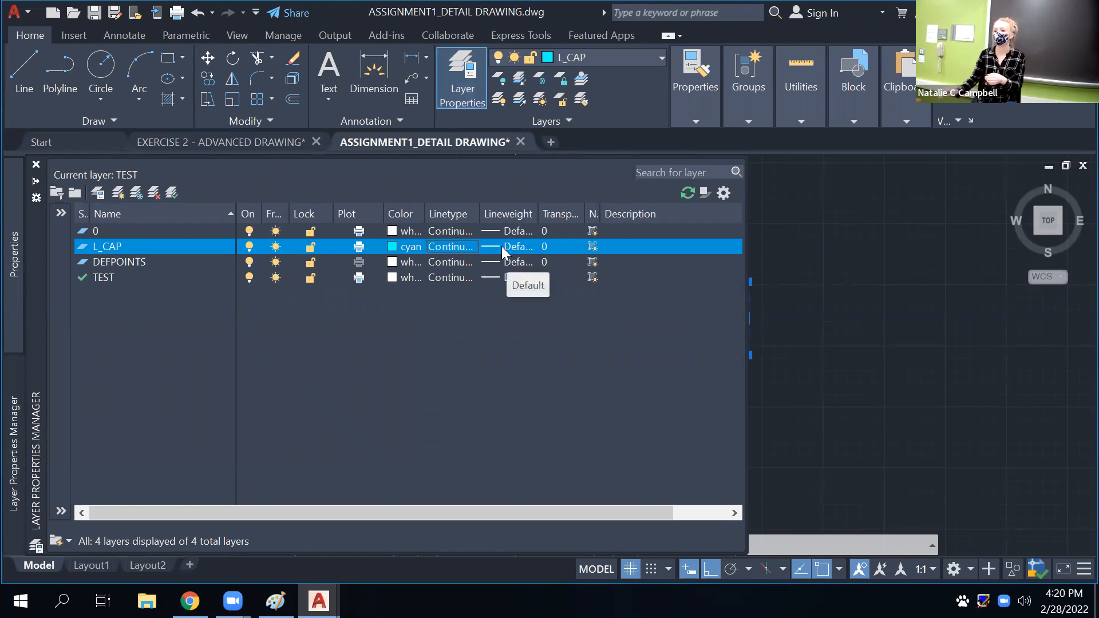
left_click(503, 247)
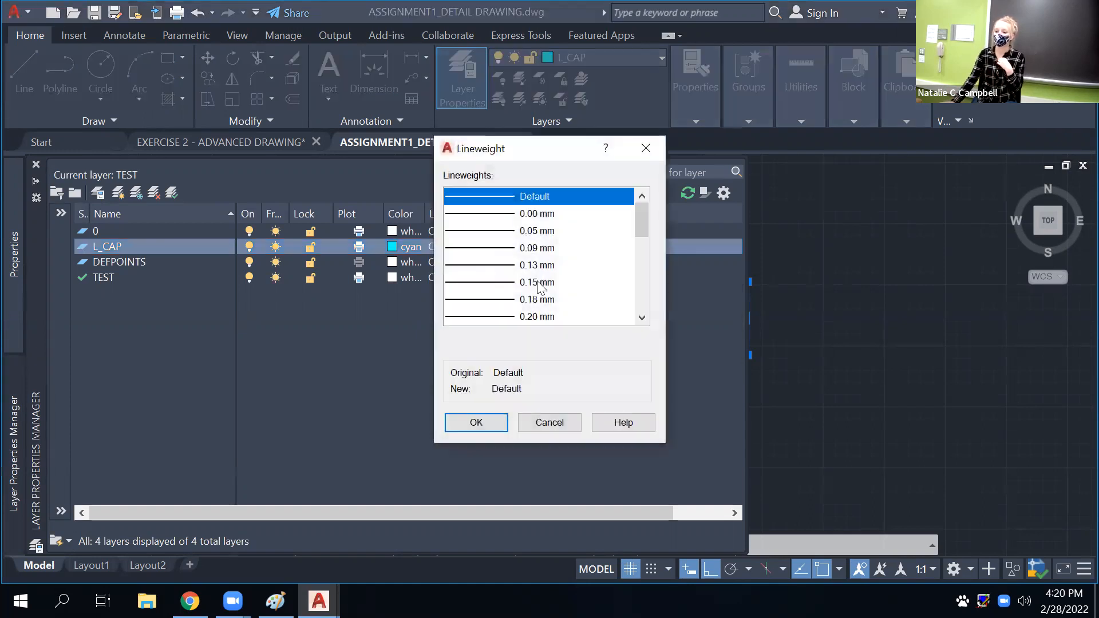
scroll(538, 285, "down", 6)
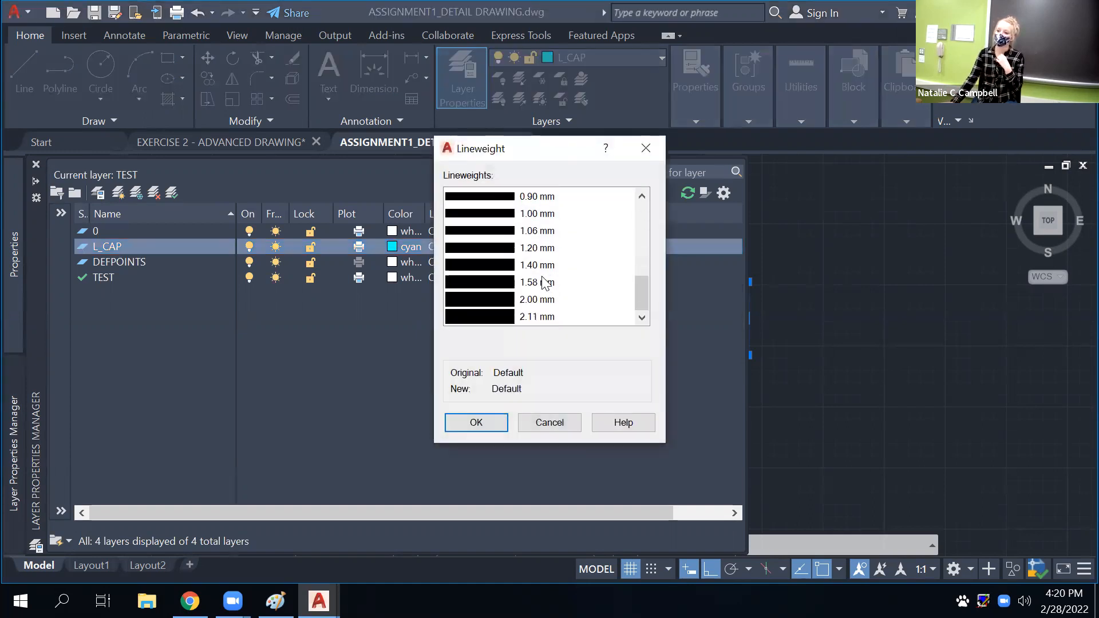
scroll(544, 284, "up", 6)
scroll(543, 286, "down", 3)
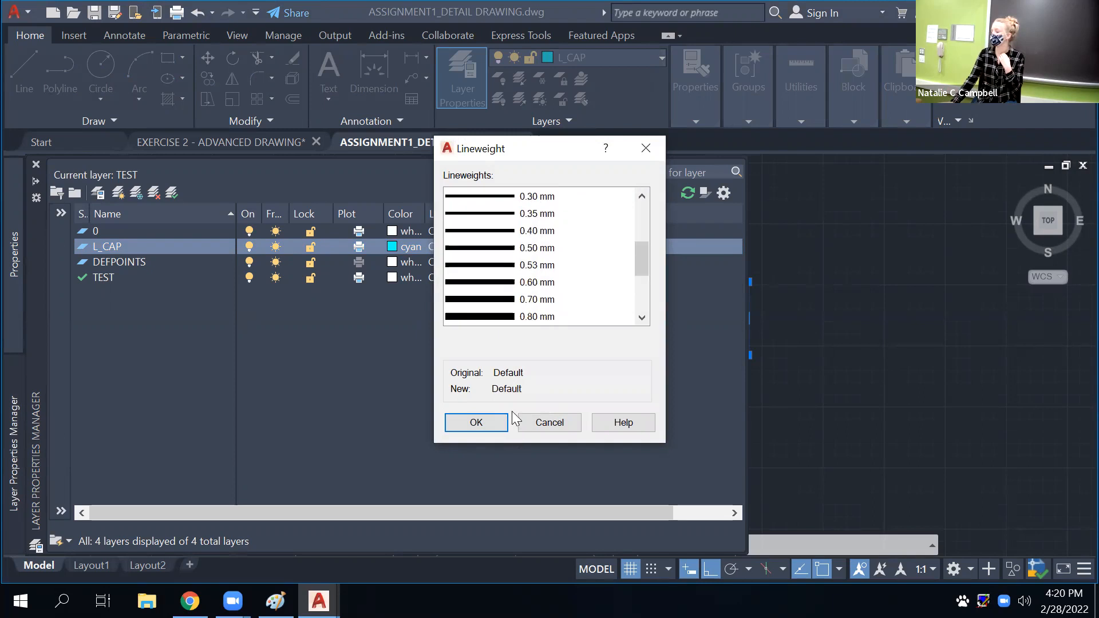
left_click(496, 425)
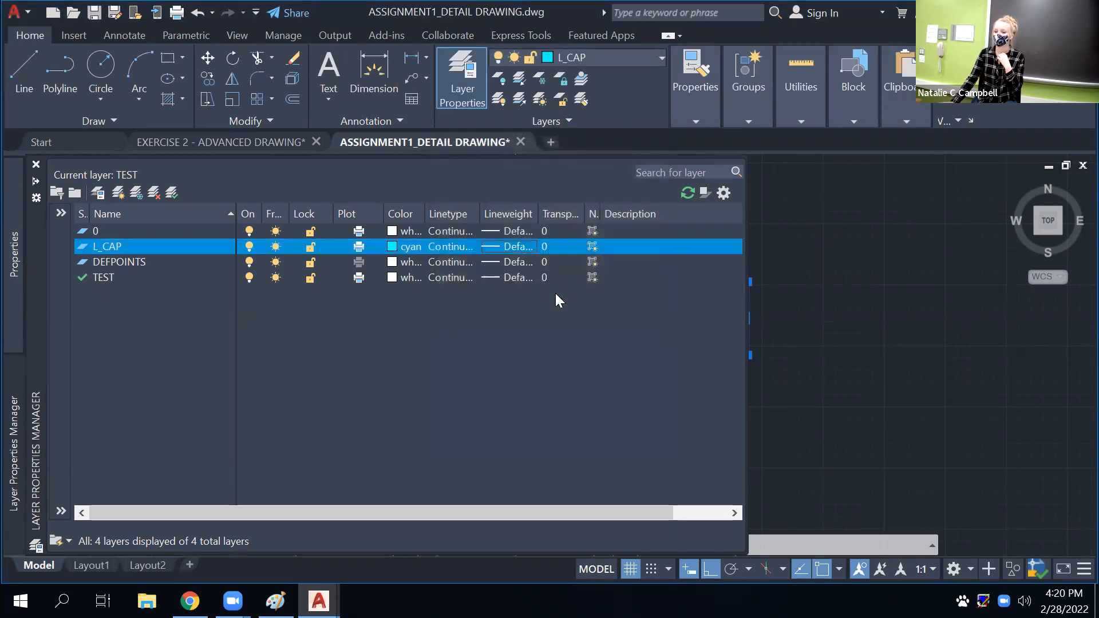
left_click(550, 246)
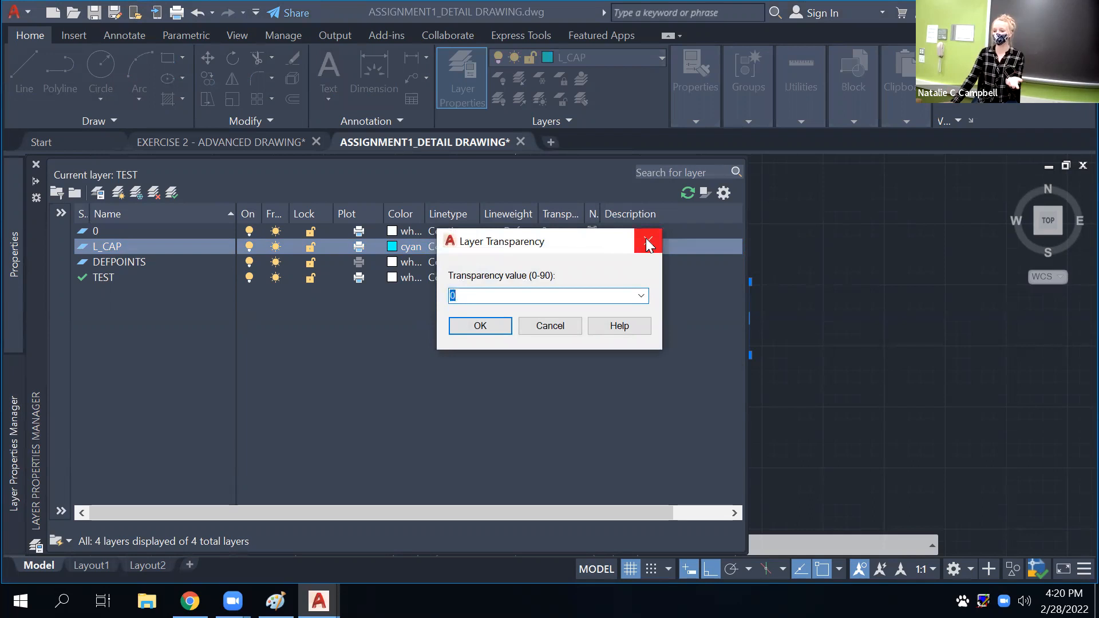
left_click(646, 240)
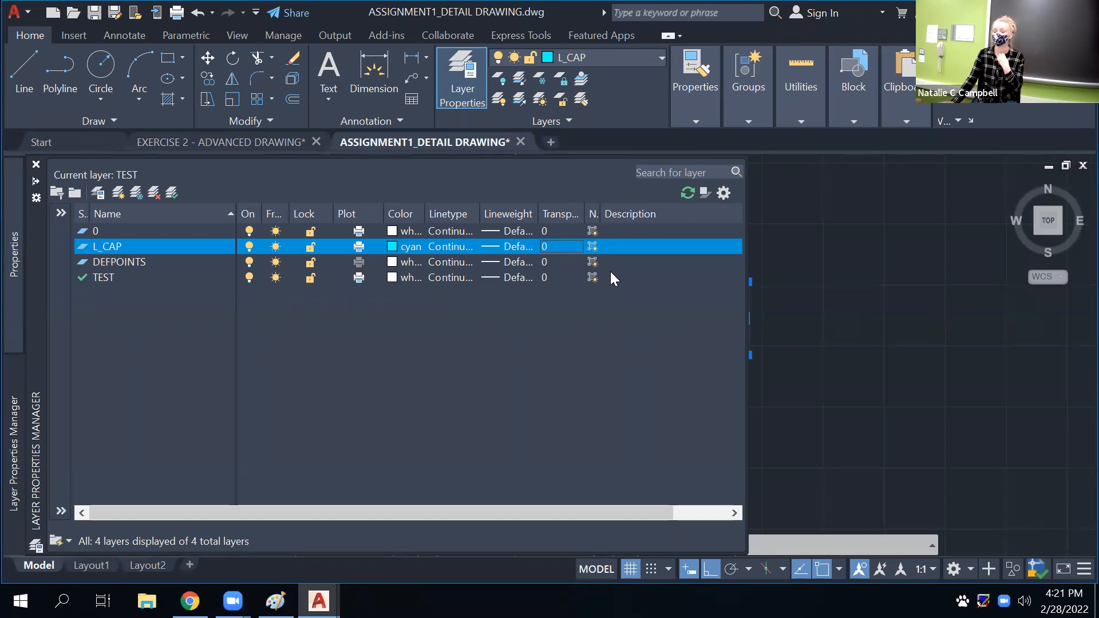
Enter "test" as the L_CAP layer's description
left_click(633, 246)
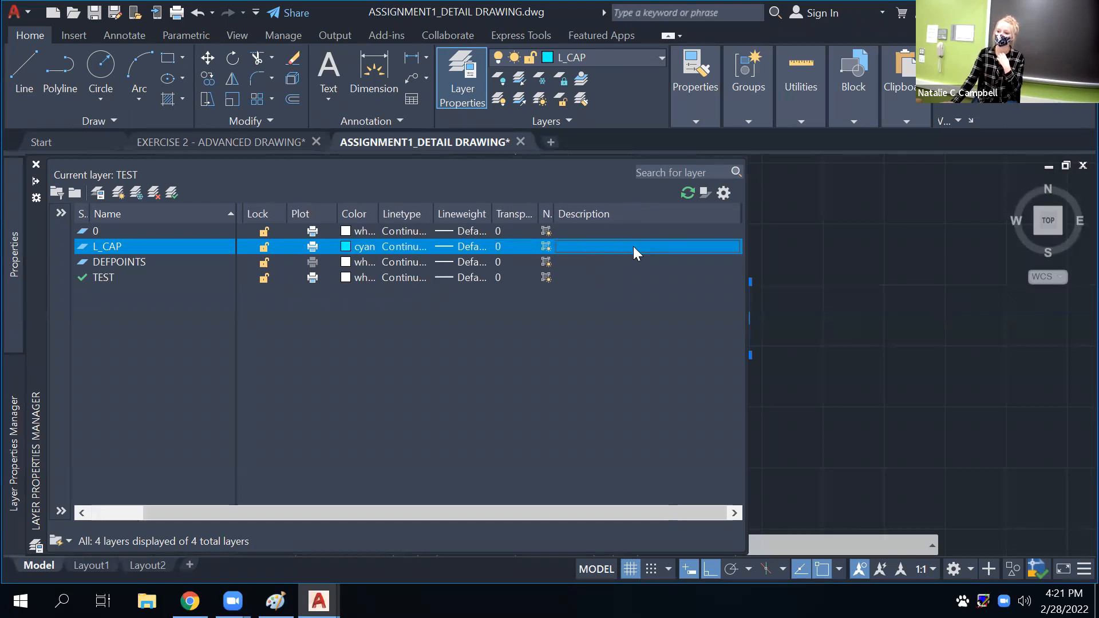
right_click(575, 246)
left_click(572, 244)
left_click(577, 231)
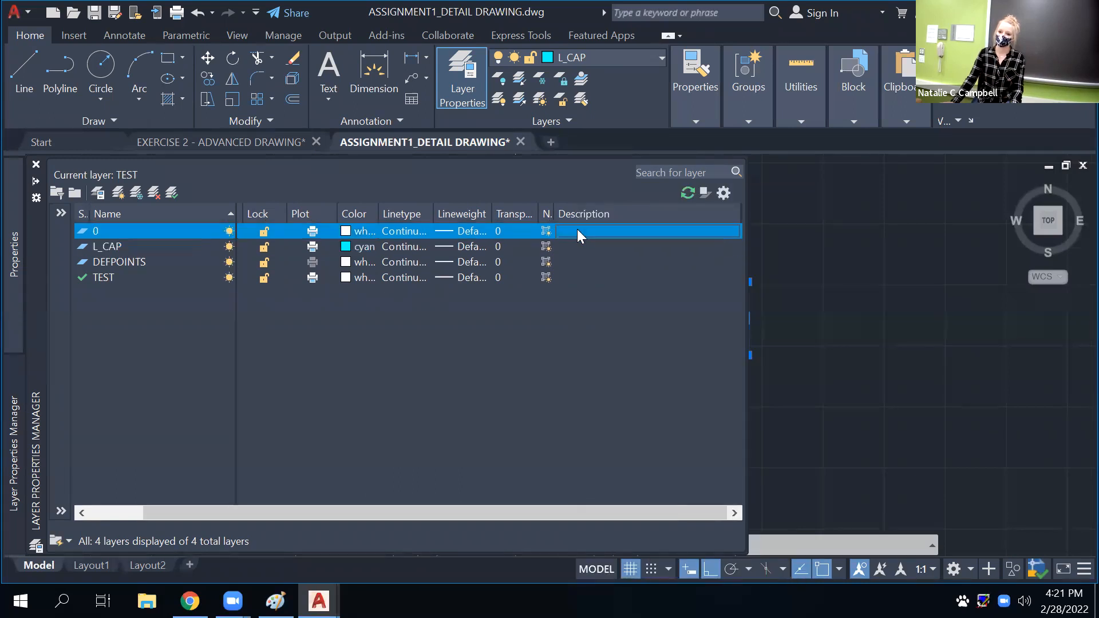
left_click(577, 248)
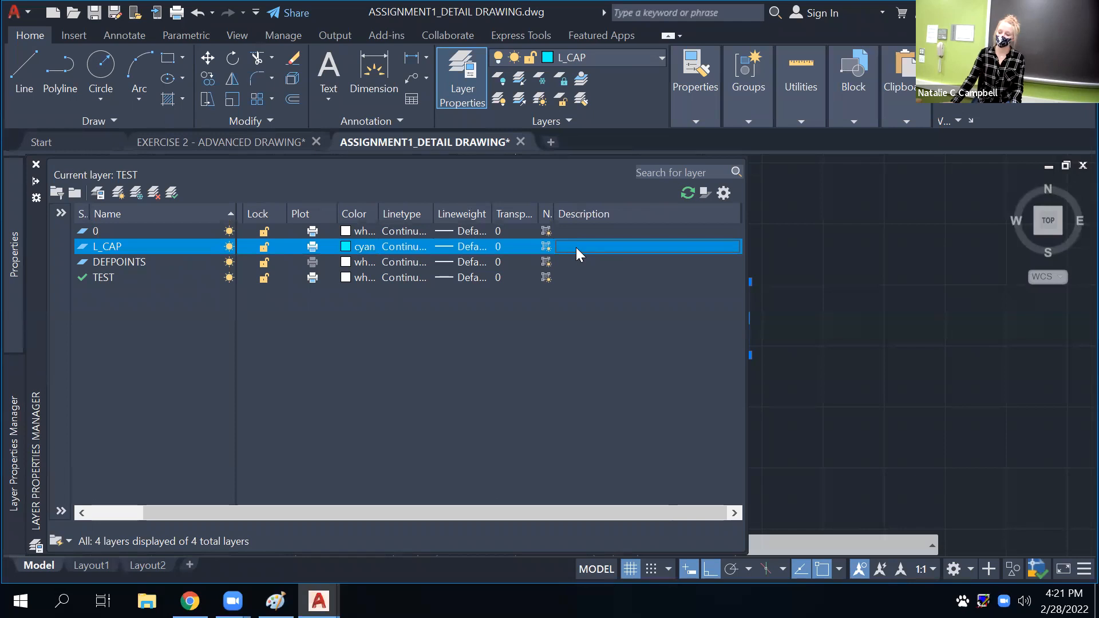
left_click(568, 247)
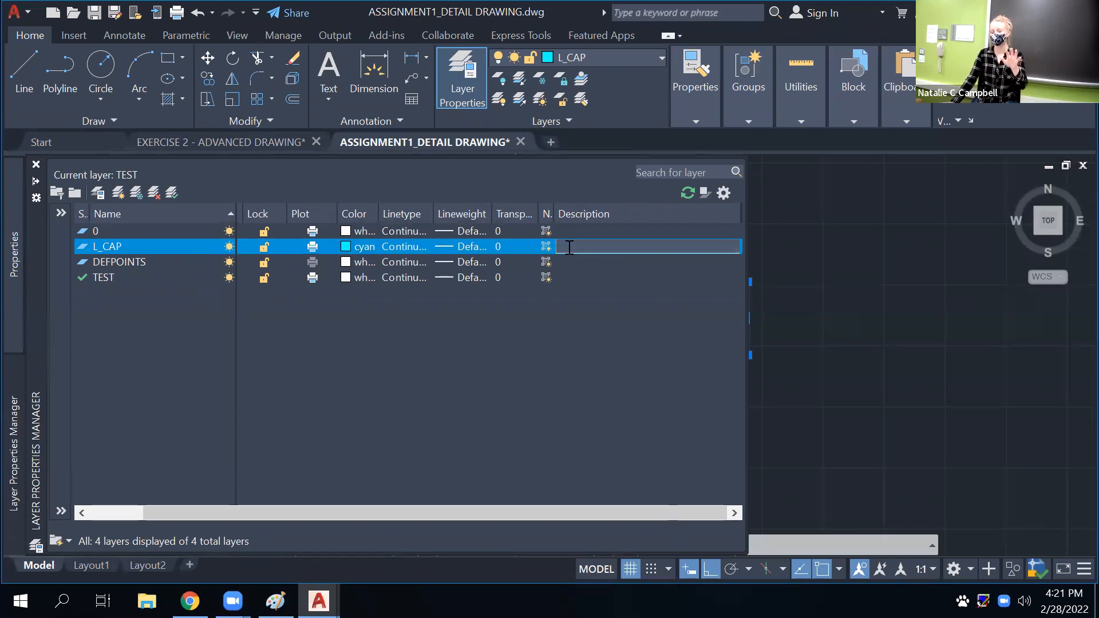
type("test")
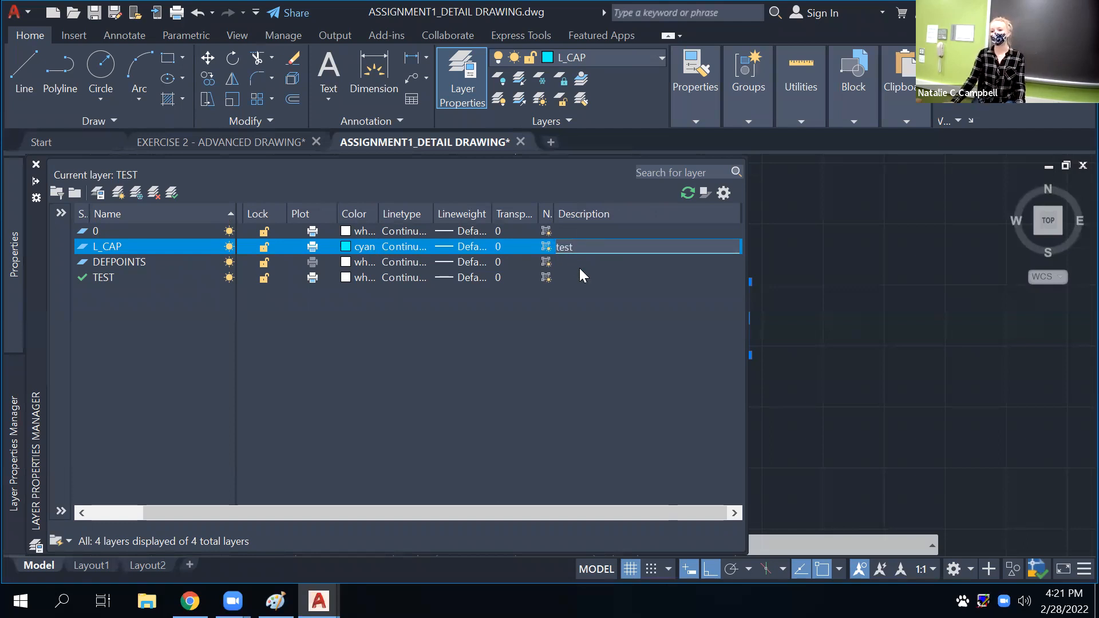
key("Return")
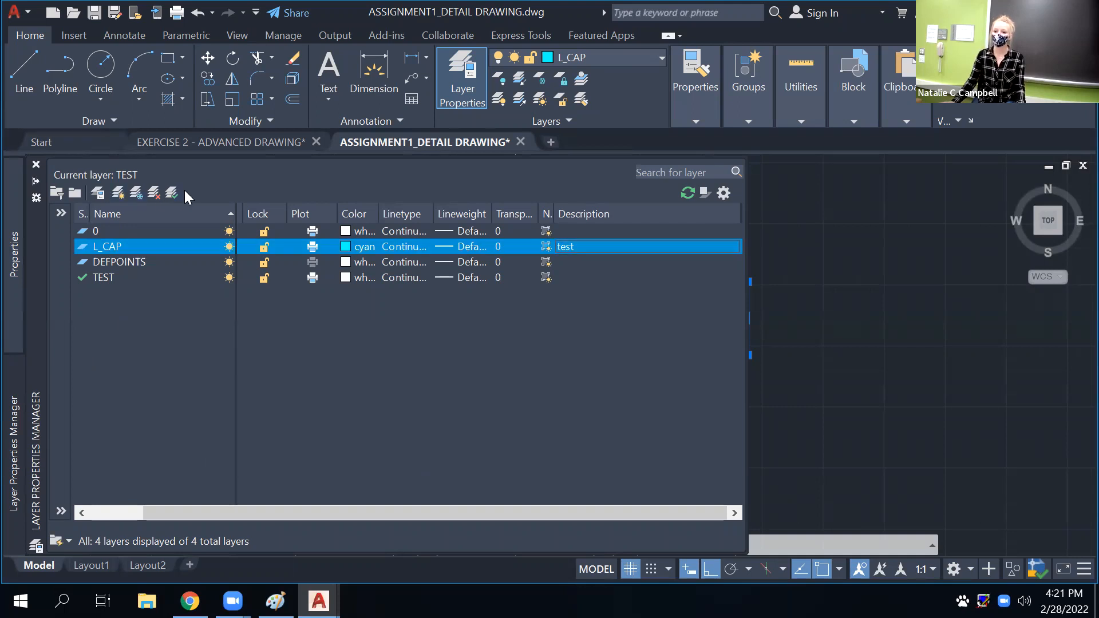
Create a trial layer frozen in all viewports from L_CAP, narrow the Name column and delete the trial layer
left_click(137, 193)
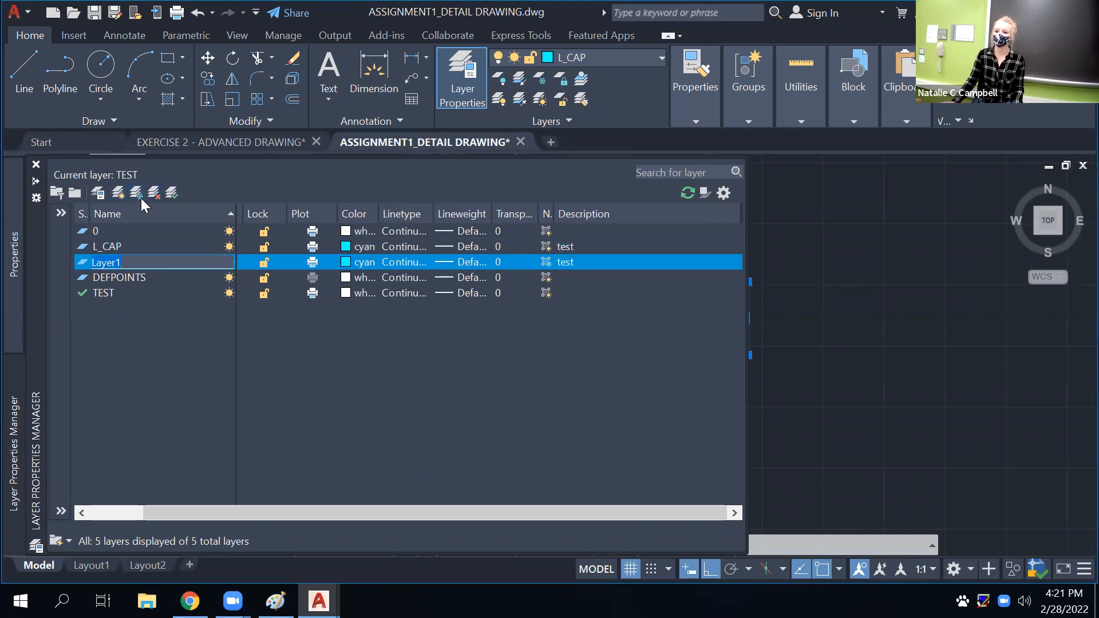
key("BackSpace")
key("Escape")
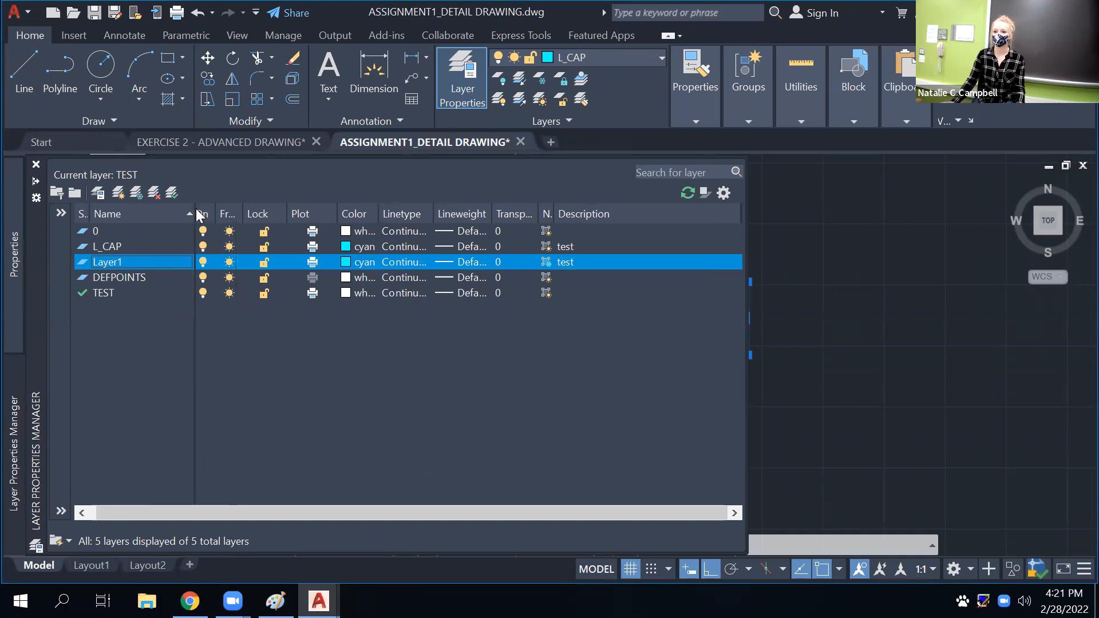
left_click_drag(190, 210, 166, 211)
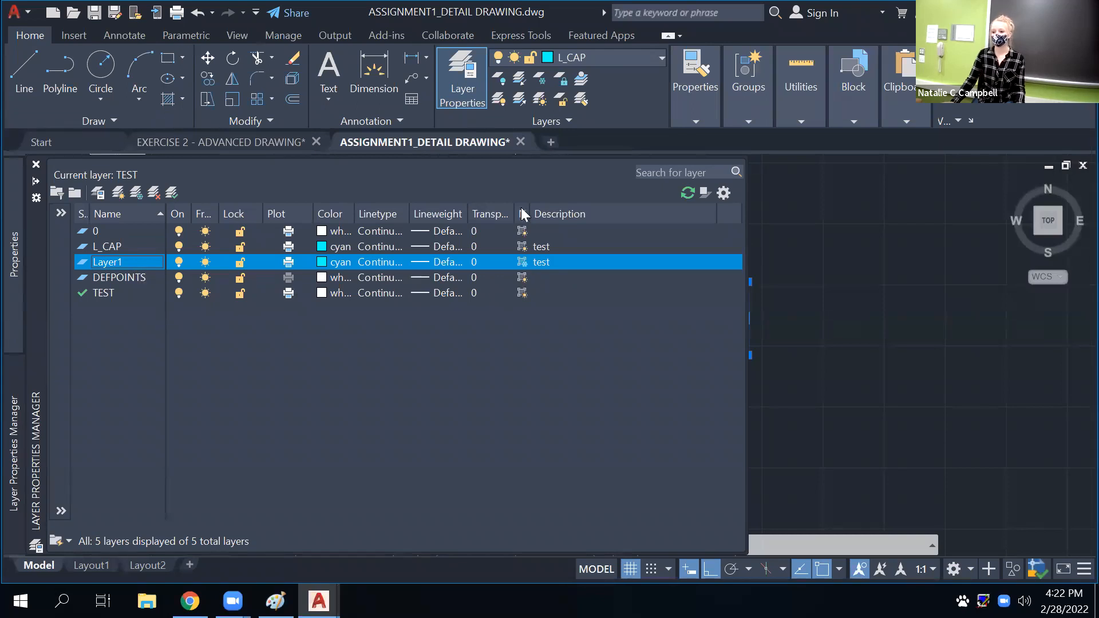
left_click(153, 192)
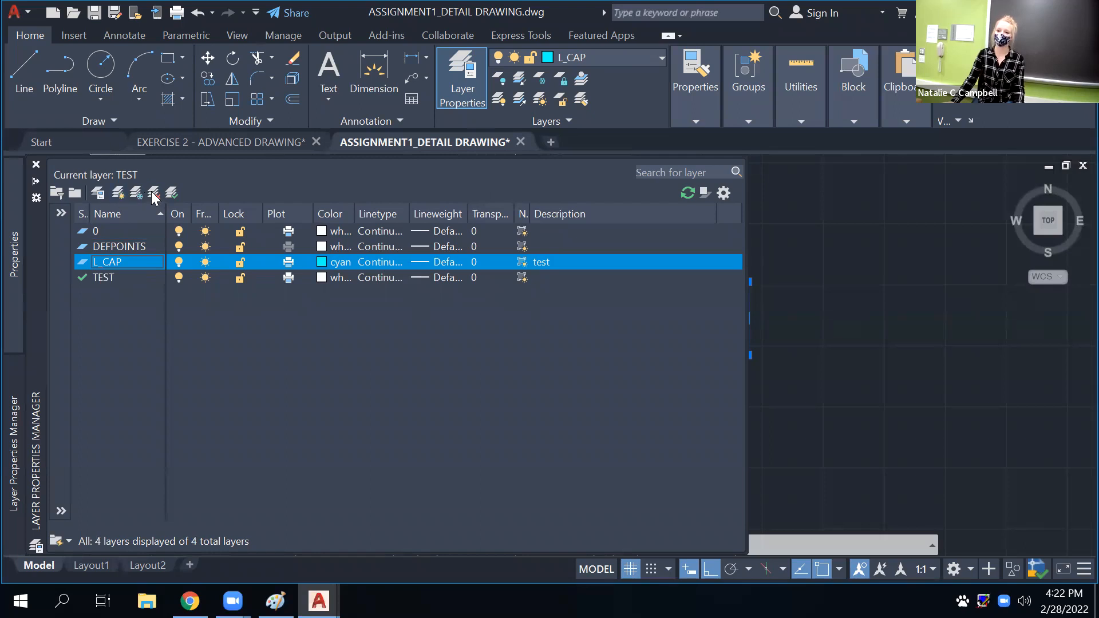
Freeze the L_CAP layer and thaw it again
left_click(205, 262)
left_click(207, 263)
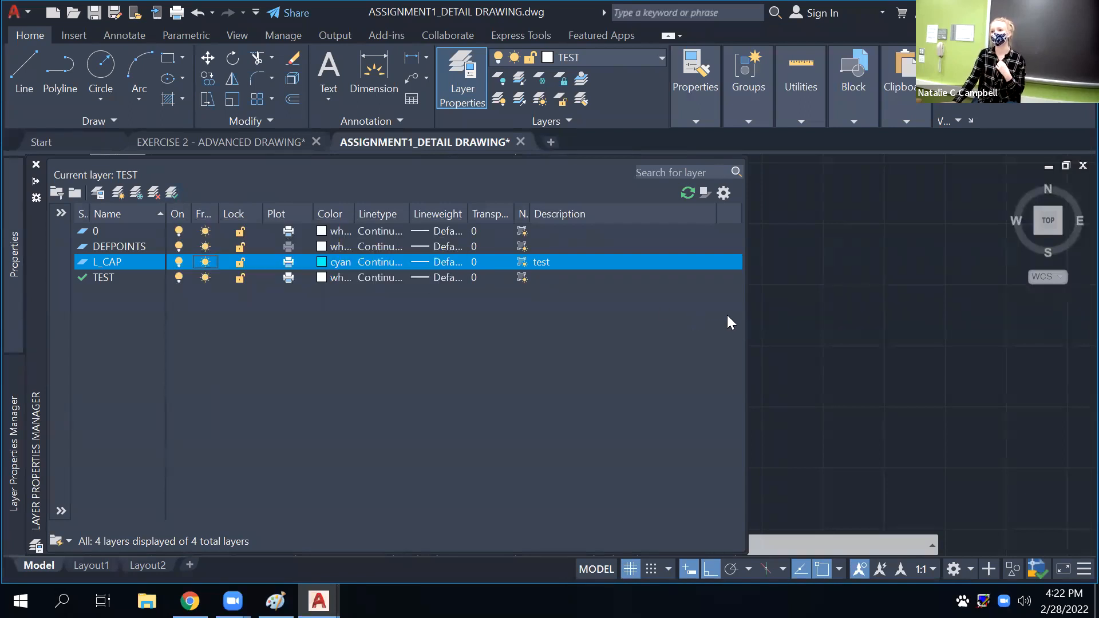
left_click(704, 372)
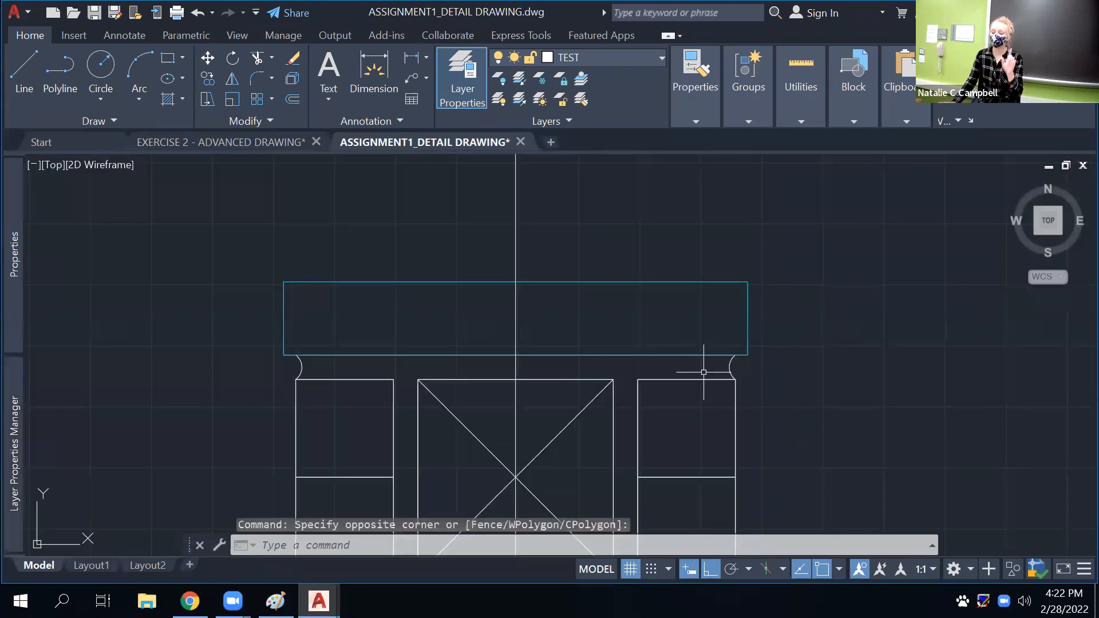
Create a new layer named L_CMU based on the L_CAP layer
scroll(729, 456, "down", 3)
mouse_move(729, 456)
middle_mouse_down()
mouse_move(704, 453)
mouse_move(555, 319)
middle_mouse_up()
scroll(579, 400, "down", 2)
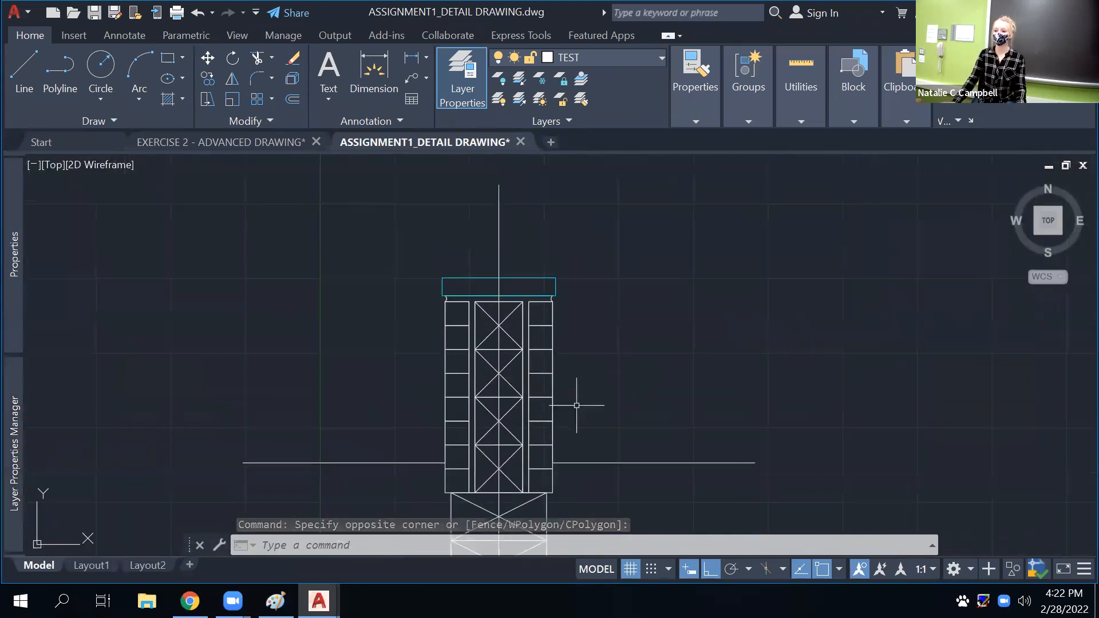
left_click(542, 326)
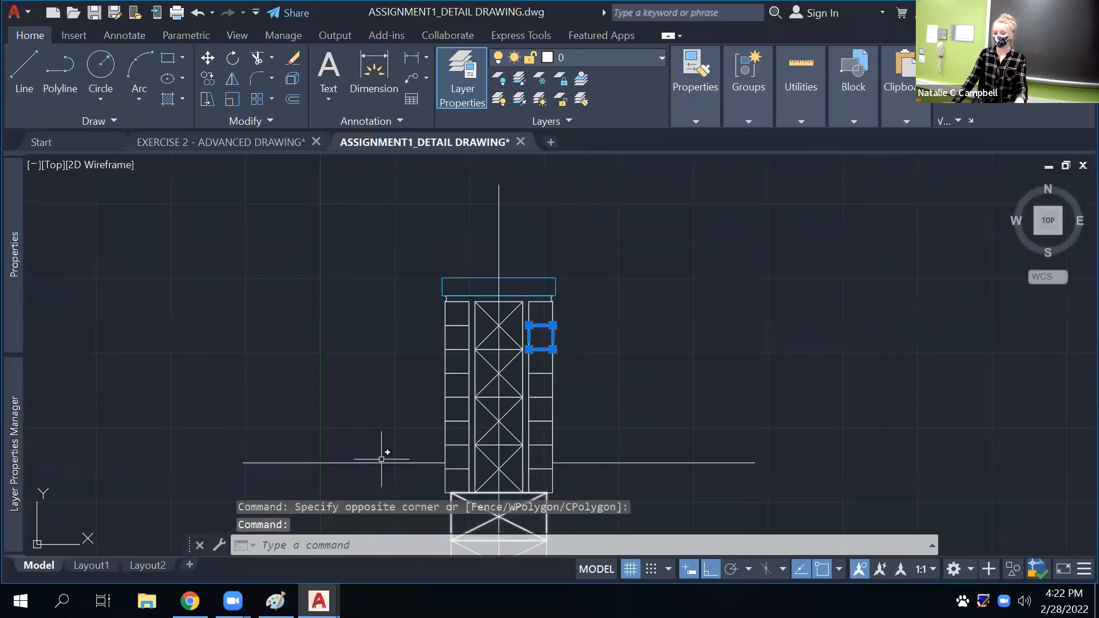
mouse_move(14, 475)
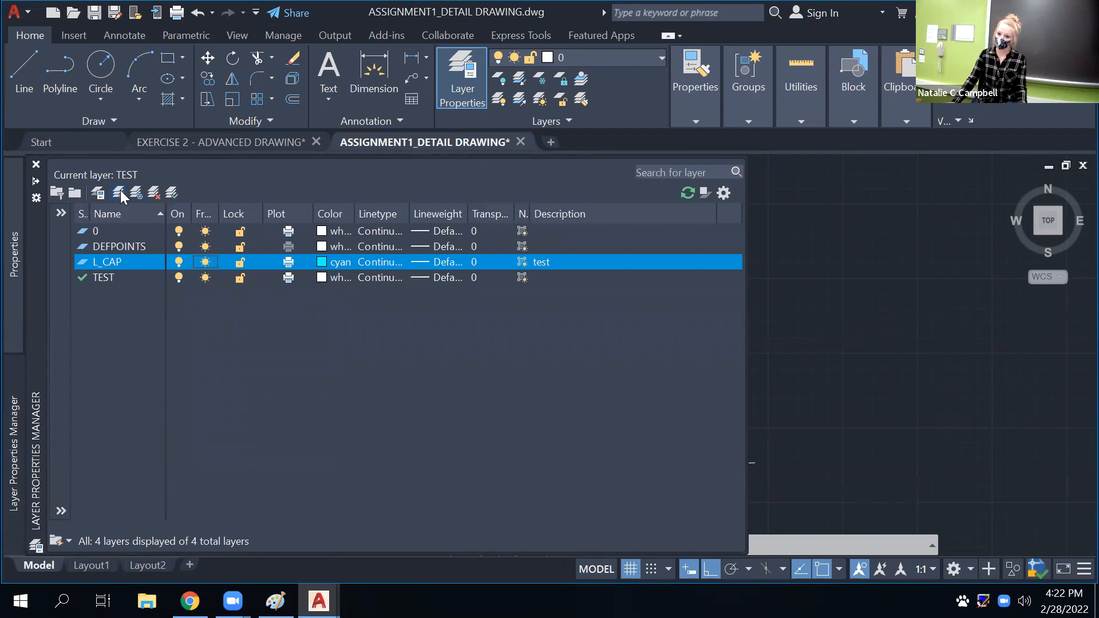
left_click(119, 193)
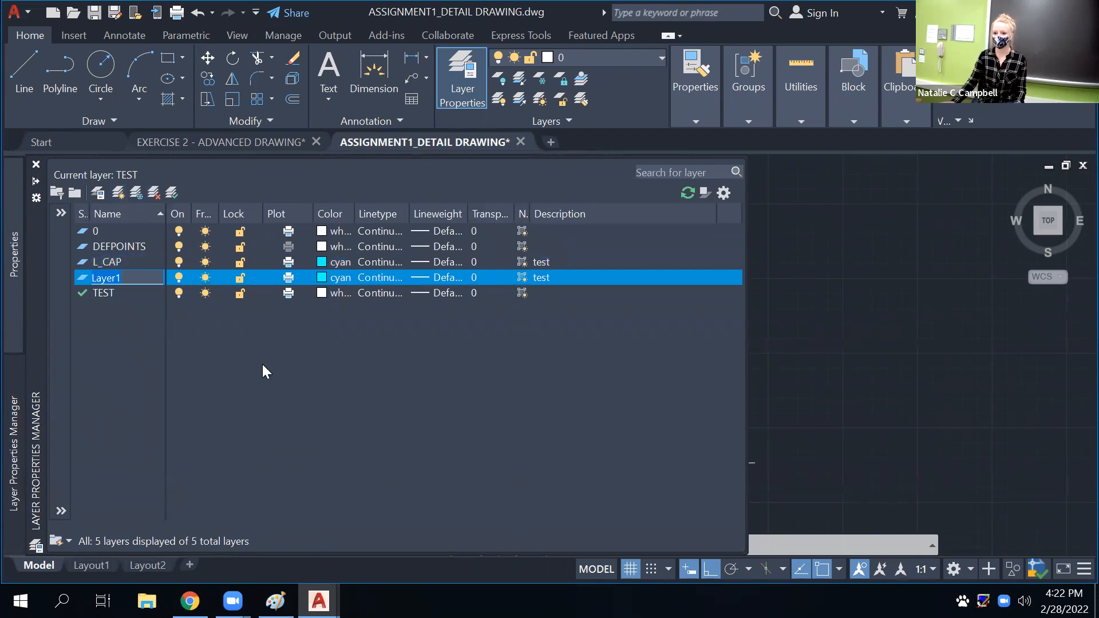
key("BackSpace")
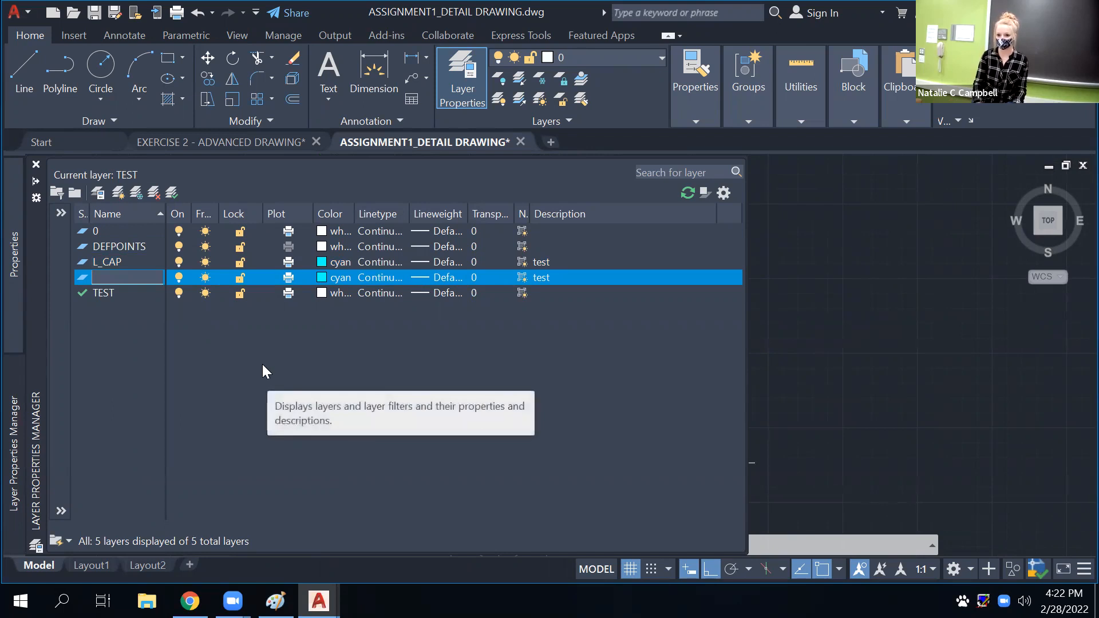
type("L")
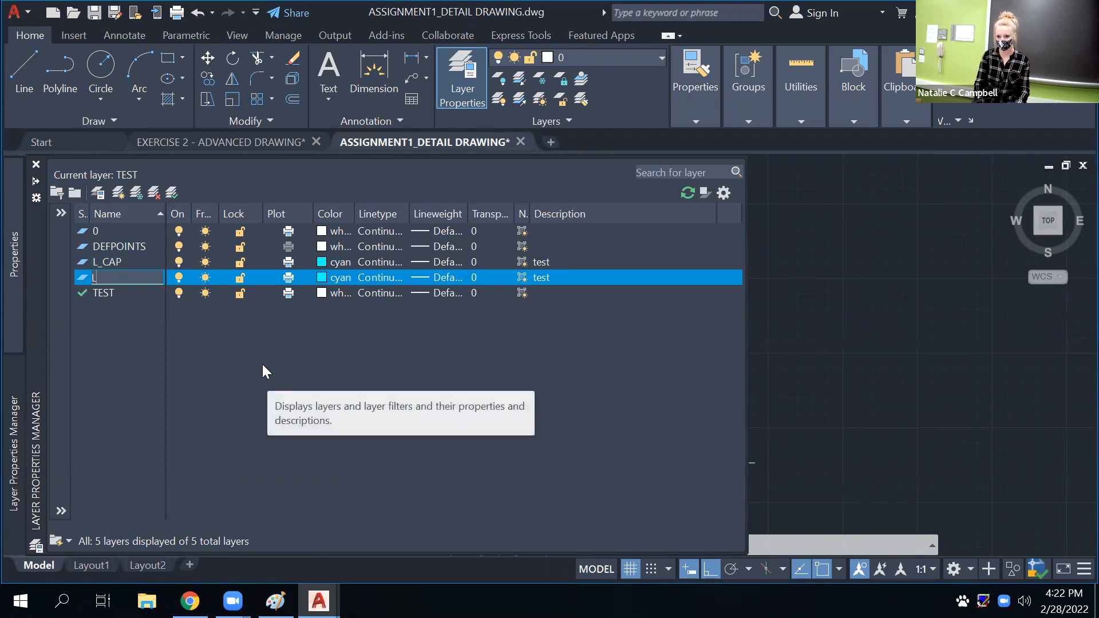
type("_")
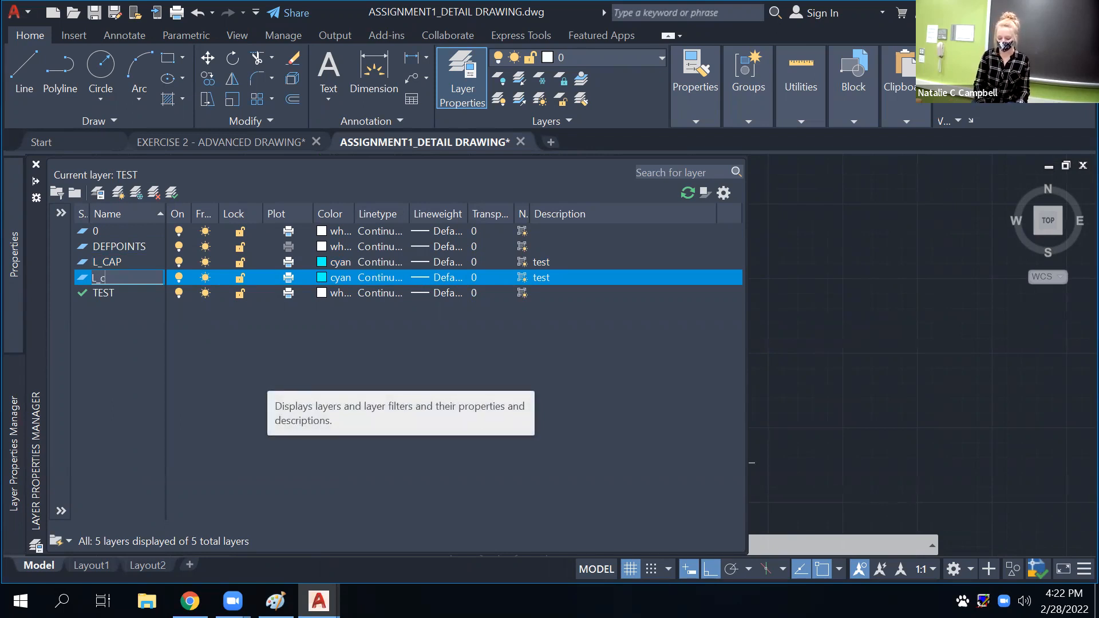
type("CMU")
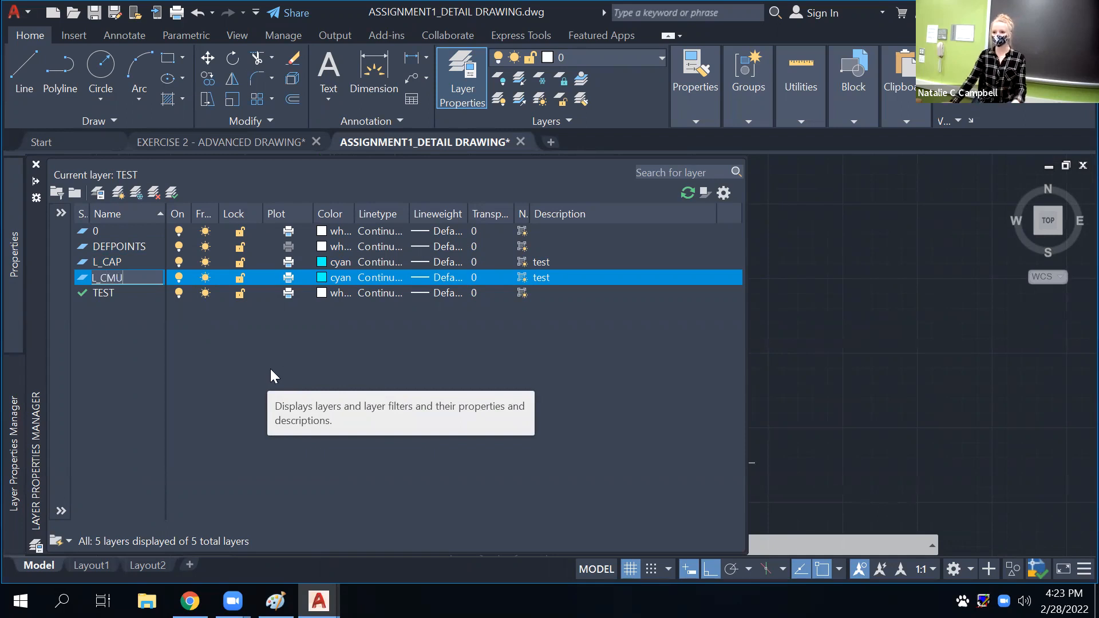
Set the L_CMU layer's color to red
left_click(321, 278)
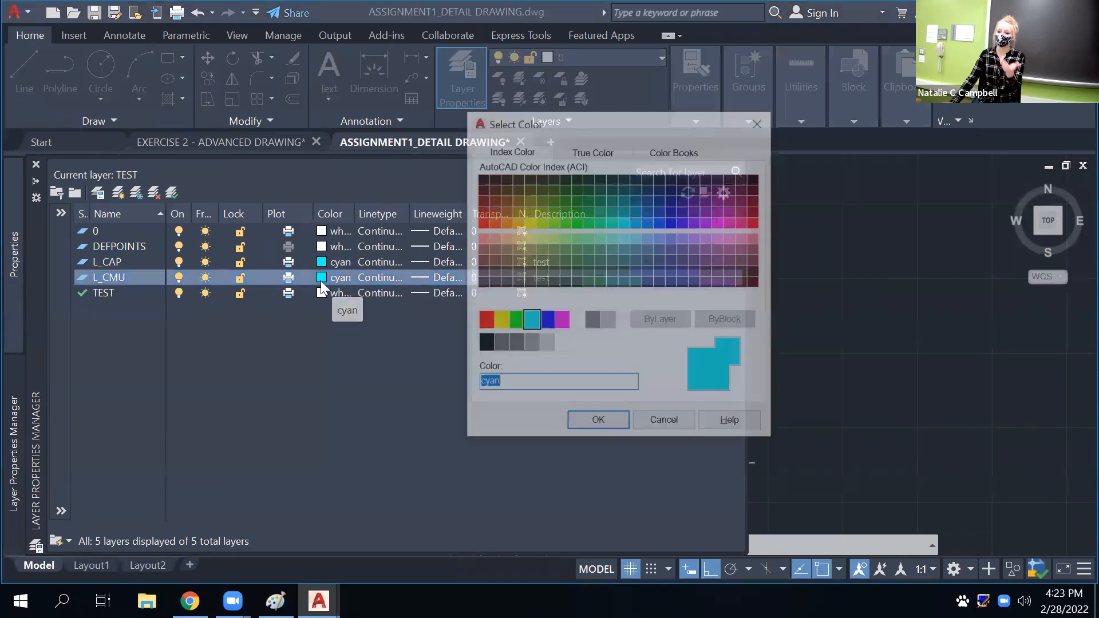
left_click(484, 322)
left_click(580, 425)
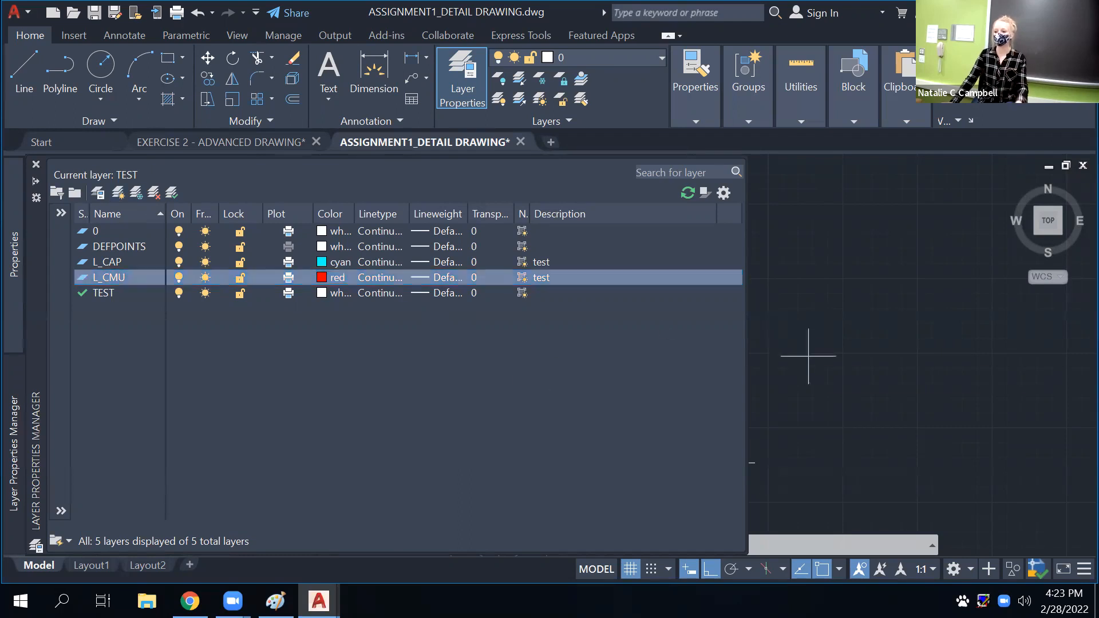
Send the polyline outline that runs under the cap and between the block columns to the back of the draw order
scroll(554, 312, "up", 3)
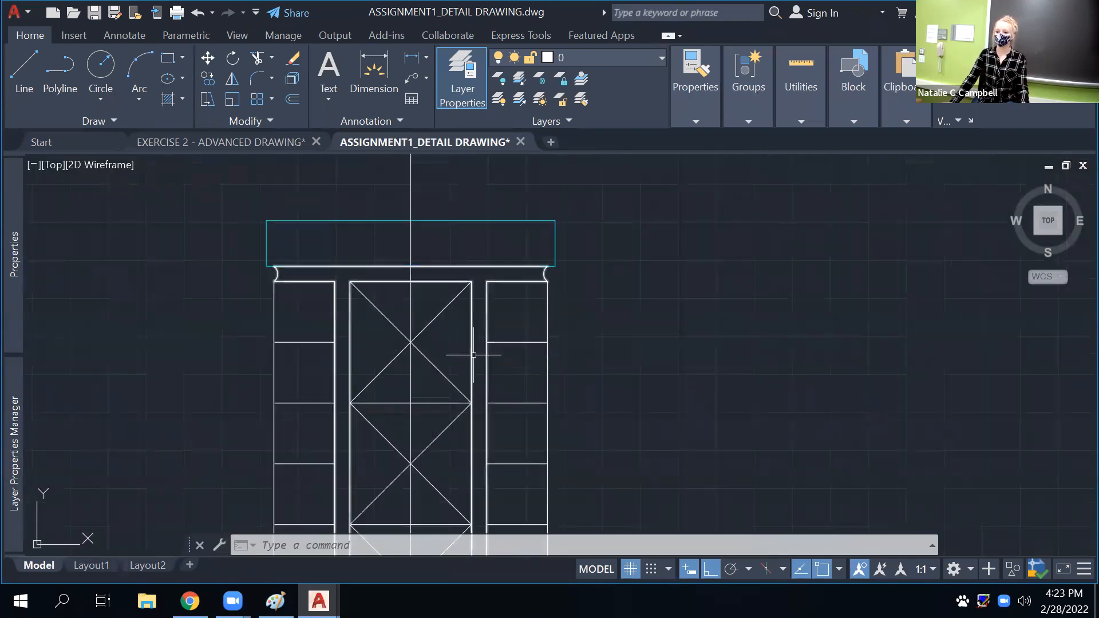
left_click(472, 300)
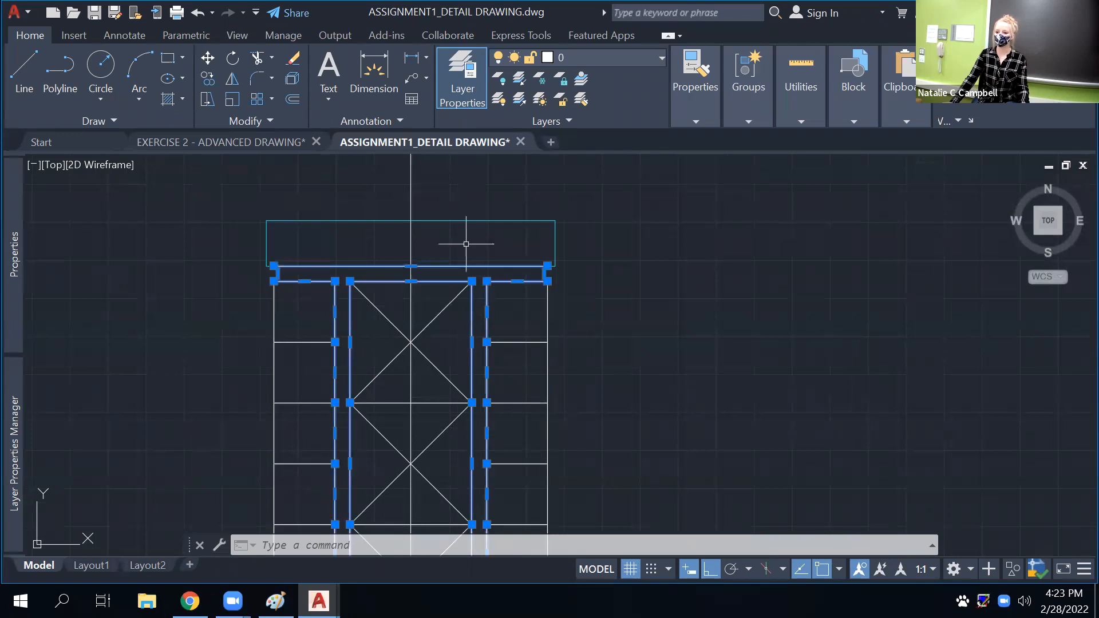
key("Escape")
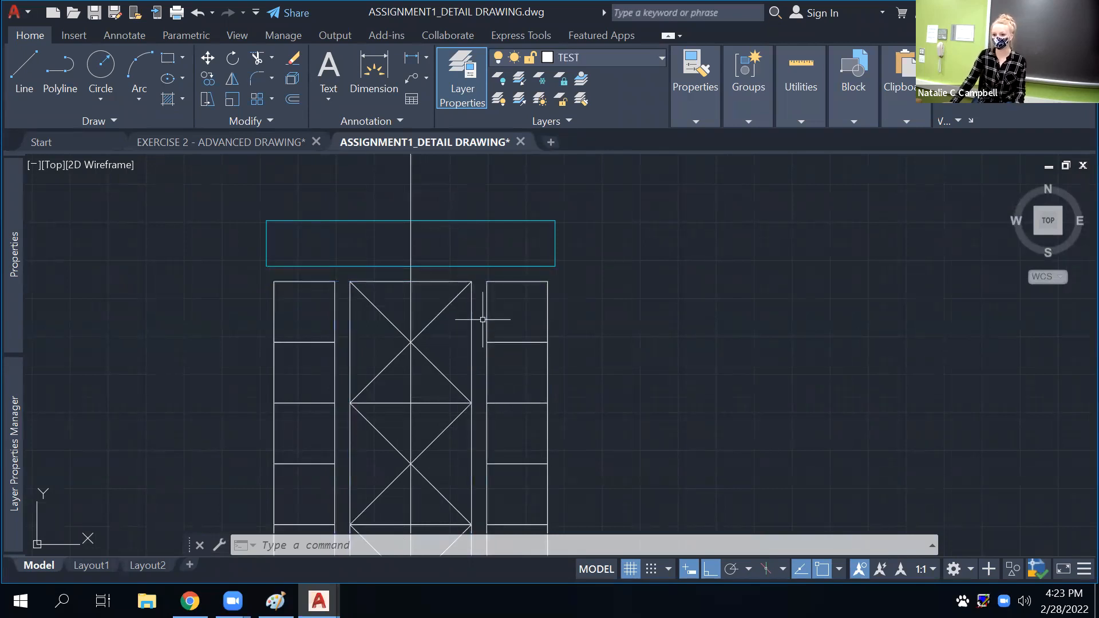
left_click(528, 280)
right_click(538, 277)
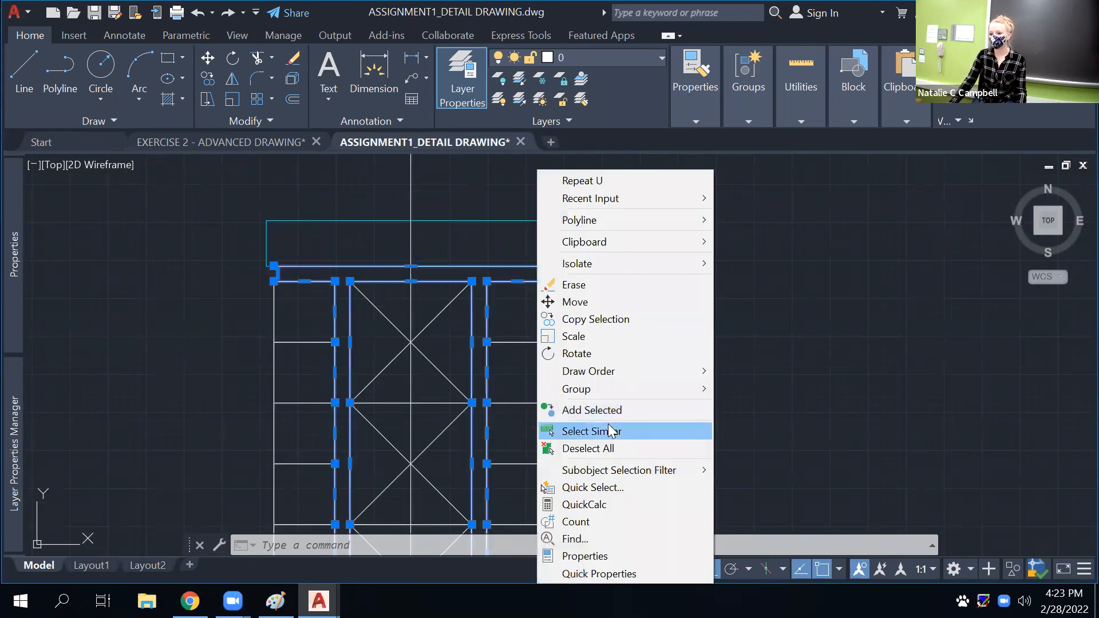
mouse_move(588, 371)
left_click(744, 387)
left_click(472, 367)
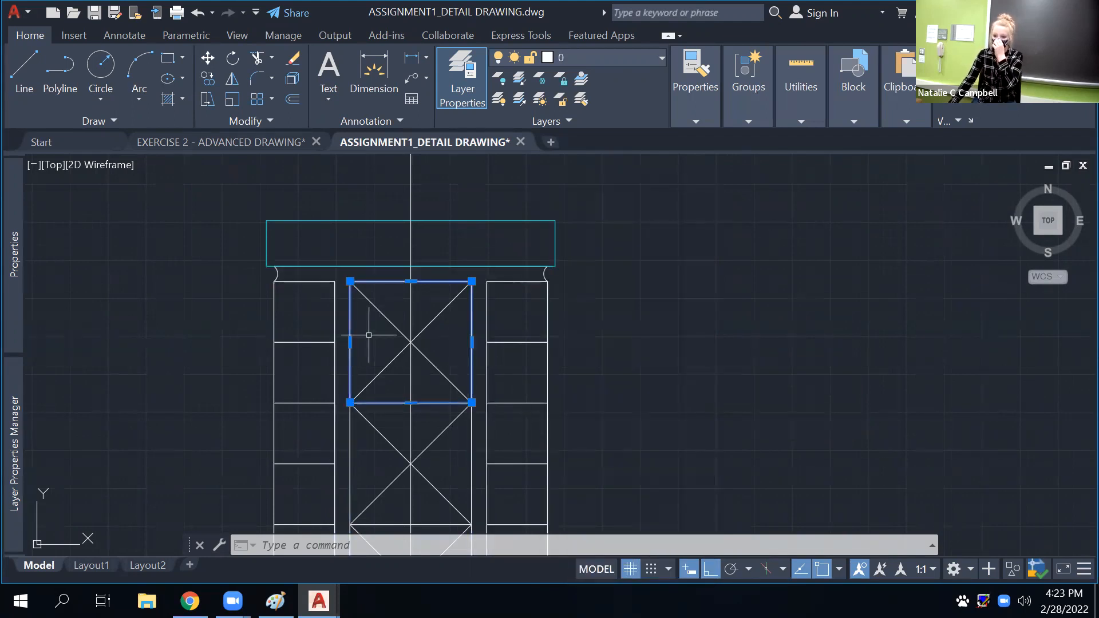
left_click(437, 291)
left_click(429, 369)
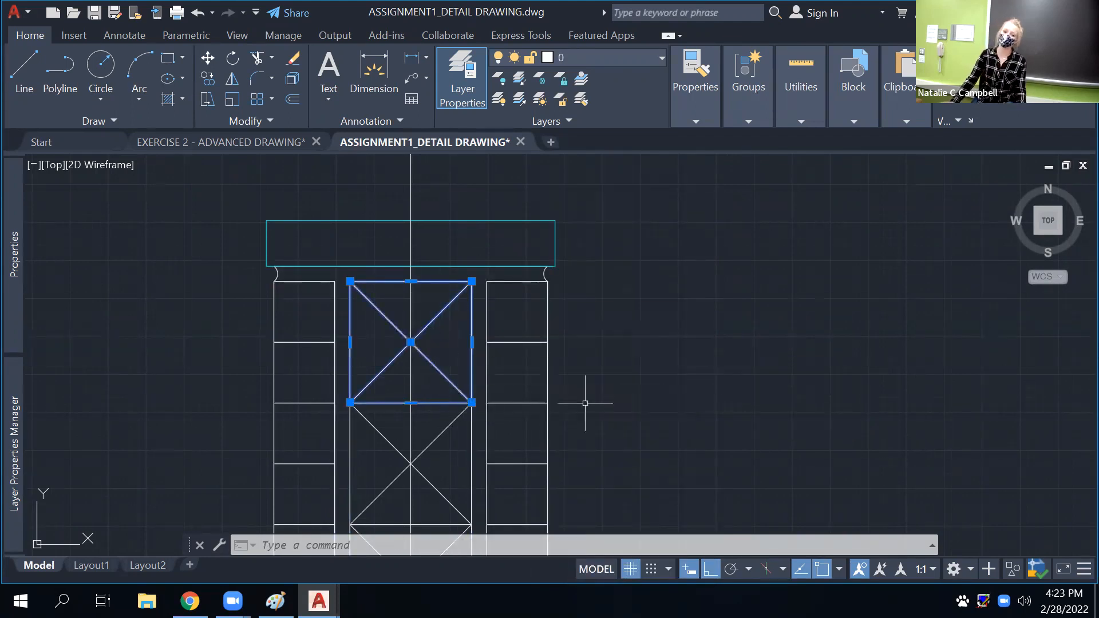
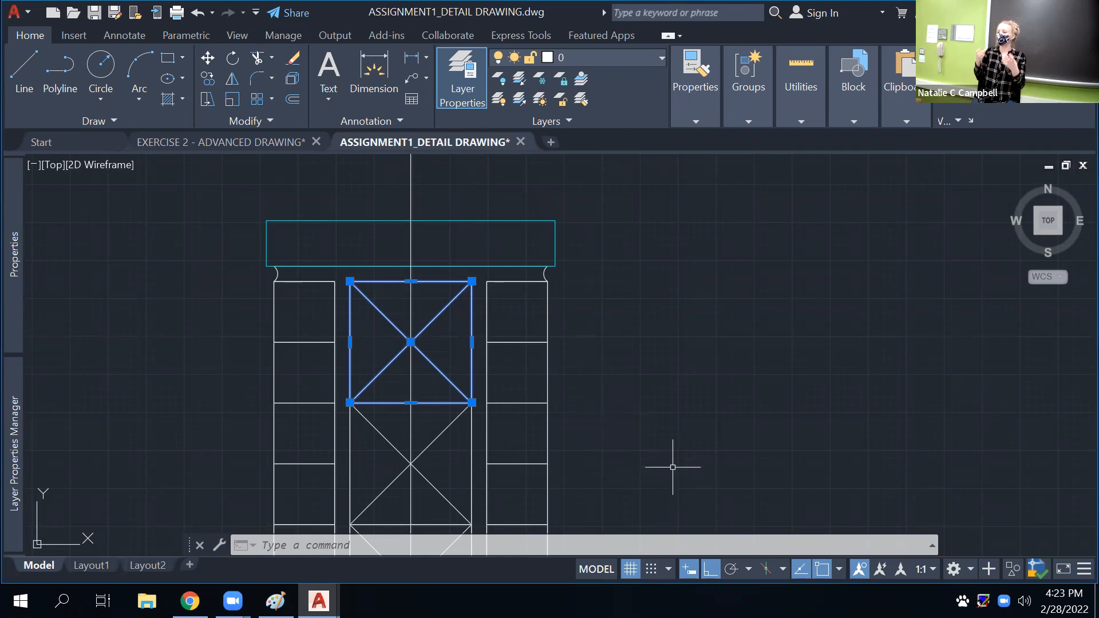
key("Escape")
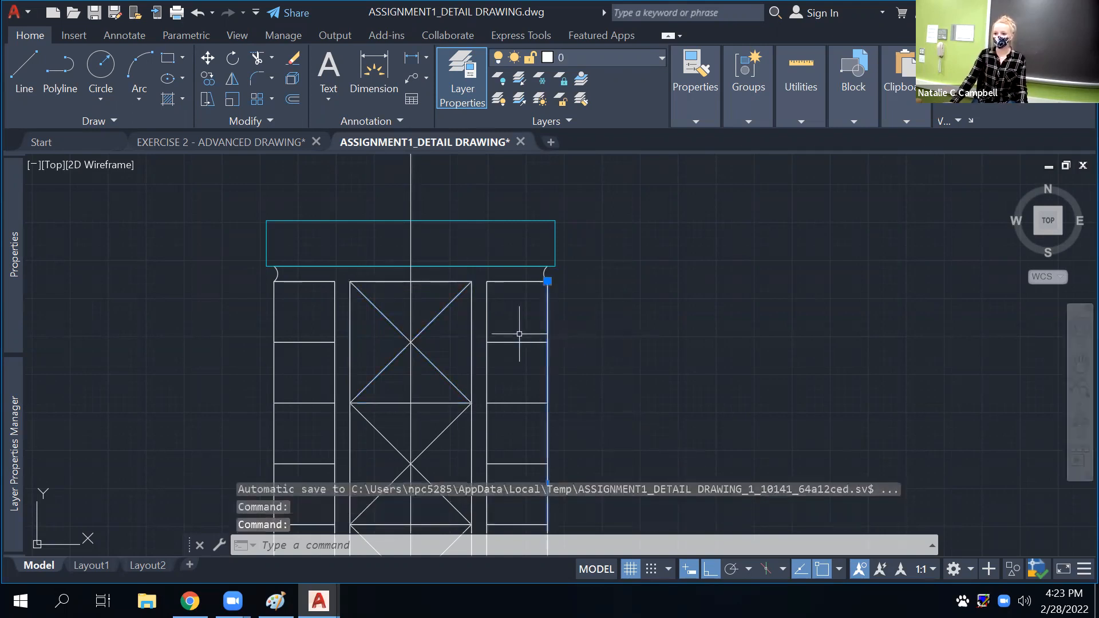
left_click(518, 344)
left_click(515, 337)
key("Escape")
left_click(525, 342)
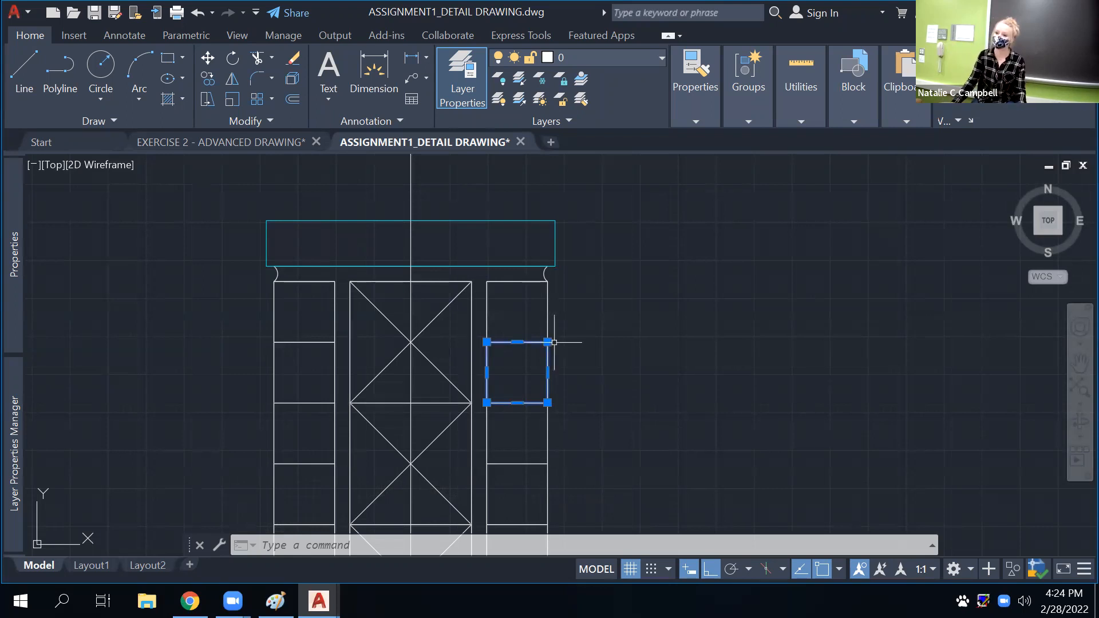
key("Escape")
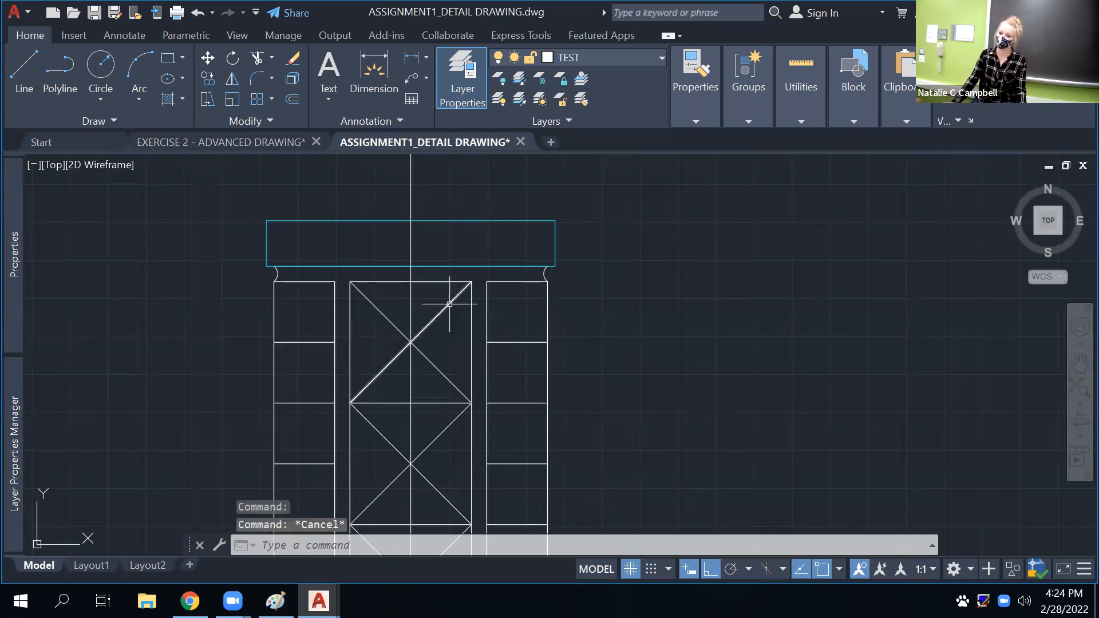
left_click(469, 276)
left_click(452, 374)
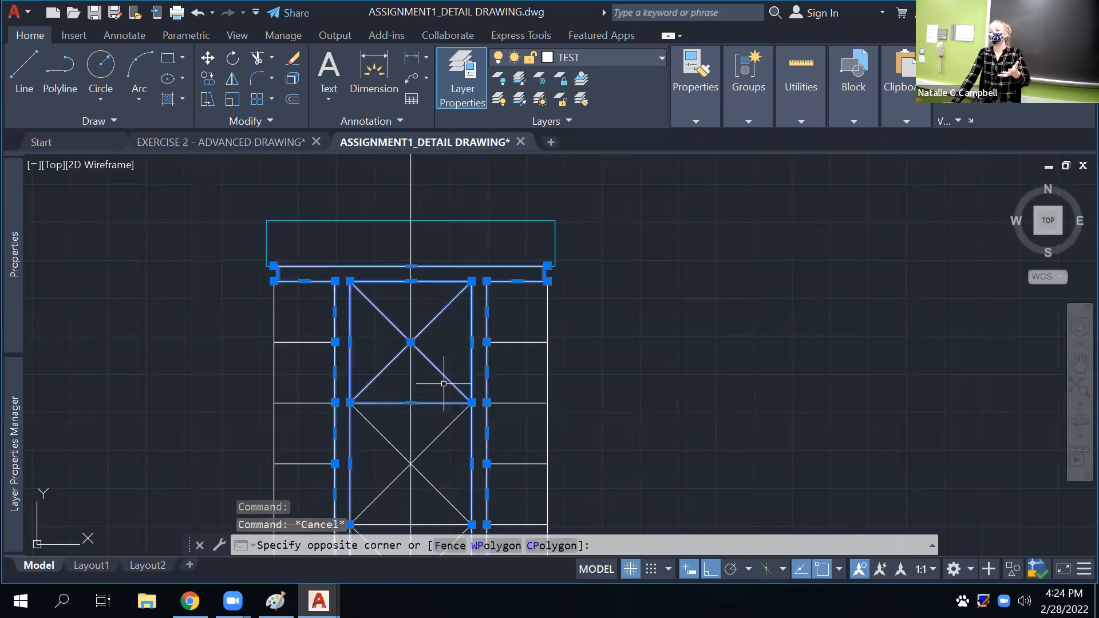
key("Escape")
Assign the topmost central block's square and its crossing diagonals to the L_CMU layer
left_click(445, 312)
left_click(421, 353)
left_click(471, 342)
left_click(471, 342)
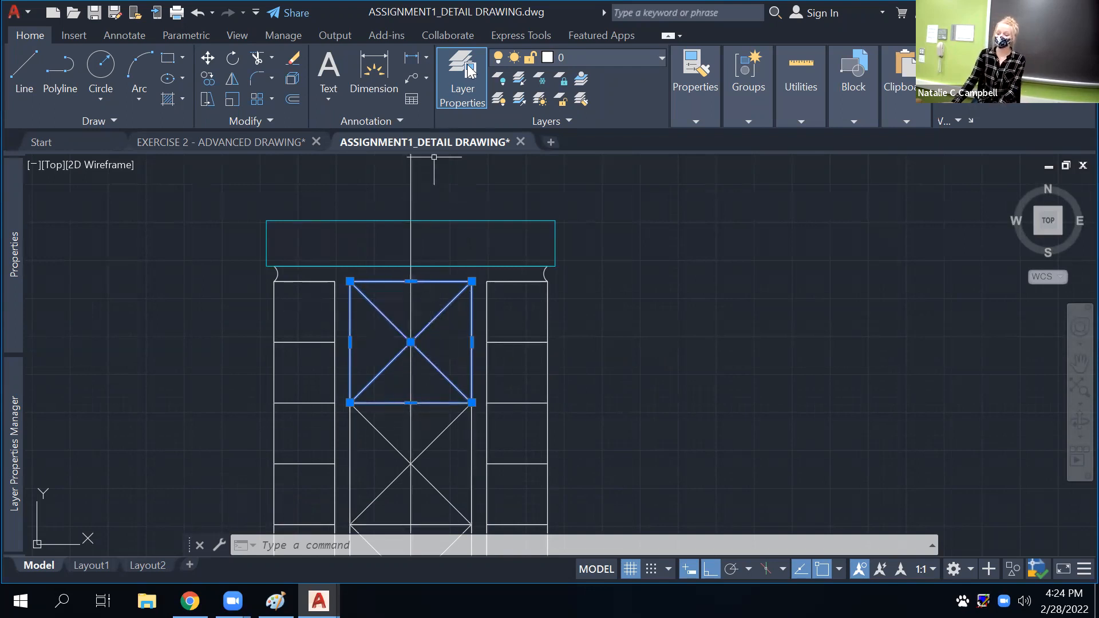
left_click(627, 53)
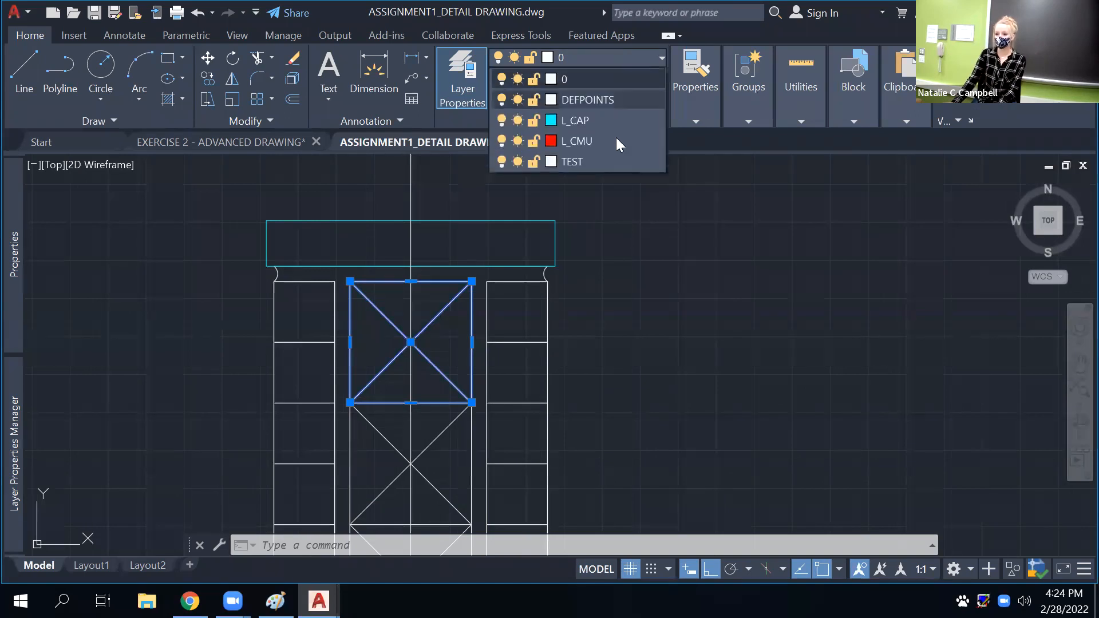
left_click(616, 141)
key("Escape")
Select the crossing diagonals of the second central block from the top
middle_click_drag(444, 480, 431, 359)
left_click(441, 290)
left_click(400, 379)
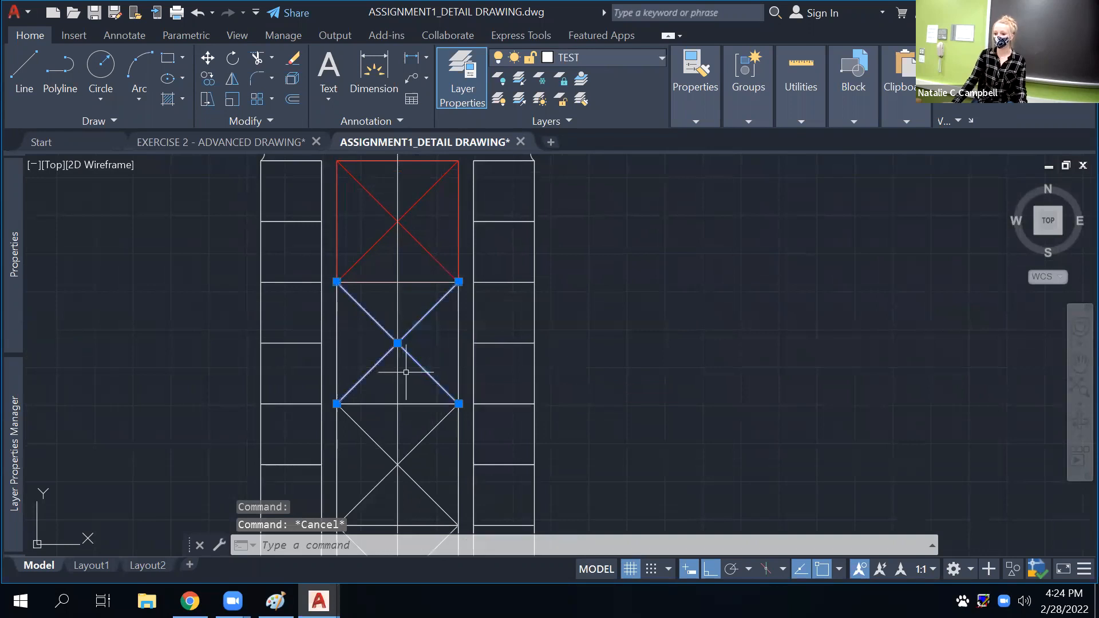
Switch to Chrome and review the Assignment 2 page's required layers and index colors under Layer Management
left_click(190, 601)
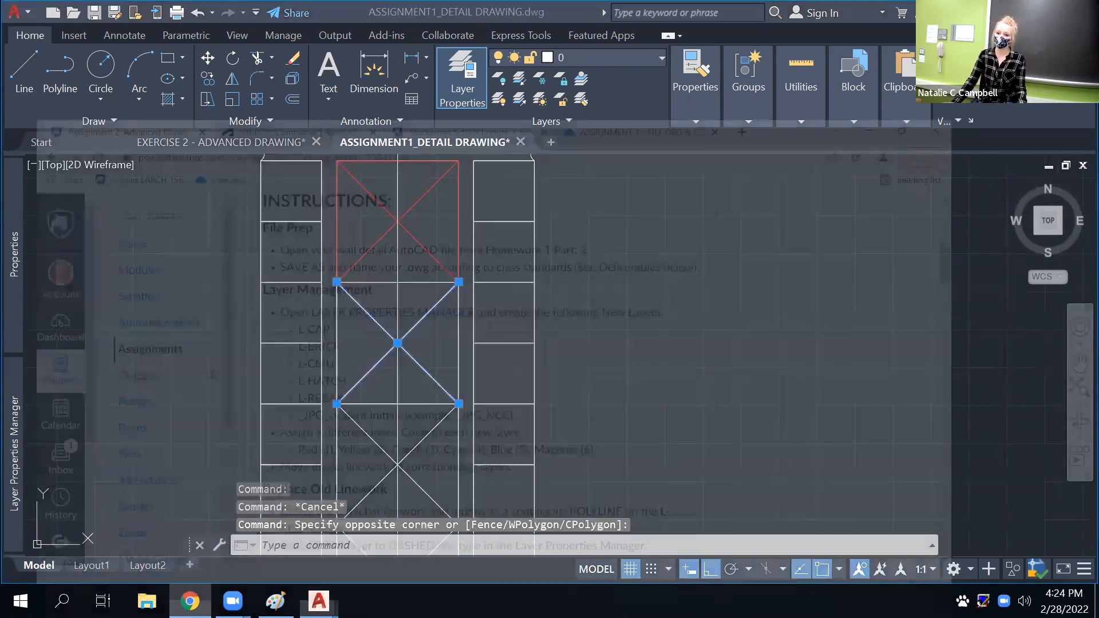
scroll(432, 444, "up", 8)
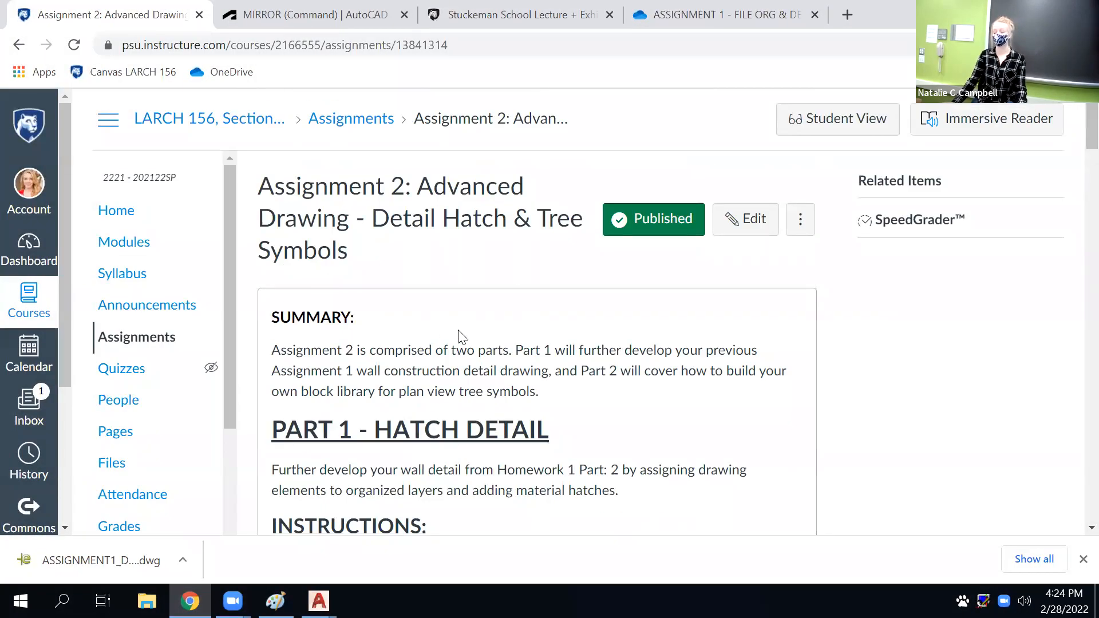
left_click_drag(285, 189, 486, 228)
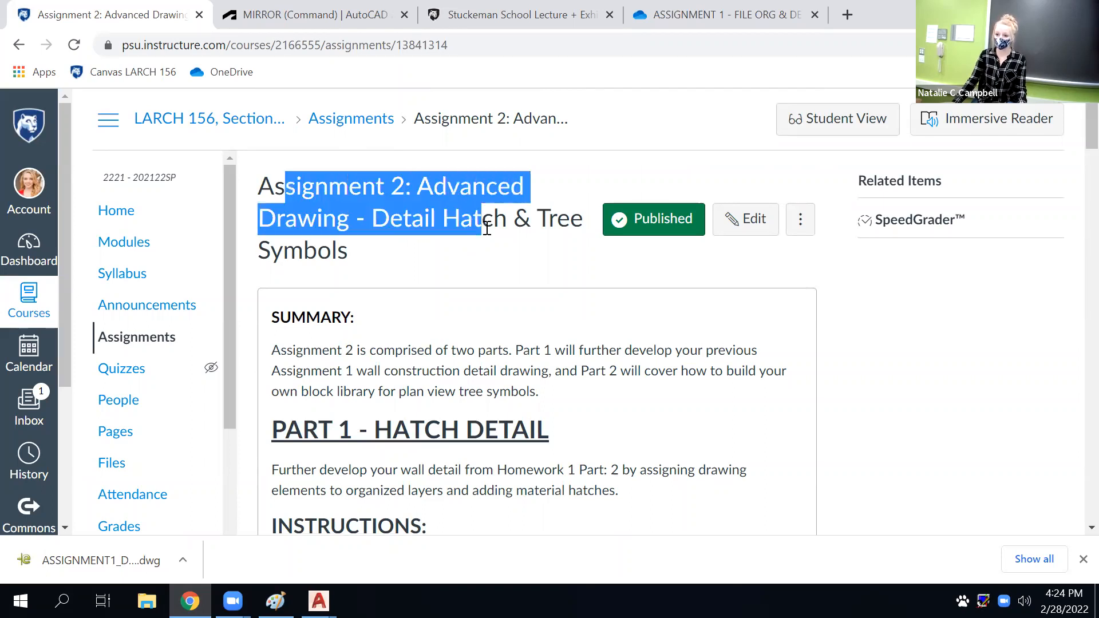
left_click(418, 255)
scroll(407, 245, "down", 5)
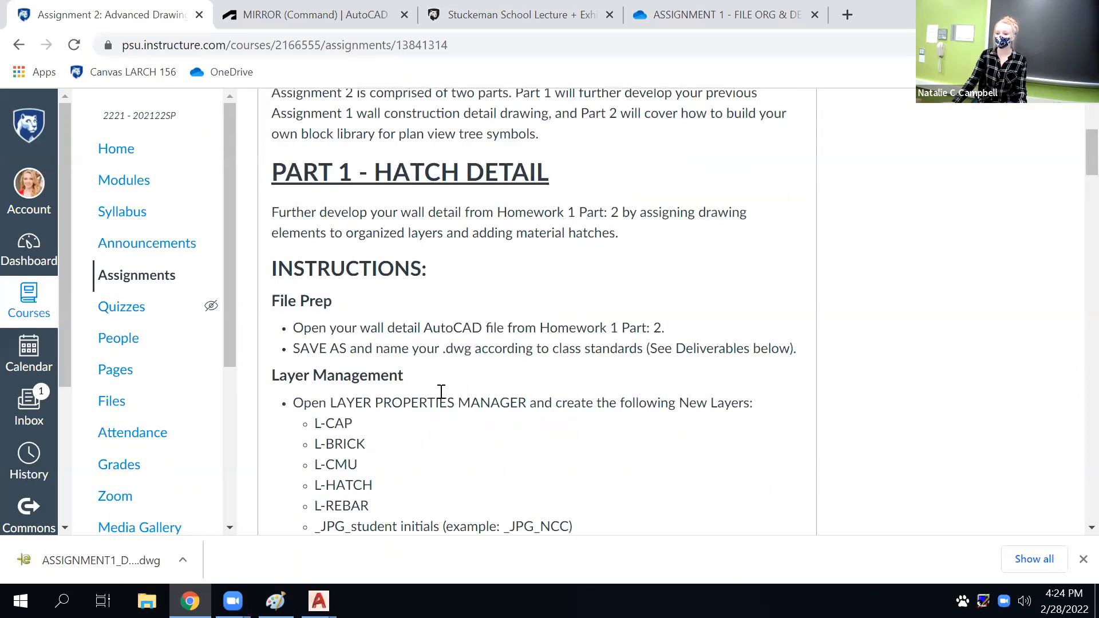
scroll(440, 395, "down", 3)
left_click_drag(370, 337, 317, 247)
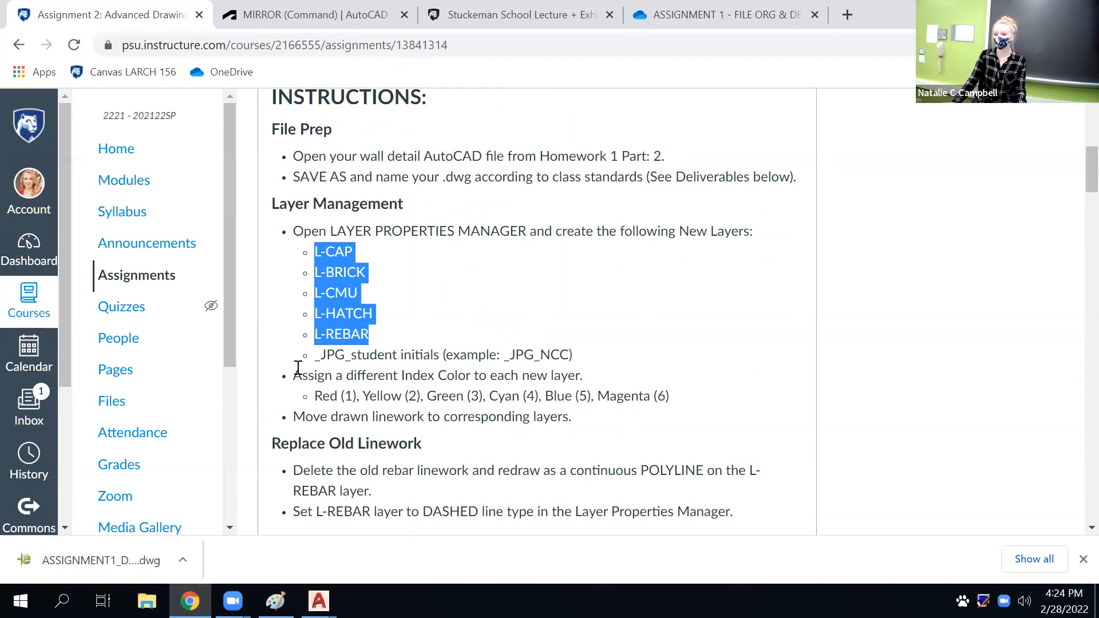
left_click_drag(309, 375, 463, 395)
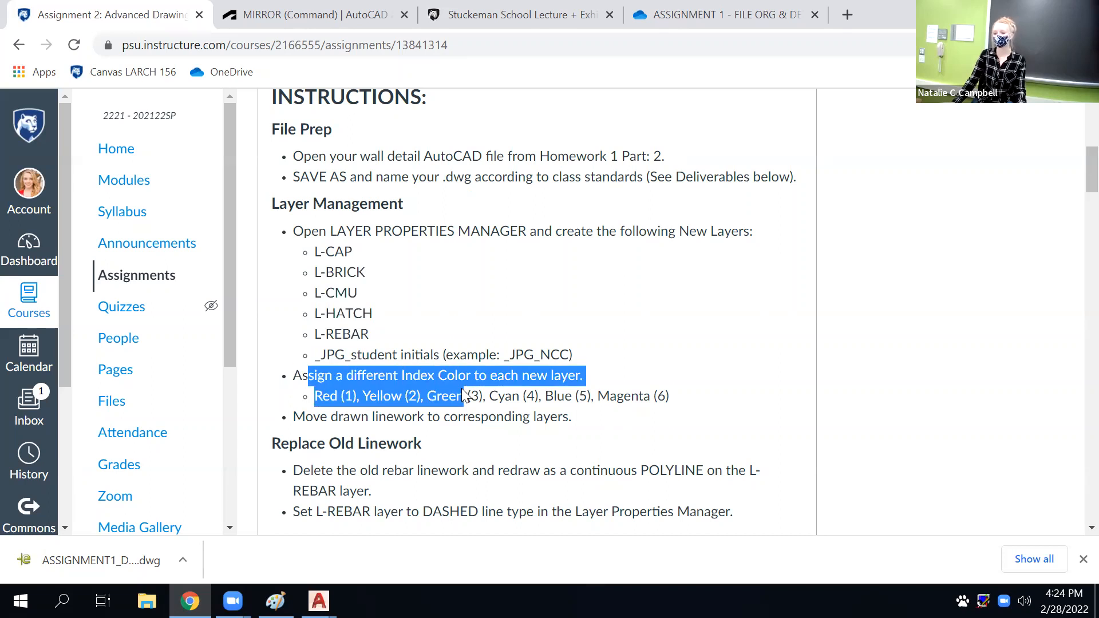
left_click(353, 313)
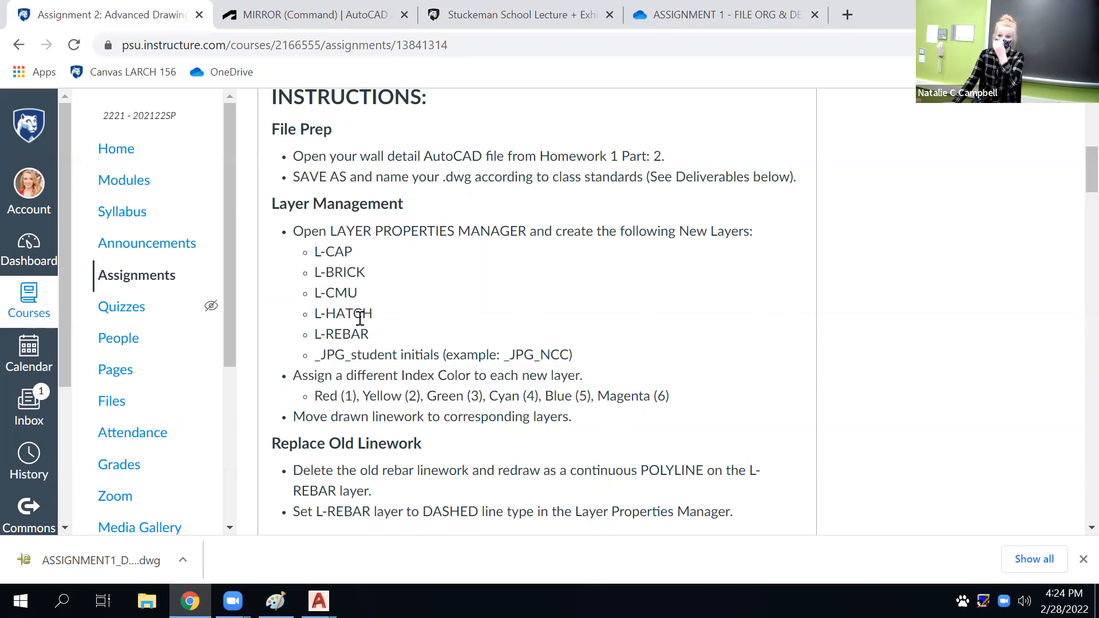
double_click(338, 294)
left_click_drag(336, 314, 364, 314)
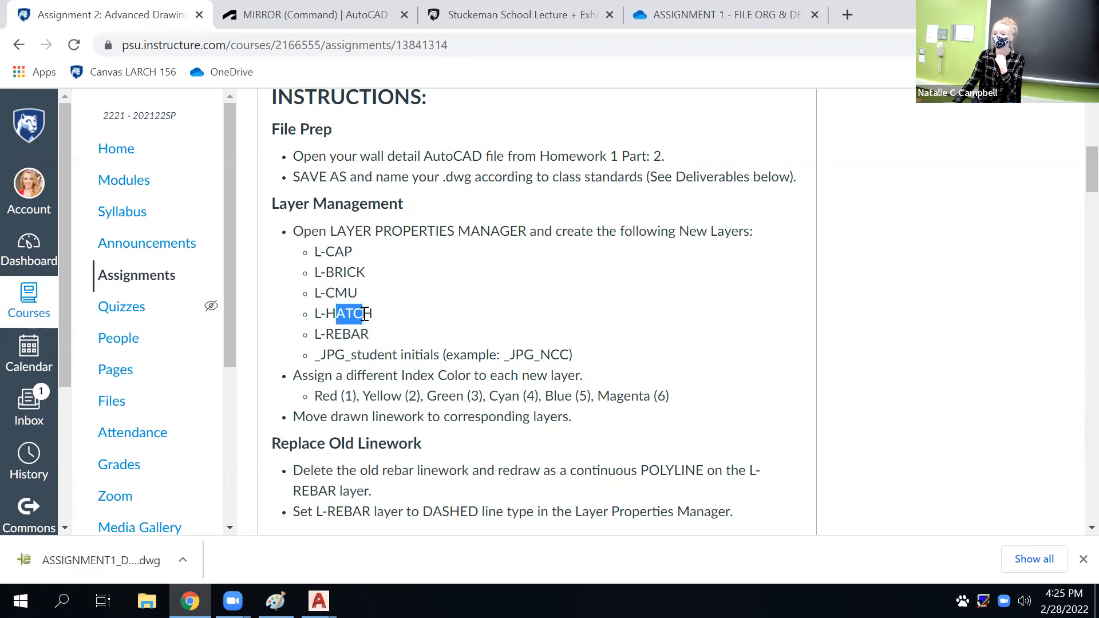
Read the assignment's instructions on replacing old linework, drawing new linework for hatches and applying hatches
scroll(527, 404, "down", 5)
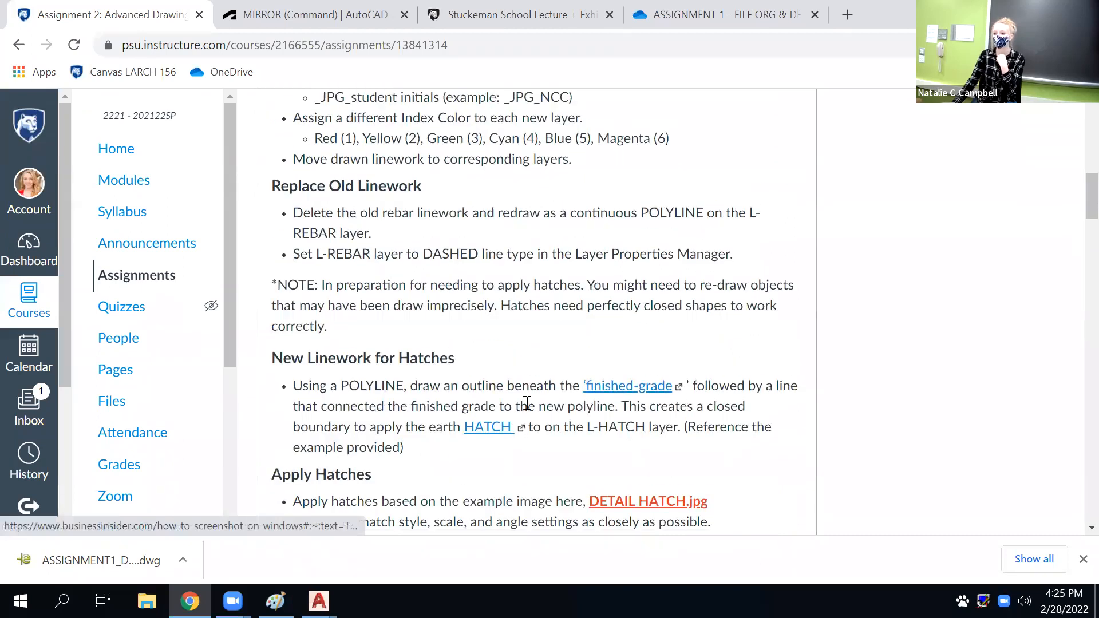
scroll(613, 390, "up", 1)
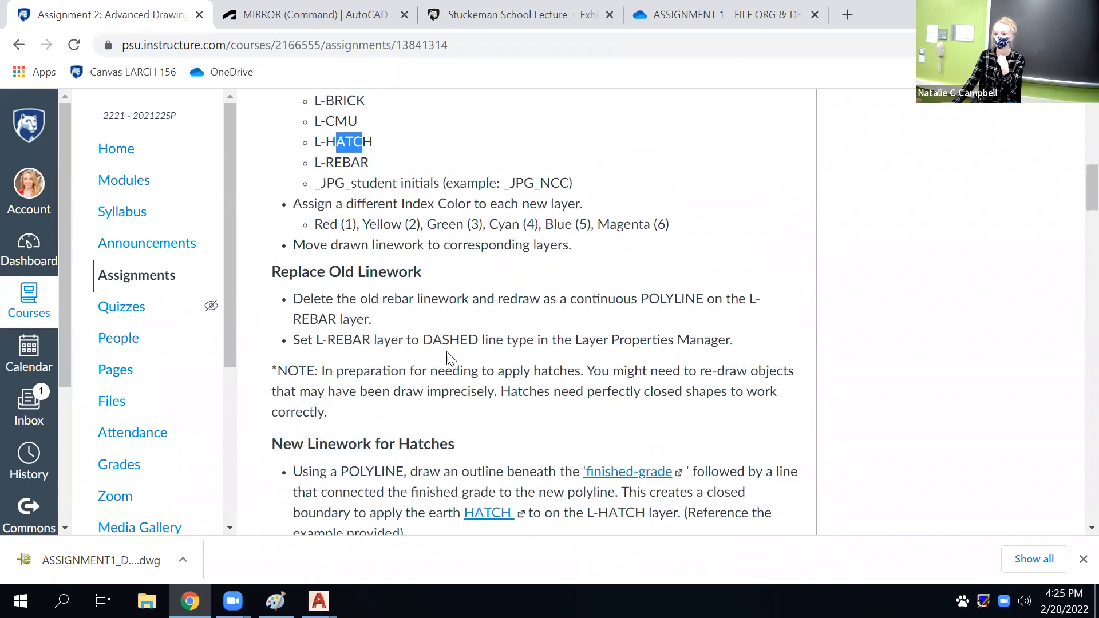
scroll(449, 359, "down", 3)
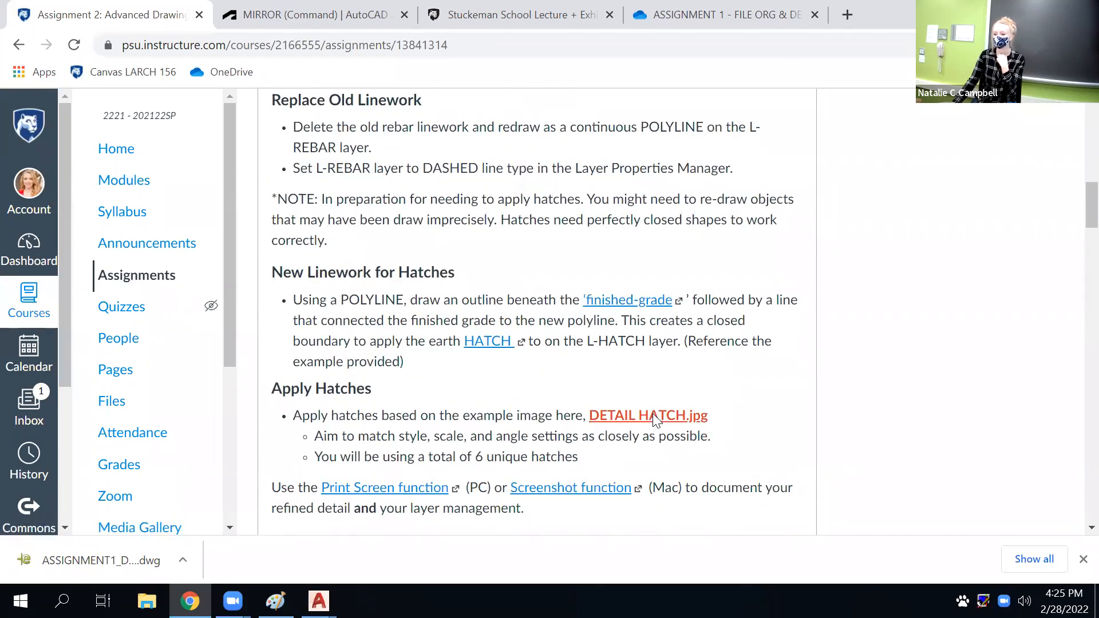
Open the DETAIL HATCH.jpg example, examine the hatches shown across the wall detail, and download the image
left_click(652, 416)
scroll(627, 429, "down", 2)
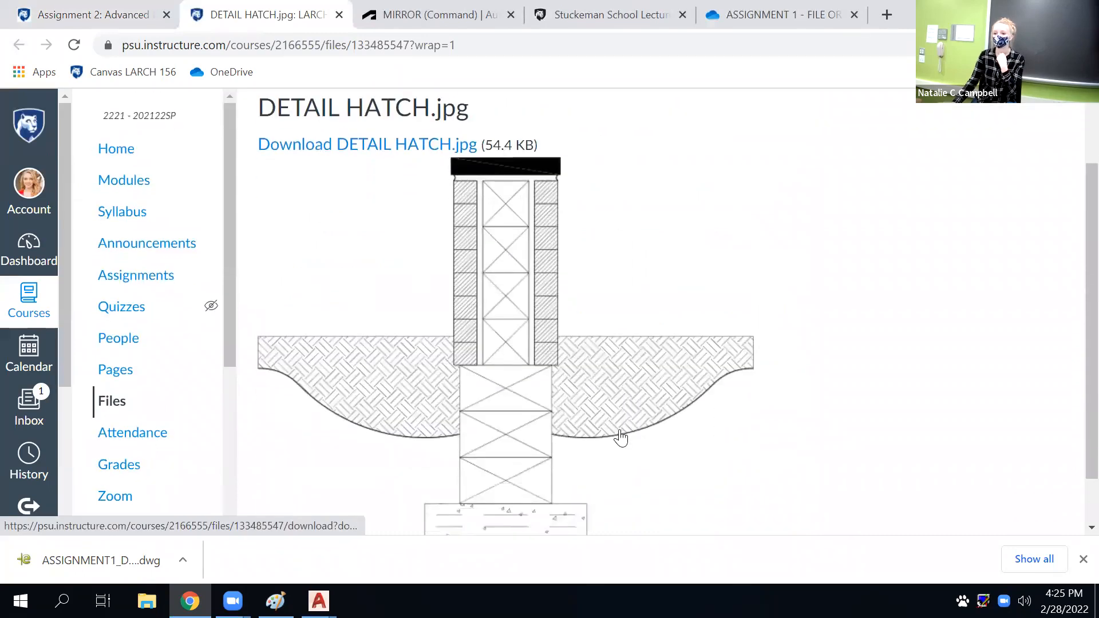
scroll(621, 438, "down", 1)
scroll(619, 436, "up", 3)
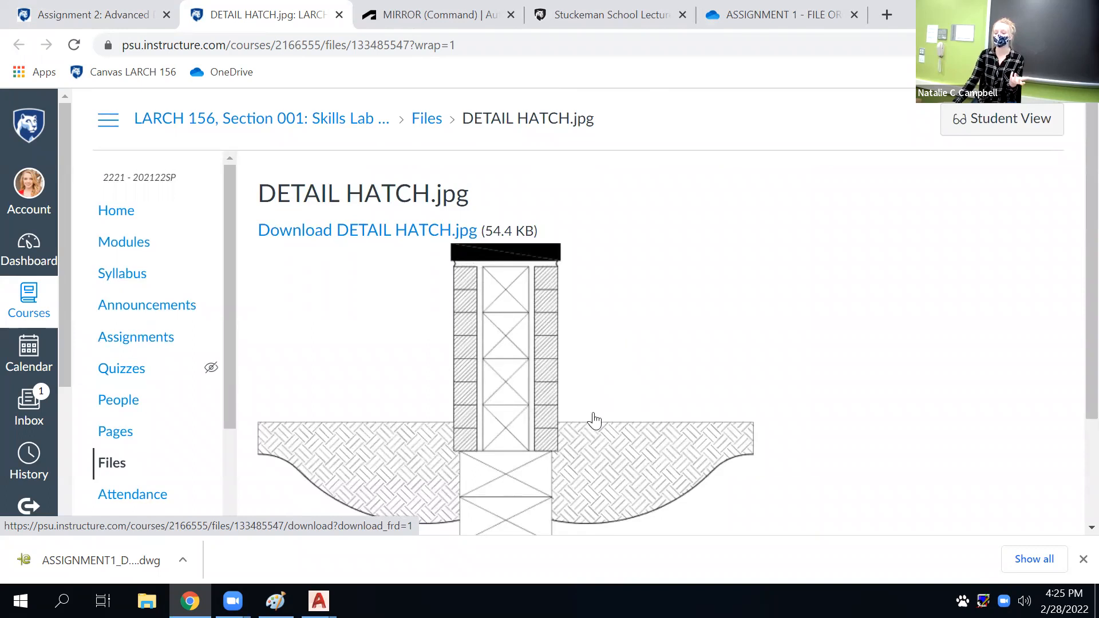
scroll(602, 438, "down", 2)
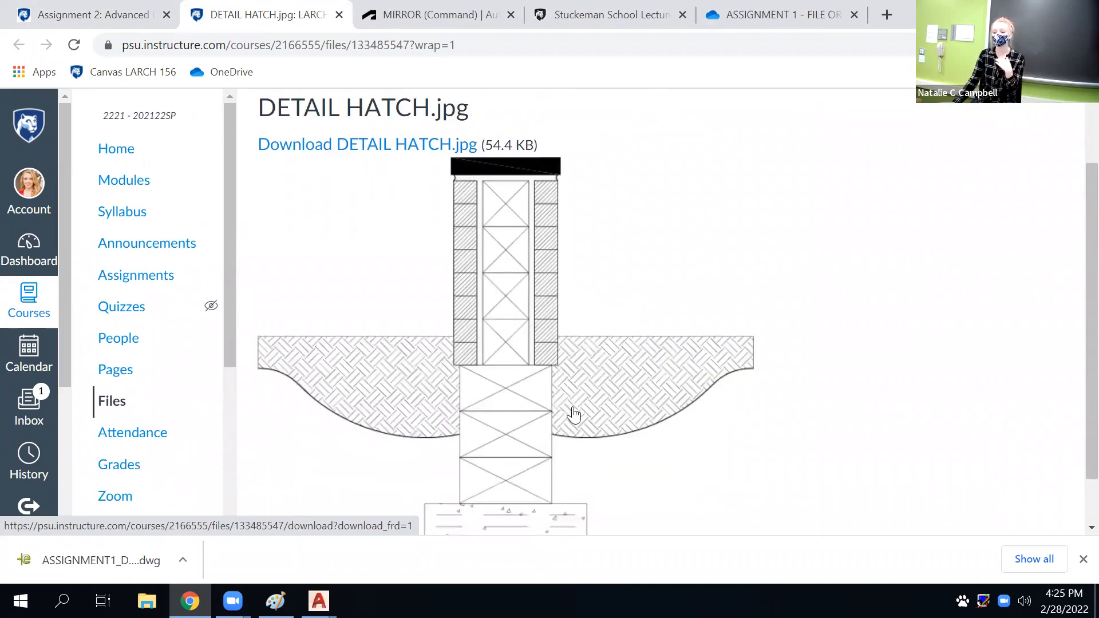
scroll(574, 414, "down", 1)
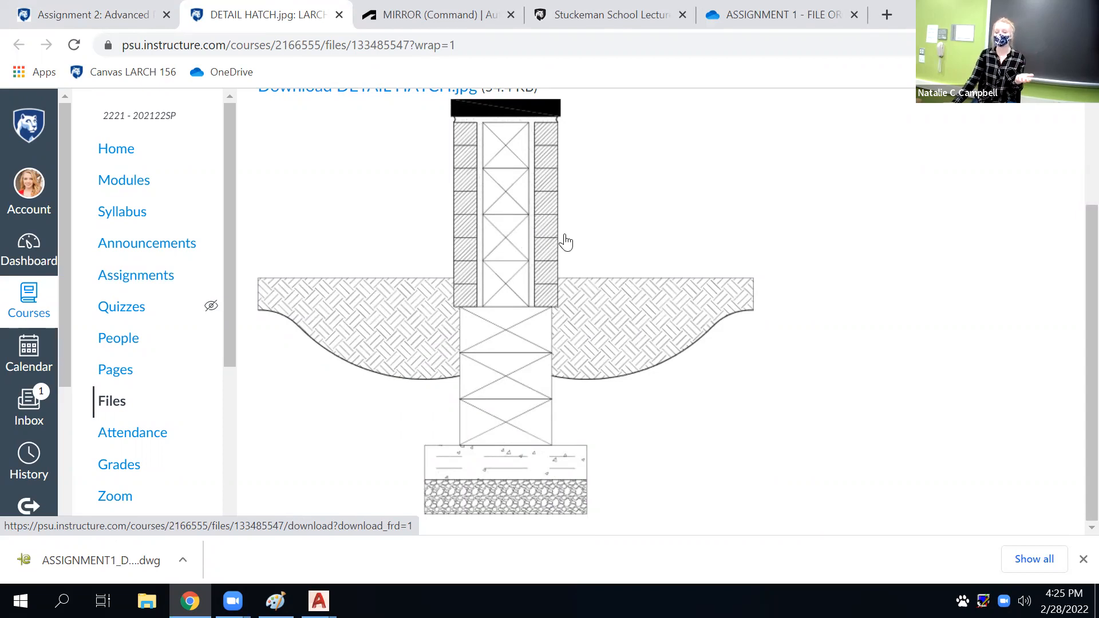
mouse_move(319, 601)
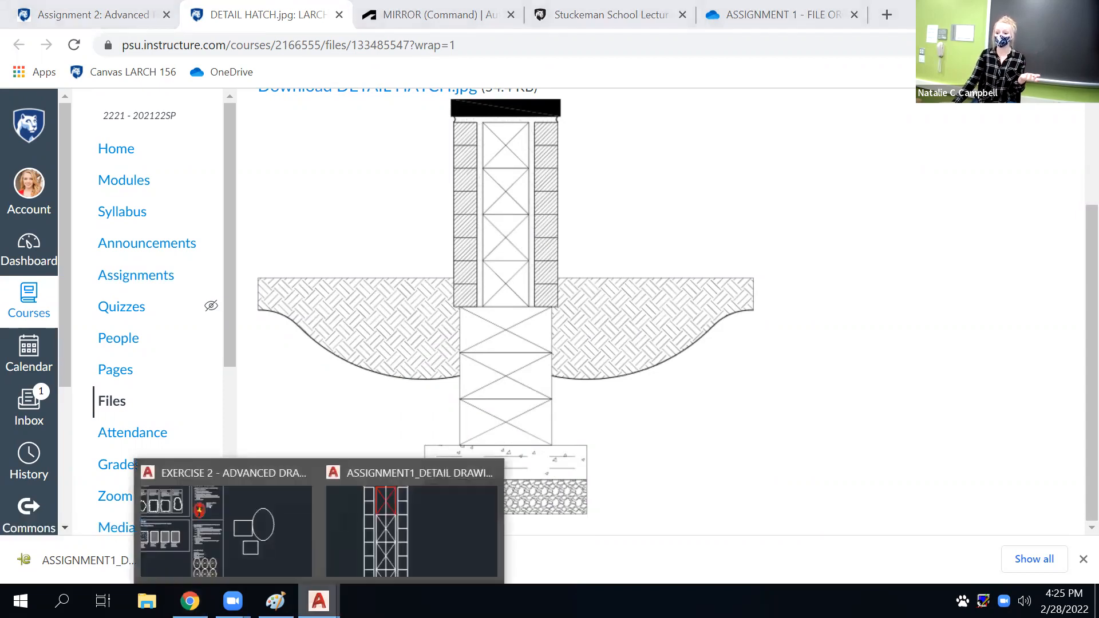
left_click(556, 319)
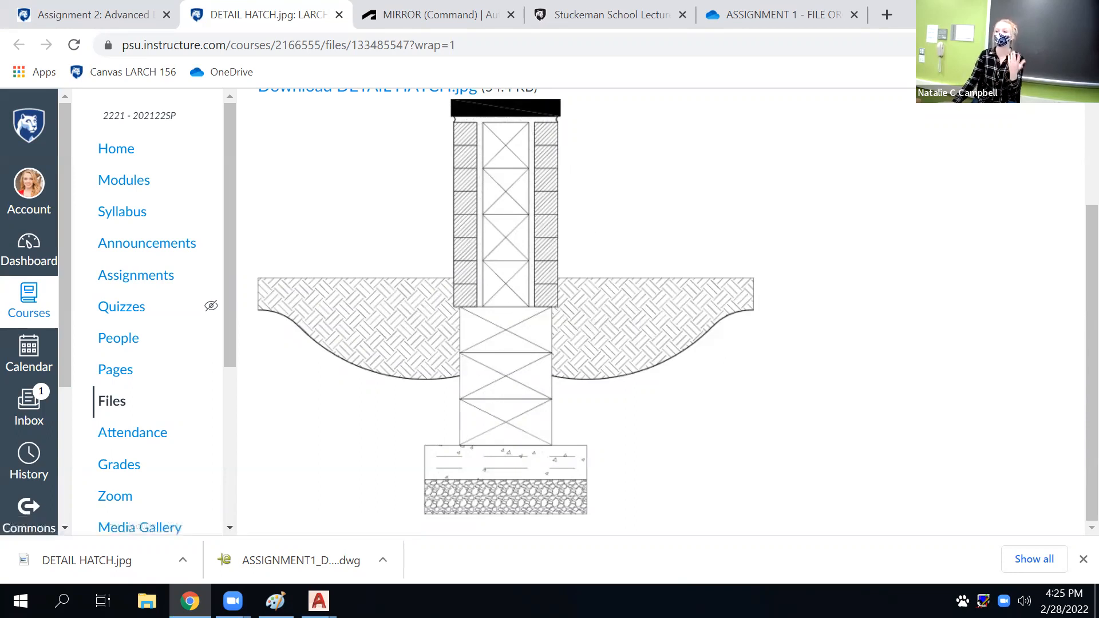
scroll(22, 104, "up", 2)
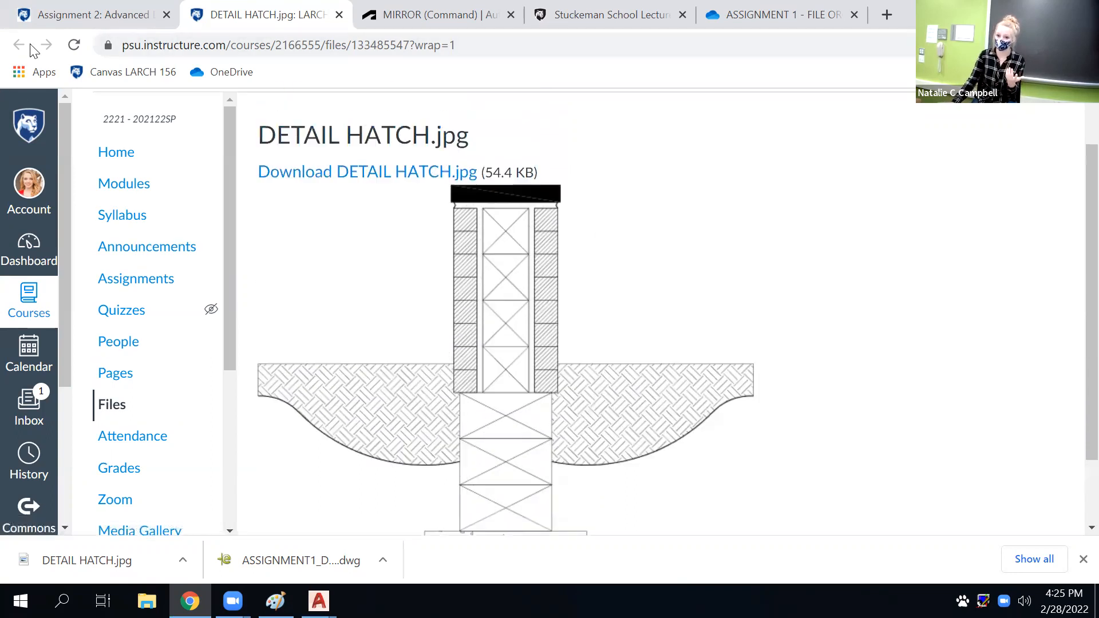
Return to the Assignment 2 page and review the Replace Old Linework, New Linework for Hatches and Apply Hatches instructions
left_click(91, 15)
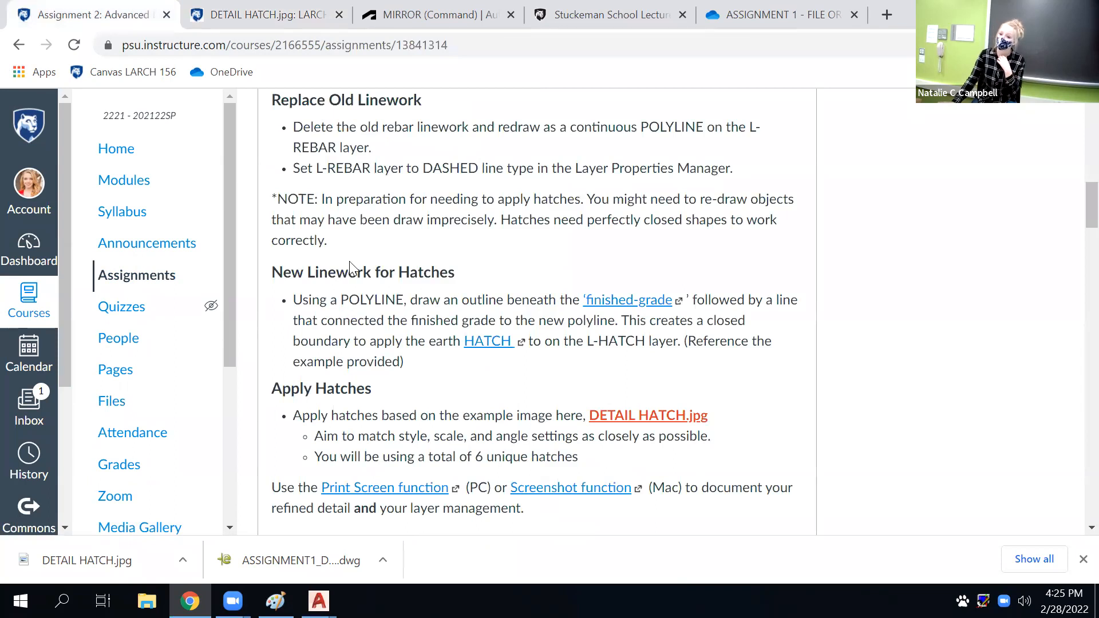
scroll(324, 244, "up", 1)
left_click_drag(294, 213, 378, 235)
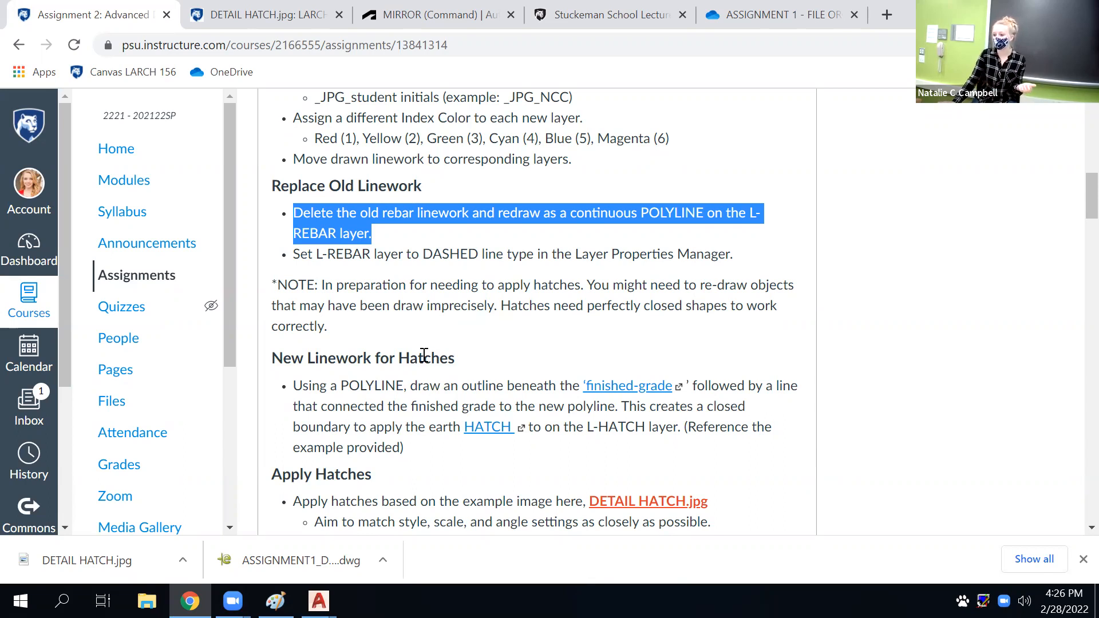
scroll(401, 407, "down", 1)
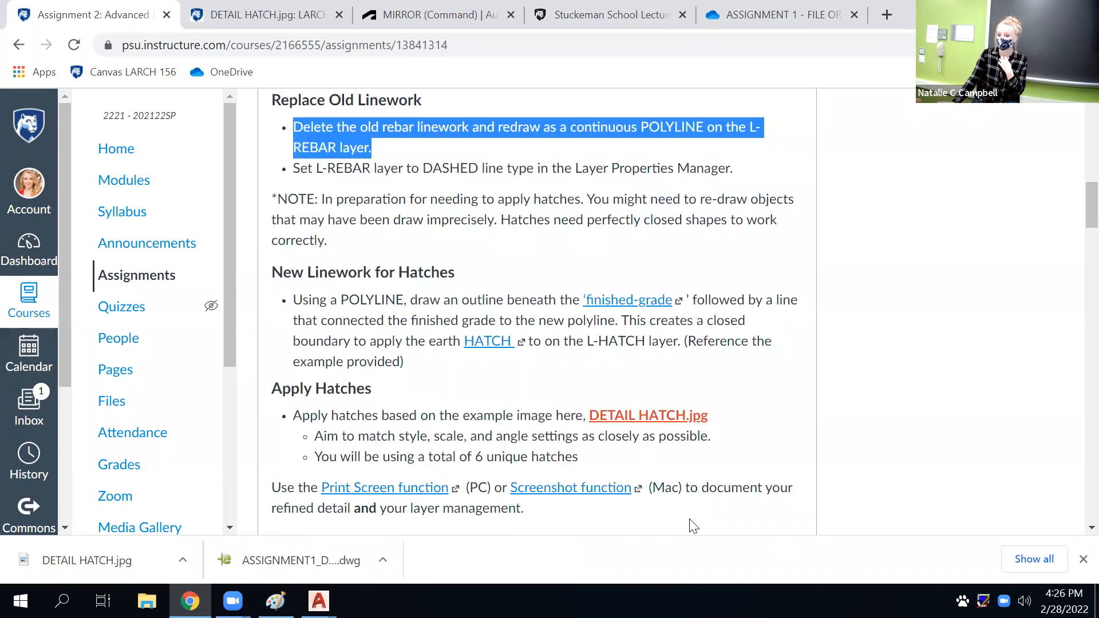
scroll(418, 430, "down", 2)
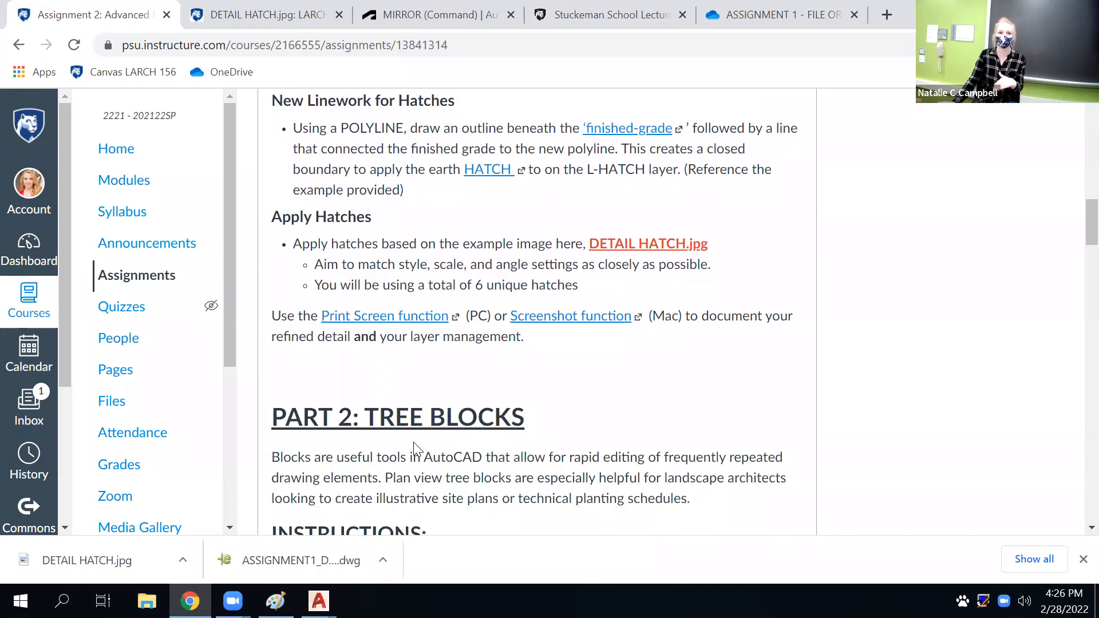
scroll(417, 446, "down", 2)
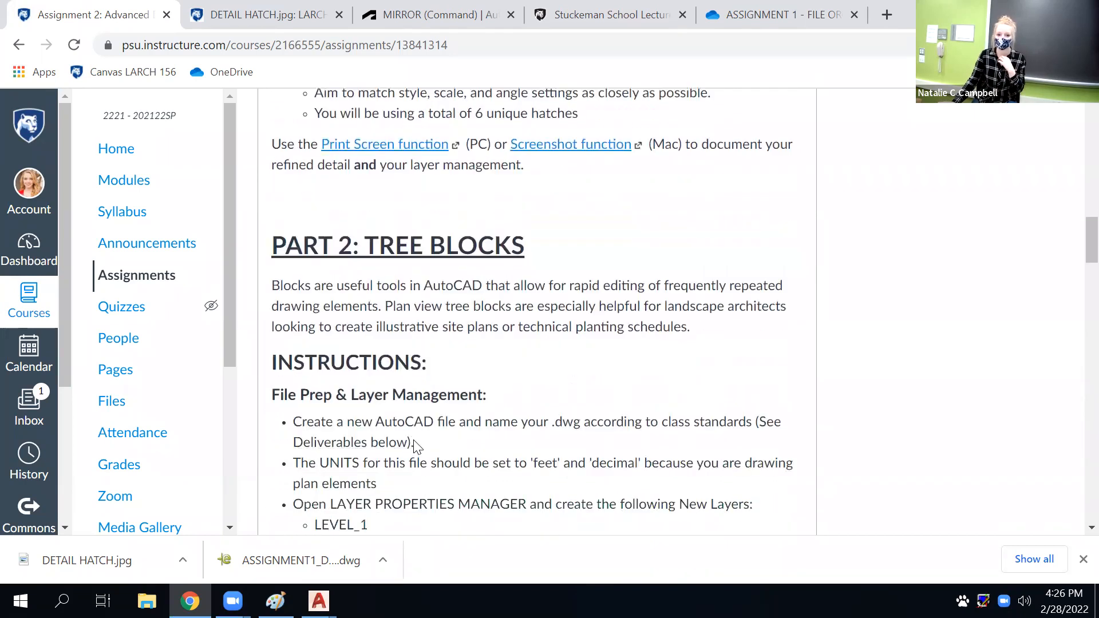
scroll(417, 445, "up", 2)
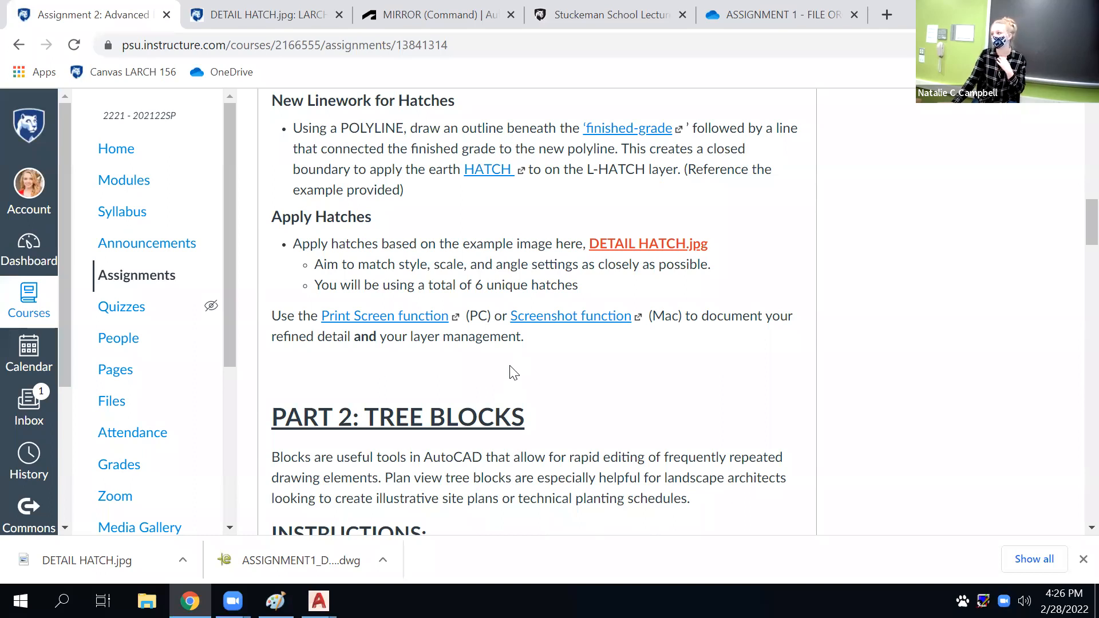
left_click(1082, 559)
scroll(479, 453, "up", 3)
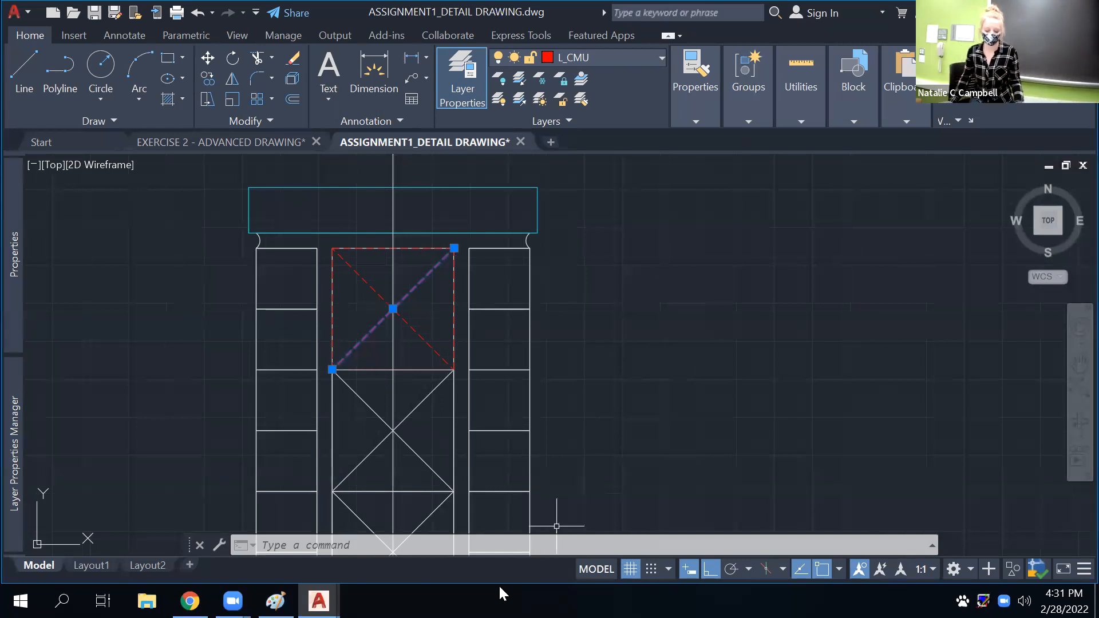
Switch to the detail drawing, clear the selection and make L_CMU the current layer
key("Escape")
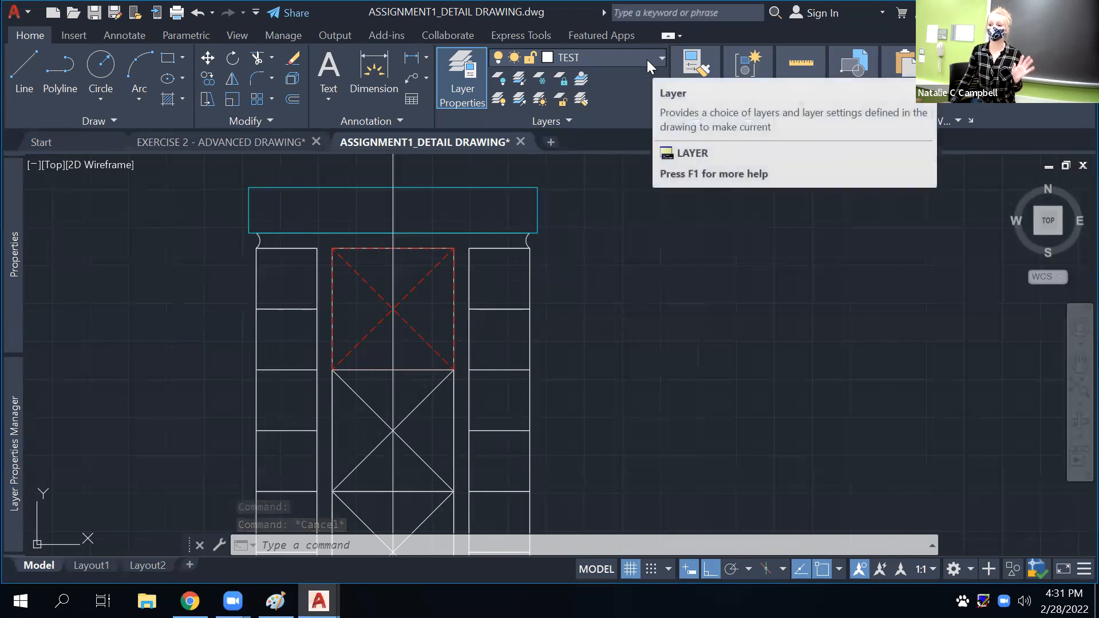
left_click(624, 57)
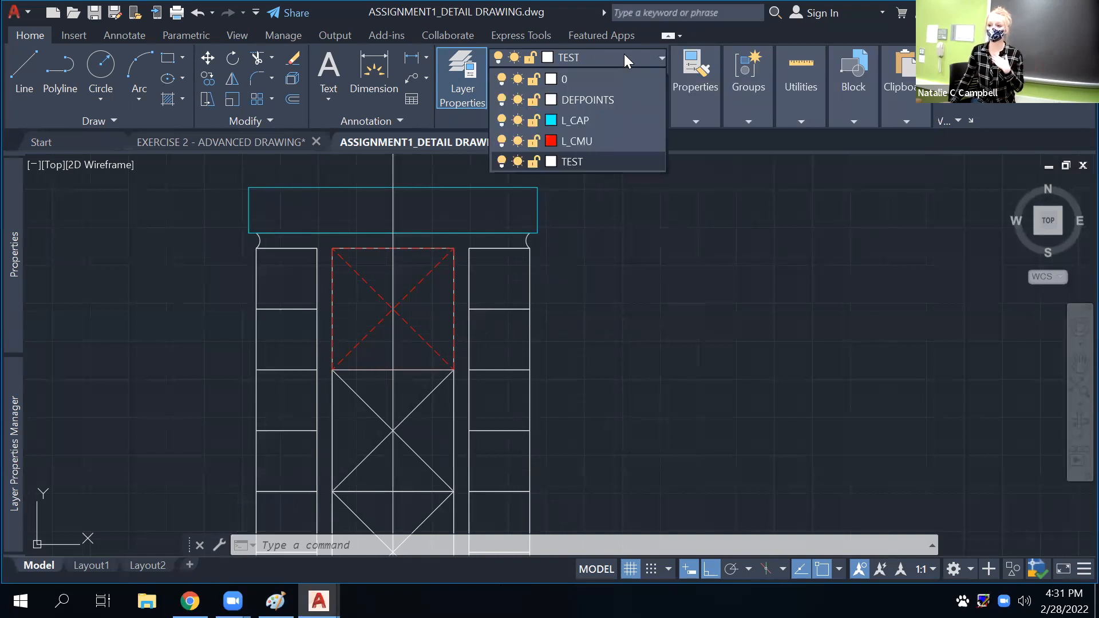
left_click(611, 140)
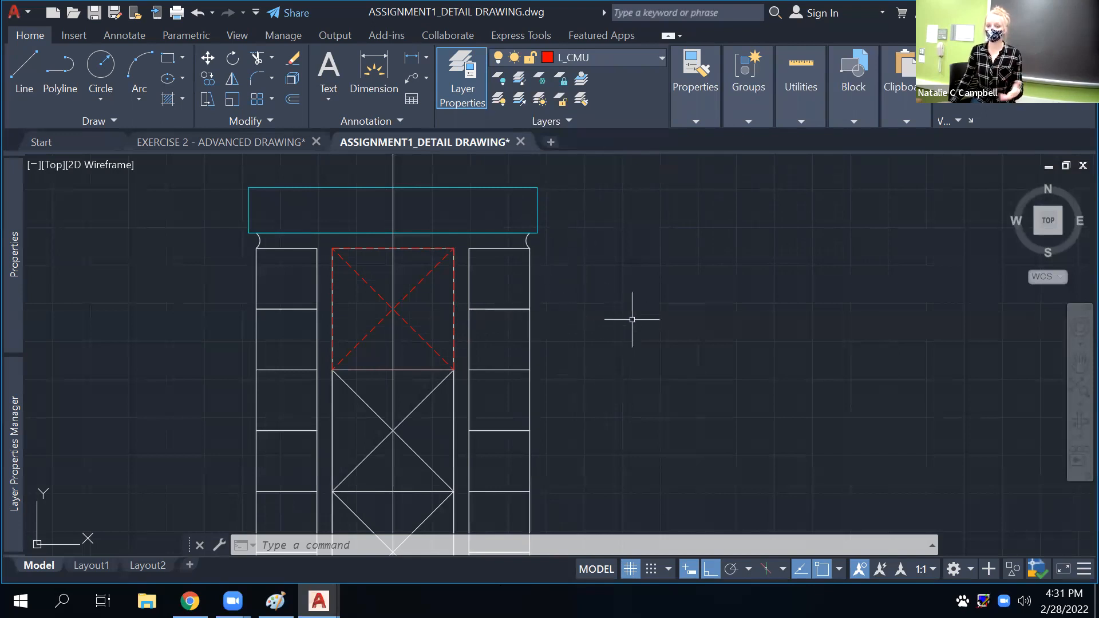
Draw an open three-sided polyline about 8 units wide in the empty space beside the wall's right column
type("pl")
key("Return")
left_click(579, 263)
left_click(589, 370)
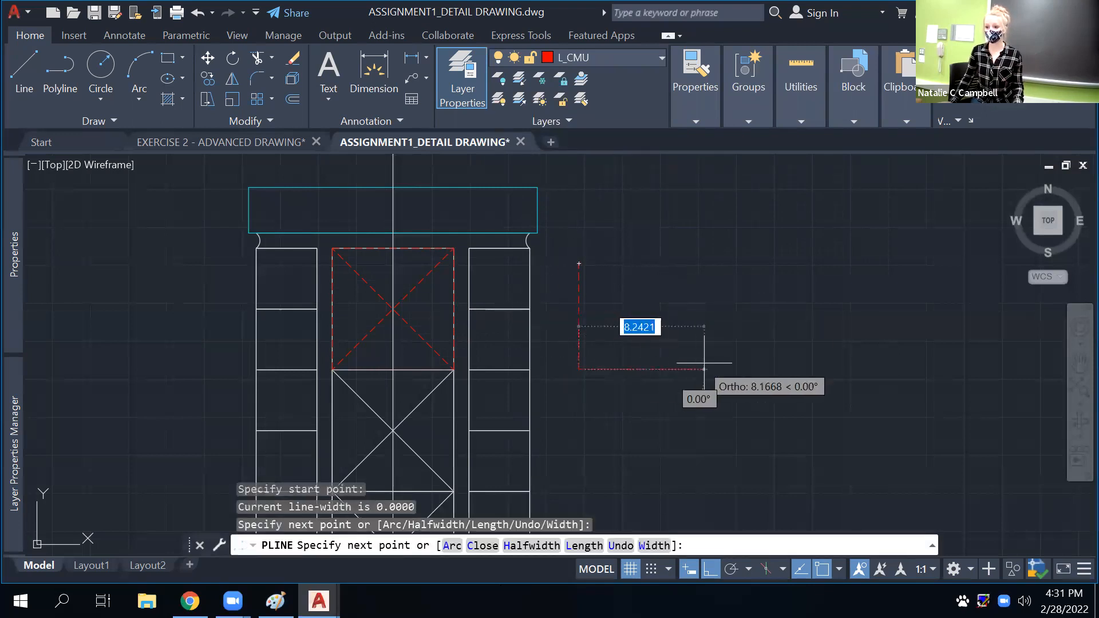
left_click(706, 369)
left_click(707, 262)
key("Escape")
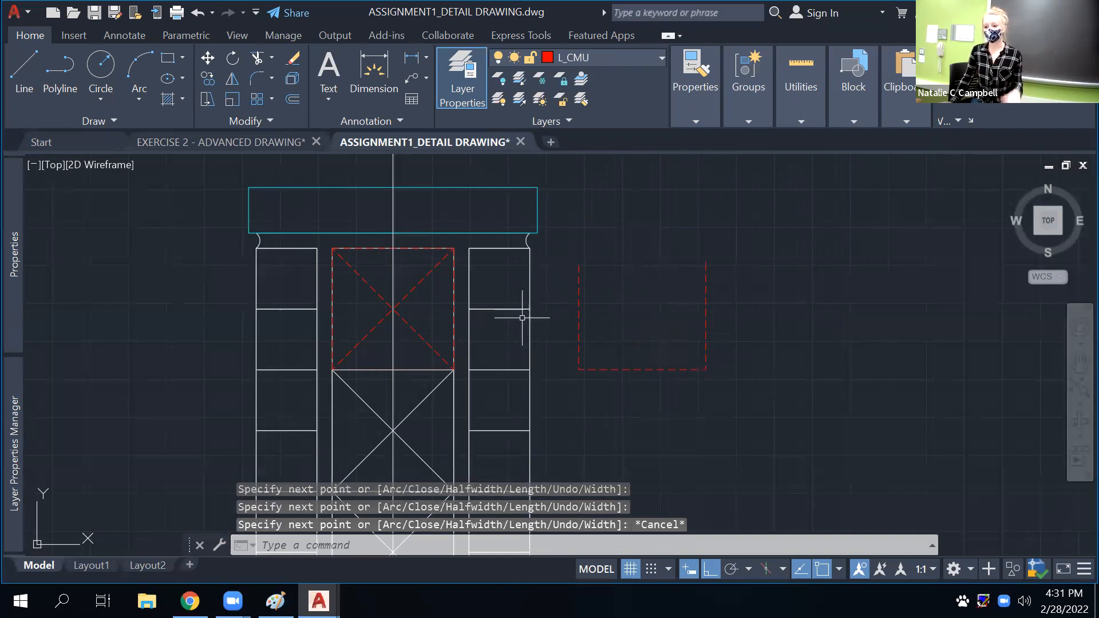
Assign the four uppermost blocks of the wall's right column to the L_CAP layer
mouse_move(511, 310)
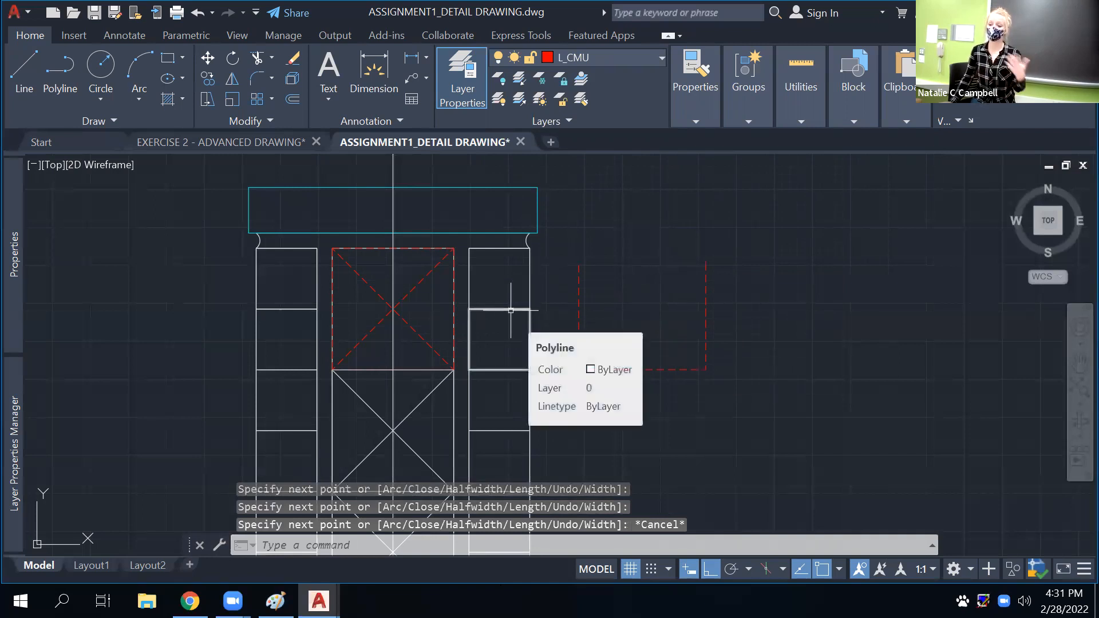
left_click(510, 310)
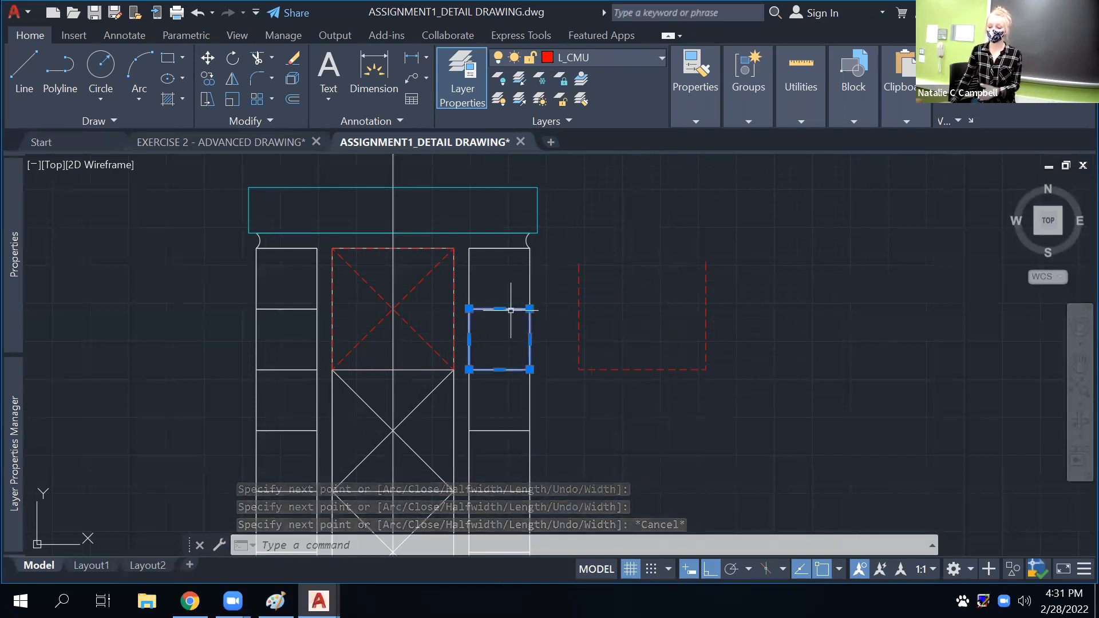
left_click(512, 248)
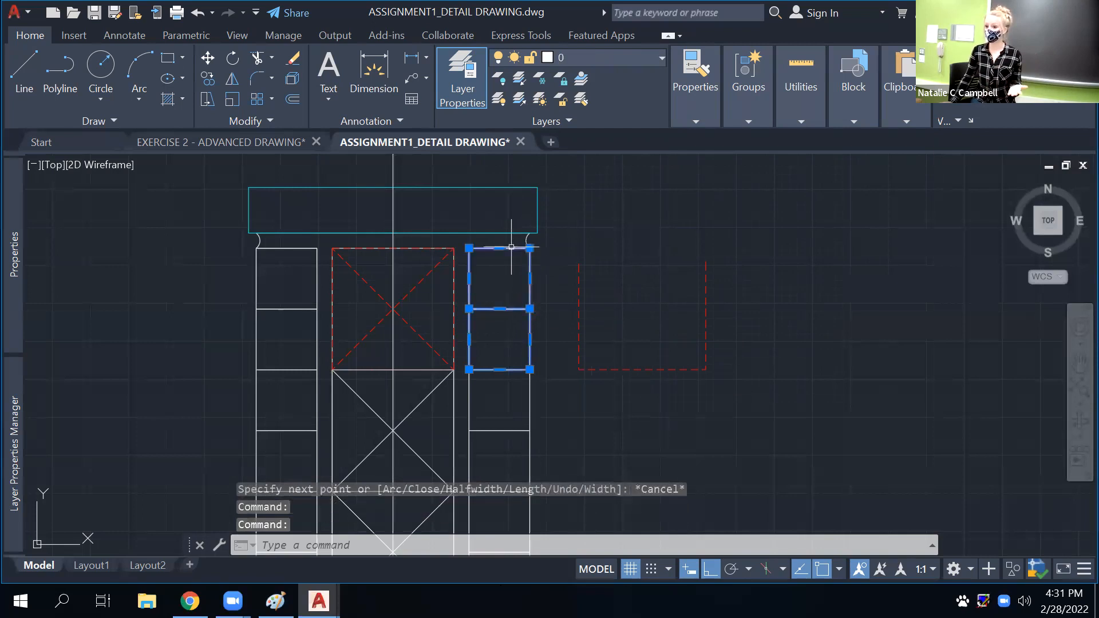
left_click(536, 378)
left_click(499, 452)
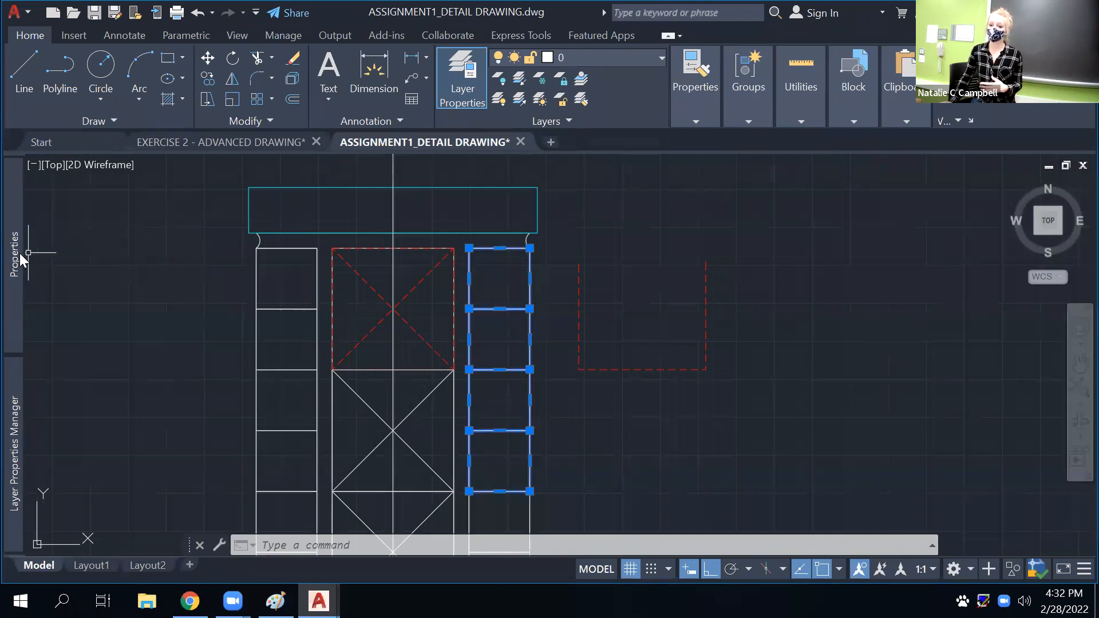
mouse_move(17, 254)
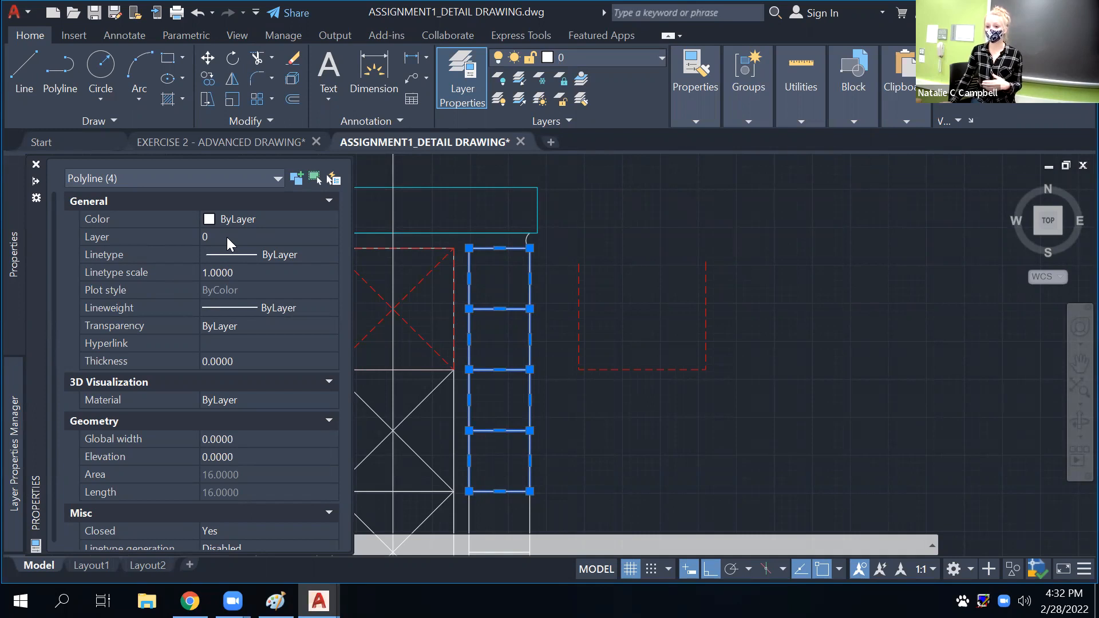
left_click(630, 61)
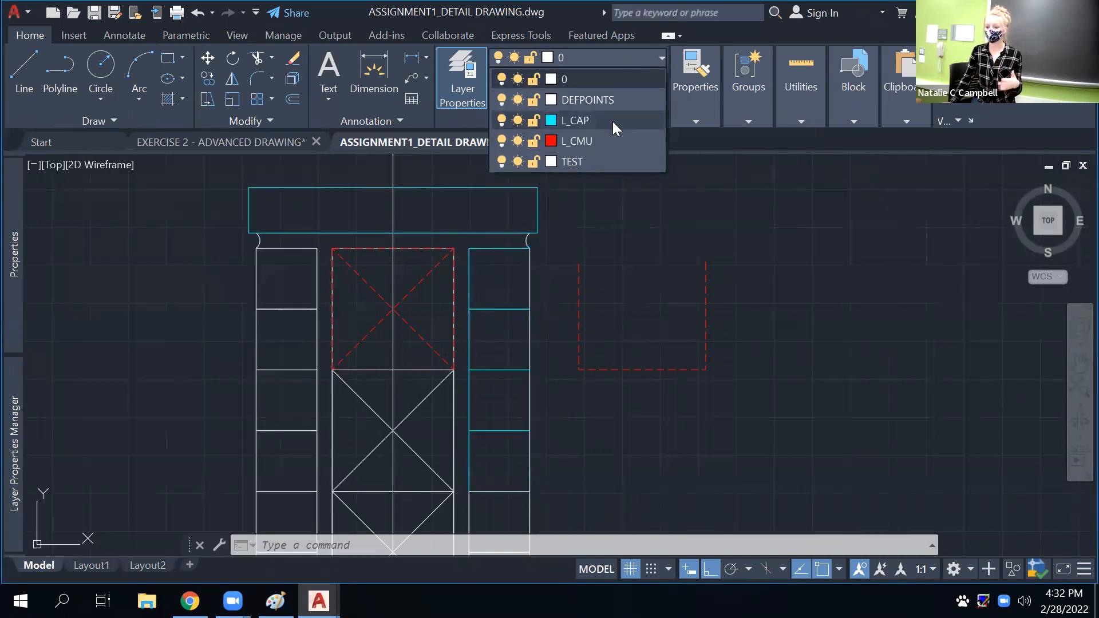
left_click(611, 122)
key("Escape")
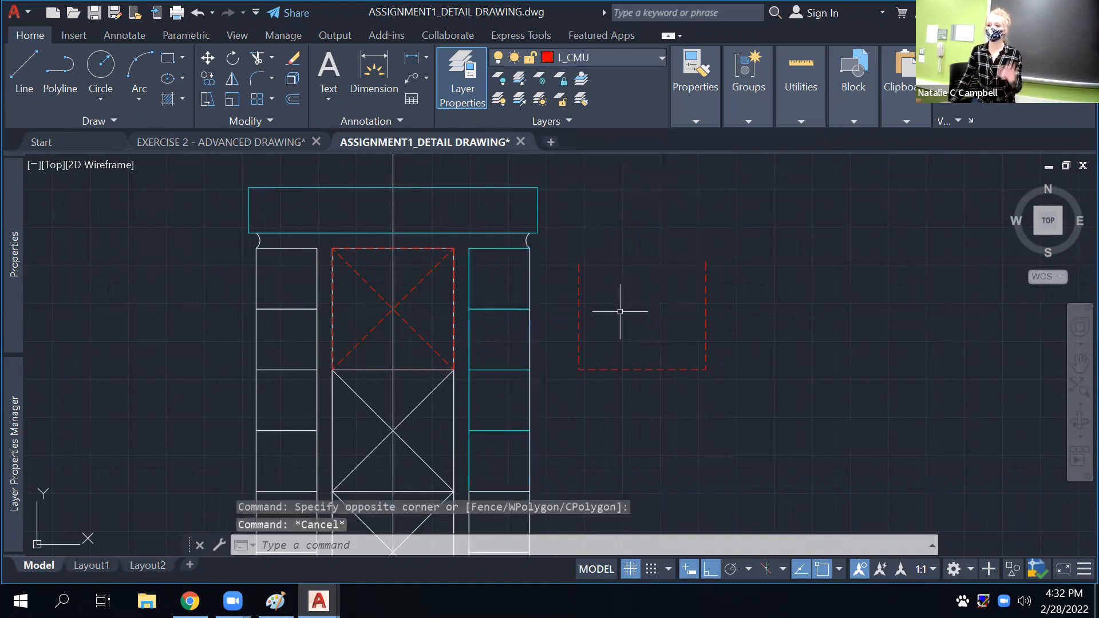
Check the layer of the second block from the top in the right column and clear the selection
left_click(499, 309)
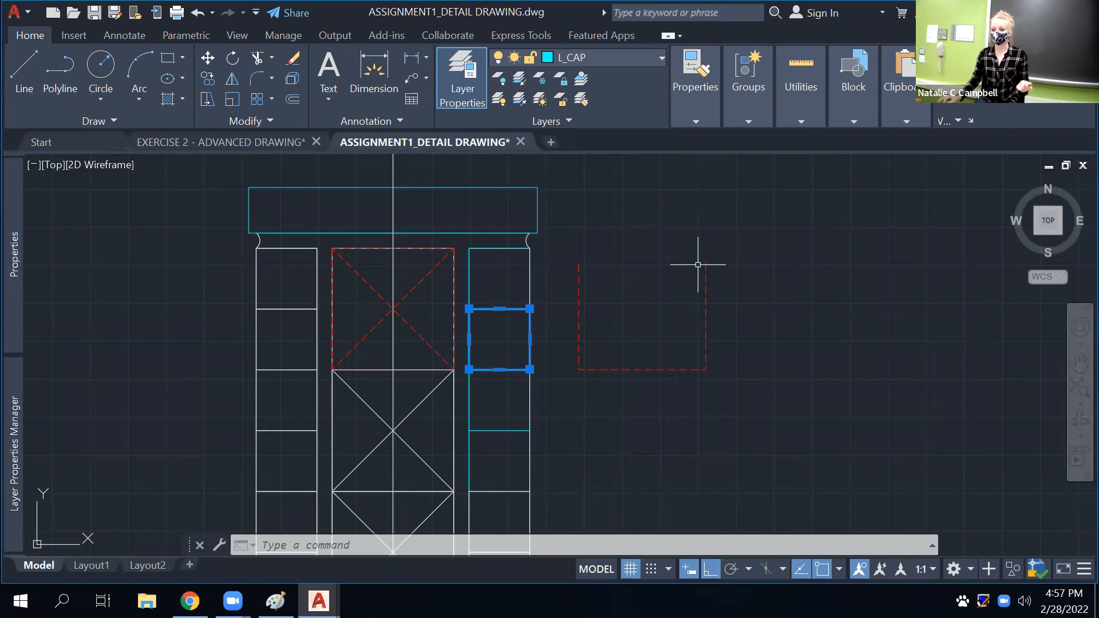
scroll(655, 293, "down", 2)
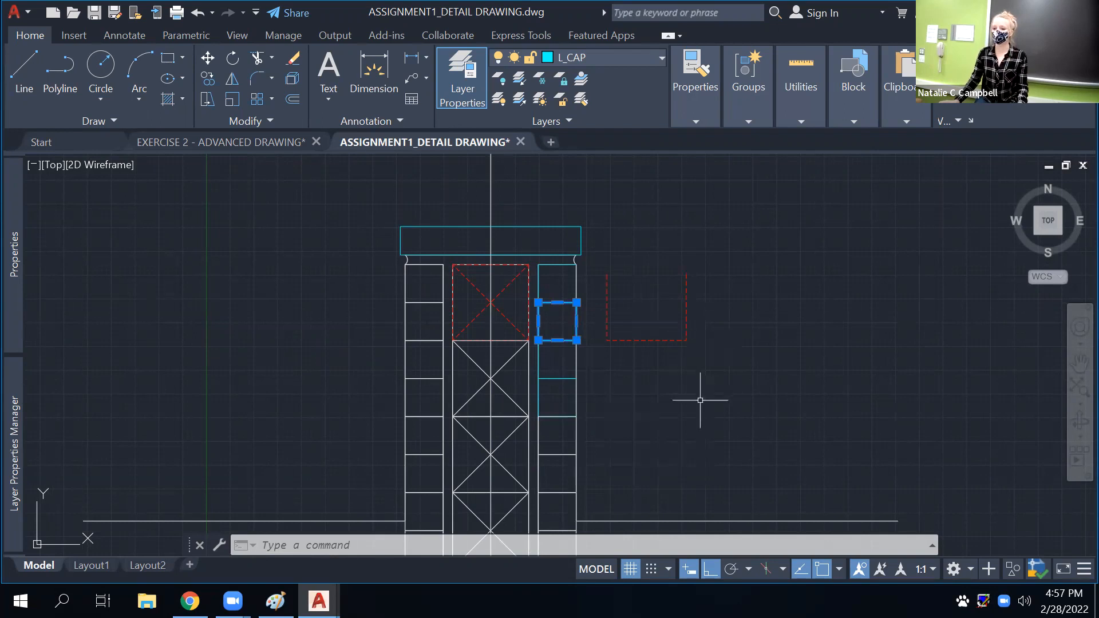
scroll(775, 418, "down", 4)
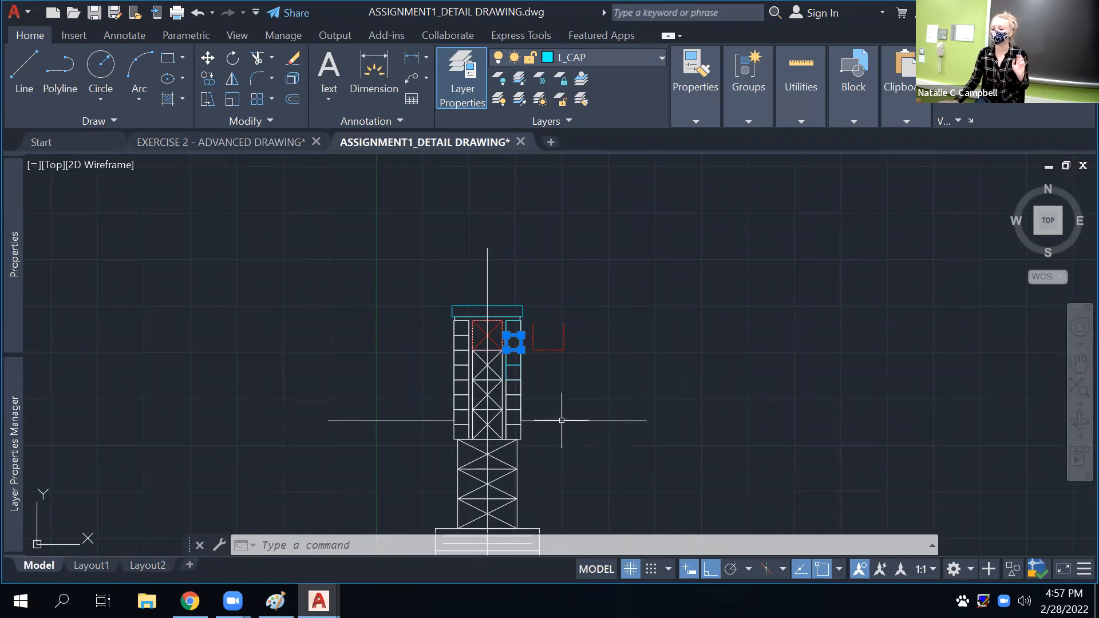
scroll(537, 425, "up", 2)
key("Escape")
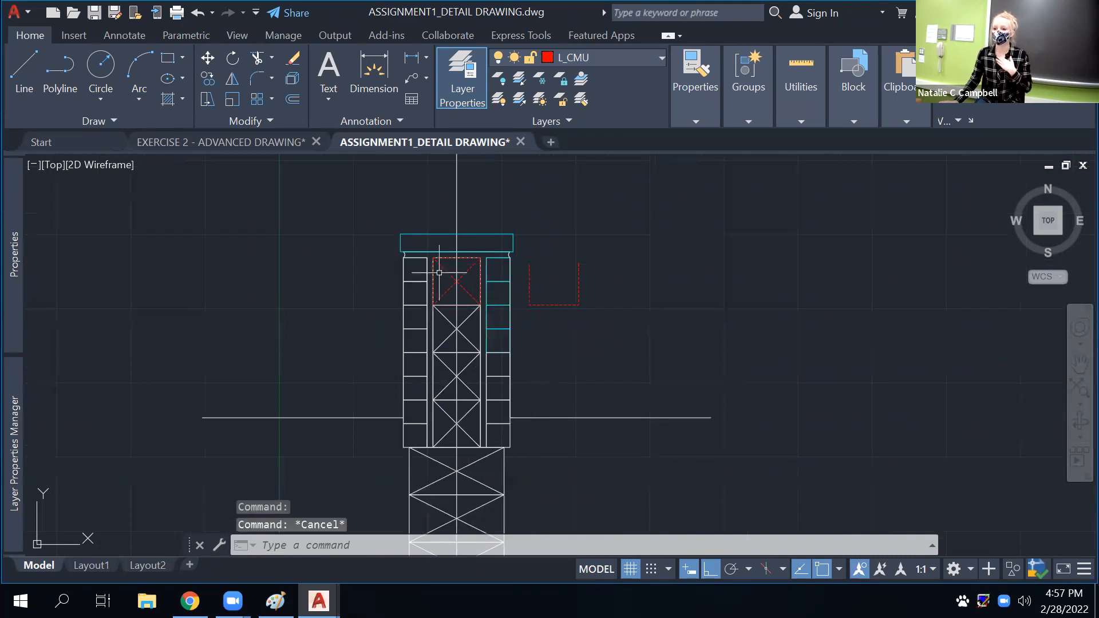
Switch to Chrome and read the Part 2: Tree Blocks instructions on file prep and the required layers
left_click(190, 601)
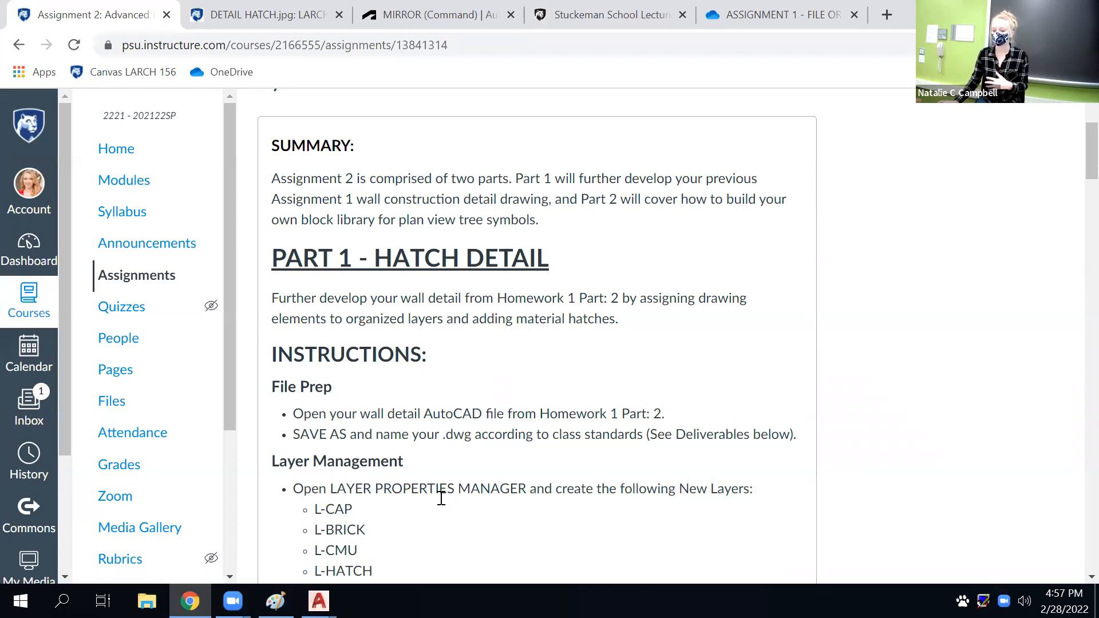
scroll(445, 490, "down", 6)
scroll(446, 490, "down", 6)
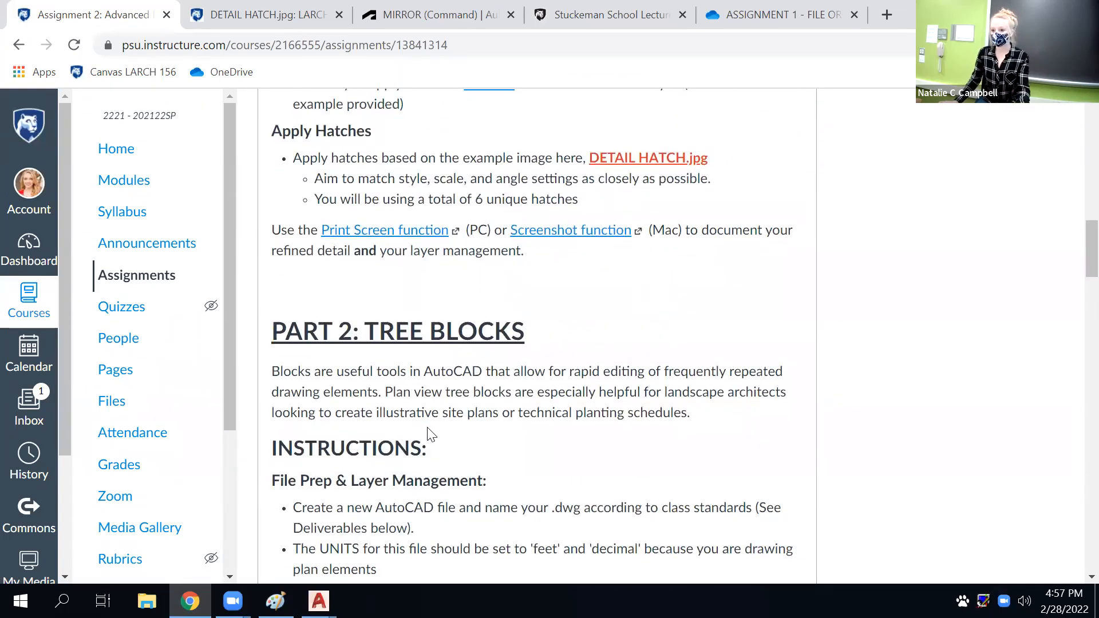
scroll(426, 432, "down", 1)
scroll(409, 430, "down", 1)
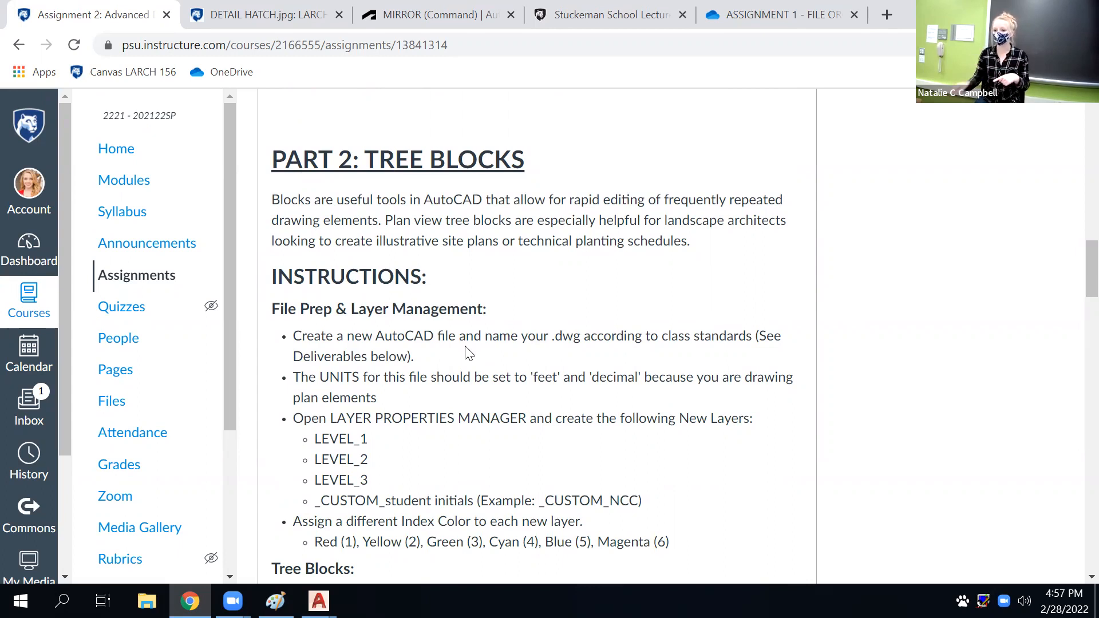
scroll(467, 489, "down", 1)
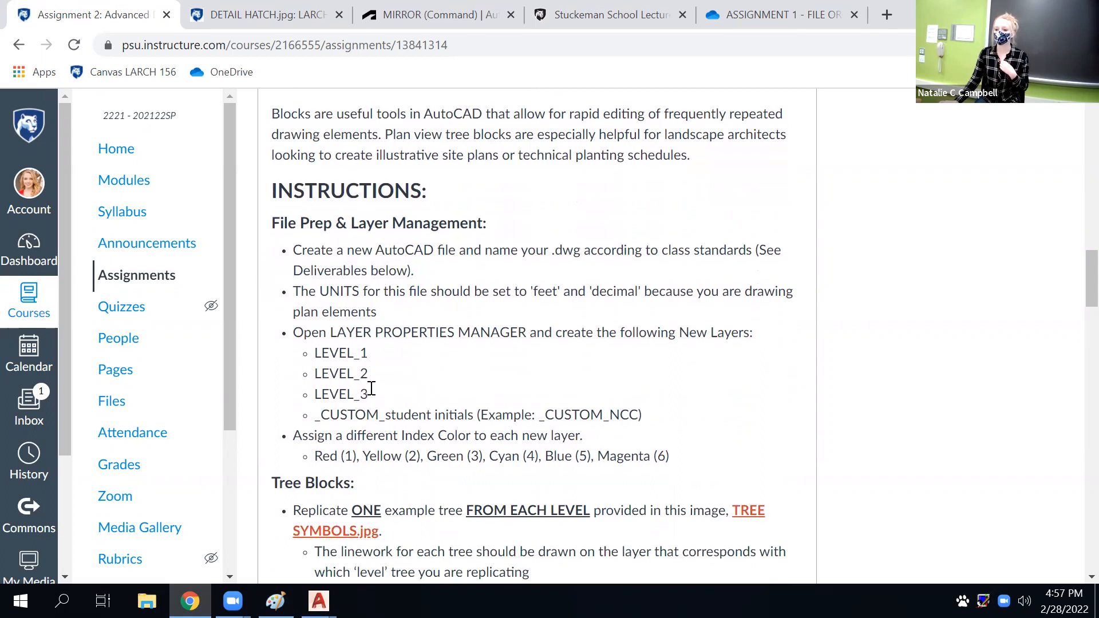
left_click_drag(316, 354, 383, 358)
left_click(323, 377)
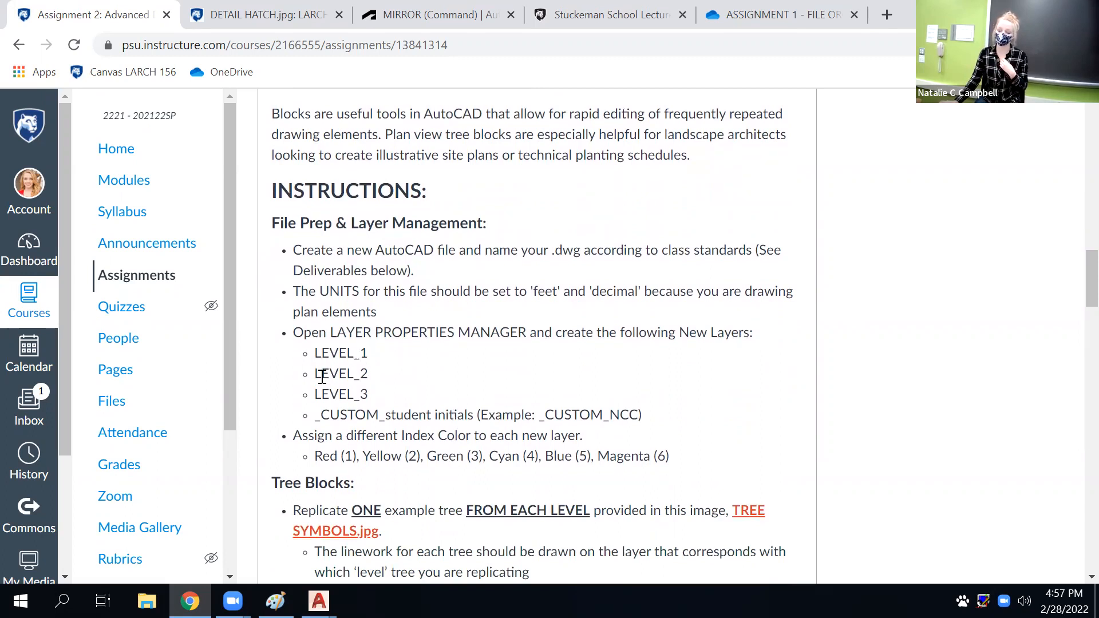
Open the TREE SYMBOLS.jpg reference from the assignment instructions and examine the Level One, Two and Three tree symbols
double_click(322, 378)
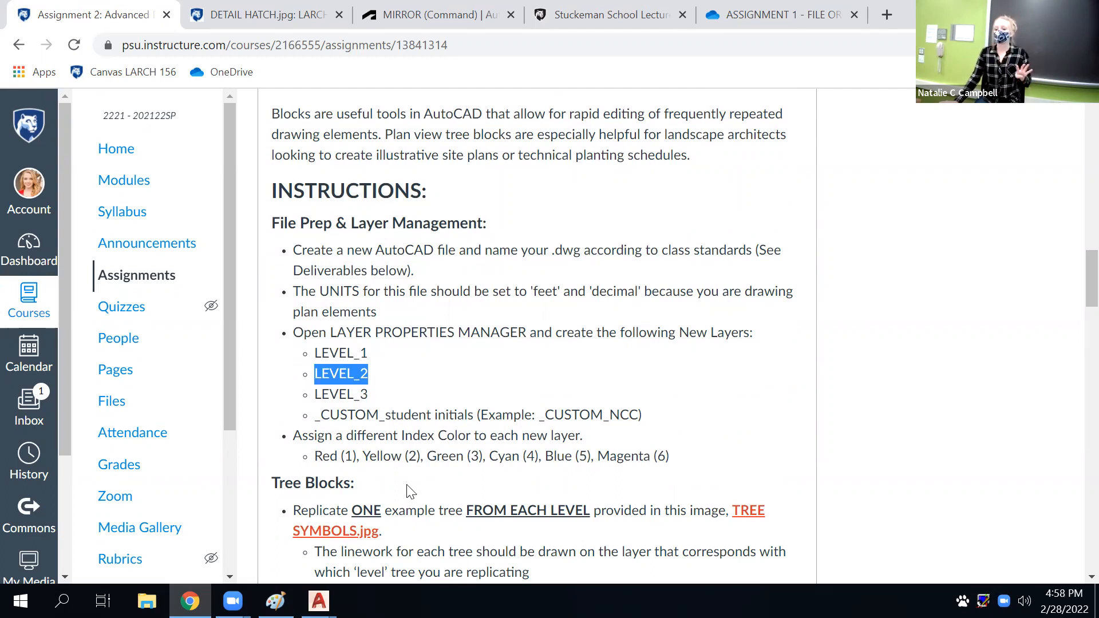
left_click(752, 511)
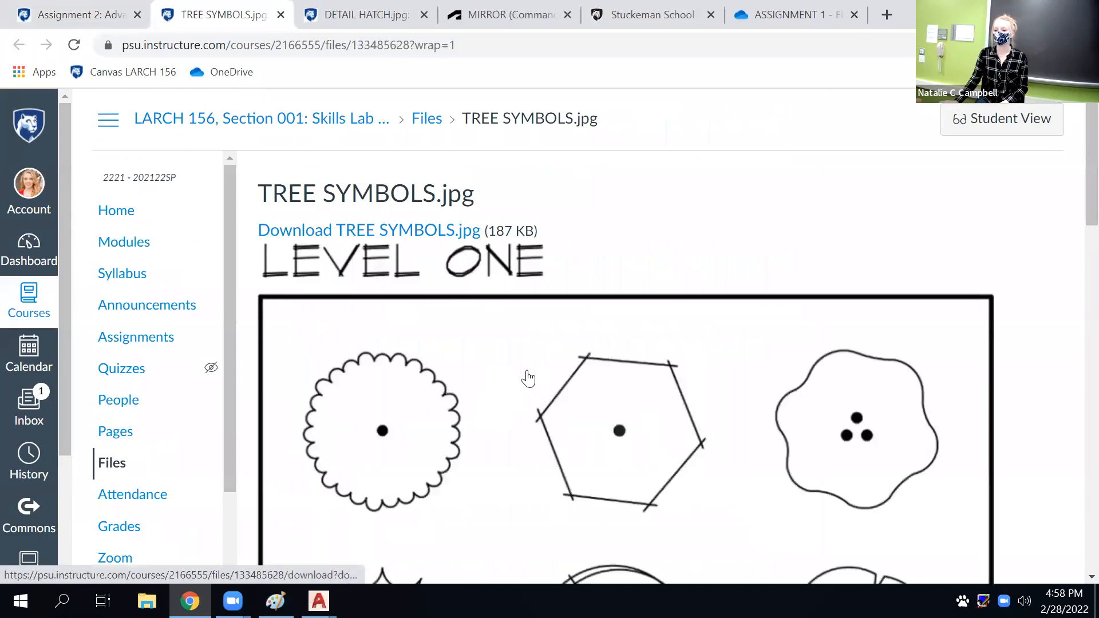
scroll(618, 434, "down", 5)
scroll(624, 434, "up", 1)
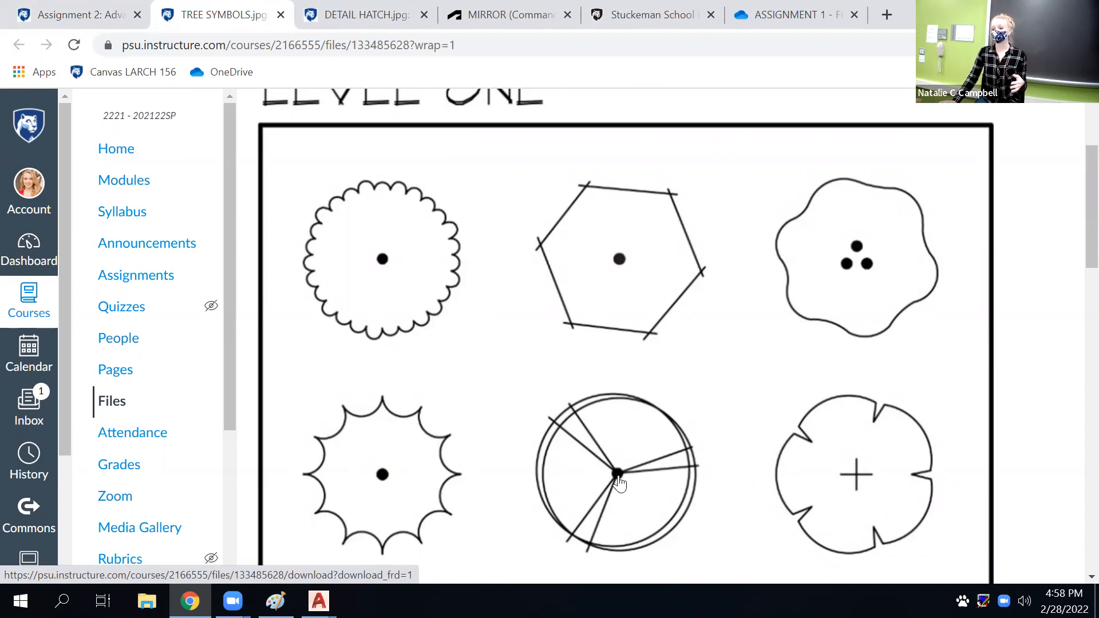
scroll(608, 442, "down", 9)
scroll(578, 392, "down", 2)
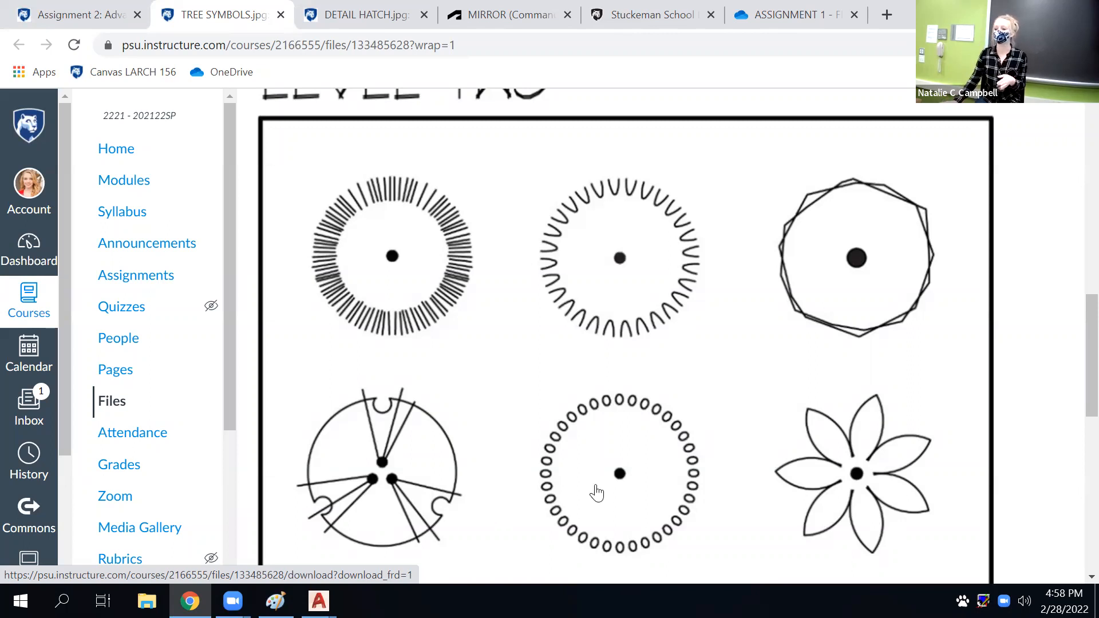
scroll(589, 486, "down", 10)
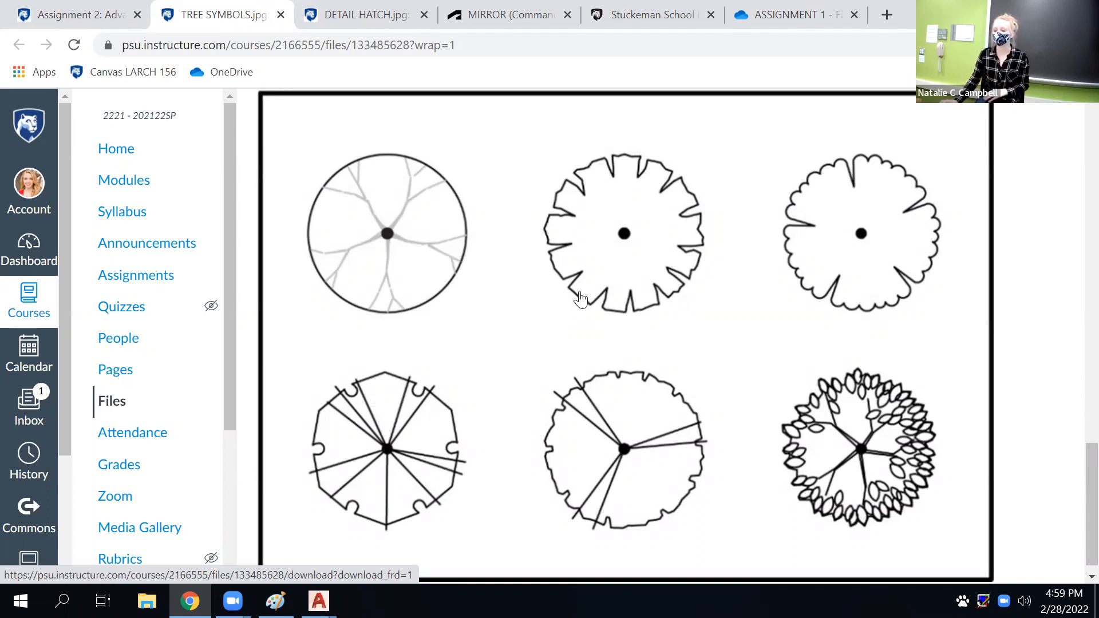
scroll(579, 310, "up", 8)
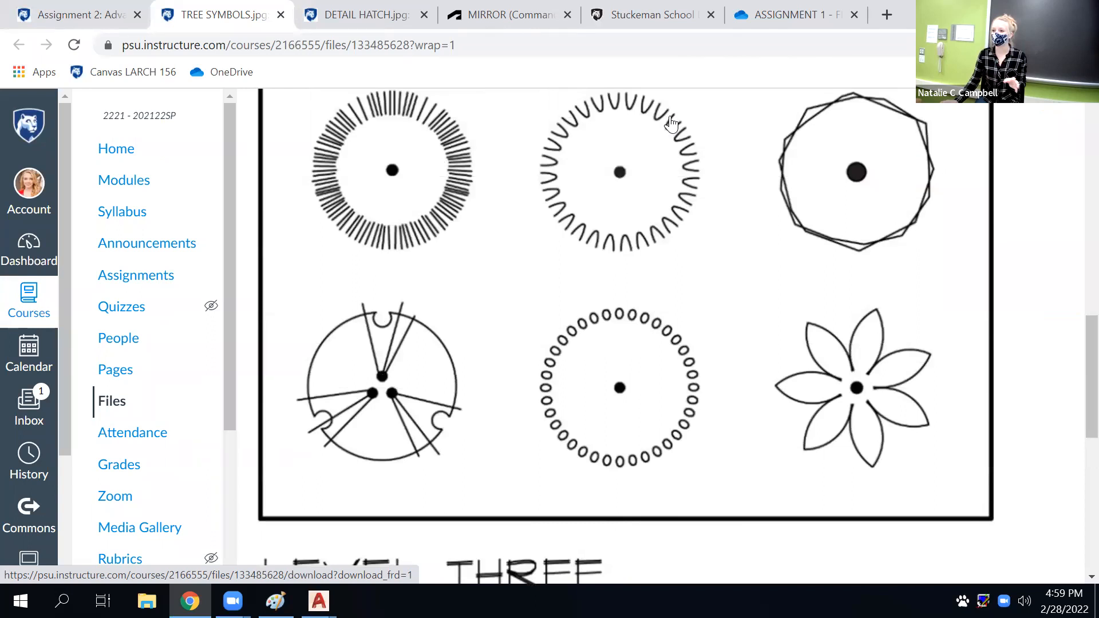
Switch to Paint to view the Architectural Drawing tree sheet and compare it with the Level Three symbols in Chrome
left_click(276, 601)
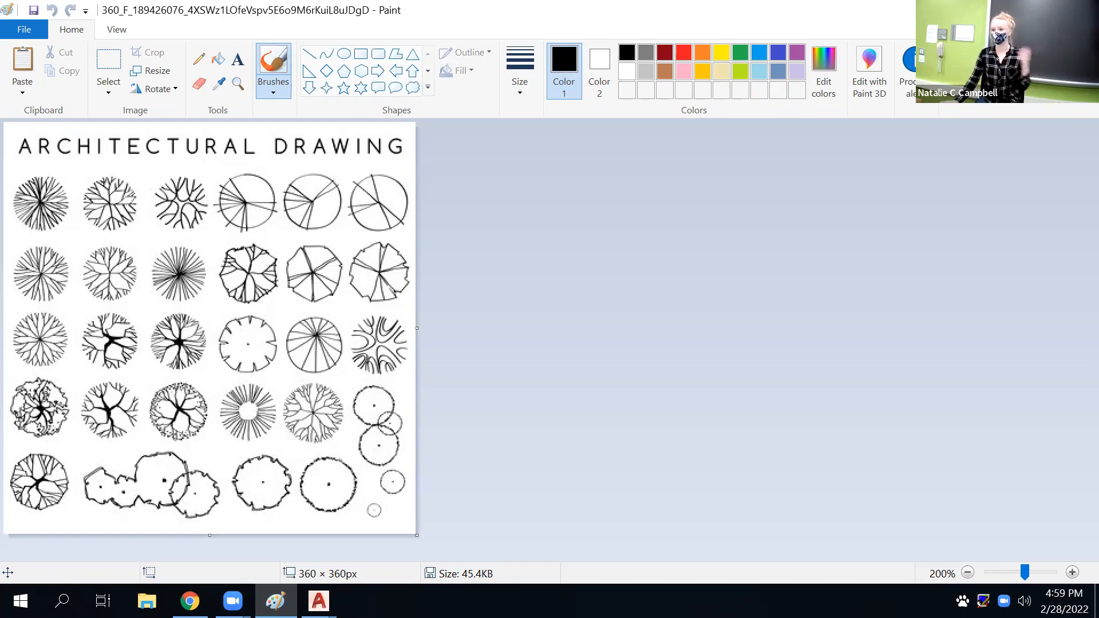
scroll(651, 427, "down", 3)
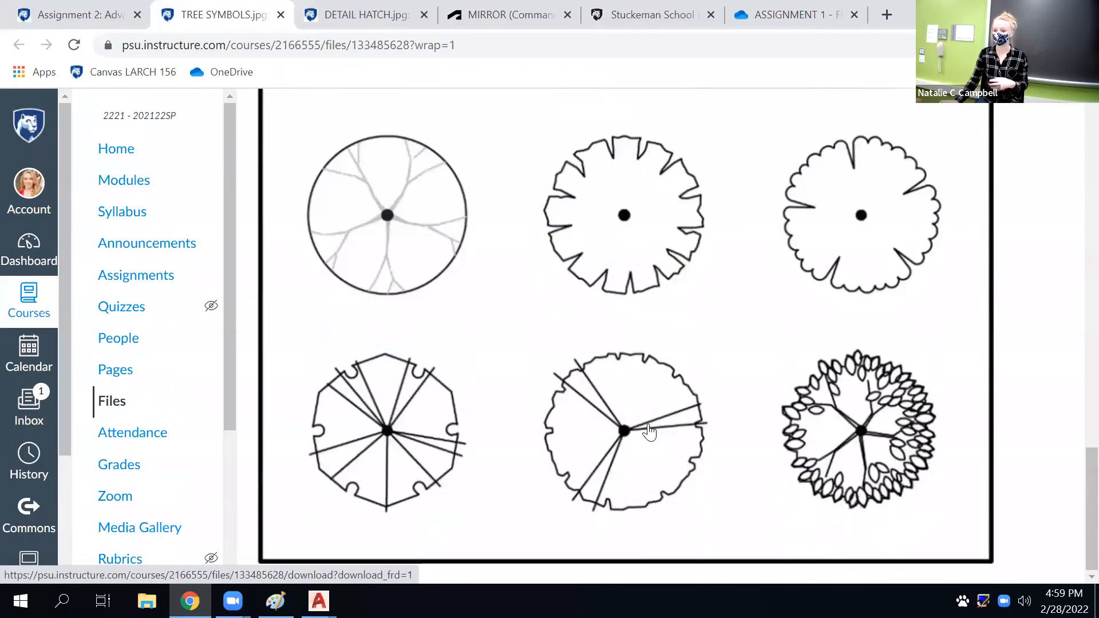
scroll(549, 395, "up", 10)
Return to the Assignment 2 page and review the required layers and the UNITS instruction
left_click(81, 13)
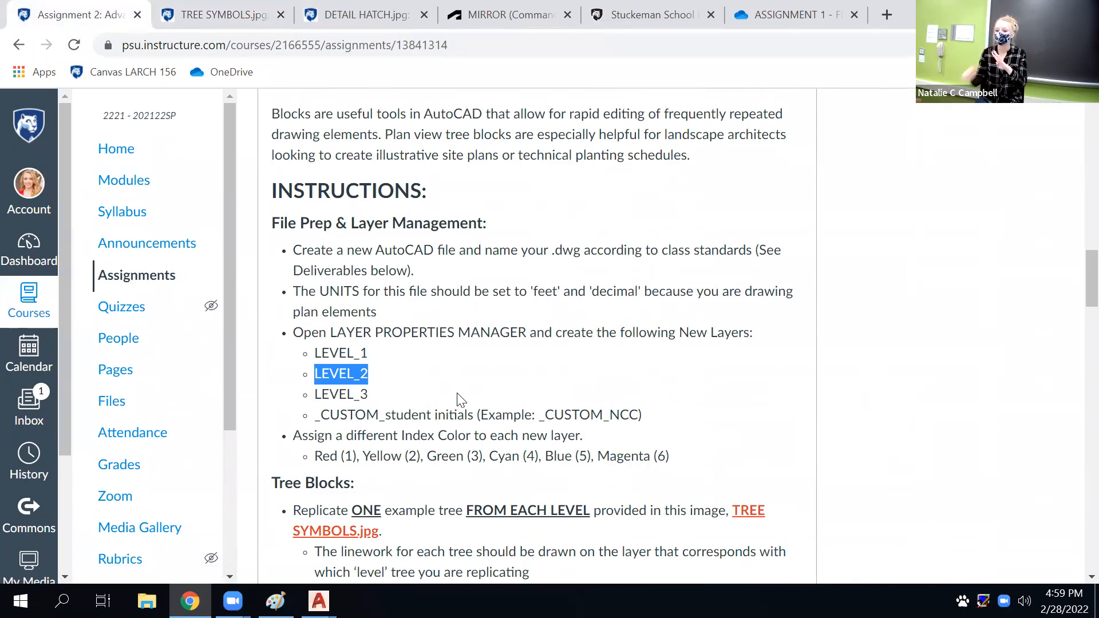
left_click(345, 371)
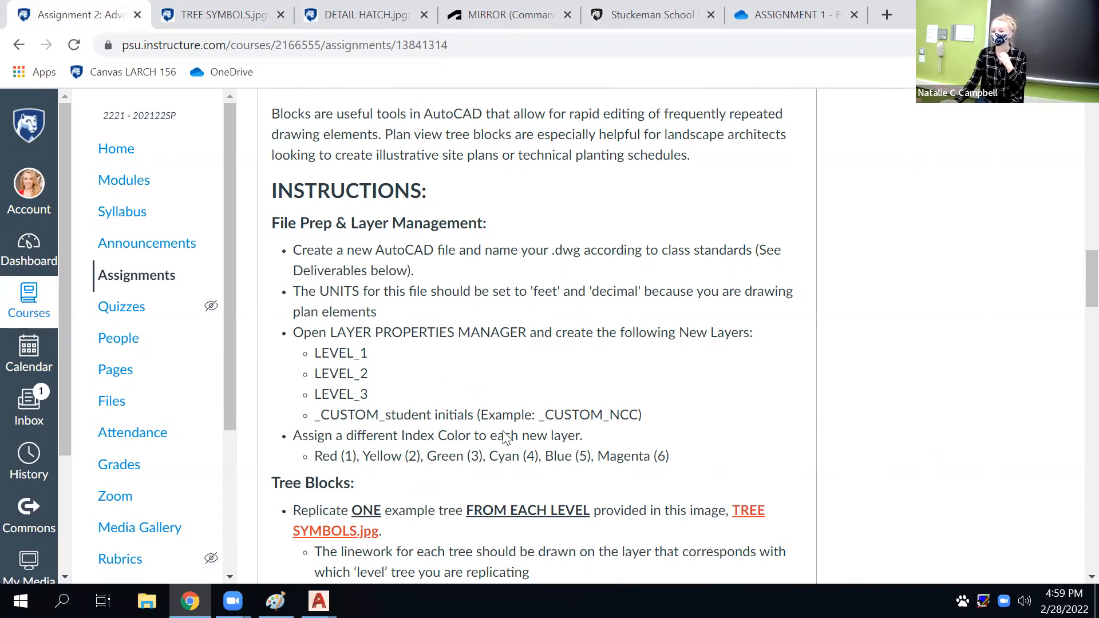
double_click(334, 291)
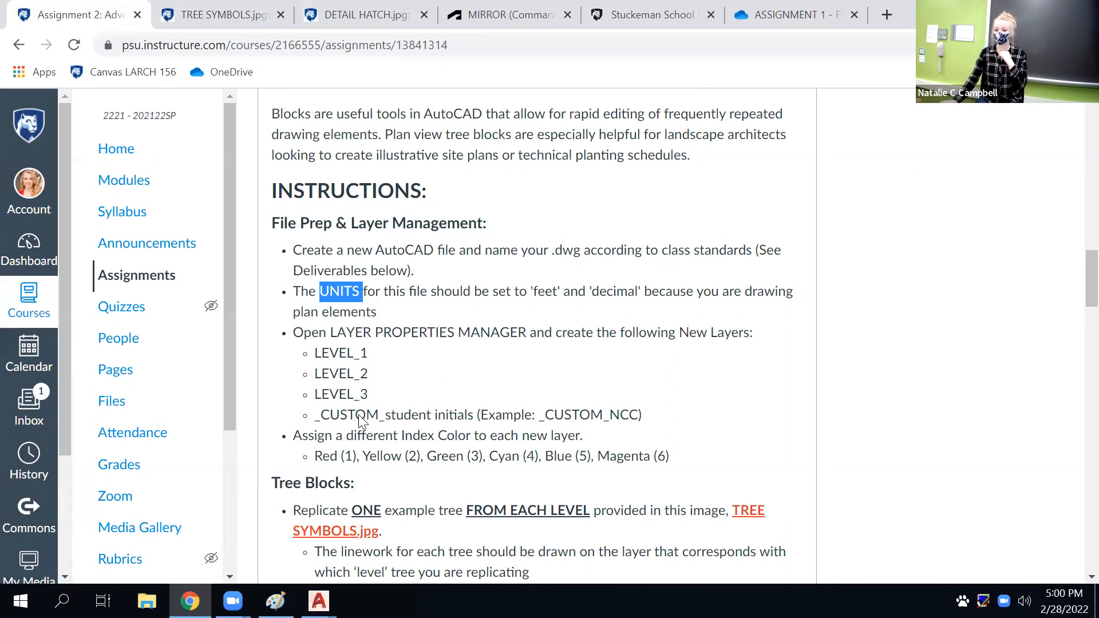
Switch to AutoCAD and create a new drawing from the acad template
left_click(319, 601)
left_click(412, 531)
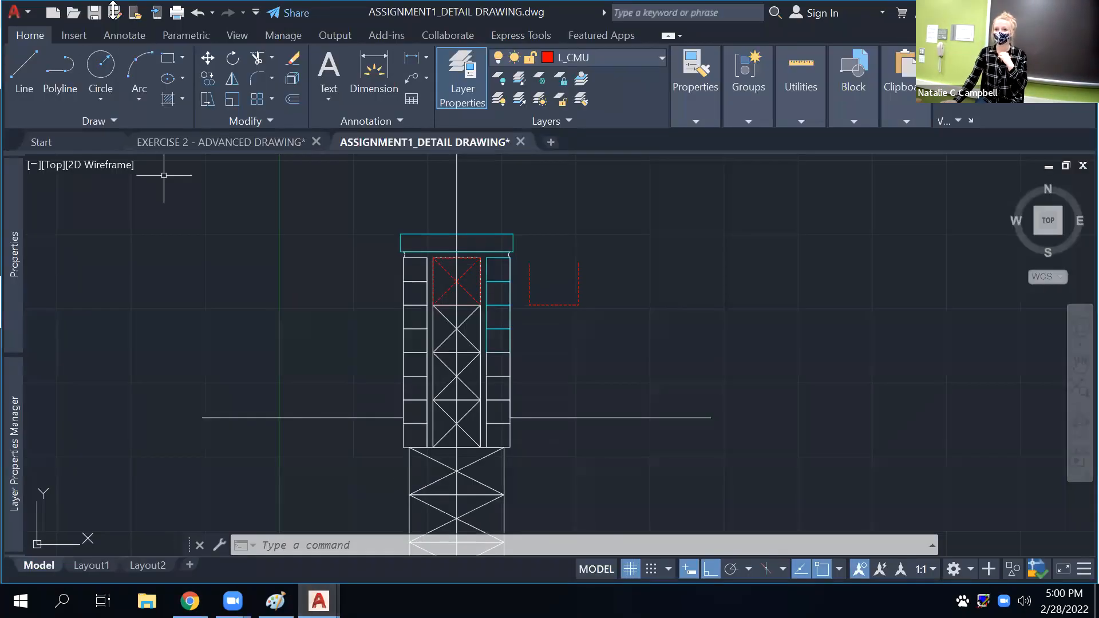
left_click(51, 19)
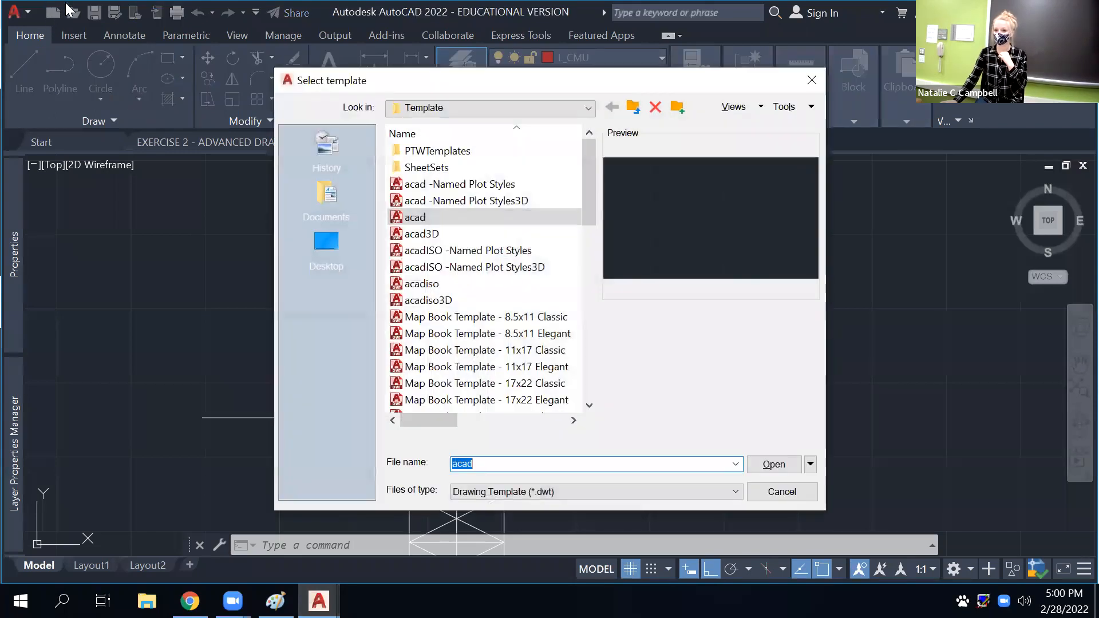
left_click(773, 464)
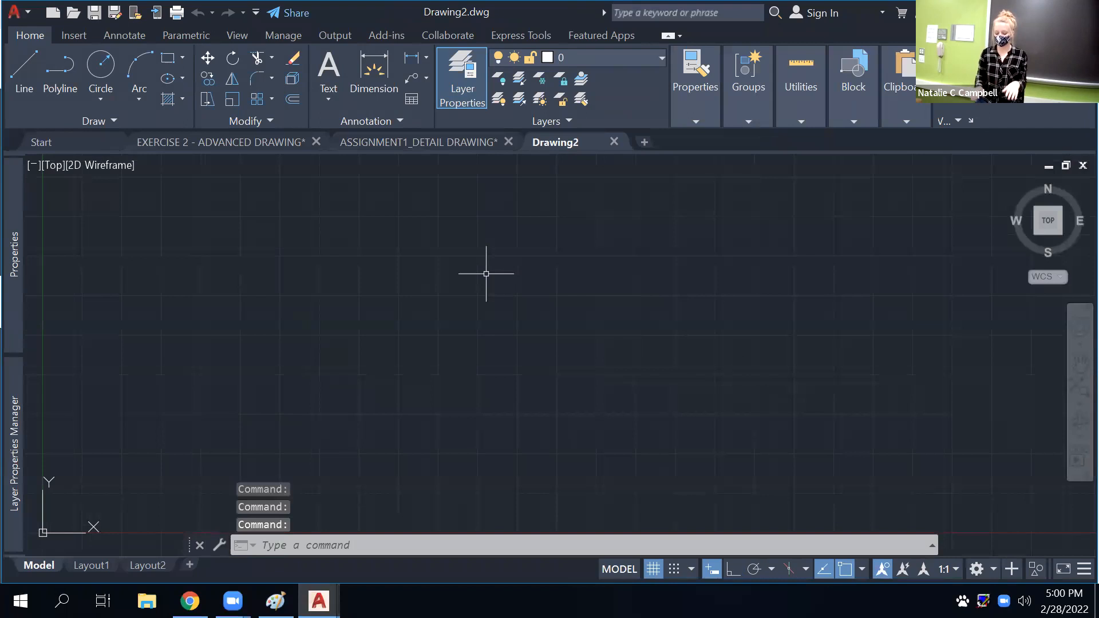
Set the new drawing's insertion scale to Feet with the UNITS command
type("UNIT")
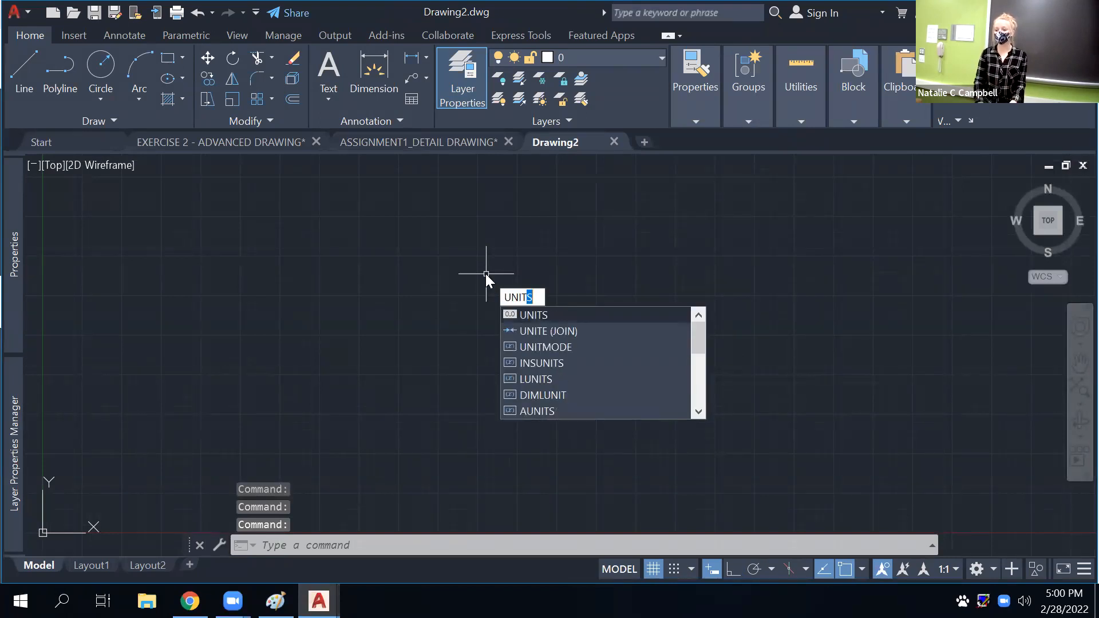
key("Return")
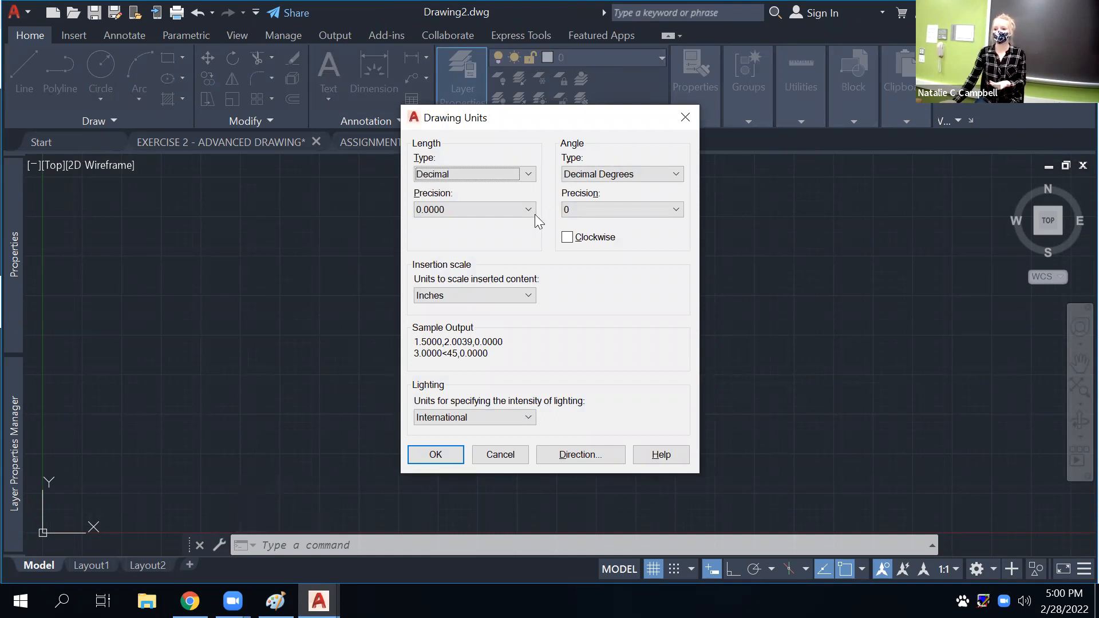
left_click(461, 296)
left_click(461, 332)
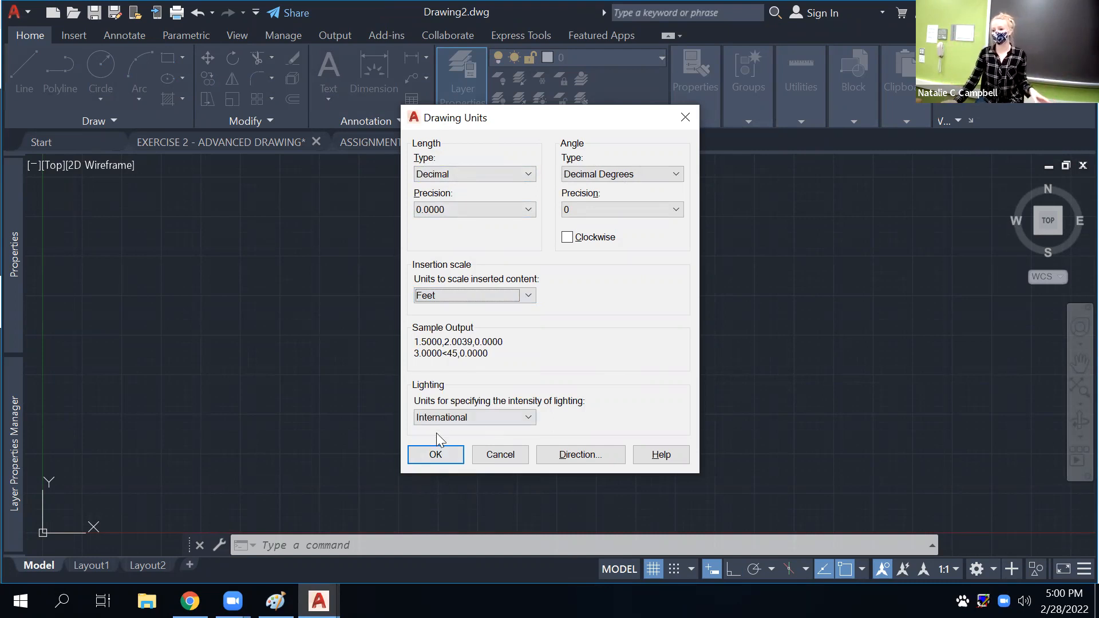
left_click(436, 455)
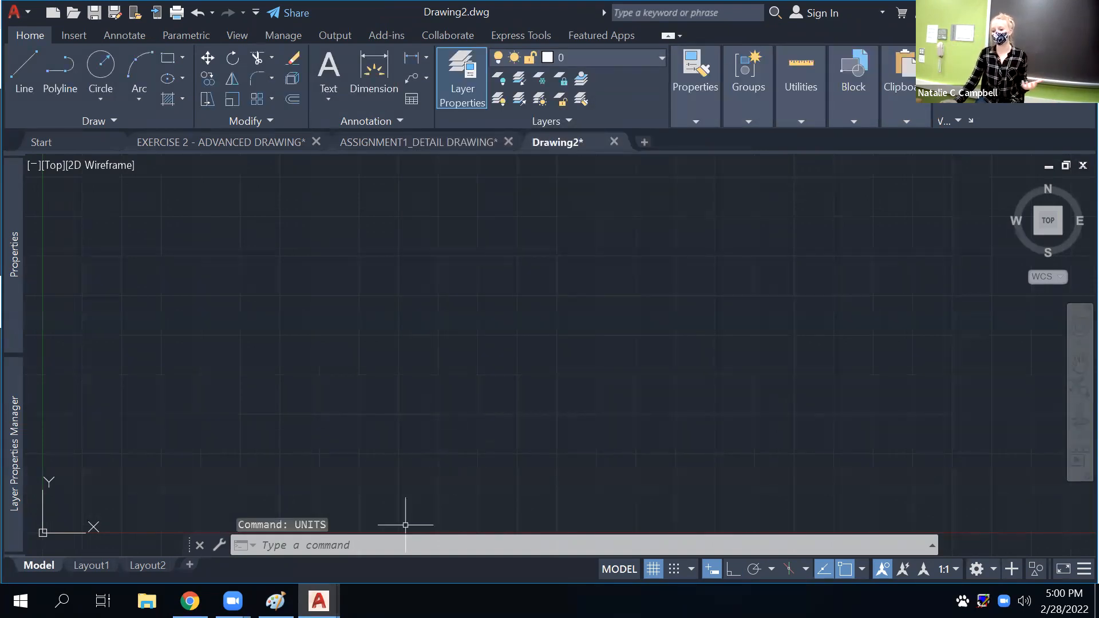
Switch to Chrome and view the Level One tree symbols in TREE SYMBOLS.jpg
mouse_move(250, 581)
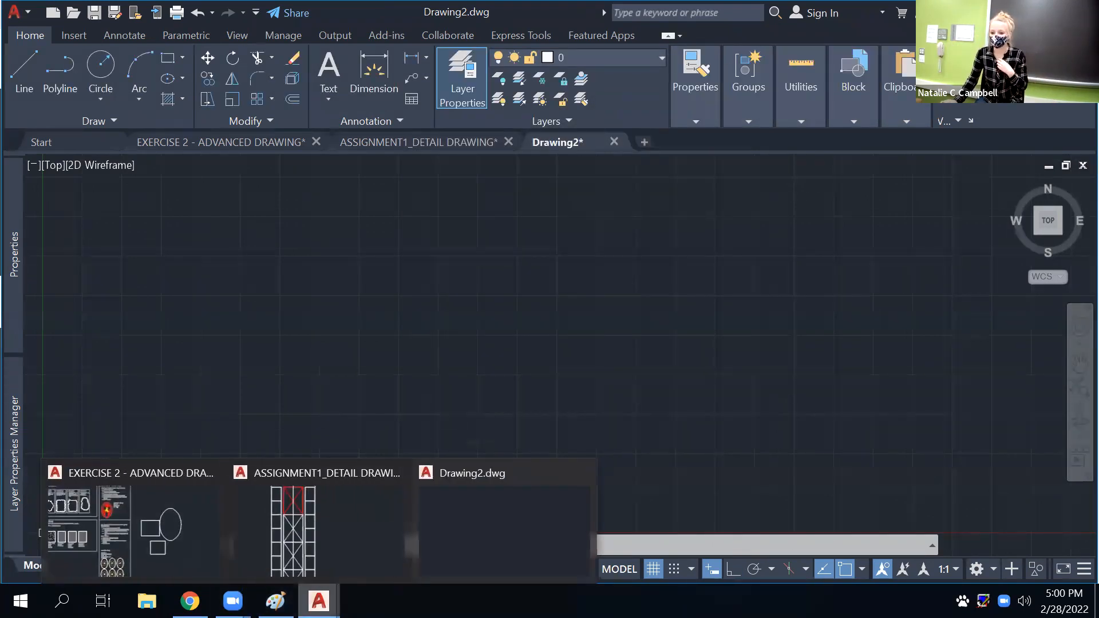
mouse_move(190, 600)
left_click(213, 531)
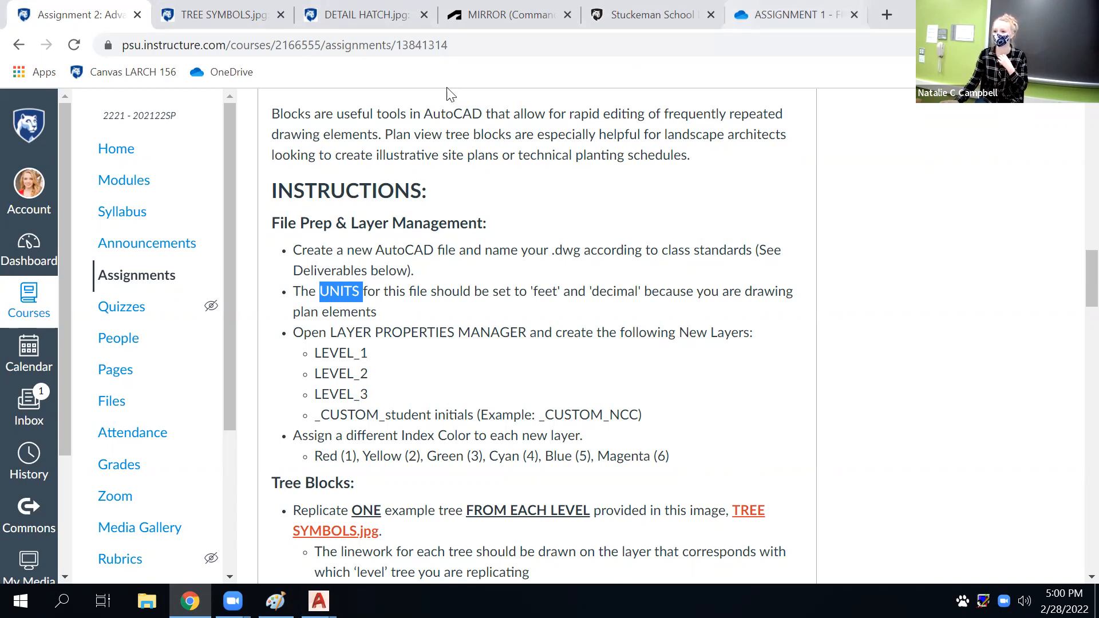
left_click(252, 16)
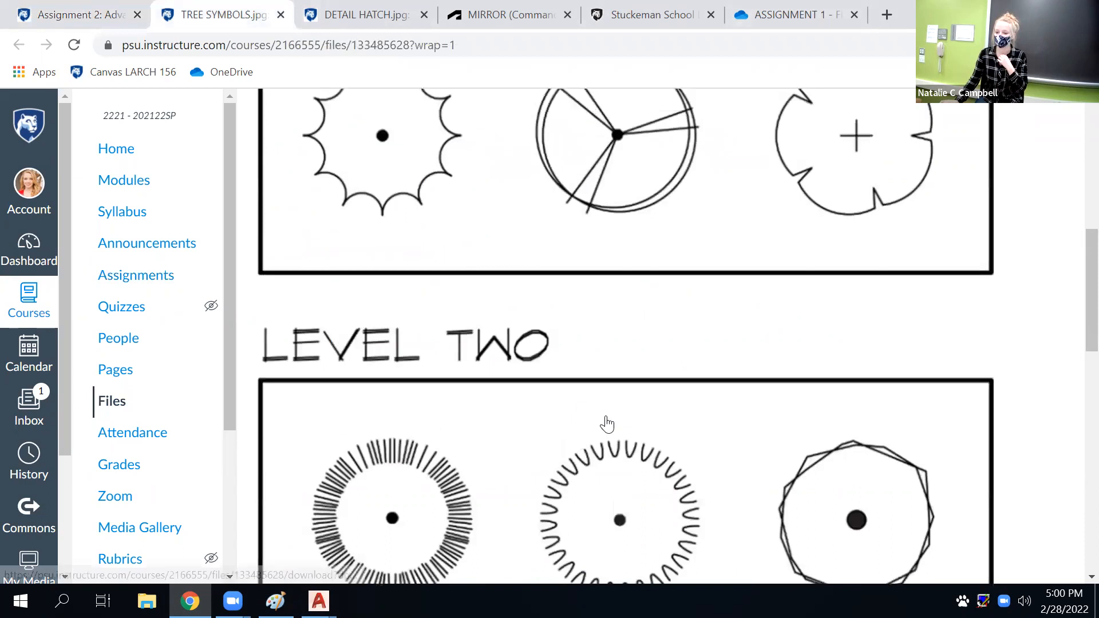
scroll(606, 424, "up", 5)
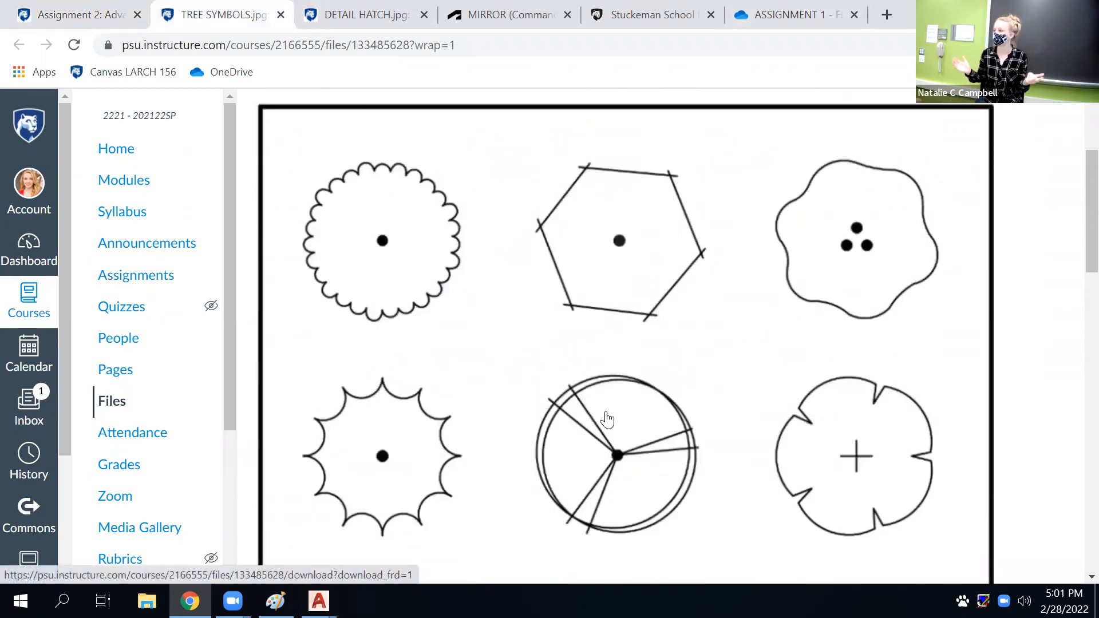